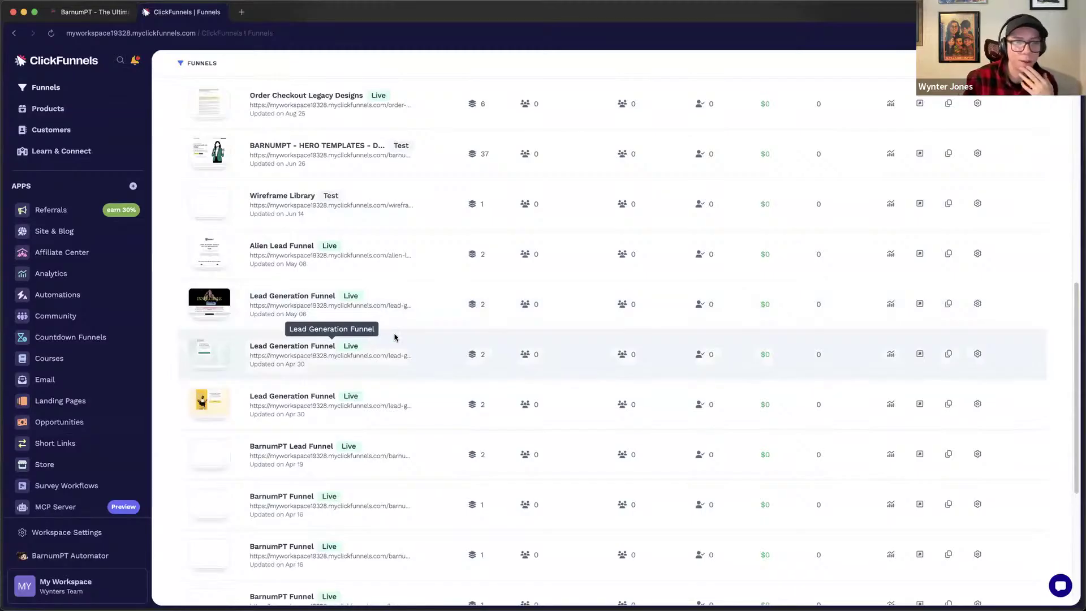
scroll(398, 334, up, 10)
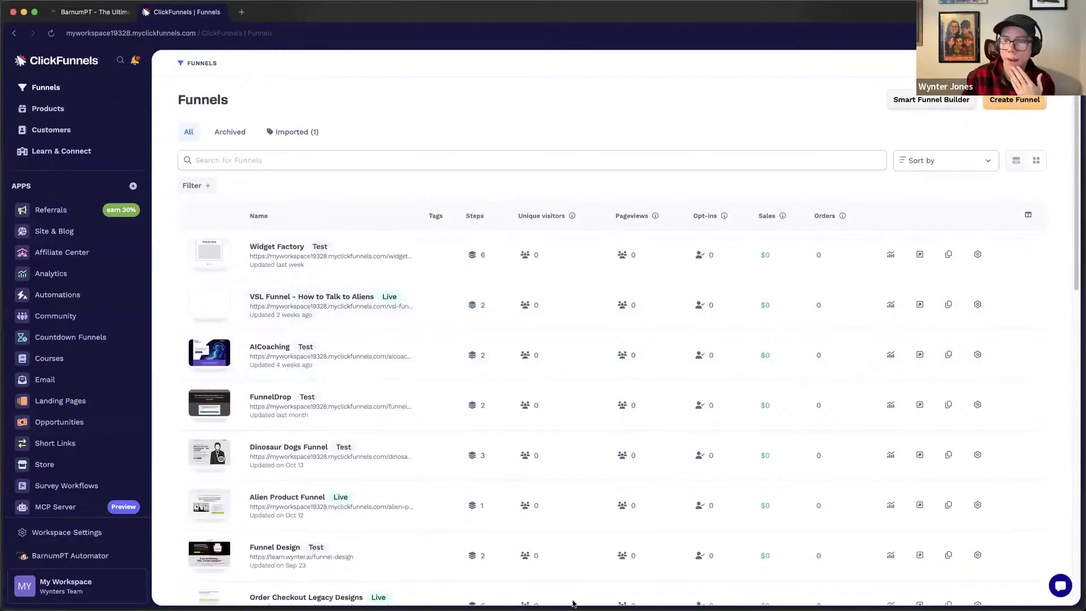
mouse_move(612, 576)
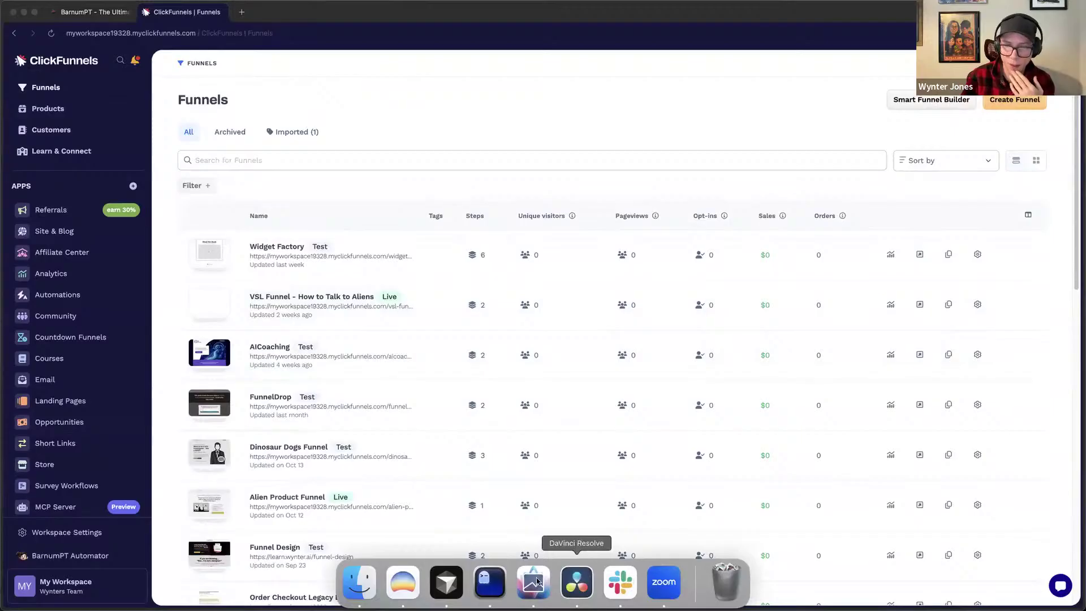
click(660, 581)
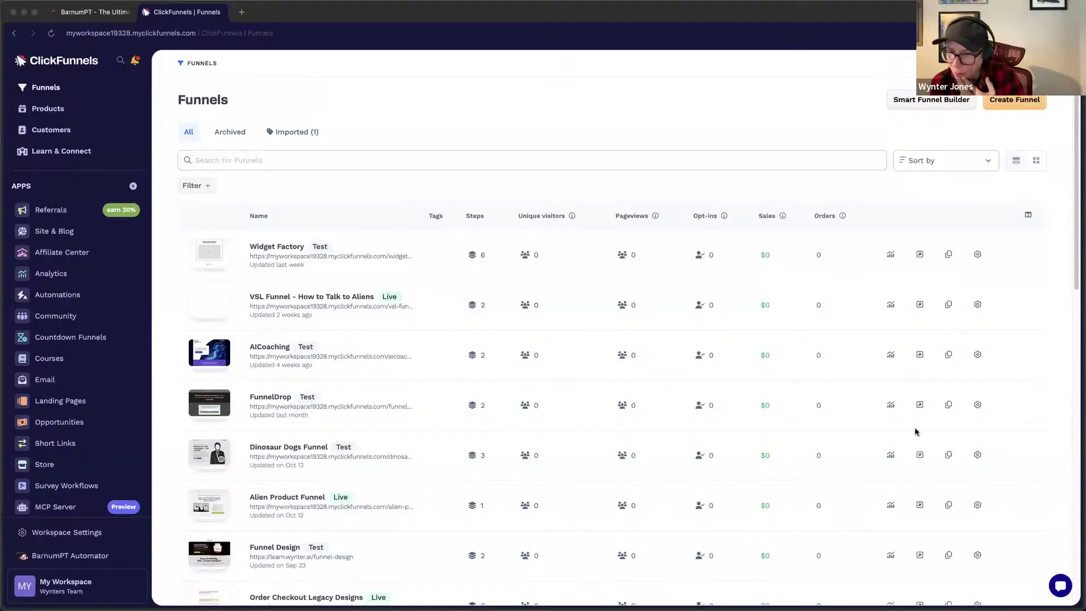
click(155, 268)
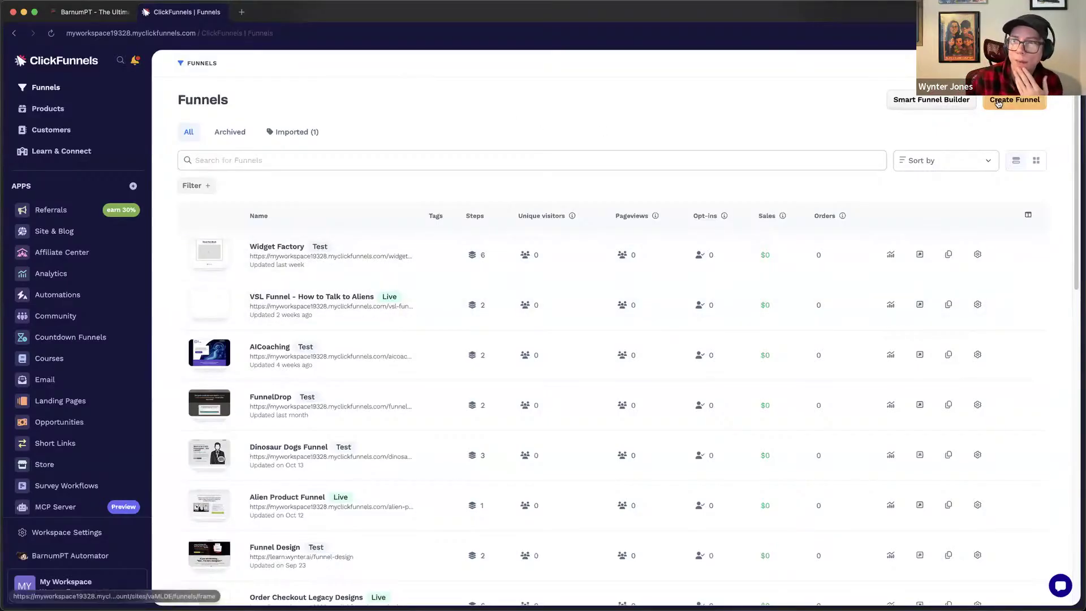
Begin a new funnel, examine the Lead "Squeeze" Funnel's overview and templates, and return to the funnel types.
click(1013, 101)
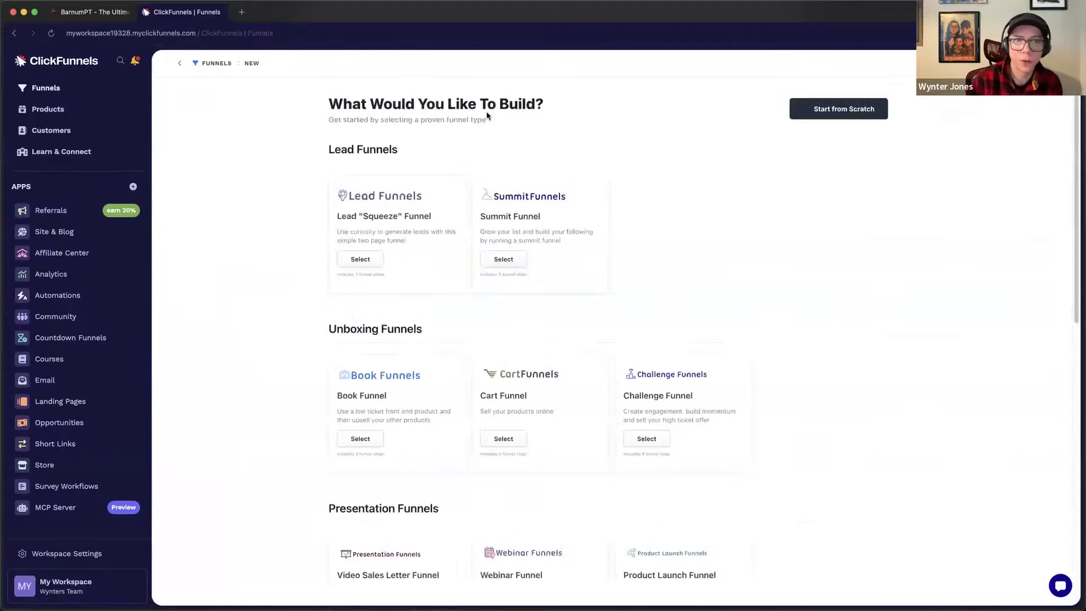
click(432, 246)
scroll(614, 281, down, 5)
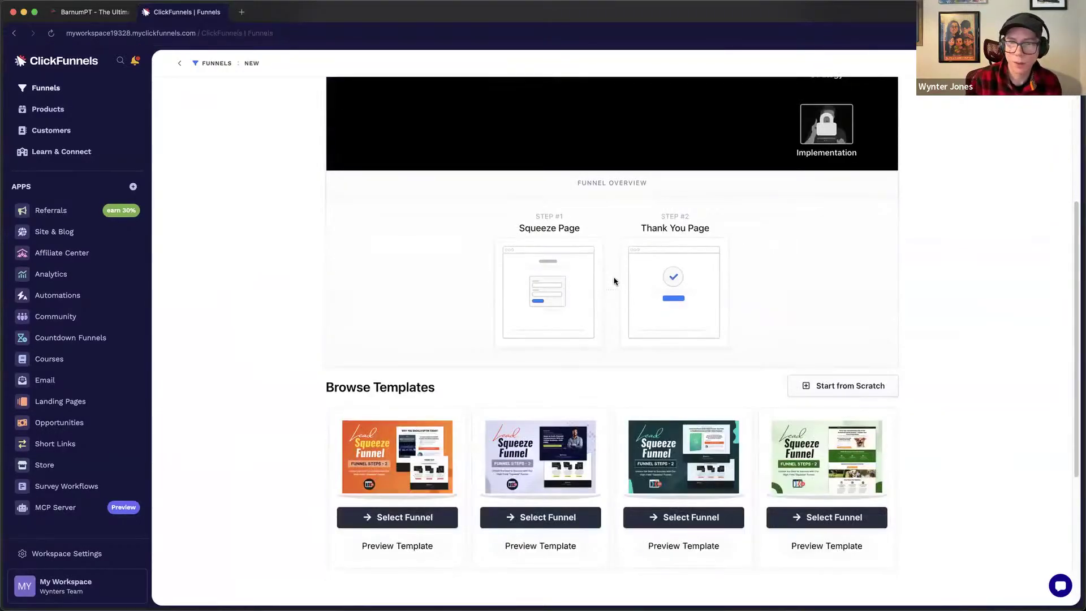
scroll(613, 280, down, 3)
scroll(865, 85, up, 7)
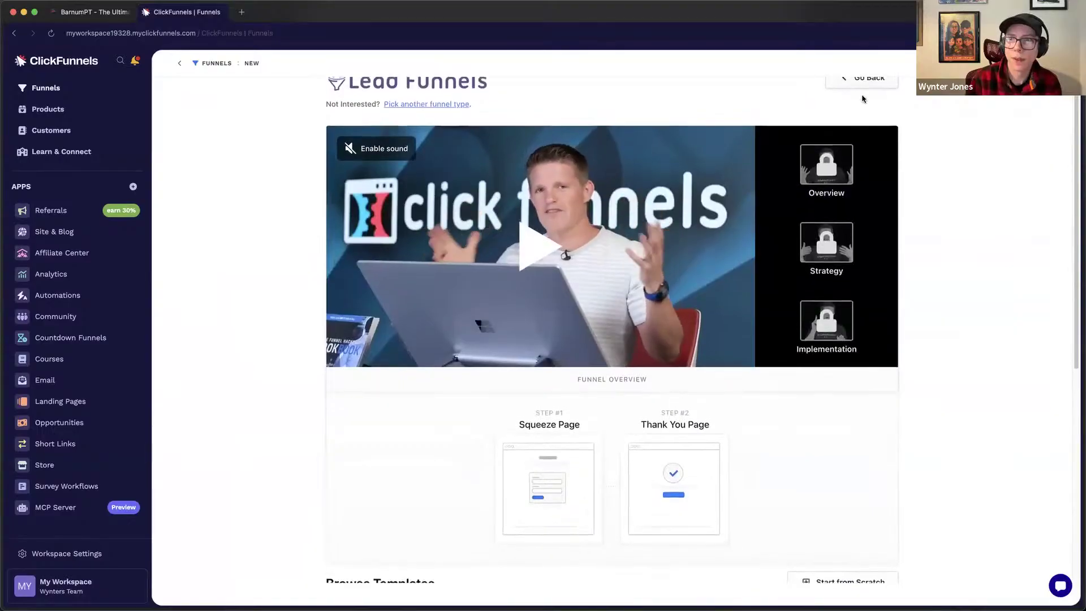
scroll(861, 99, up, 1)
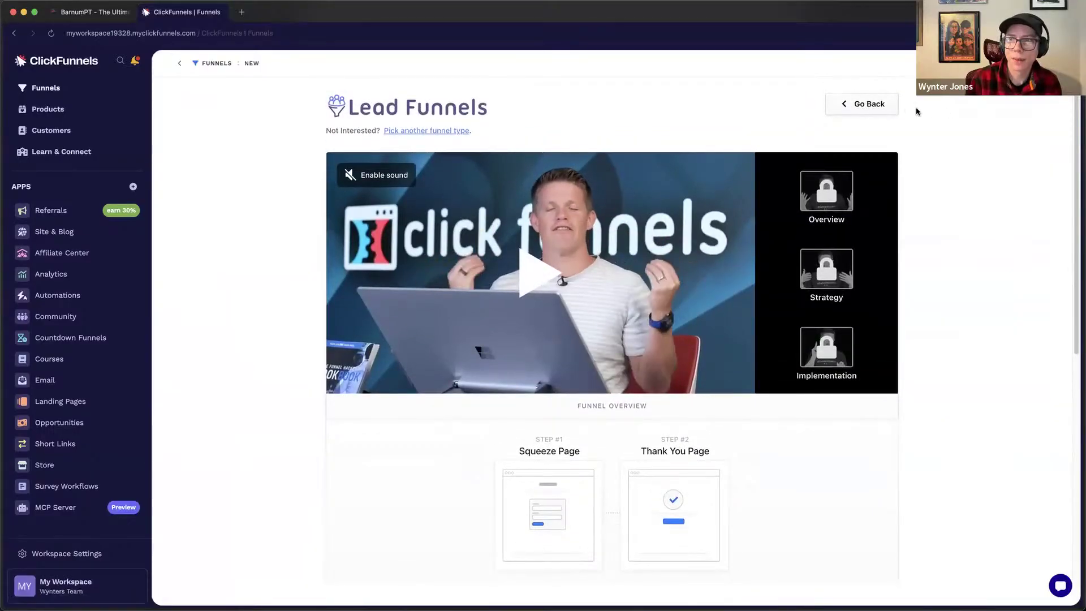
click(862, 105)
Create a blank funnel from scratch named "Free Form Funnel".
click(853, 113)
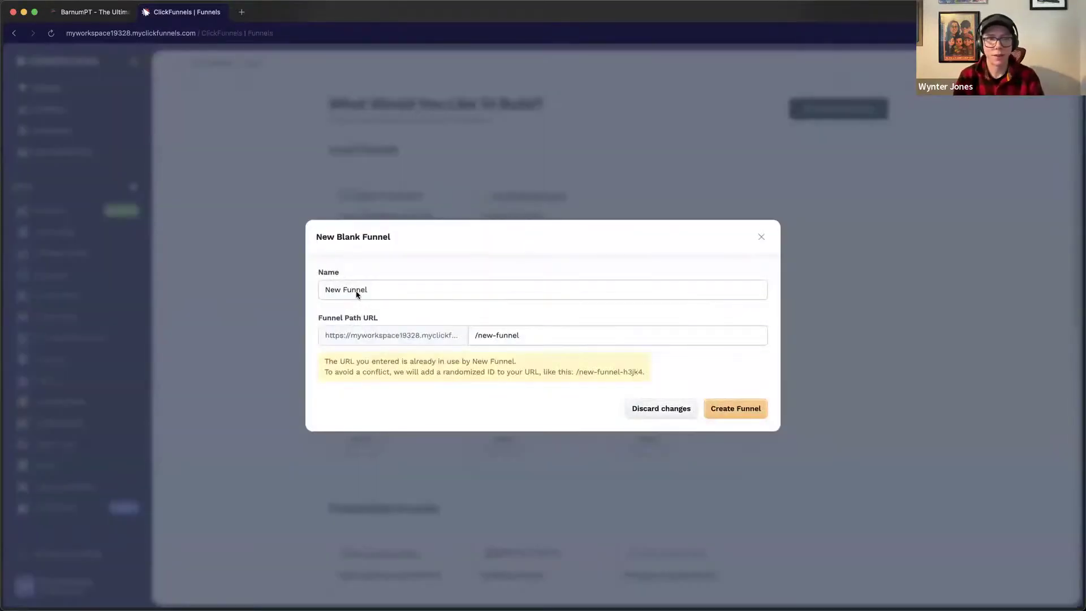
triple_click(357, 292)
click(356, 292)
triple_click(356, 292)
text(F)
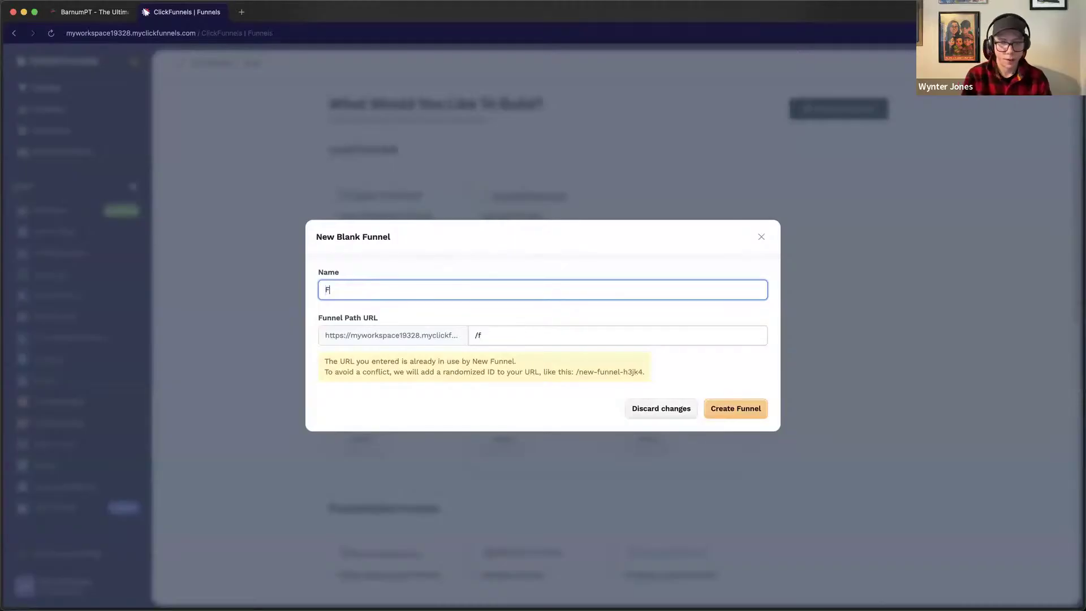
text(ree Form Funnel)
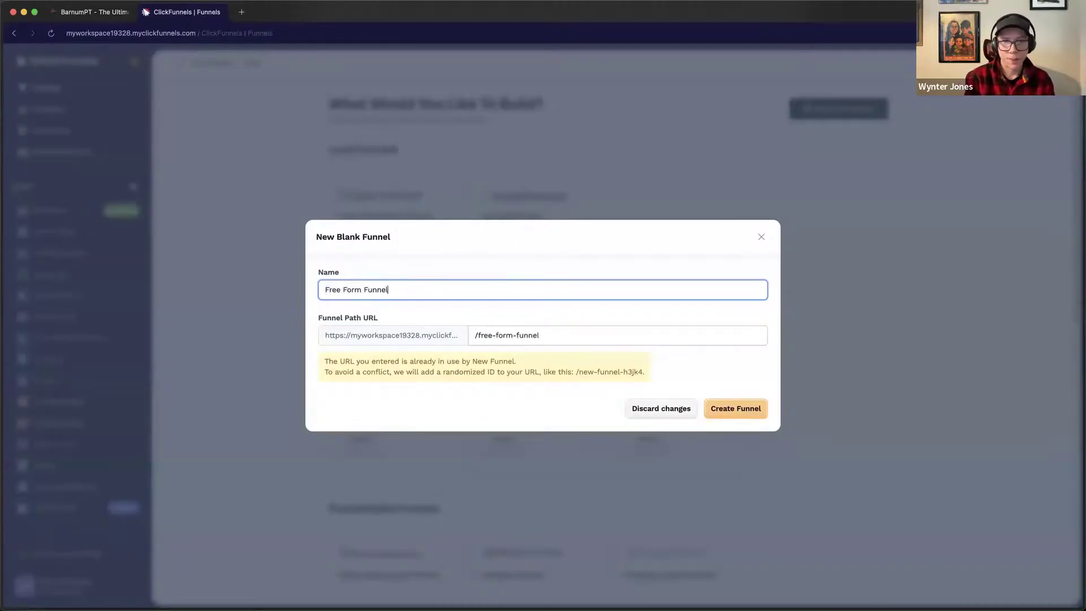
click(729, 403)
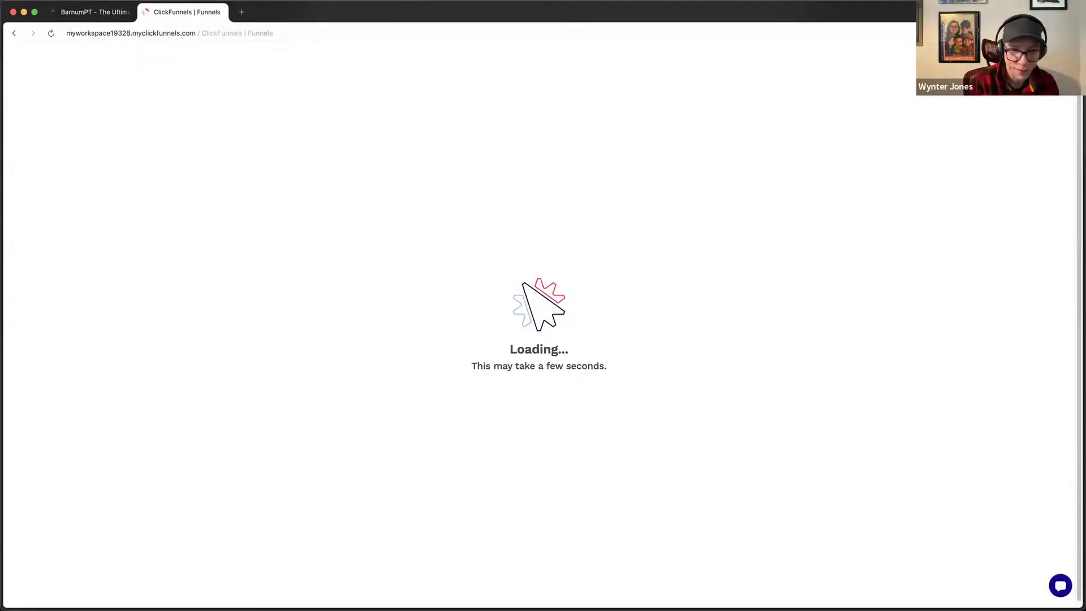
Open sora.com in a new browser tab and go to the My media library.
key(super+t)
text(sora.com)
key(Return)
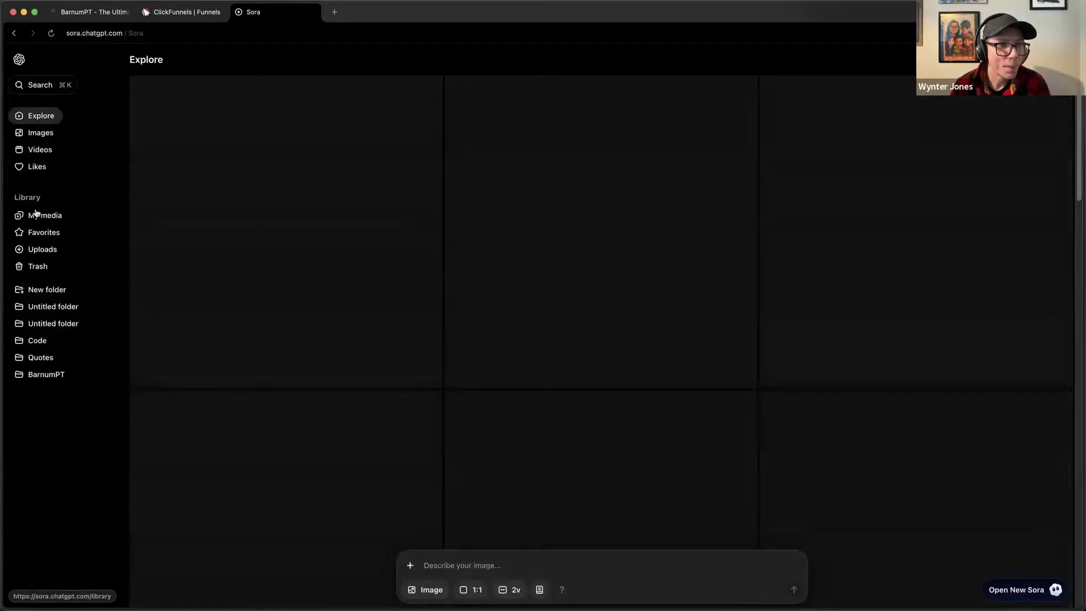
click(35, 214)
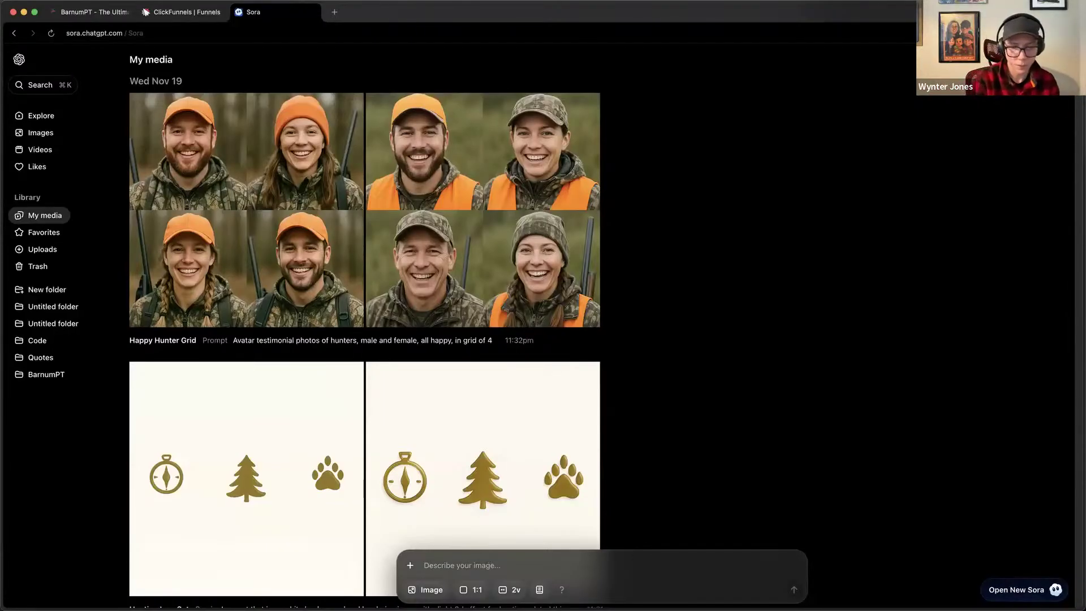
Generate an image with the prompt "I want logo on hwite background that si for TinyChallenge and its blue with a hint of orange".
text(I wna)
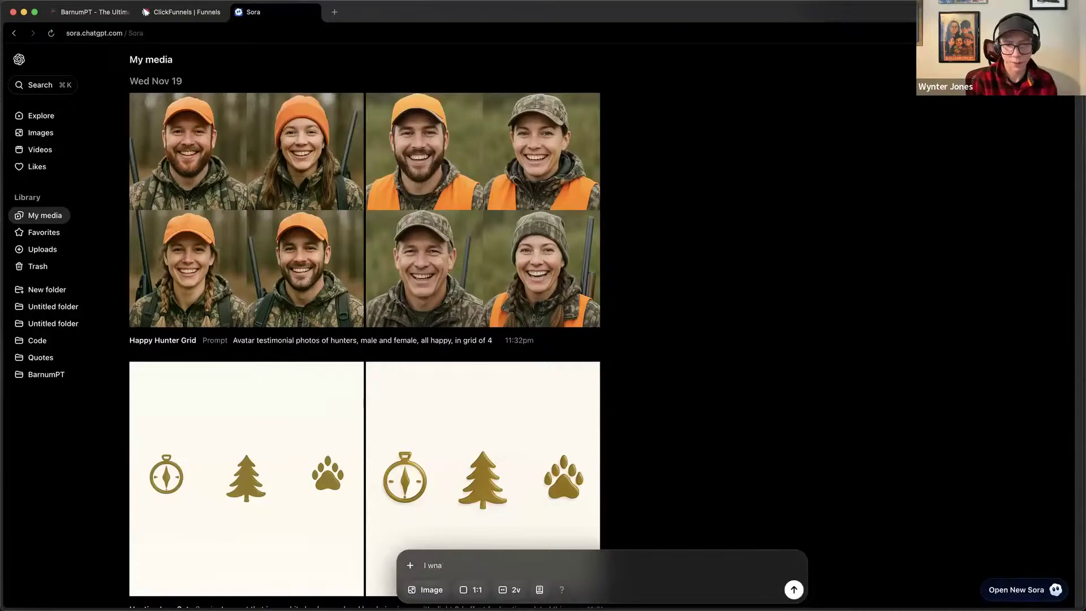
key(BackSpace)
key(BackSpace)
text(ant log)
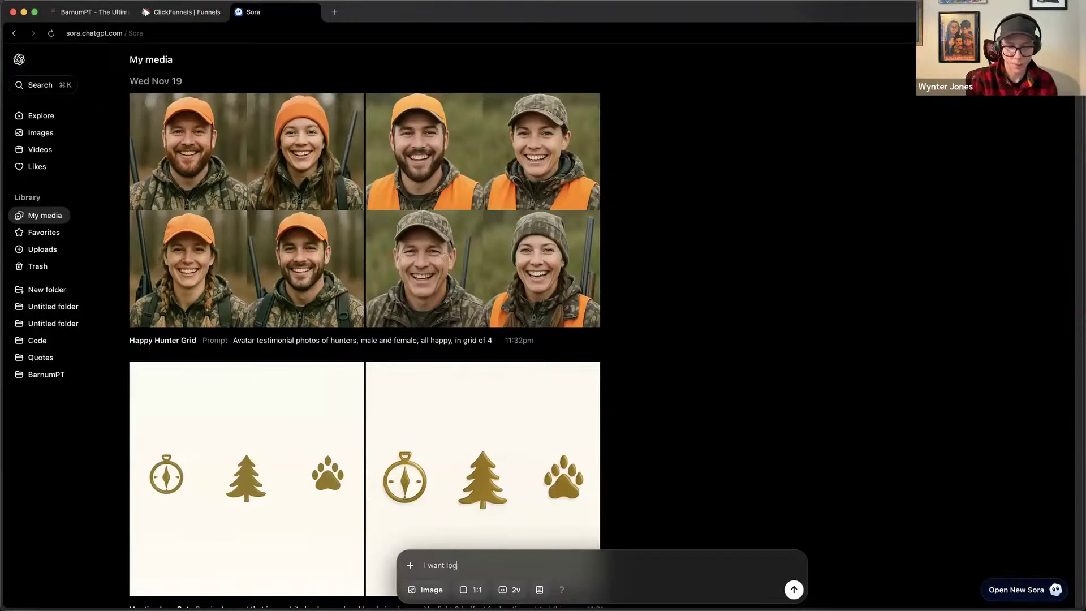
text(o on hwite background)
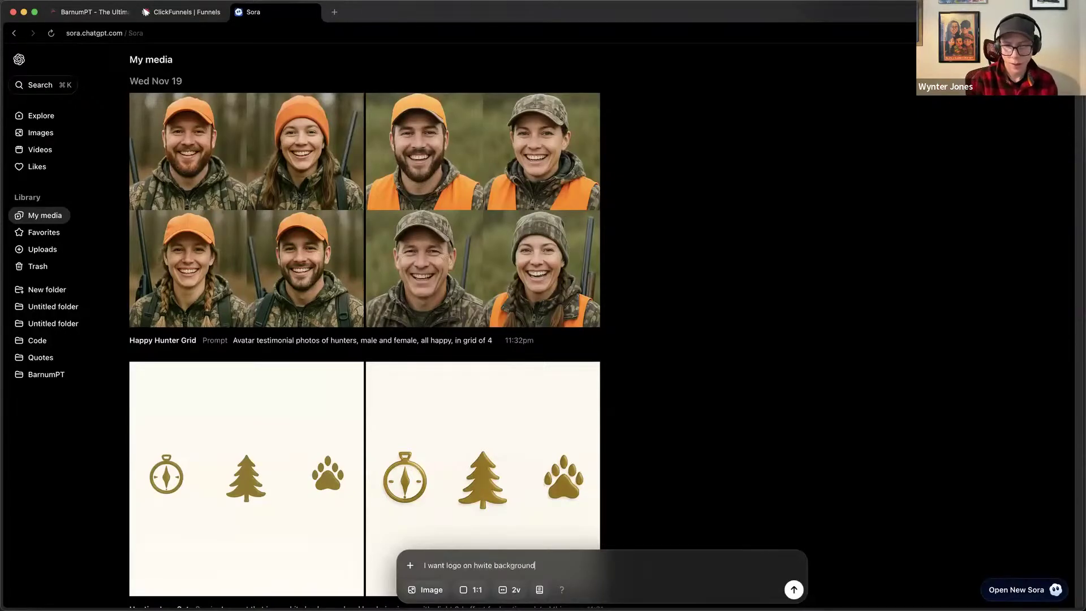
text( that si for)
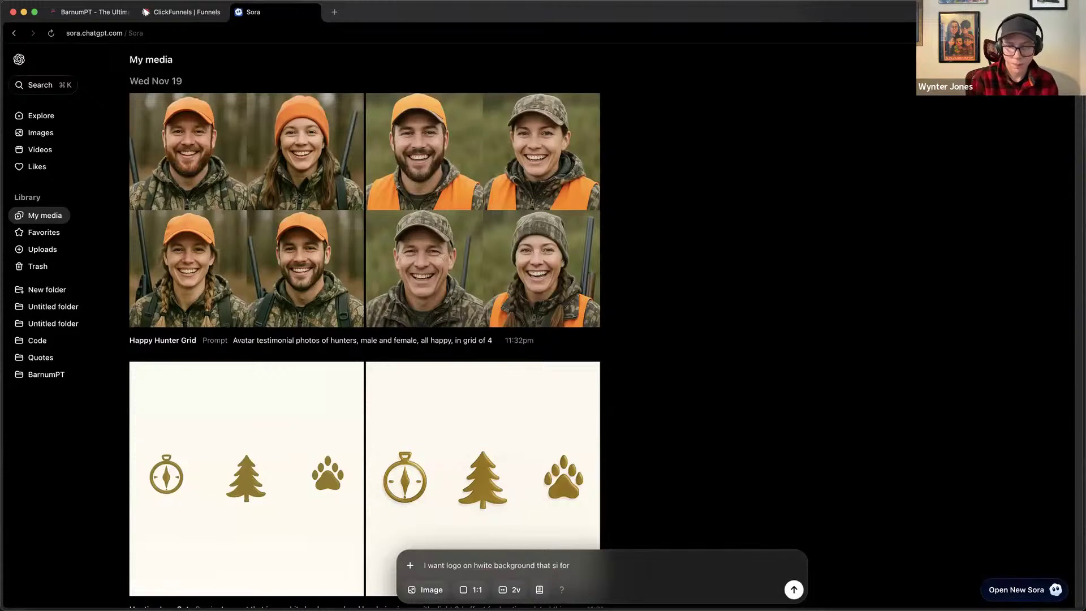
text( TinyChallenge and its blue)
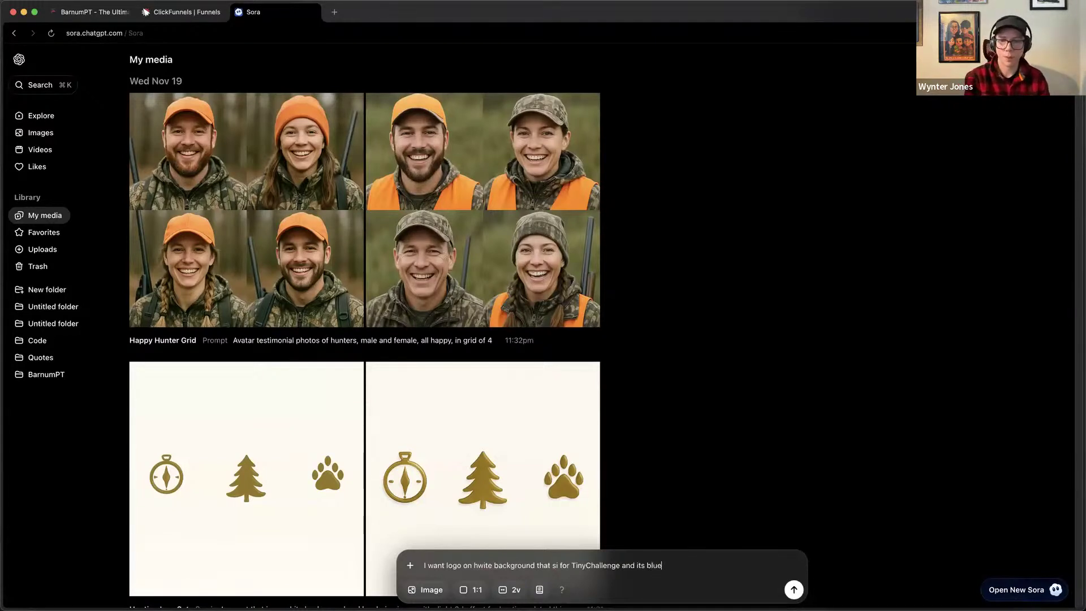
text( with a hint of or)
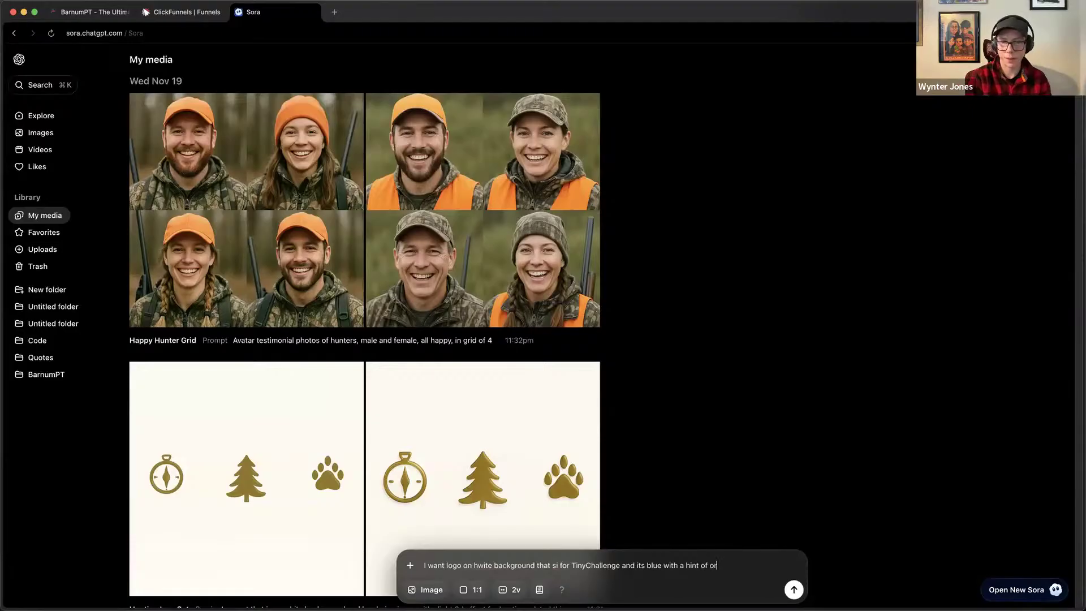
text(ange)
key(Return)
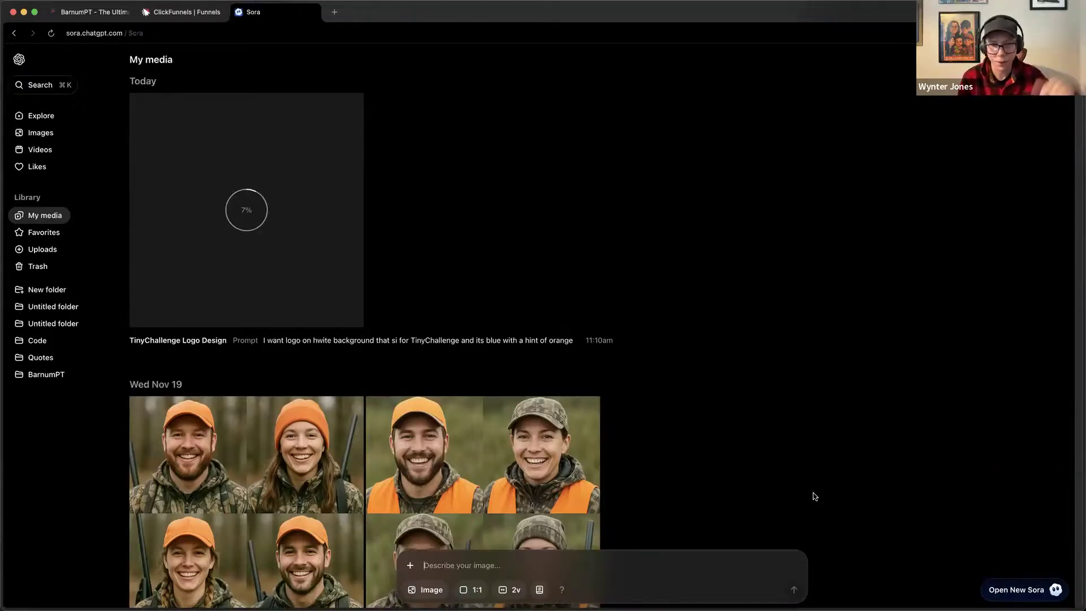
Copy the TinyChallenge logo prompt and submit it again for another generation.
triple_click(472, 341)
key(super+c)
click(462, 562)
key(super+v)
key(Return)
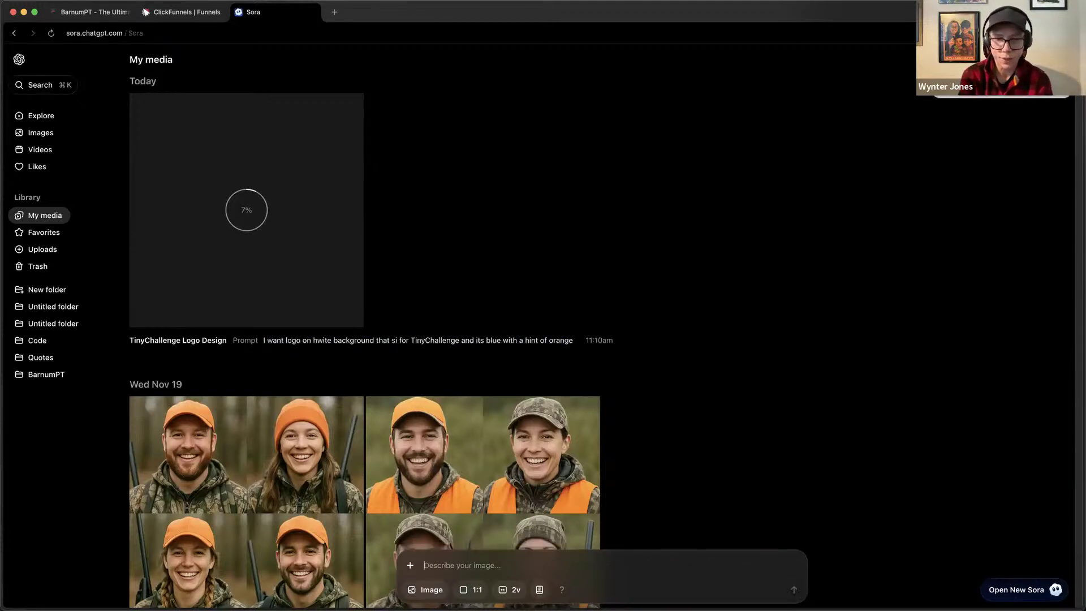
Switch back to ClickFunnels and reload the funnel page that is still loading.
click(197, 13)
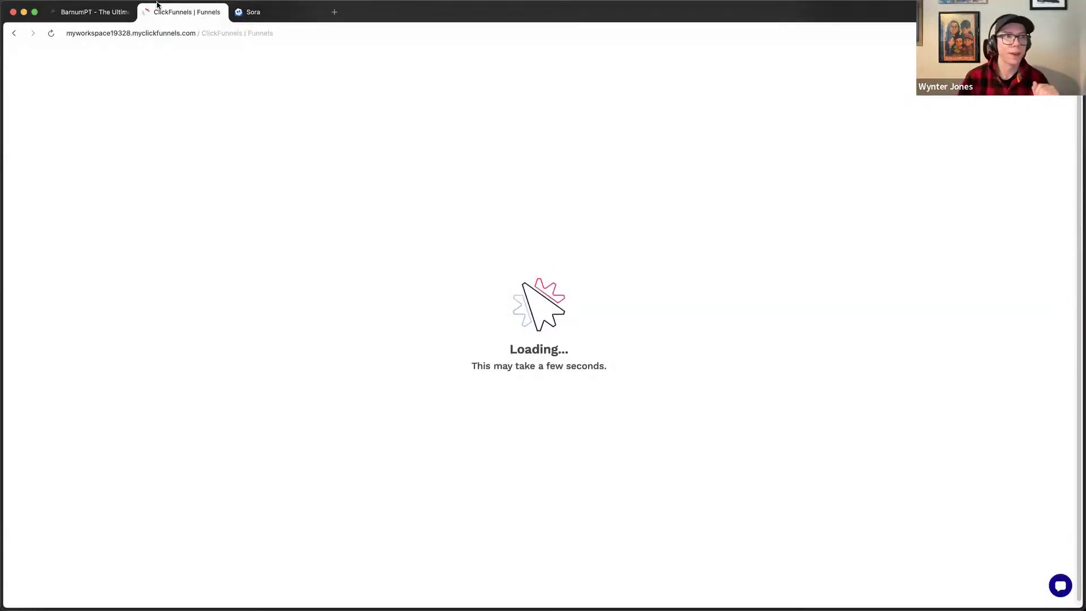
click(51, 33)
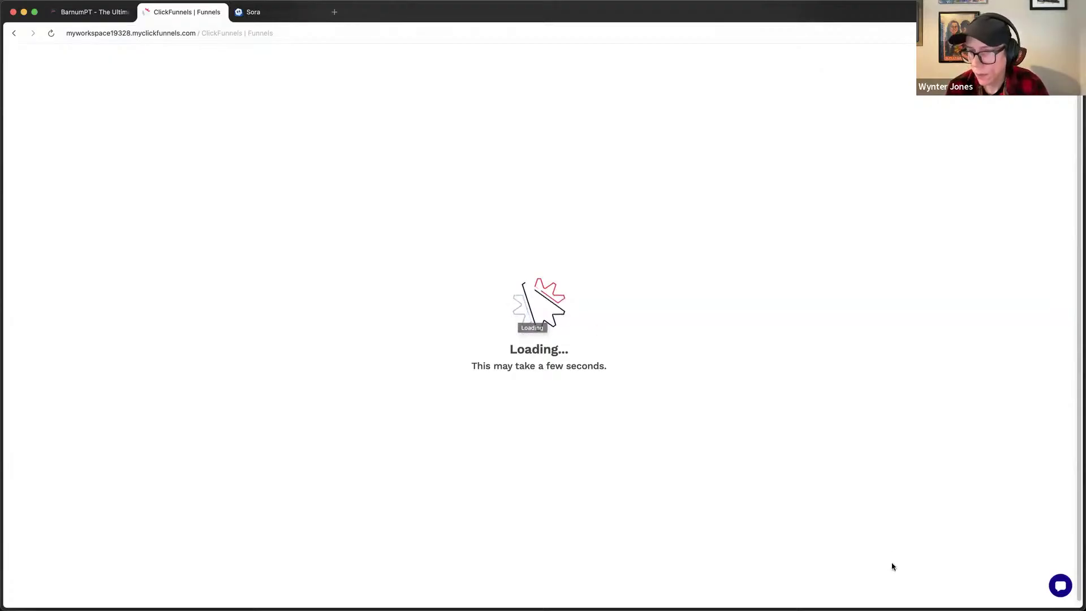
click(51, 33)
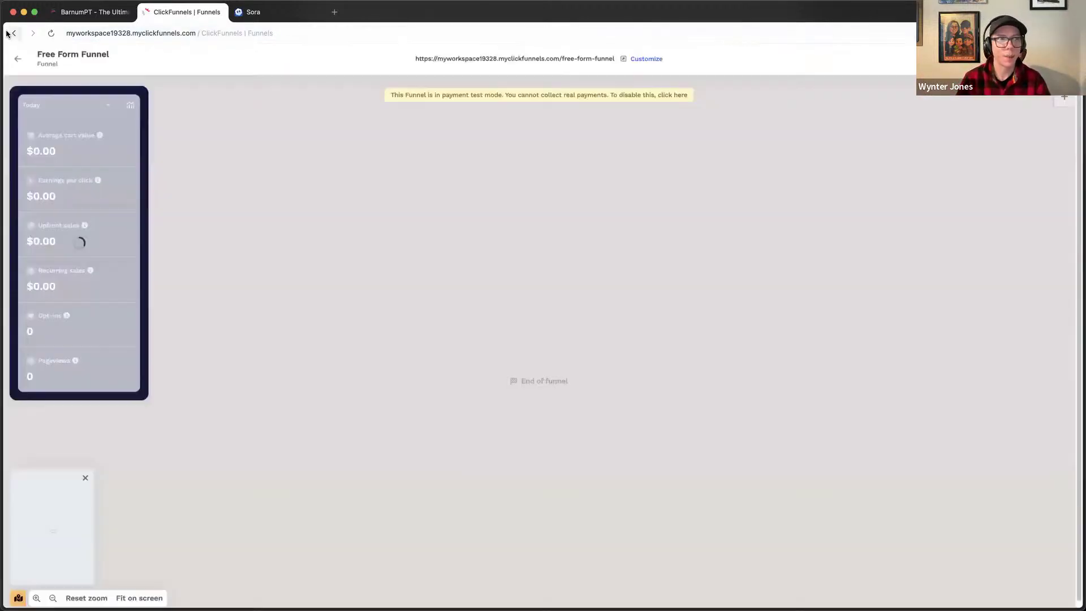
Return to the funnels list and open Free Form Funnel.
click(9, 33)
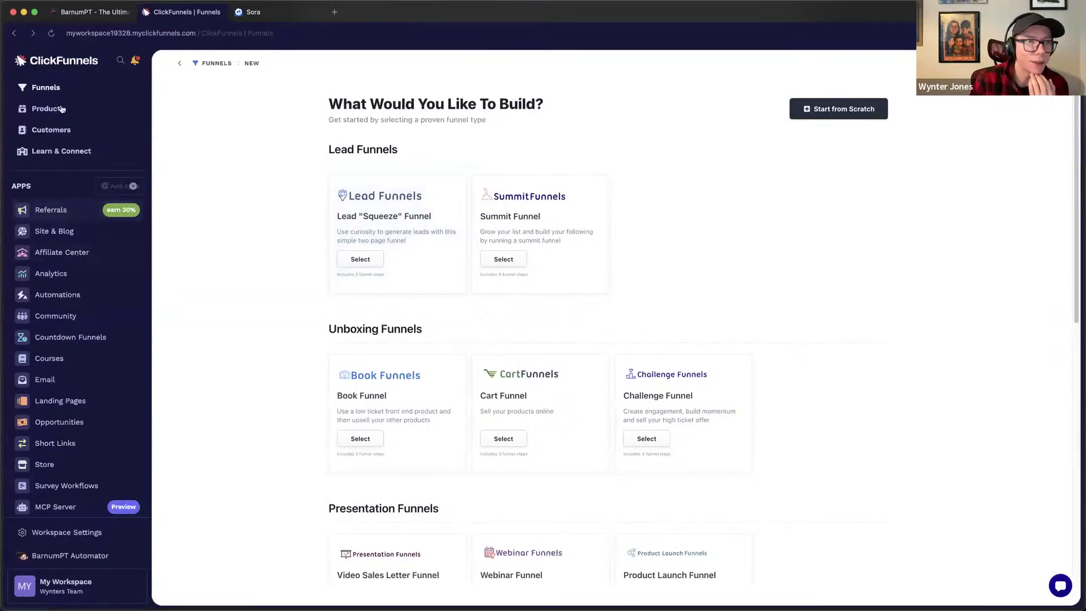
click(57, 87)
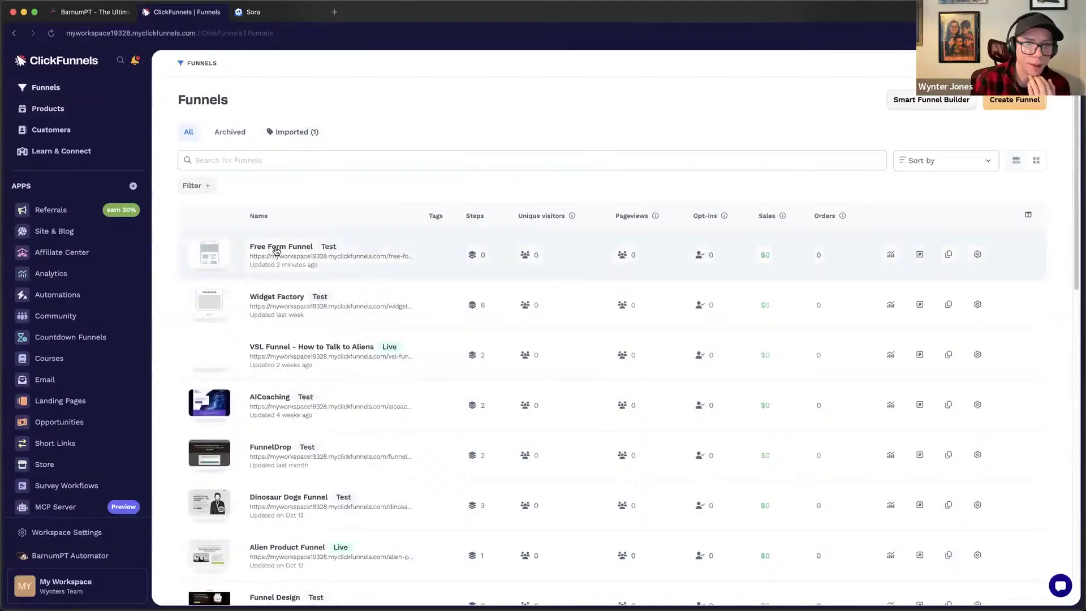
click(275, 248)
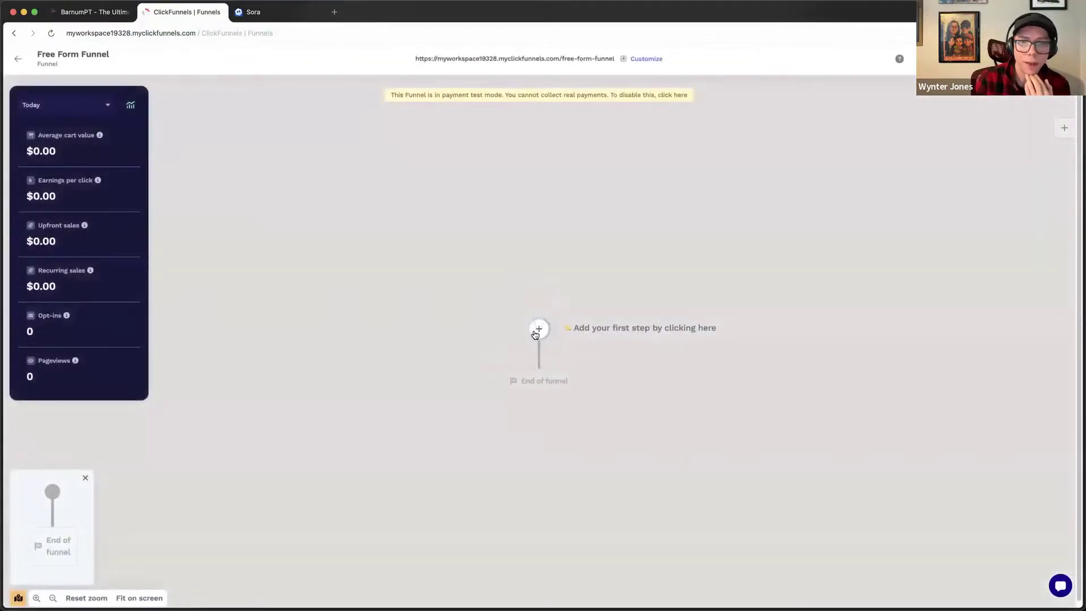
Add a new page named "Optin Page" as the funnel's first step, keeping the default style.
click(534, 325)
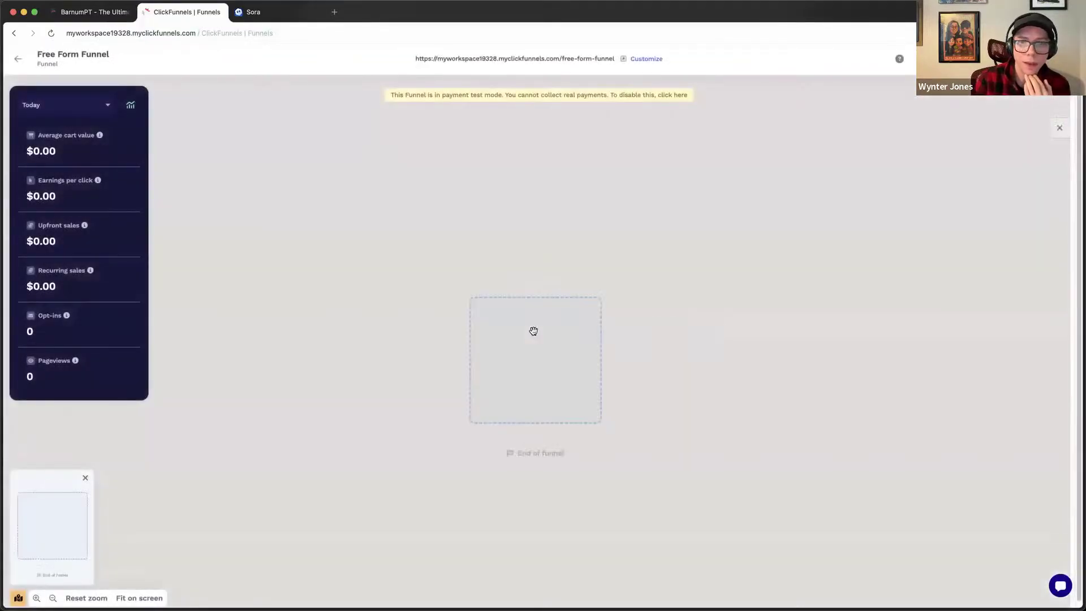
click(1004, 134)
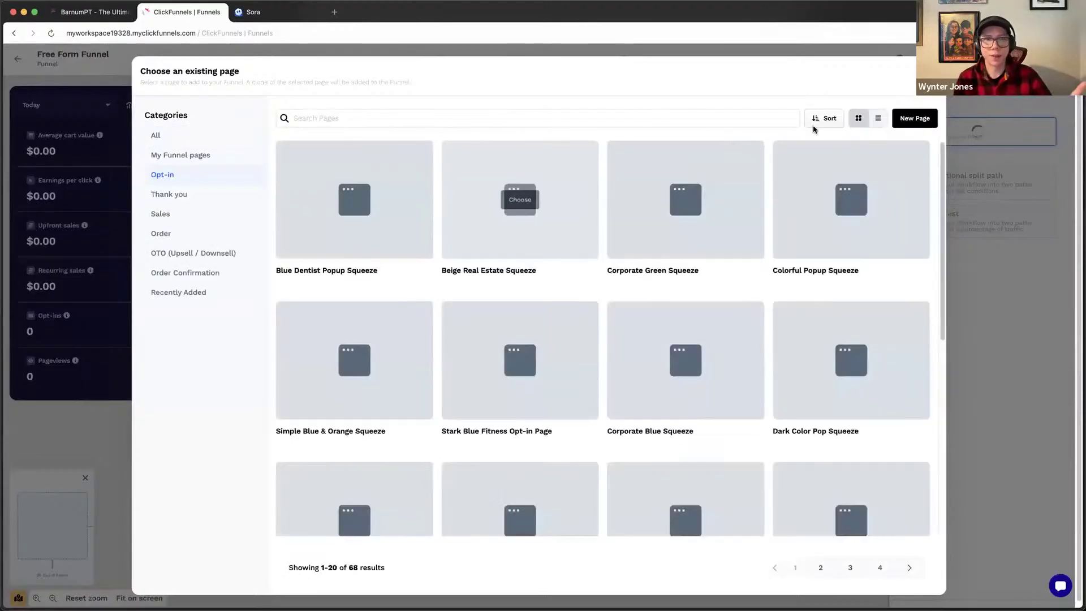
click(914, 118)
click(495, 235)
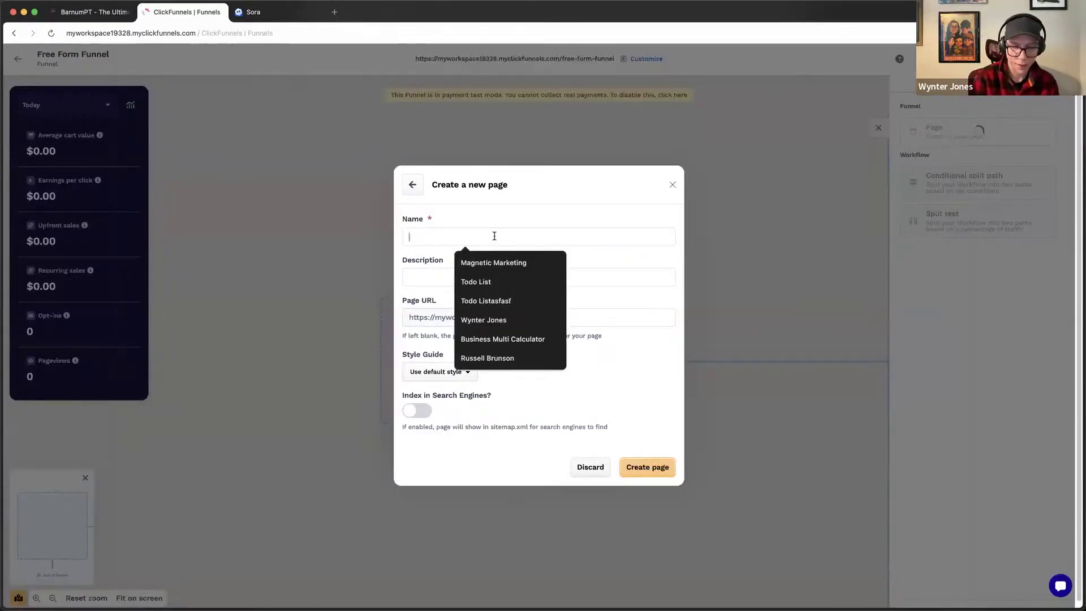
text(Optin Page)
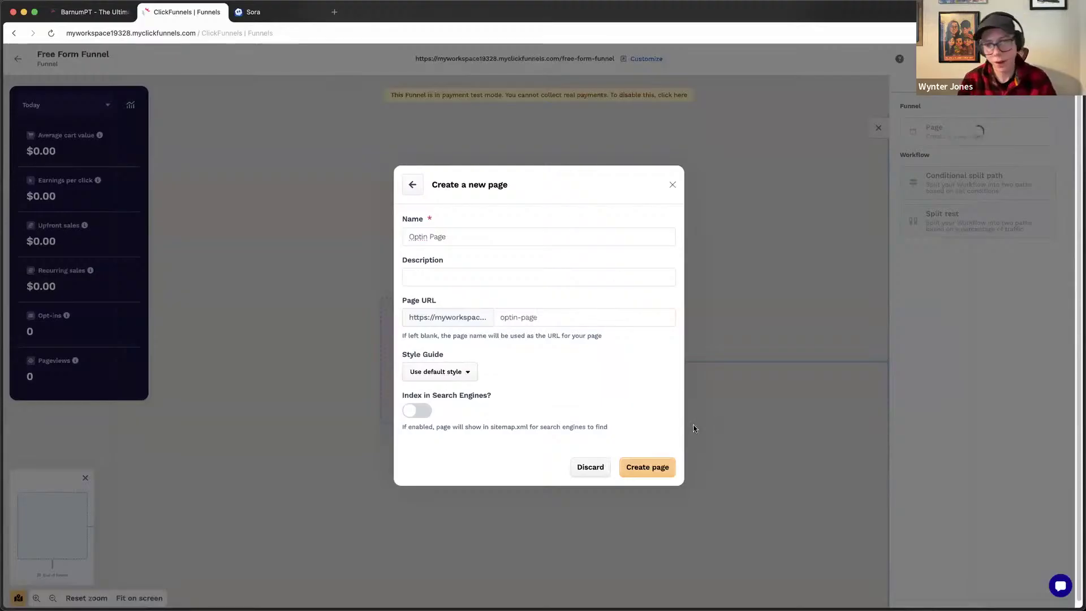
click(639, 468)
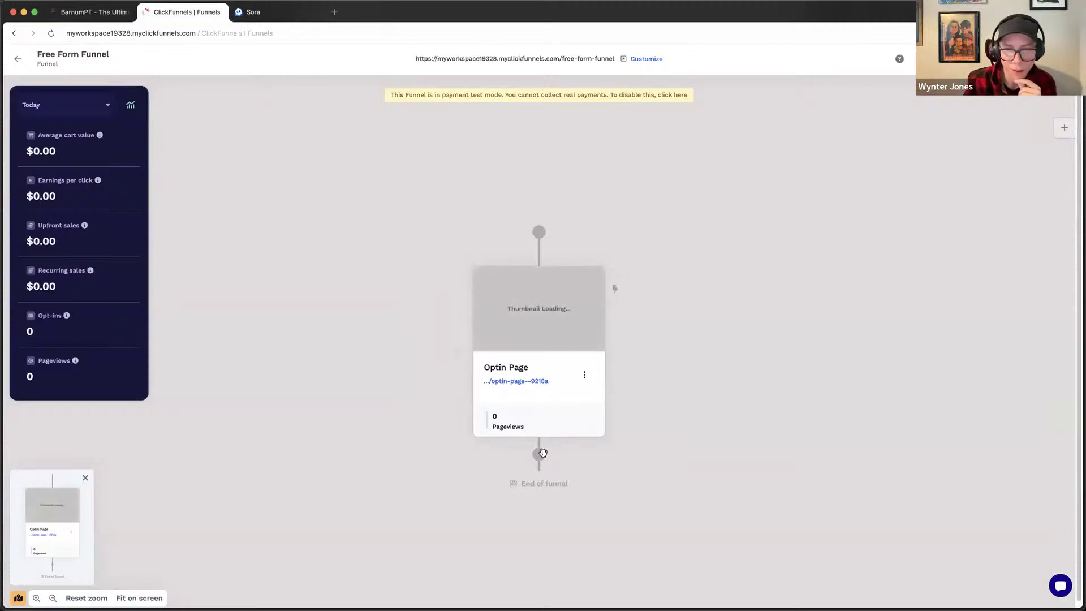
Add a new page named "Thank You" after the Optin Page, keeping the default style.
click(538, 454)
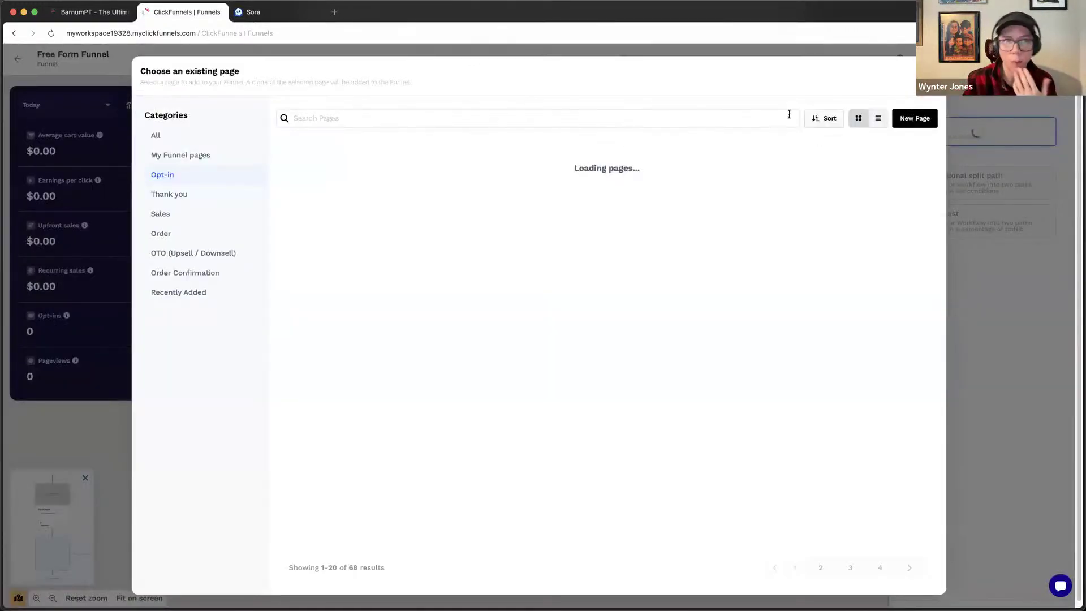
click(910, 119)
click(404, 238)
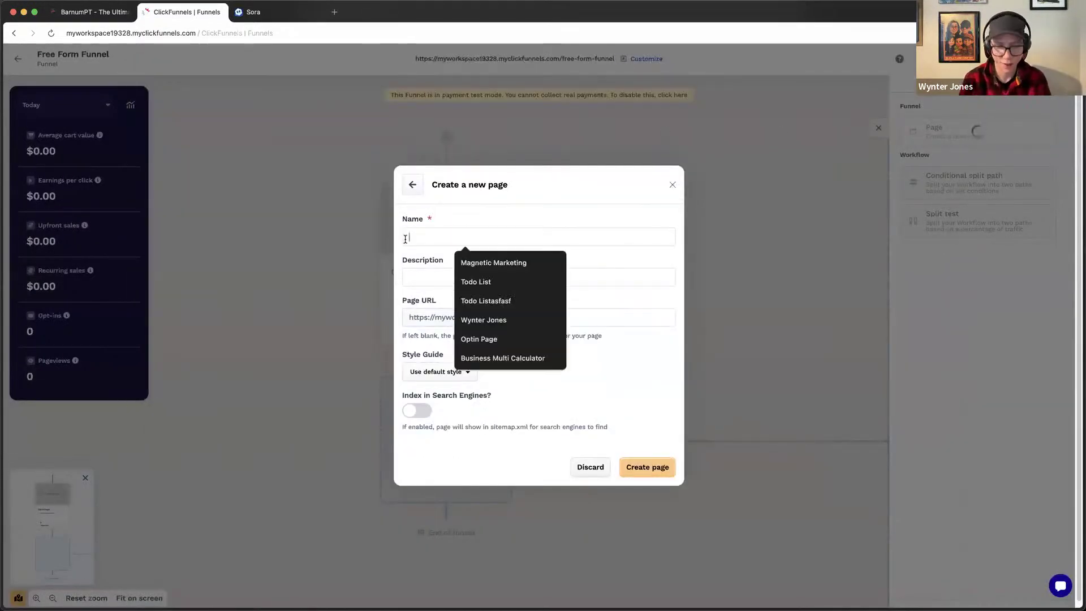
text(Thank You)
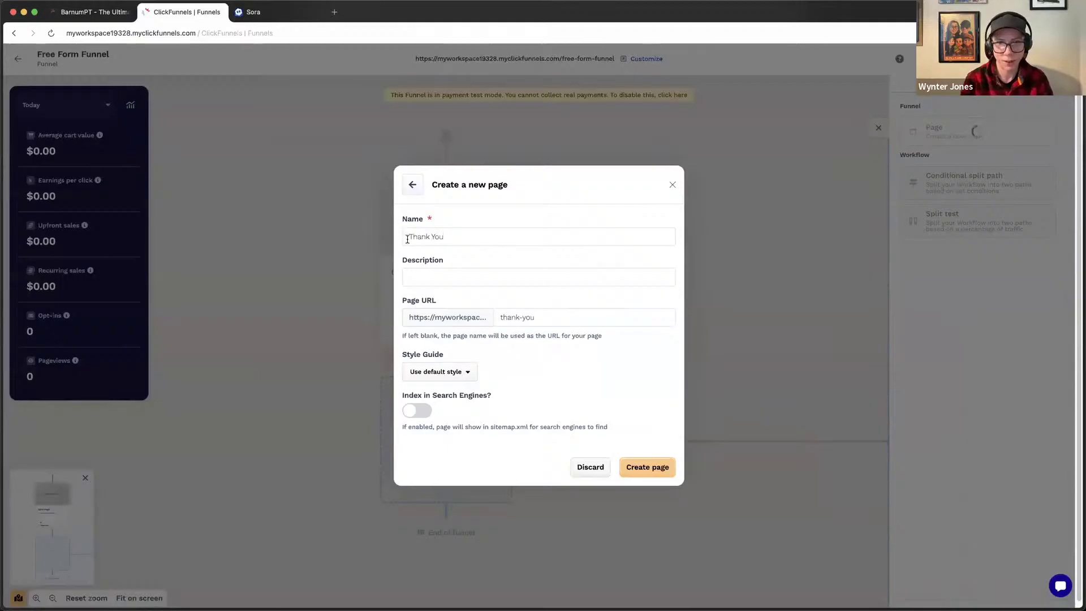
click(654, 468)
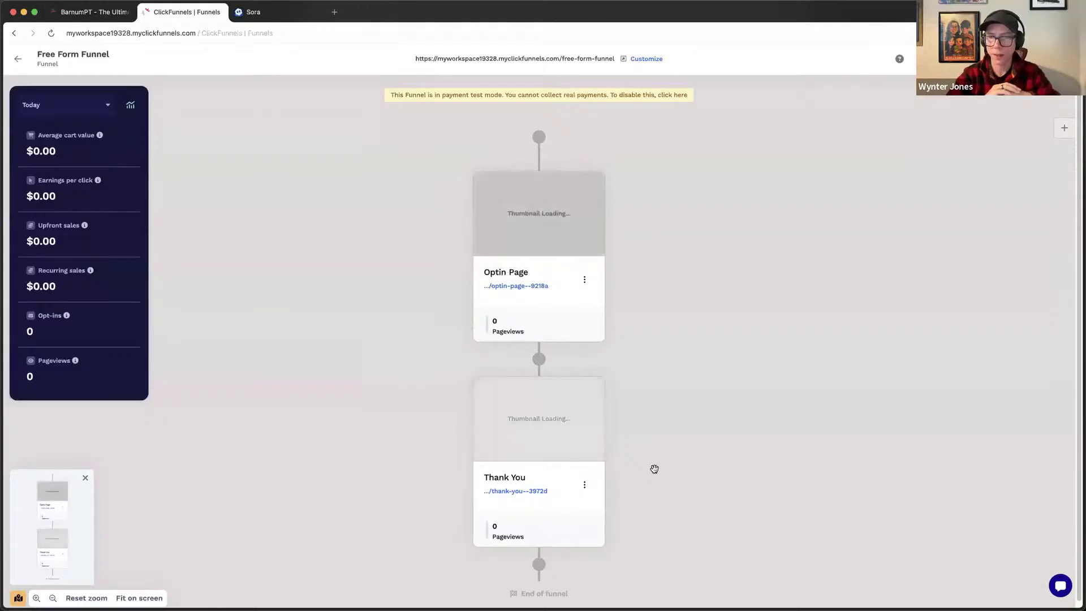
Open the Optin Page step in the page editor.
mouse_move(545, 411)
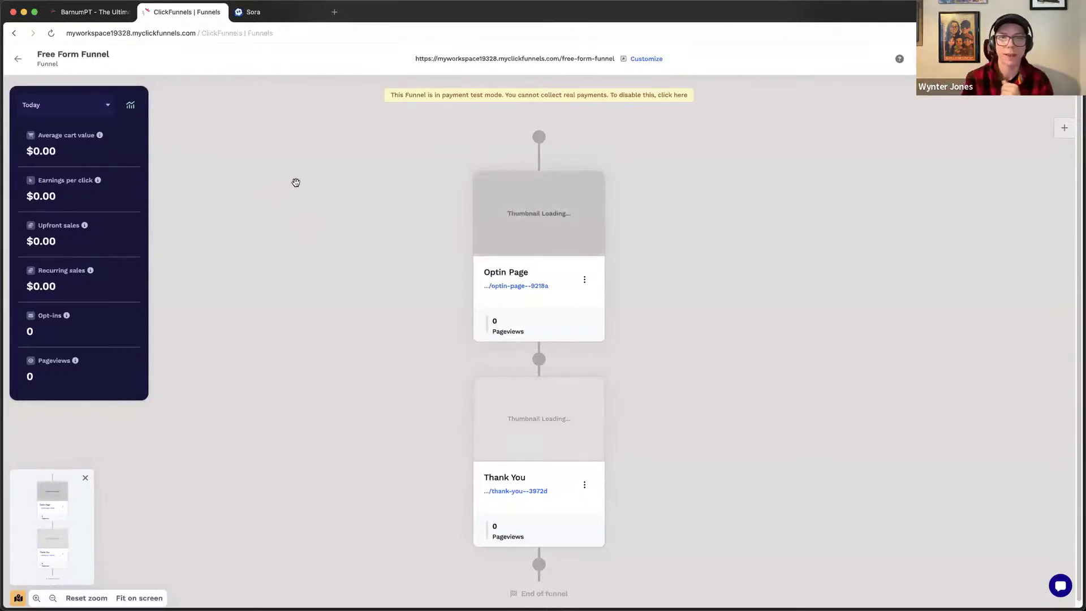
mouse_move(547, 223)
click(547, 203)
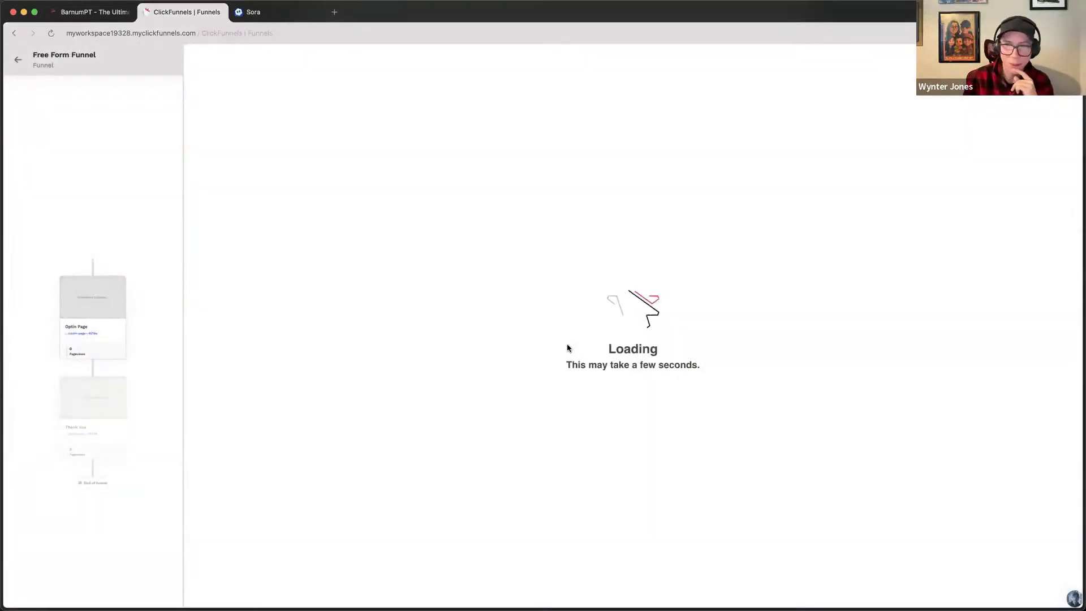
Switch to Sora, open the TinyChallenge logo with the climbing figure and star, and save a cropped screenshot of it.
click(284, 21)
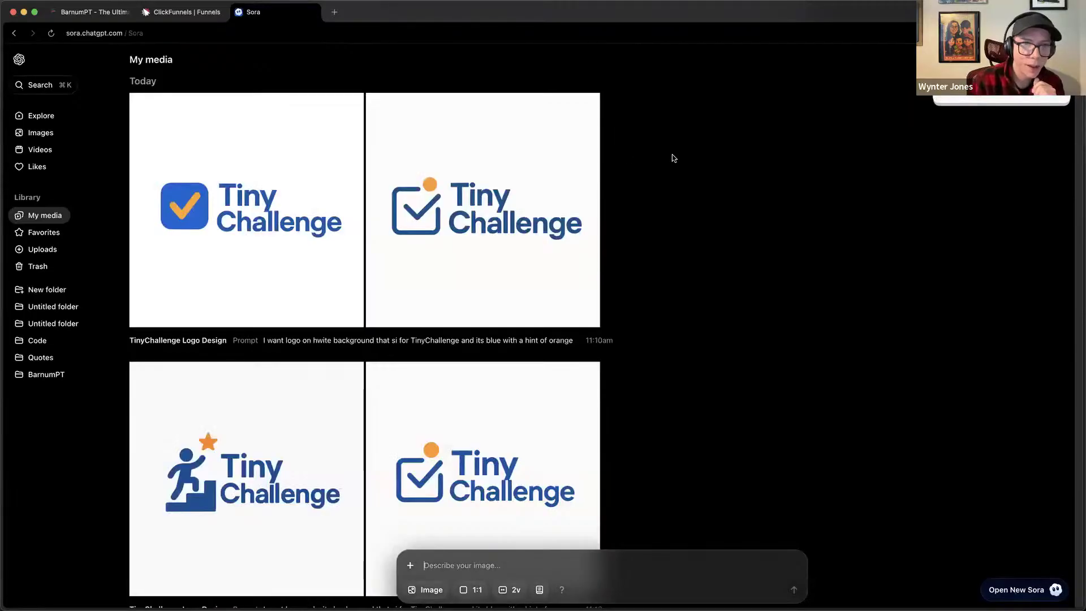
scroll(673, 157, down, 2)
scroll(673, 158, up, 2)
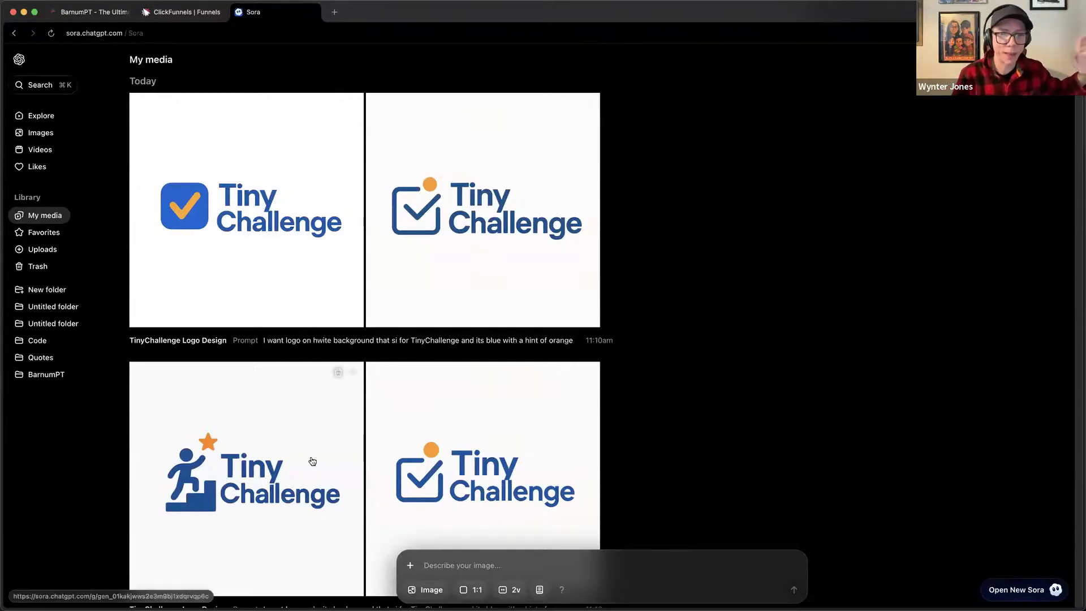
click(483, 409)
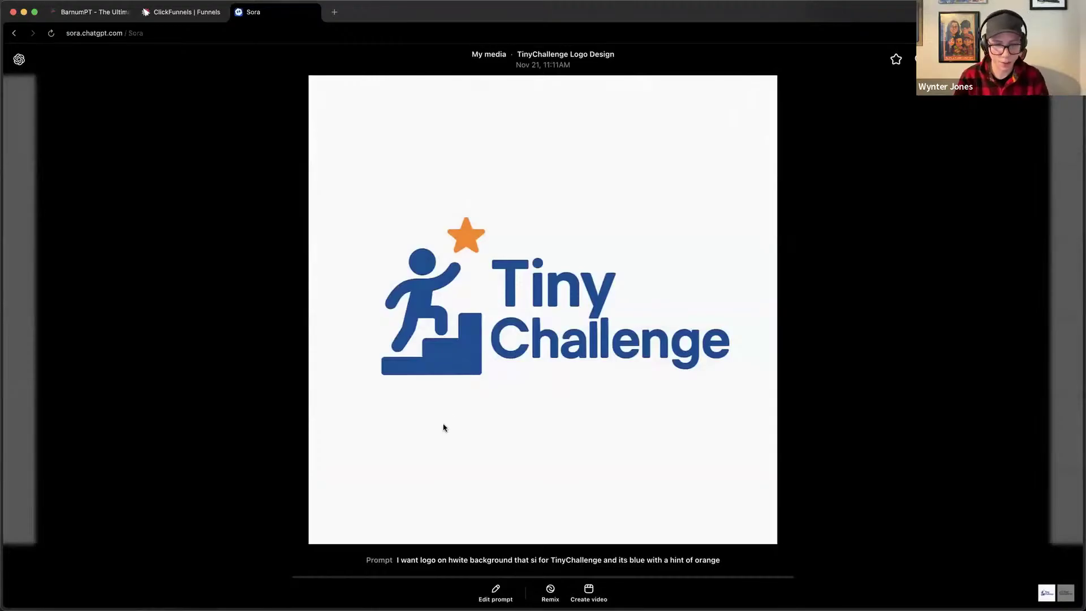
key(super+shift+4)
drag(368, 200, 746, 392)
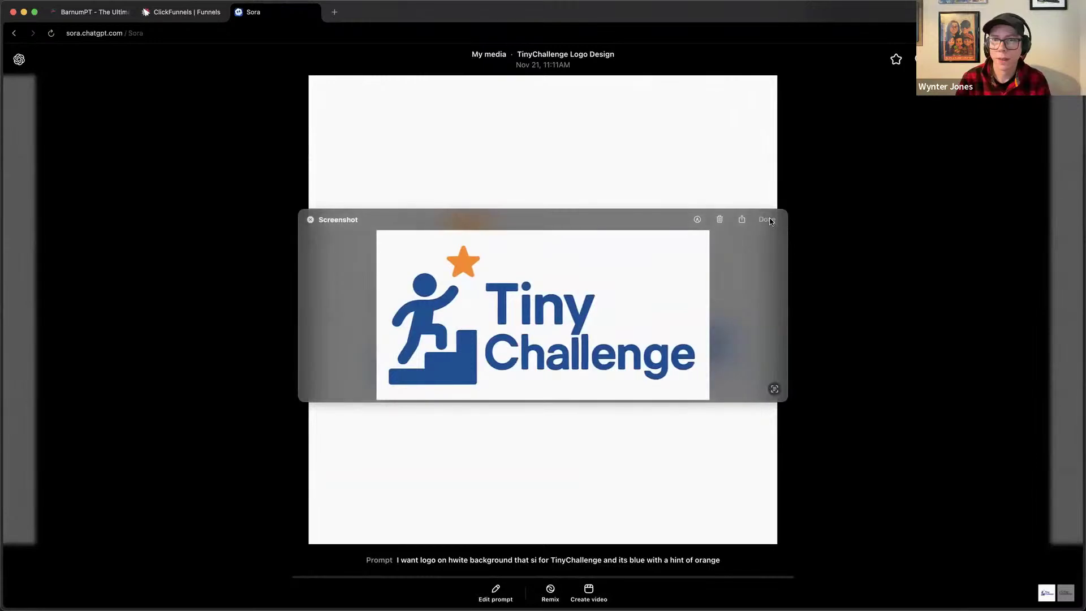
click(770, 220)
Open the remove.bg website in a new tab.
key(super+t)
text(remove.bg)
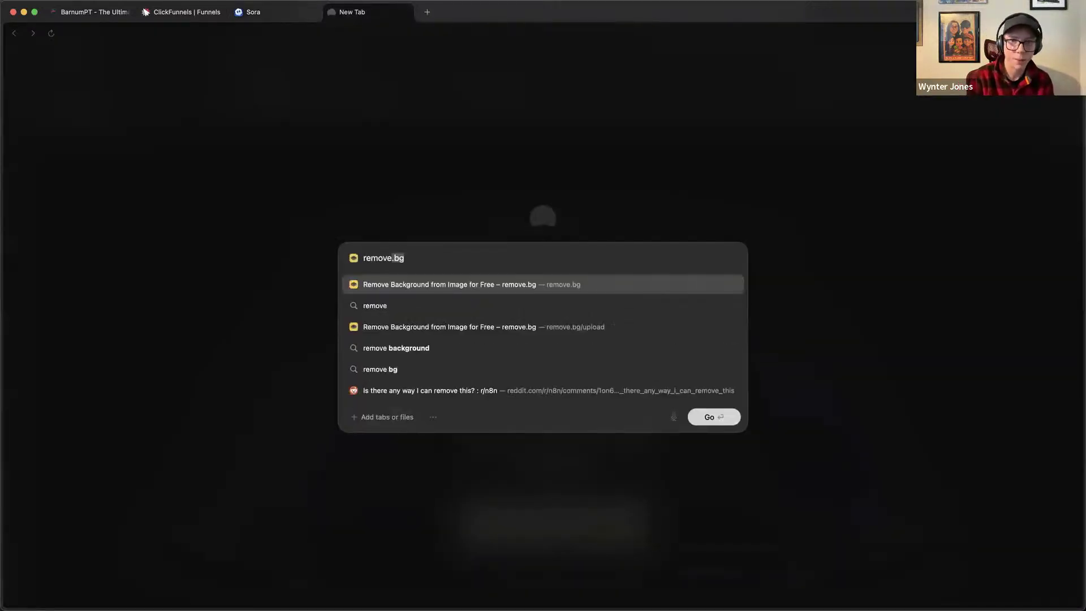
key(Return)
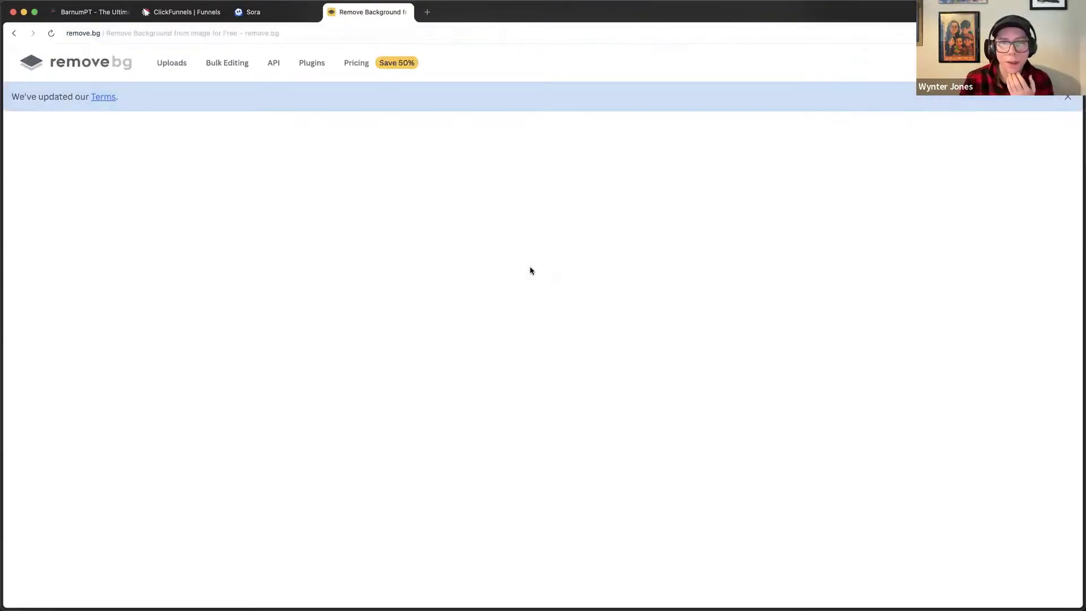
click(531, 271)
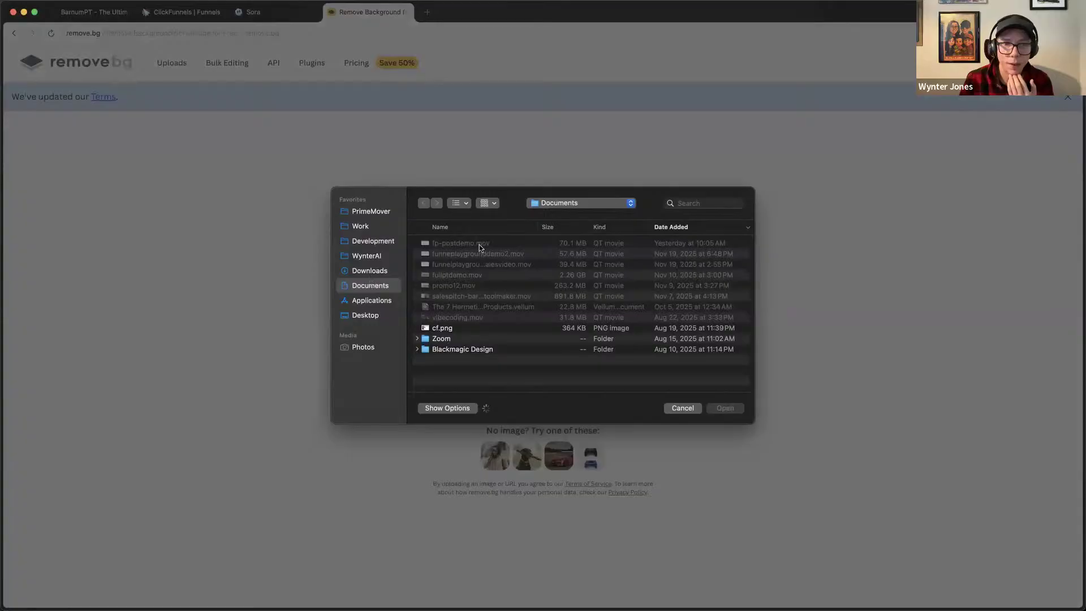
double_click(480, 244)
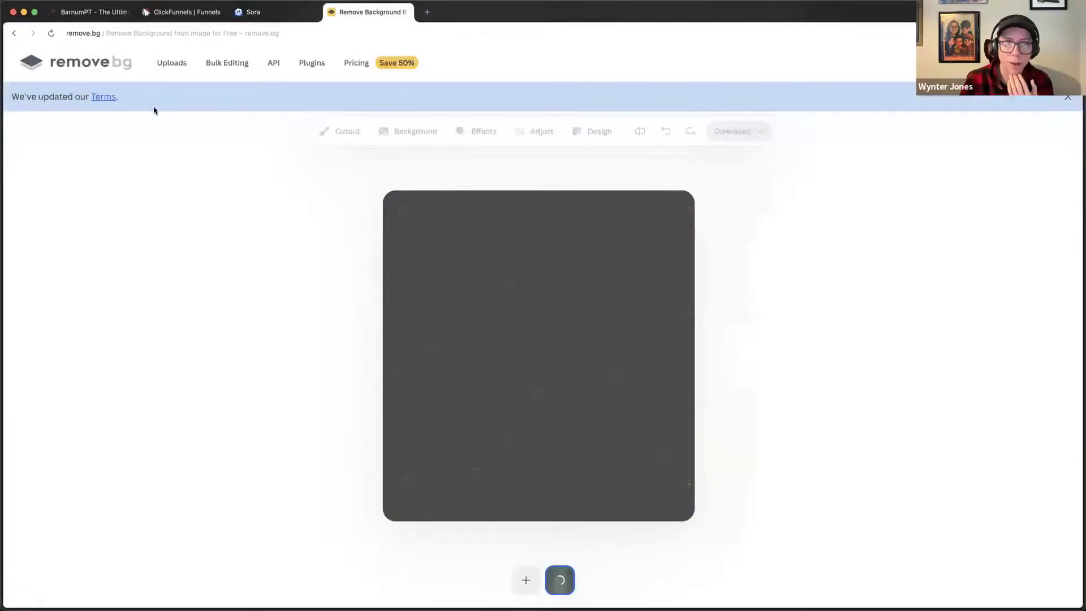
click(91, 65)
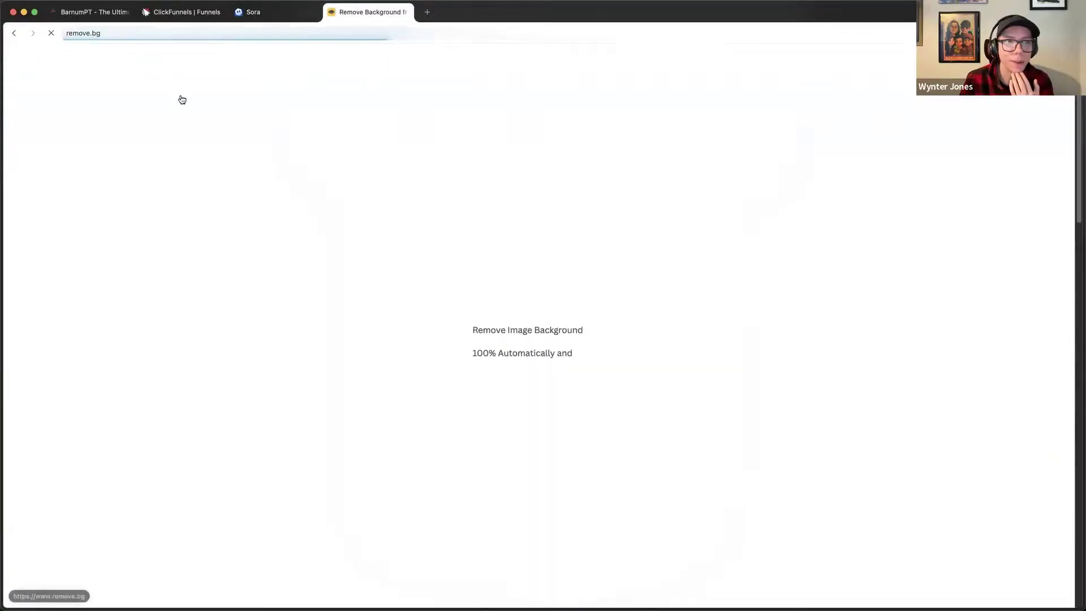
Upload the logo screenshot from the Desktop for background removal and download the free 700 x 357 preview.
click(677, 372)
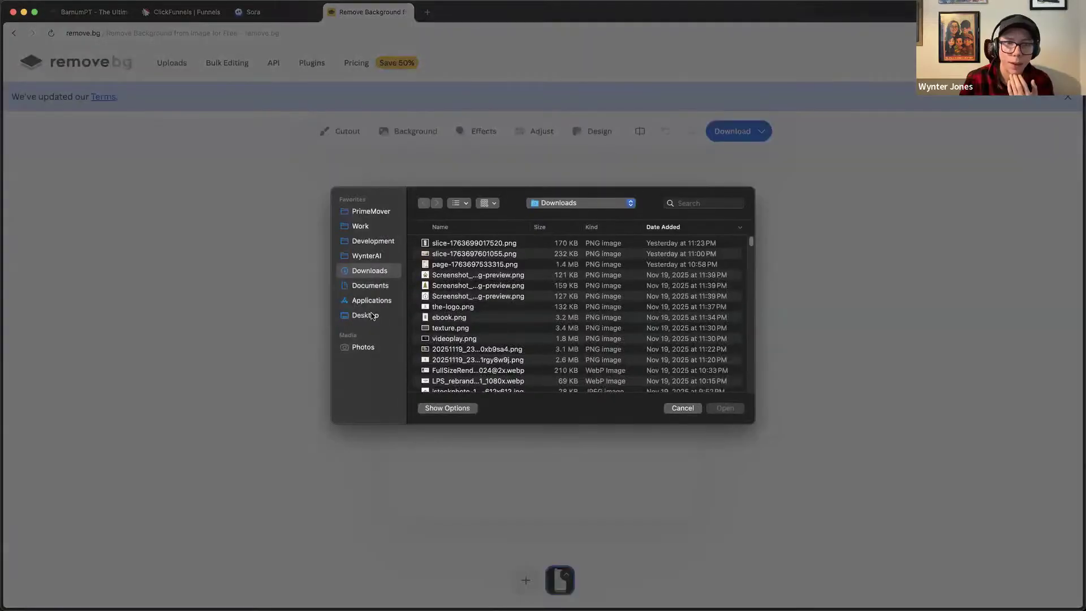
click(373, 315)
double_click(455, 244)
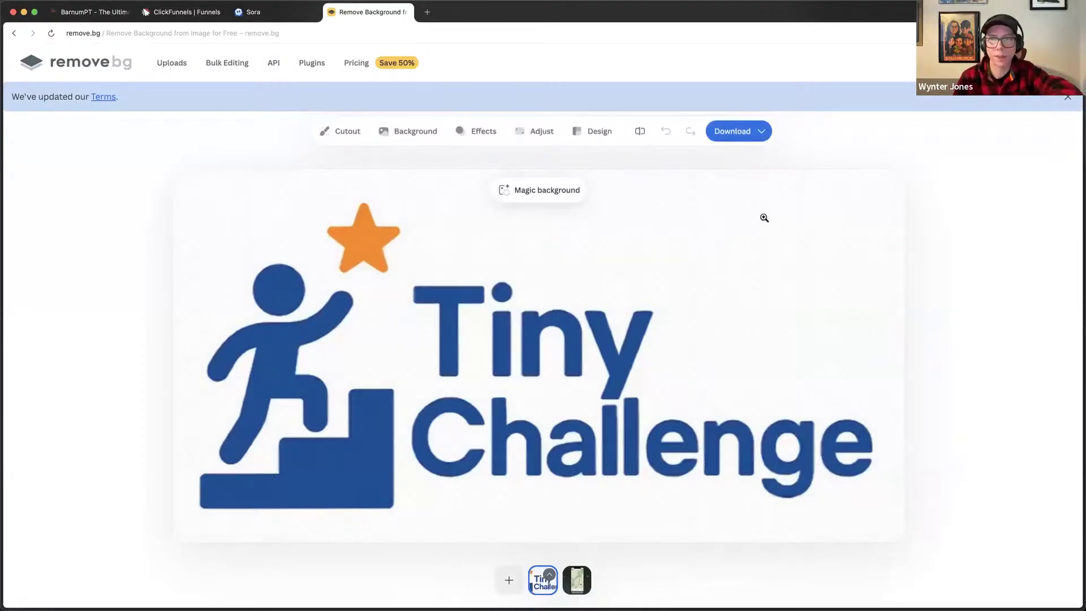
click(744, 139)
click(727, 162)
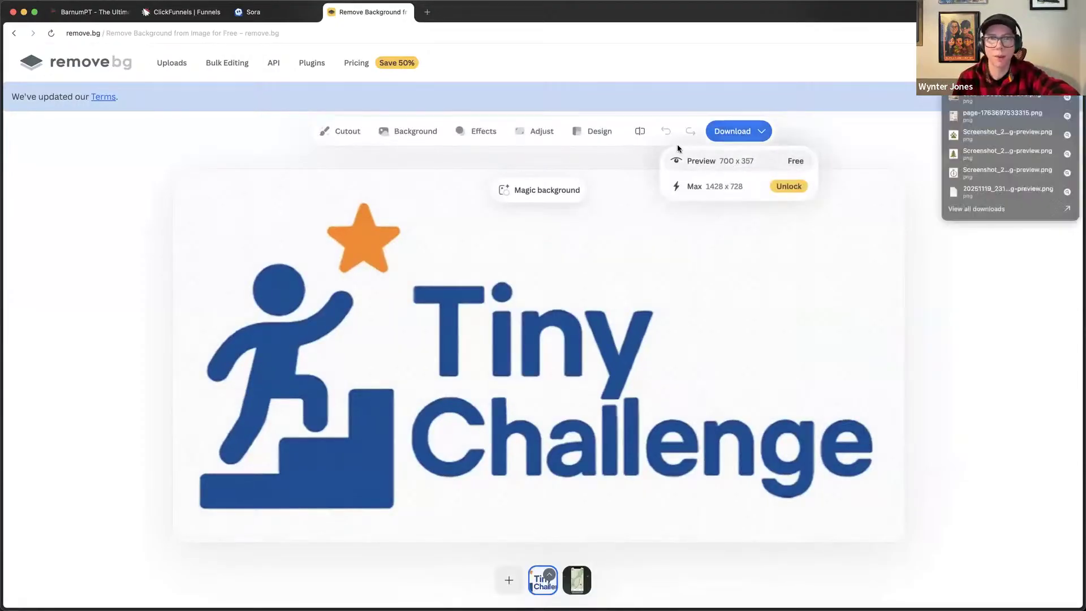
Switch back to ClickFunnels and add a blank section to the empty Optin Page.
click(218, 16)
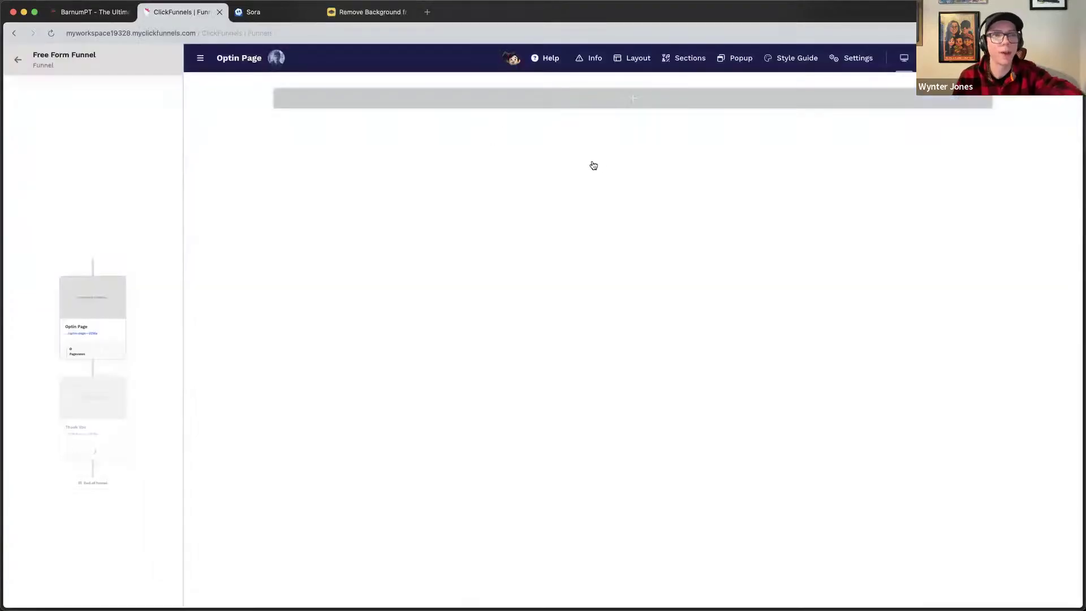
click(612, 105)
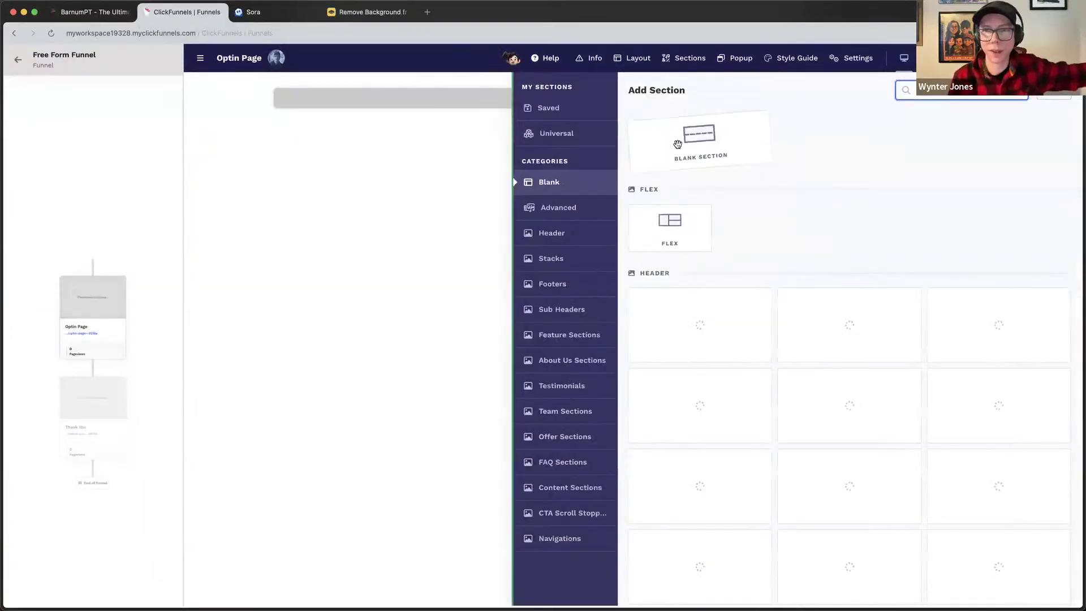
click(674, 137)
click(677, 147)
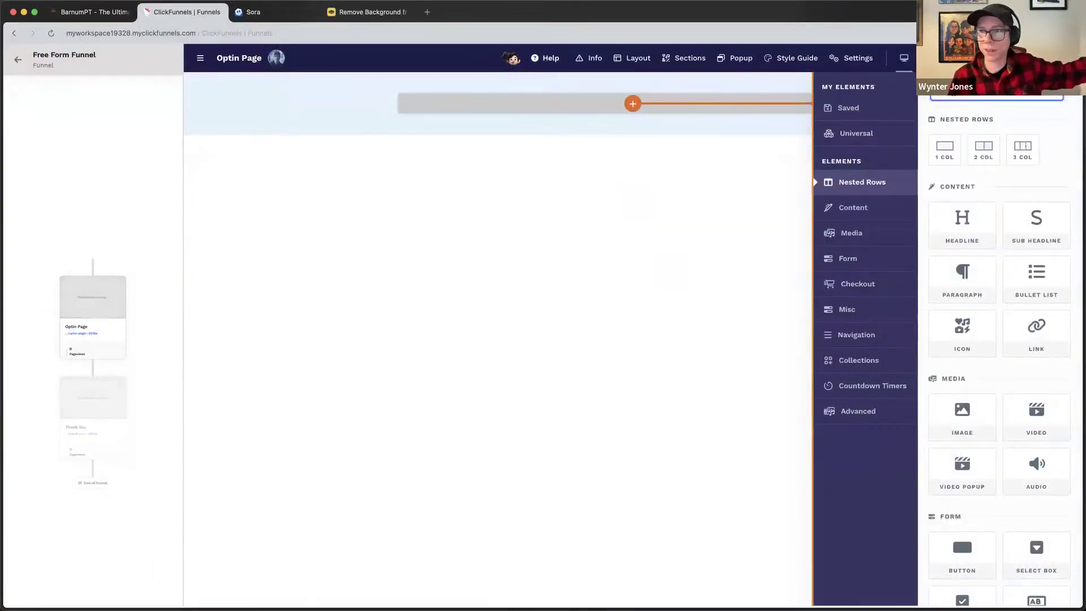
Add an Image element to the new section and open the image gallery for its source.
text(cus)
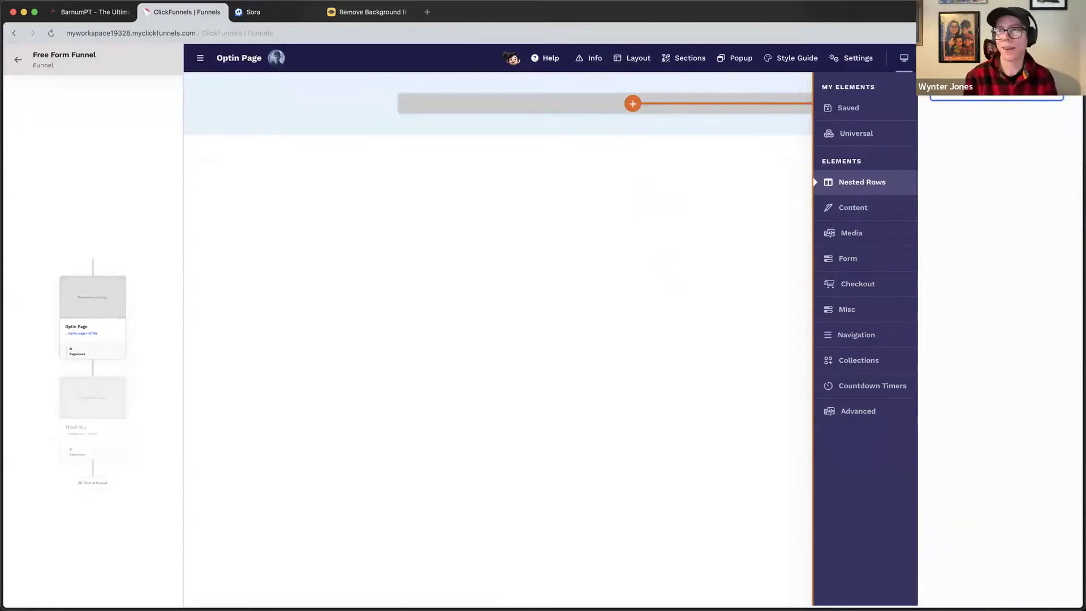
click(851, 233)
drag(962, 168, 675, 178)
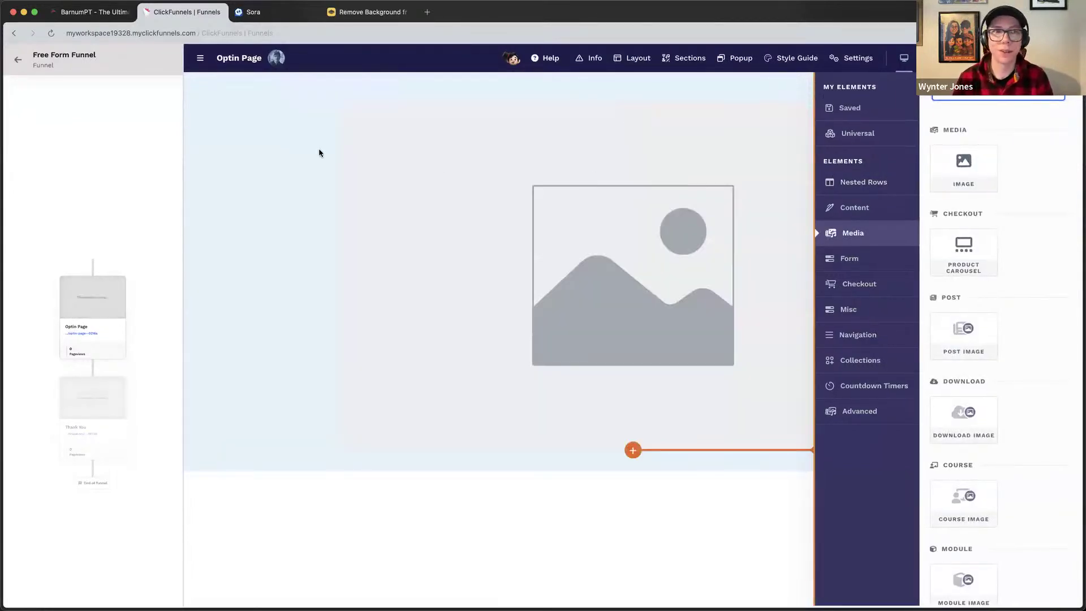
click(305, 148)
click(603, 221)
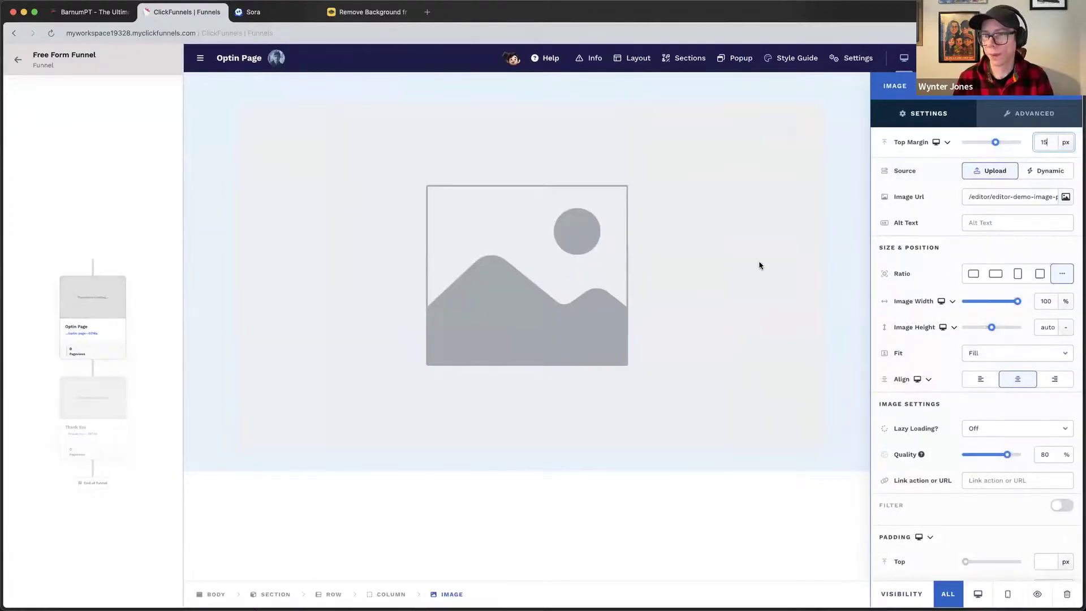
click(1065, 197)
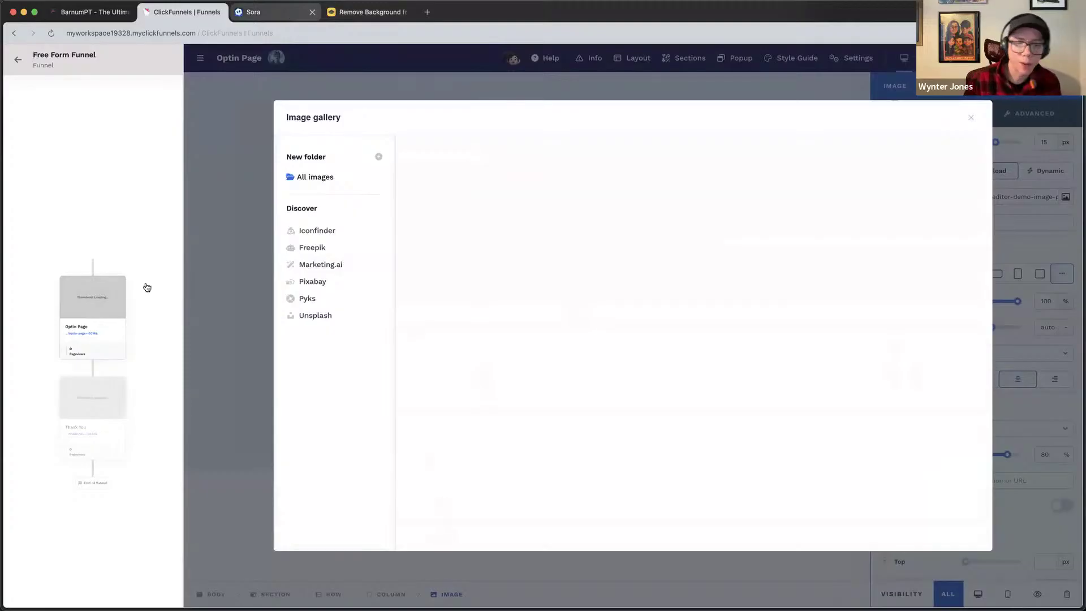
Switch to Sora, copy the climbing-figure TinyChallenge logo and attach it as the reference image of a new prompt.
key(ctrl+Tab)
right_click(414, 287)
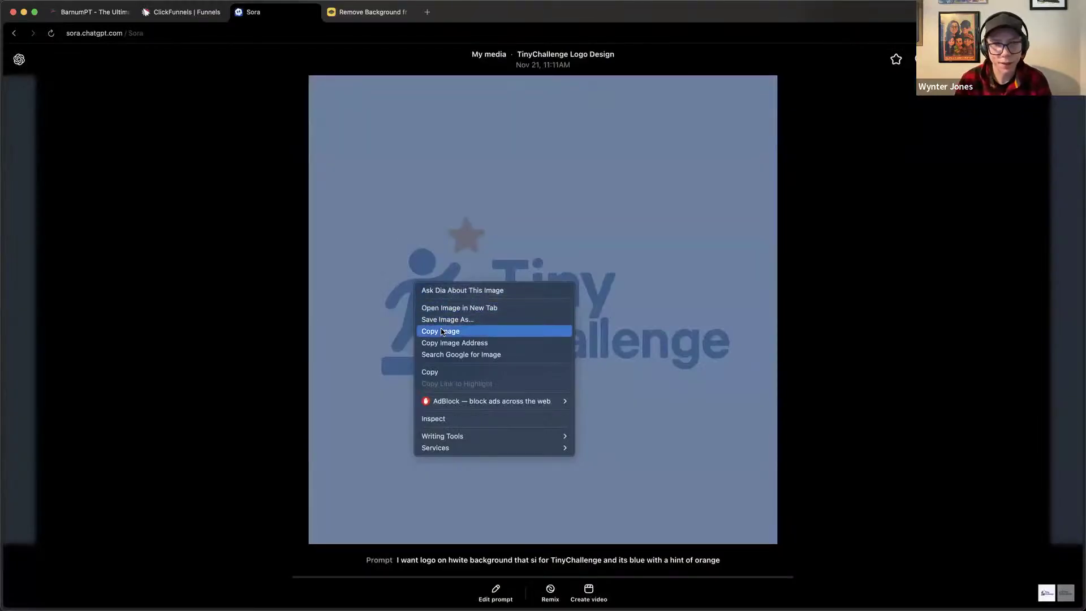
click(440, 328)
key(Escape)
key(super+v)
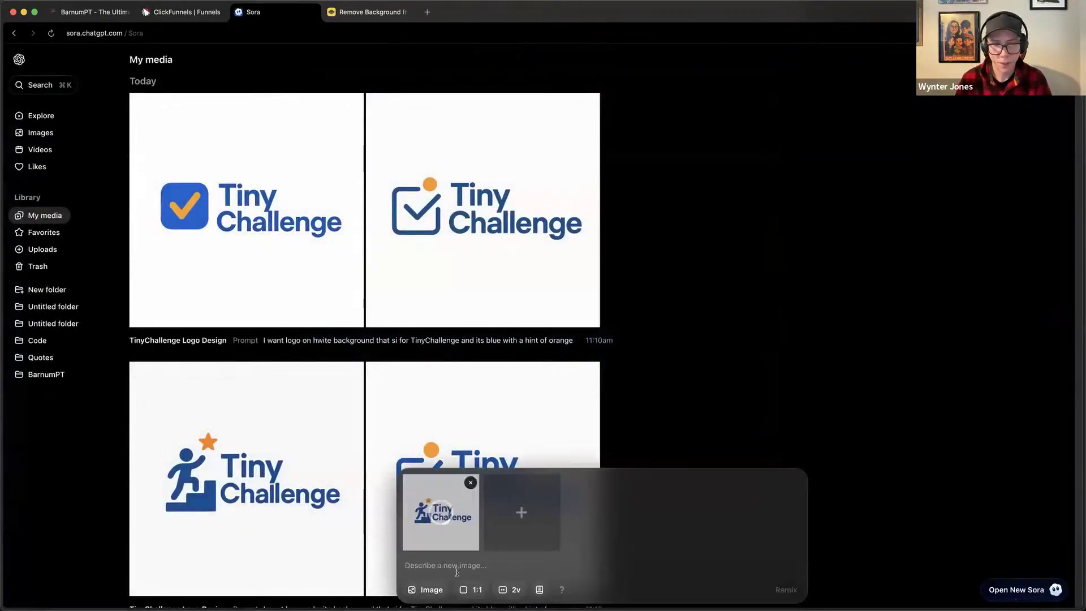
Set a 2:3 aspect ratio and submit "Build a oprtin page using this logho and use offer "Join the TTiny CHallenge with groups of 5 people"".
click(477, 589)
click(461, 566)
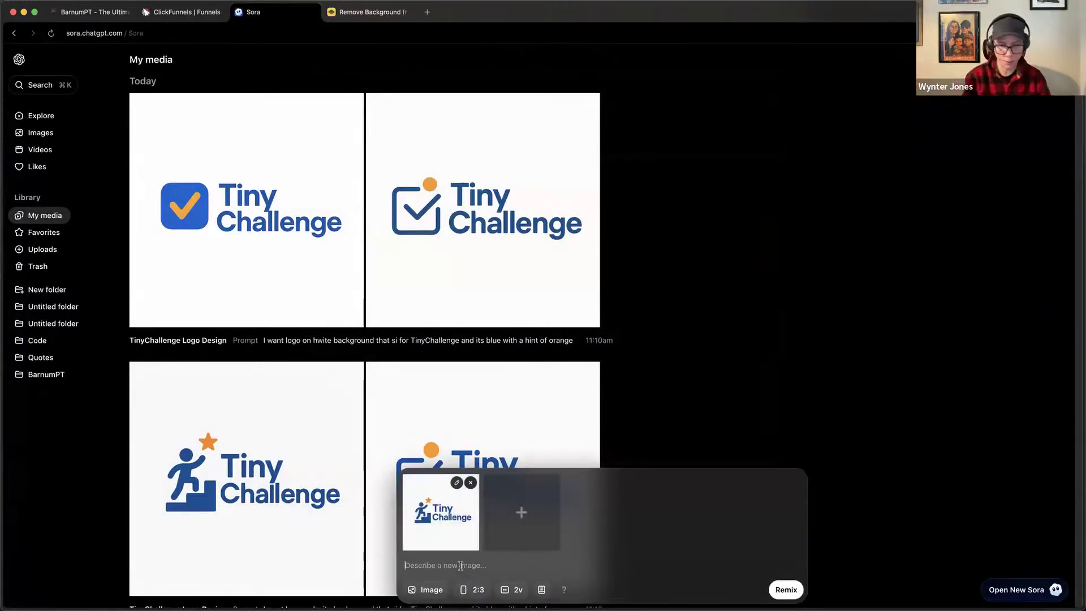
text(Build a)
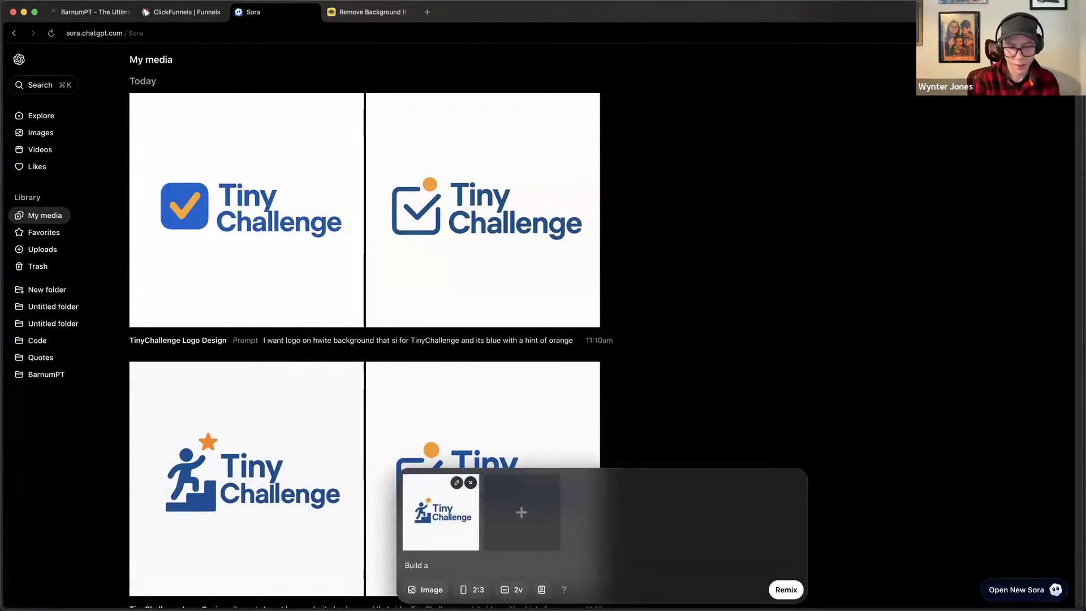
text( oprtin page using this logho and use offer "H)
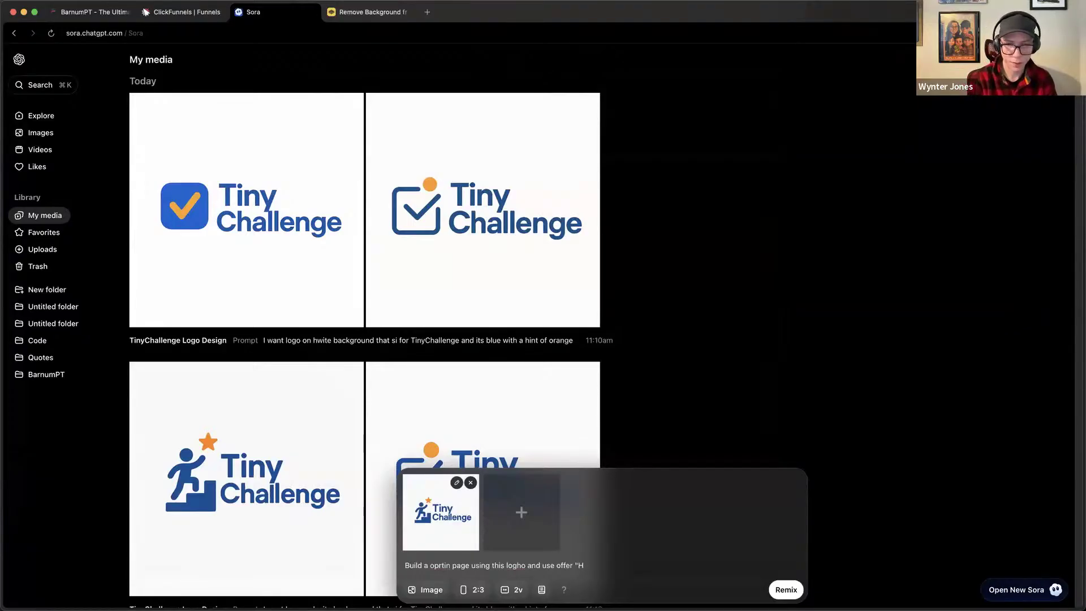
key(BackSpace)
text(Join the TTiny)
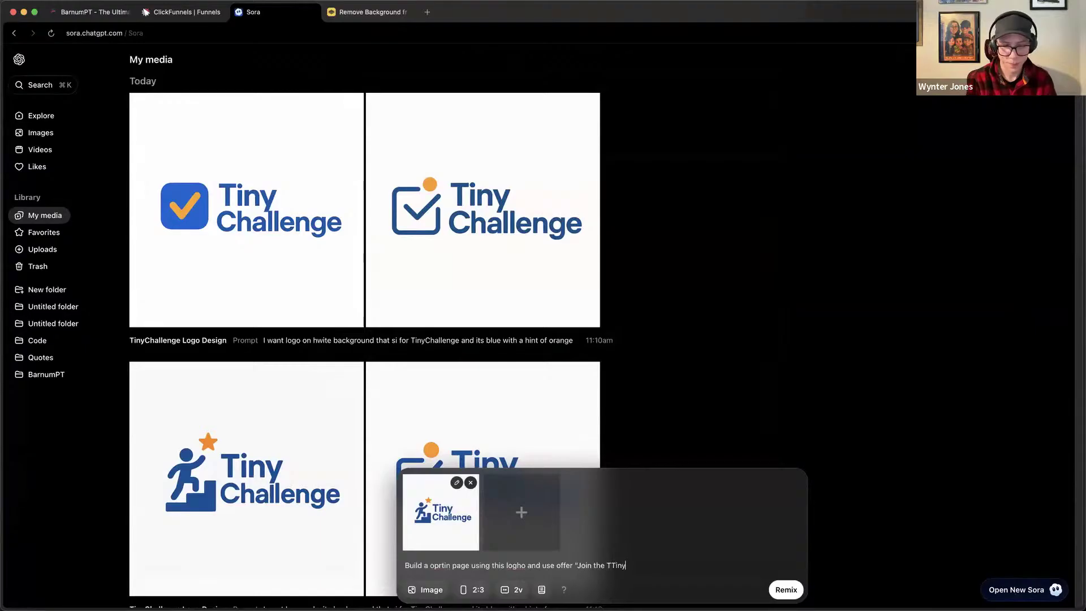
text( CHallenge with )
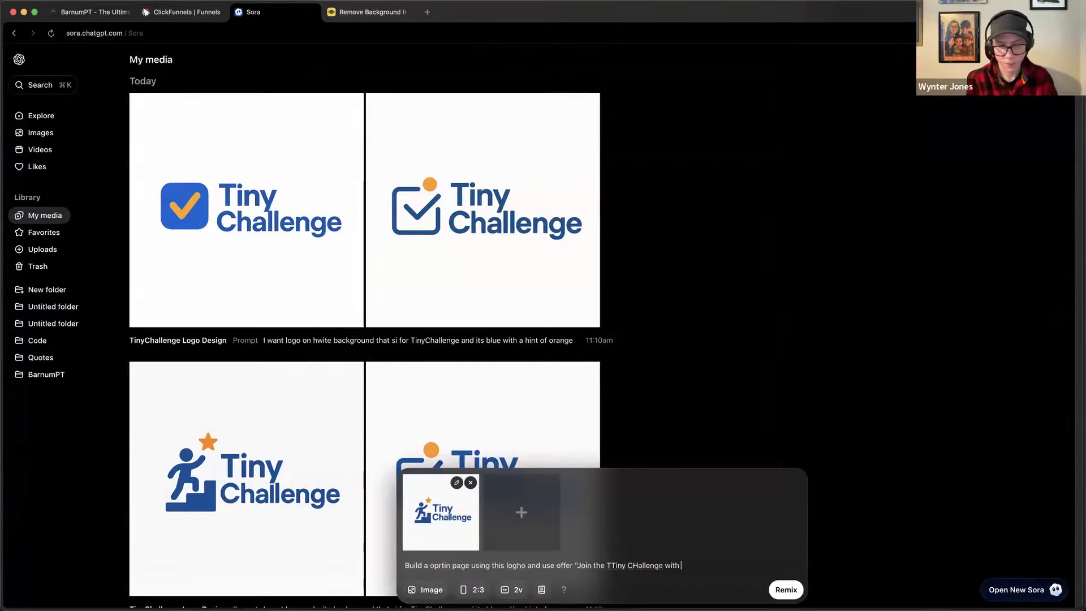
text(groups of 5)
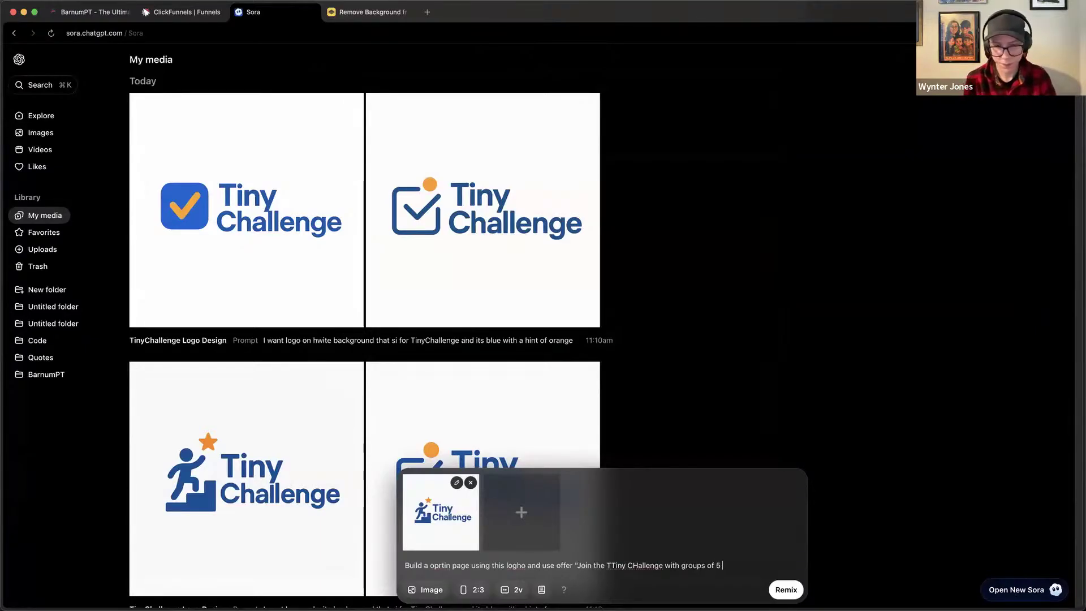
text( people")
key(Return)
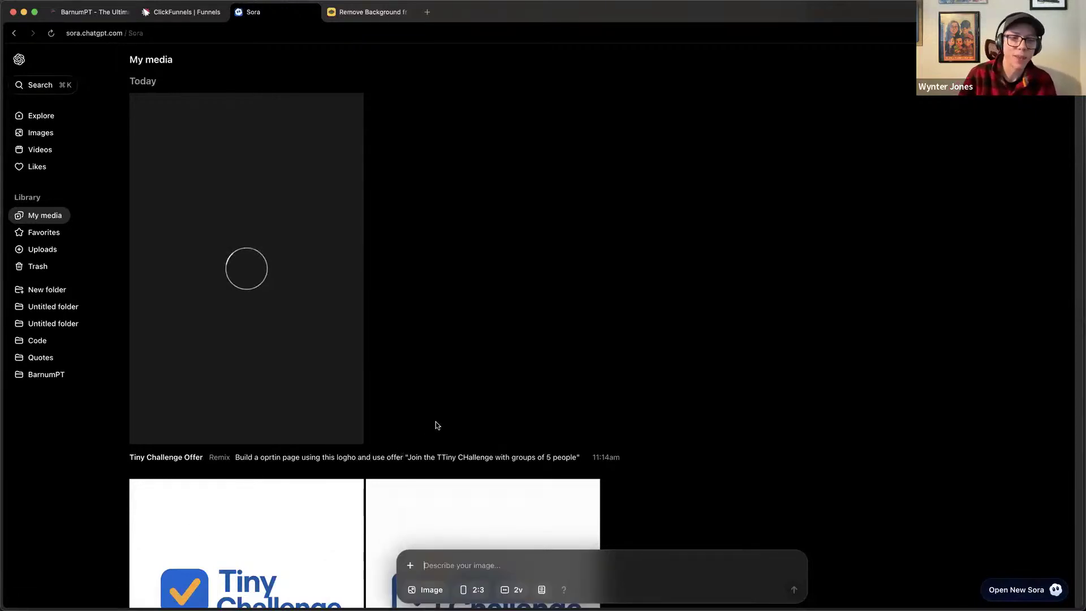
scroll(435, 425, down, 5)
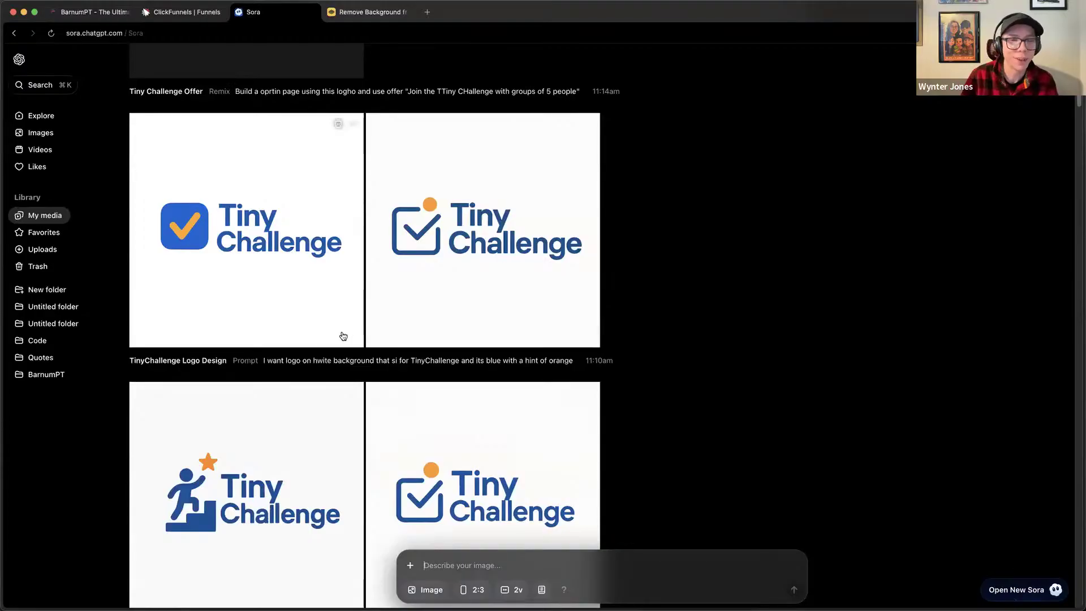
drag(281, 360, 401, 262)
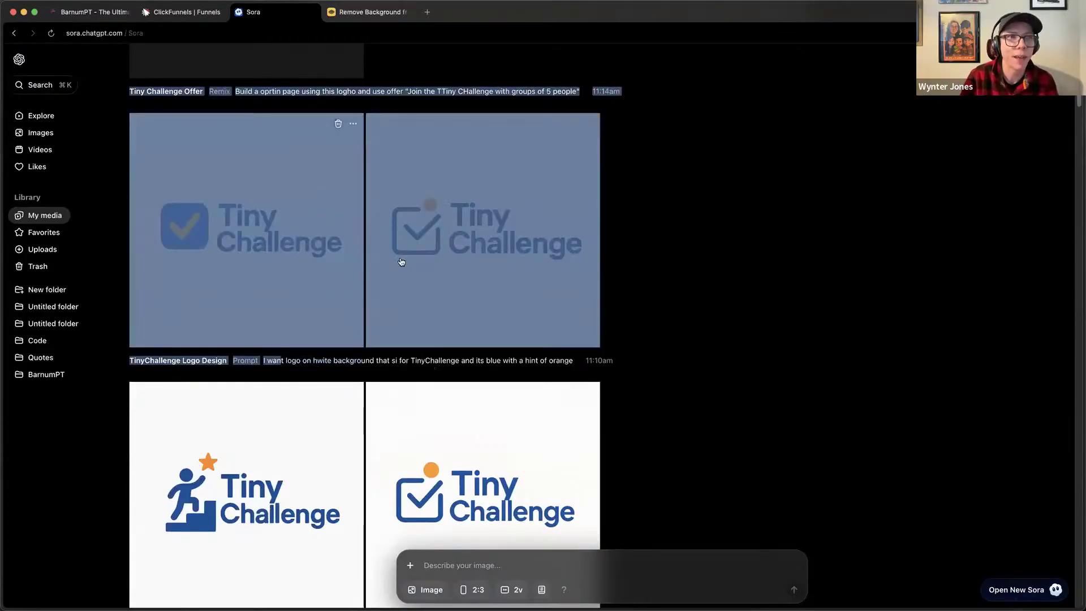
scroll(493, 265, up, 6)
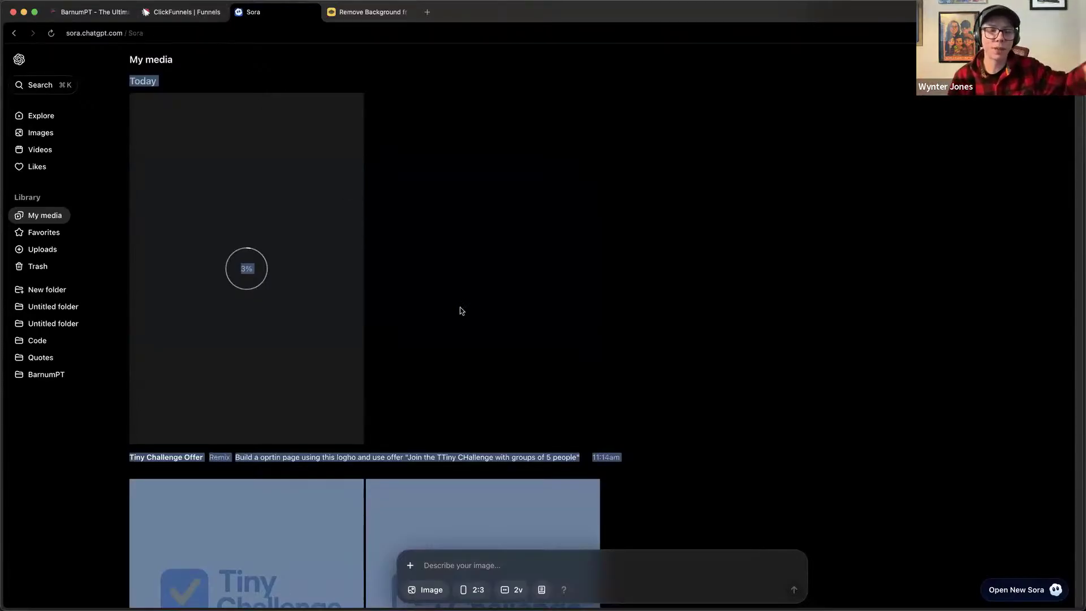
Switch to ClickFunnels, upload the newest "Screenshot…preview.png" logo from Downloads into the Image element and set its width to 348 px.
click(189, 14)
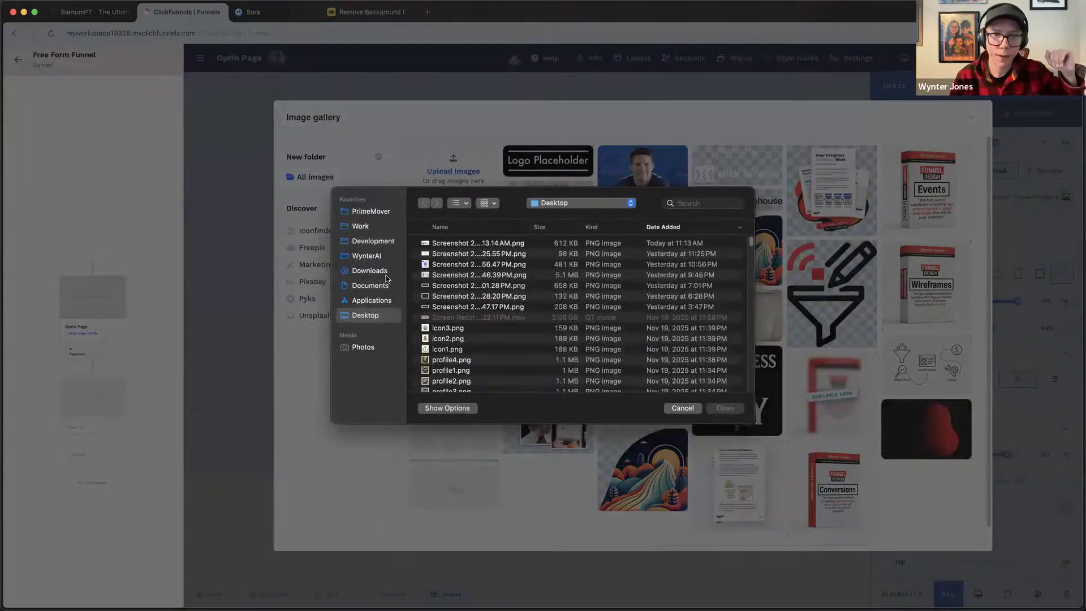
click(378, 275)
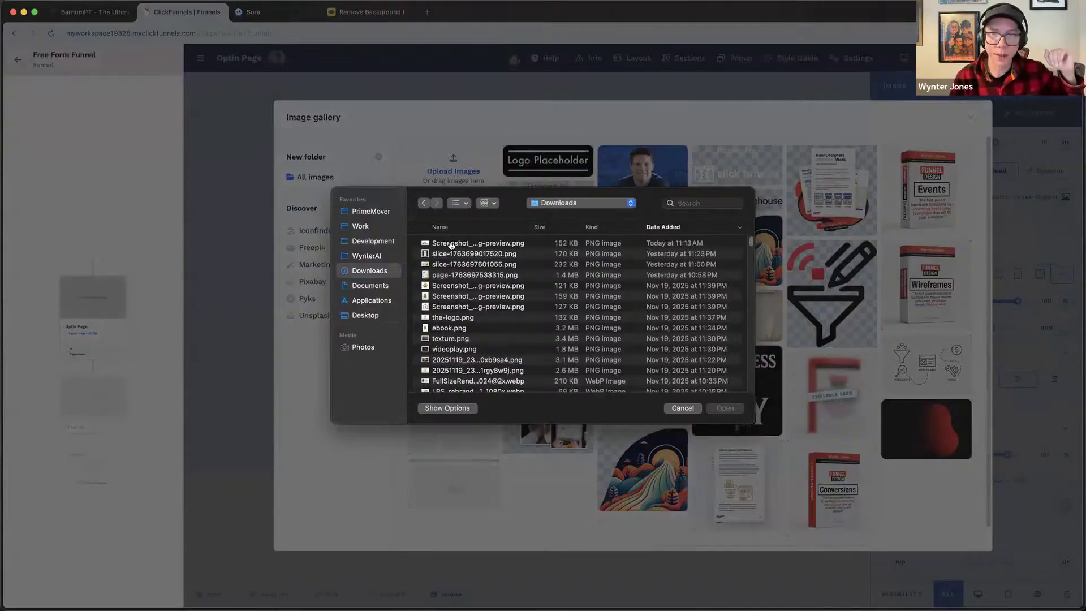
double_click(451, 243)
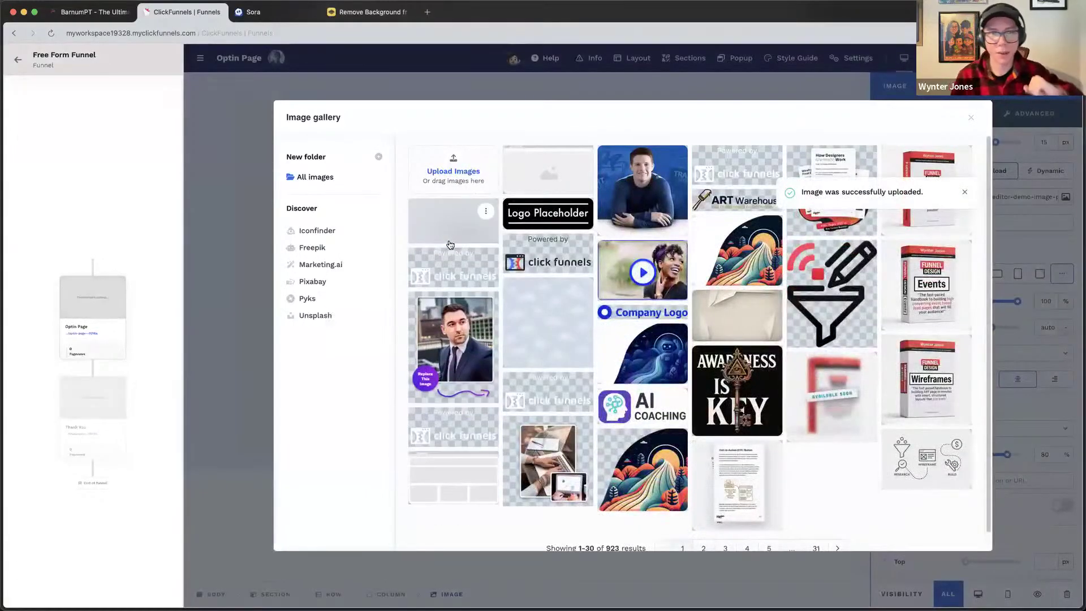
click(451, 234)
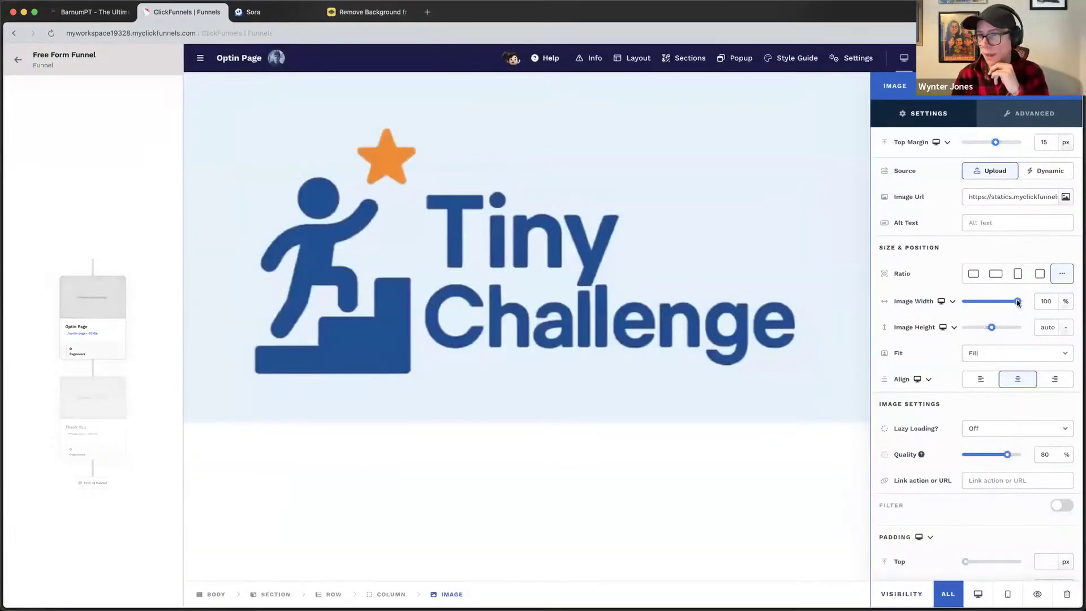
drag(1016, 306, 975, 304)
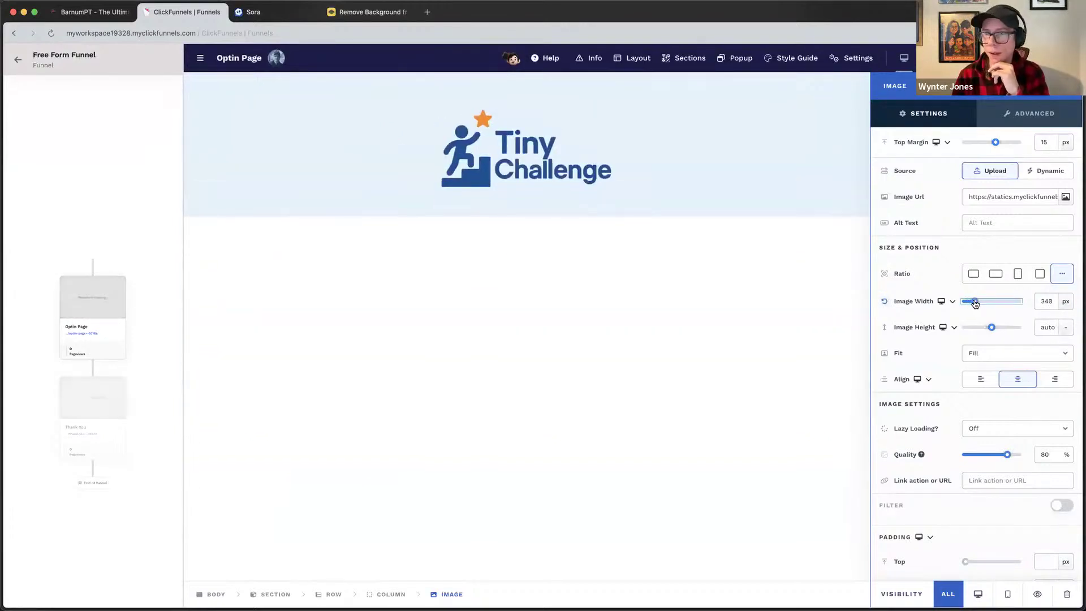
click(609, 281)
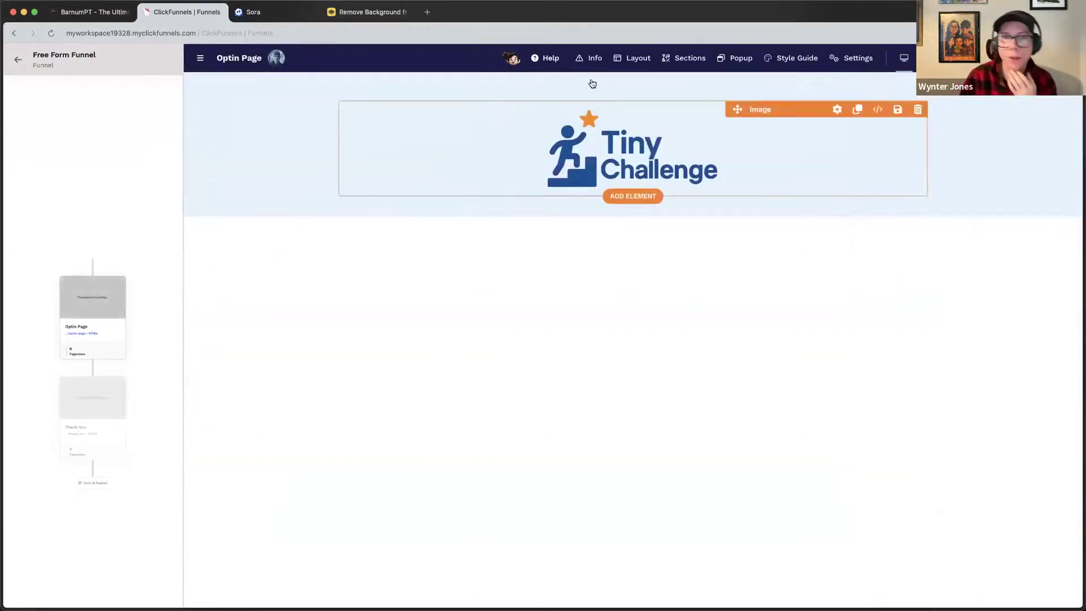
Remove the top padding of the logo's row and the top and bottom padding of its section.
click(536, 91)
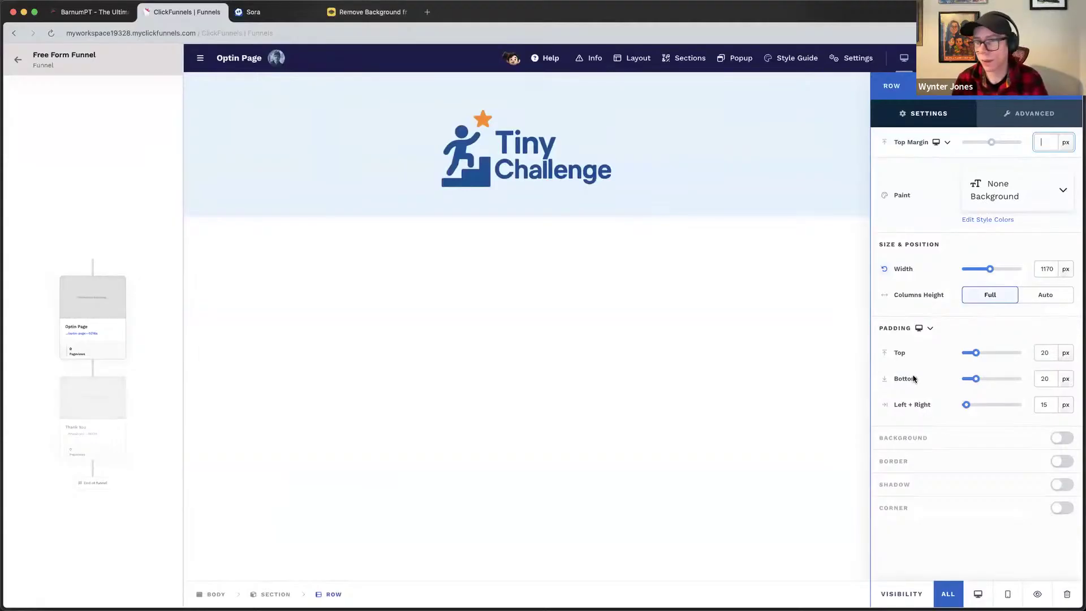
drag(974, 352, 961, 352)
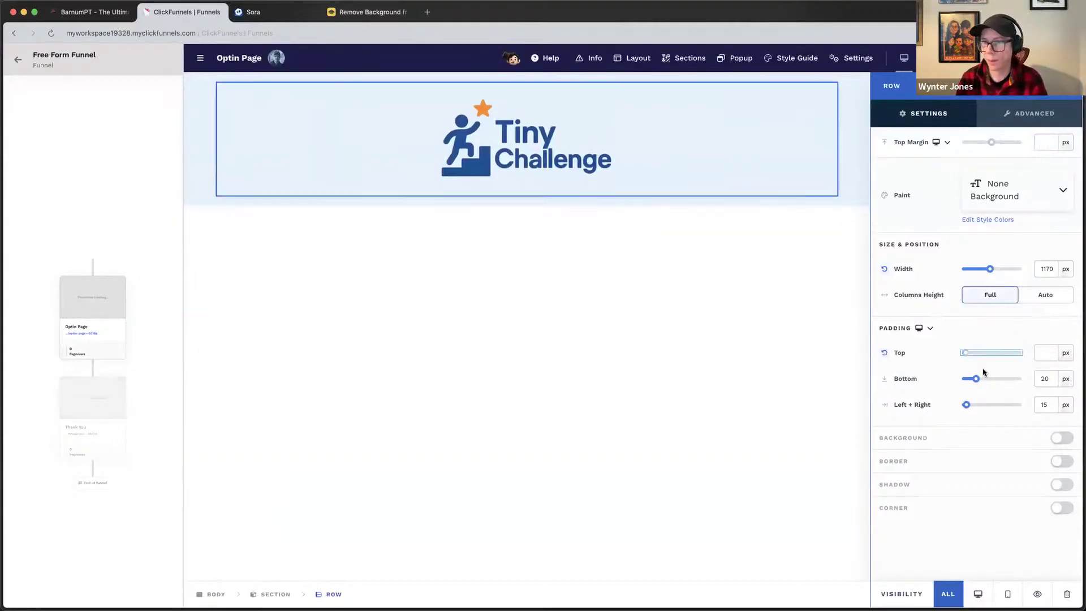
click(746, 359)
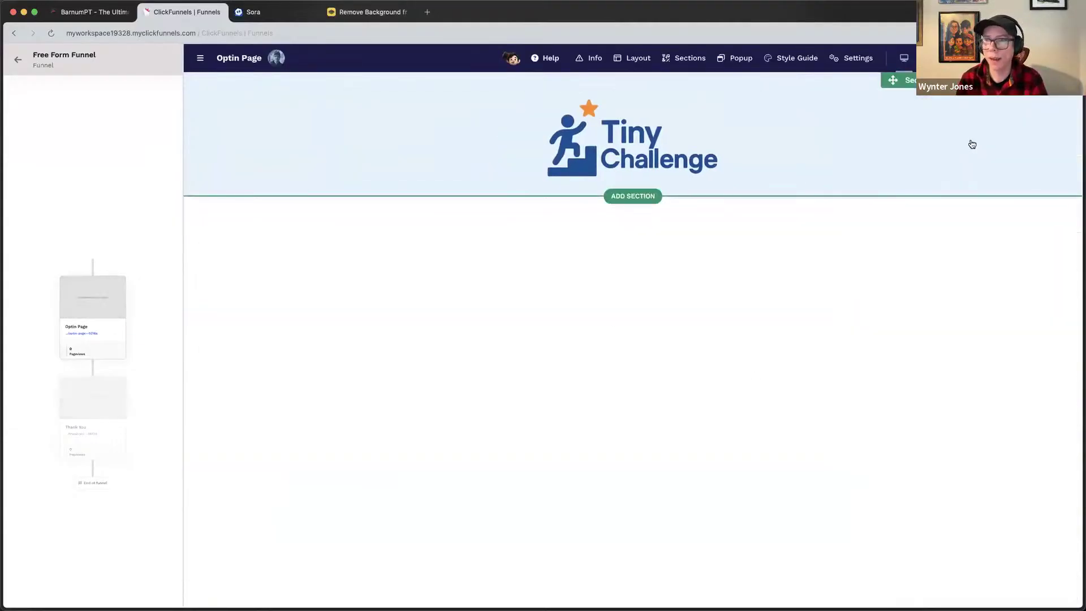
click(969, 143)
drag(975, 352, 959, 379)
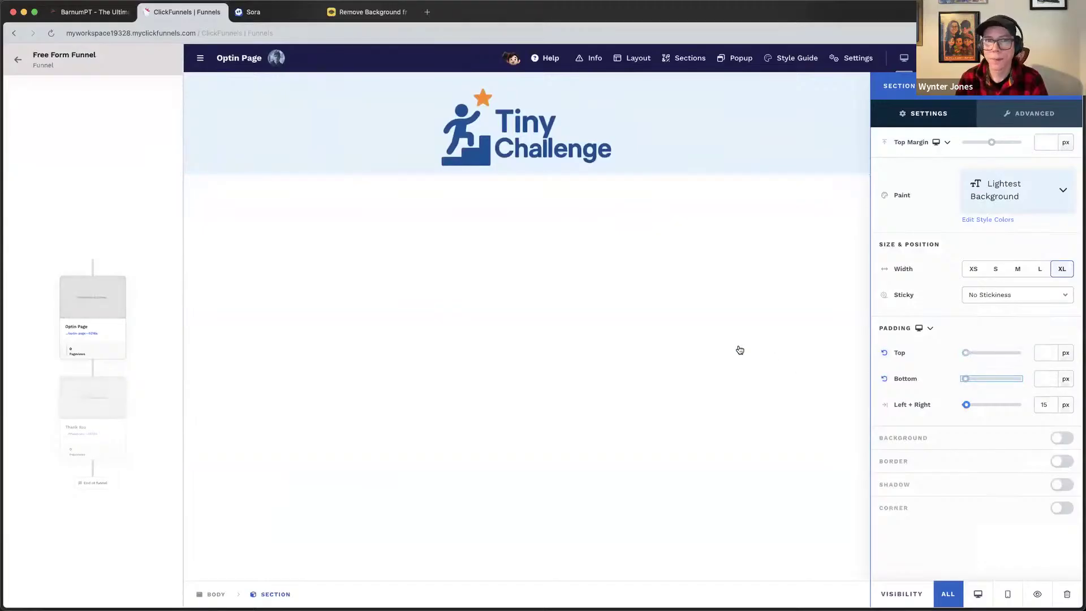
click(739, 349)
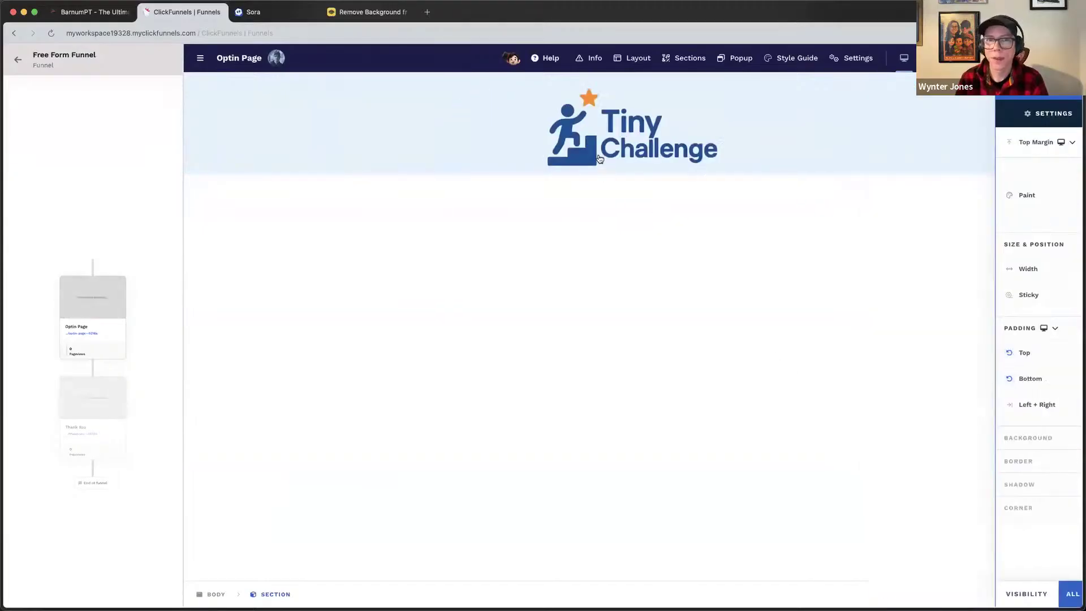
Remove the logo image's top margin and reduce its width to 226 px.
click(604, 96)
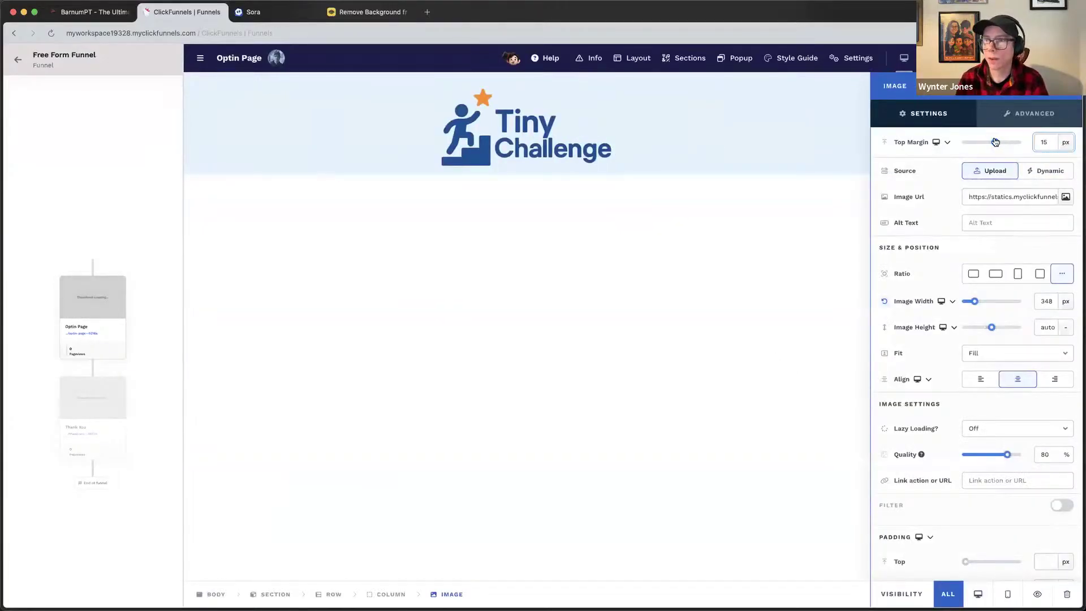
drag(995, 142, 990, 143)
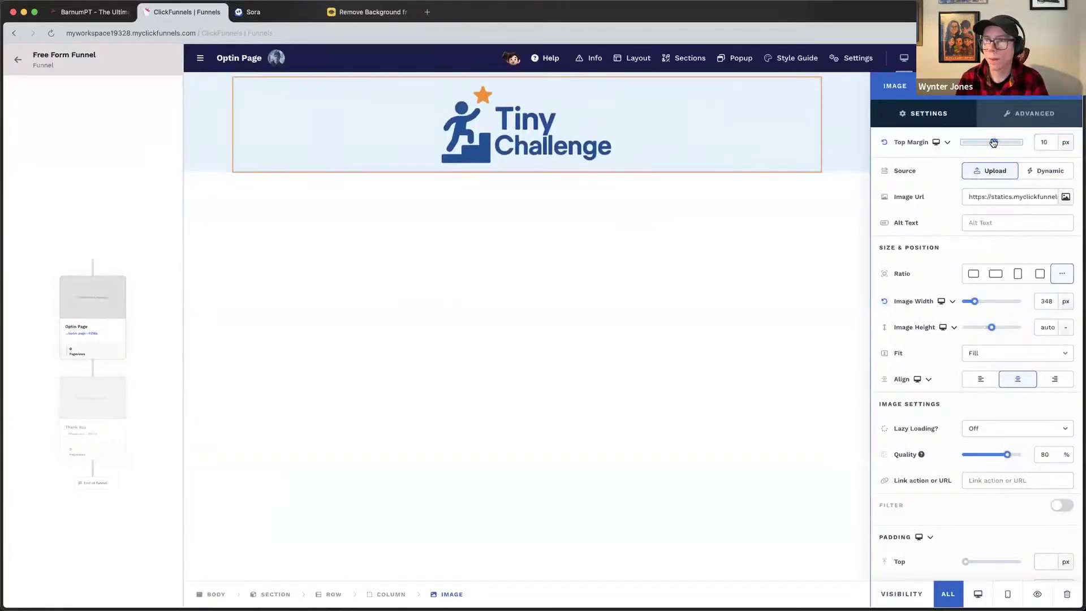
click(751, 225)
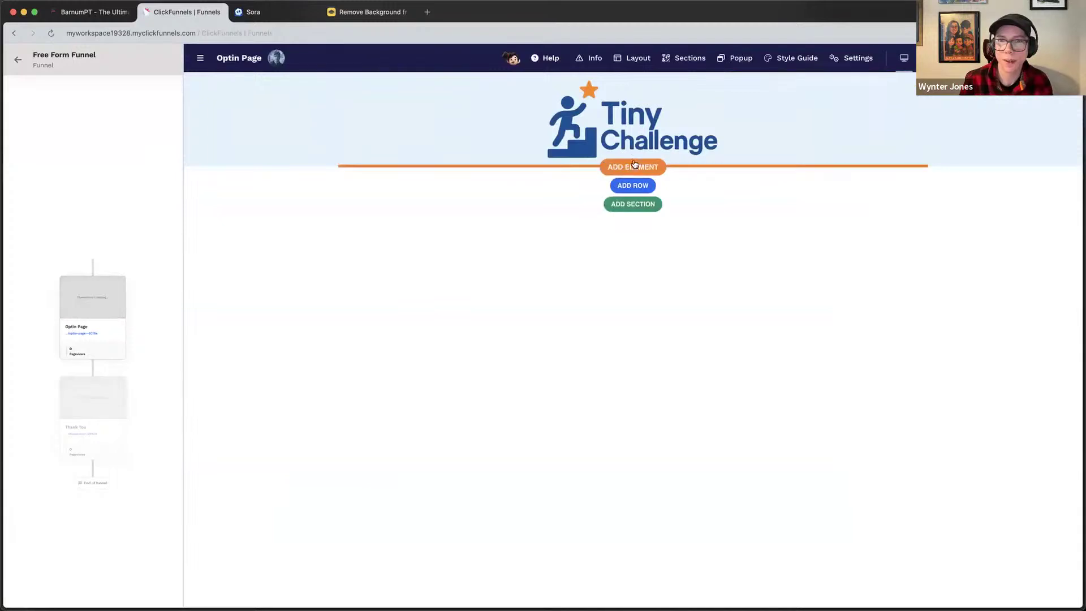
click(694, 135)
drag(974, 301, 972, 302)
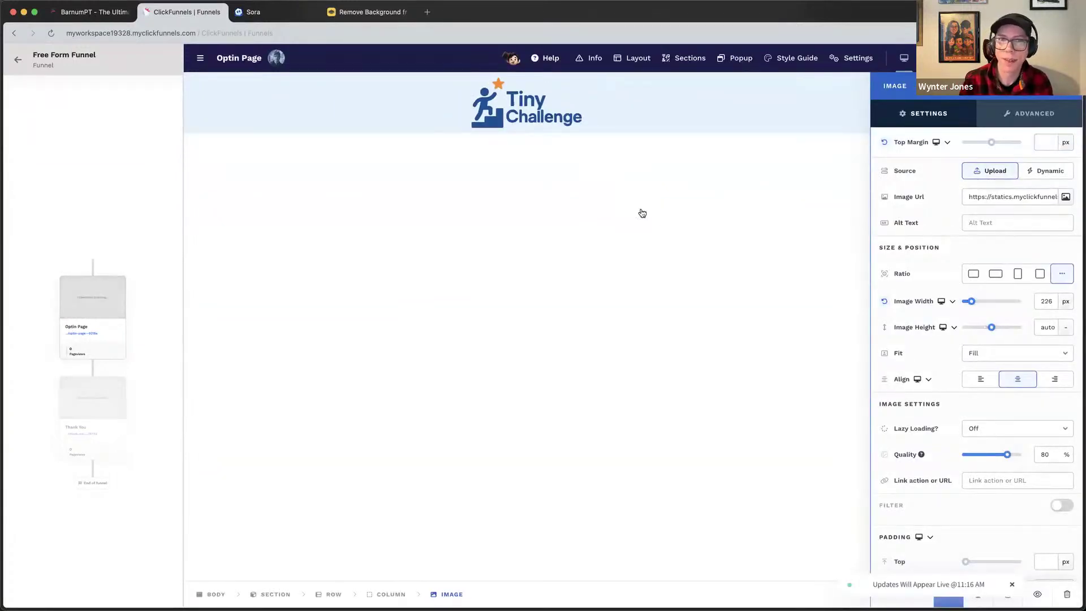
click(642, 213)
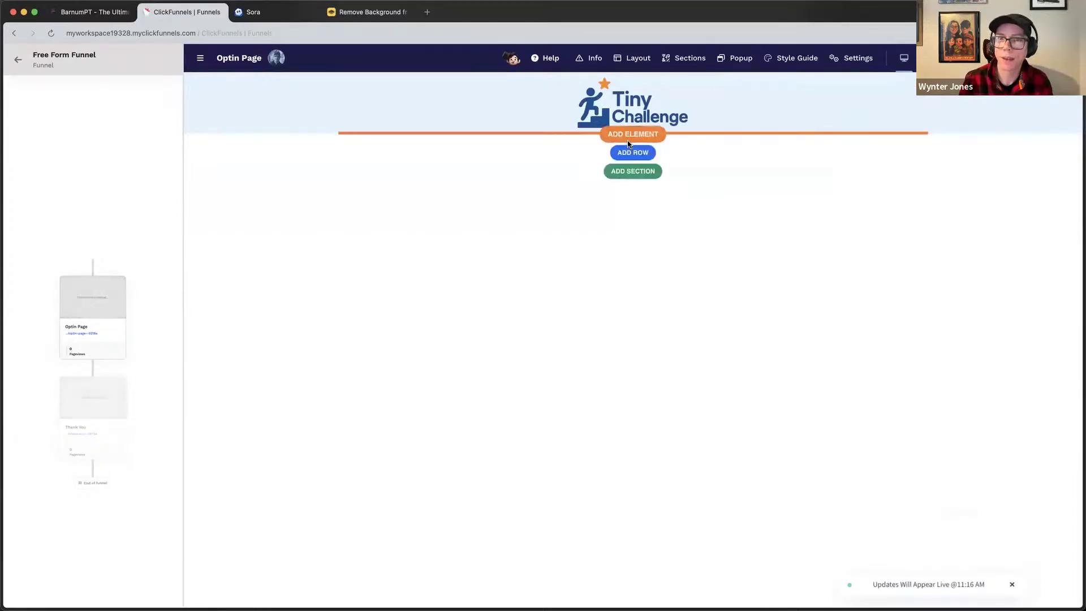
Add a blank one-column row below the logo in the same section.
click(637, 174)
click(711, 160)
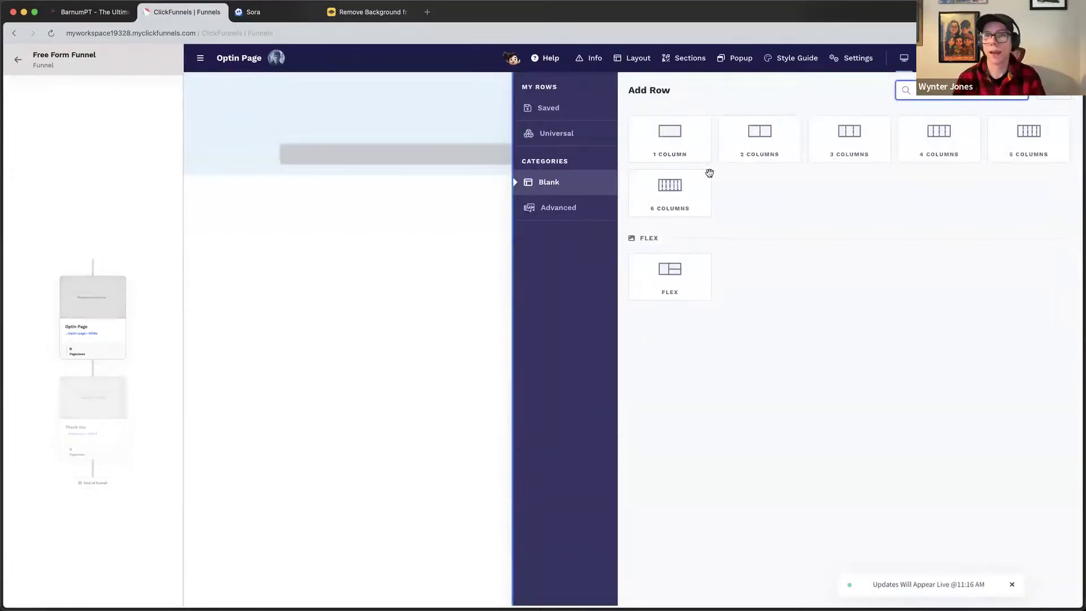
click(683, 157)
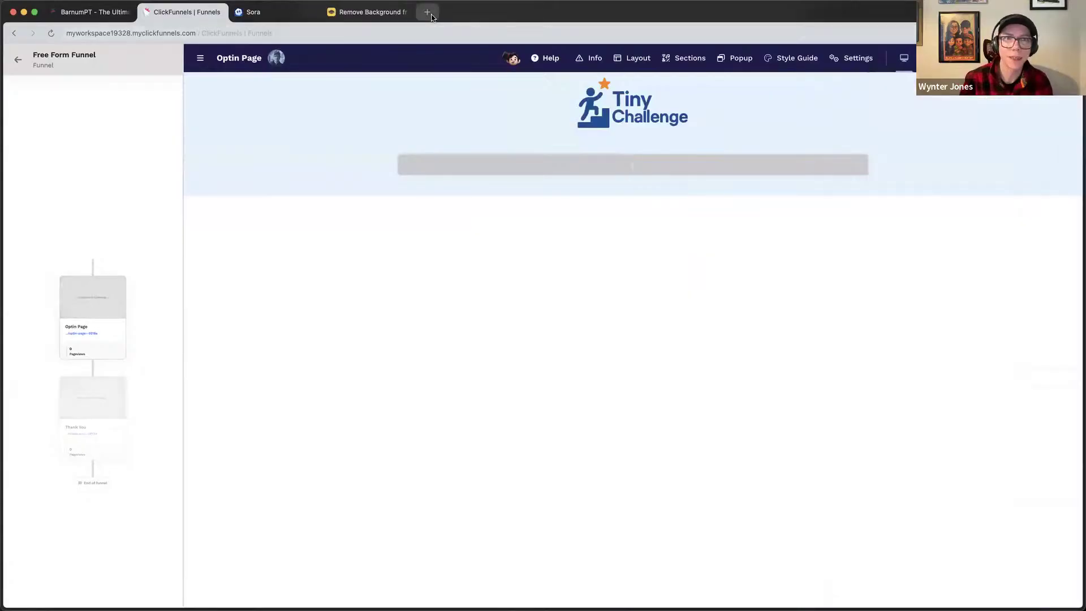
Open the Self Persuasion Secrets page in a new tab and examine the opening line of its headline copy.
click(427, 12)
text(self)
key(Return)
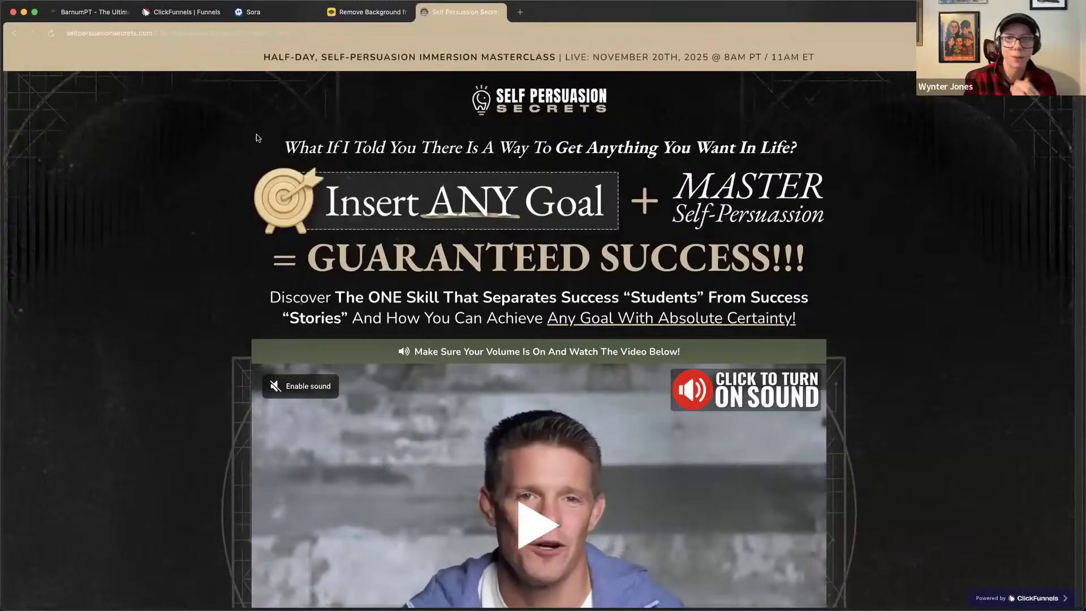
drag(279, 147, 814, 146)
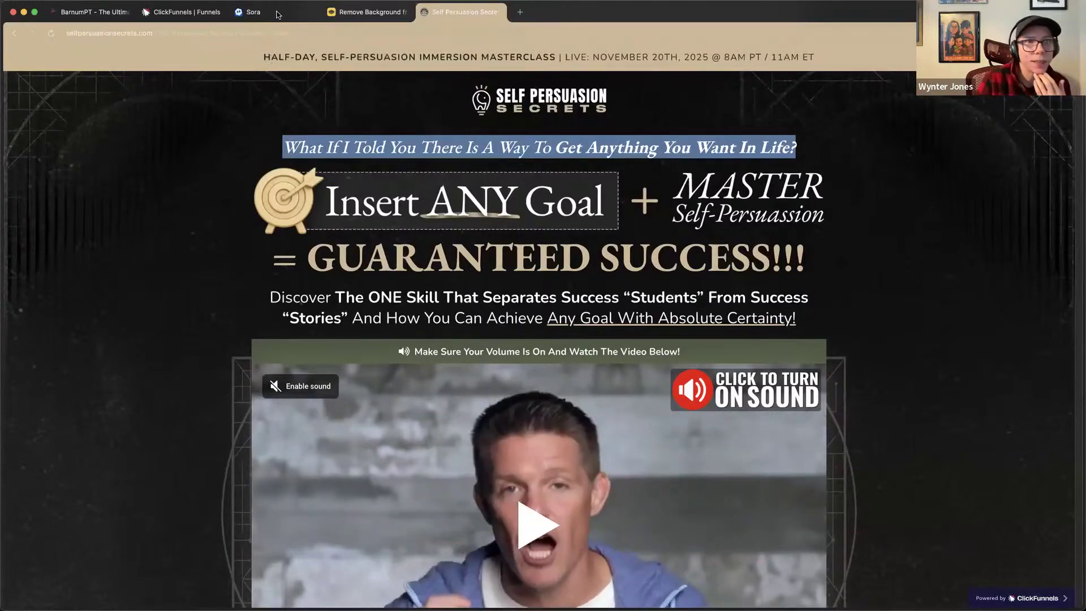
Return to ClickFunnels and add a Headline element to the empty row below the logo.
click(179, 13)
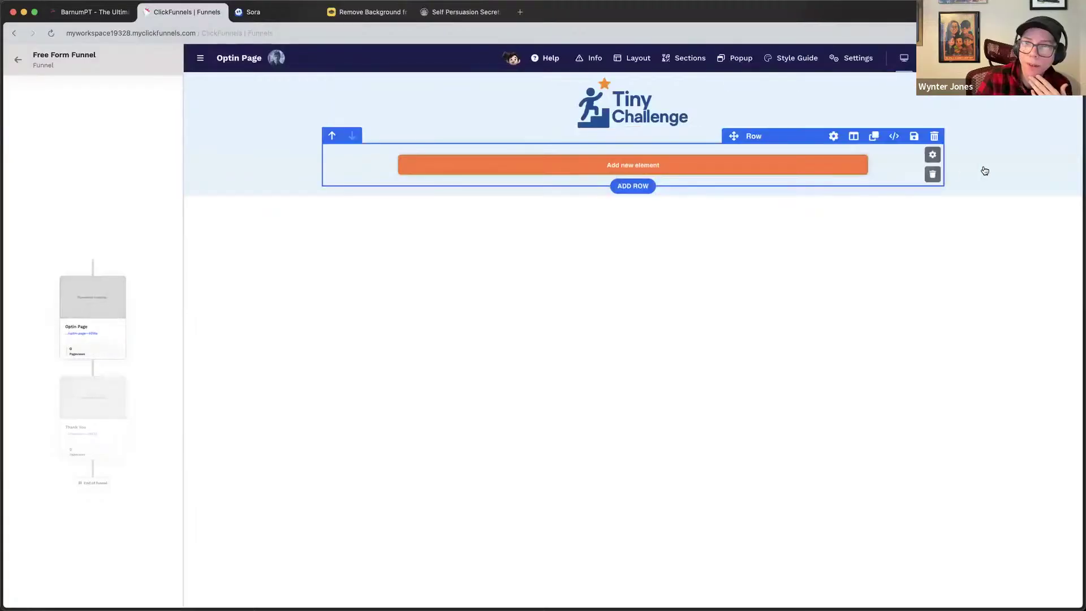
click(806, 165)
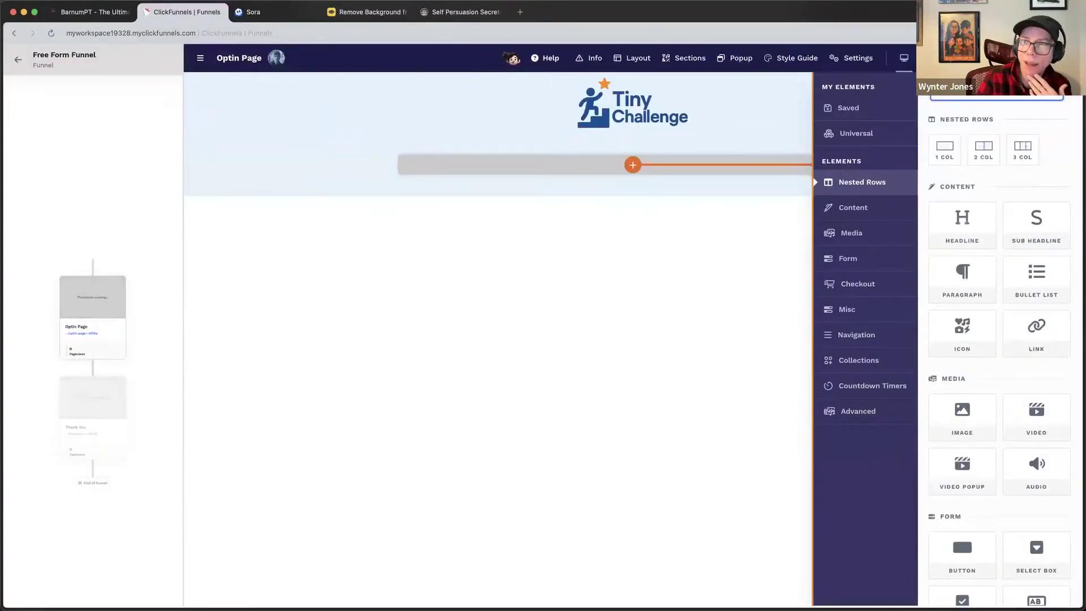
click(974, 214)
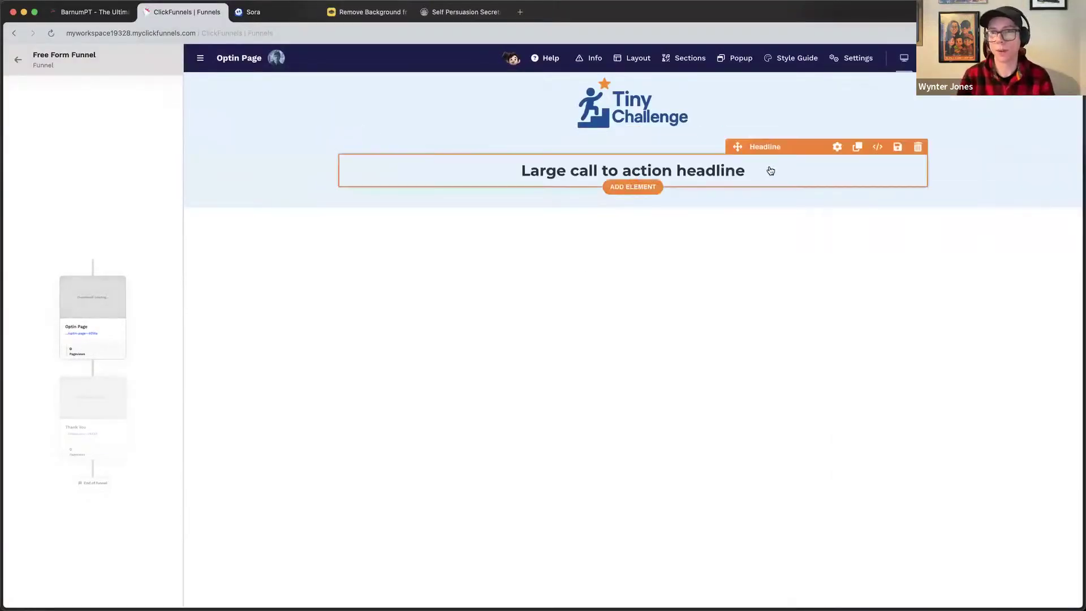
Override the headline's typography with a 4.79 rem font size and tighter letter spacing and line height.
click(835, 148)
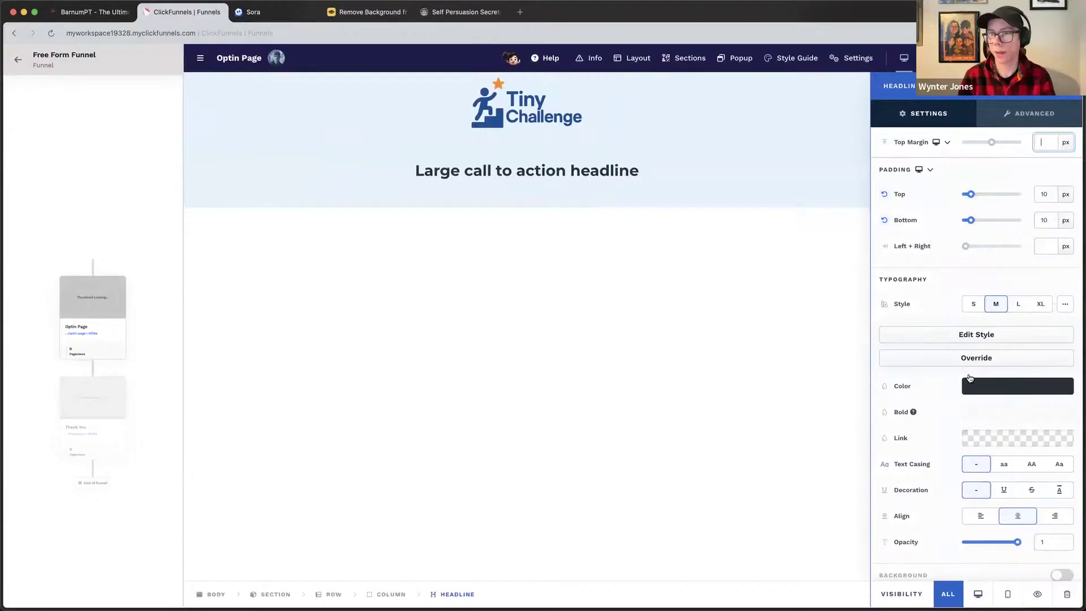
click(984, 337)
key(Escape)
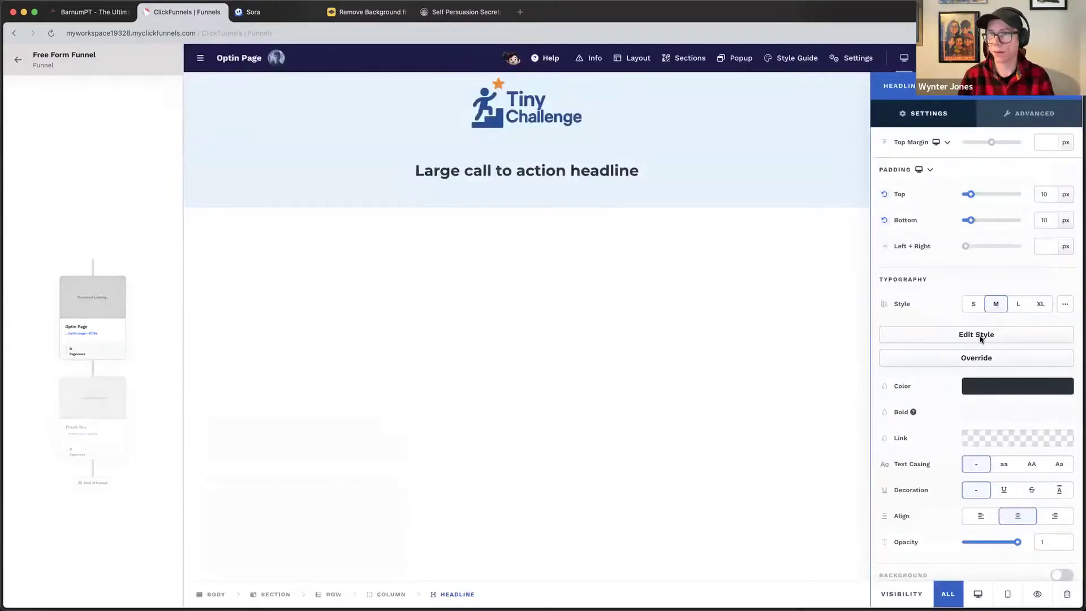
click(962, 358)
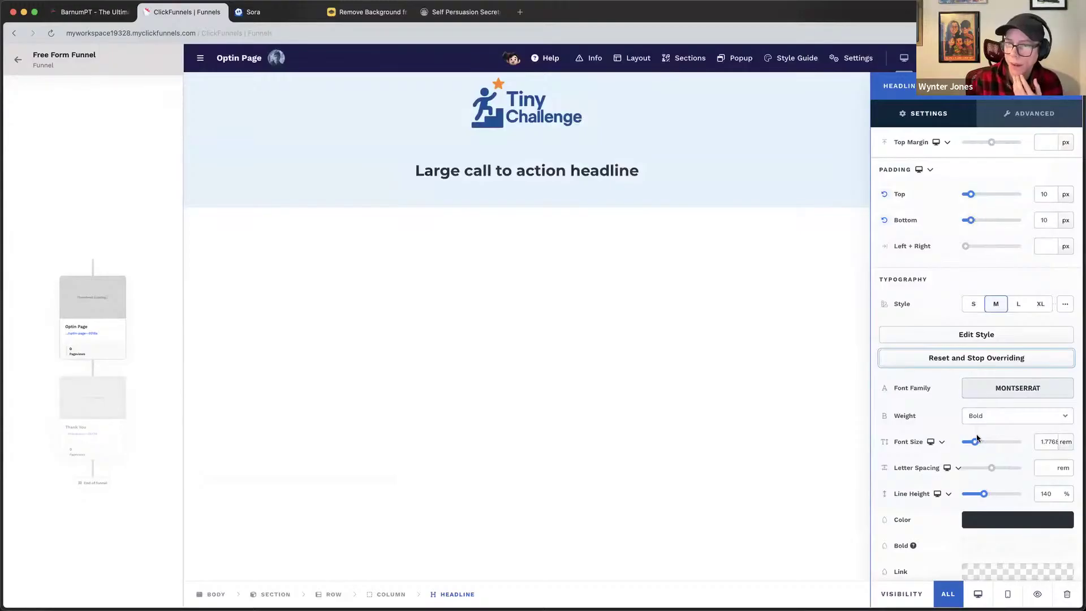
drag(976, 443, 990, 443)
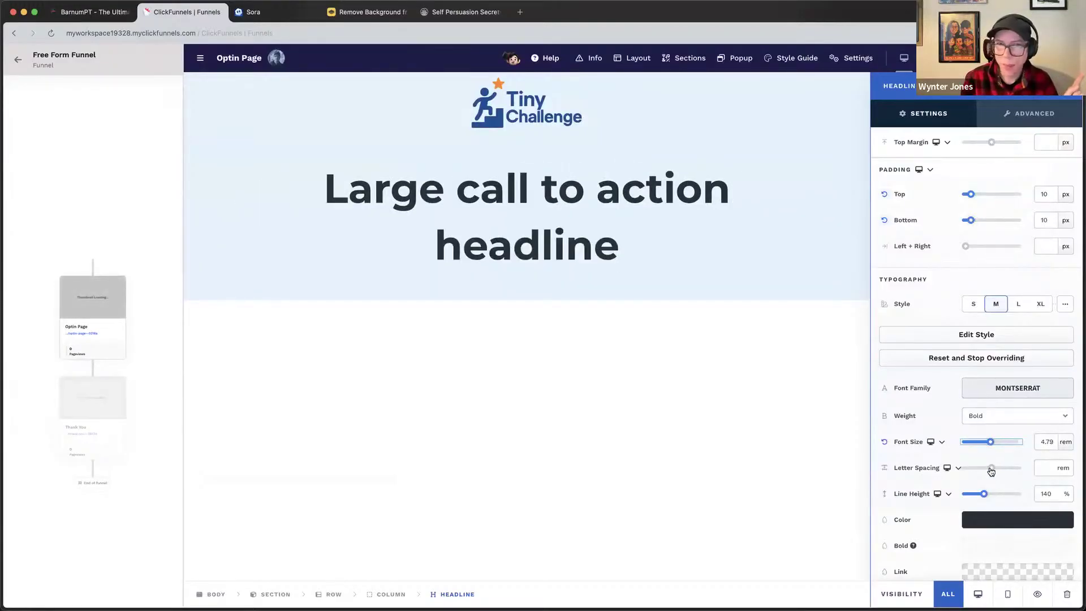
drag(991, 471, 978, 494)
click(794, 236)
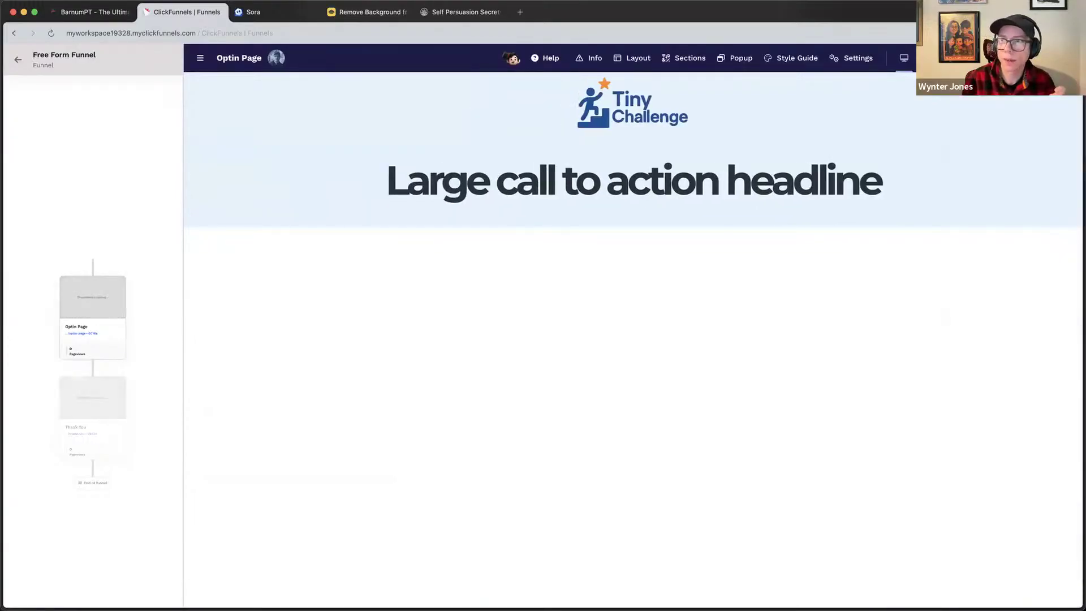
Ask BarnumPT's Copywriter Chat for an amazingly awesome hook headline for a tiny challenge grouping 5 students with 1 teacher.
click(512, 57)
click(507, 231)
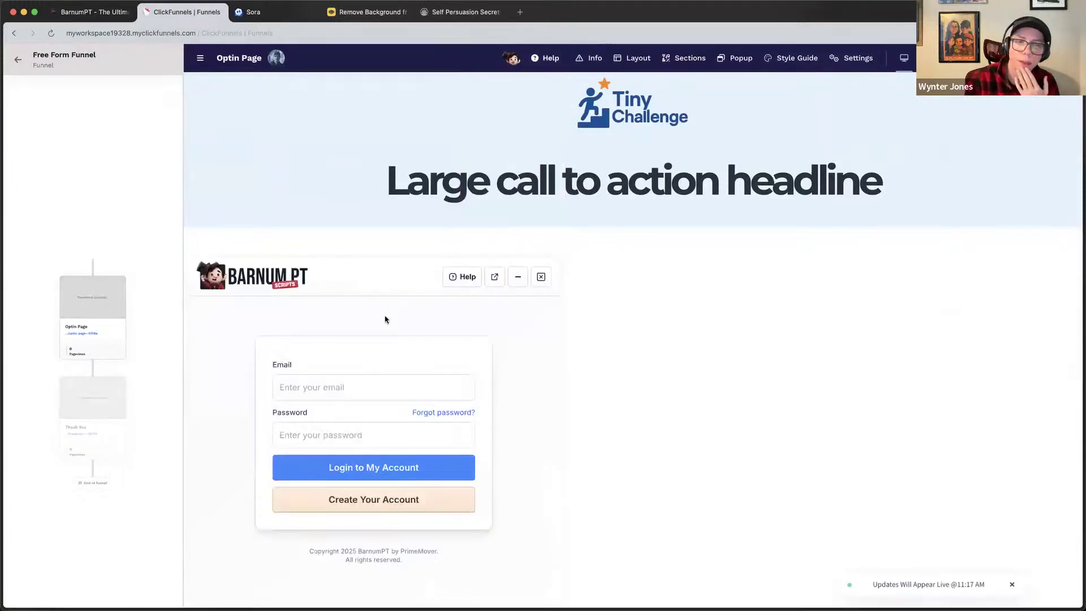
click(352, 365)
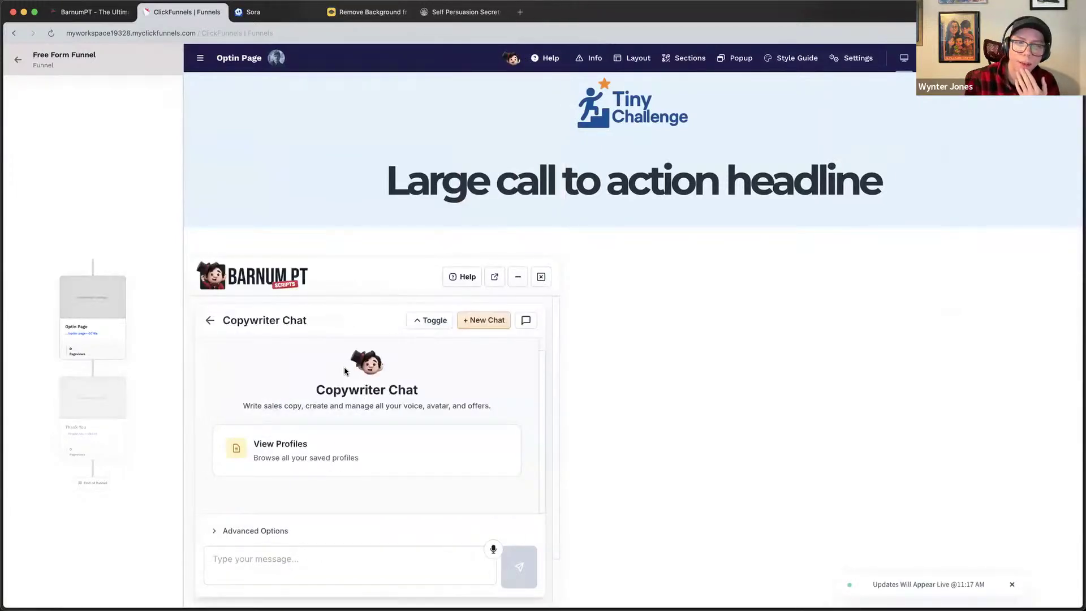
click(269, 548)
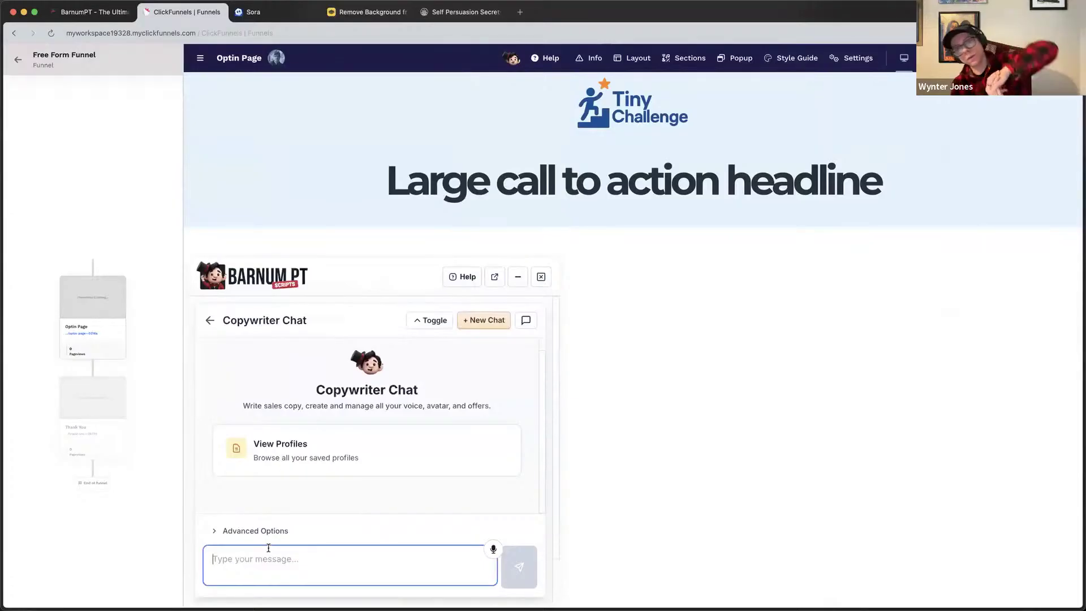
text(I have a tiny challenge and my unique offer is I group 5 st)
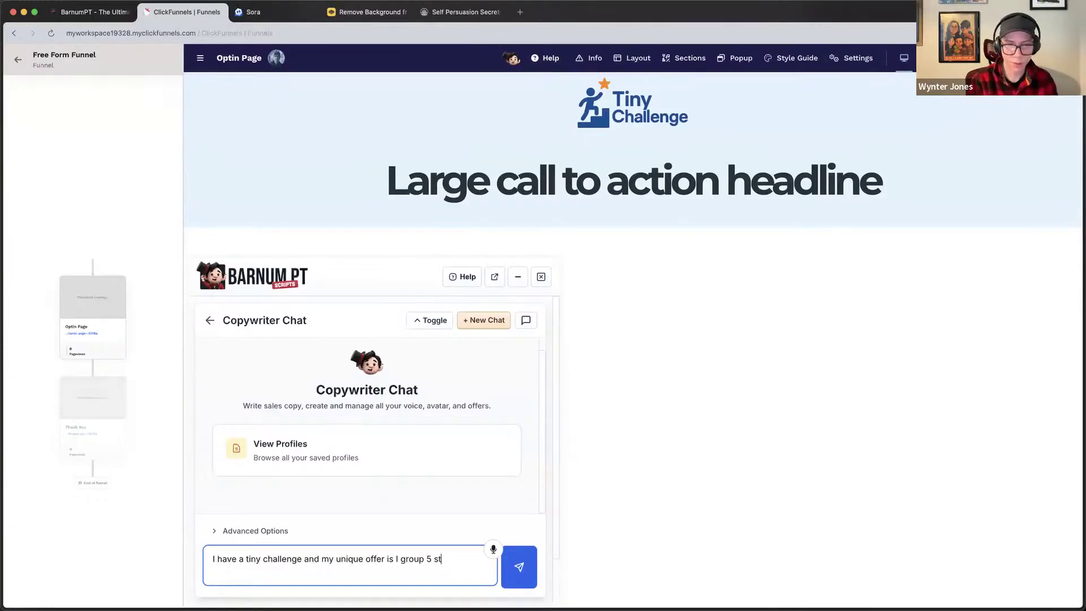
text(s with 1 teacher for tiny challenge and I need)
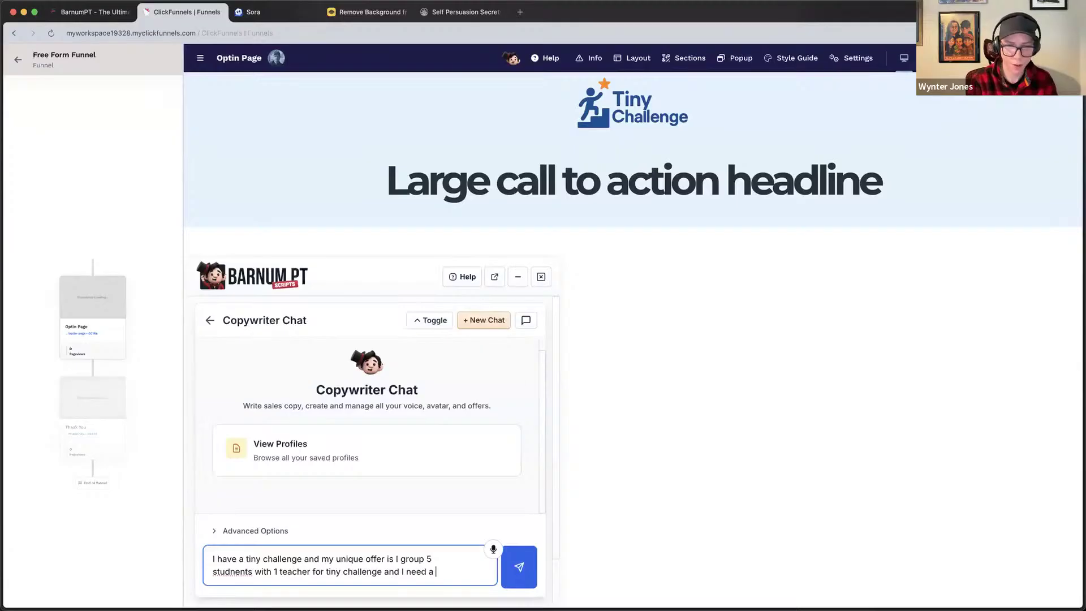
text(adlin)
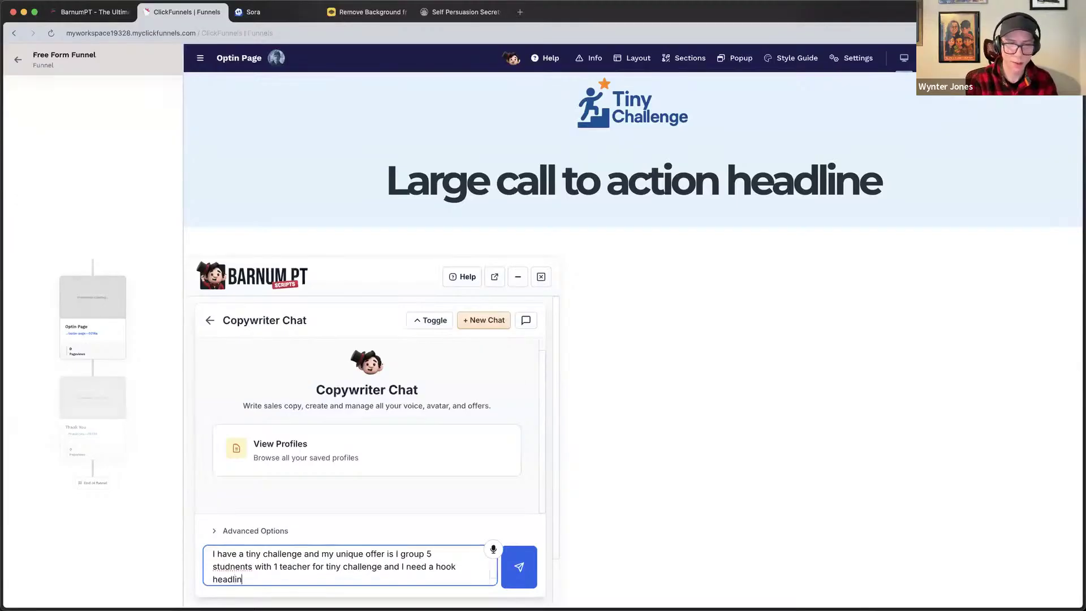
text(e that is amazing)
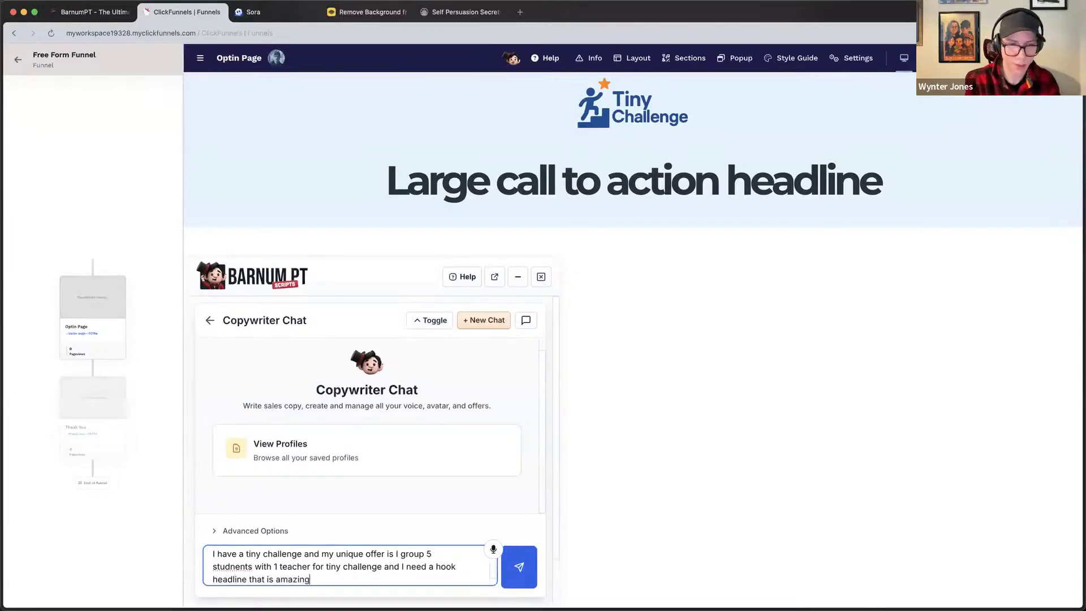
text(ly awesome)
key(Return)
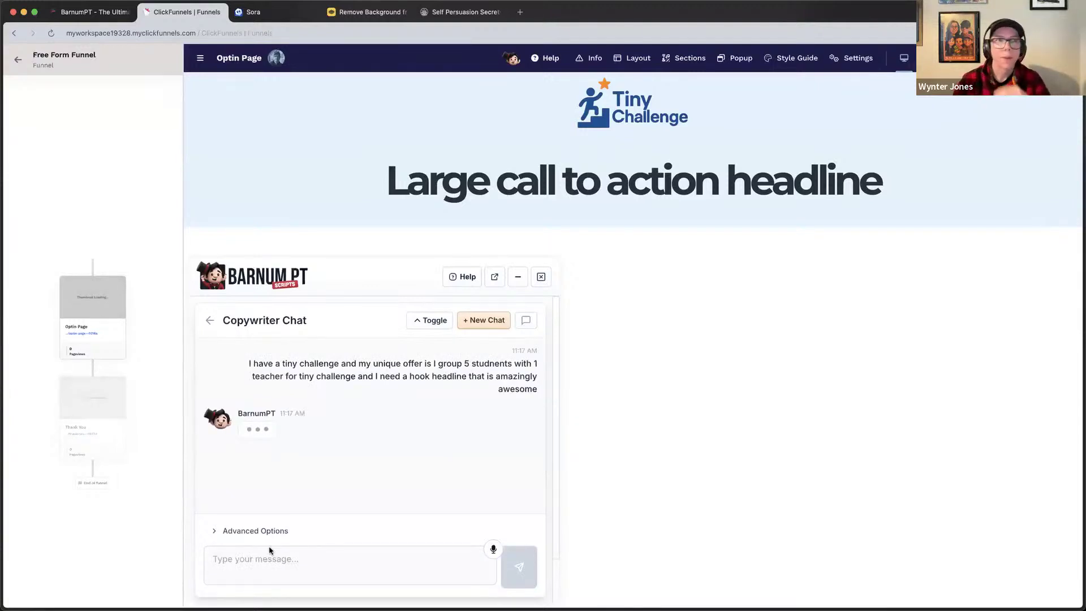
Switch to Sora and examine the two generated Tiny Challenge opt-in page designs.
click(286, 15)
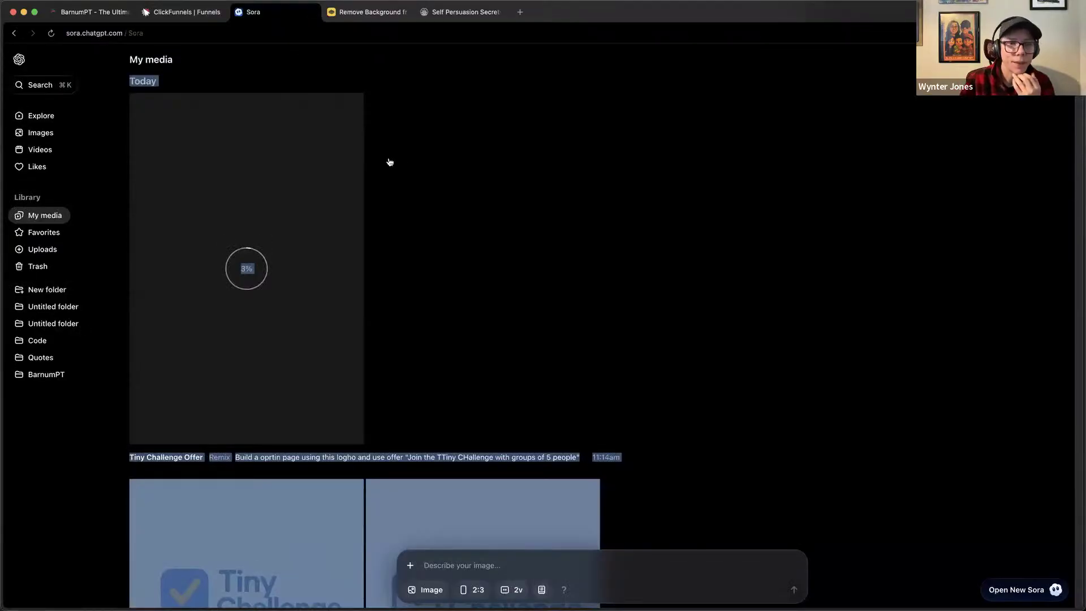
click(323, 212)
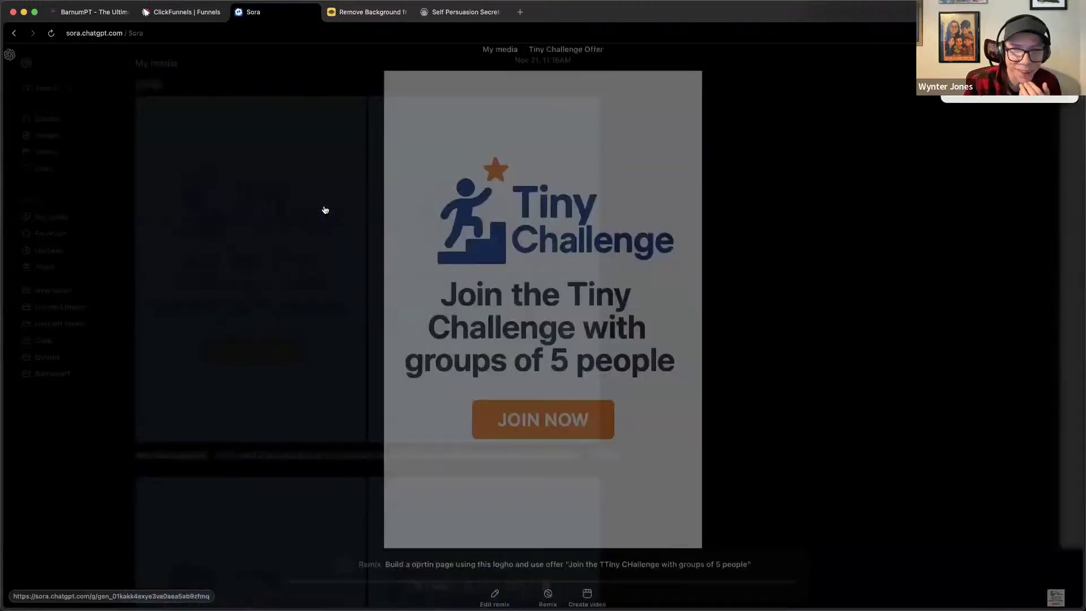
click(358, 199)
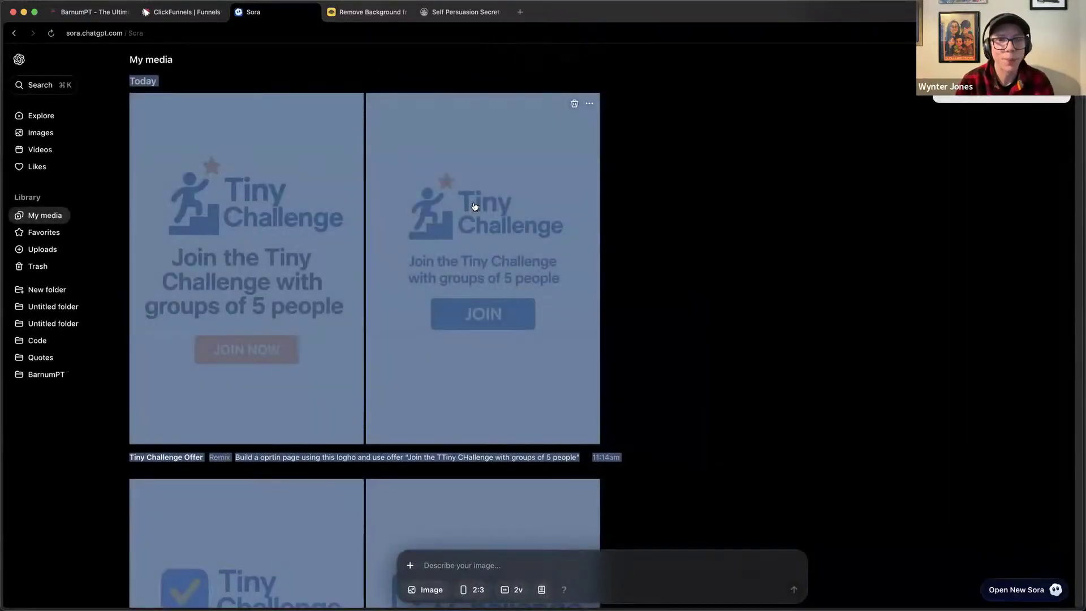
click(545, 347)
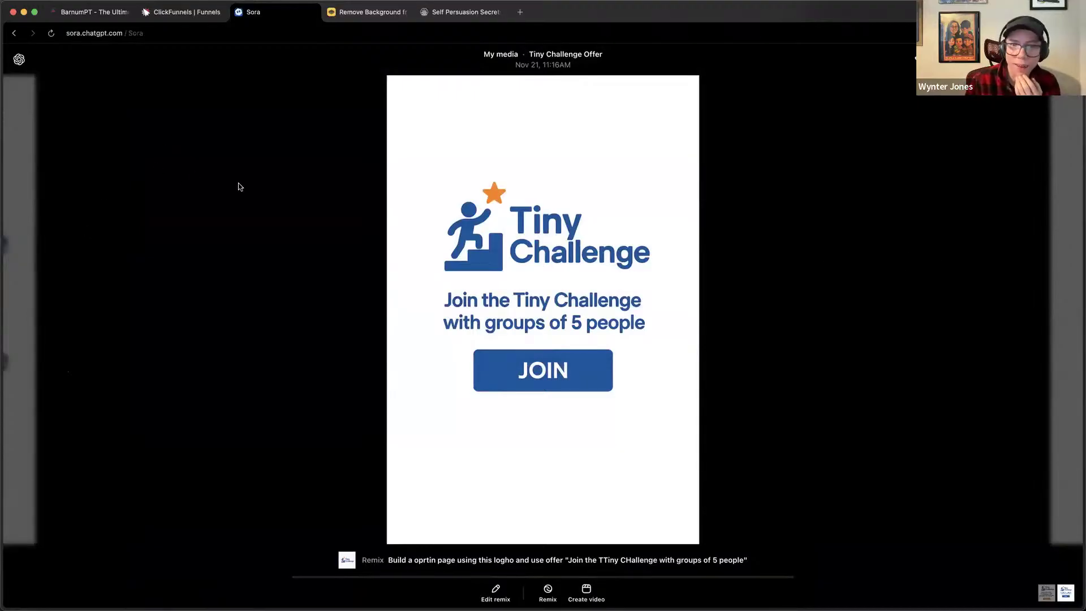
click(33, 63)
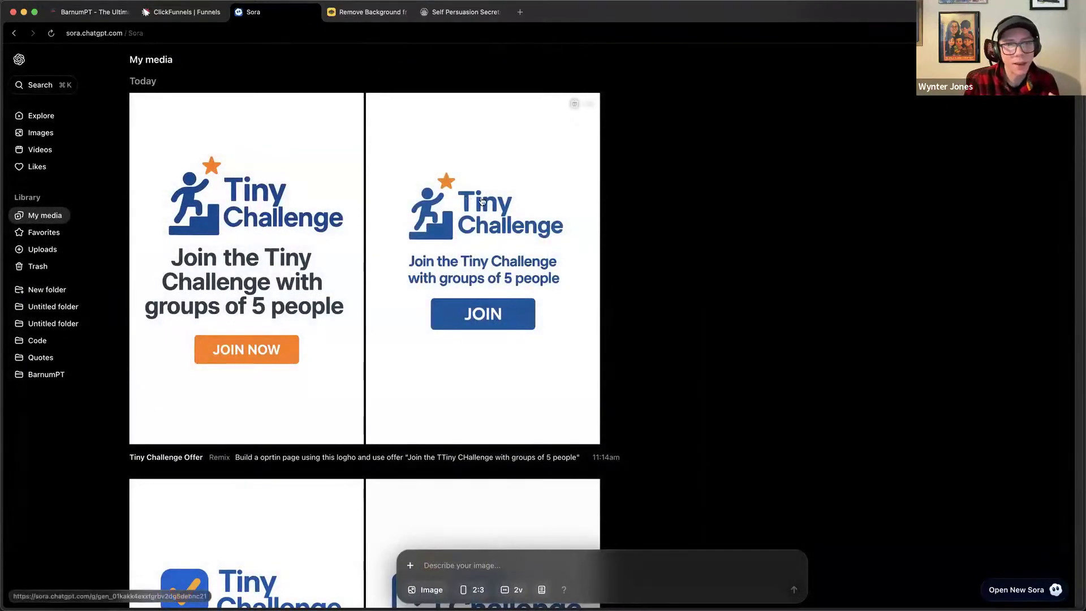
scroll(518, 215, down, 4)
scroll(347, 144, up, 4)
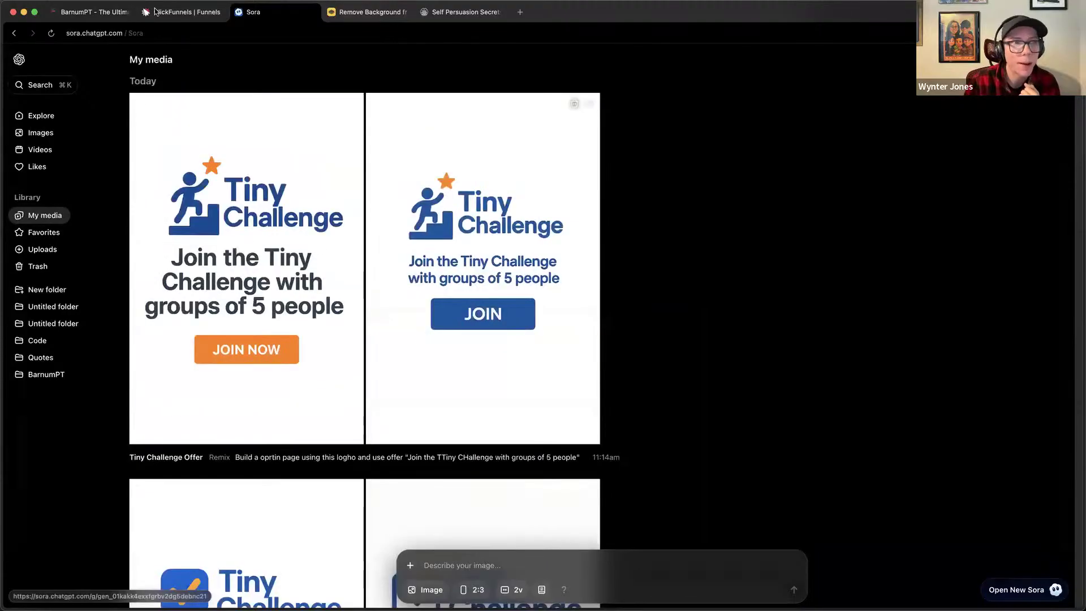
Return to ClickFunnels and add a Sub Headline element directly below the large headline.
click(174, 11)
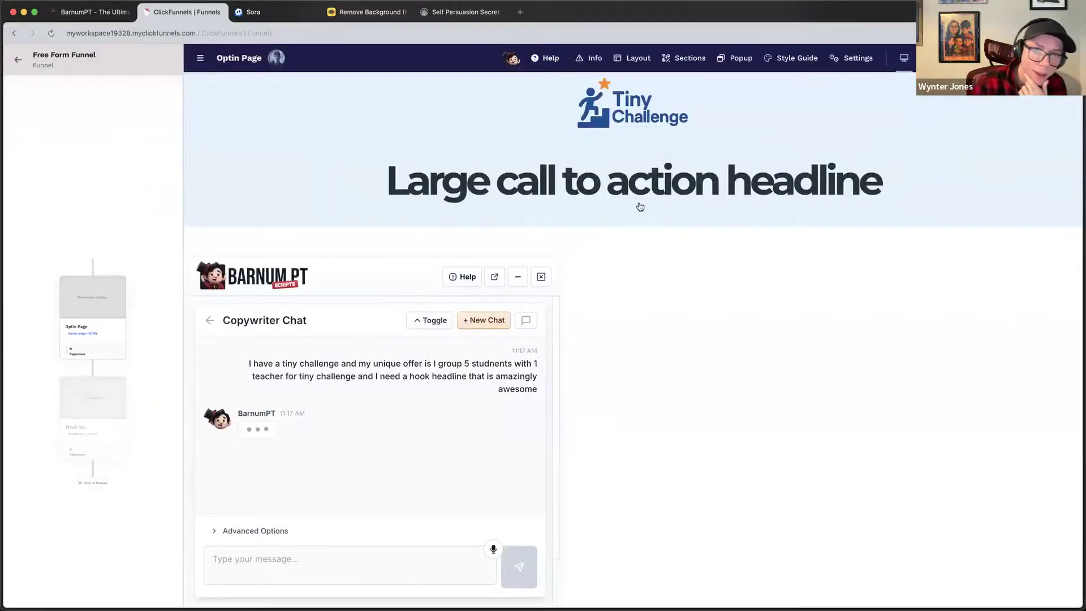
mouse_move(639, 227)
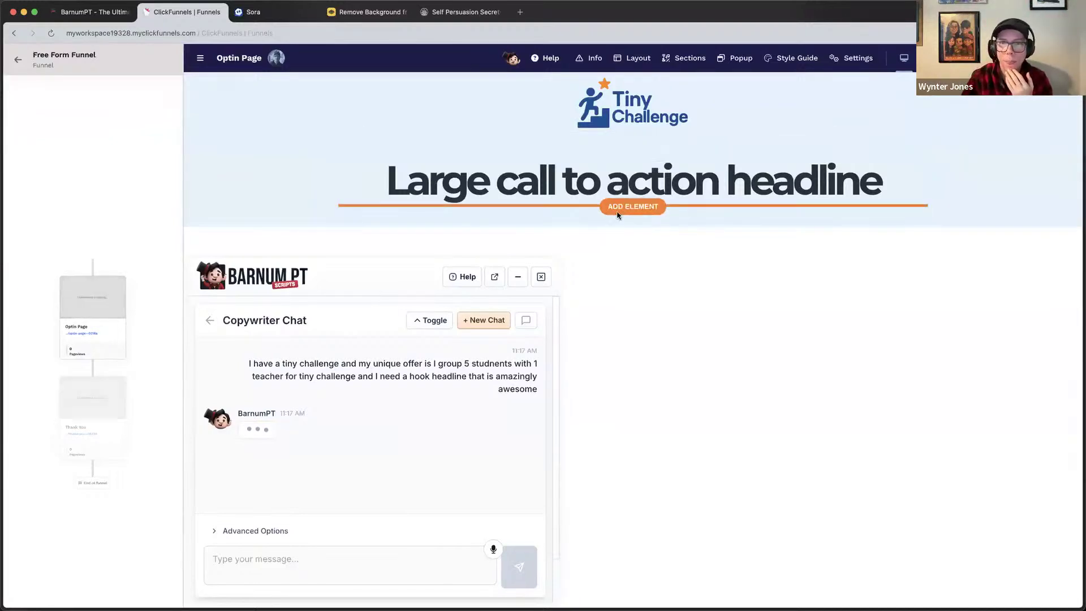
click(620, 205)
click(608, 278)
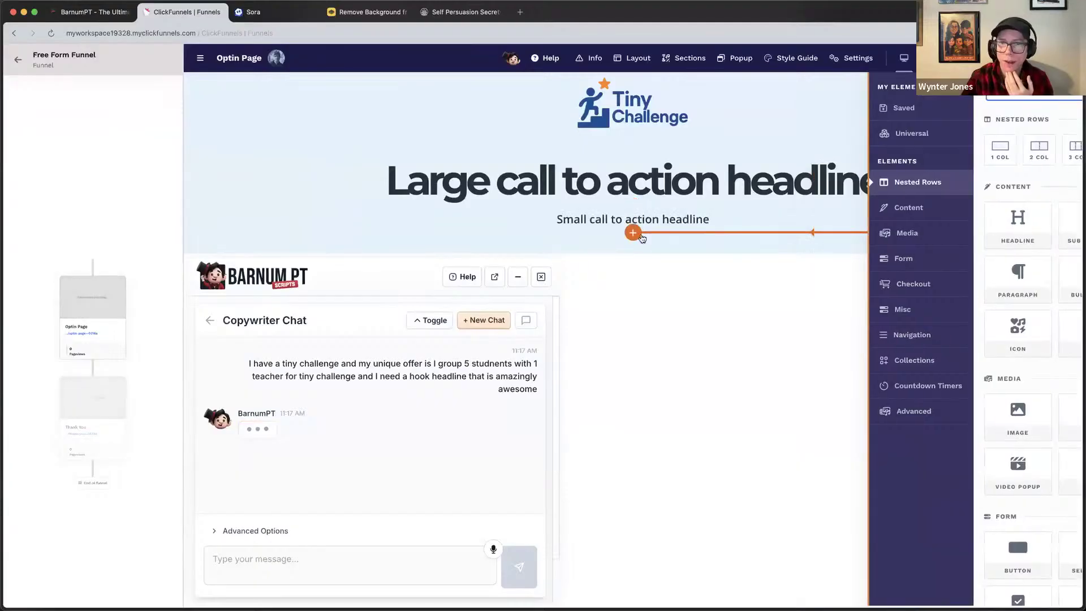
Add a blank section with a one-column row below the headline section and insert a Button element in it.
click(632, 254)
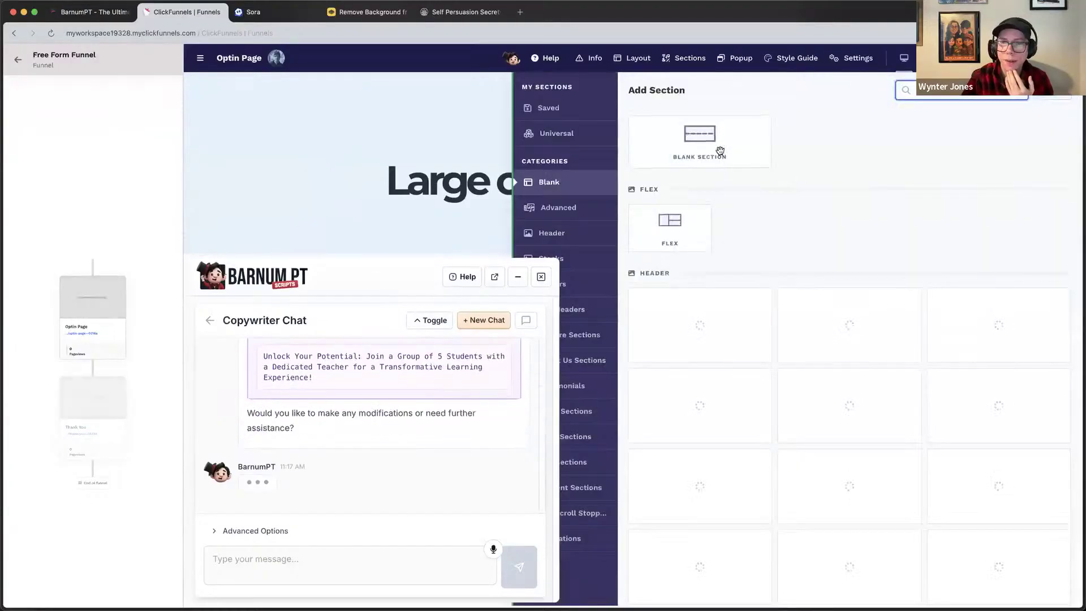
click(701, 135)
click(666, 142)
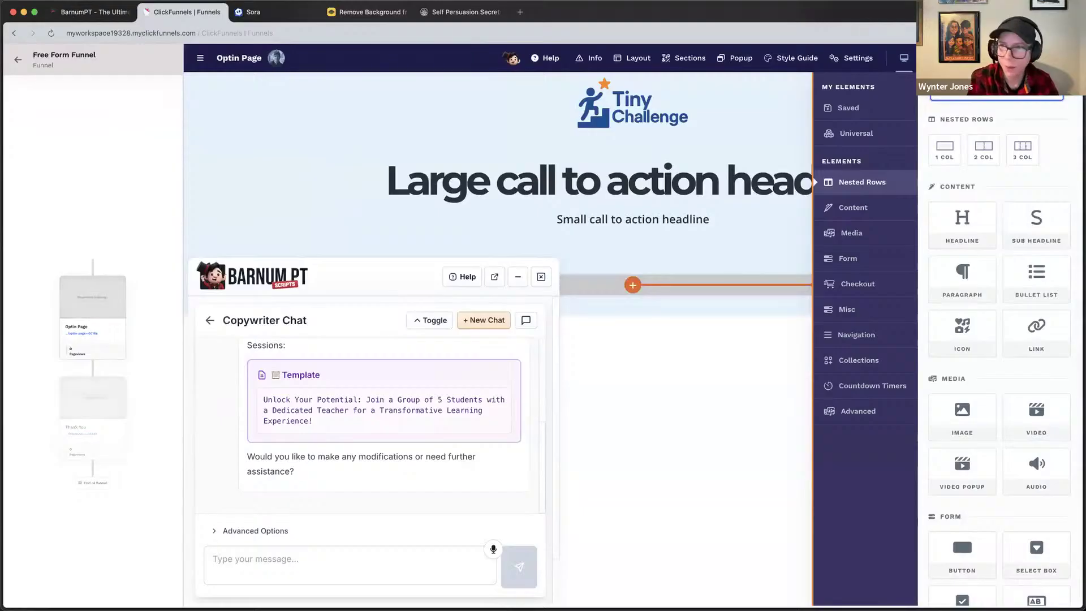
click(848, 257)
drag(961, 164, 686, 309)
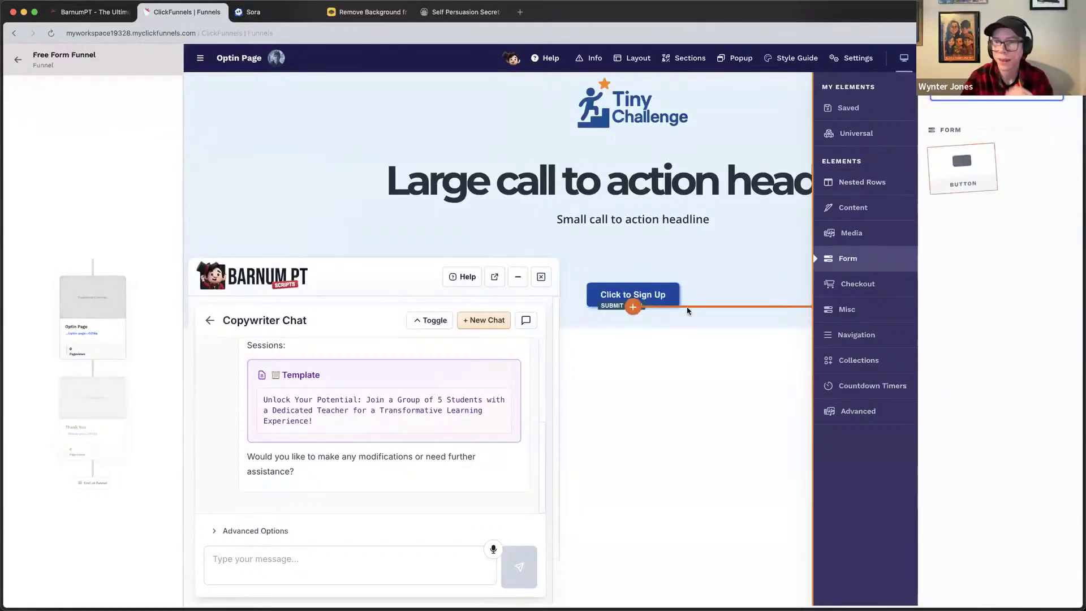
drag(666, 364, 665, 364)
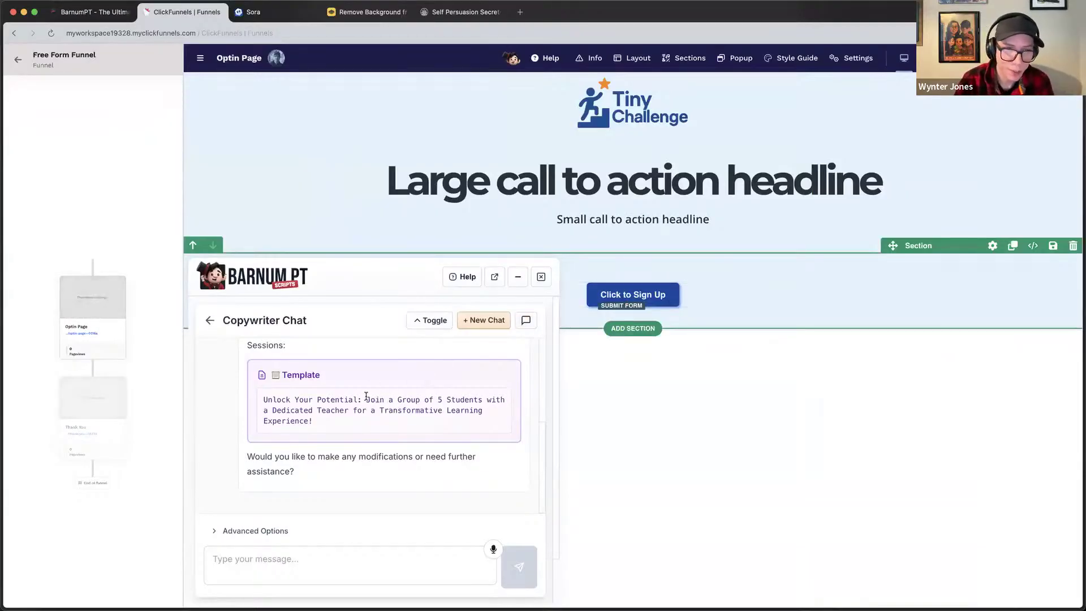
Read BarnumPT's reply in the Copywriter Chat, including the suggested hook headline template.
drag(366, 396, 371, 423)
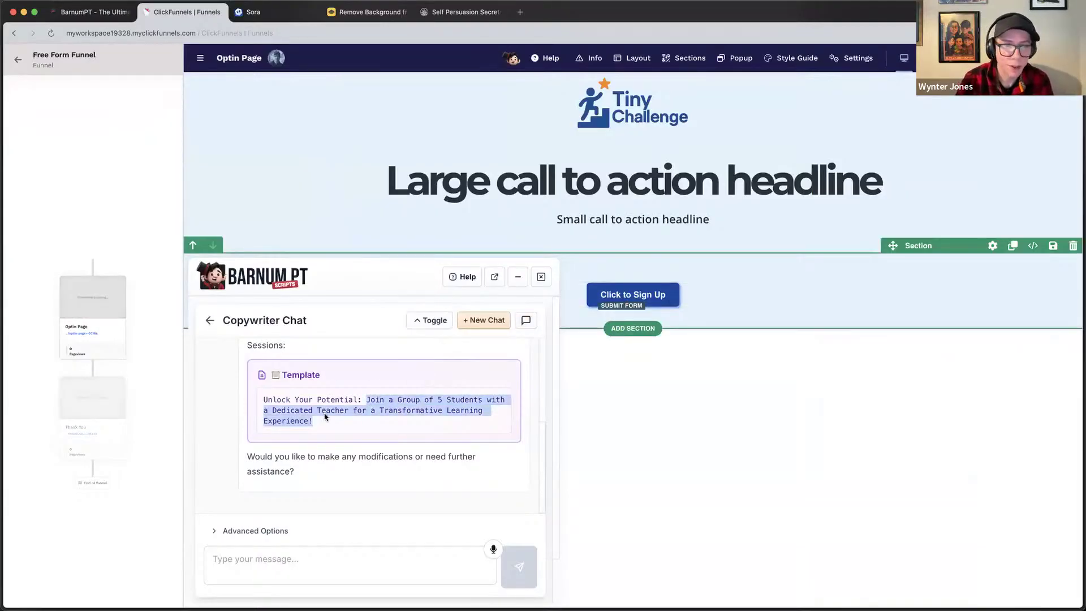
scroll(362, 433, up, 3)
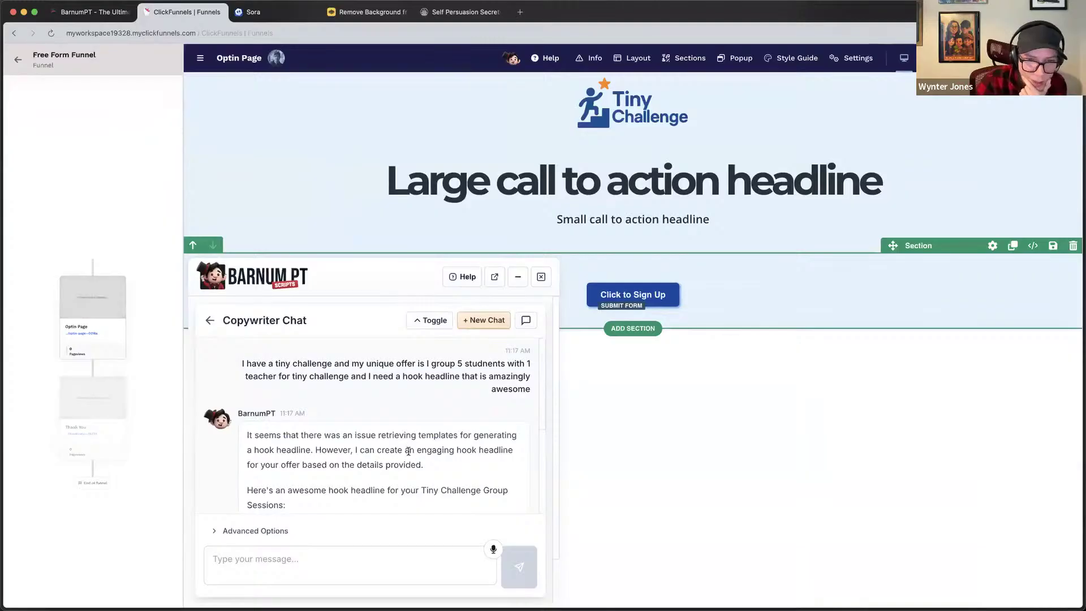
scroll(408, 451, down, 1)
scroll(408, 450, down, 2)
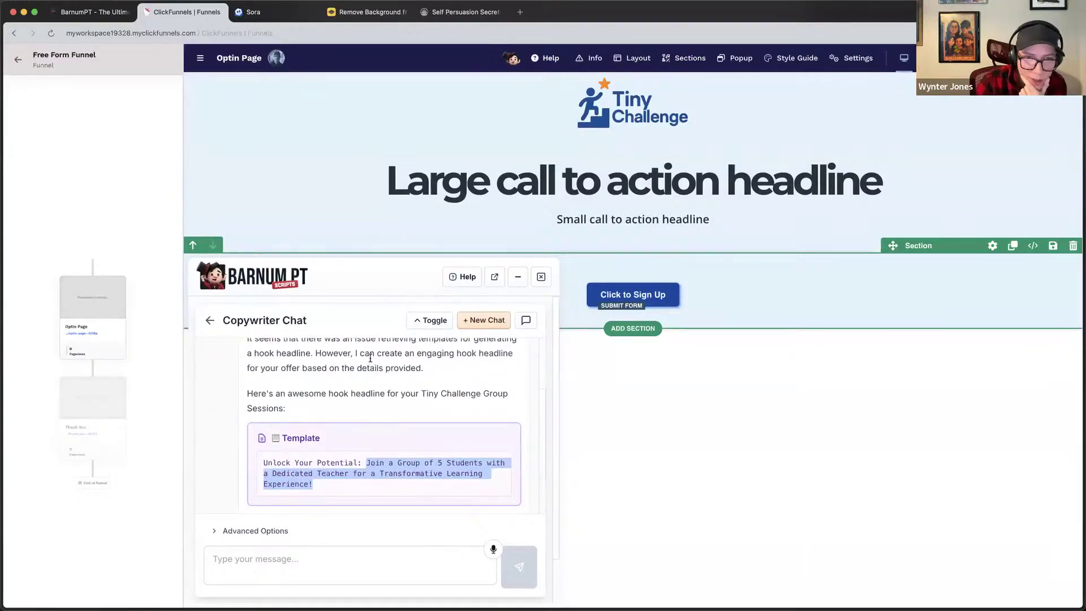
scroll(370, 357, up, 1)
drag(282, 362, 279, 376)
scroll(351, 385, down, 2)
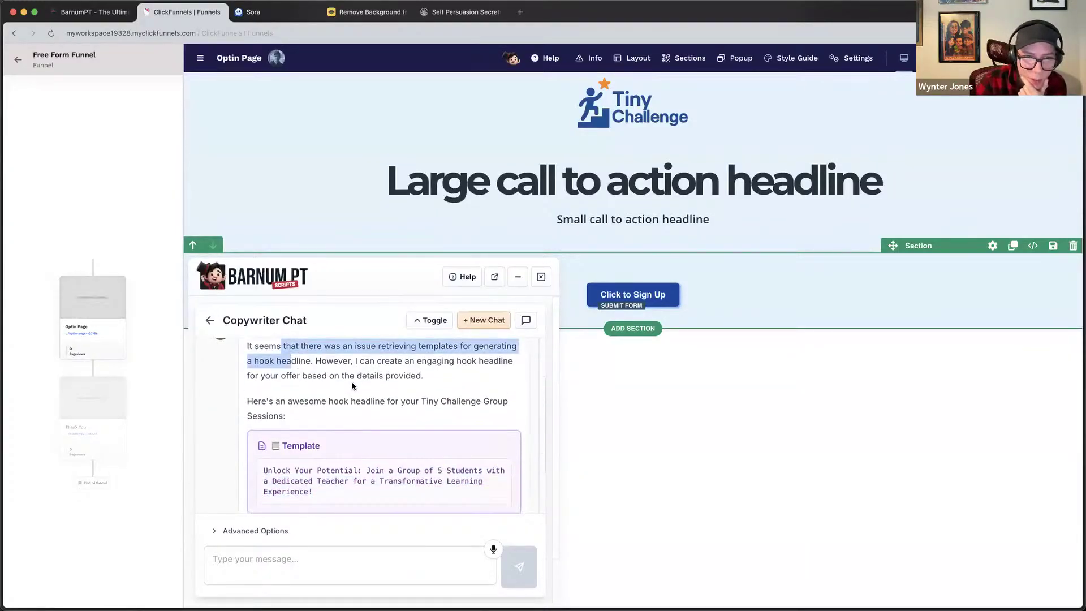
scroll(348, 396, down, 1)
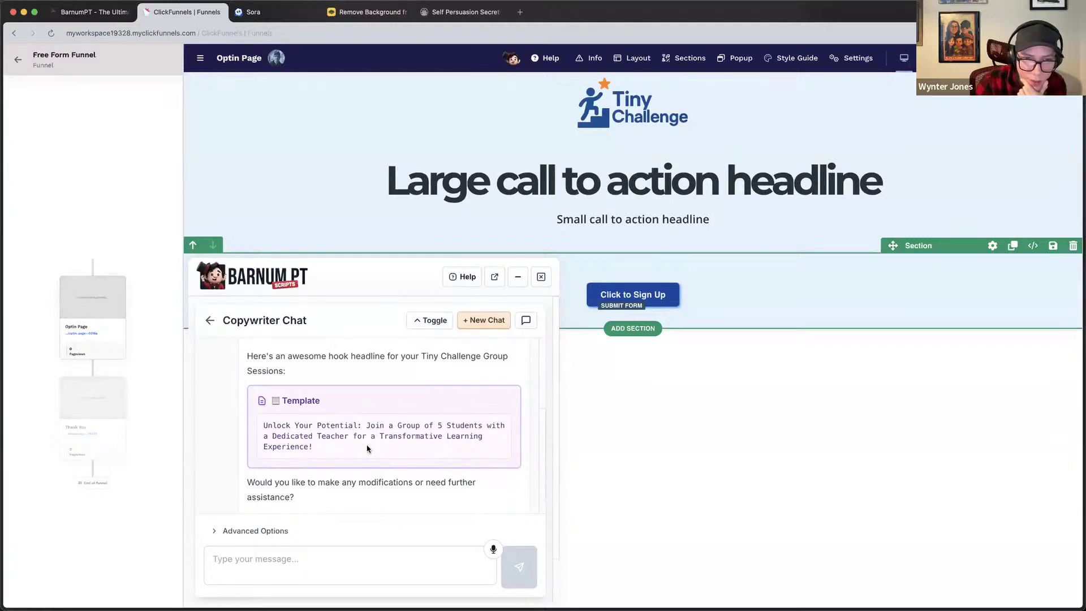
Replace the page headline with BarnumPT's text "Join a Group of 5 Students with a Dedicated Teacher for a Transformative Learning Experience!".
drag(368, 448, 367, 425)
key(ctrl+c)
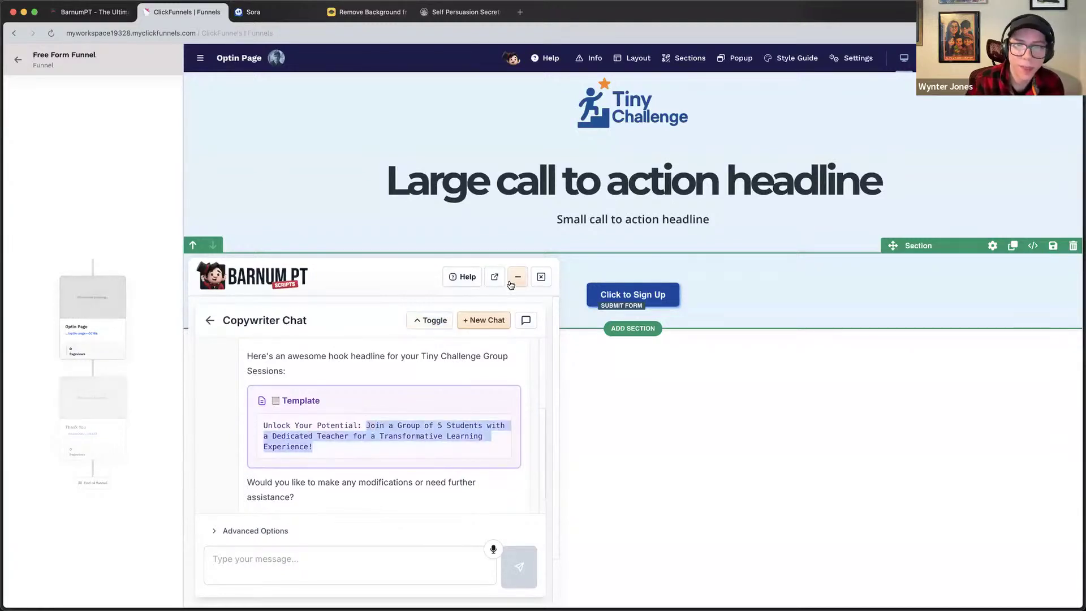
click(517, 276)
click(504, 187)
double_click(503, 186)
key(ctrl+a)
key(ctrl+v)
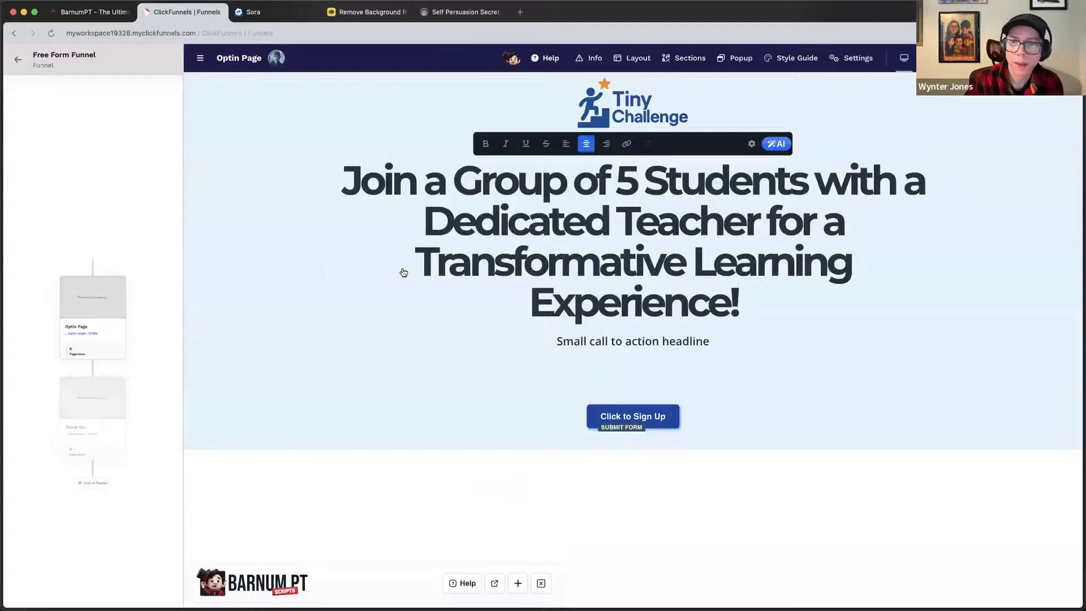
click(892, 269)
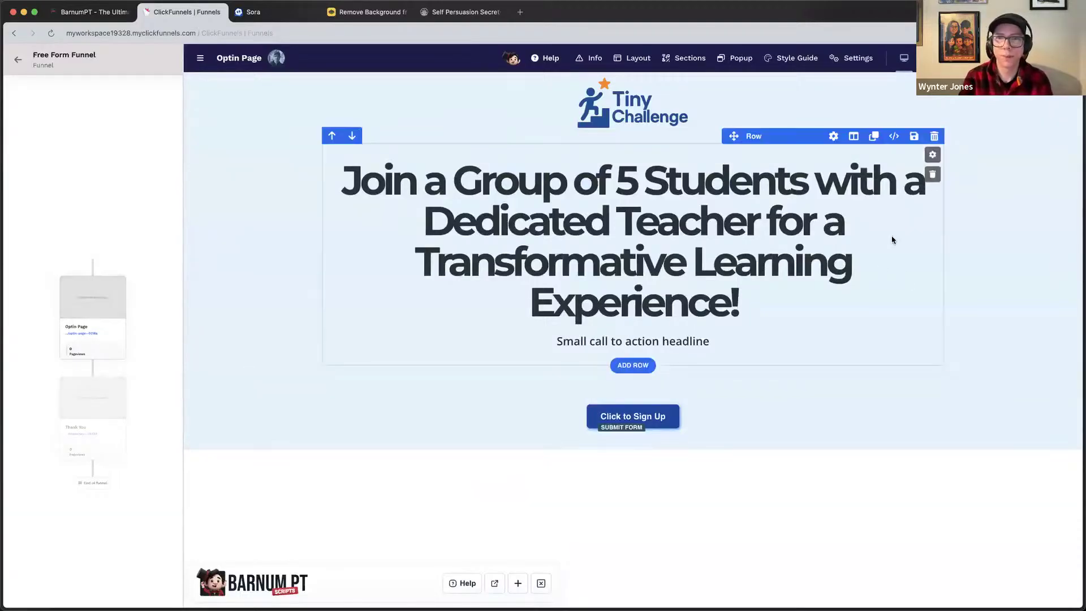
click(891, 238)
click(998, 260)
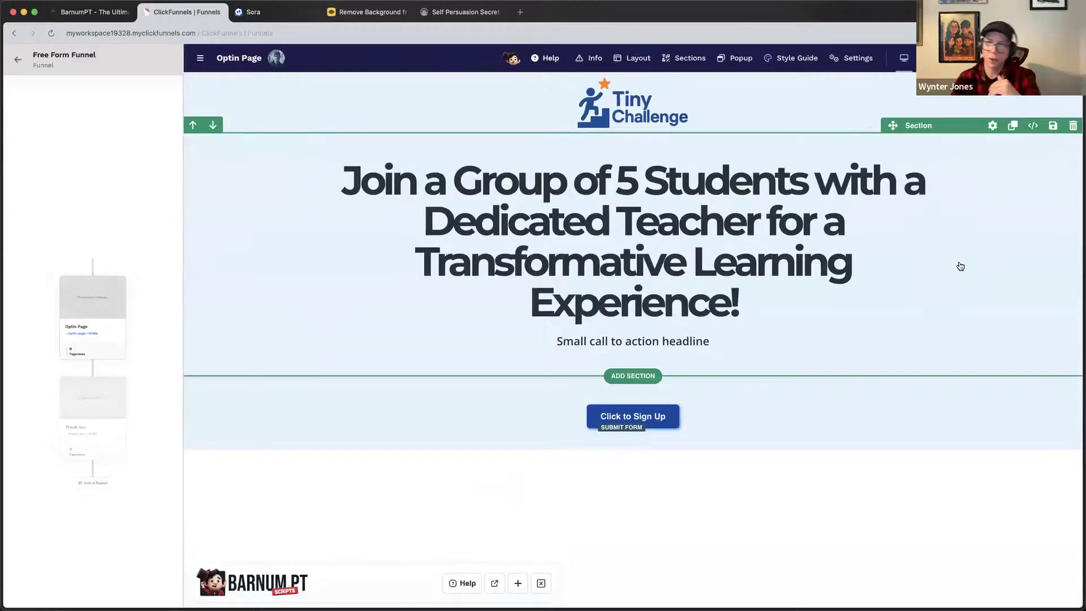
Set the headline's letter spacing to -0.23 rem and its font size to 4.77 rem.
click(841, 145)
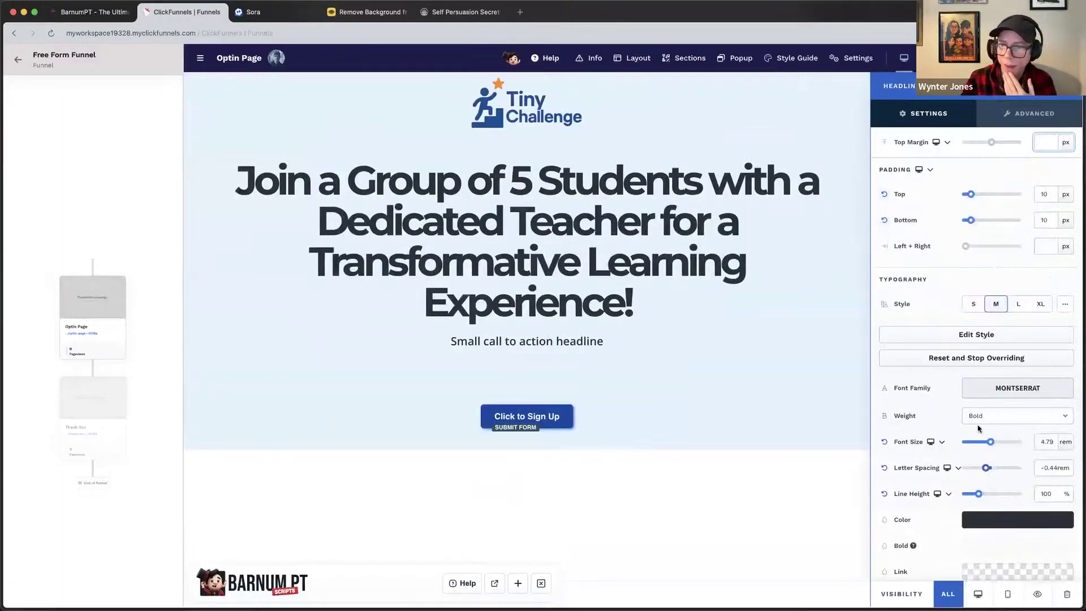
drag(986, 468, 990, 444)
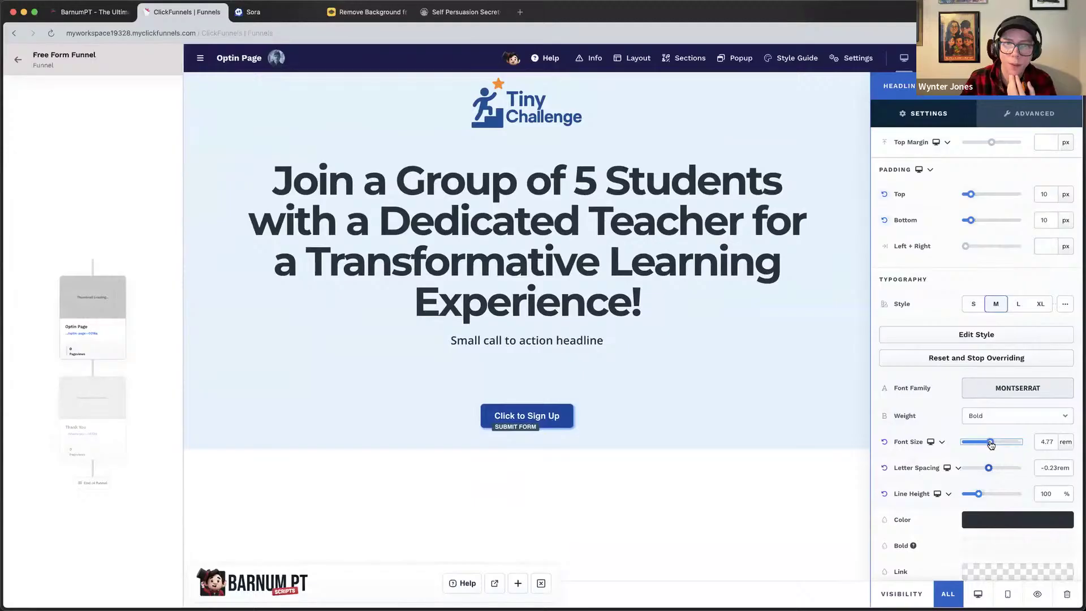
click(758, 432)
Select "Dedicated Teacher" in the headline and change the headline's text color to a dark slate.
click(484, 220)
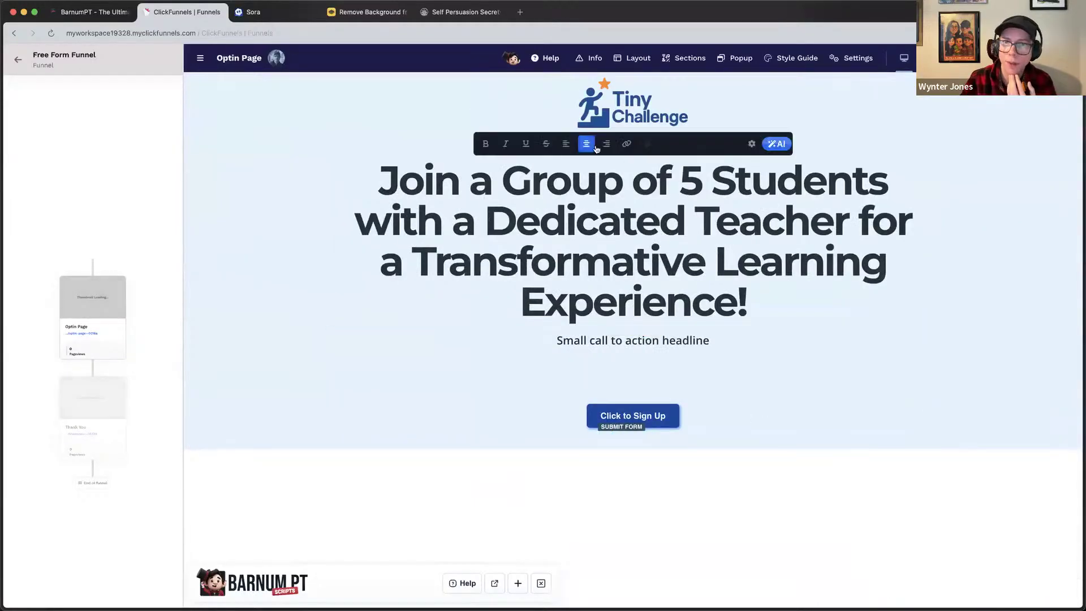
drag(485, 221, 826, 218)
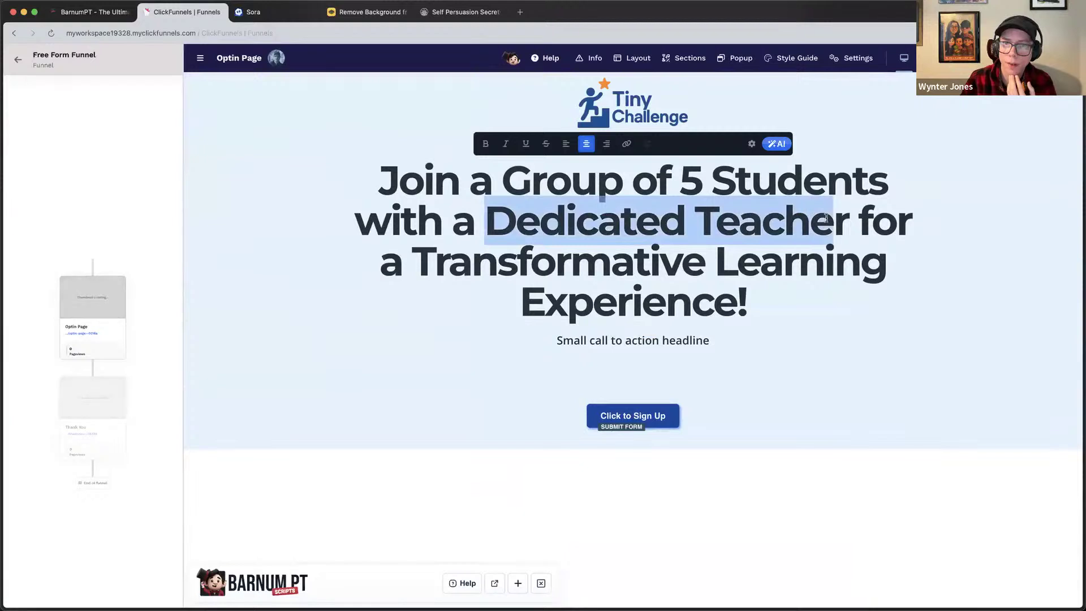
click(750, 189)
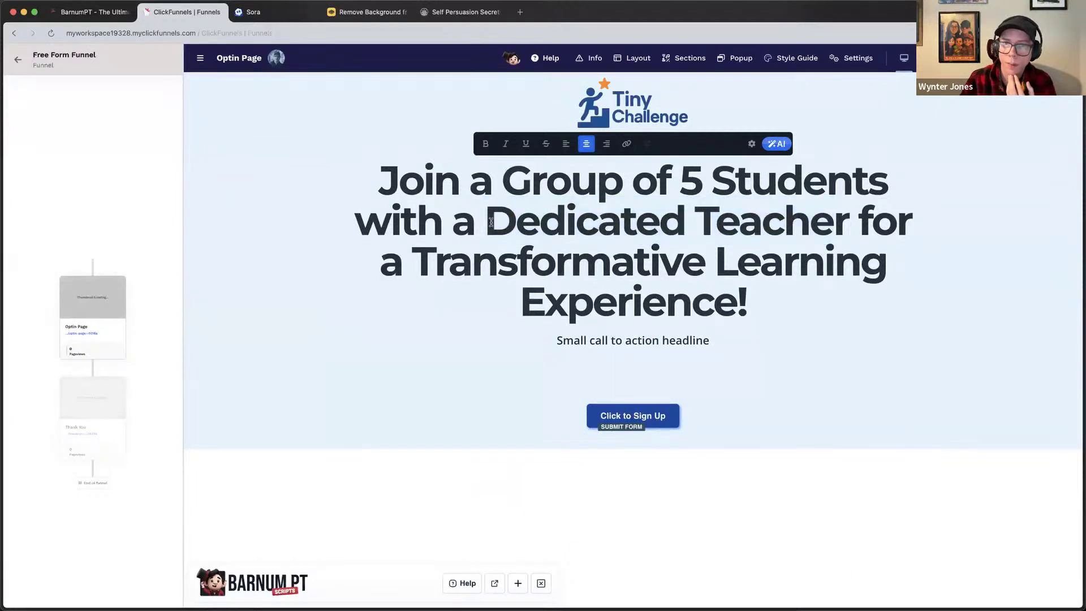
drag(485, 220, 848, 220)
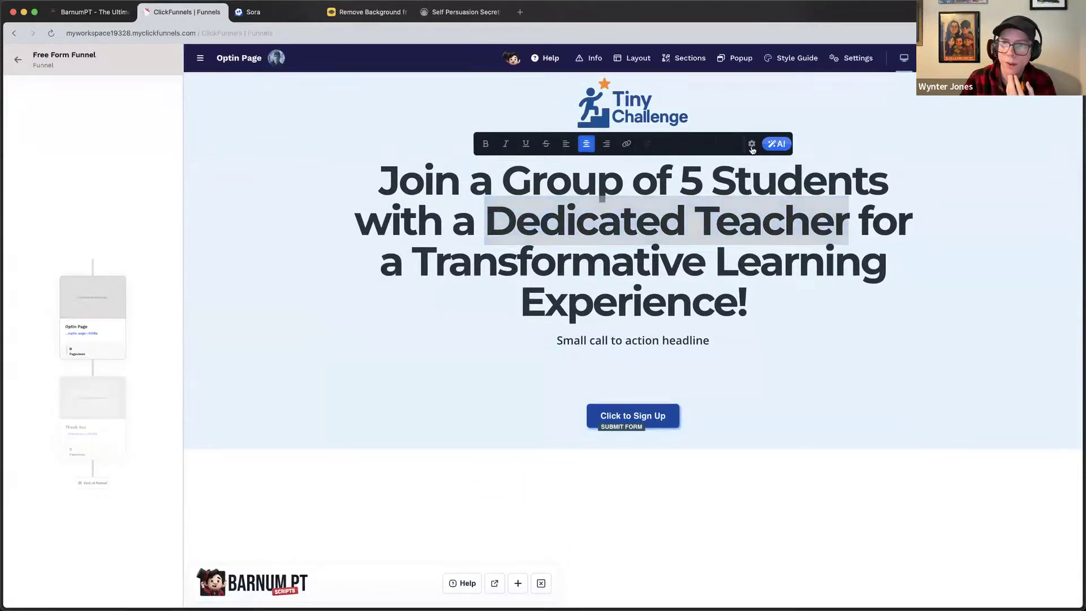
click(751, 144)
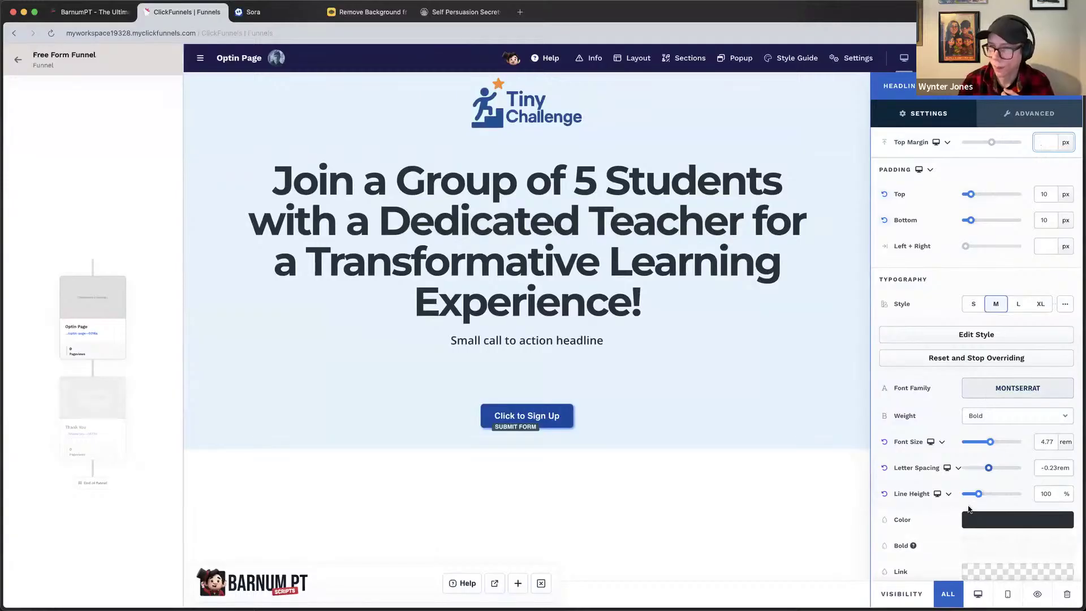
click(989, 519)
click(929, 354)
click(923, 333)
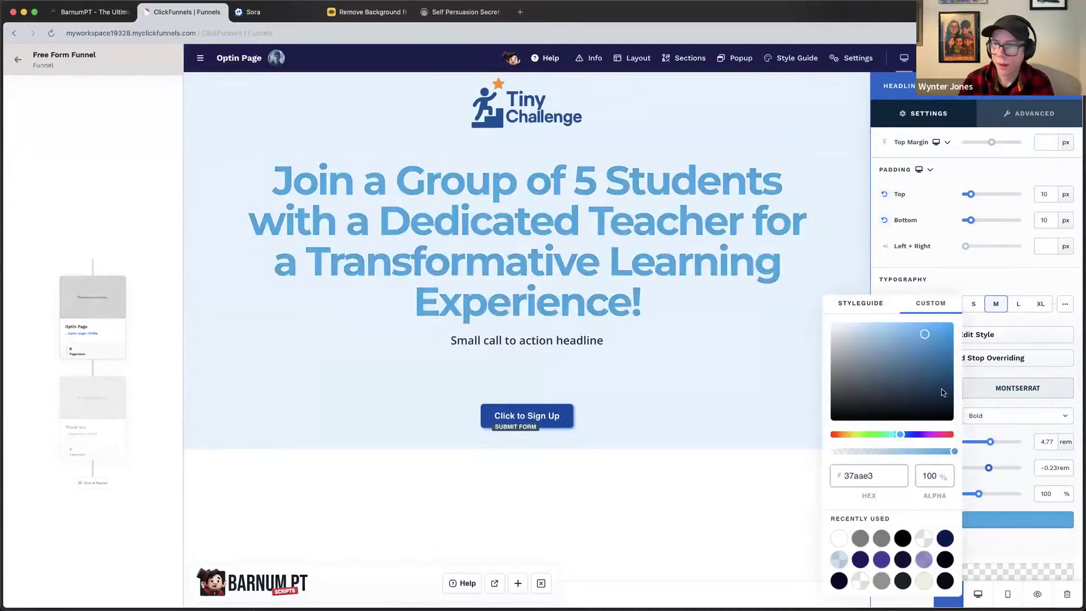
click(882, 396)
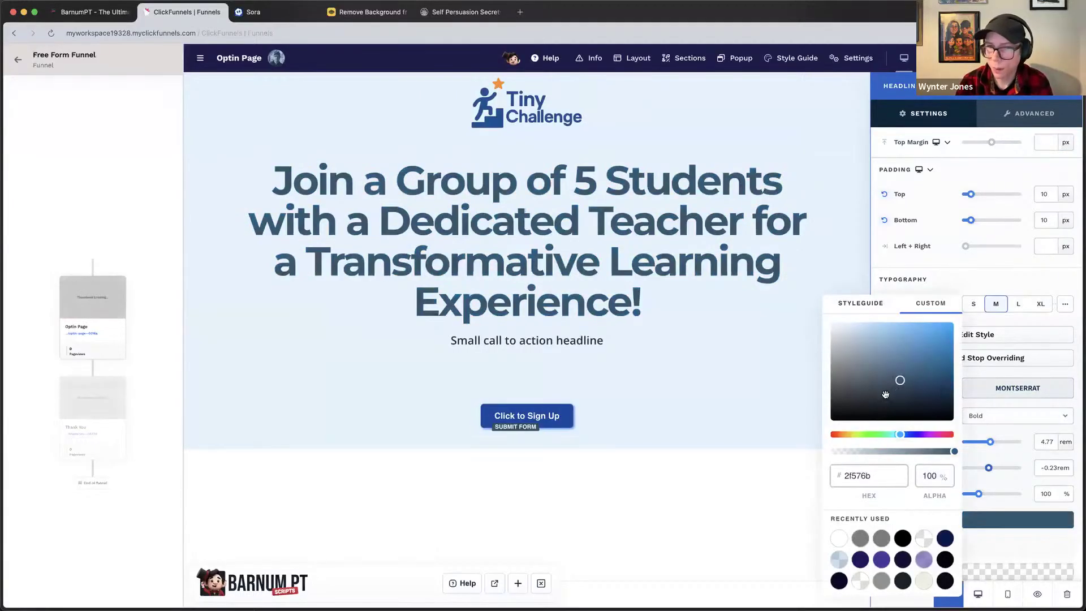
click(1010, 433)
Make the words "Dedicated Teacher" bold within the headline.
scroll(989, 525, down, 1)
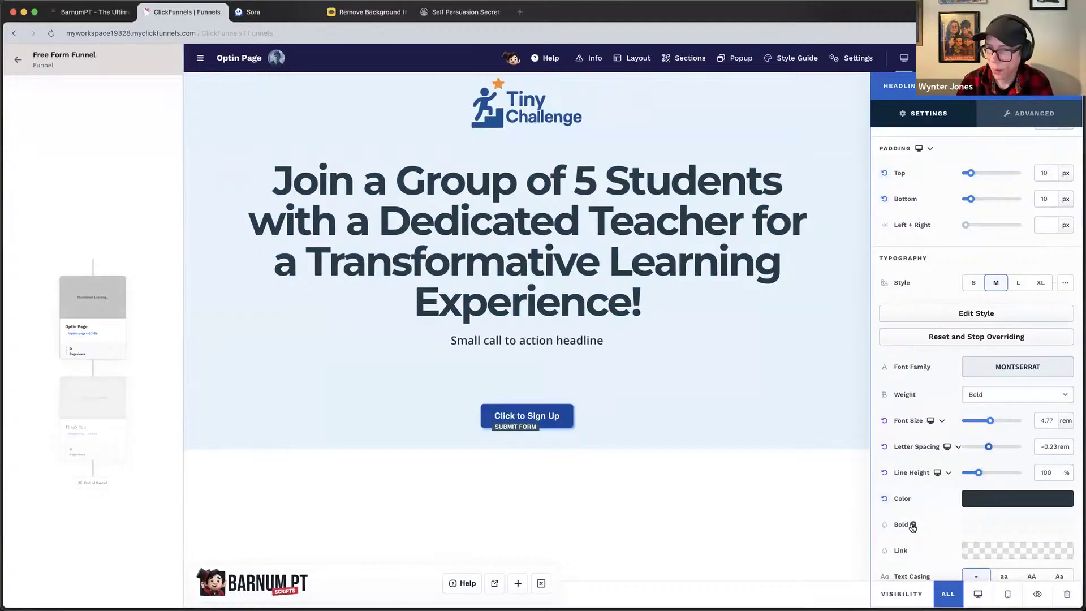
click(913, 524)
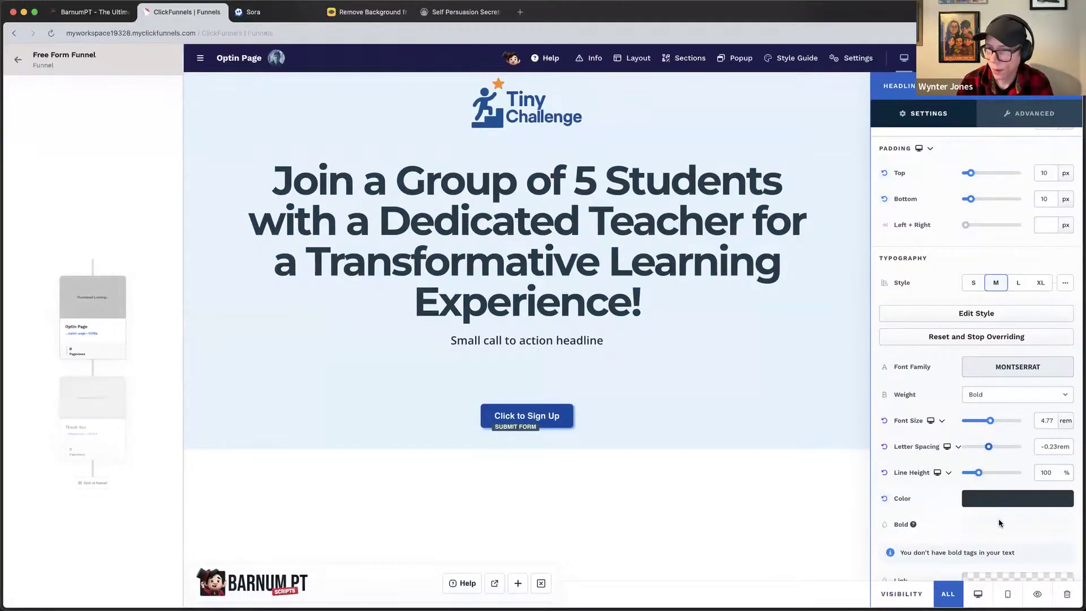
click(573, 252)
drag(503, 181, 670, 187)
click(497, 220)
drag(485, 220, 841, 218)
click(485, 145)
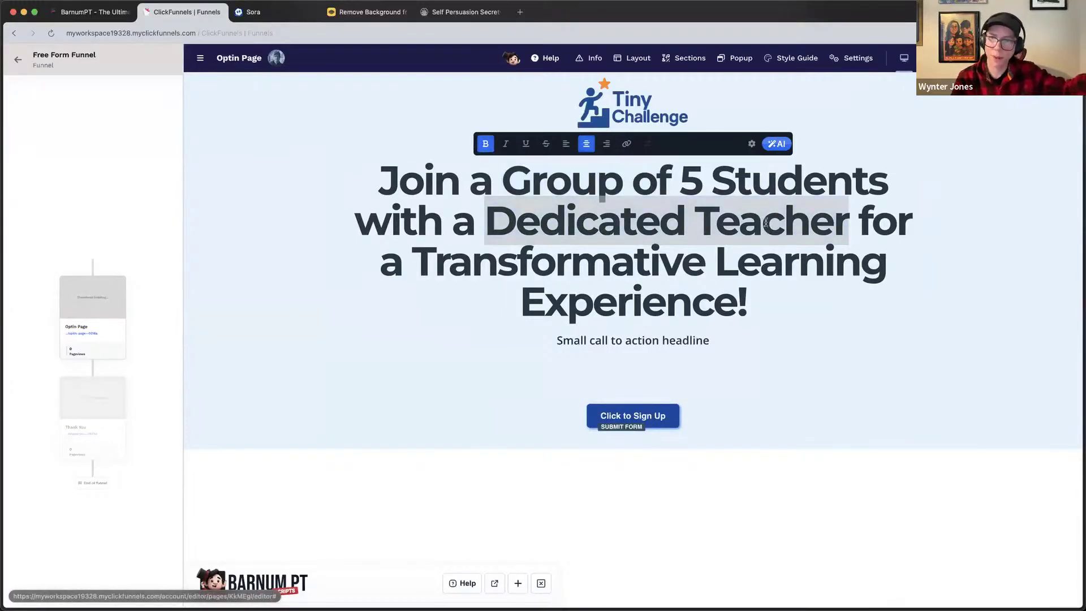
Set the headline's bold text color to a bright purple.
click(752, 145)
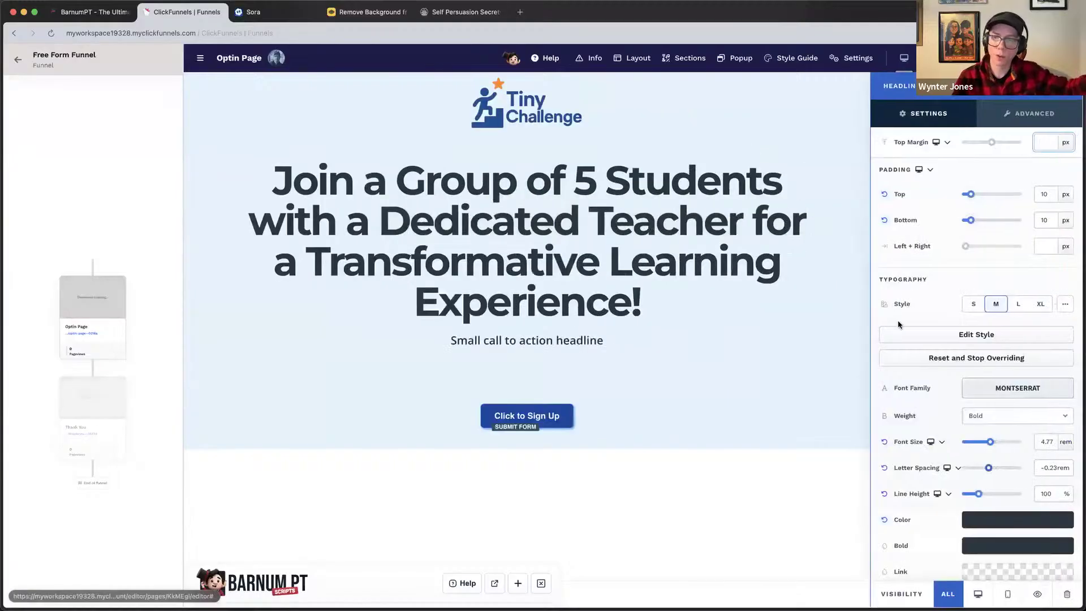
scroll(916, 368, down, 2)
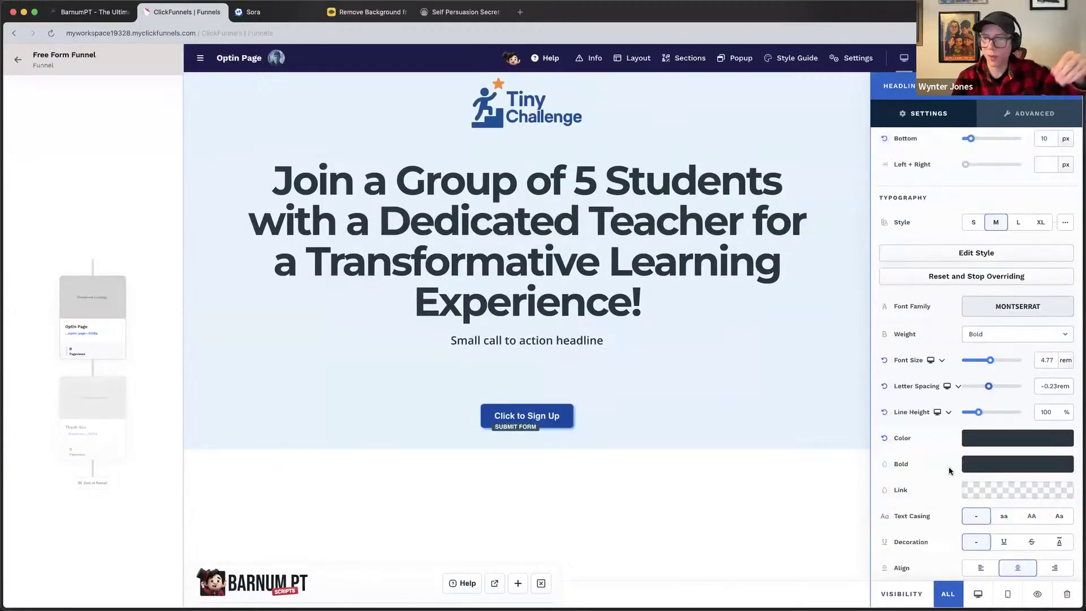
click(979, 465)
drag(916, 381, 928, 339)
drag(924, 436, 928, 437)
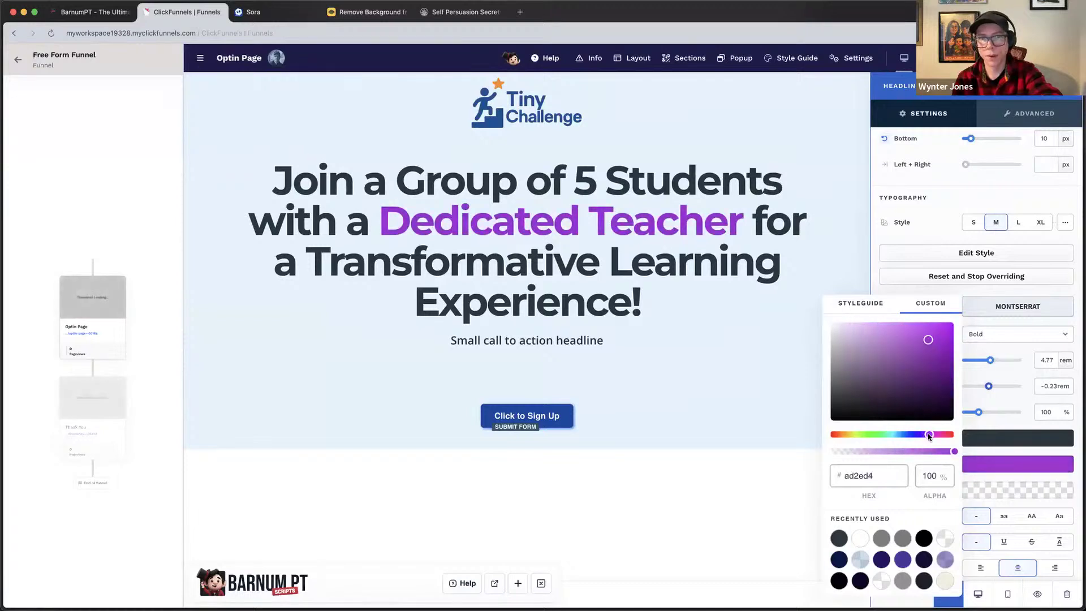
click(929, 352)
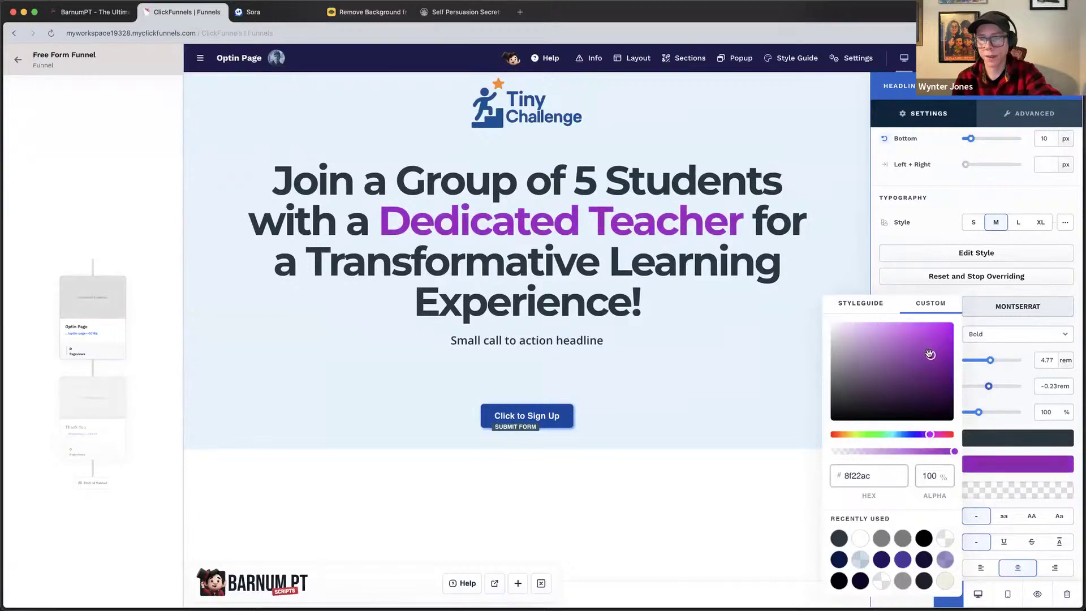
click(767, 347)
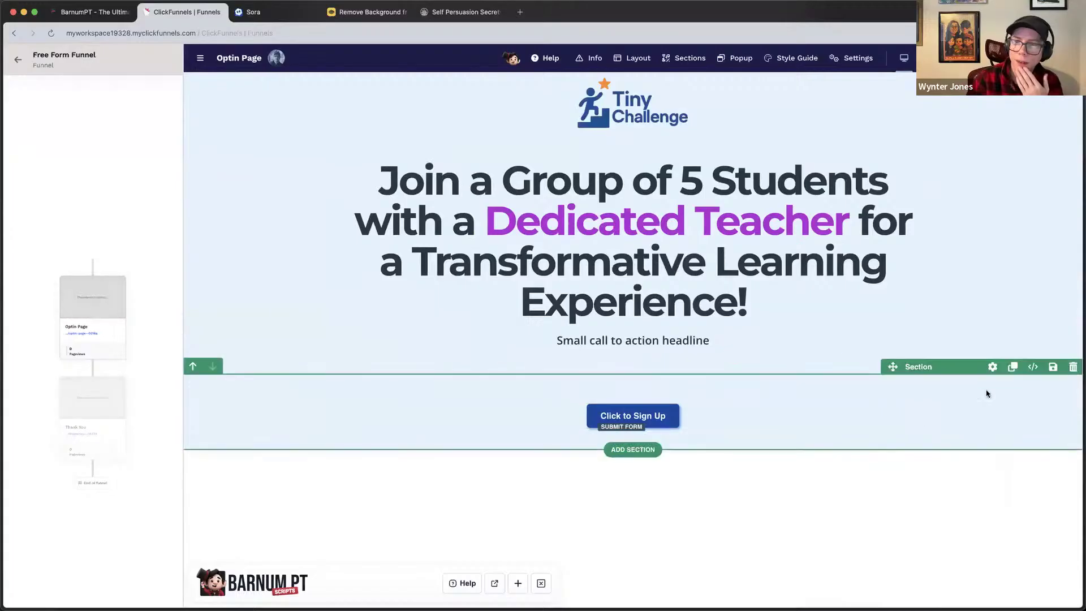
Enable a custom background on the section holding the sign-up button and set its solid color to light gray ebebeb.
click(990, 367)
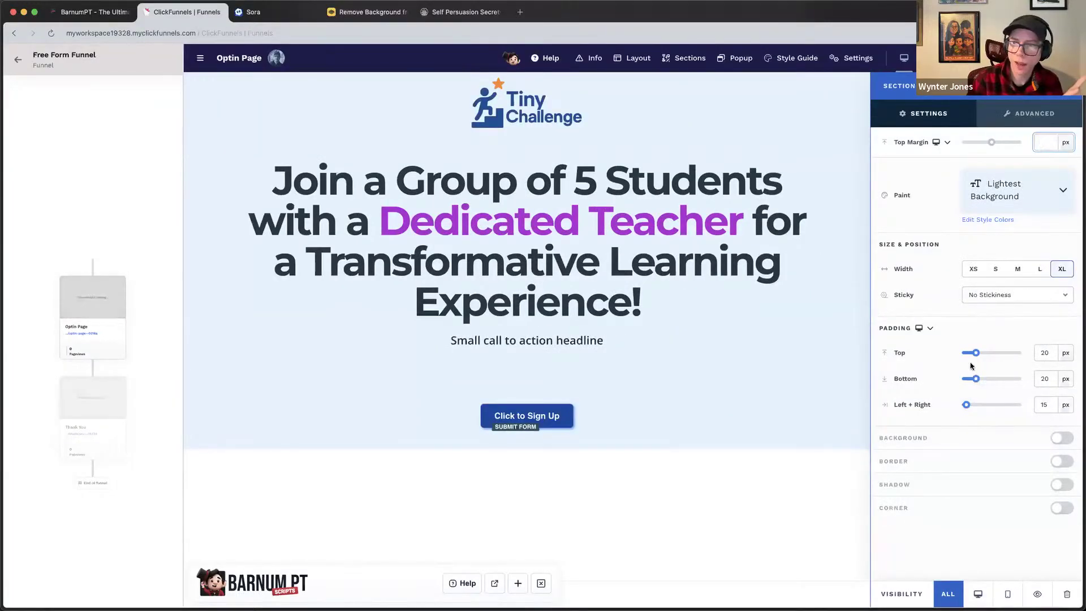
click(999, 190)
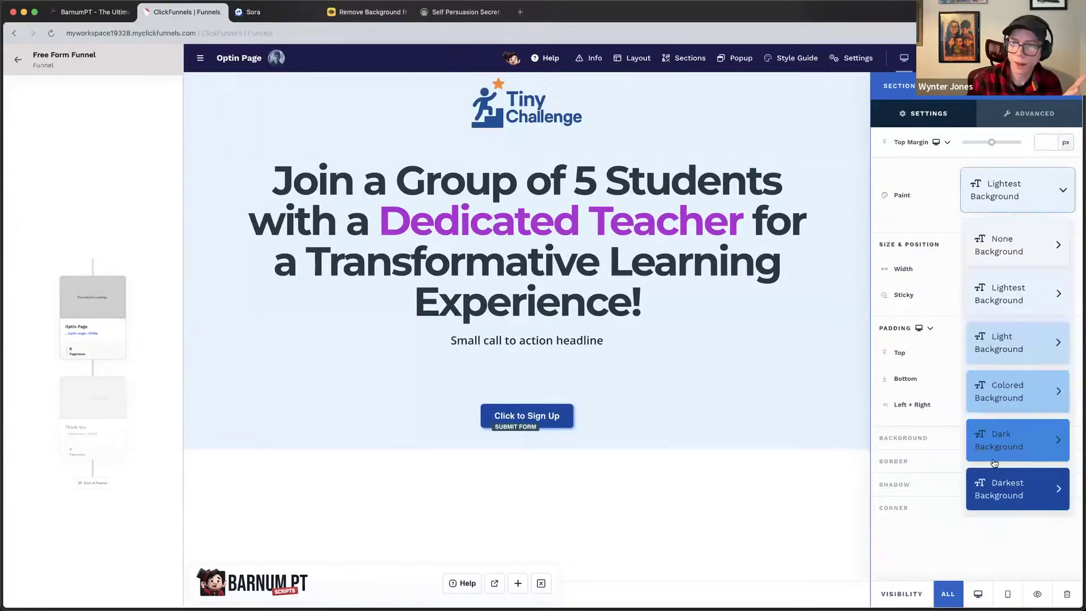
click(914, 278)
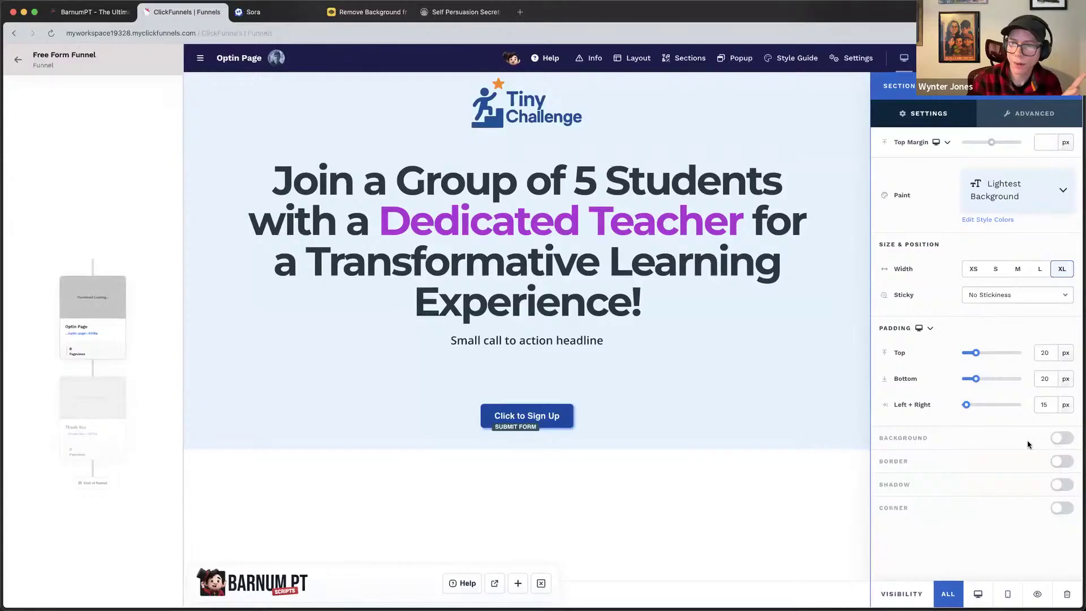
click(1062, 439)
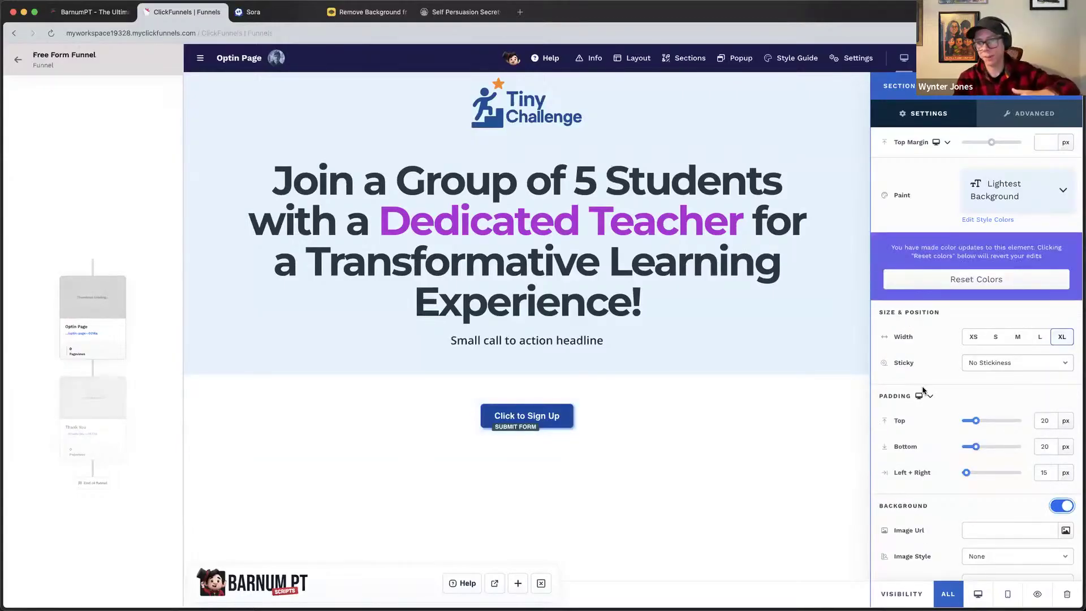
scroll(952, 361, down, 4)
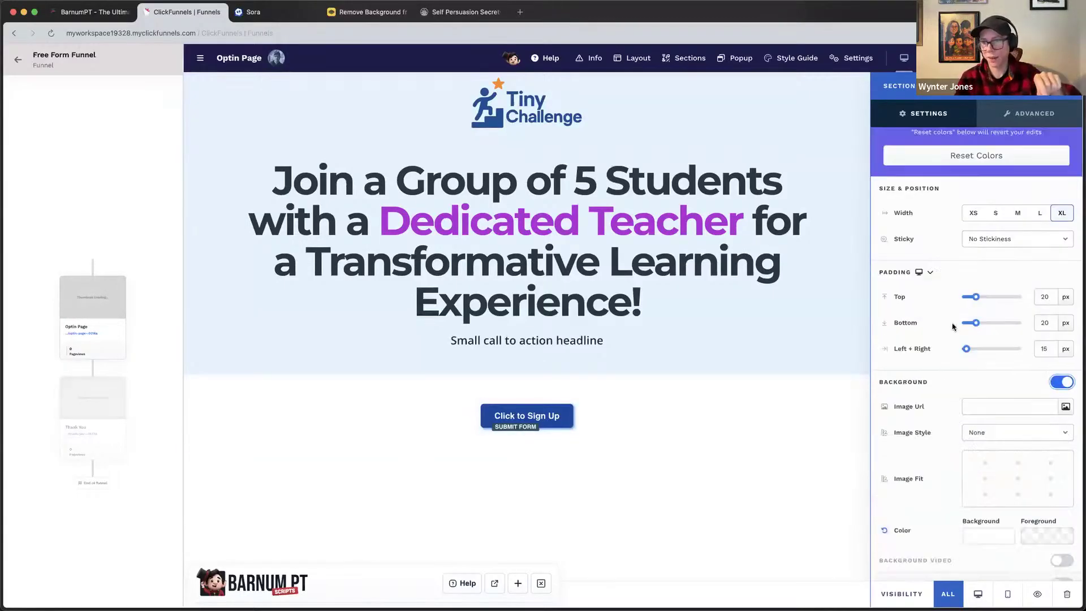
scroll(961, 294, up, 4)
scroll(944, 380, down, 3)
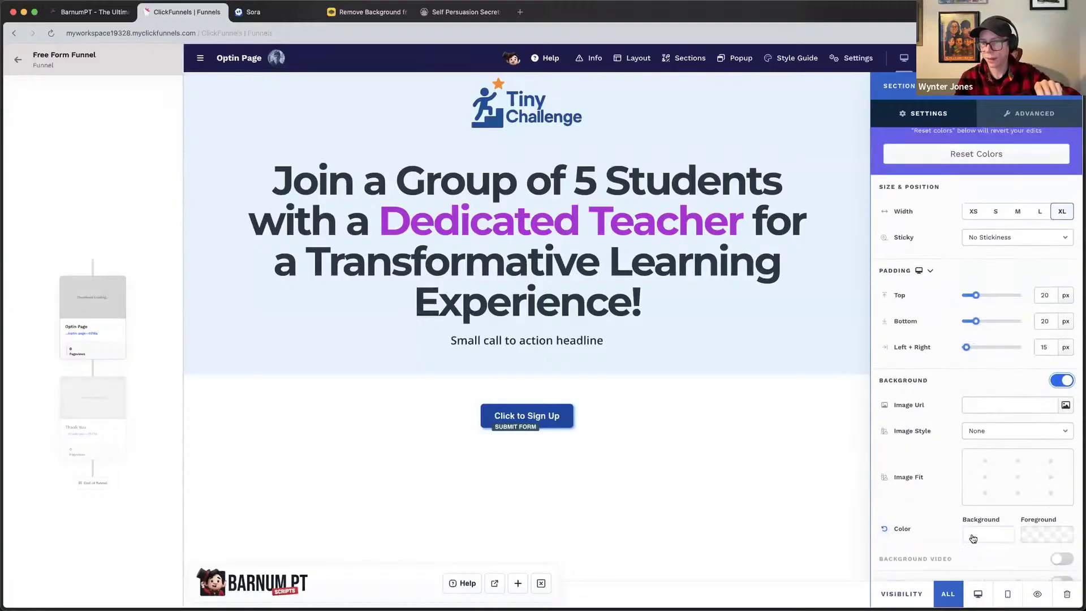
click(988, 533)
drag(832, 352, 819, 332)
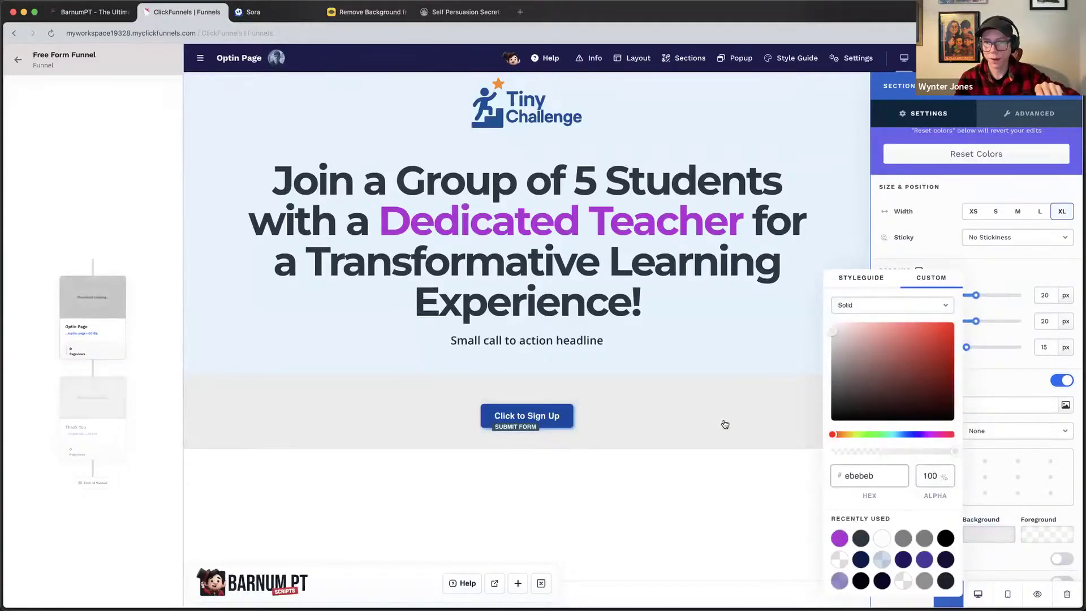
click(654, 420)
Remove the top padding from the sign-up button's section and from the row inside it.
click(664, 383)
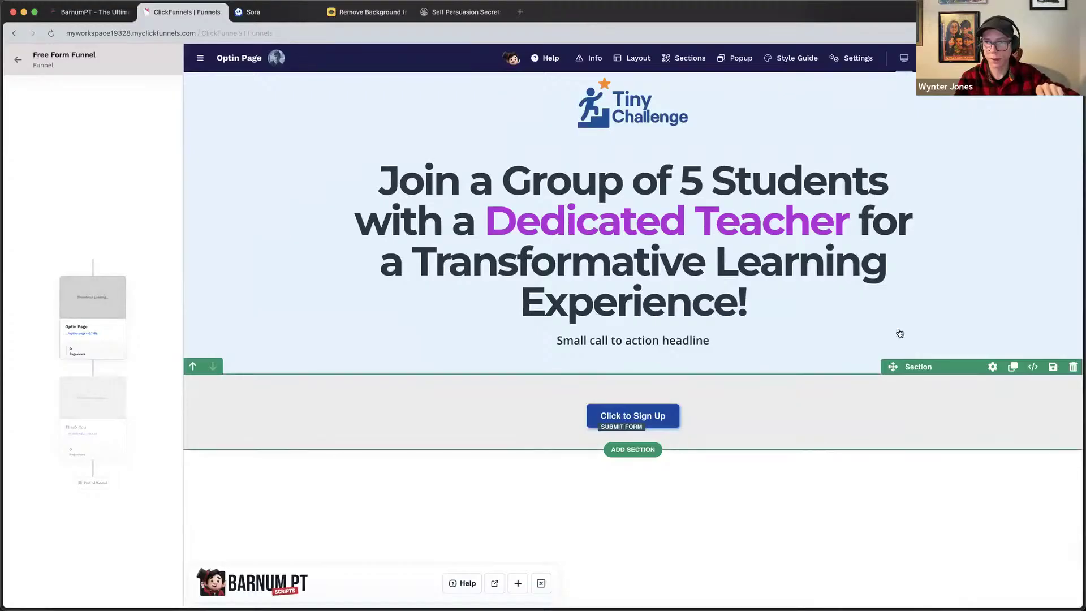
click(815, 391)
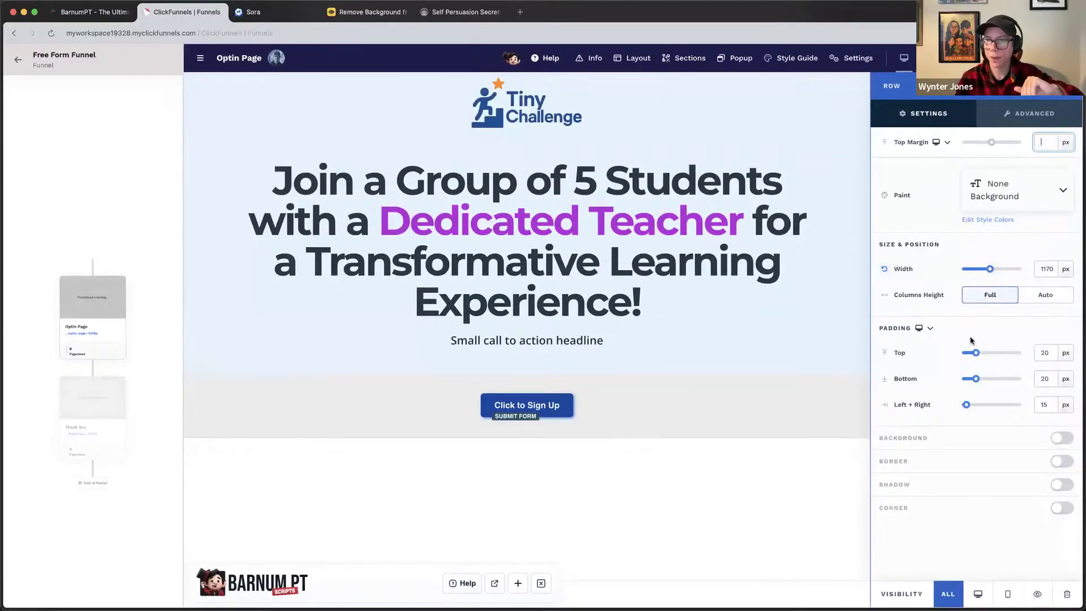
click(749, 402)
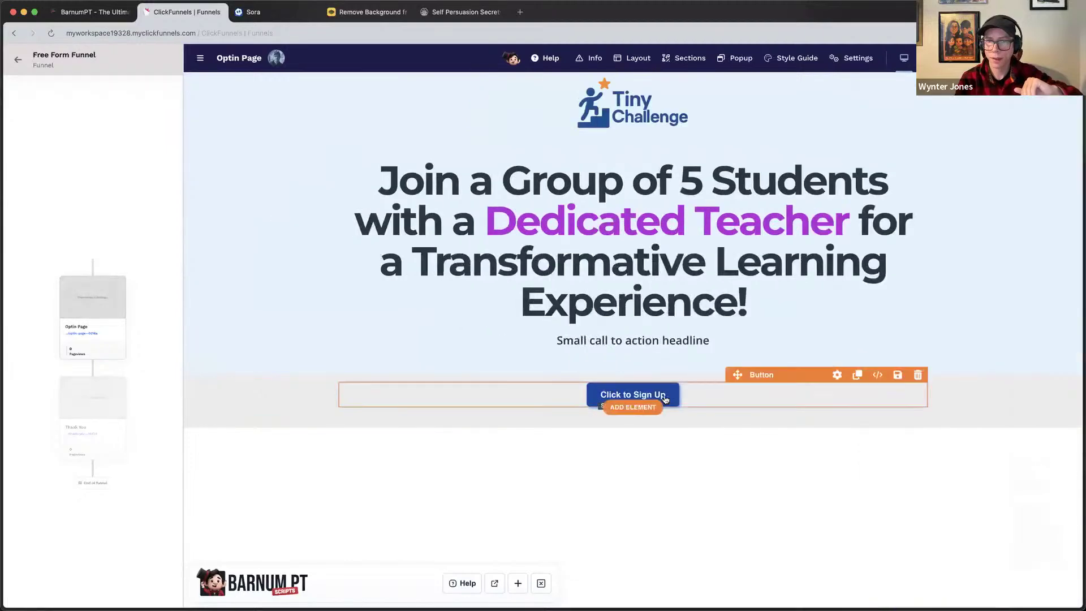
Set the "Click to Sign Up" button's font size to 18 px.
click(701, 390)
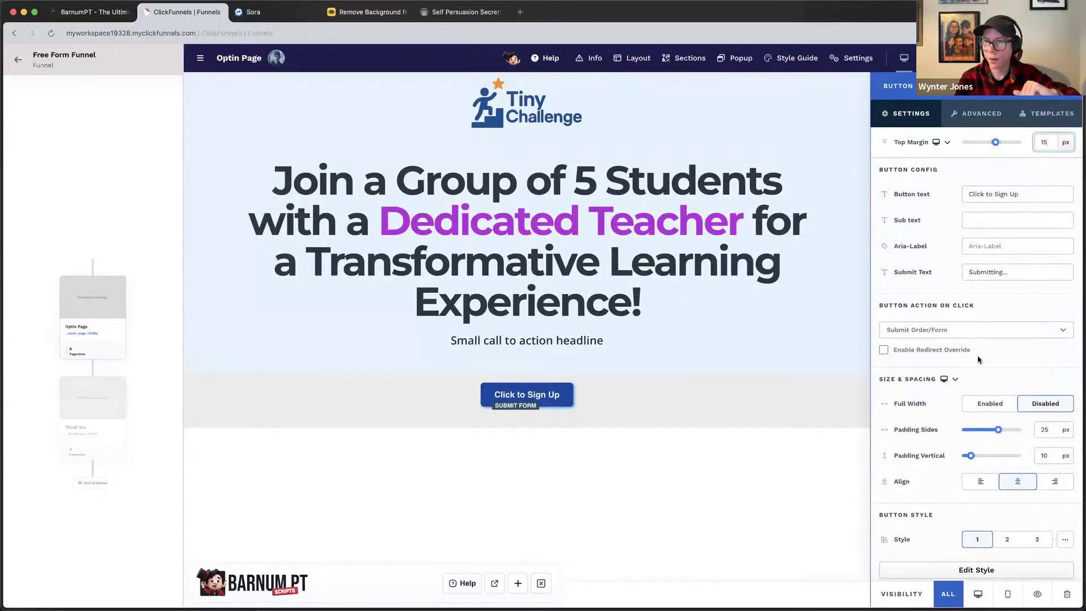
scroll(967, 370, down, 5)
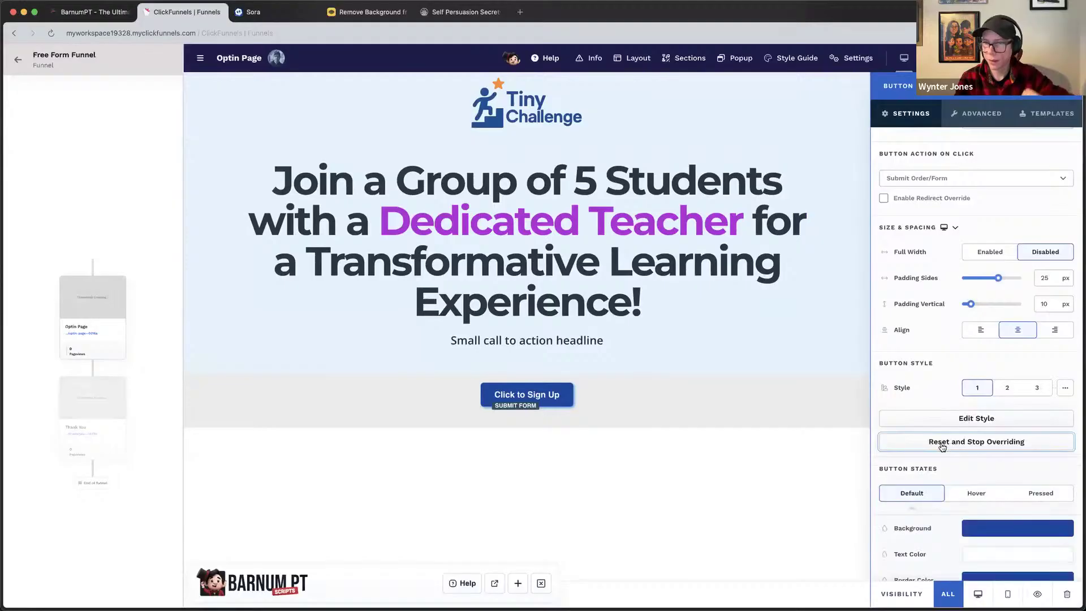
scroll(916, 469, down, 8)
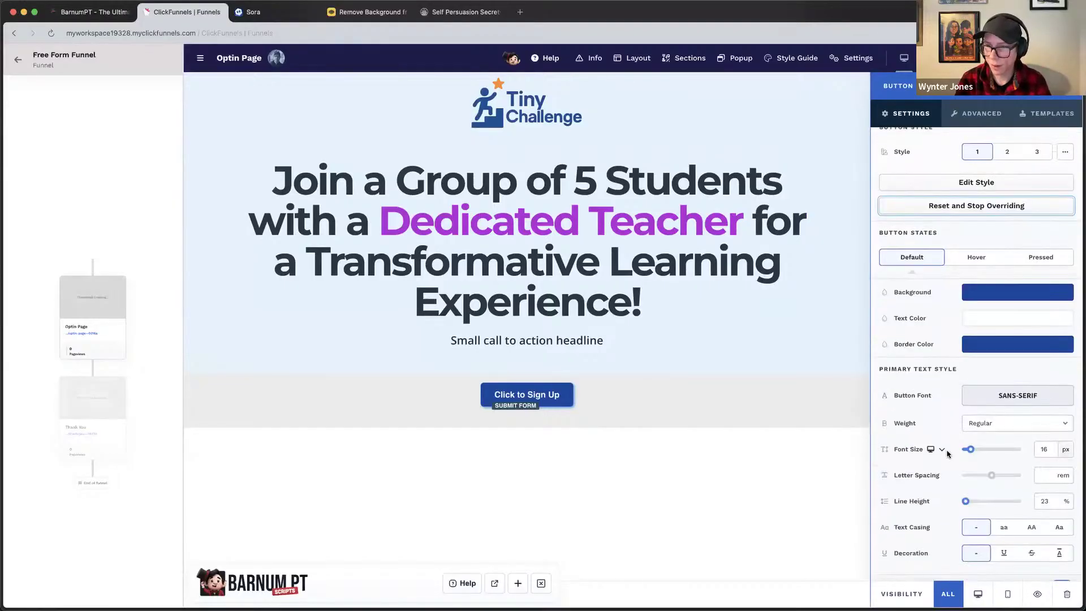
drag(972, 447, 974, 448)
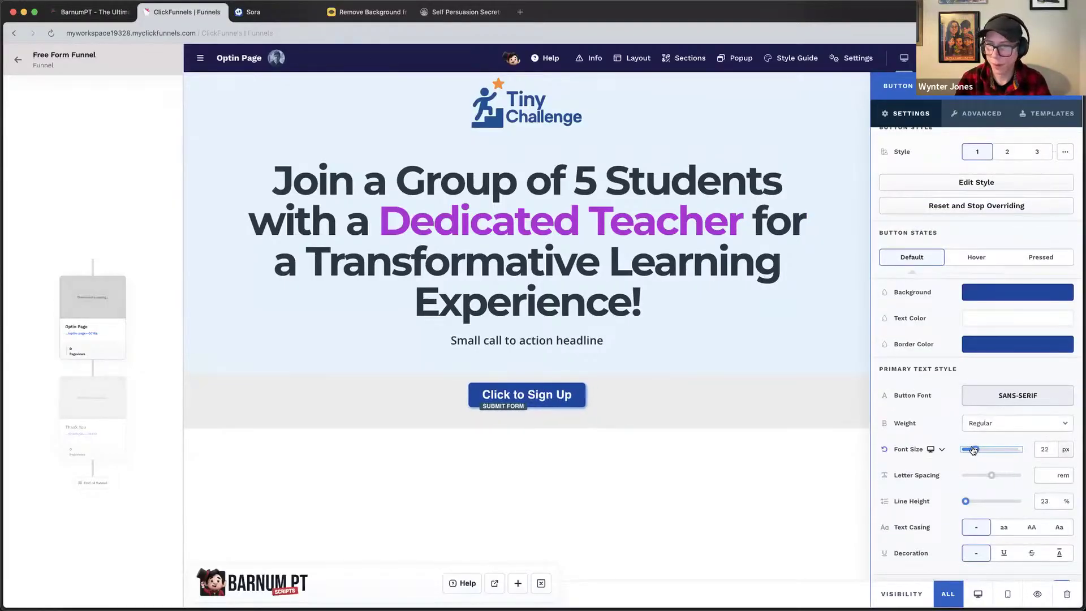
scroll(945, 433, down, 4)
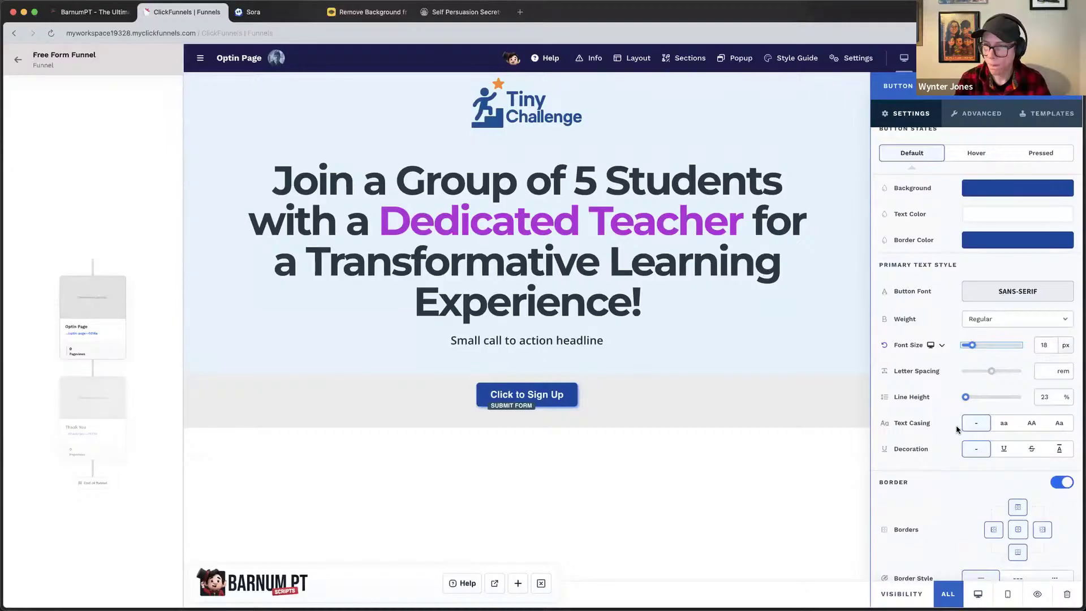
Set the sign-up button's side padding to 40 px and its vertical padding to 10 px.
scroll(956, 428, down, 8)
scroll(954, 424, up, 7)
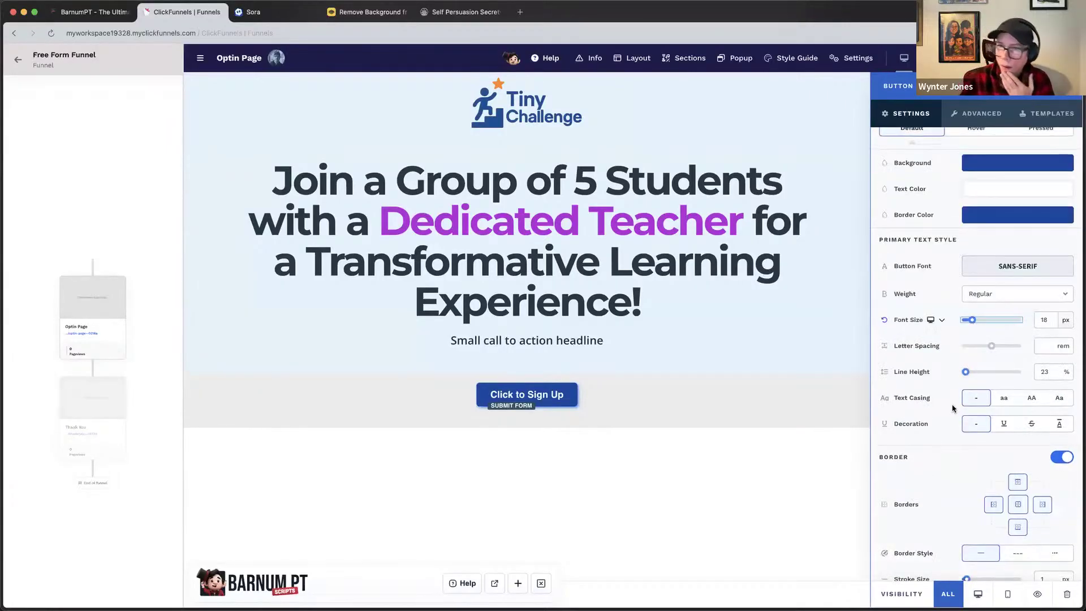
scroll(1002, 261, up, 11)
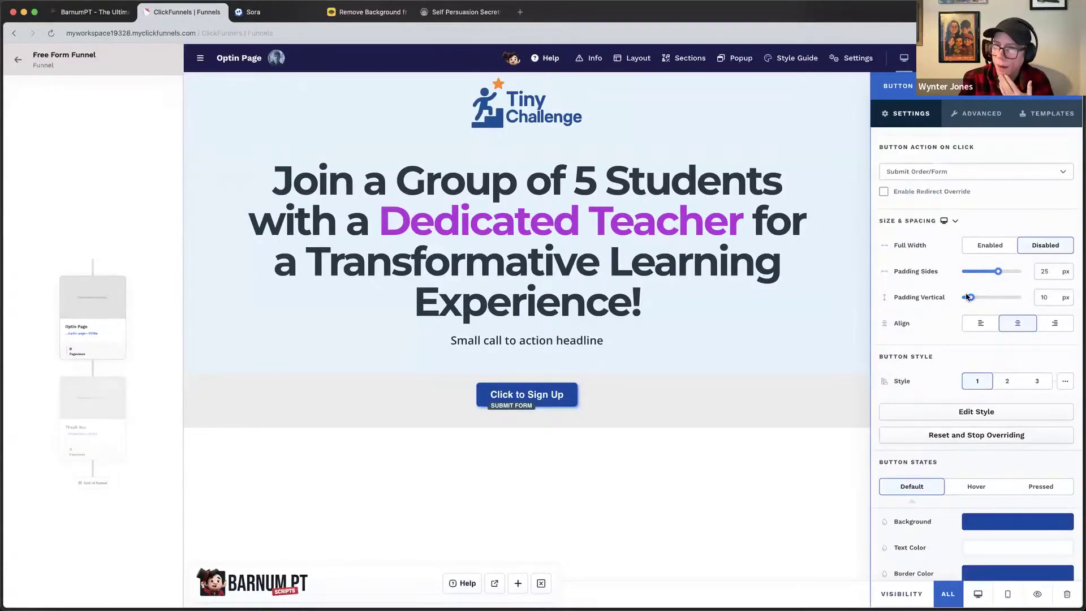
drag(972, 298, 1044, 264)
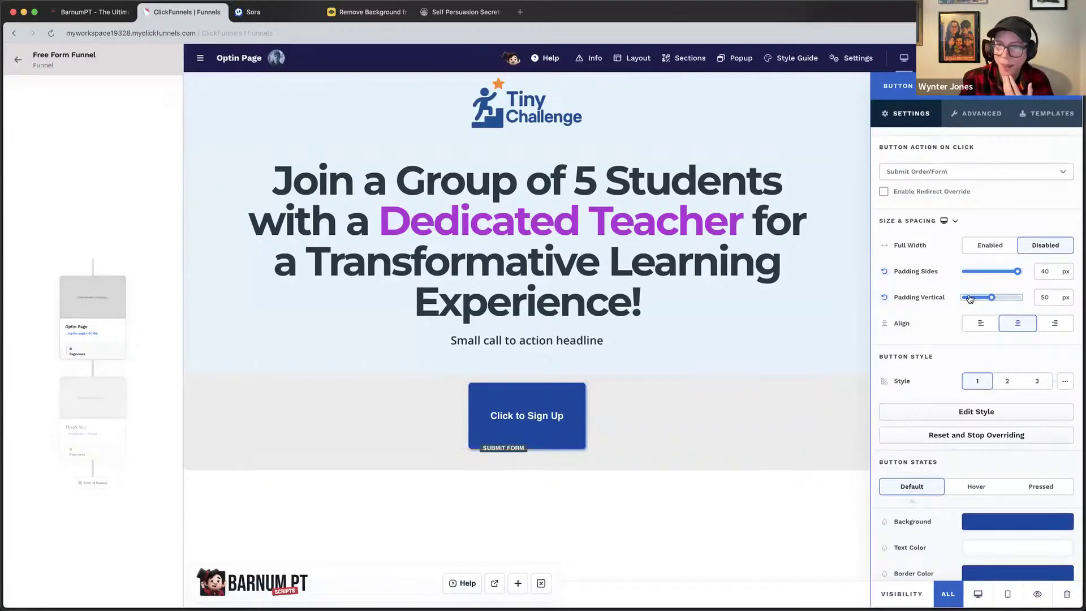
drag(991, 298, 970, 298)
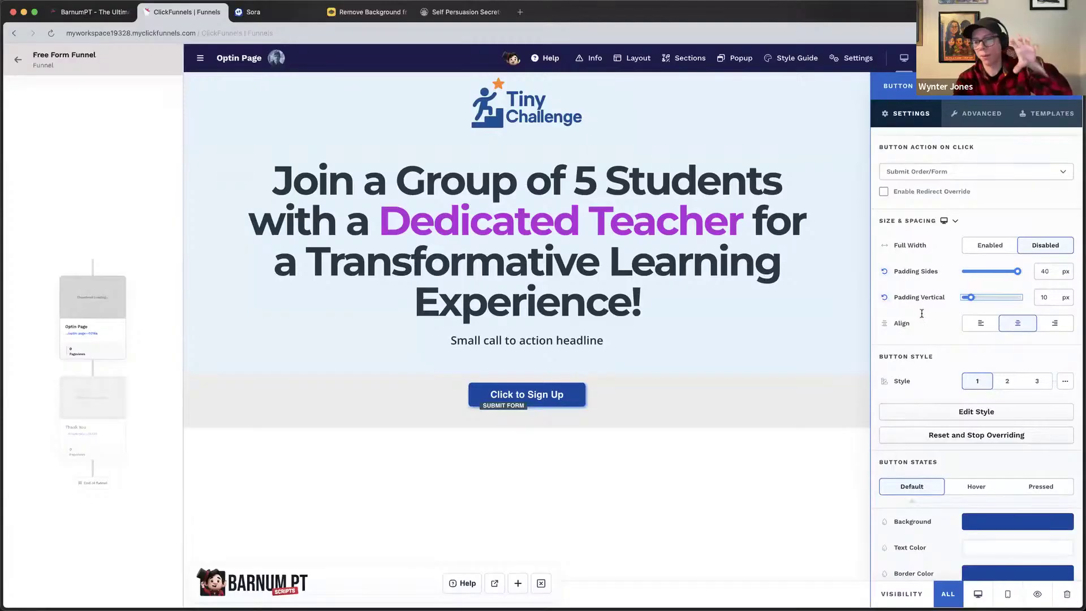
scroll(922, 308, down, 10)
scroll(919, 297, up, 2)
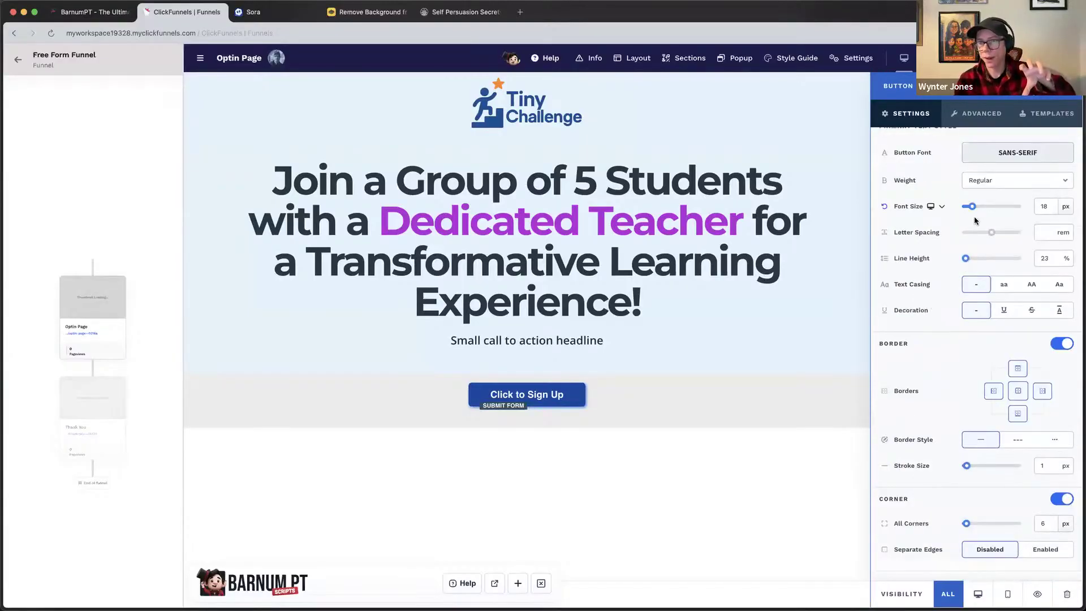
Set the "Click to Sign Up" button's font size to 40 px and its vertical padding to 30 px.
mouse_move(971, 208)
mouse_down()
mouse_move(1013, 217)
mouse_move(989, 210)
mouse_up()
scroll(987, 226, up, 8)
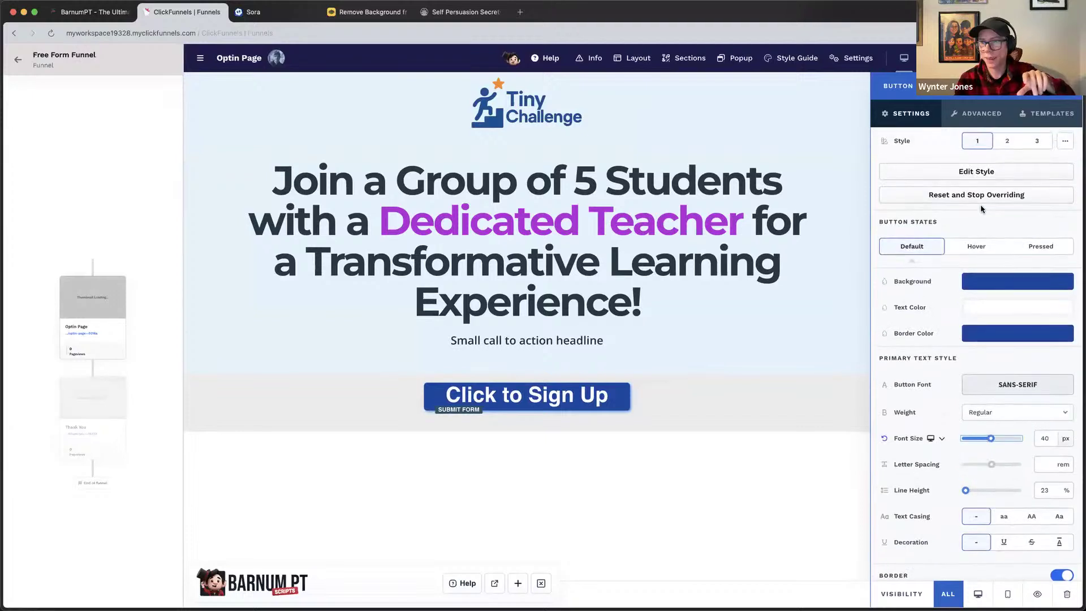
drag(970, 270, 981, 270)
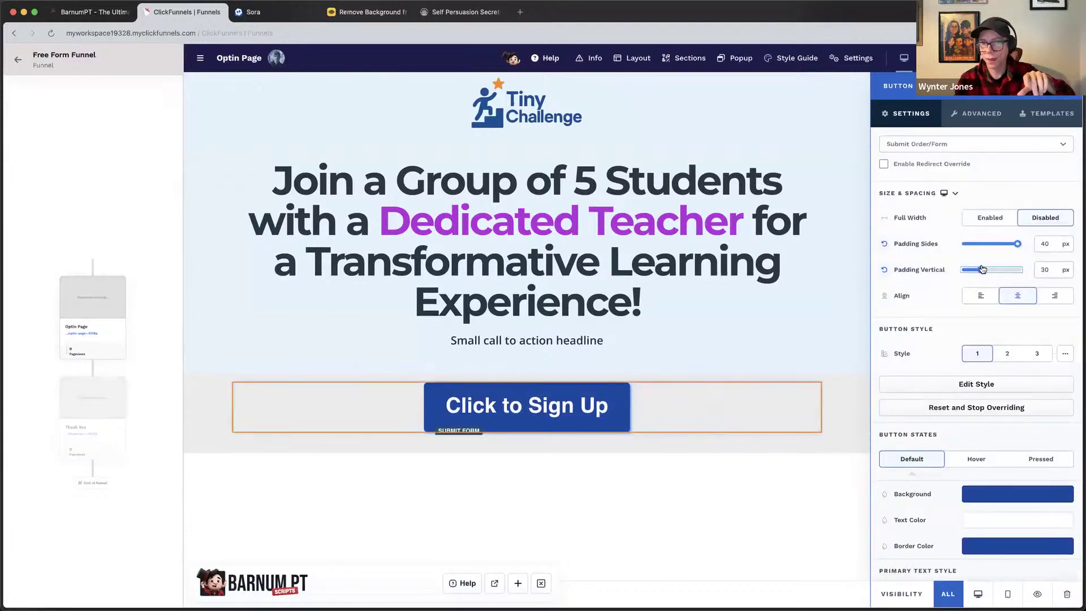
Set the sign-up button's top margin to -35 px so it overlaps the headline section above.
scroll(962, 193, up, 4)
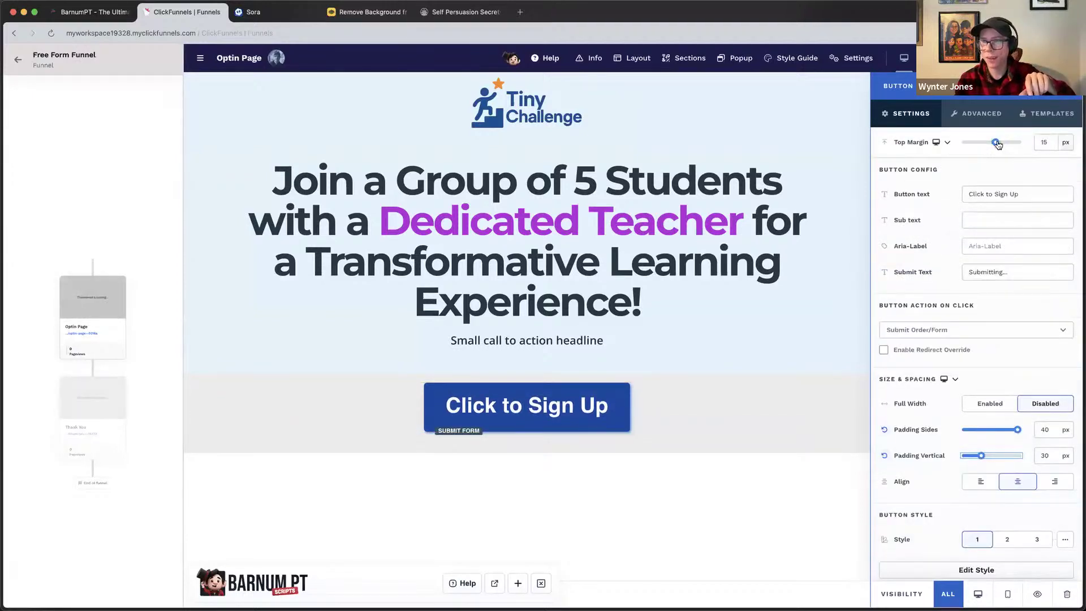
drag(998, 145, 984, 142)
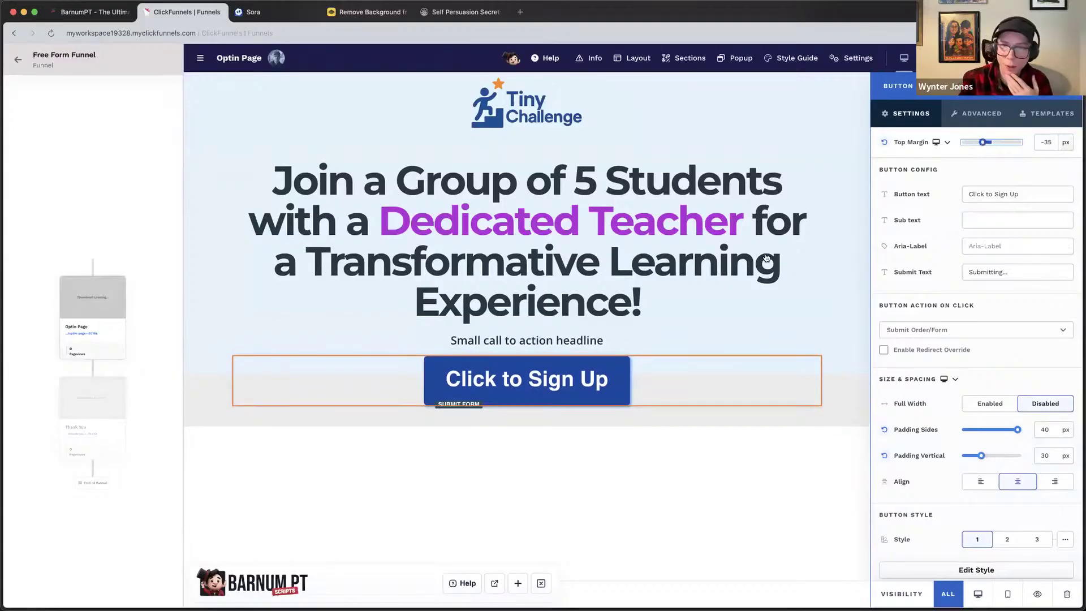
drag(768, 259, 999, 247)
click(1000, 245)
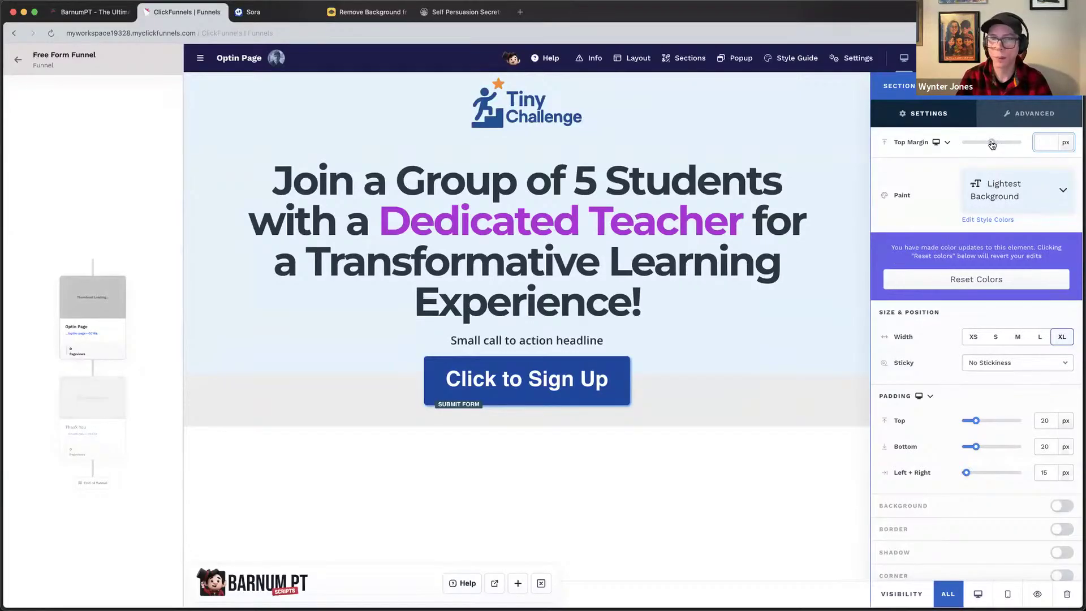
drag(991, 142, 992, 144)
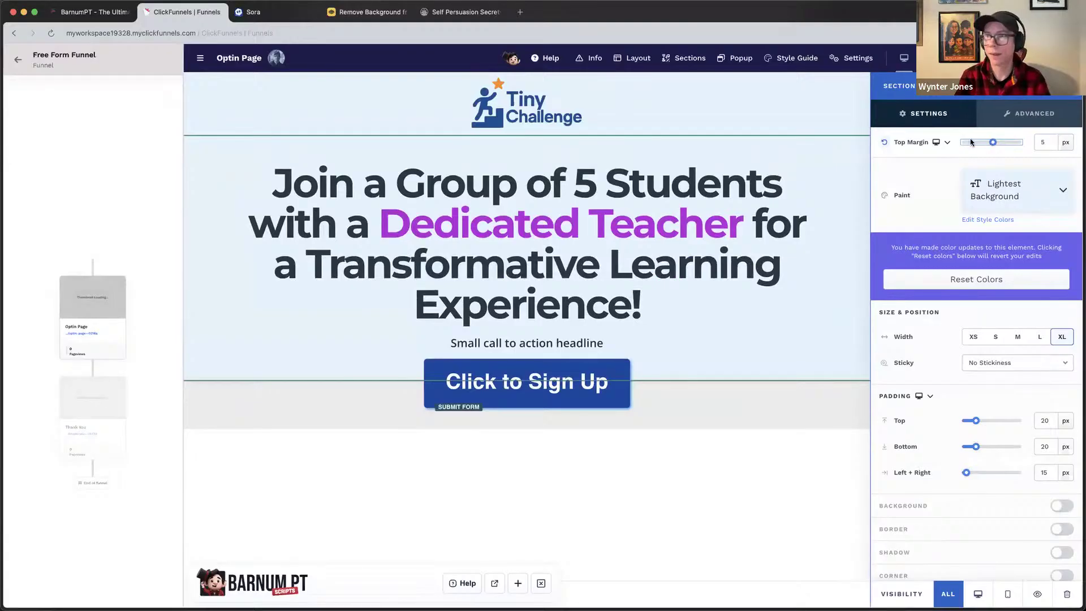
click(884, 142)
click(856, 392)
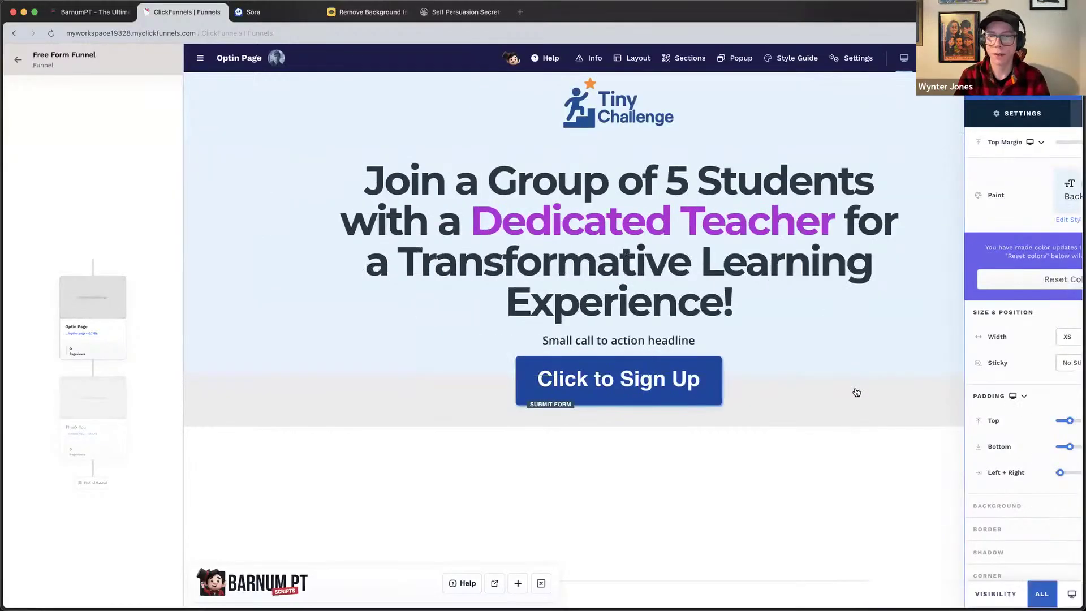
Set the bottom padding of the light blue headline section to 35 px.
click(1002, 333)
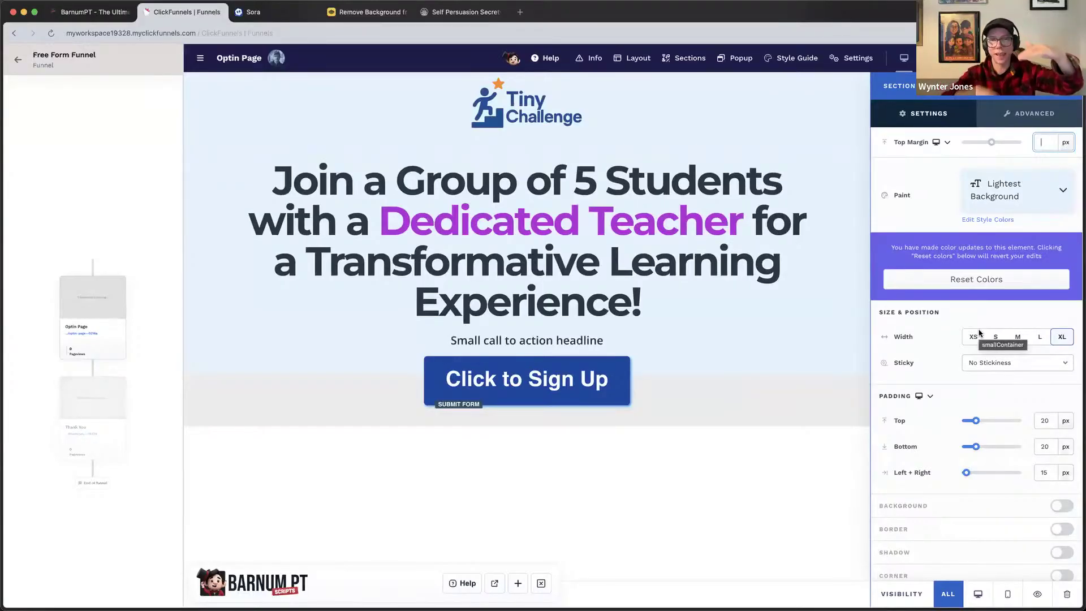
drag(976, 447, 984, 447)
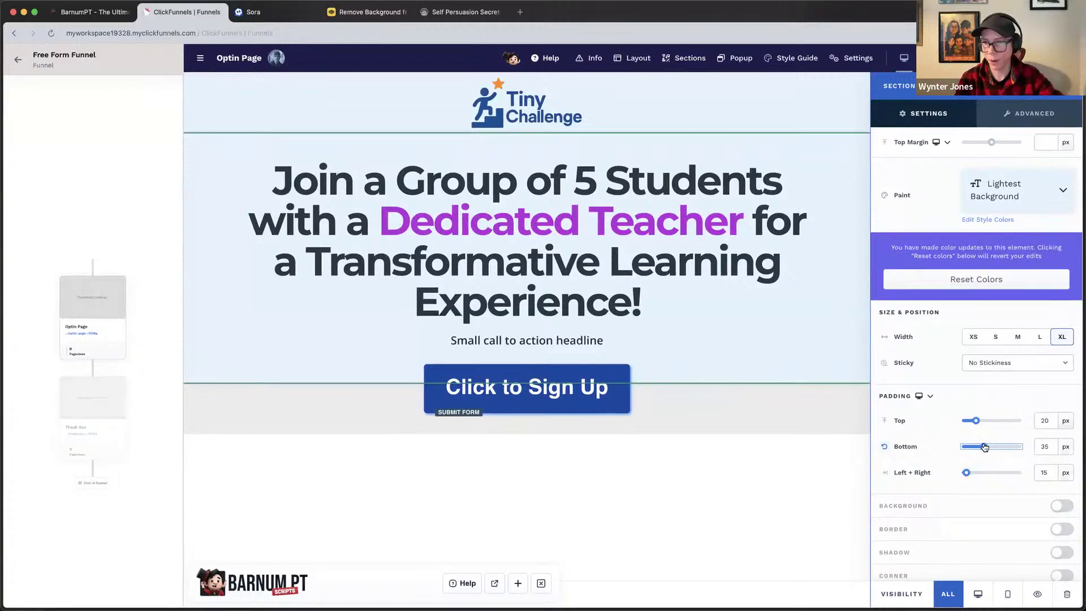
click(845, 409)
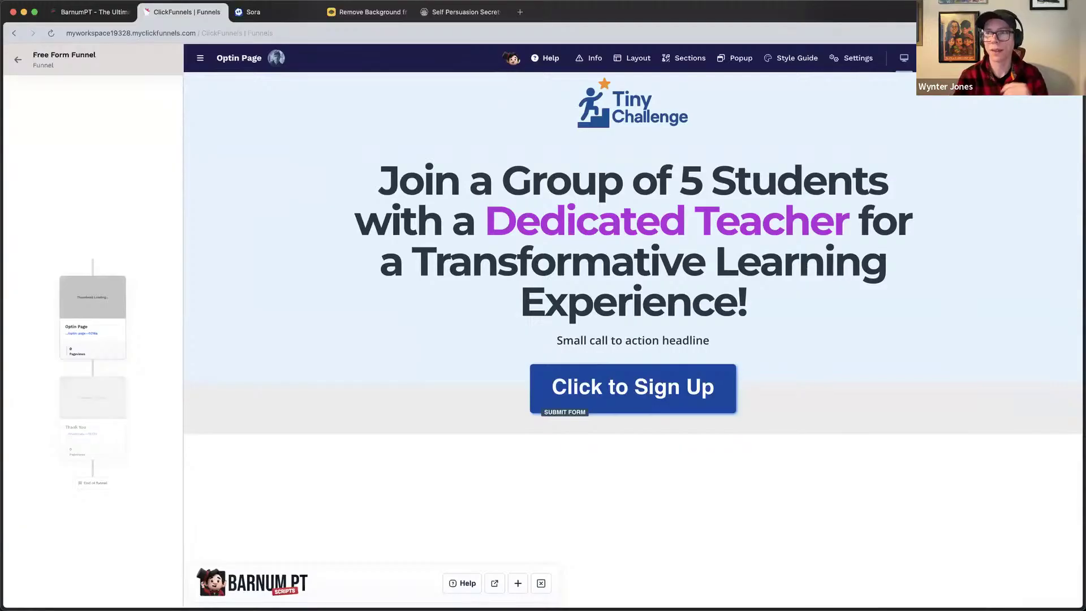
Change the background color of the section below the headline from the style guide's light blue to the custom solid color 5487b1.
click(977, 400)
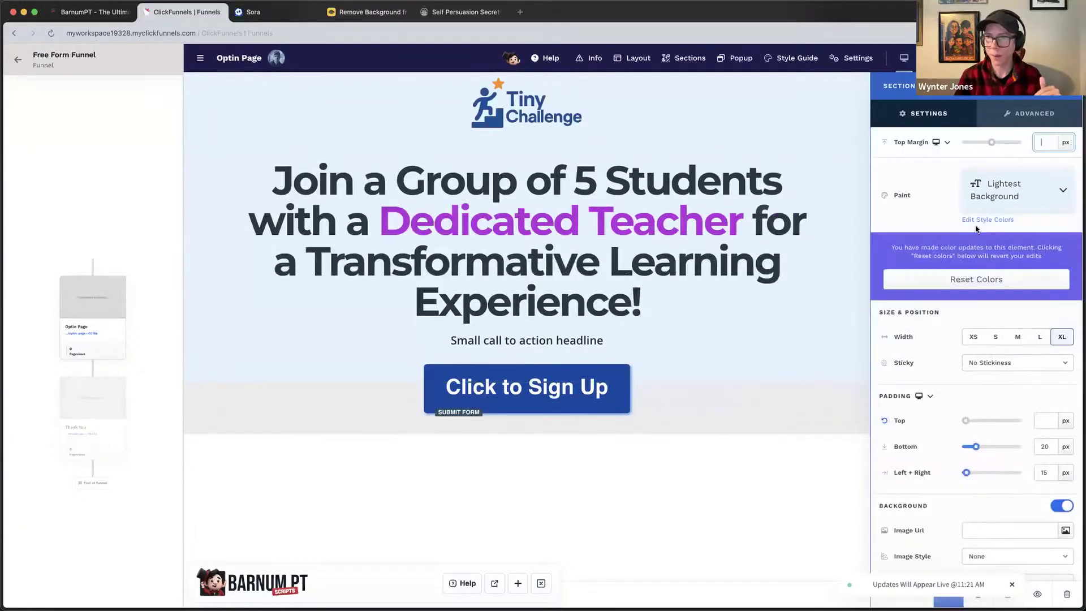
scroll(956, 418, down, 5)
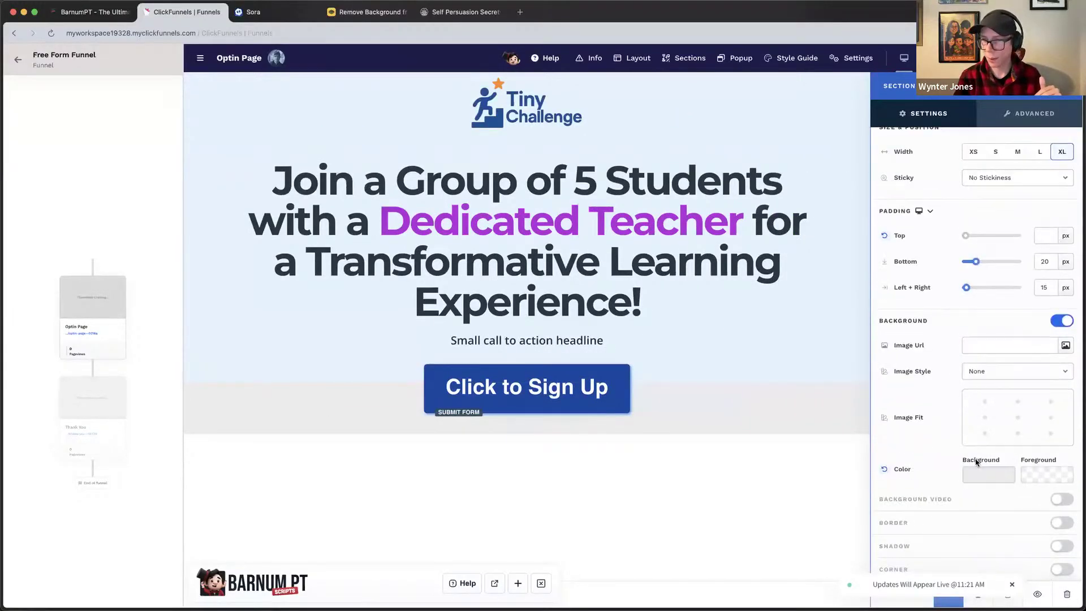
click(973, 471)
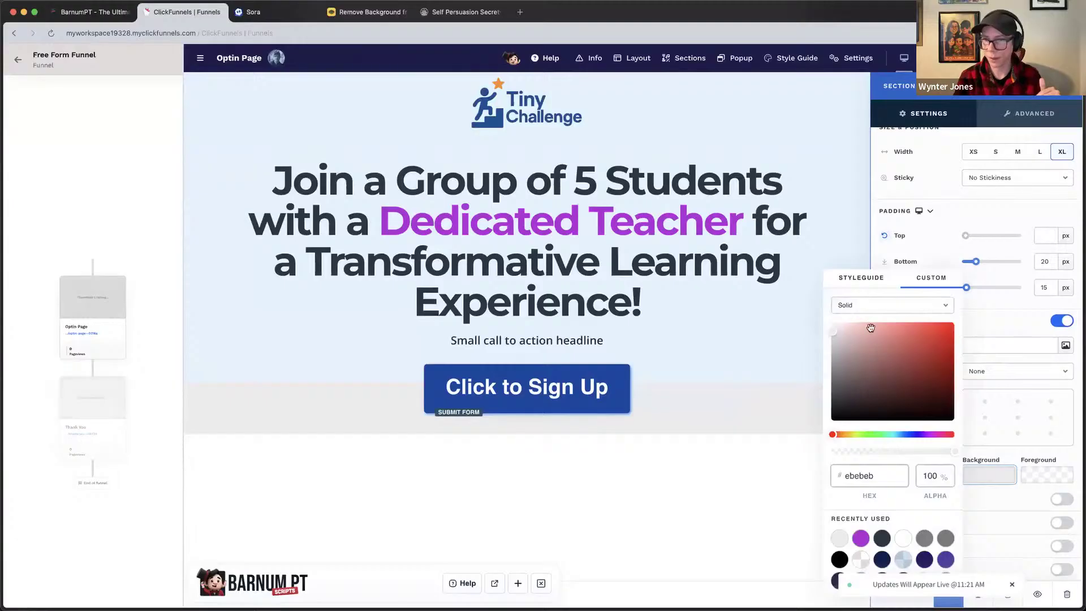
click(860, 278)
click(876, 468)
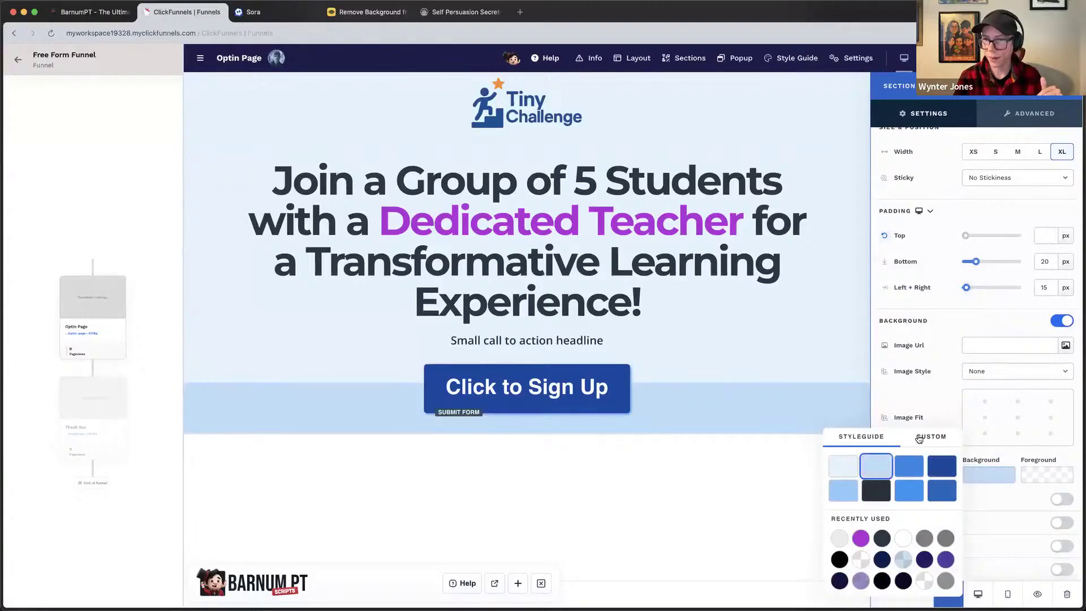
click(919, 438)
click(891, 348)
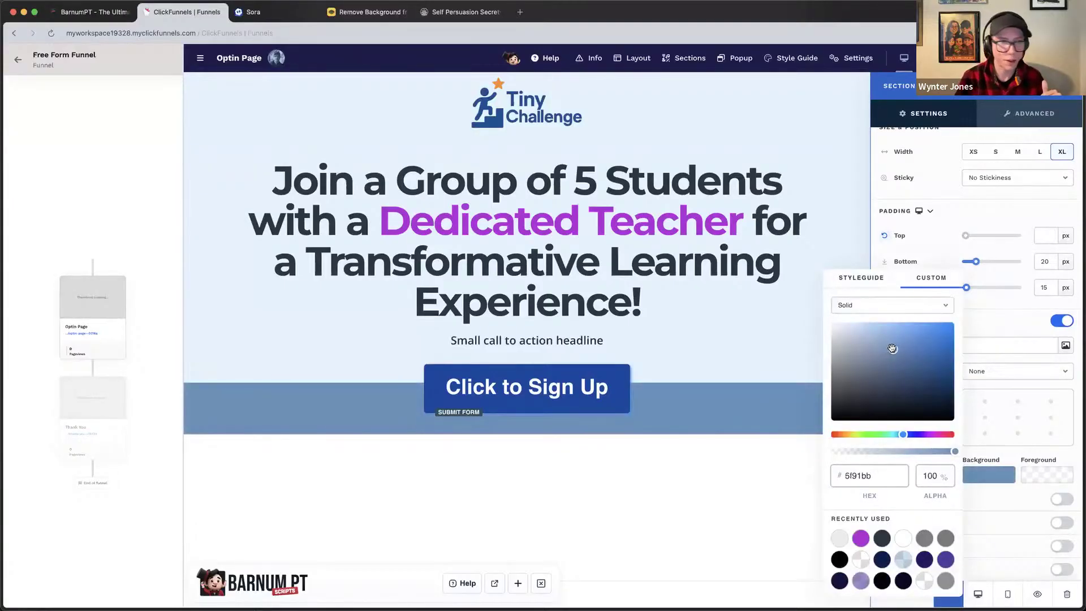
click(897, 353)
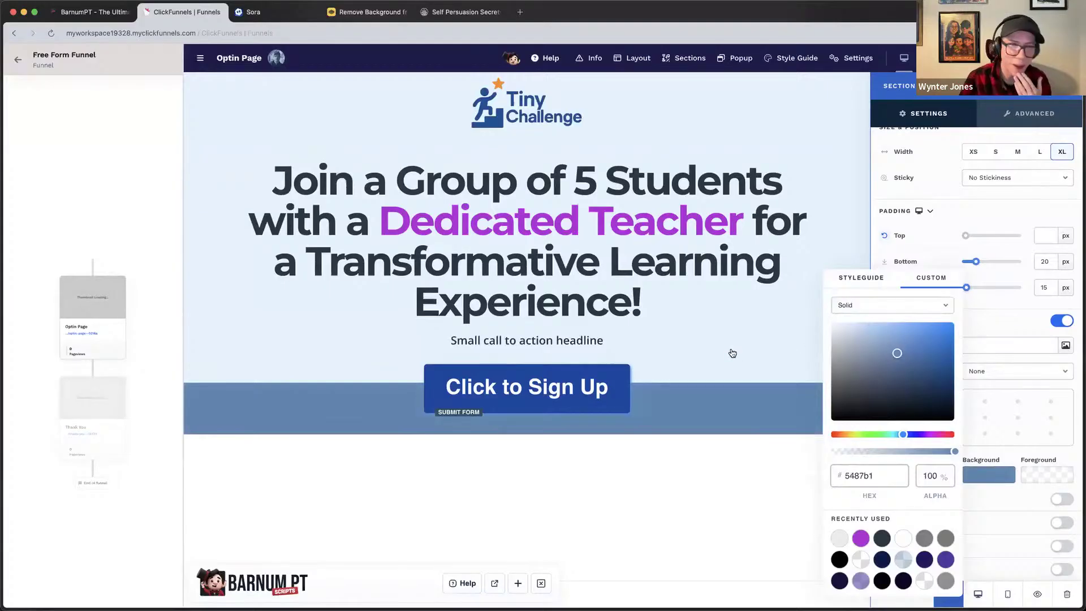
key(Escape)
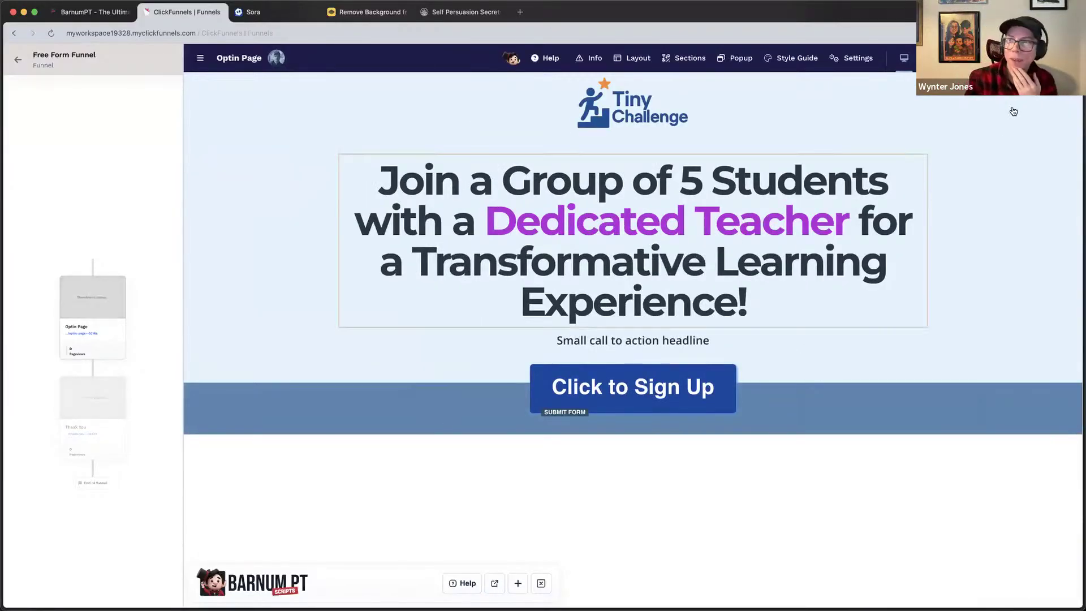
Ask the BarnumPT Copywriter Chat to "give me an curiousity based subheadline" and collapse the chat.
mouse_move(525, 604)
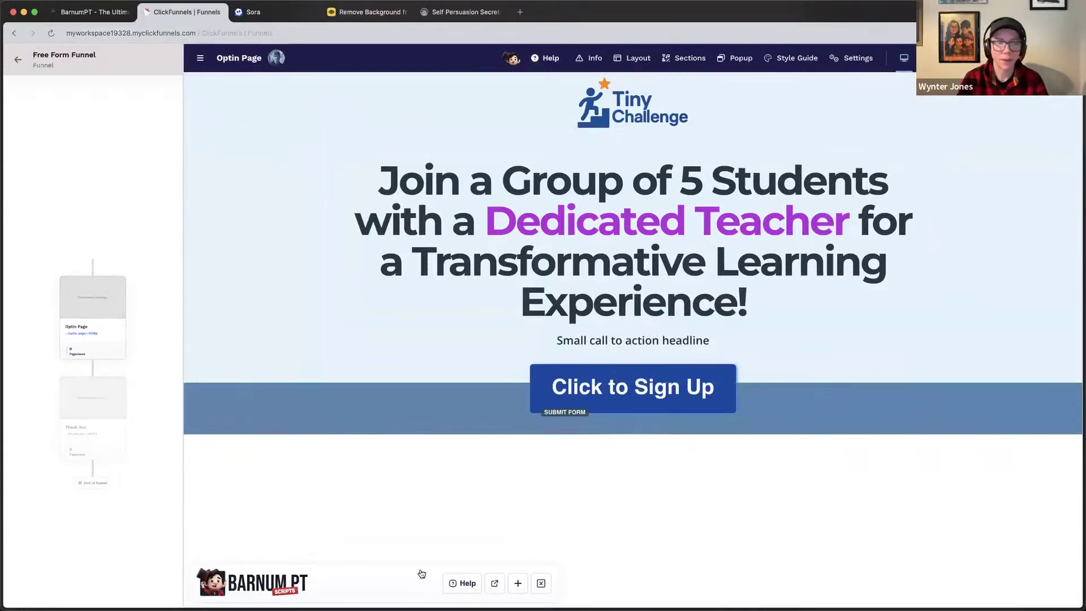
click(516, 586)
click(277, 547)
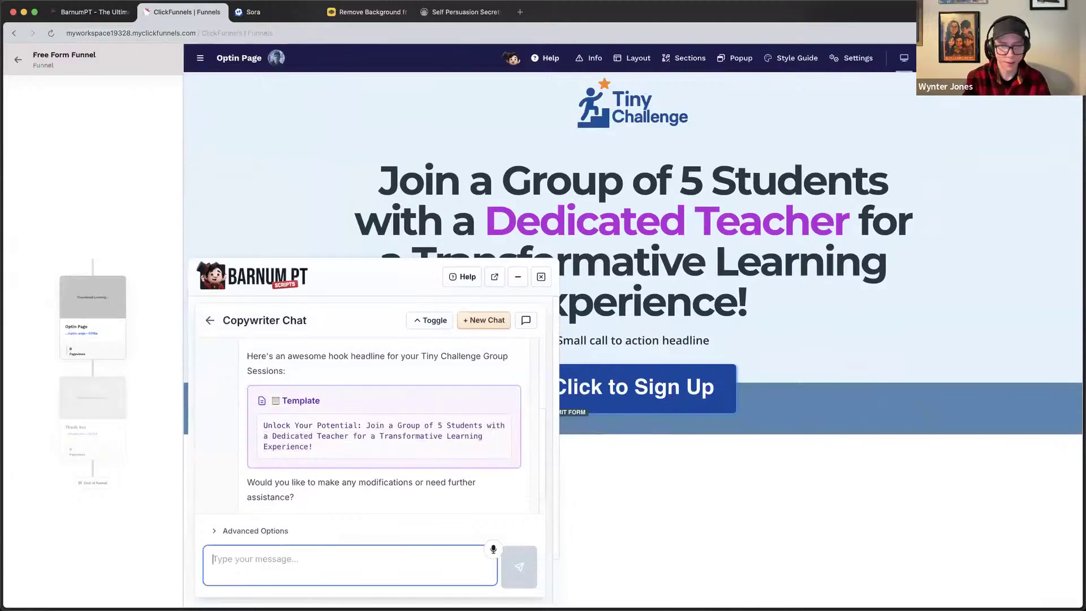
text(give )
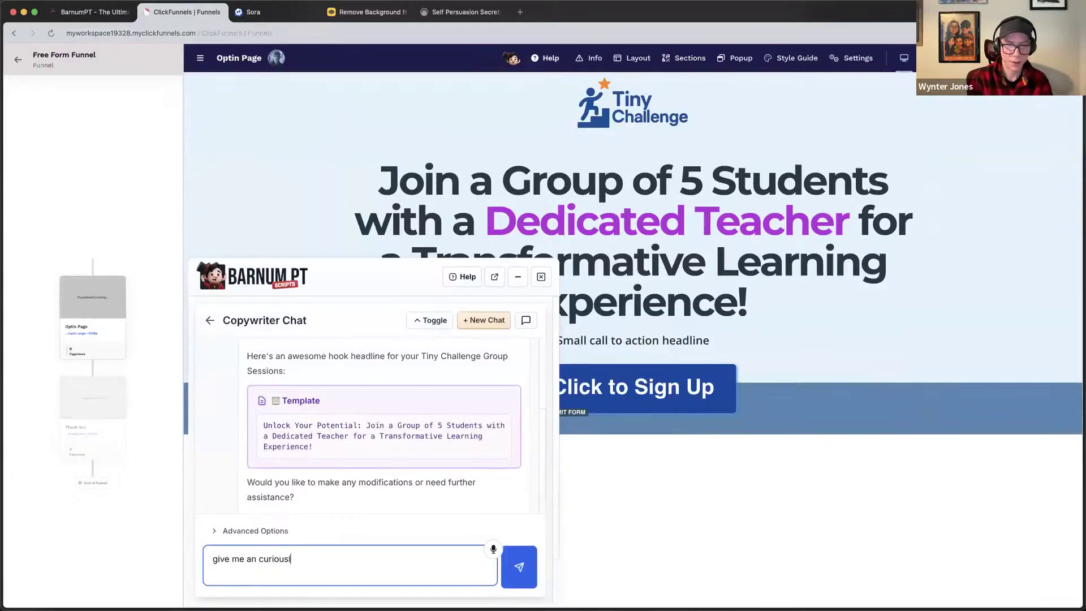
text(me an curiousity based subh)
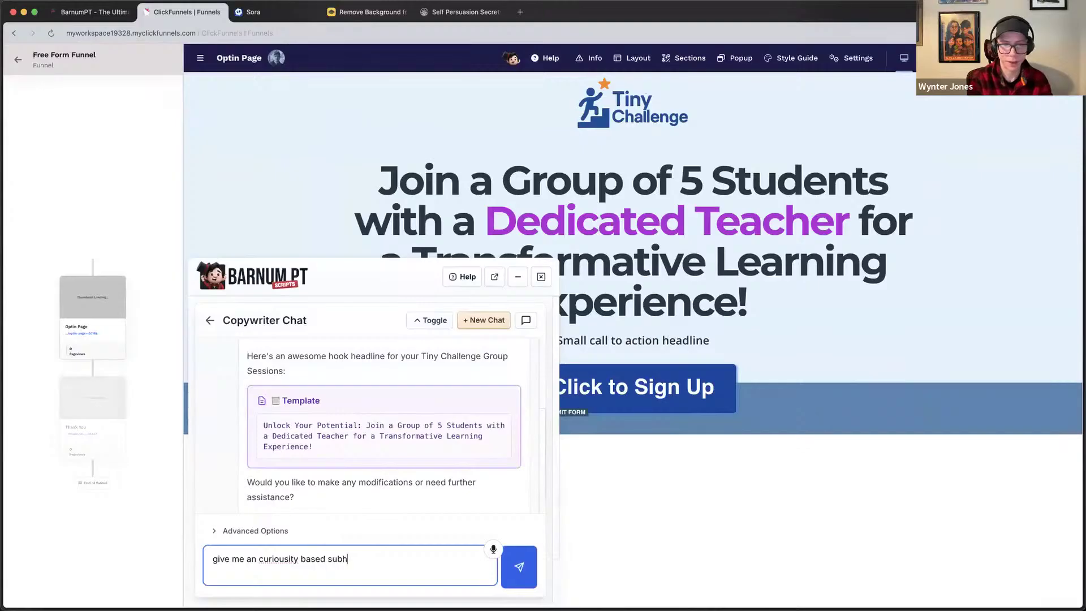
text(eadline)
key(Return)
click(510, 280)
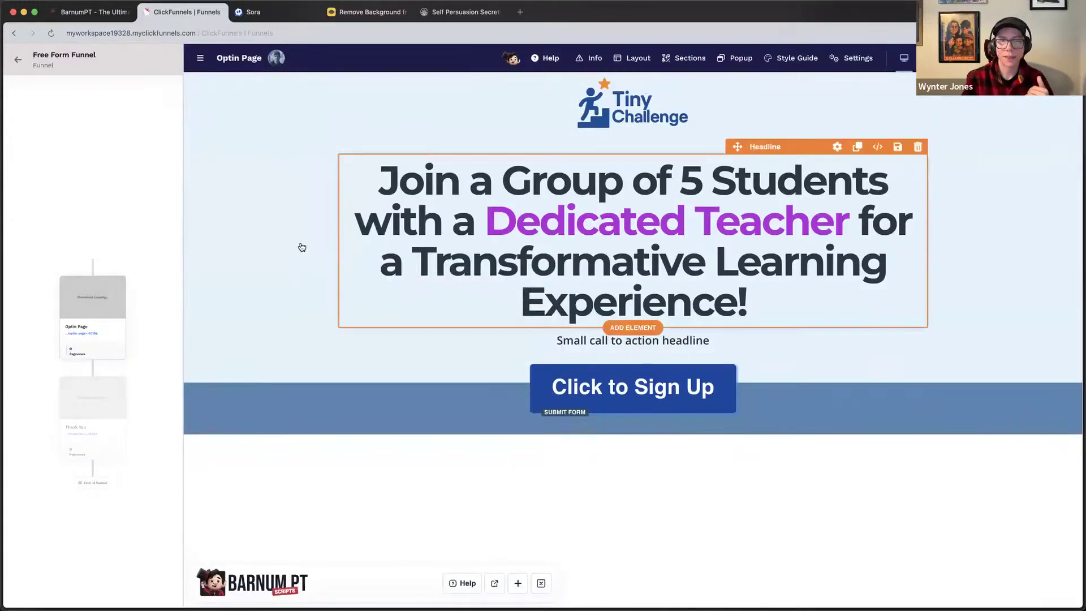
Switch to Sora and generate a 1:1 image with the prompt "subtle repeatingt pattern with blue and gold stars, very subtle".
click(253, 12)
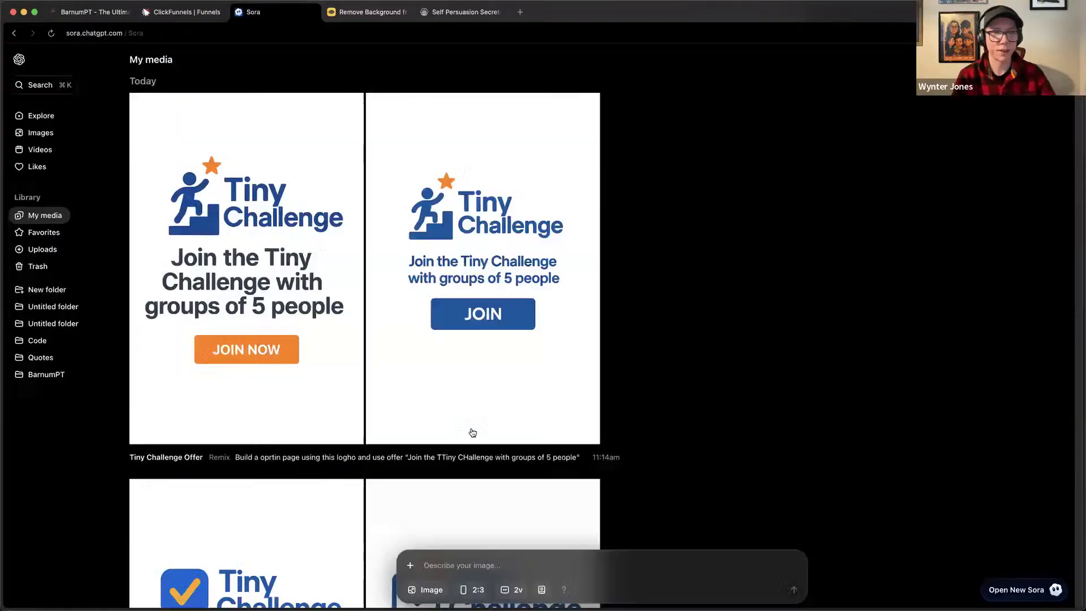
click(478, 589)
click(474, 531)
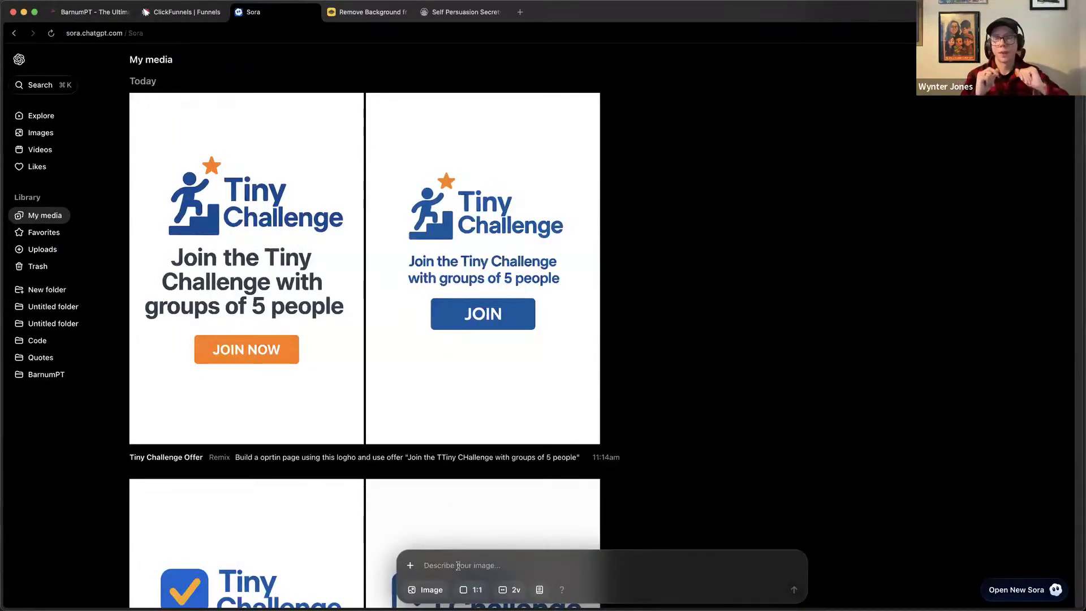
text(subt)
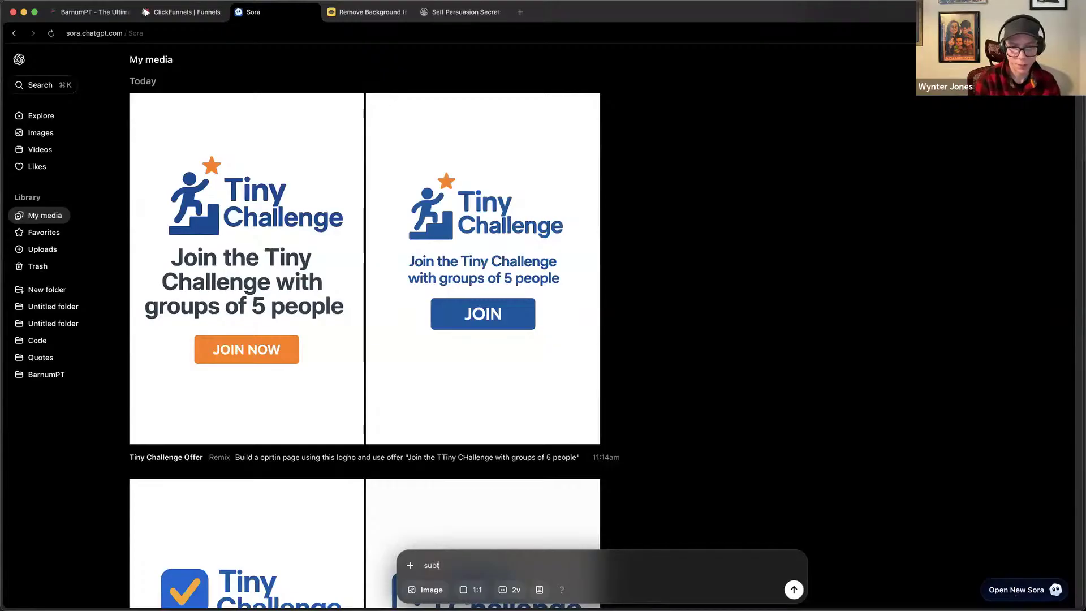
text(le repeatingt pattern)
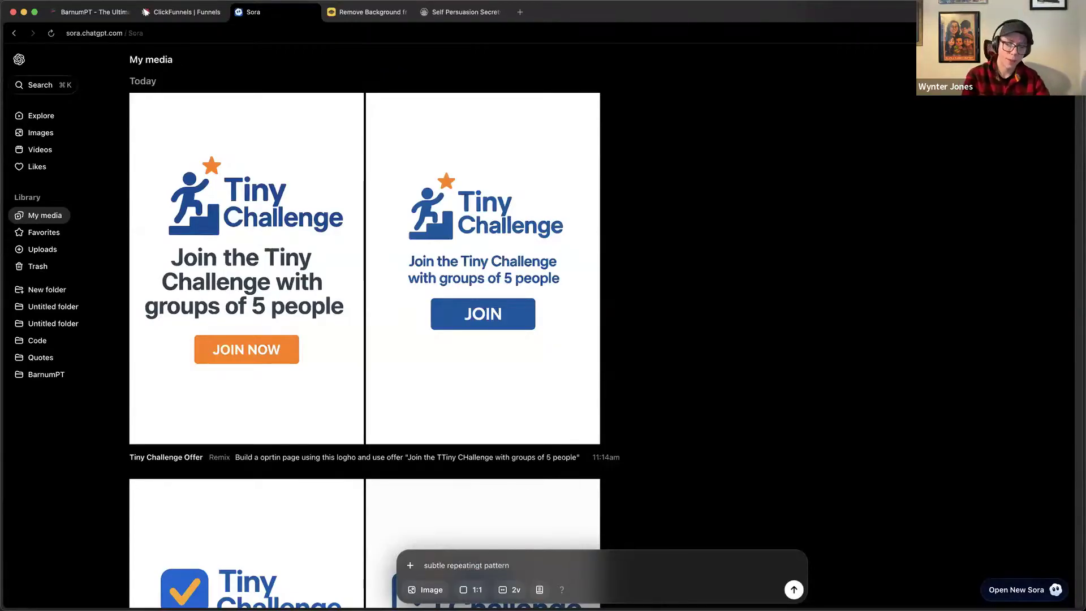
text( with blue and)
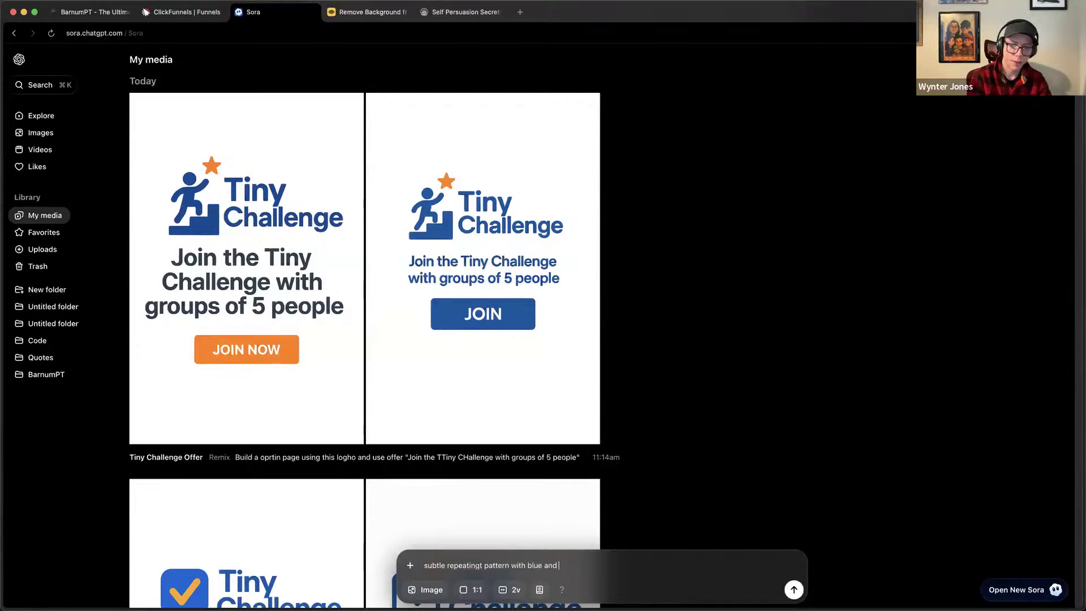
text(gold stars, very)
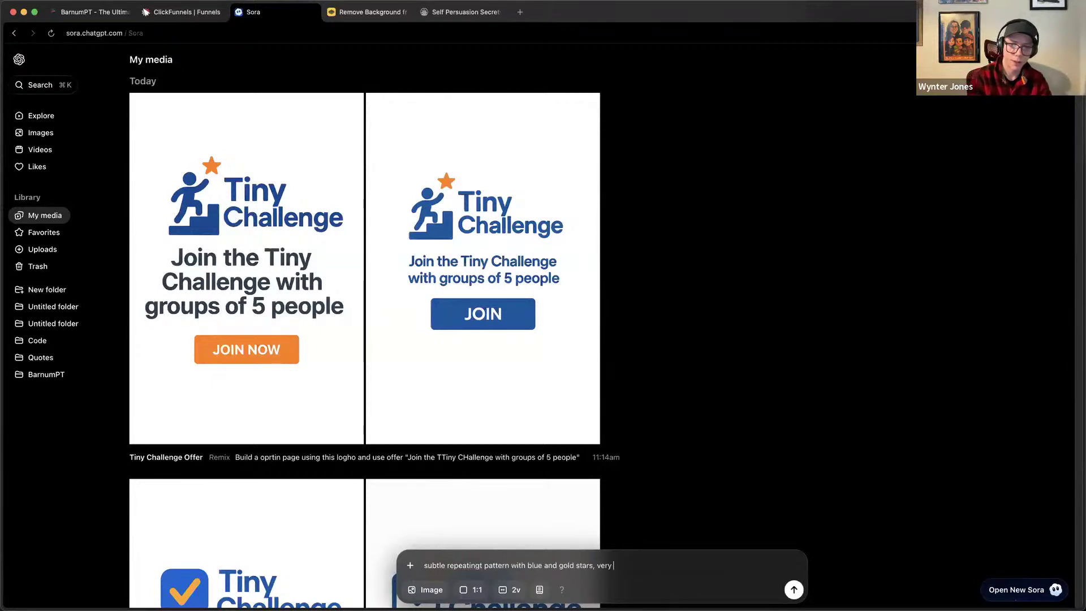
text( subtle)
key(Return)
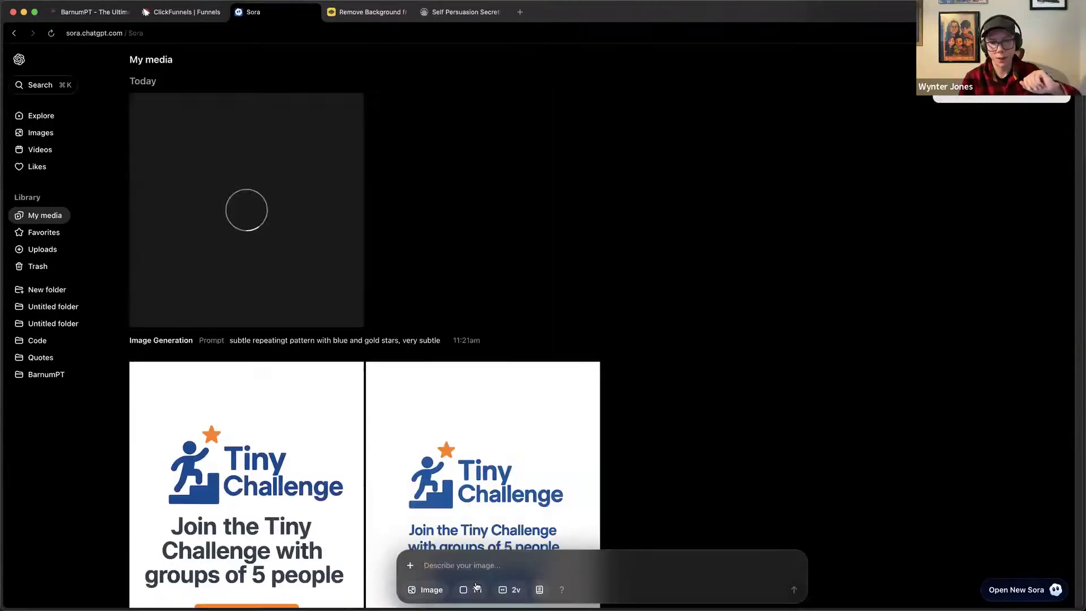
Generate a 3:2 image with the prompt "pastel section background in nice subtle way using light blue".
click(477, 588)
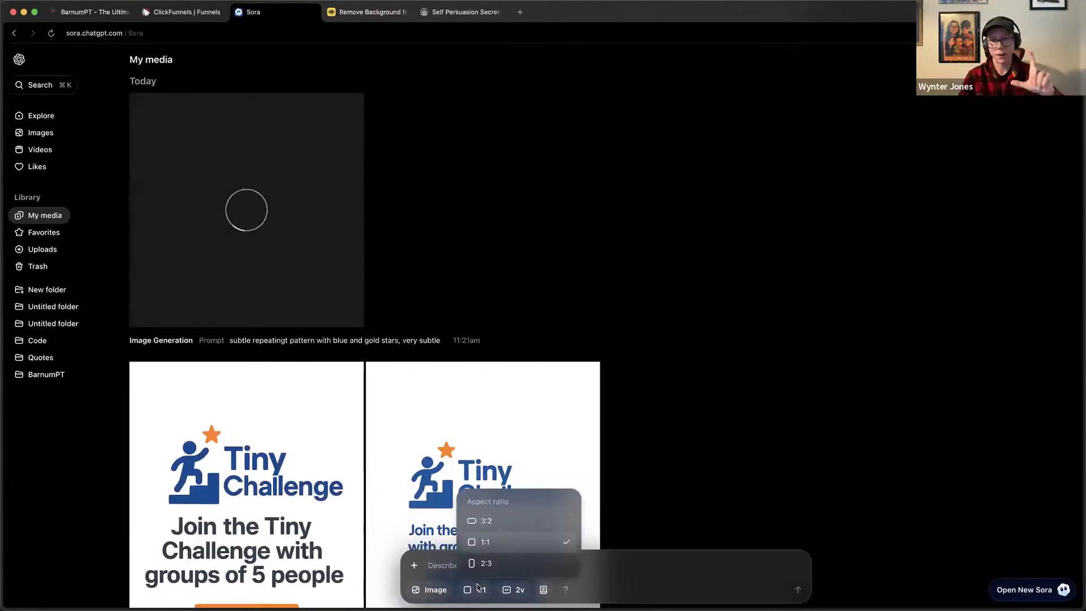
click(500, 529)
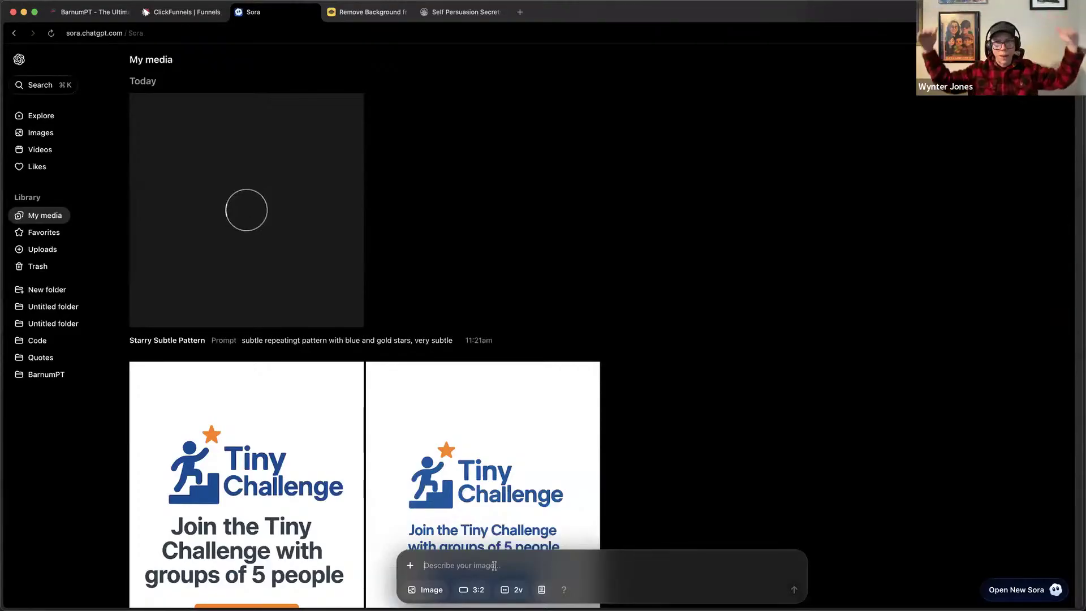
text(past)
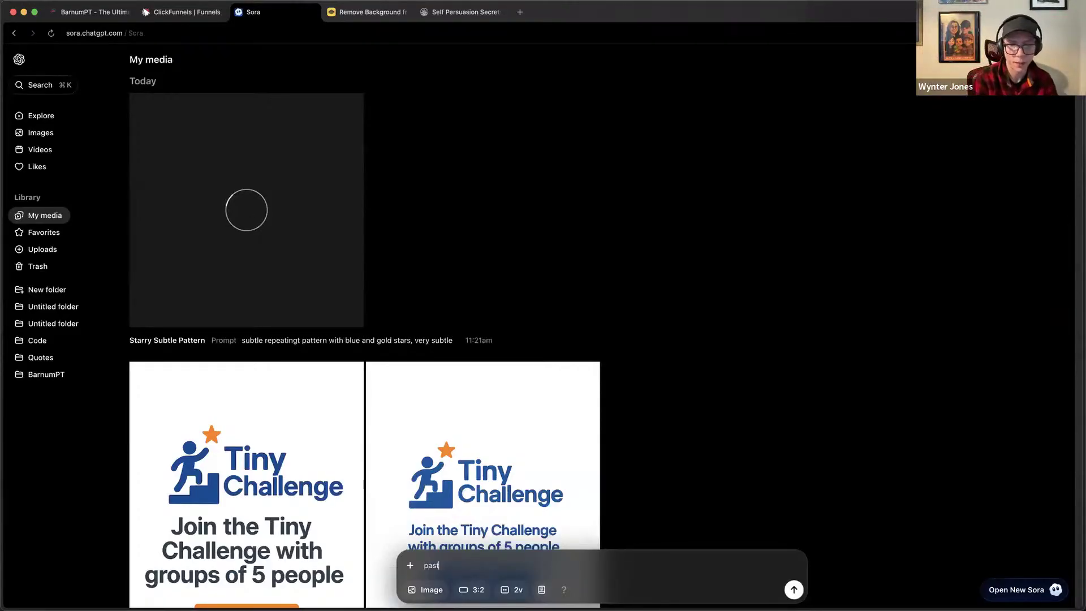
text(el s)
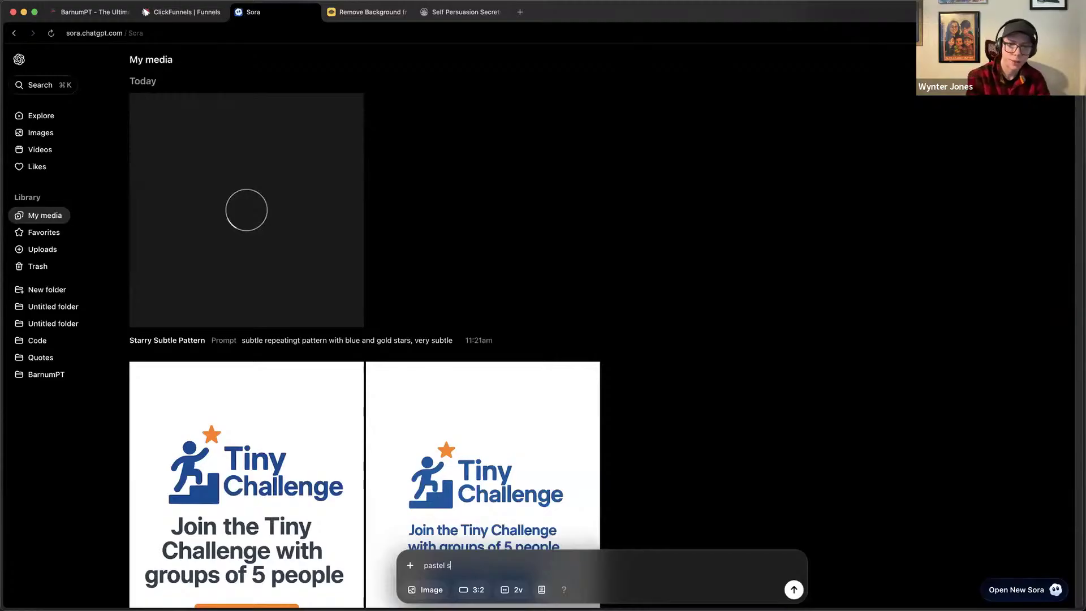
text(ection background)
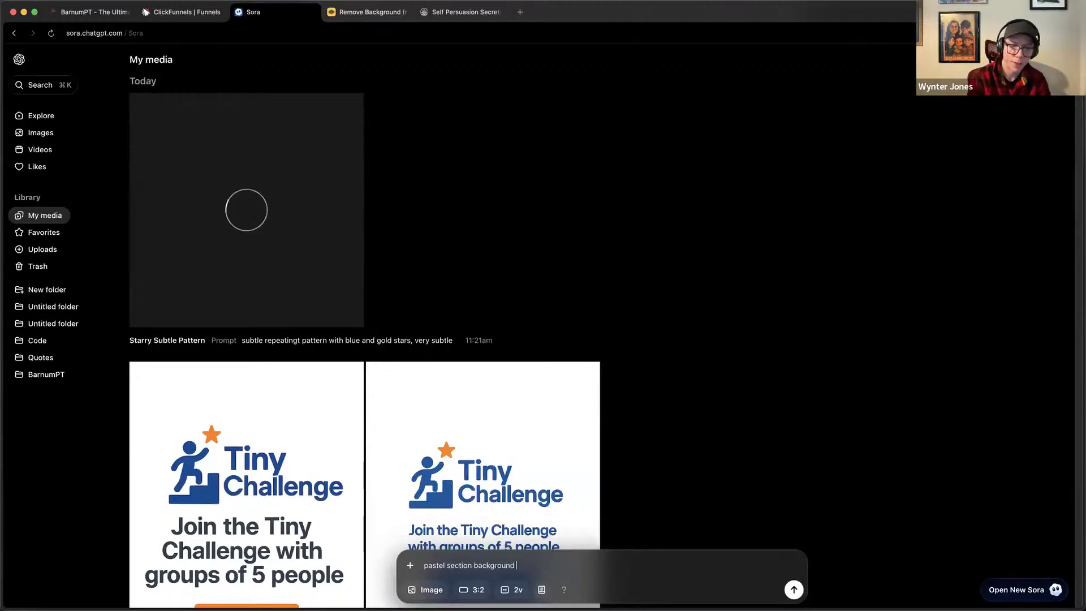
text( in nice subt)
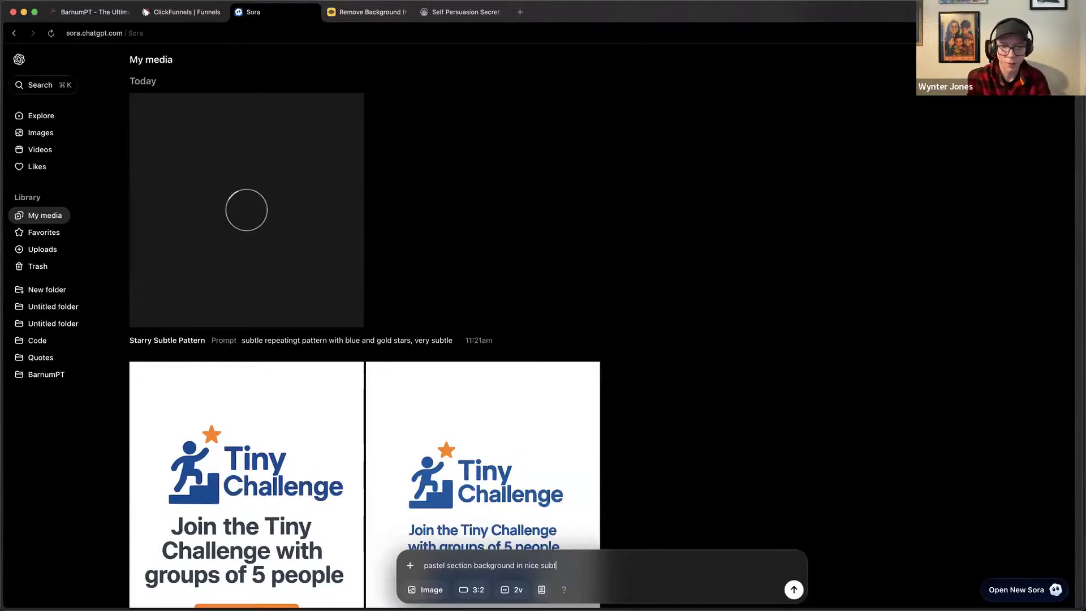
text(le way using ligh)
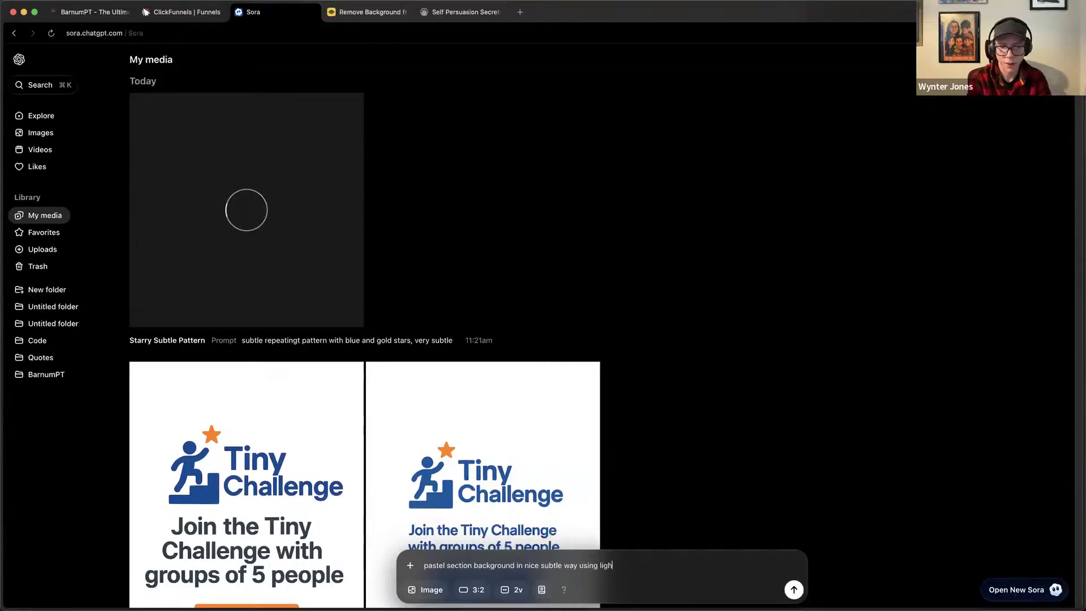
text(t blue)
key(Return)
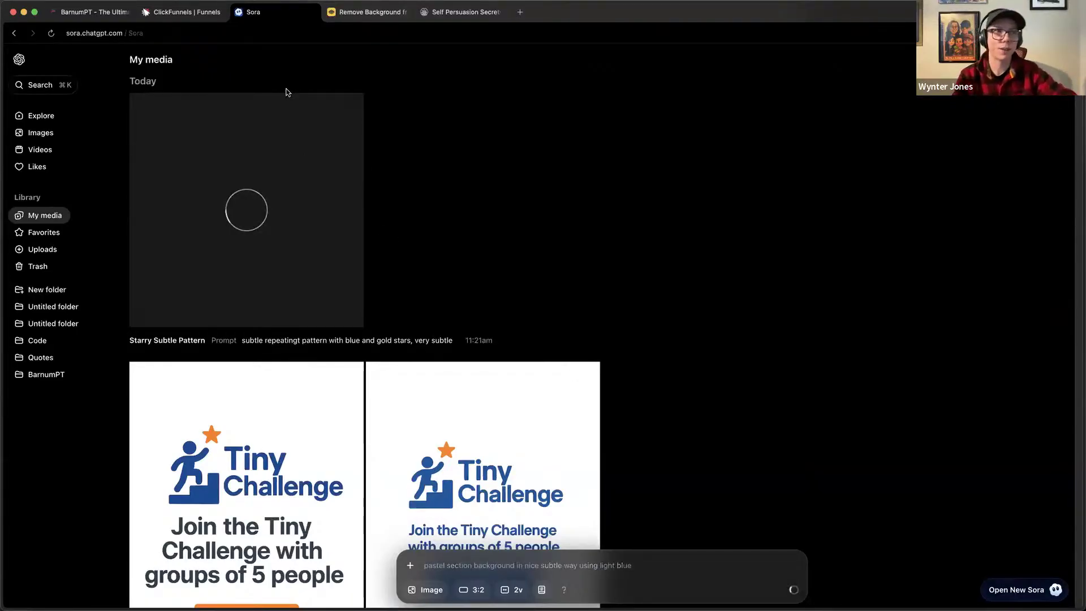
Switch to ClickFunnels and enable a custom background on the logo section, keeping it solid white ffffff.
click(189, 13)
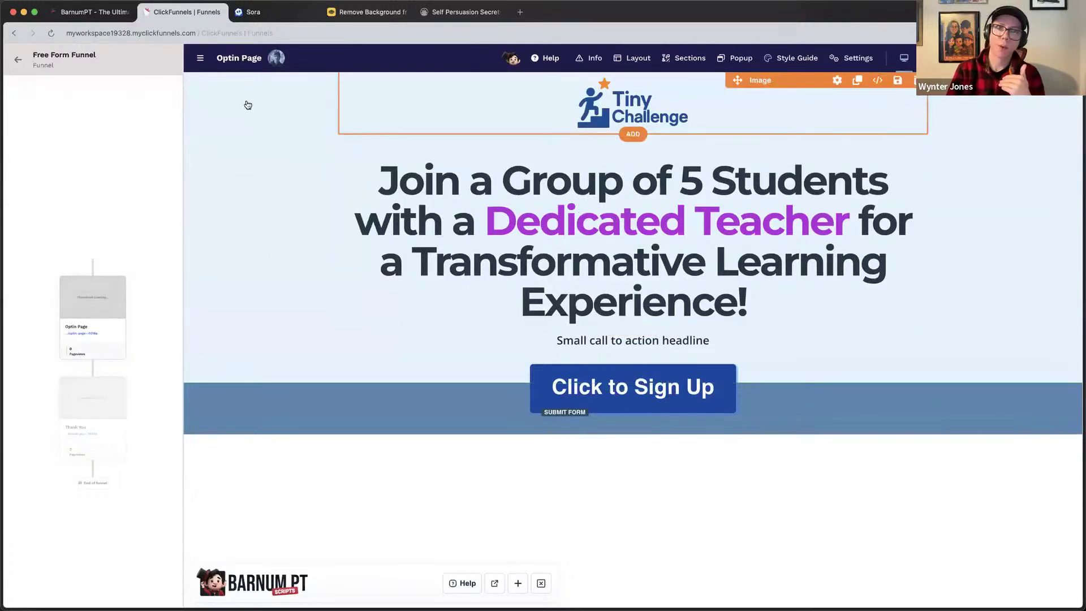
click(316, 110)
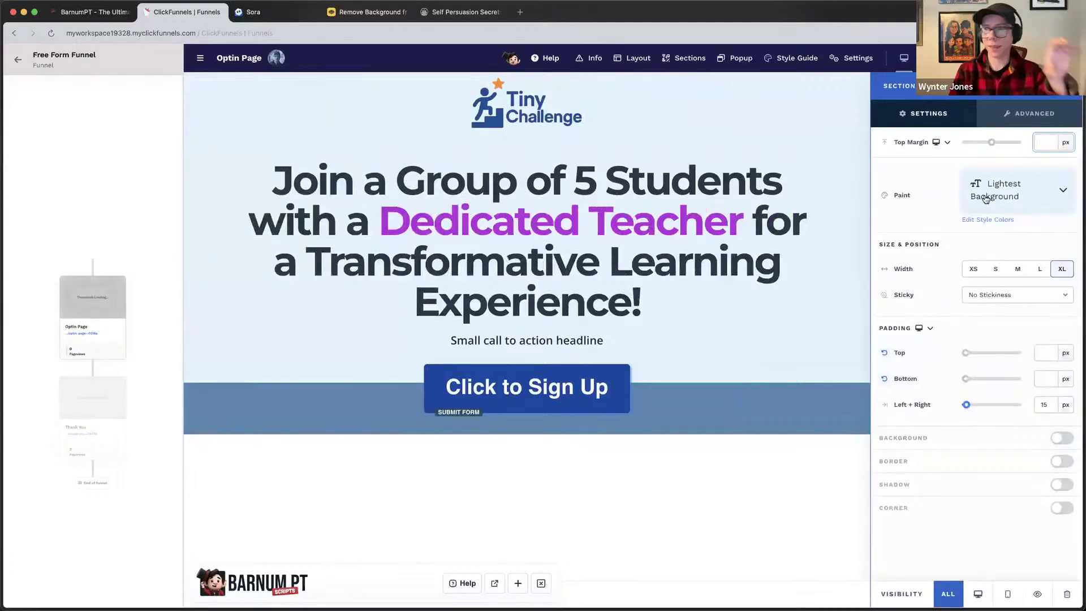
click(1061, 437)
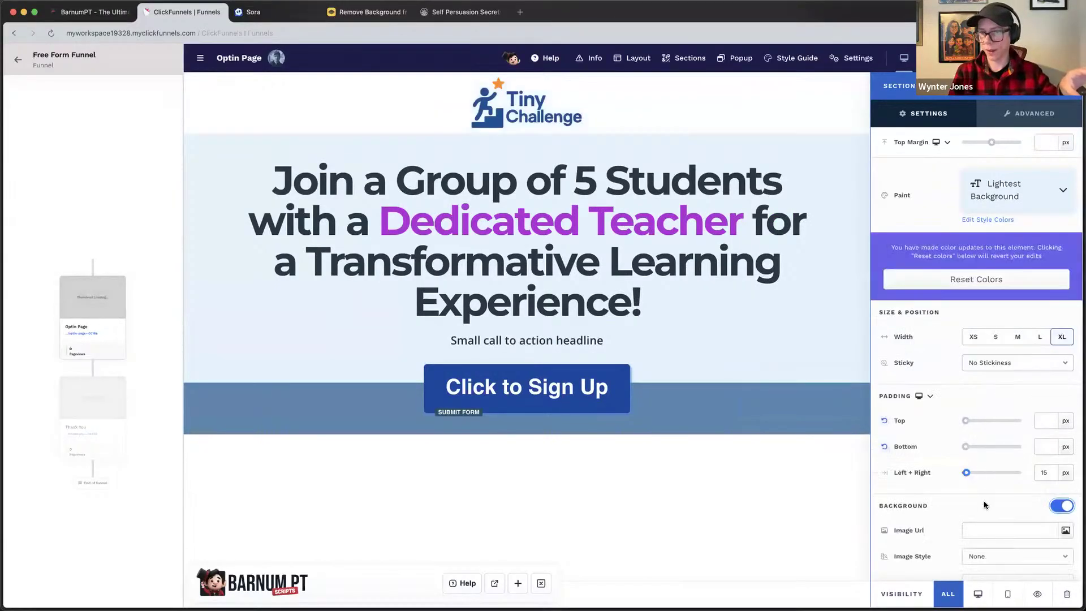
scroll(978, 498, down, 3)
click(986, 475)
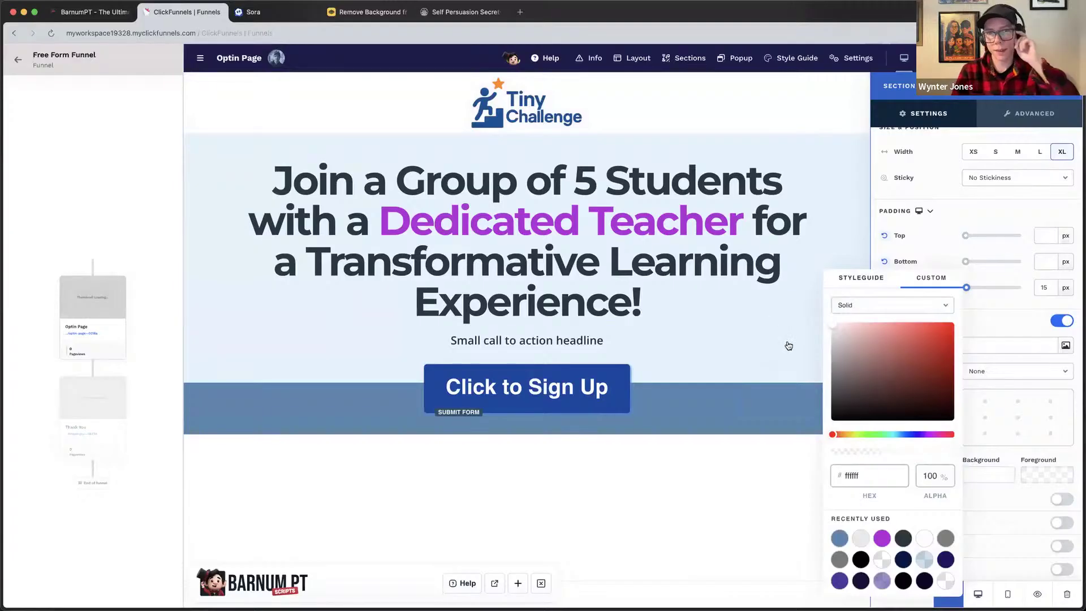
key(Escape)
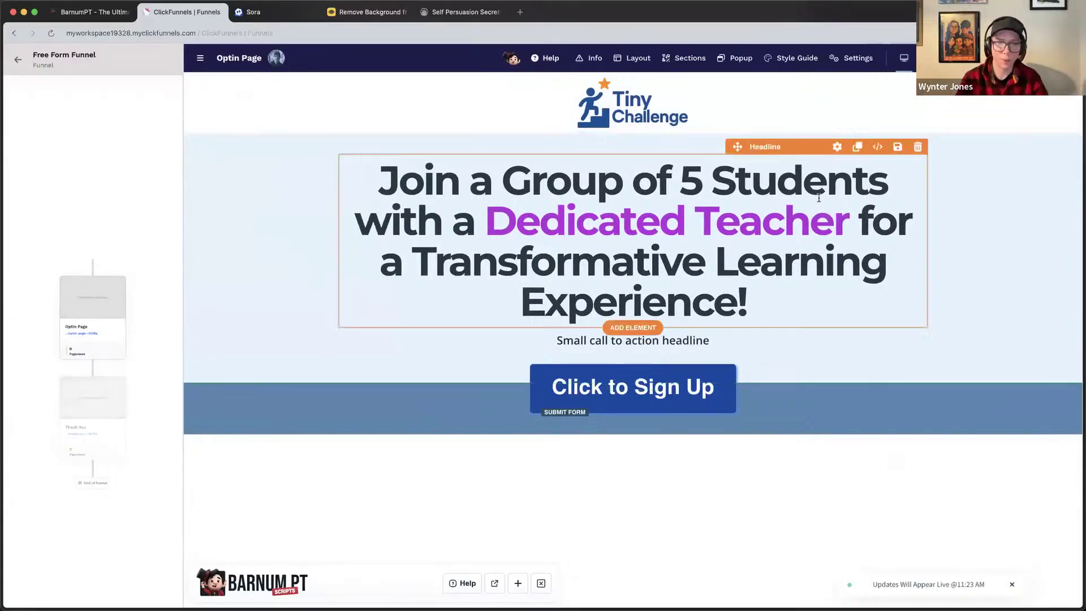
Replace the subheadline with the Copywriter Chat text "Discover the power of focused group learning with just 5 students and 1 dedicated teacher!".
click(518, 583)
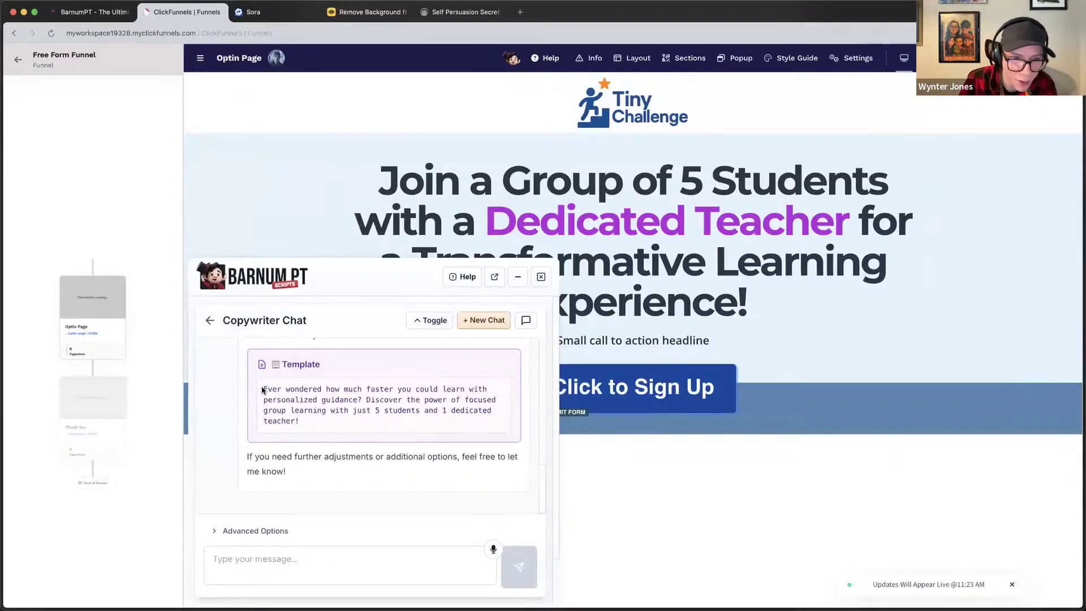
drag(263, 389, 372, 422)
key(super+c)
click(364, 396)
click(518, 277)
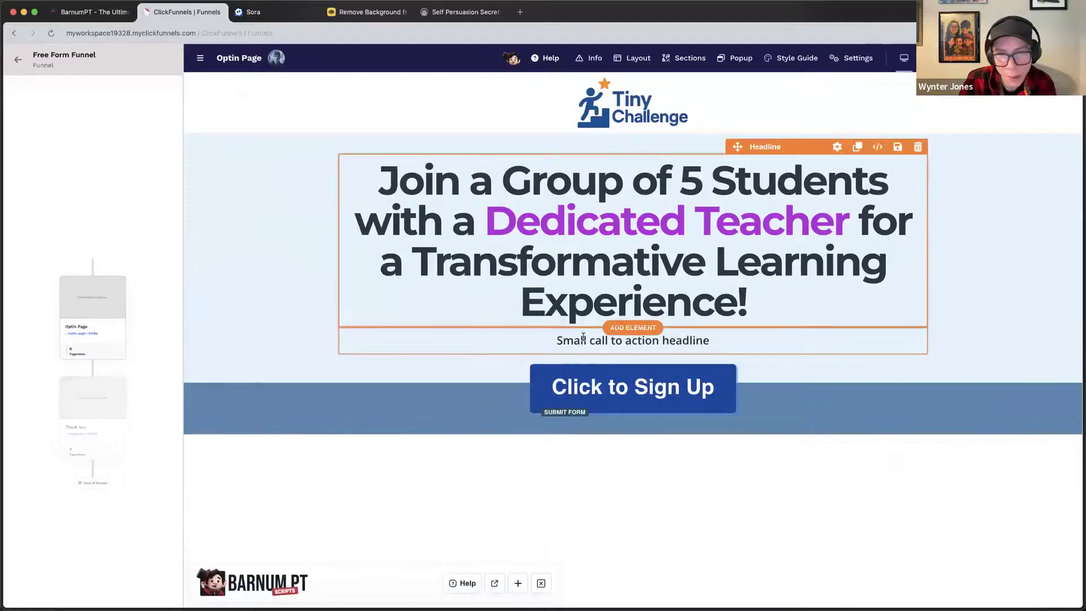
triple_click(583, 337)
key(super+v)
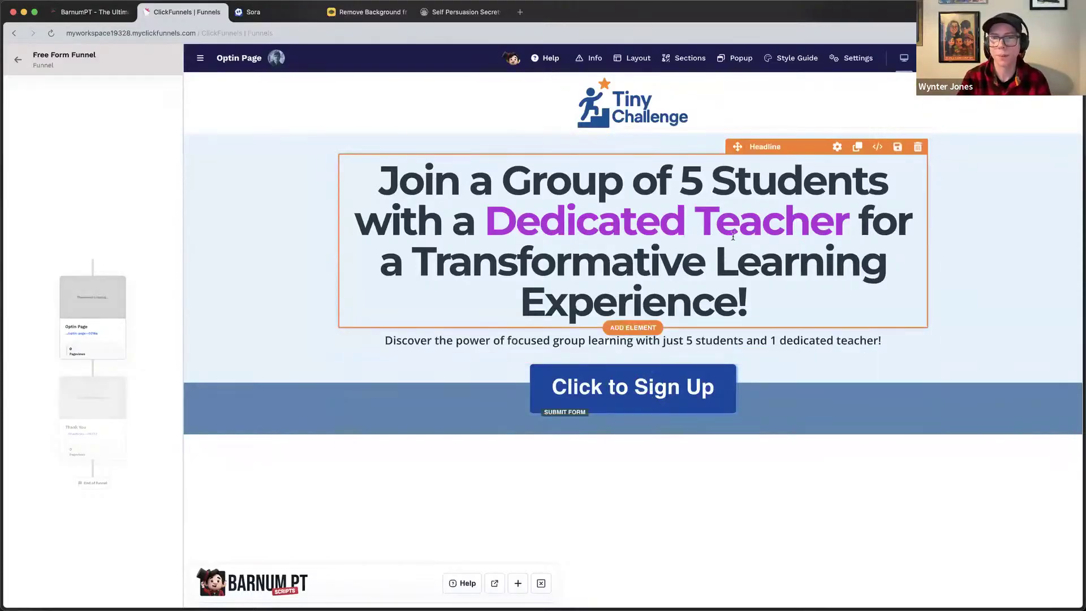
Collapse the funnel overview and add a solid 1 px border in custom color c8e2f8 to the light blue headline section.
click(201, 58)
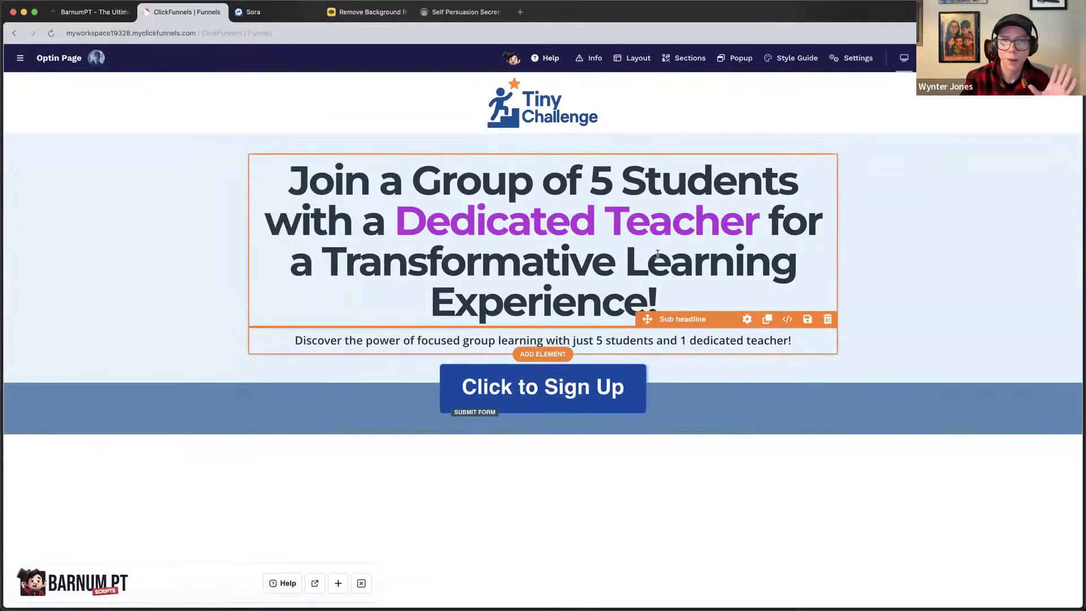
click(931, 204)
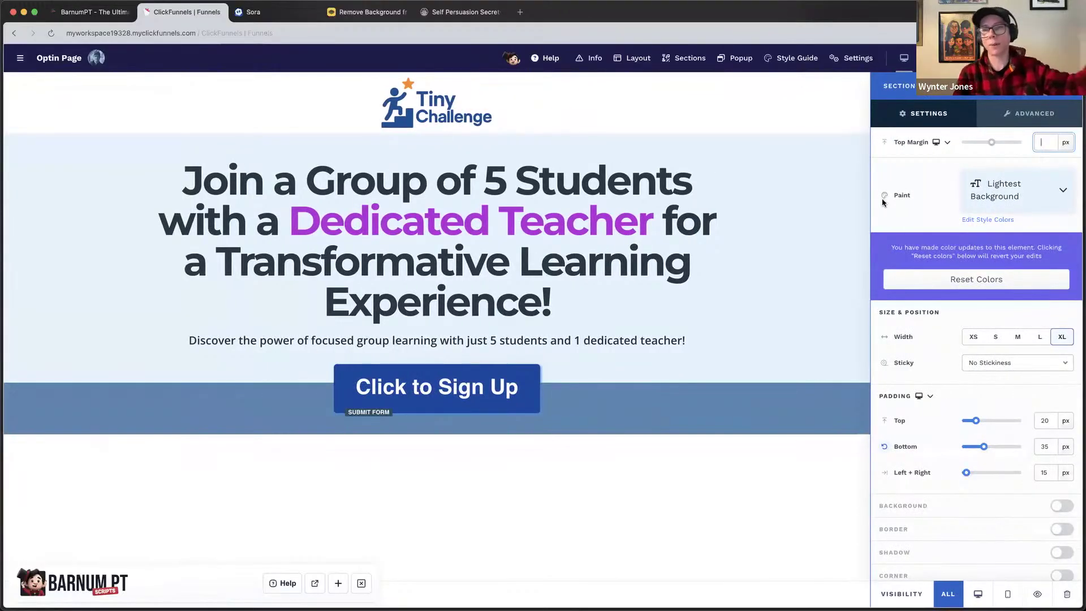
scroll(973, 367, down, 1)
click(1057, 523)
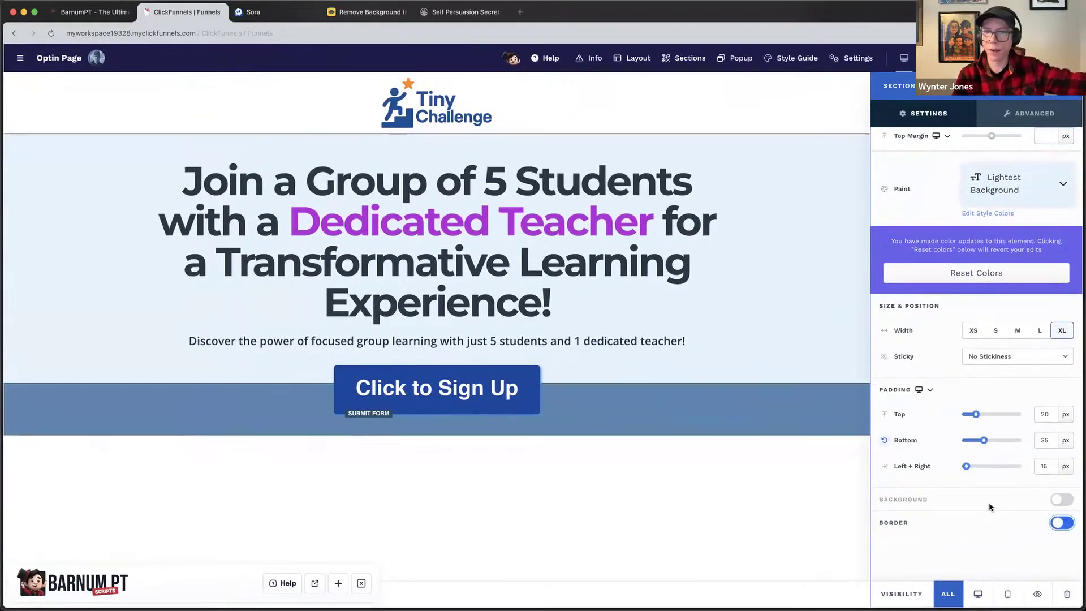
scroll(978, 481, down, 4)
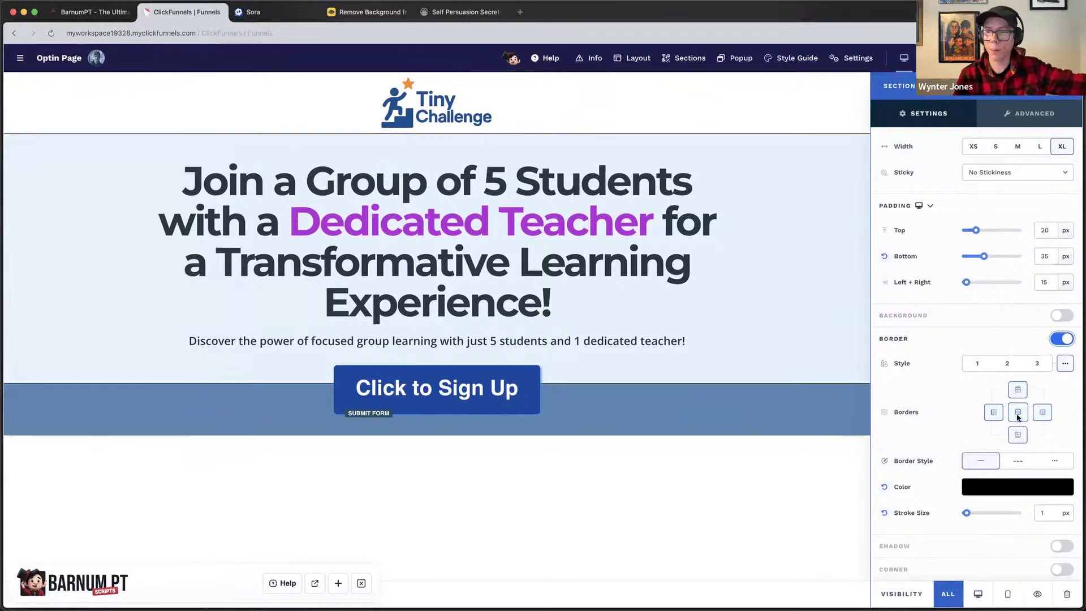
click(998, 493)
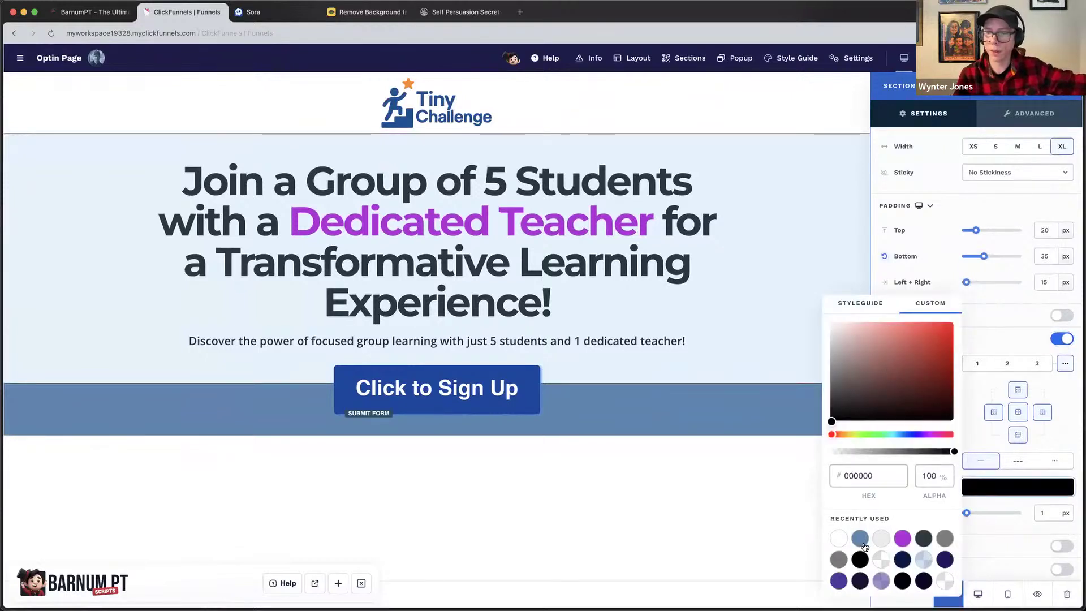
click(877, 312)
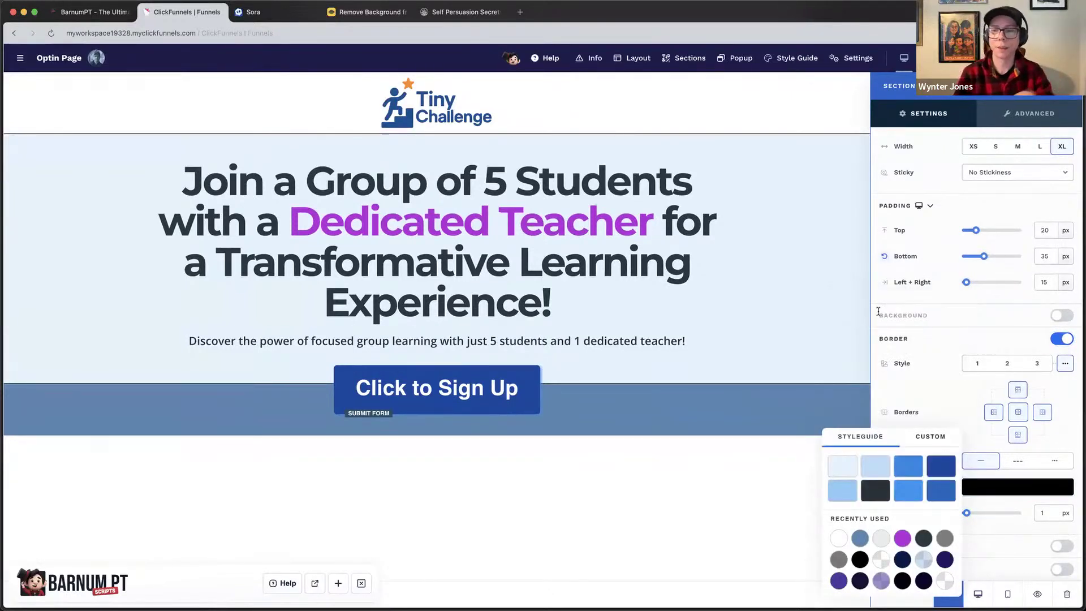
click(913, 467)
click(924, 435)
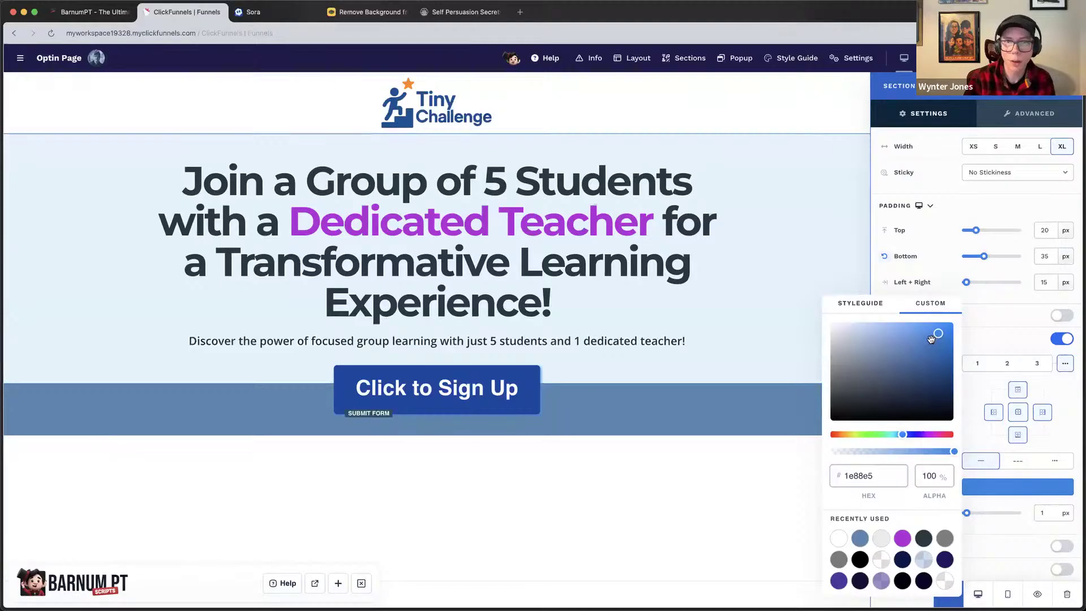
drag(930, 338, 854, 326)
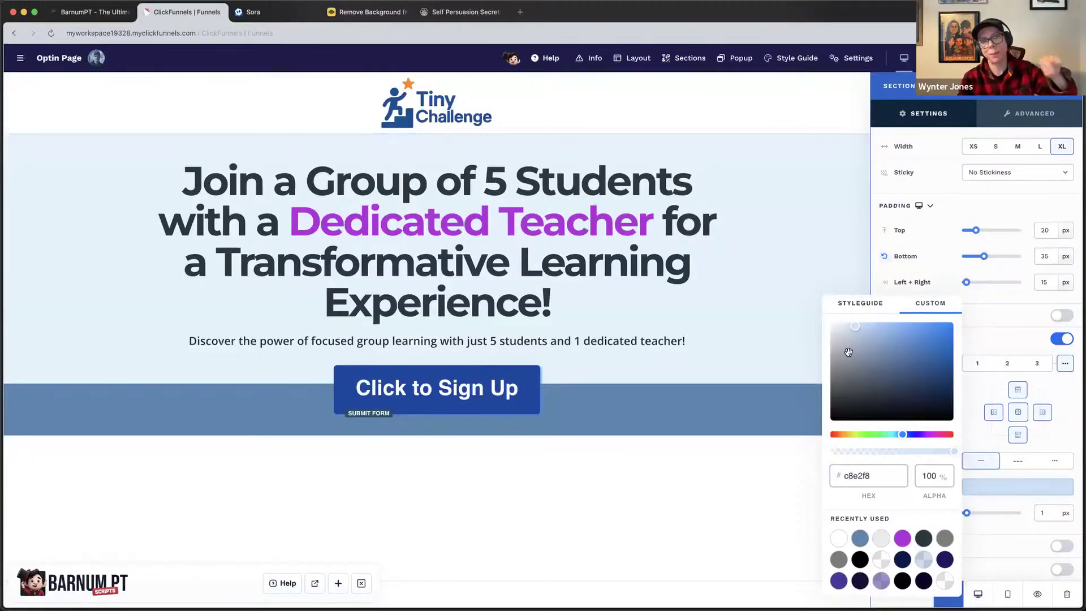
click(1007, 343)
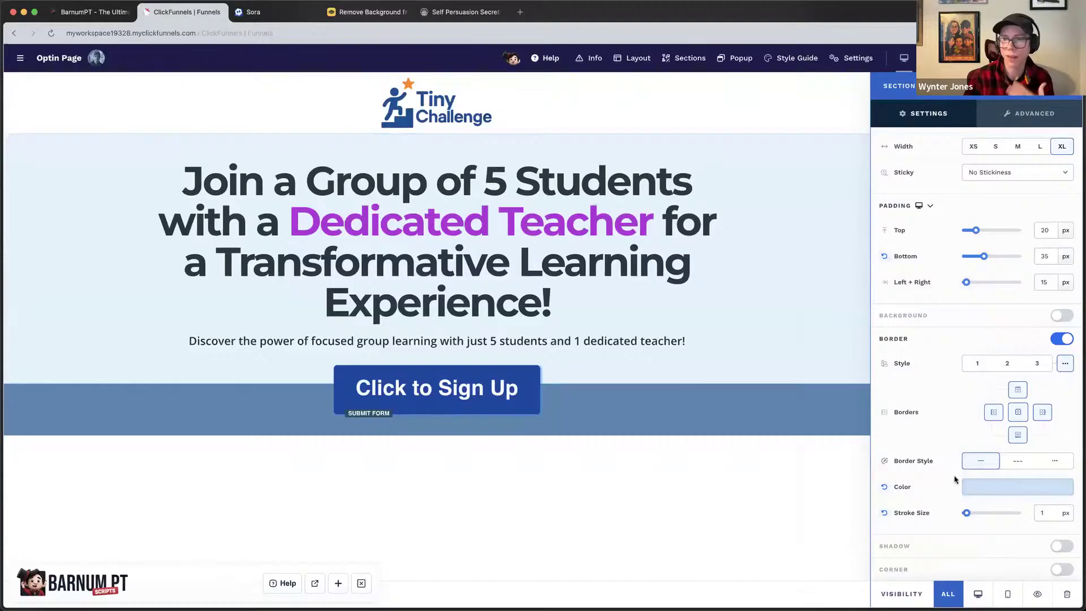
Add an outset shadow to the headline section with a 61 px blur and no spread.
click(1062, 546)
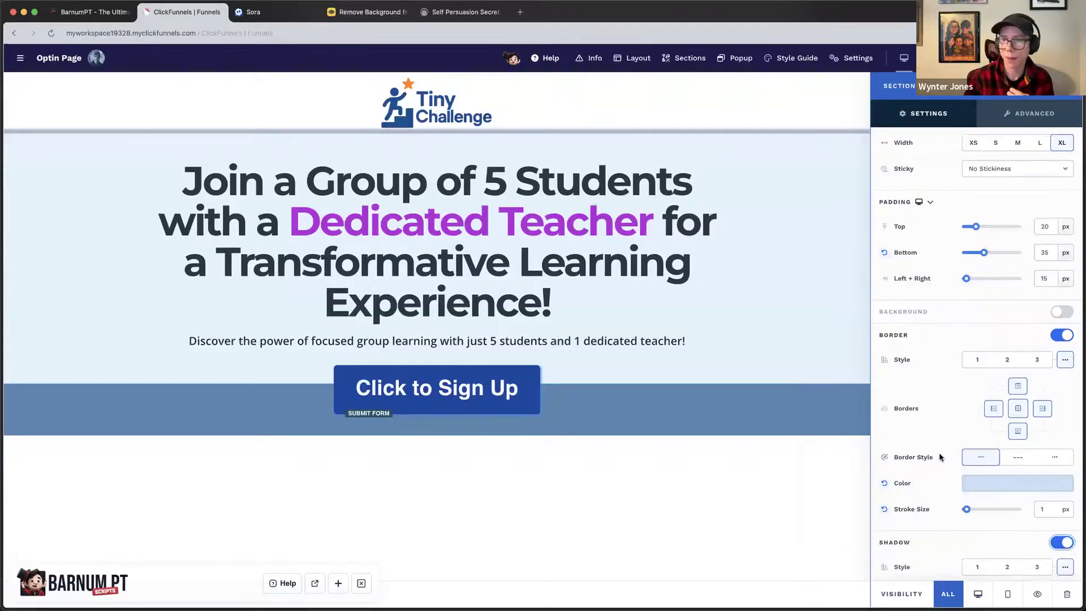
scroll(941, 457, down, 3)
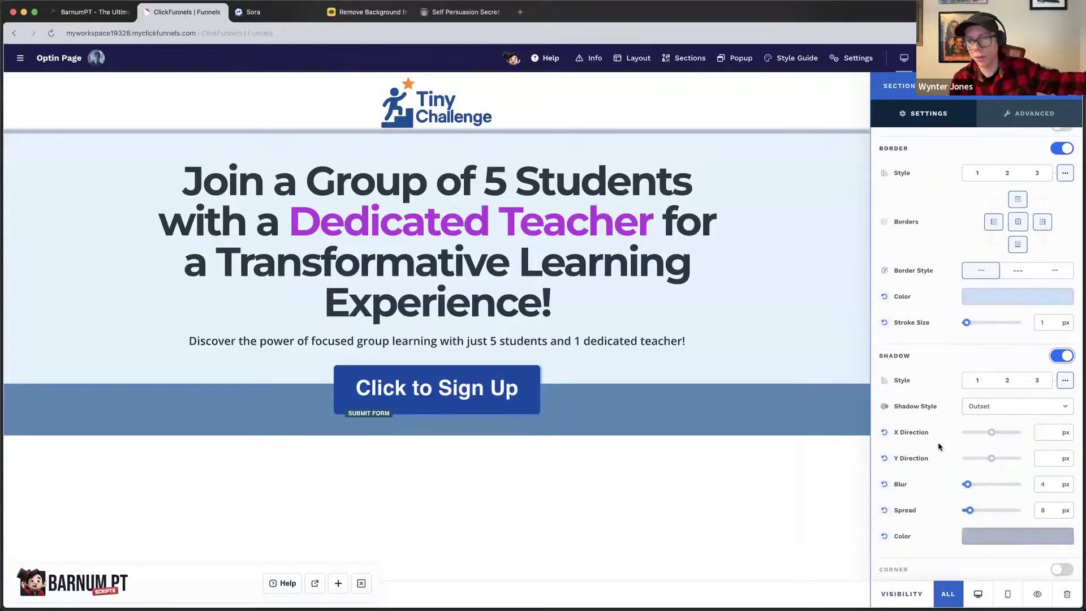
drag(968, 485, 964, 511)
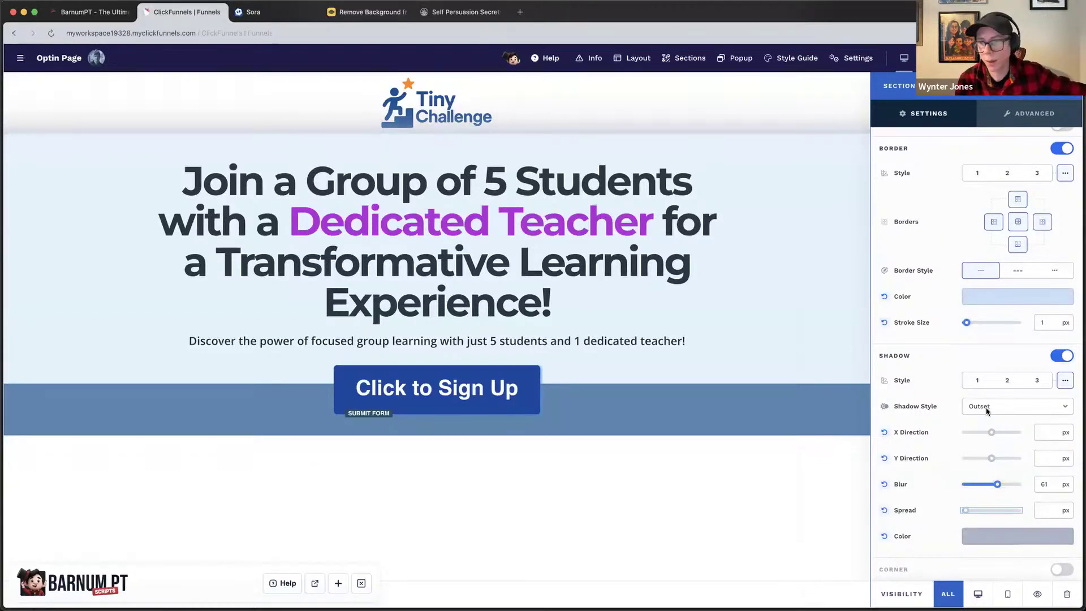
Set the headline section's shadow color to custom a3c0e4 at 44% alpha.
click(987, 530)
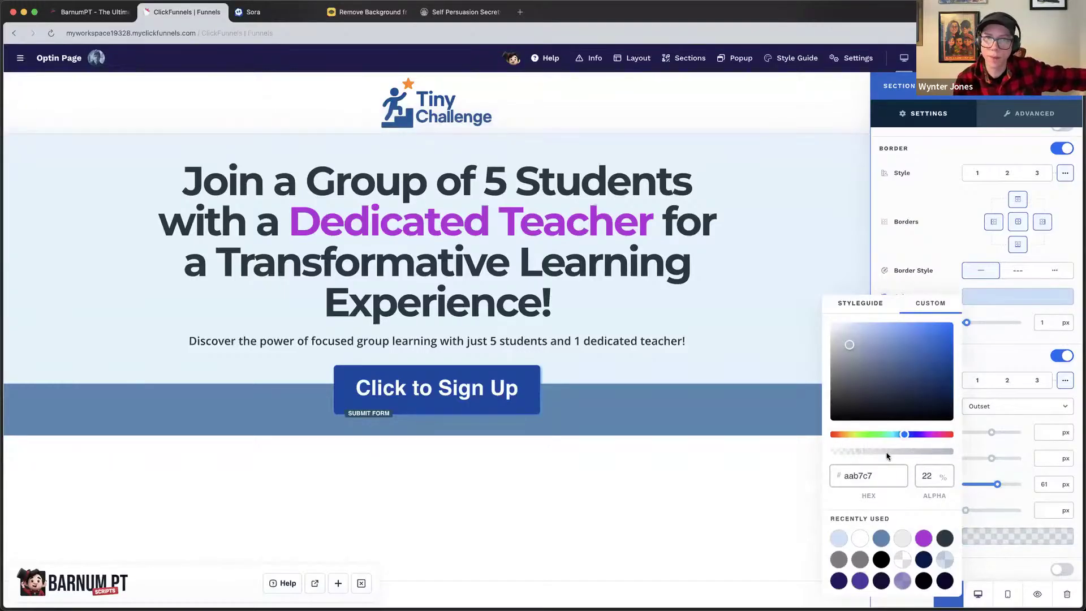
click(901, 452)
click(903, 453)
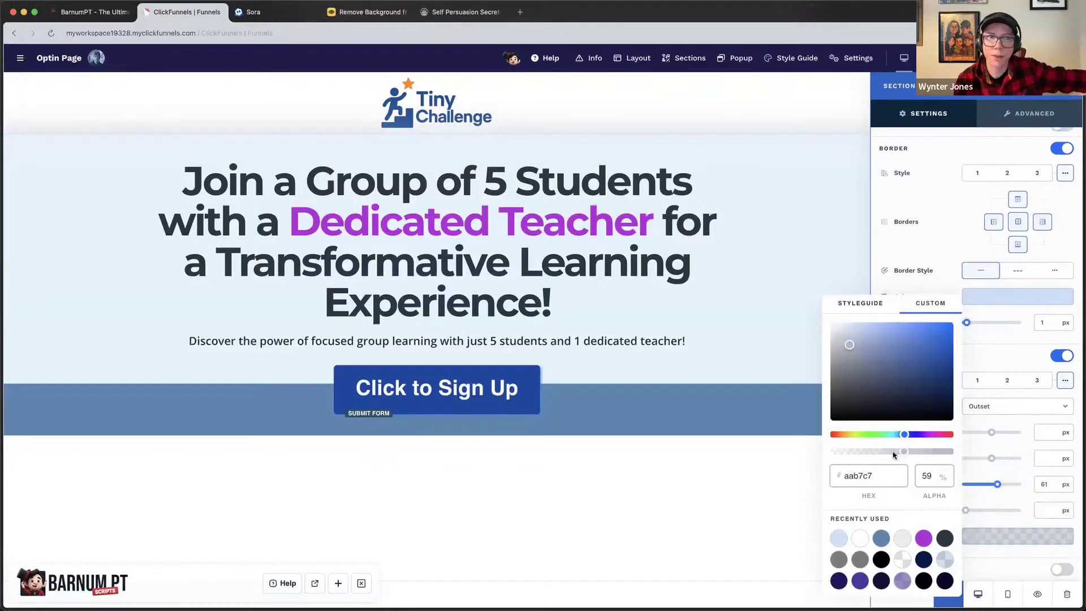
drag(894, 454, 887, 454)
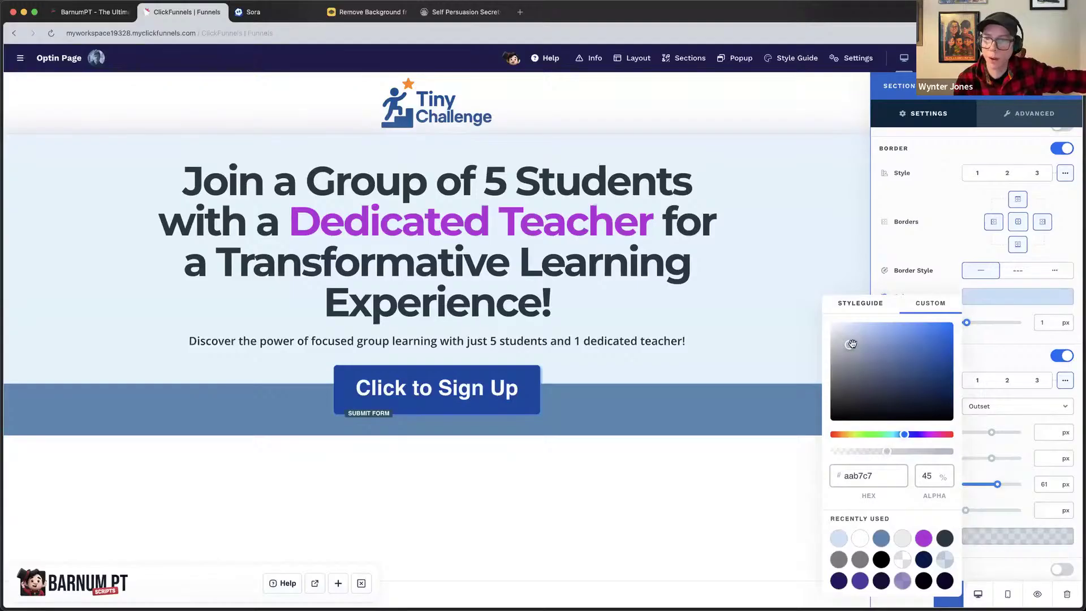
drag(851, 345, 867, 334)
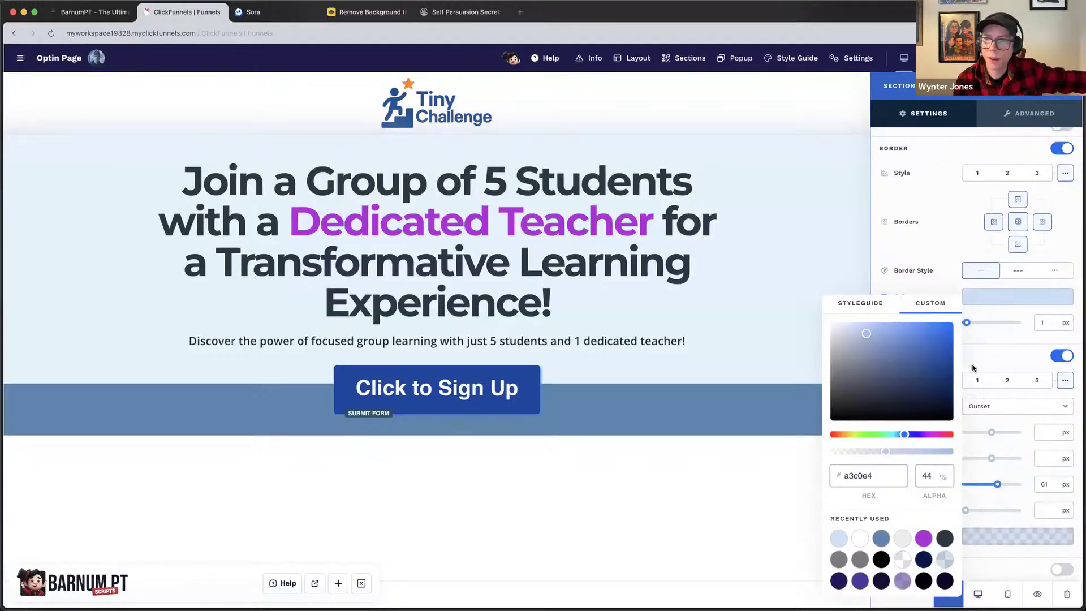
click(983, 349)
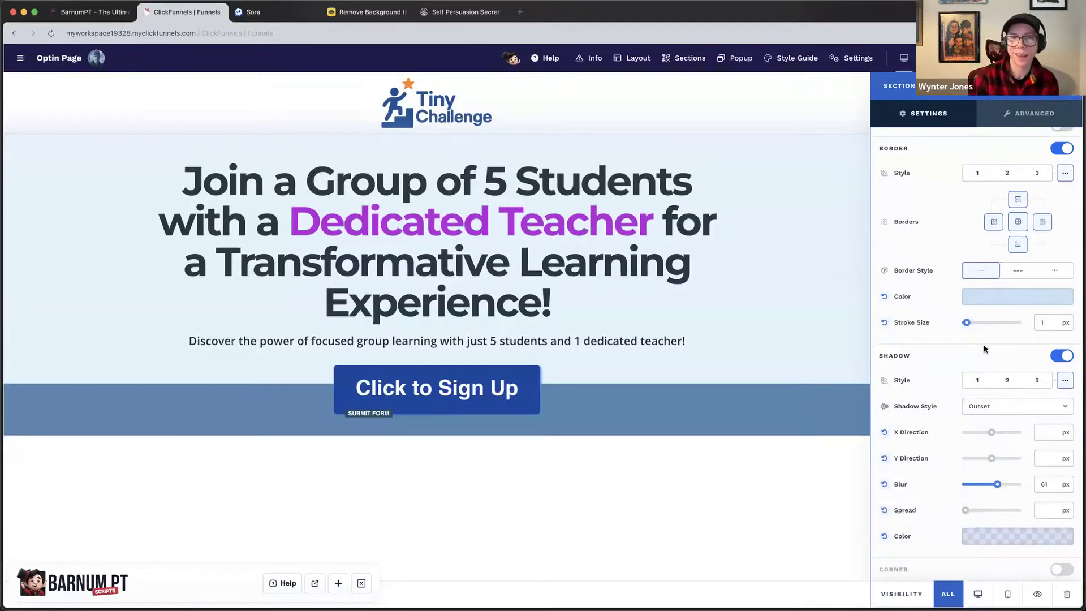
Change the headline section's border style to dashed.
scroll(959, 351, up, 3)
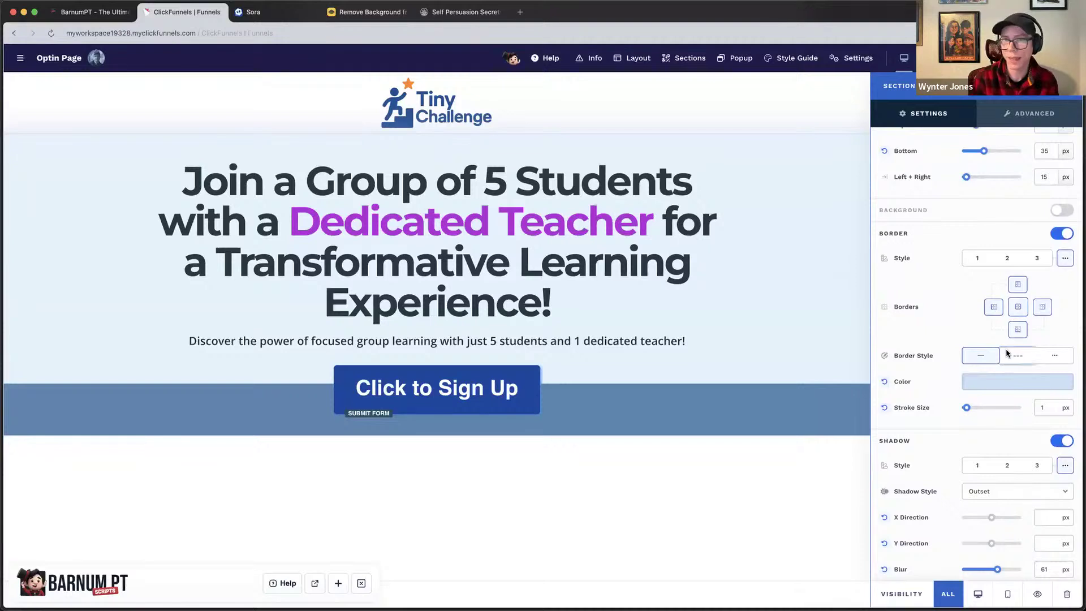
click(1006, 355)
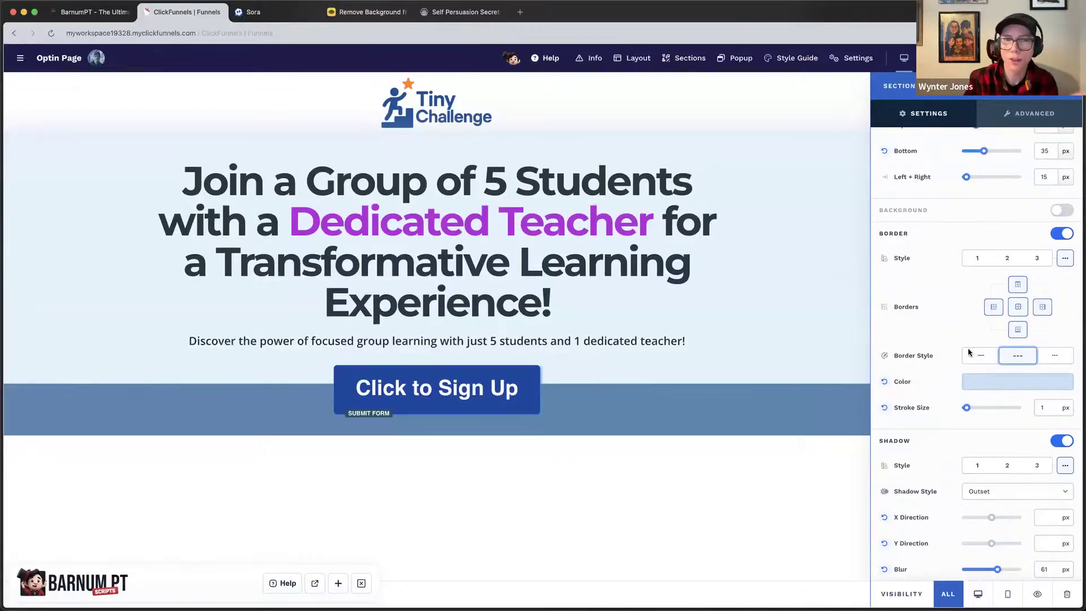
Increase the logo section's bottom padding to about 16 px.
click(789, 314)
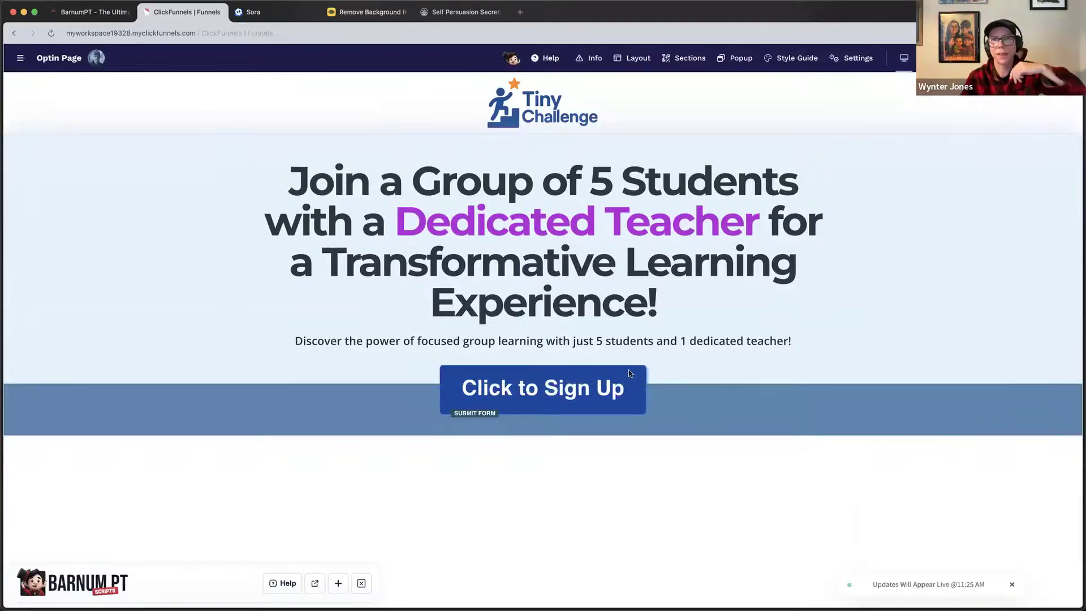
click(960, 395)
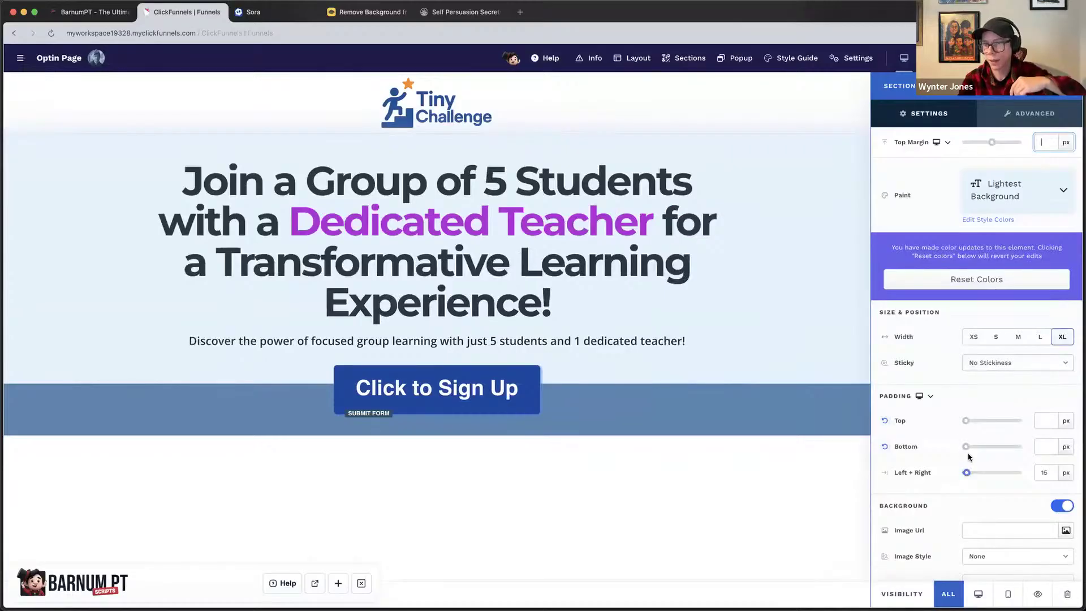
drag(967, 447, 972, 447)
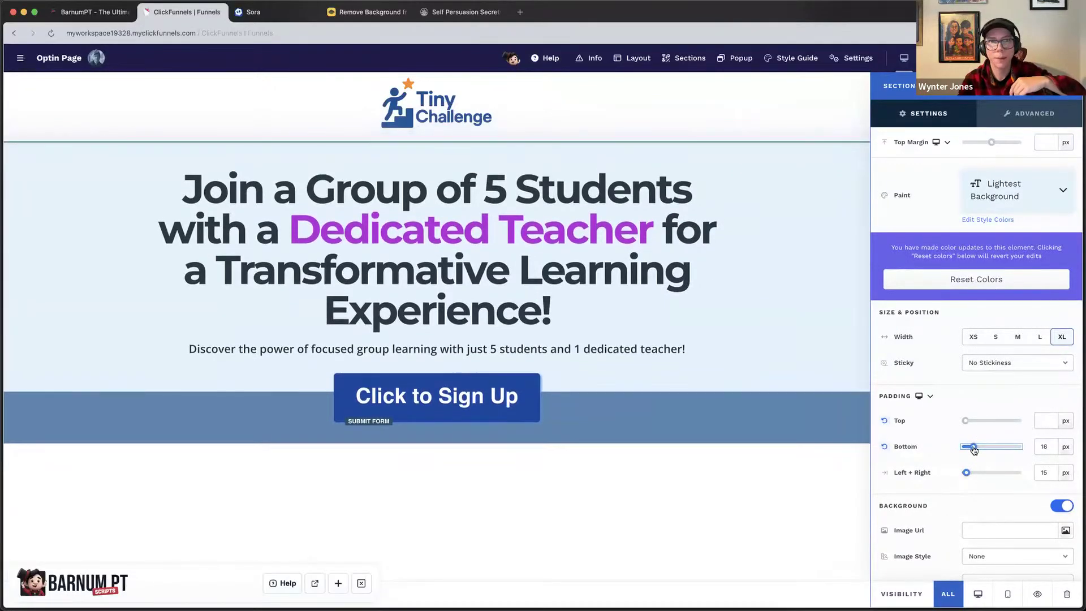
click(723, 352)
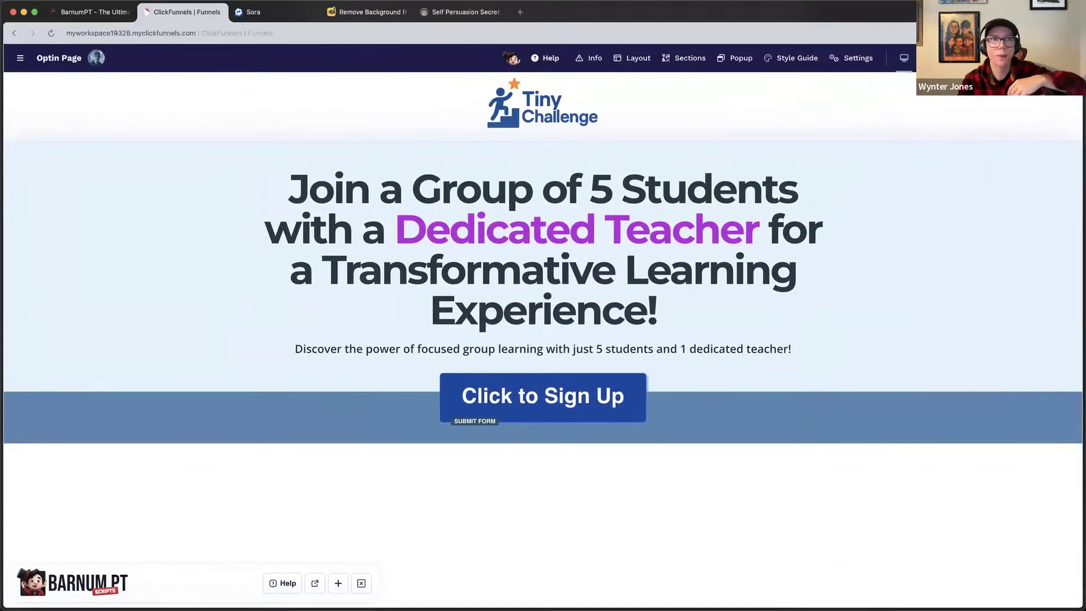
Switch to Sora and download the light blue Subtle Pastel Background image from the media library.
click(259, 8)
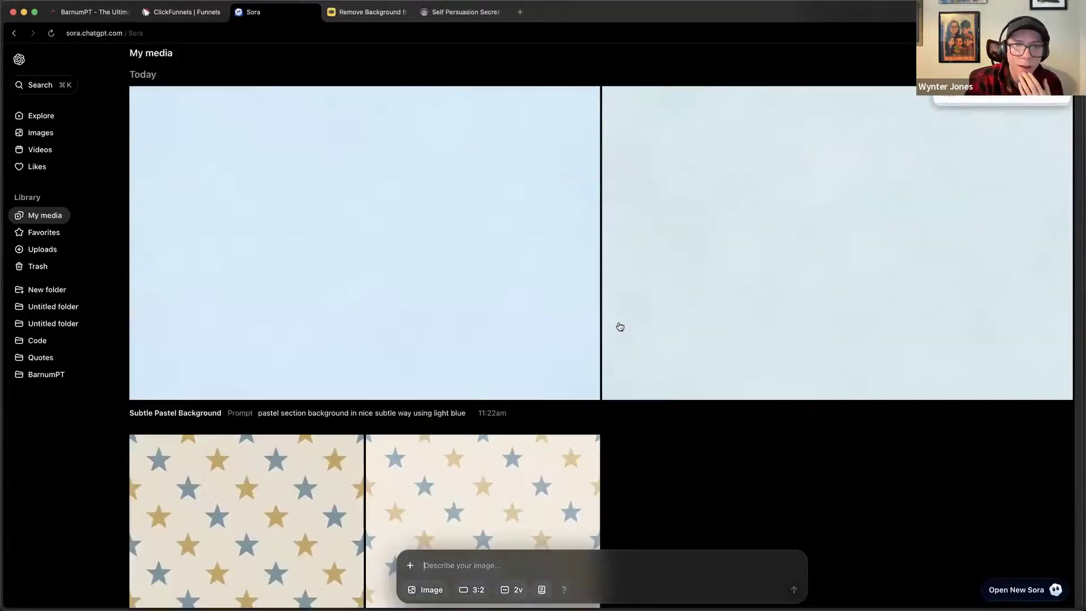
scroll(396, 350, down, 4)
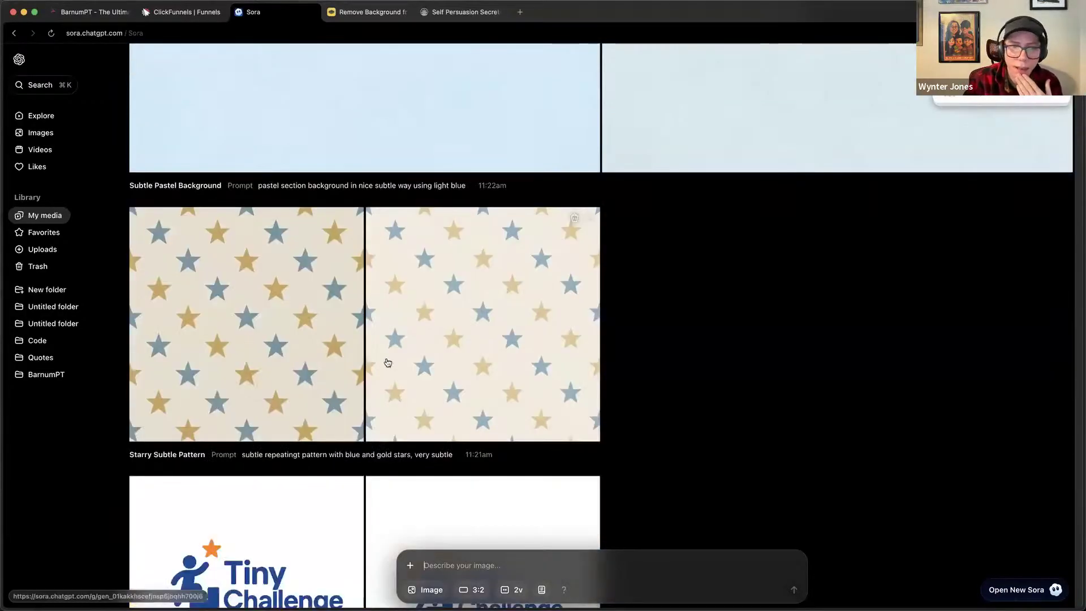
scroll(467, 337, up, 4)
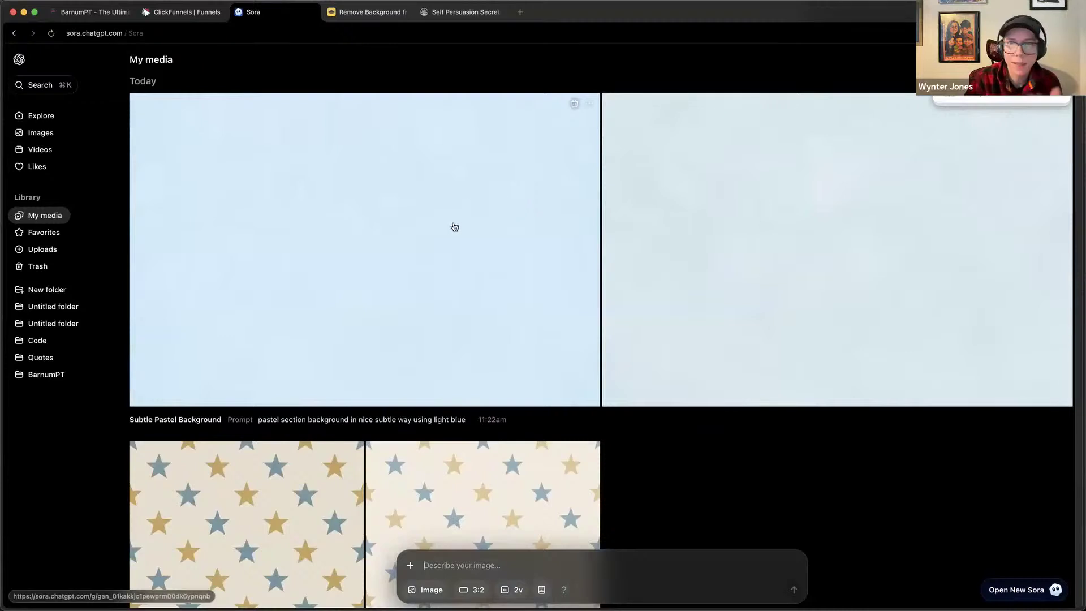
click(454, 227)
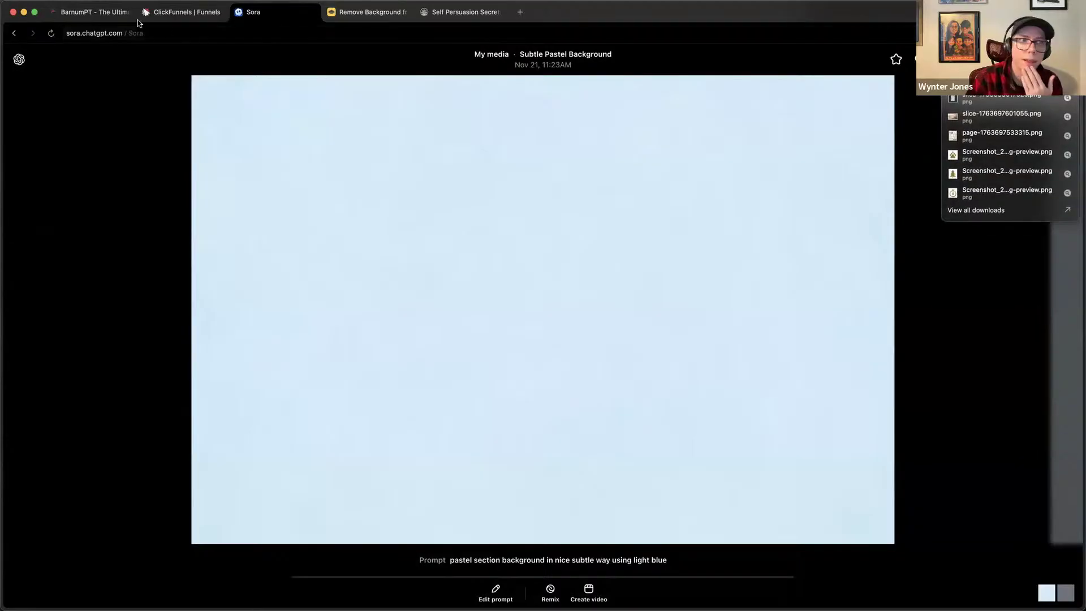
Switch back to ClickFunnels and enable the background settings of the headline section.
click(188, 15)
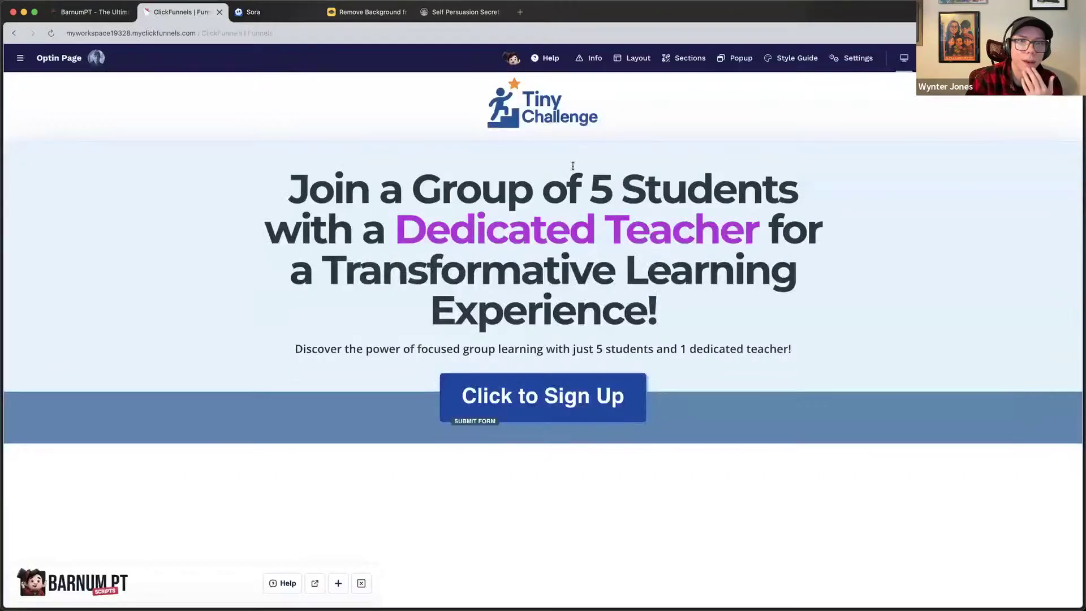
click(1020, 169)
scroll(999, 273, down, 5)
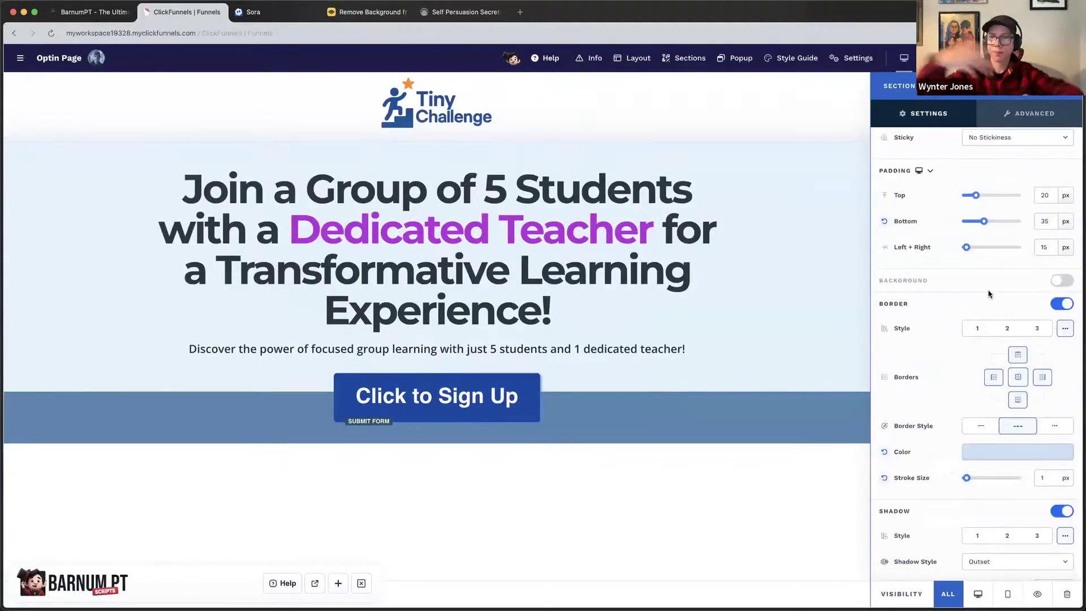
click(1058, 280)
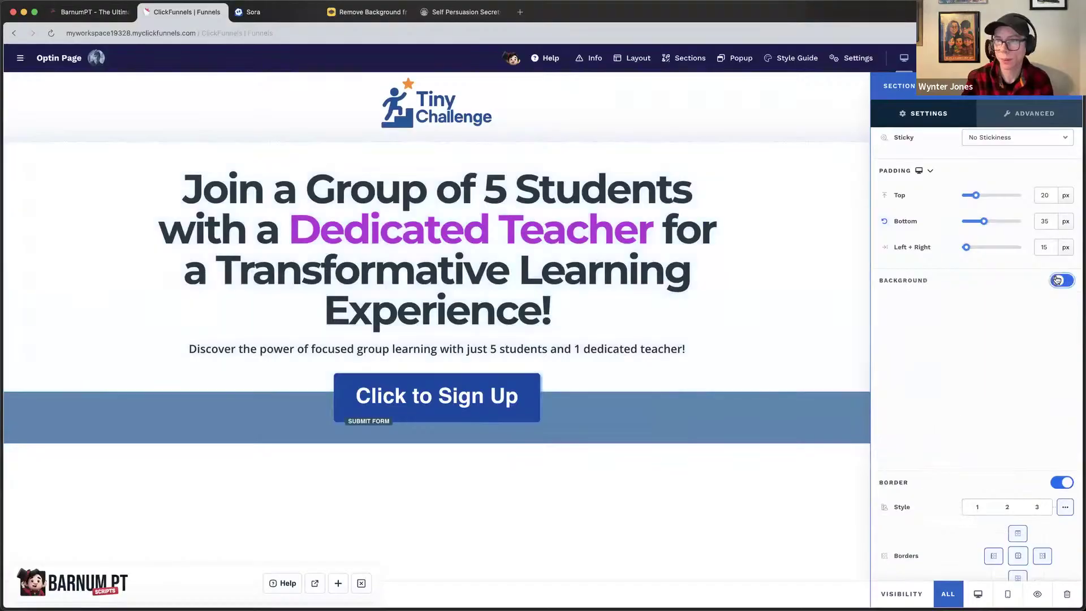
Upload the downloaded light blue pastel image to the image gallery and apply it as the headline section's background.
click(1065, 306)
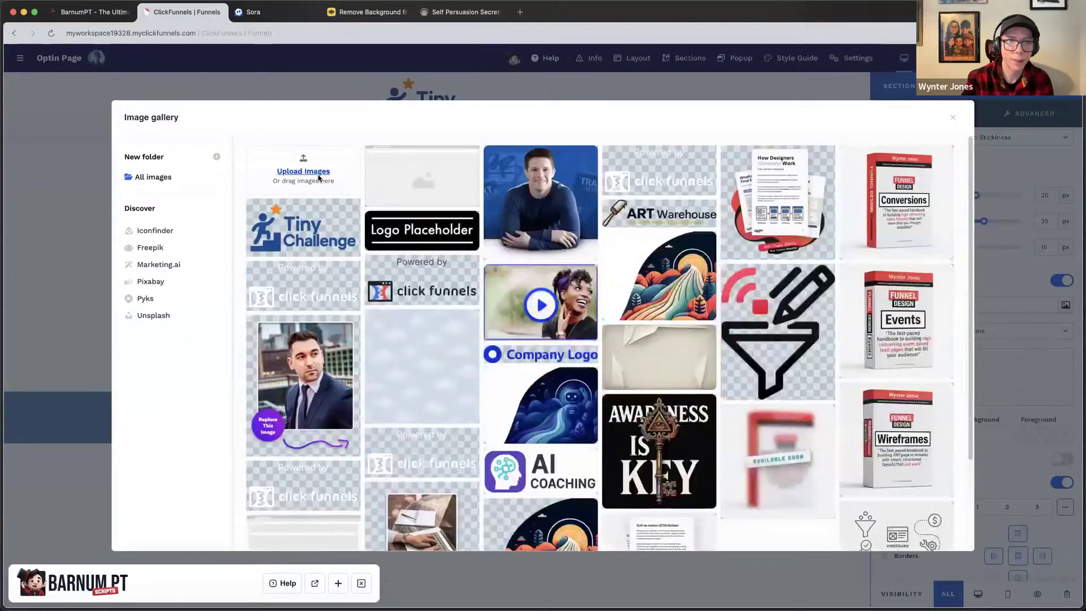
click(318, 176)
double_click(443, 240)
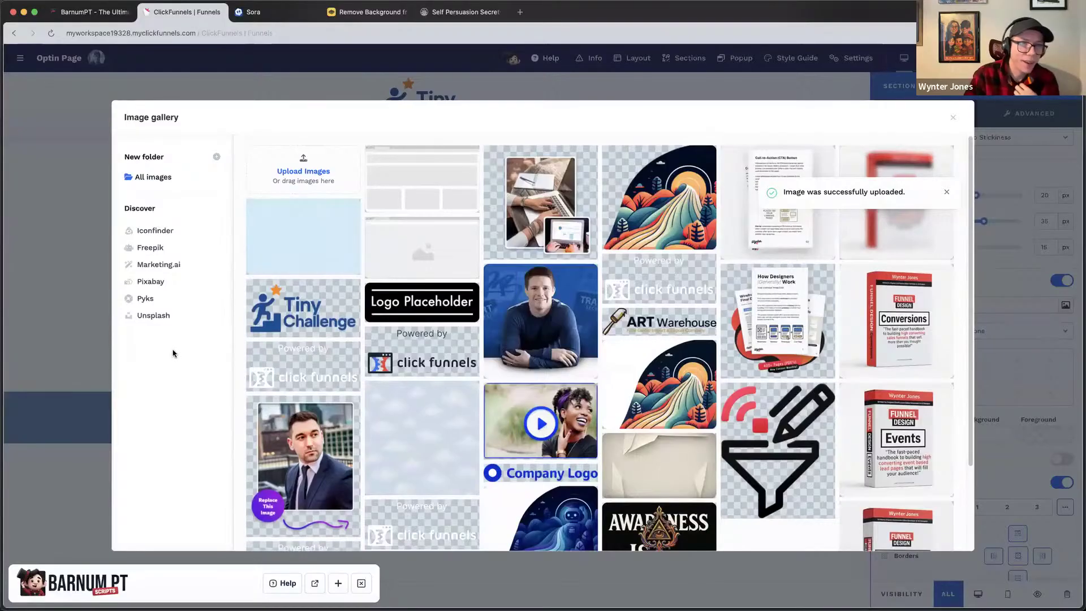
click(292, 244)
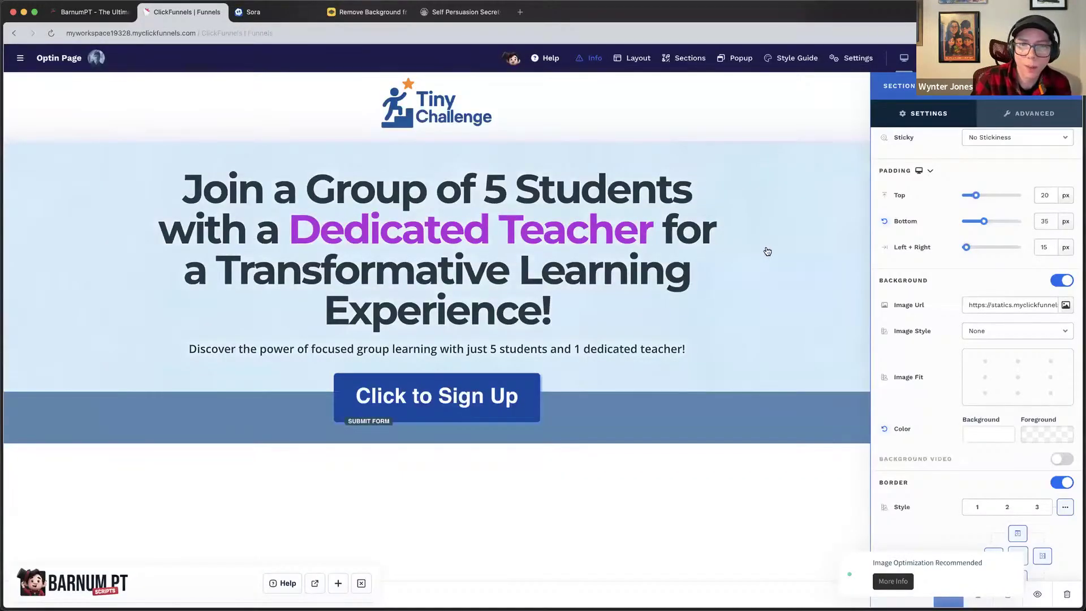
key(Escape)
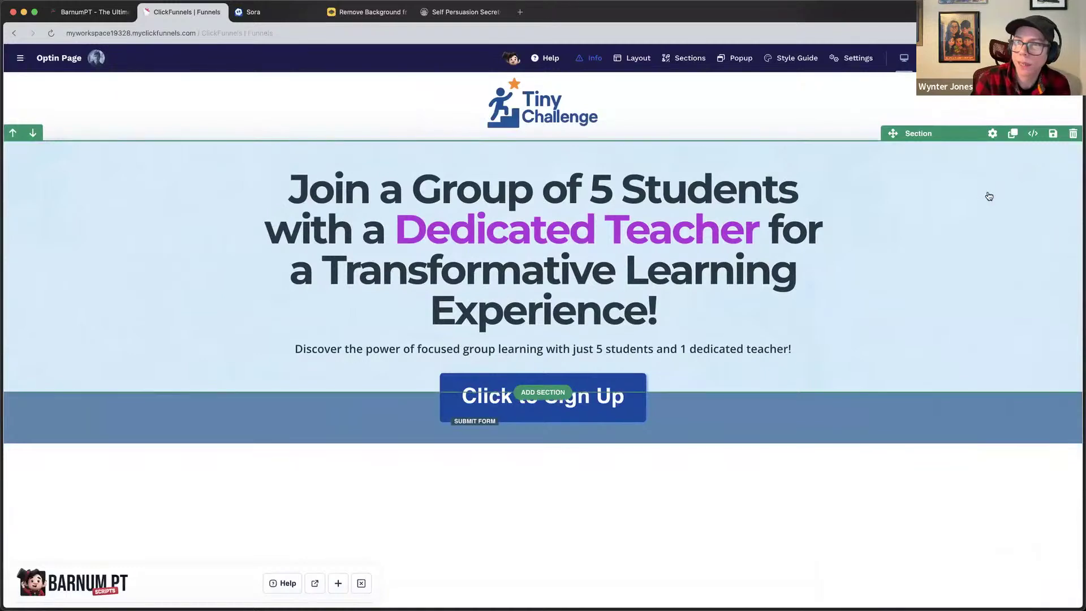
Set the headline section's background image style to Full Center.
click(993, 194)
scroll(1000, 385, down, 4)
scroll(999, 400, down, 3)
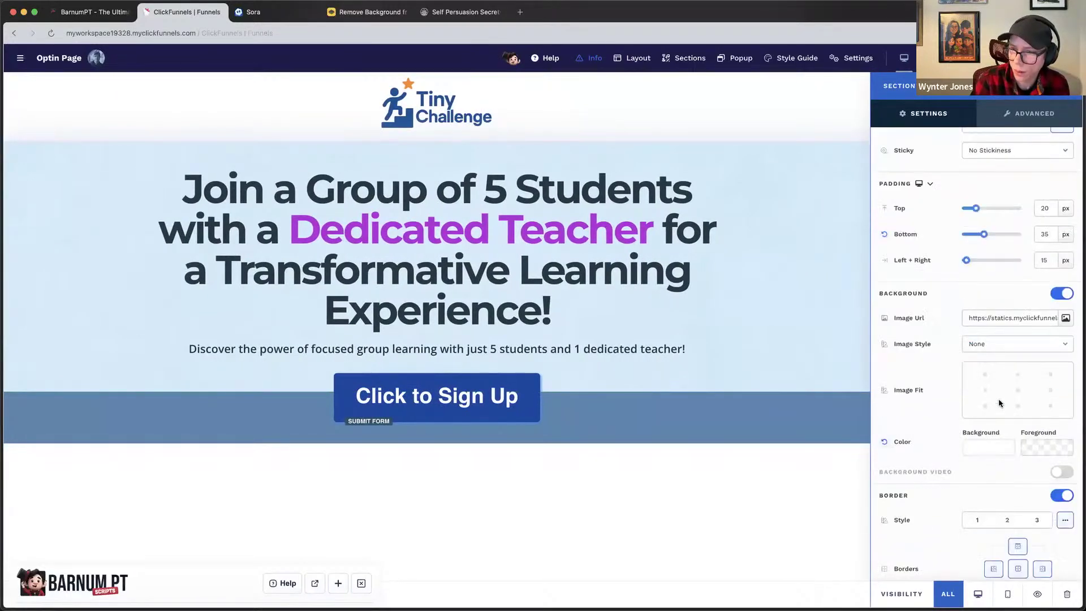
click(998, 336)
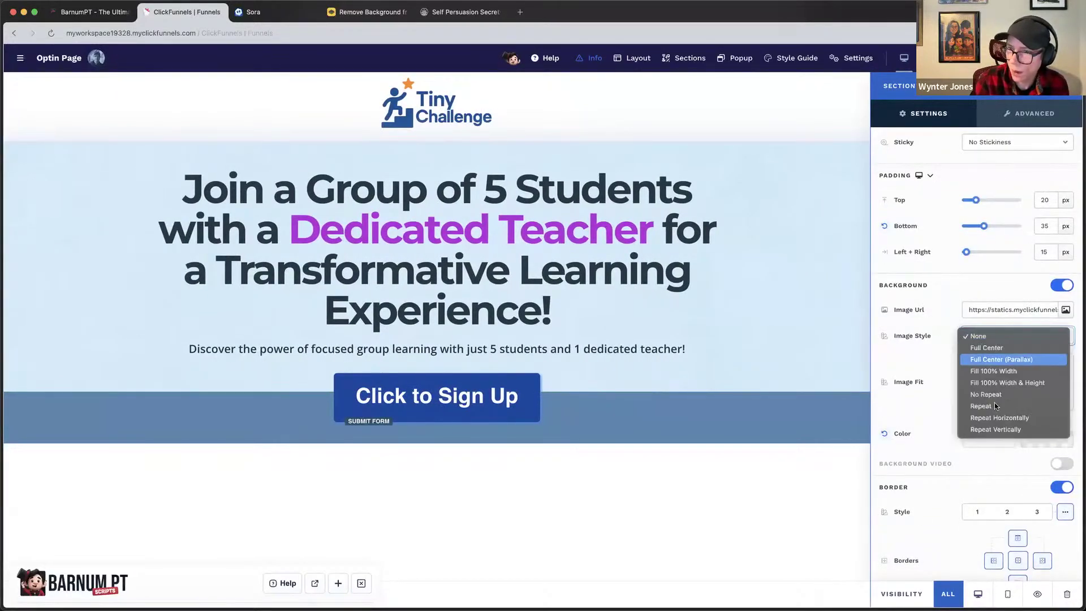
click(986, 347)
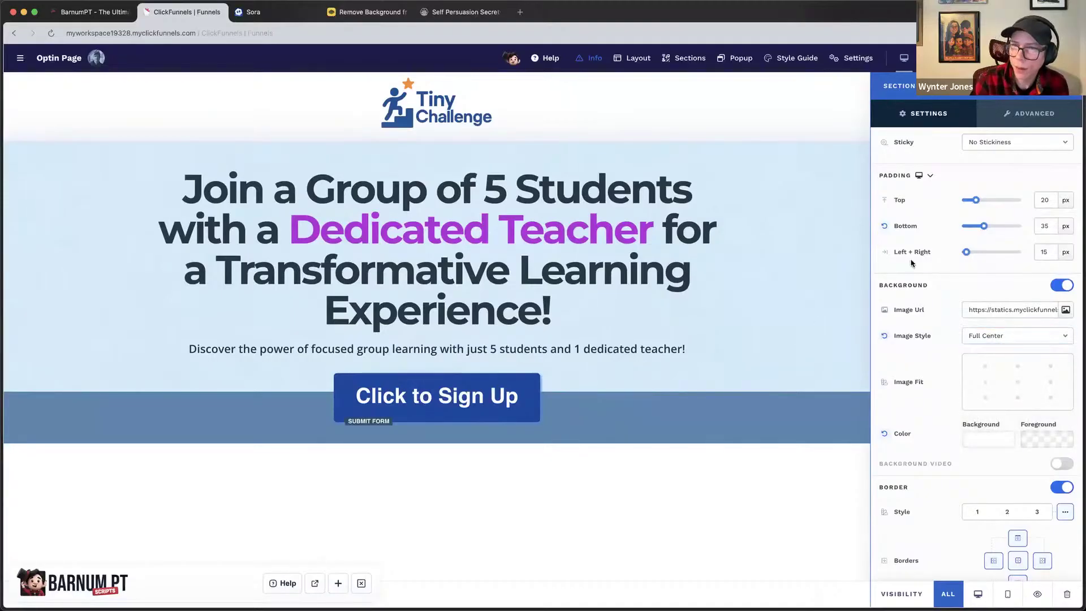
key(Escape)
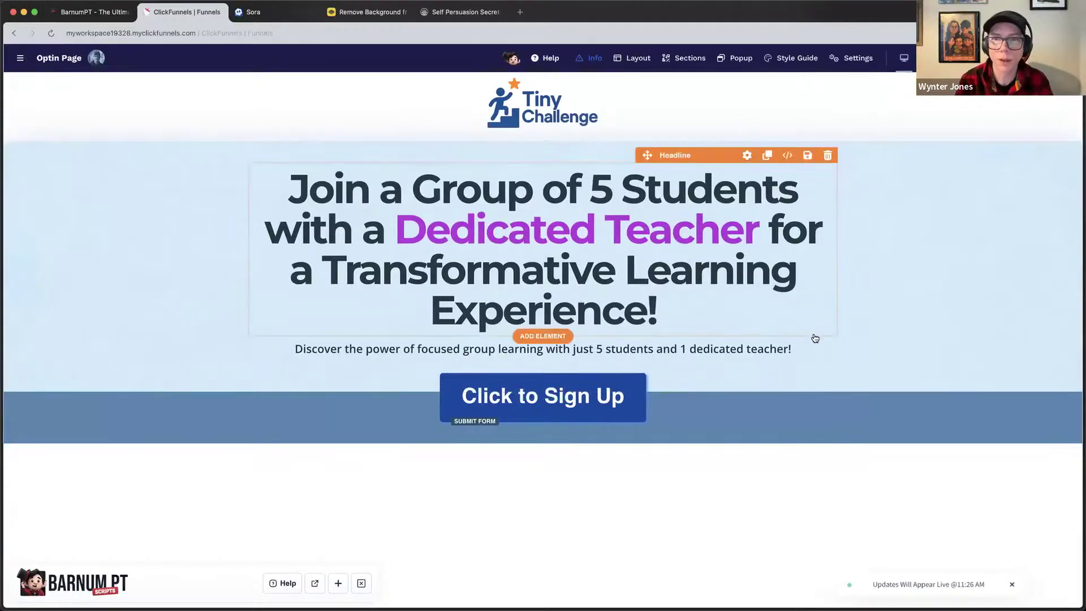
Add a light blue bbdefb foreground overlay at 39% alpha over the headline section's background image.
click(959, 294)
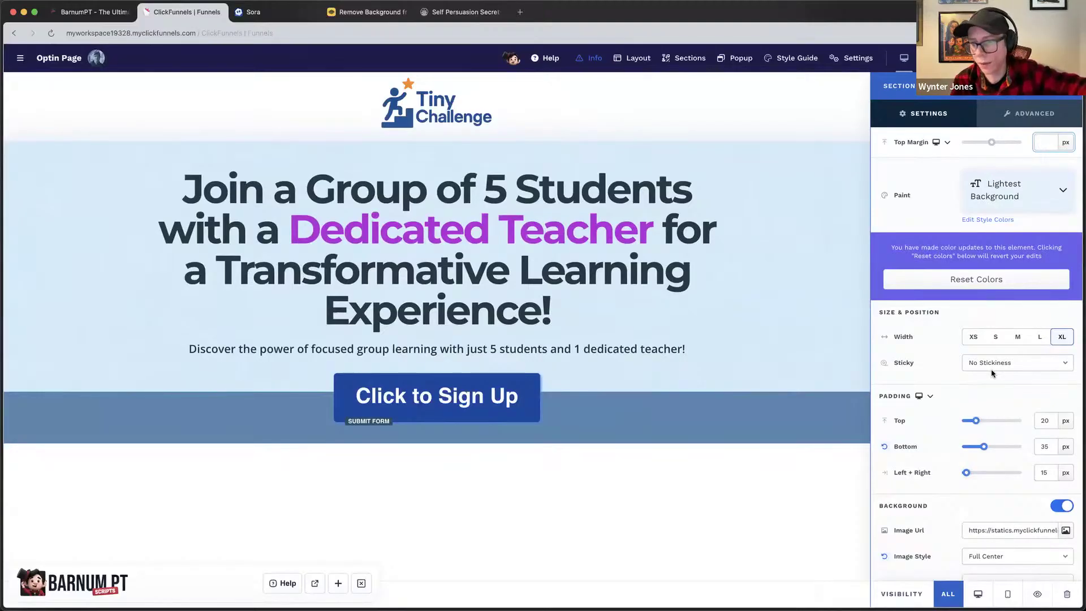
scroll(991, 372, down, 6)
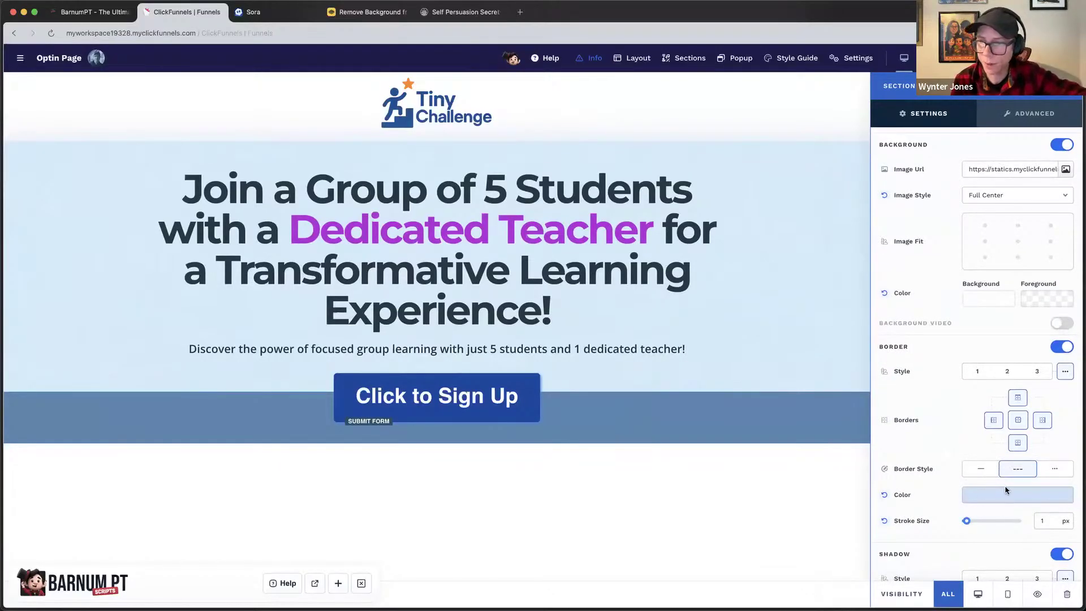
click(1029, 304)
click(936, 284)
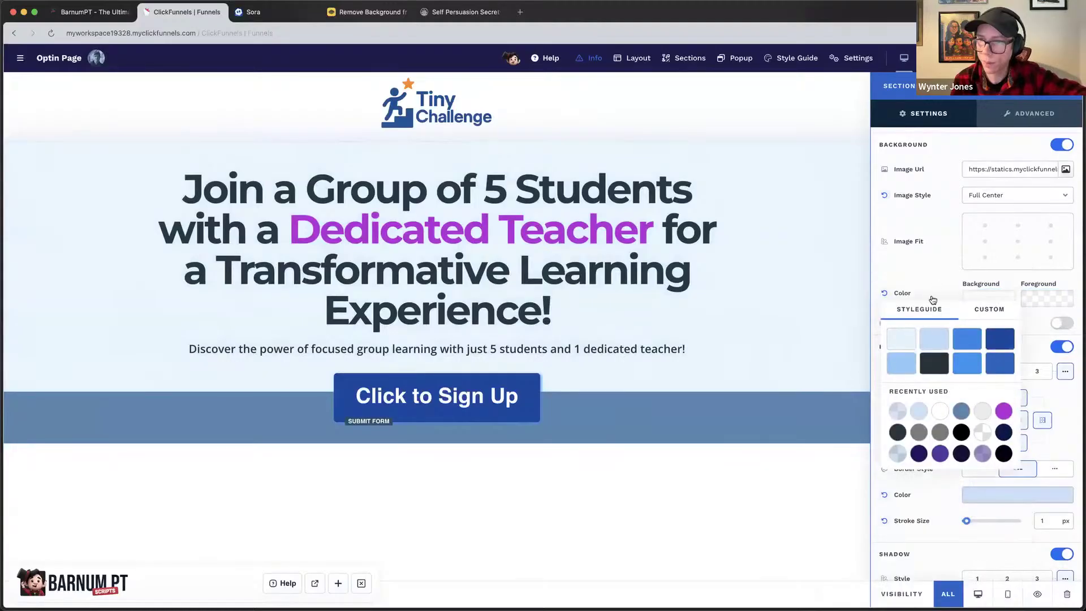
click(934, 339)
click(989, 317)
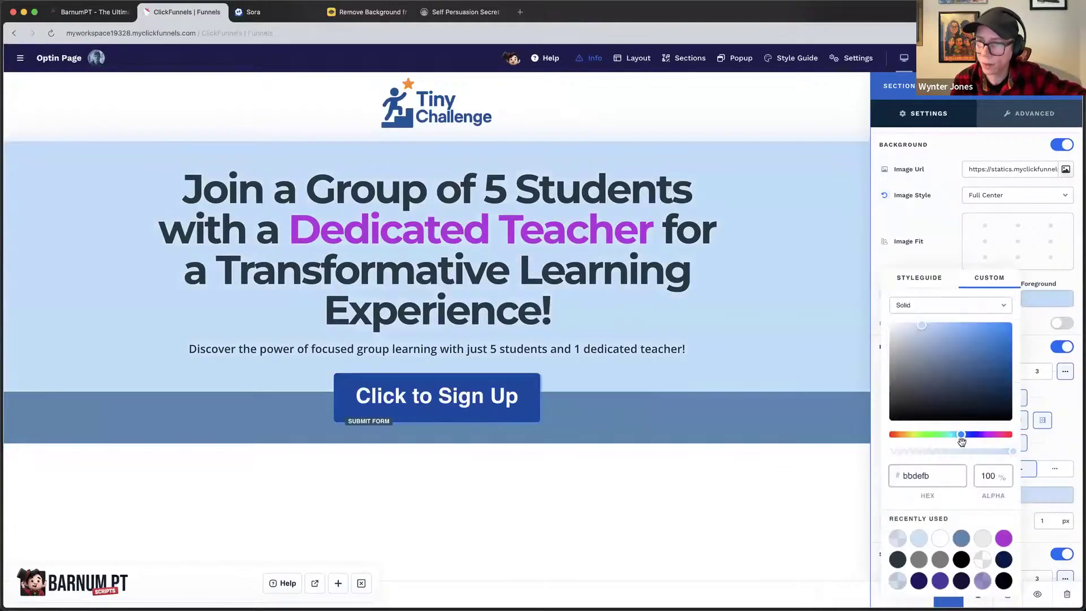
drag(964, 451, 935, 456)
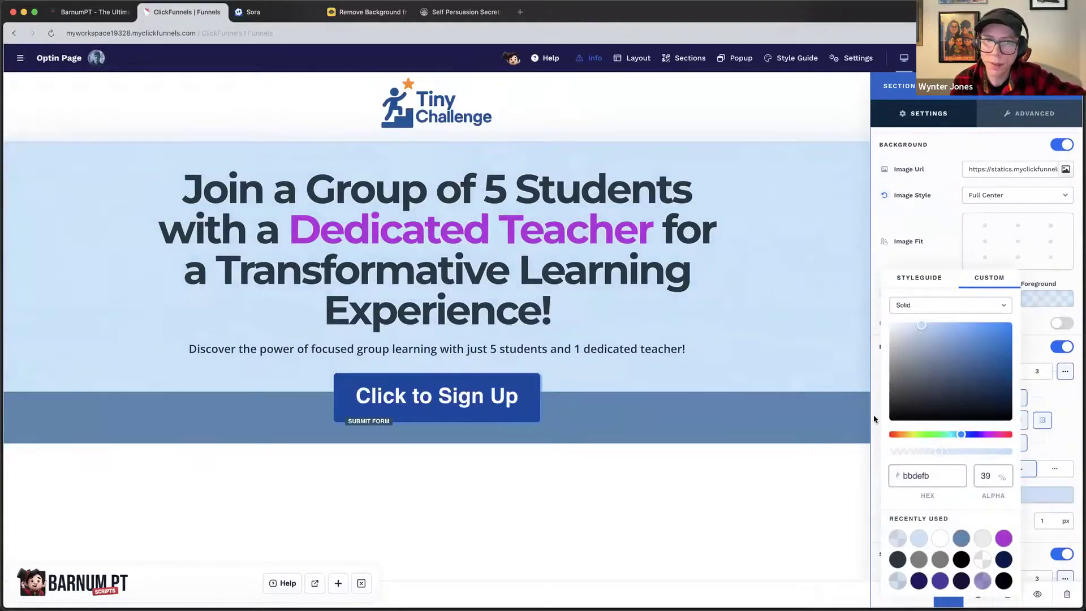
click(750, 338)
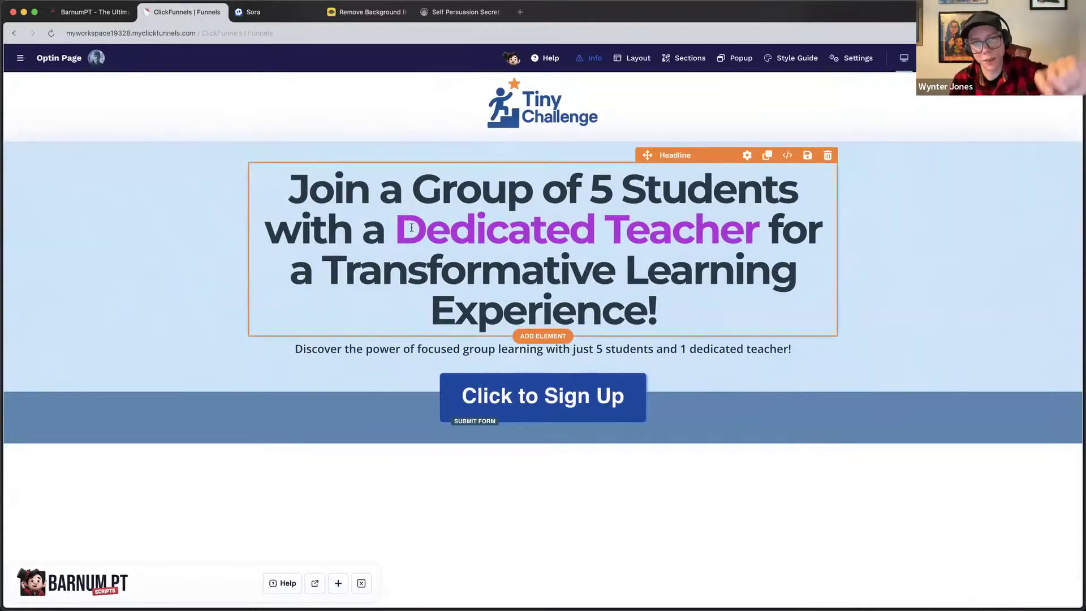
drag(411, 228, 707, 282)
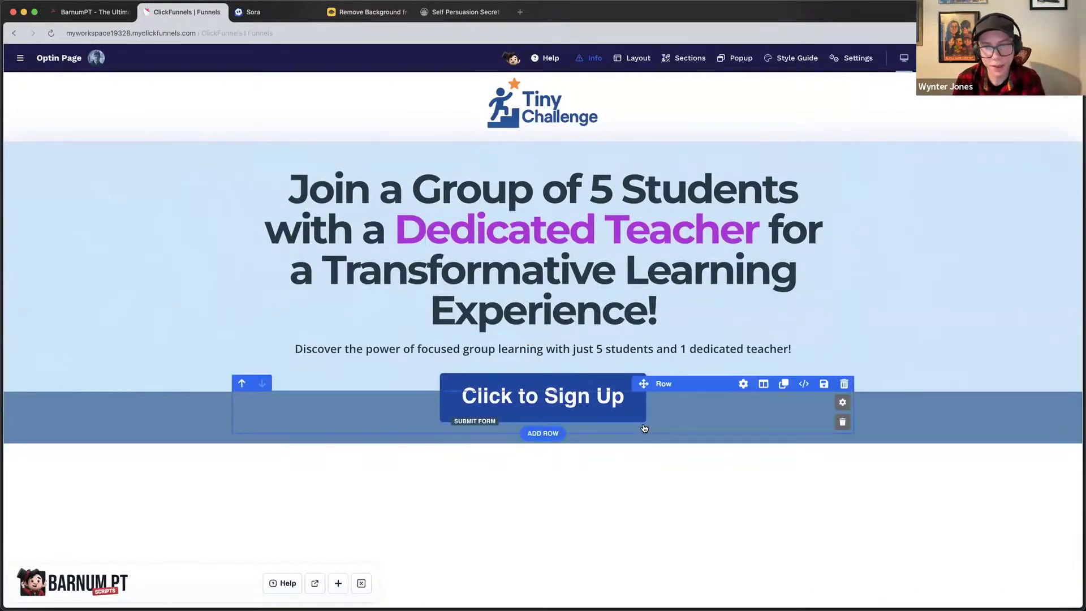
Change the background color of the section behind the sign-up button to dark navy 192d3d.
click(974, 424)
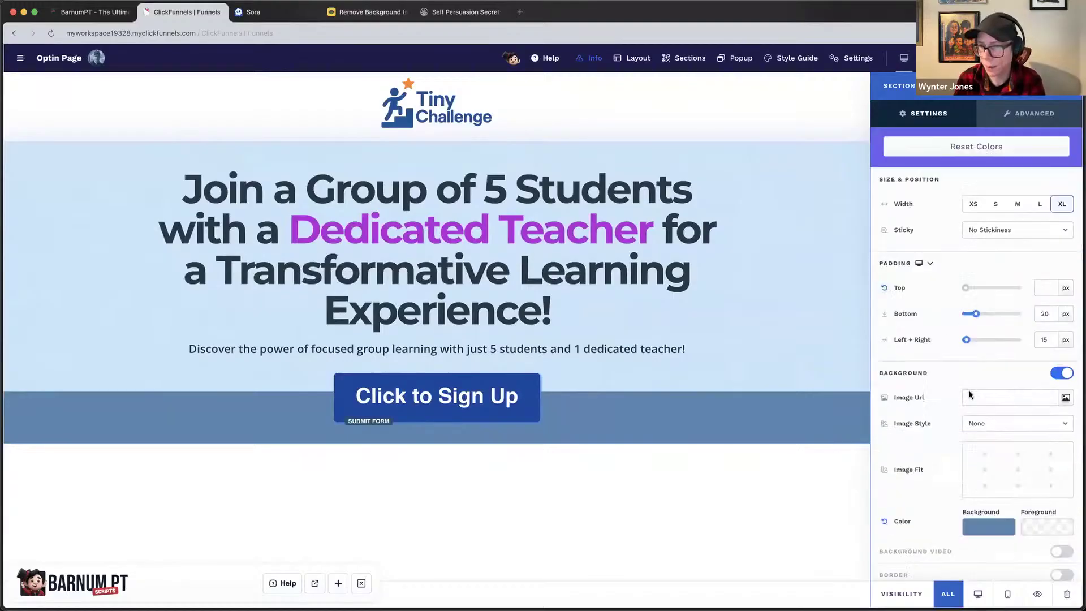
scroll(969, 394, down, 2)
click(986, 477)
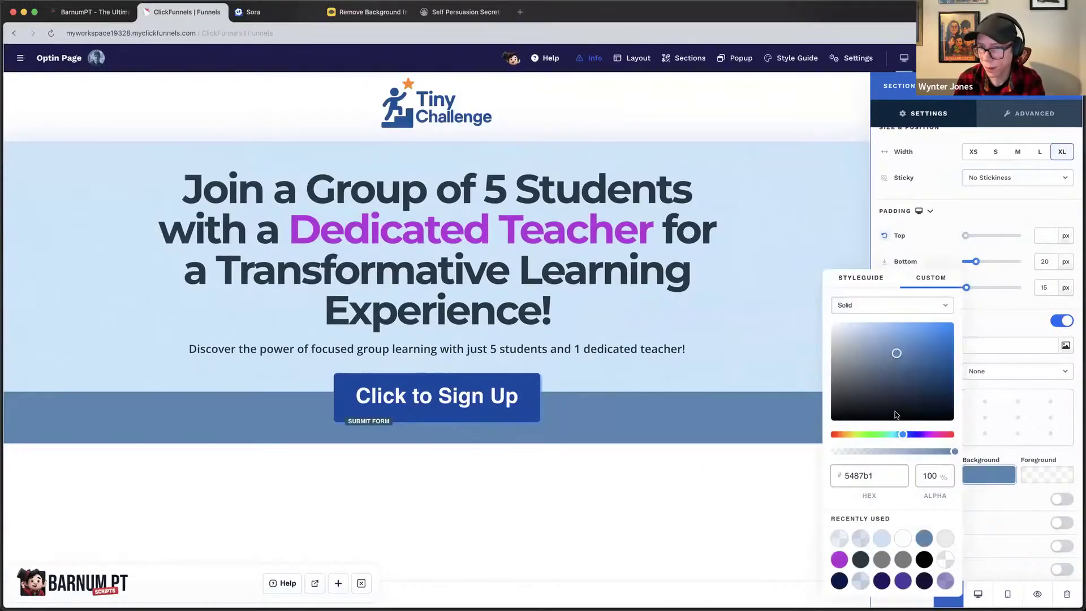
drag(897, 399, 905, 398)
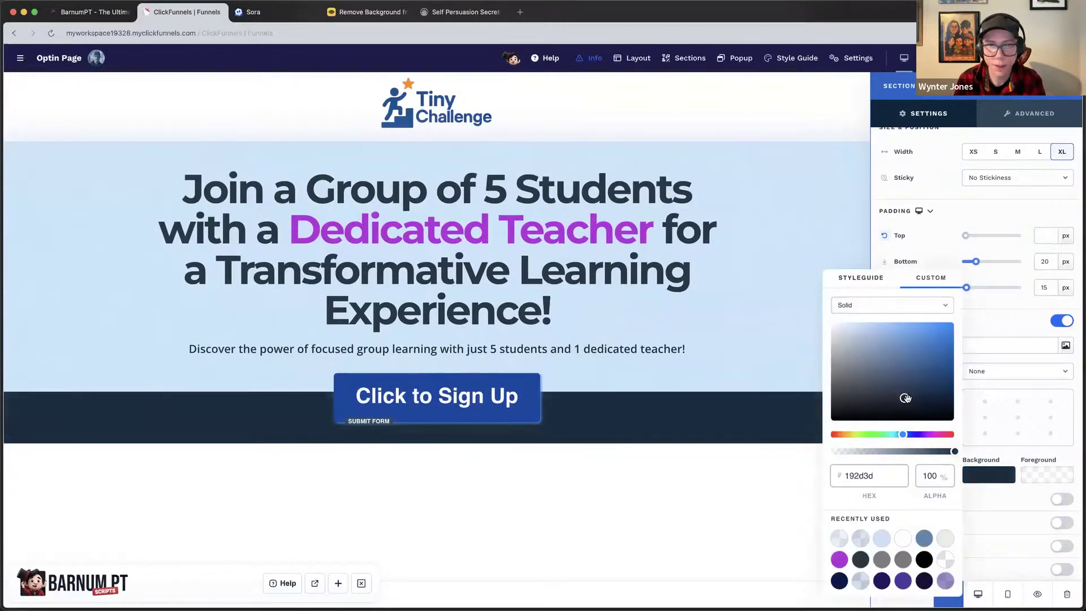
click(804, 295)
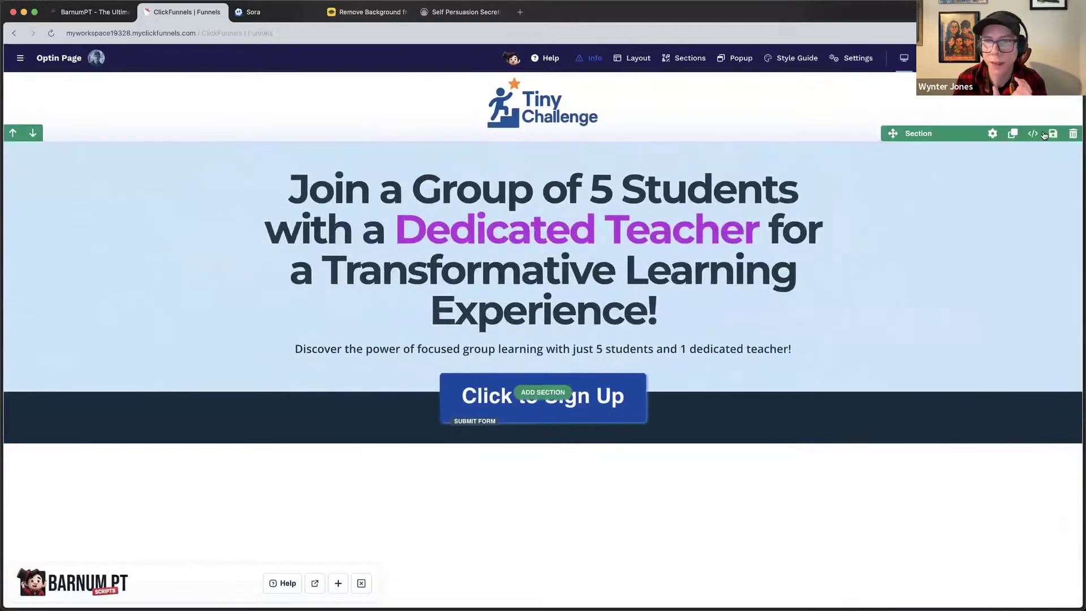
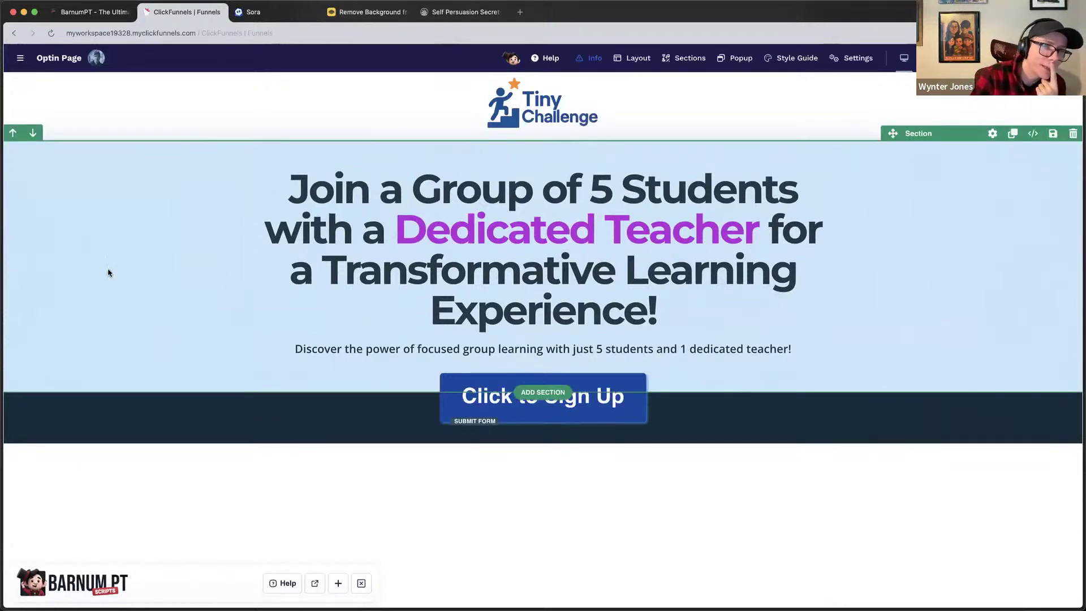
Look through the sign-up button's settings, from margin and padding to text style, border and corner options.
click(521, 392)
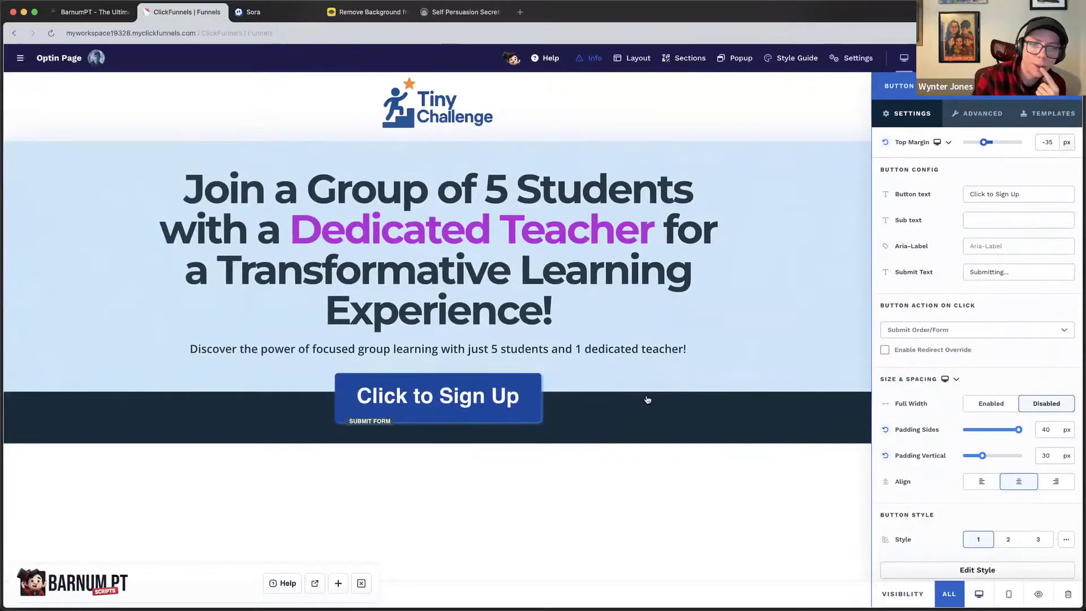
click(646, 401)
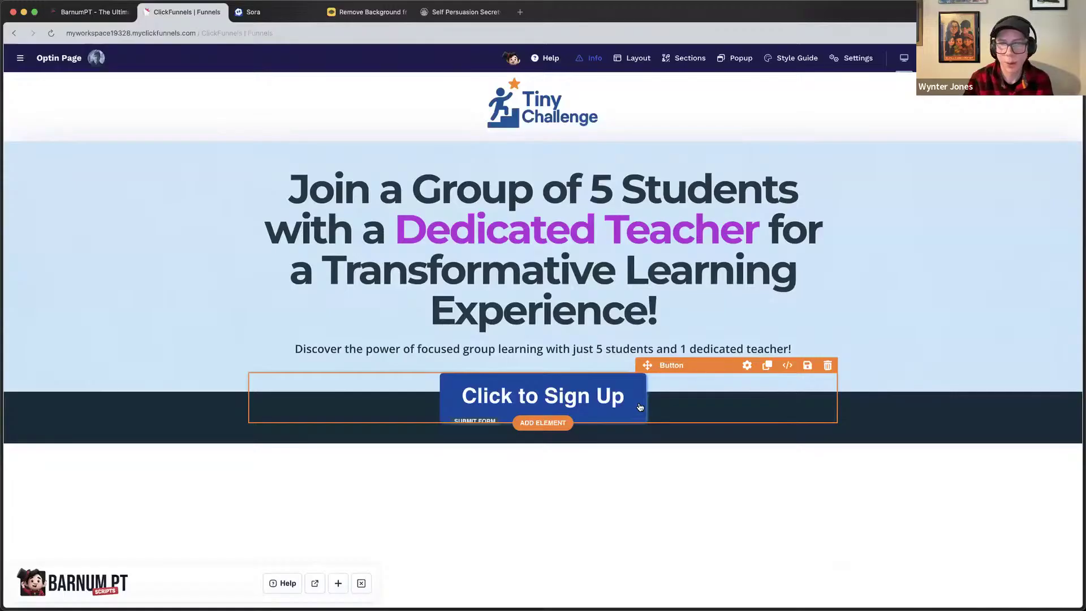
click(635, 411)
scroll(978, 348, down, 5)
scroll(973, 358, down, 4)
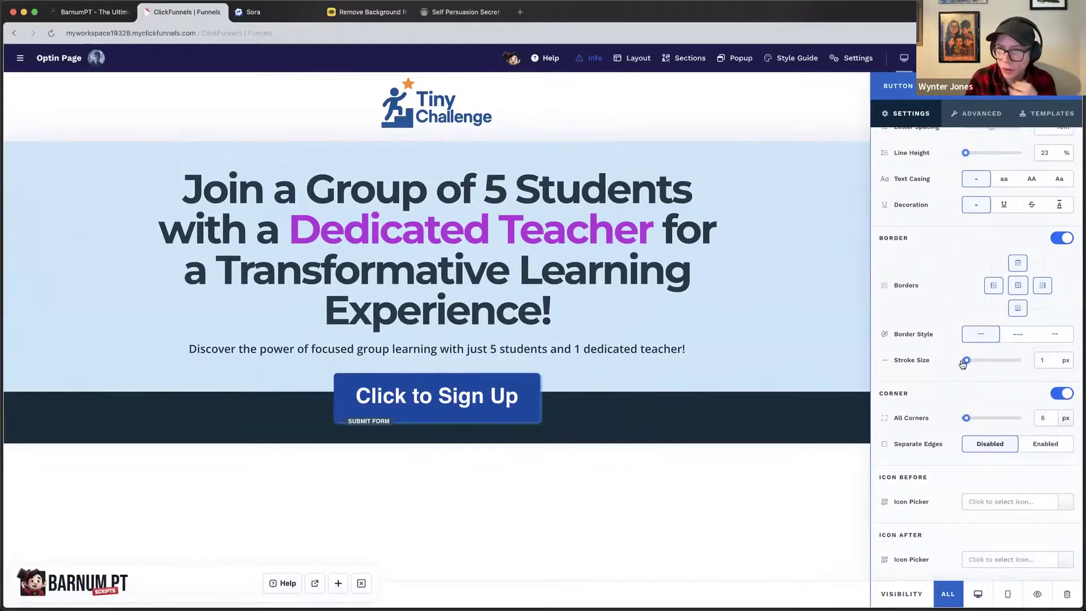
scroll(954, 412, up, 6)
scroll(954, 411, down, 3)
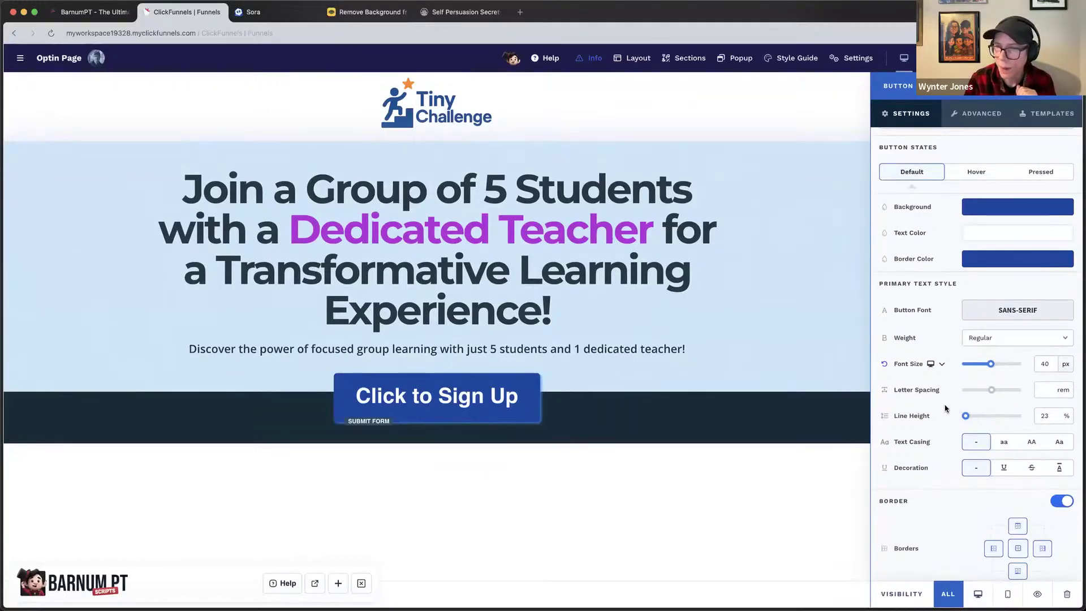
scroll(955, 411, down, 6)
scroll(944, 416, up, 15)
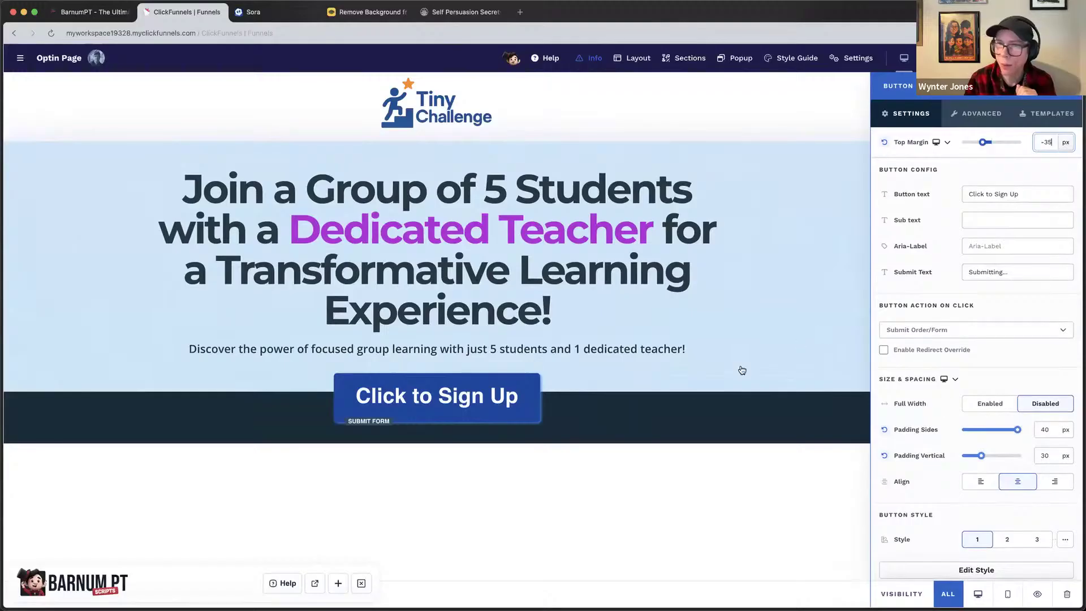
click(558, 397)
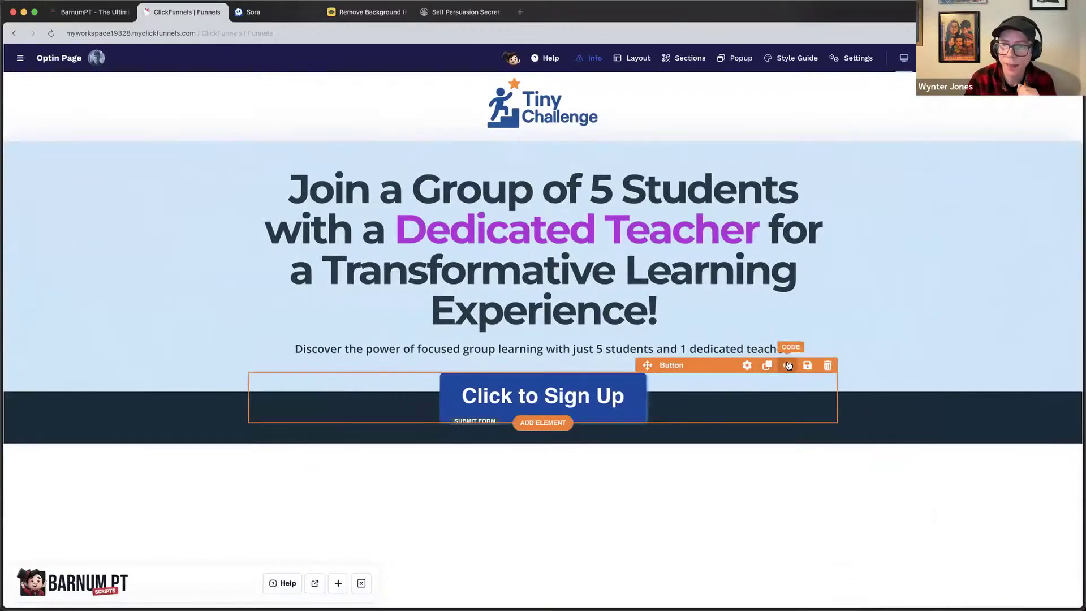
click(787, 365)
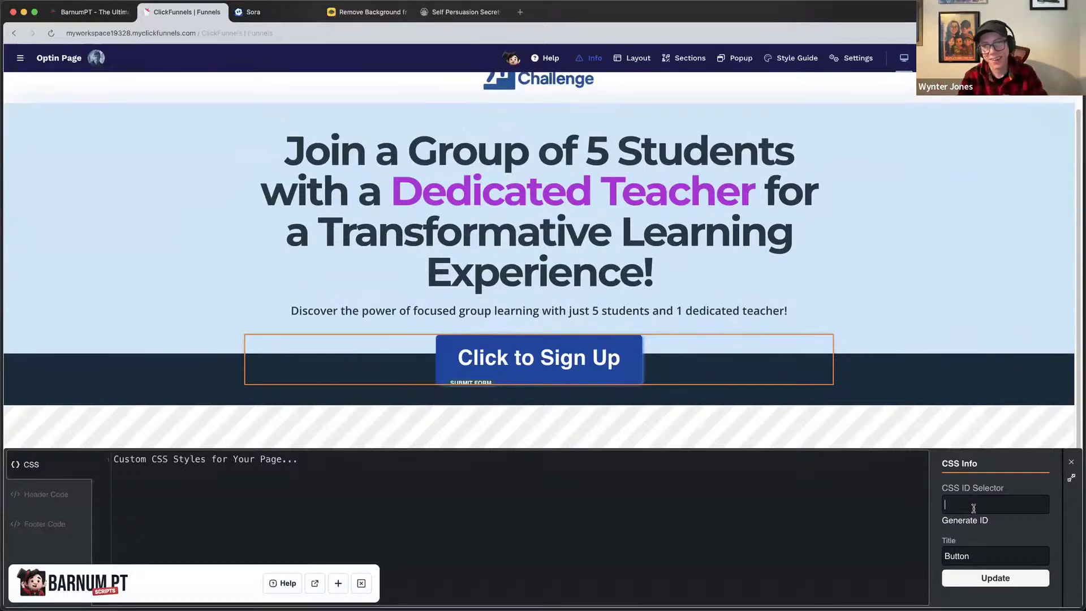
click(1071, 463)
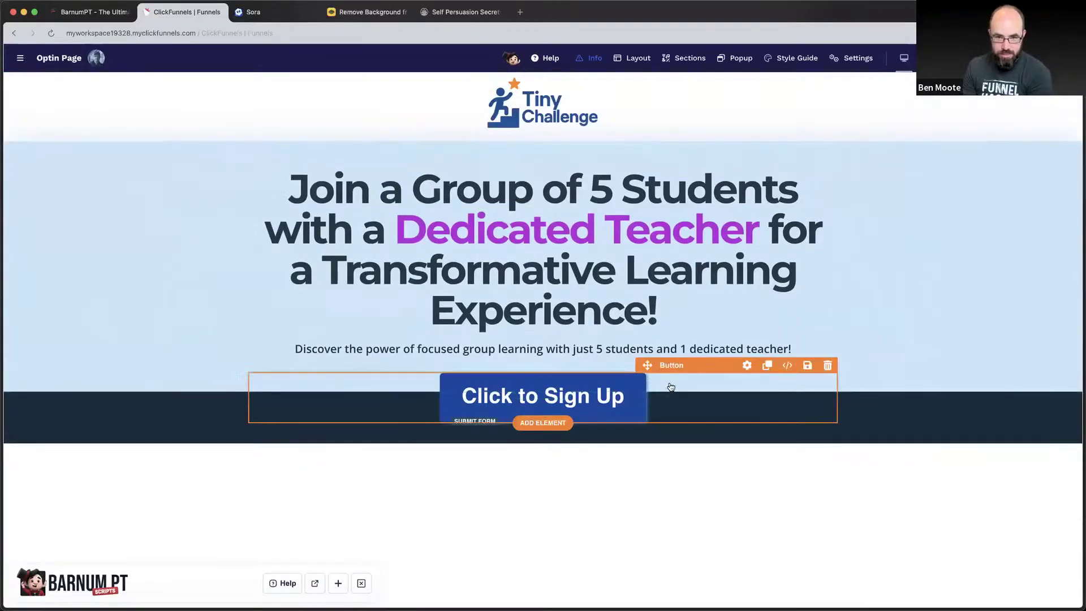
click(786, 365)
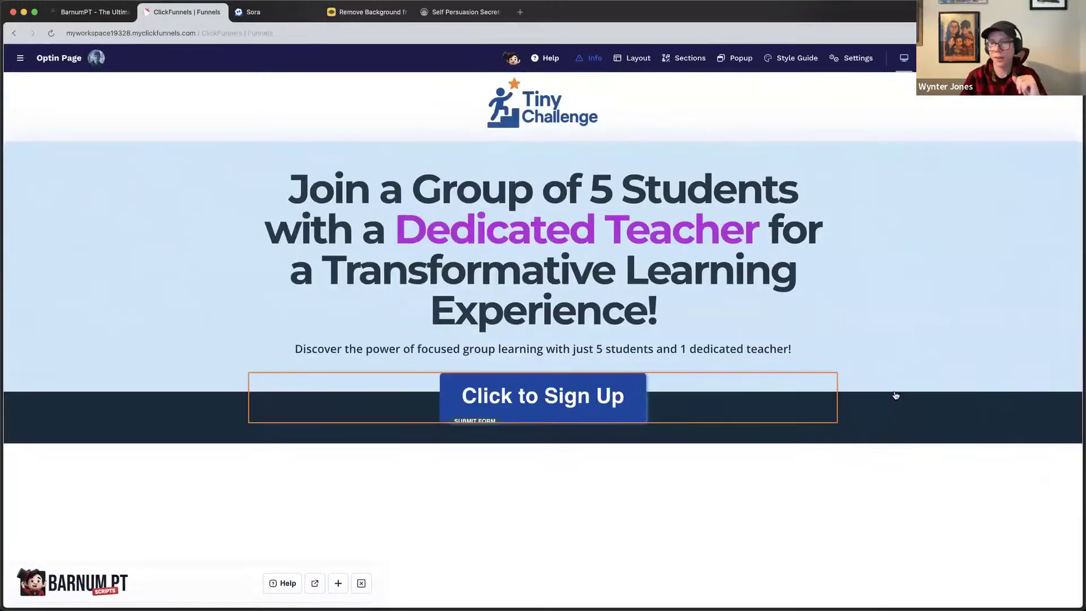
click(1071, 462)
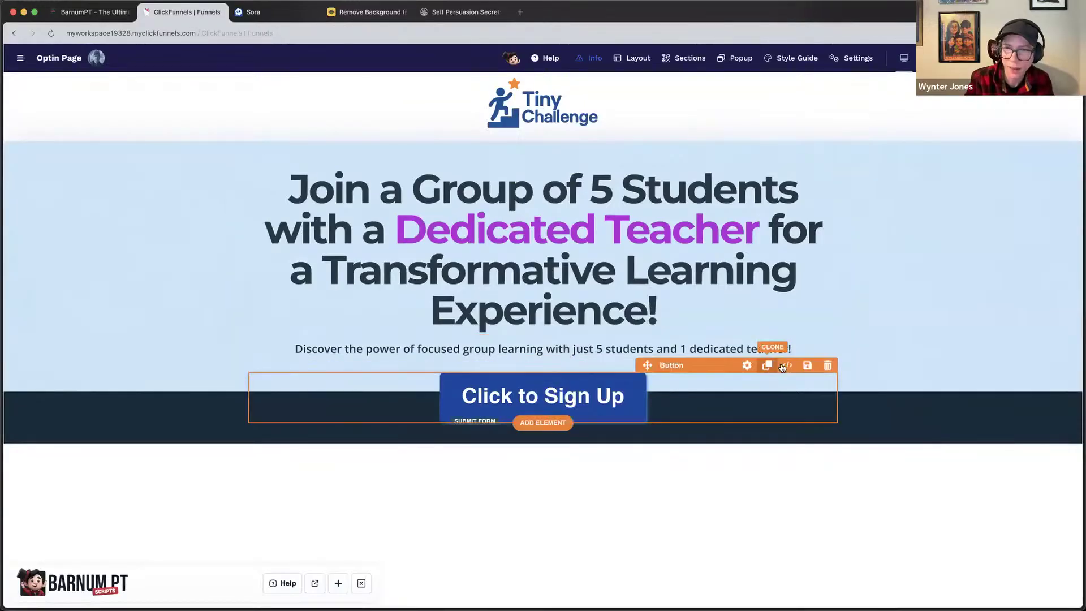
Assign the CSS ID selector theButton to the sign-up button in its code settings.
click(787, 365)
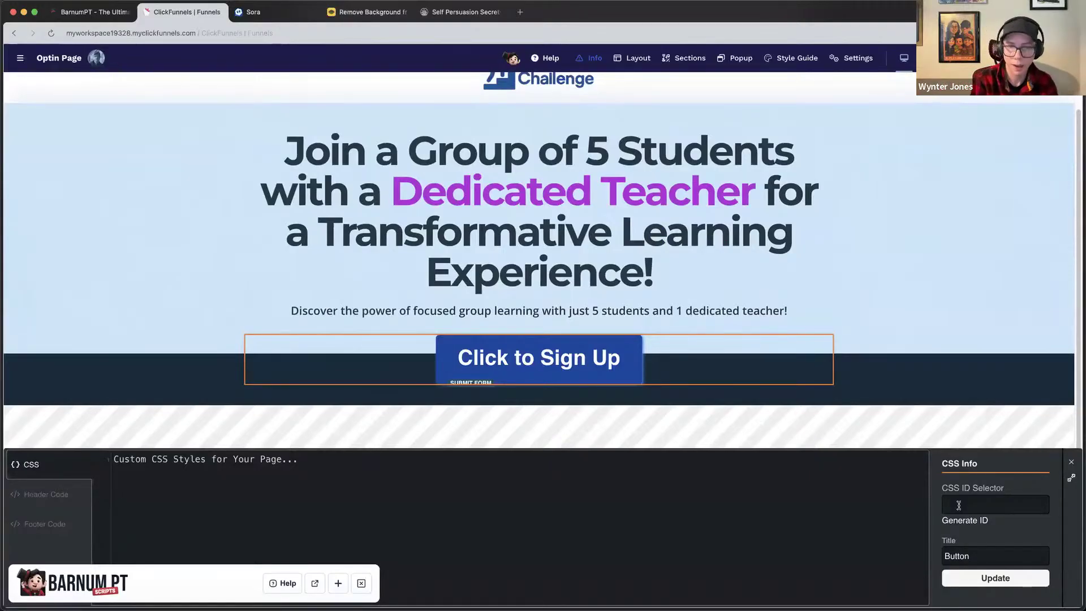
text(theButton)
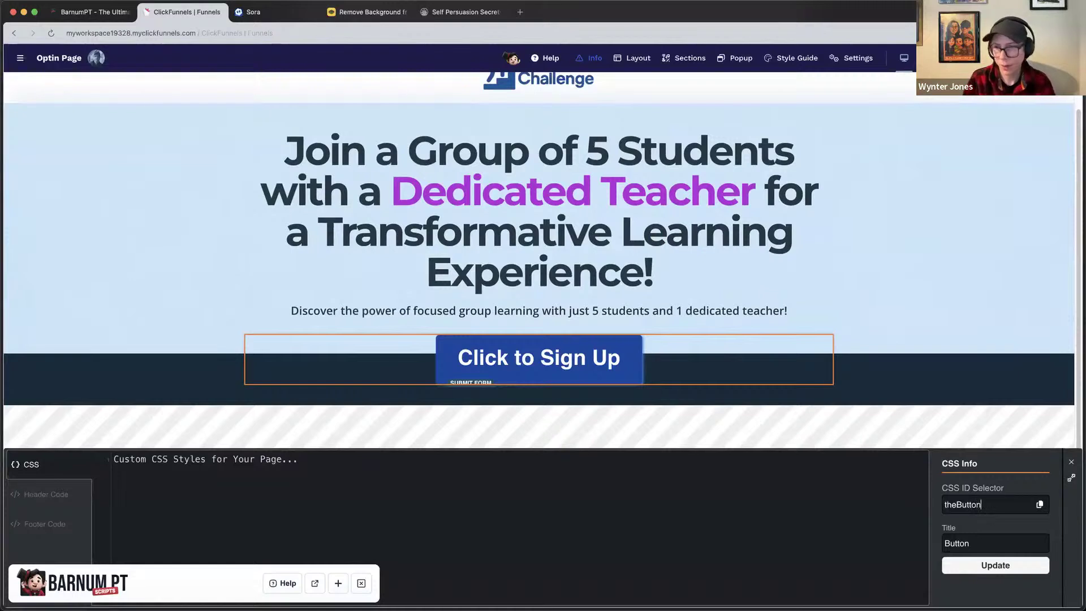
click(985, 566)
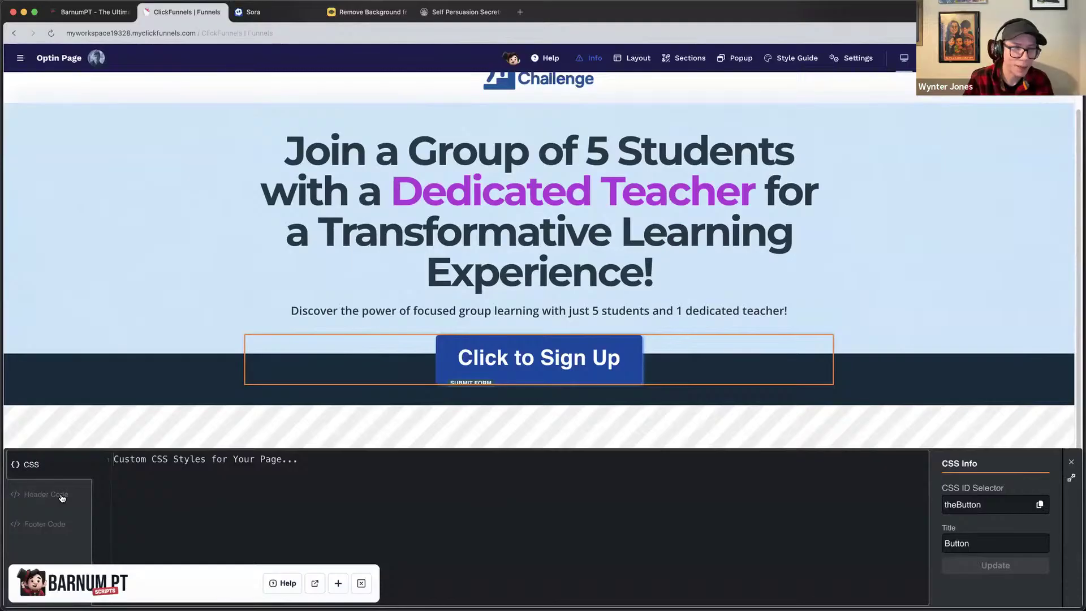
Dismiss the BarnumPT help widget and start a #theButton rule in the page's custom CSS.
click(62, 498)
click(44, 473)
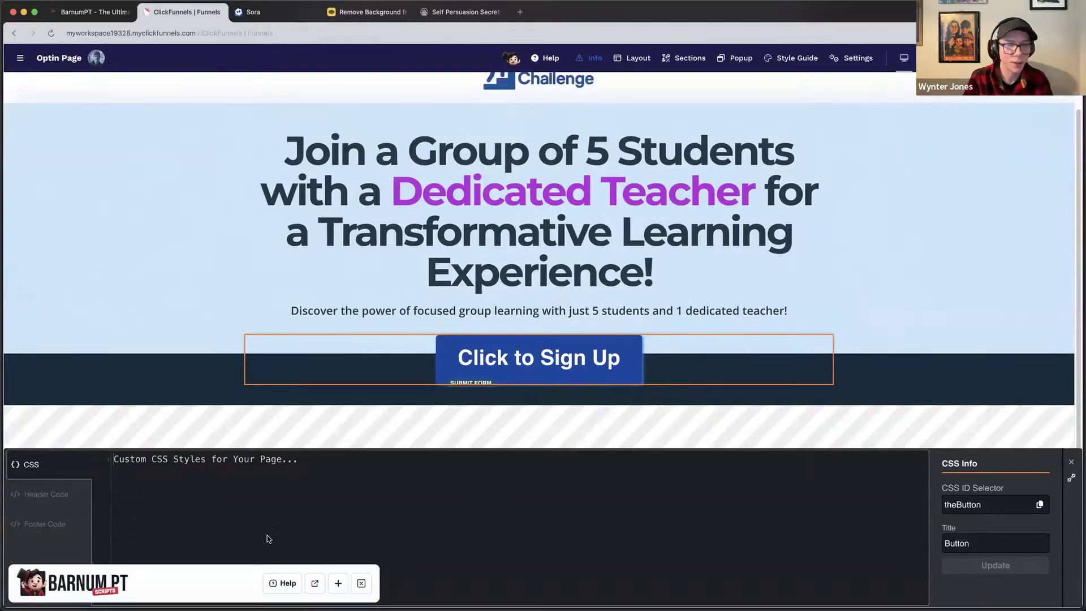
click(361, 583)
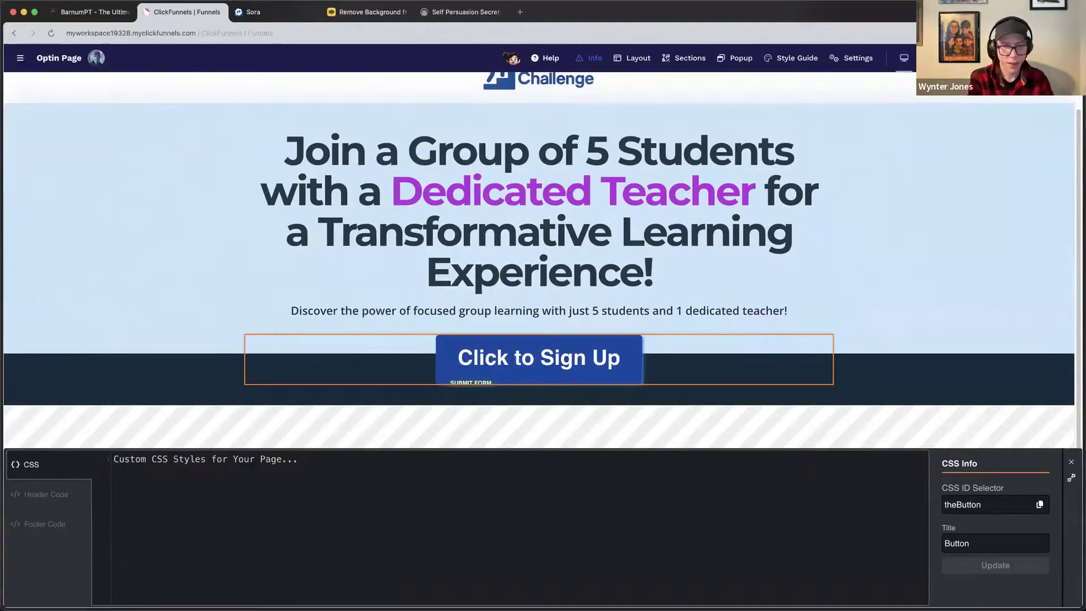
text(#theButton {)
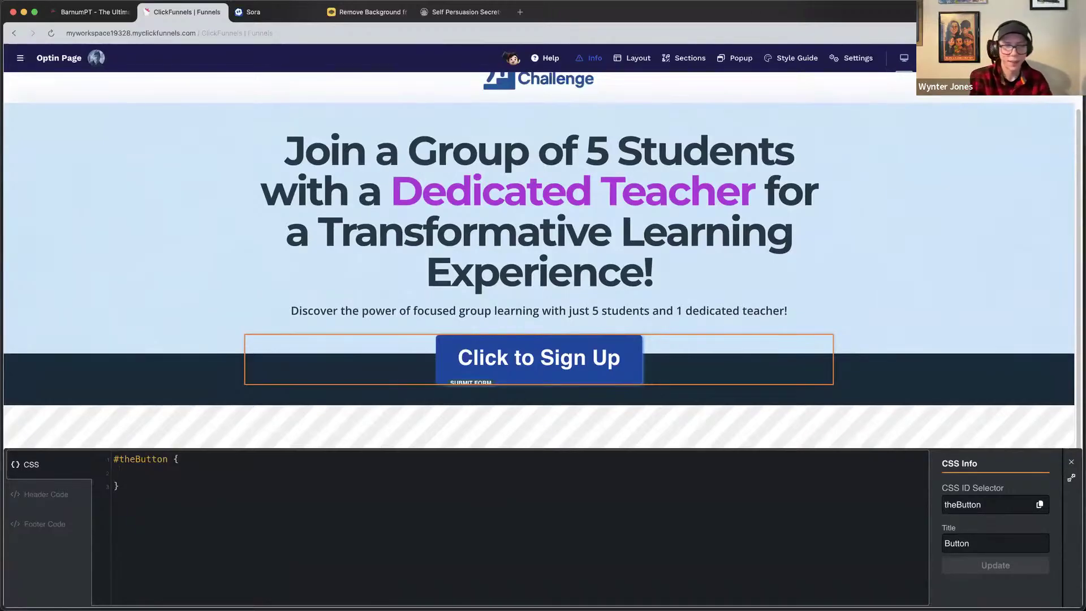
Try hiding the sign-up button with display:none in its CSS rule, and shorten the value to bring it back.
text(display:none)
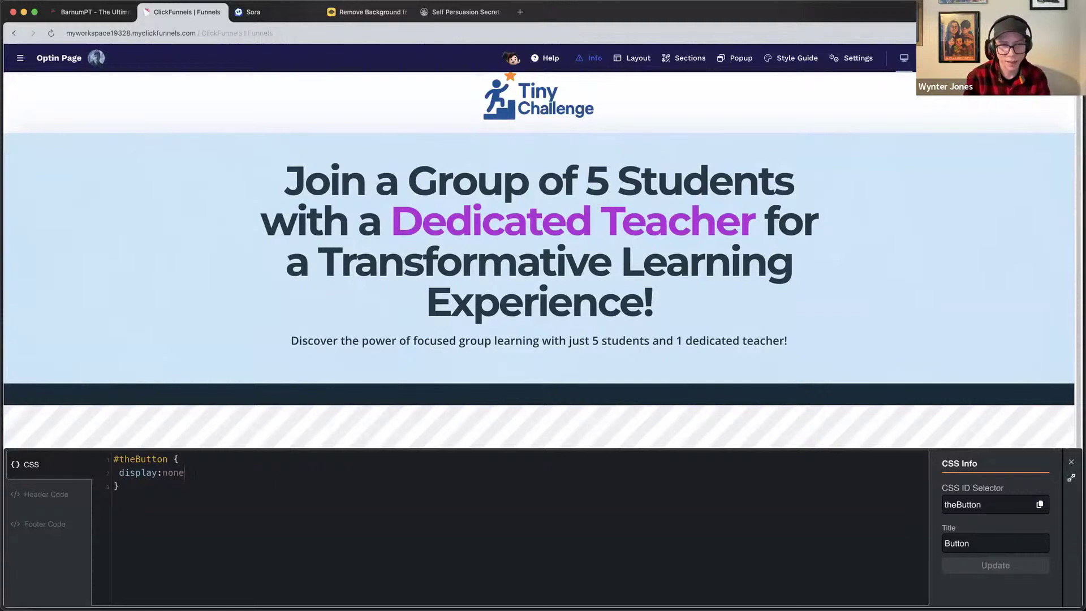
key(BackSpace)
key(BackSpace)
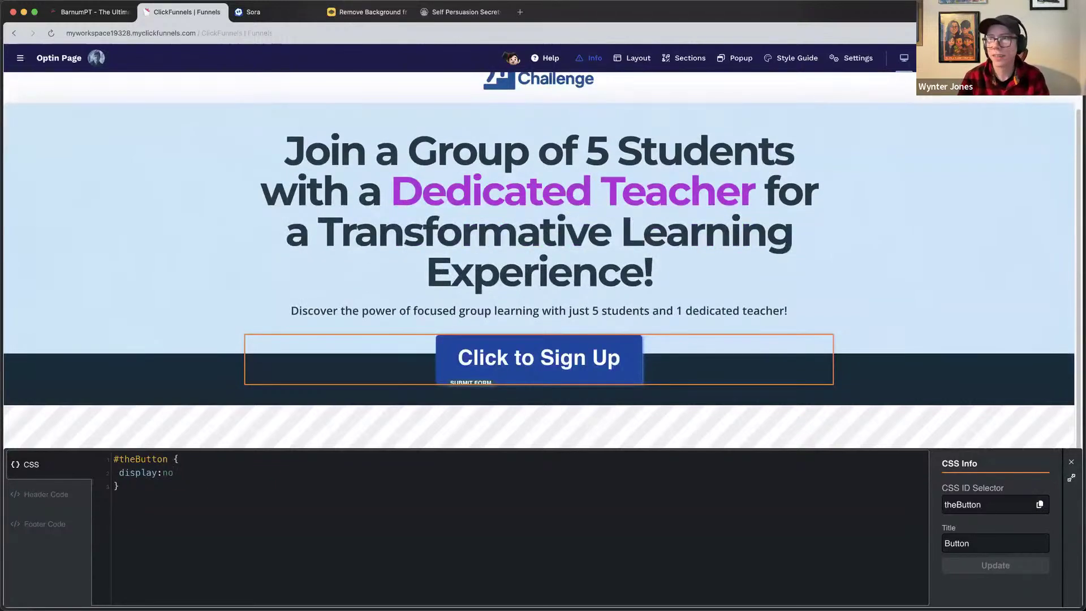
Try hiding the whole page with a body rule containing display:none, and remove that rule.
click(164, 485)
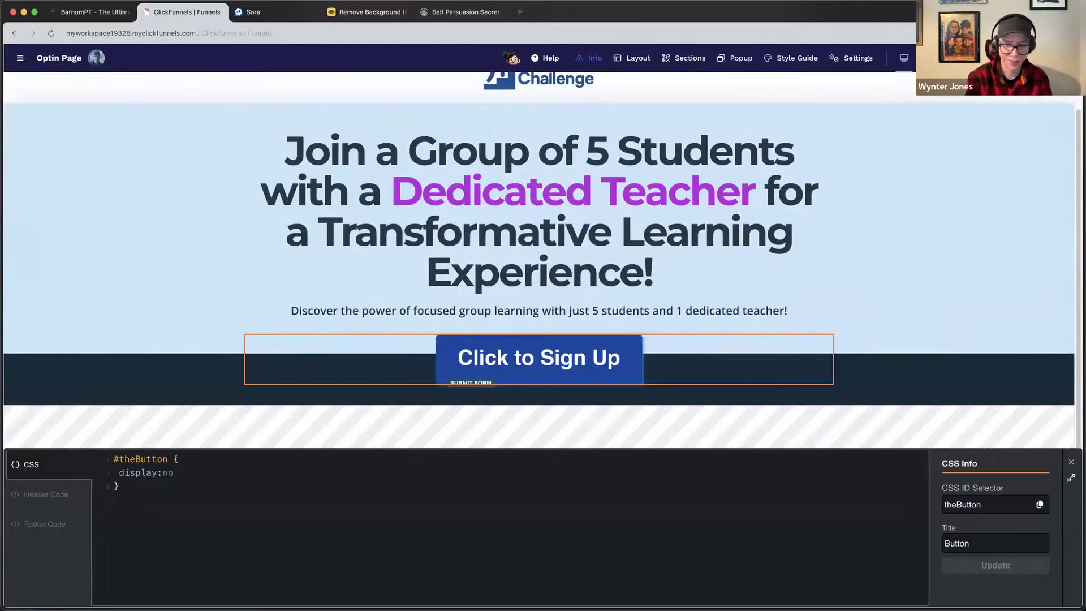
key(Return)
text(body {  )
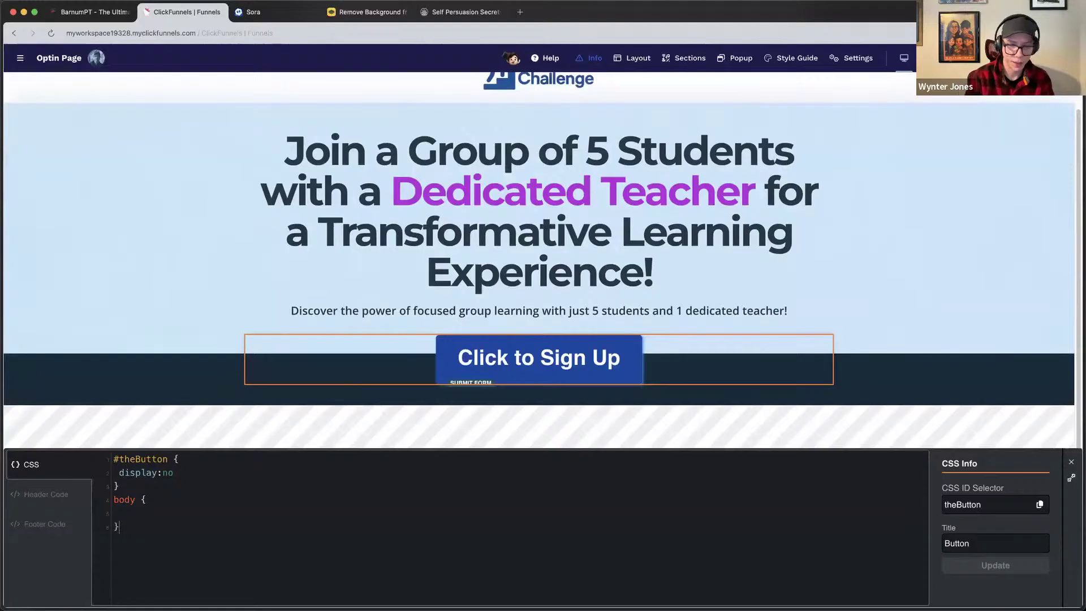
text(display:none)
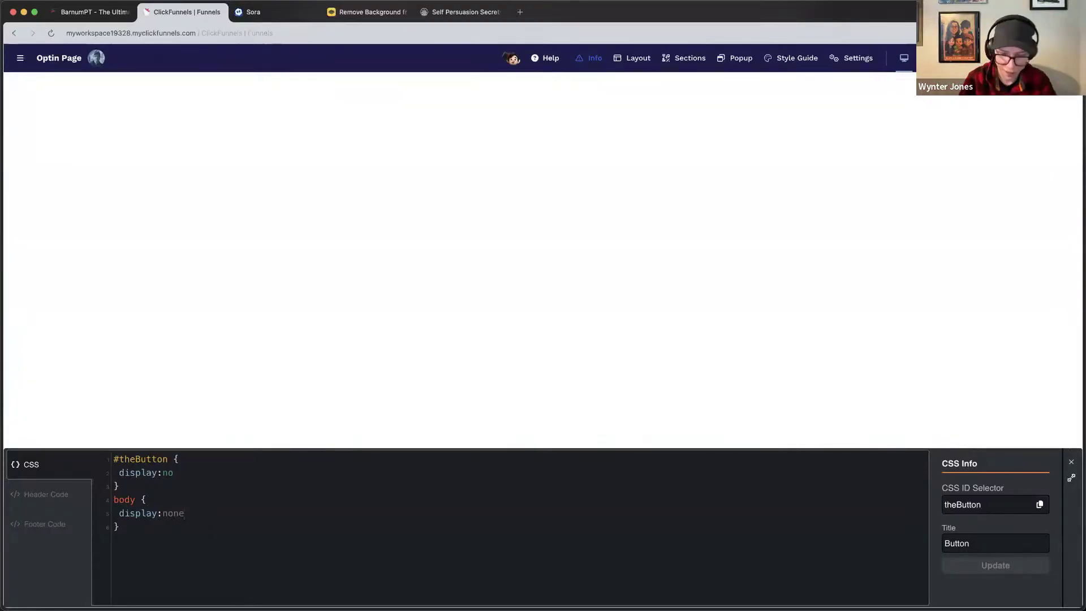
key(shift+Up)
key(shift+Up)
key(shift+Up)
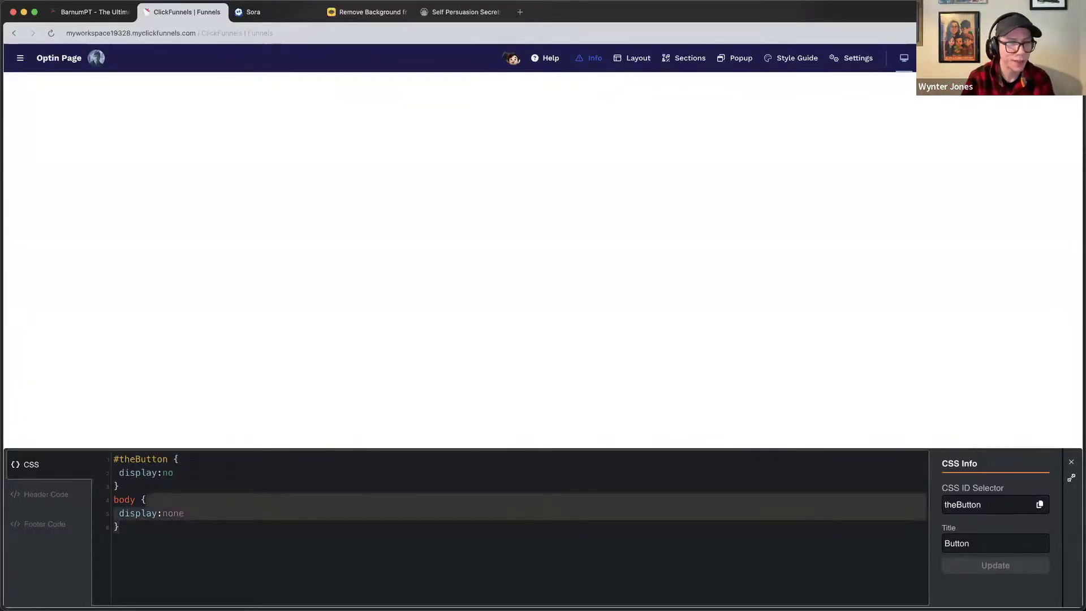
key(BackSpace)
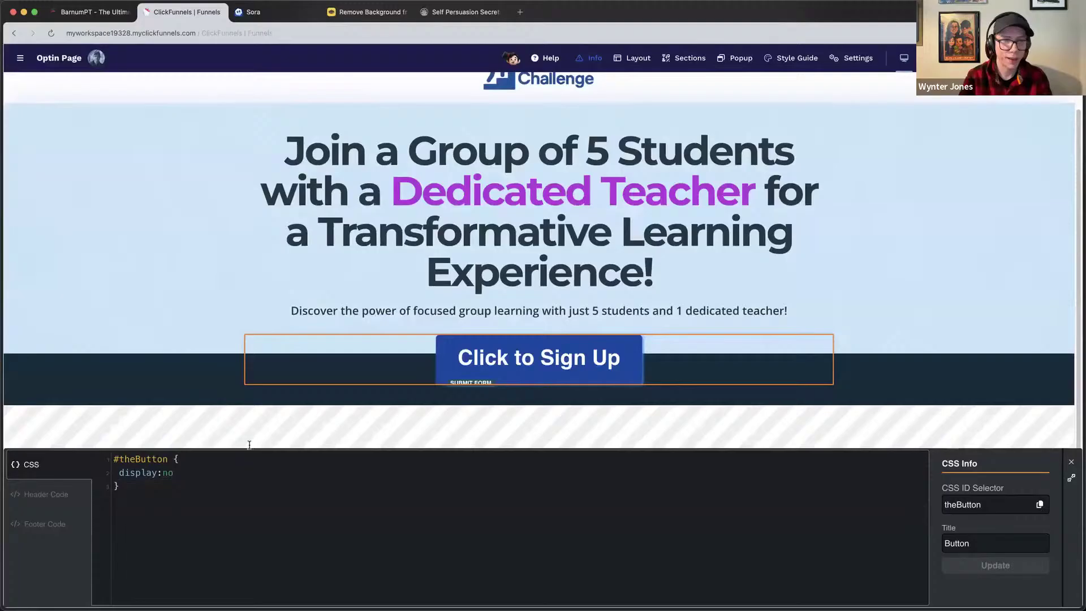
Delete the leftover display declaration from the #theButton rule.
click(188, 473)
key(BackSpace)
key(BackSpace)
key(BackSpace)
key(BackSpace)
key(BackSpace)
key(BackSpace)
key(BackSpace)
key(BackSpace)
key(BackSpace)
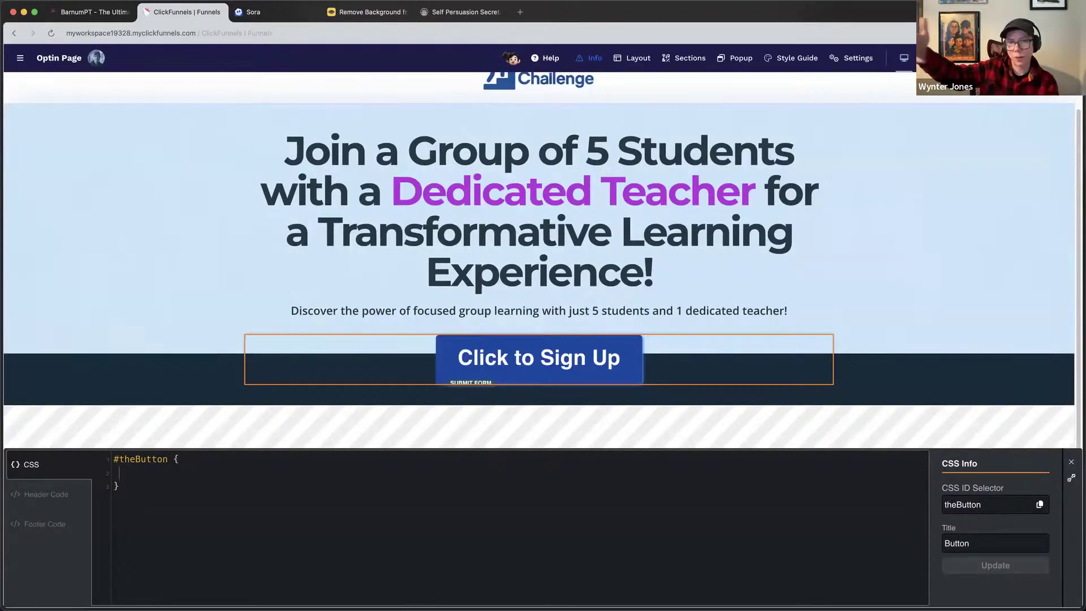
Add border-radius: 20px; to the #theButton rule and leave the code editor.
text(bordfer)
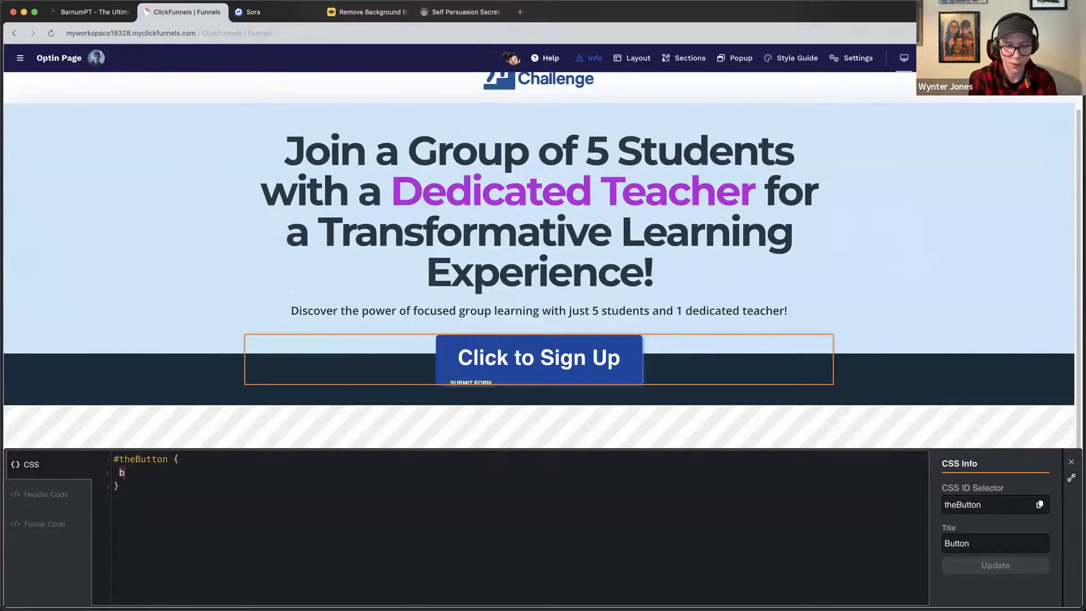
key(BackSpace)
key(BackSpace)
key(BackSpace)
text(er-ra)
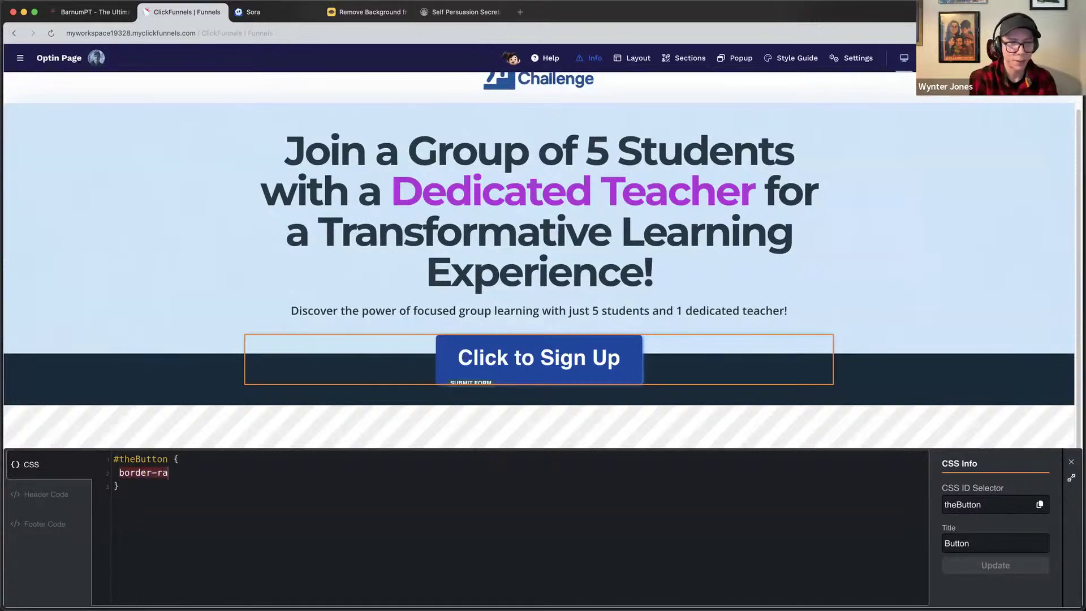
text(dius)
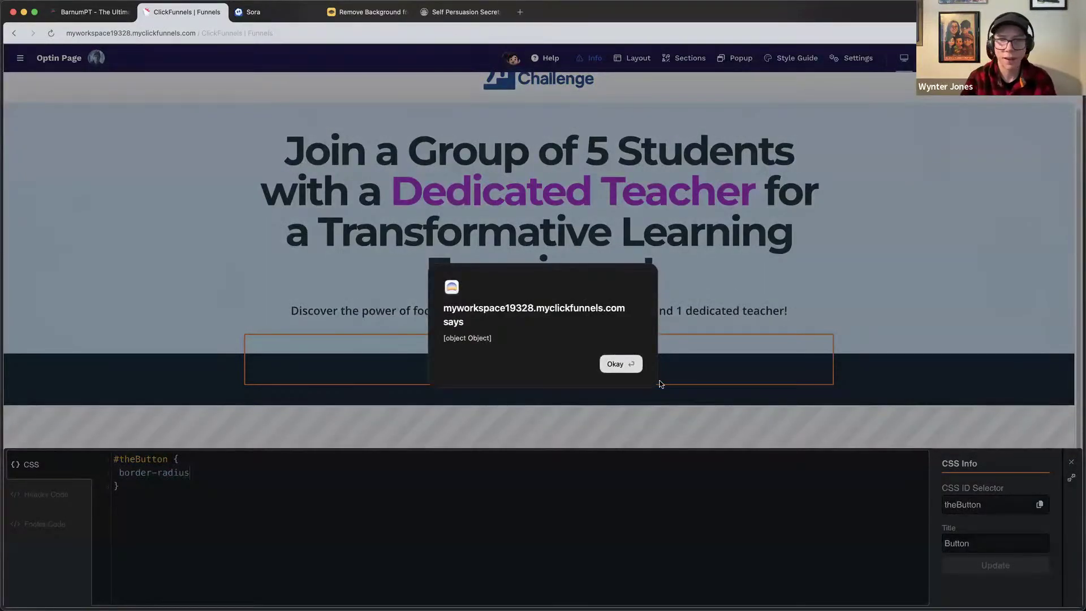
click(622, 363)
click(222, 473)
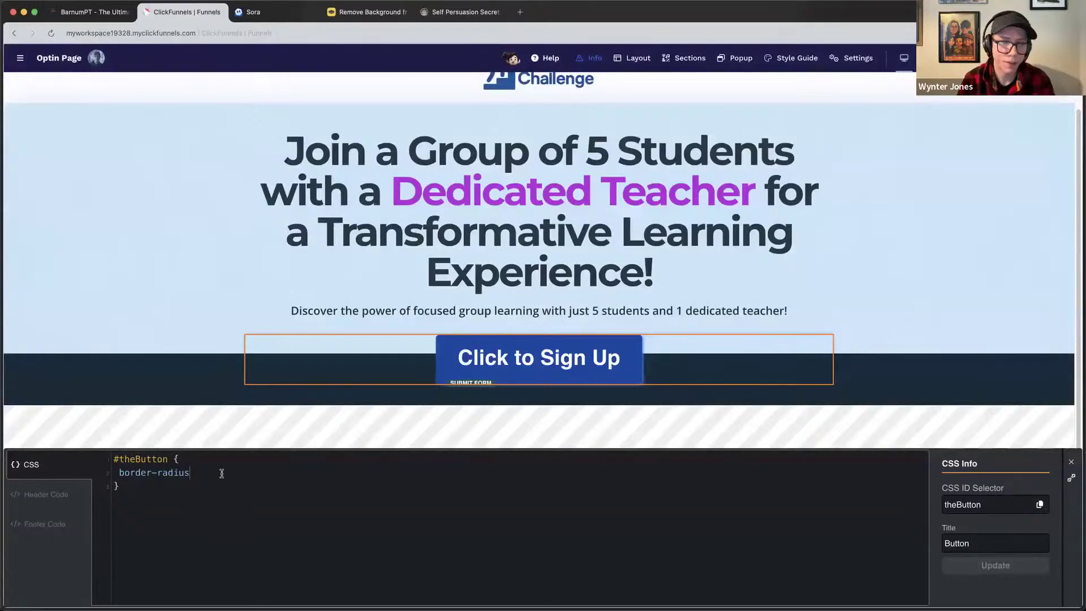
text(: 20px;)
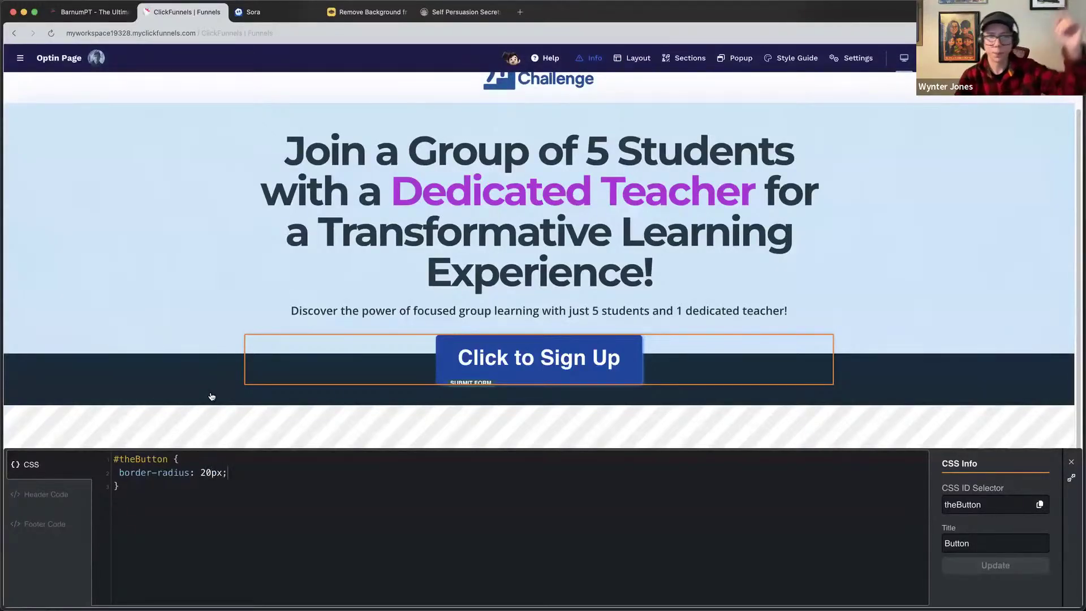
key(Escape)
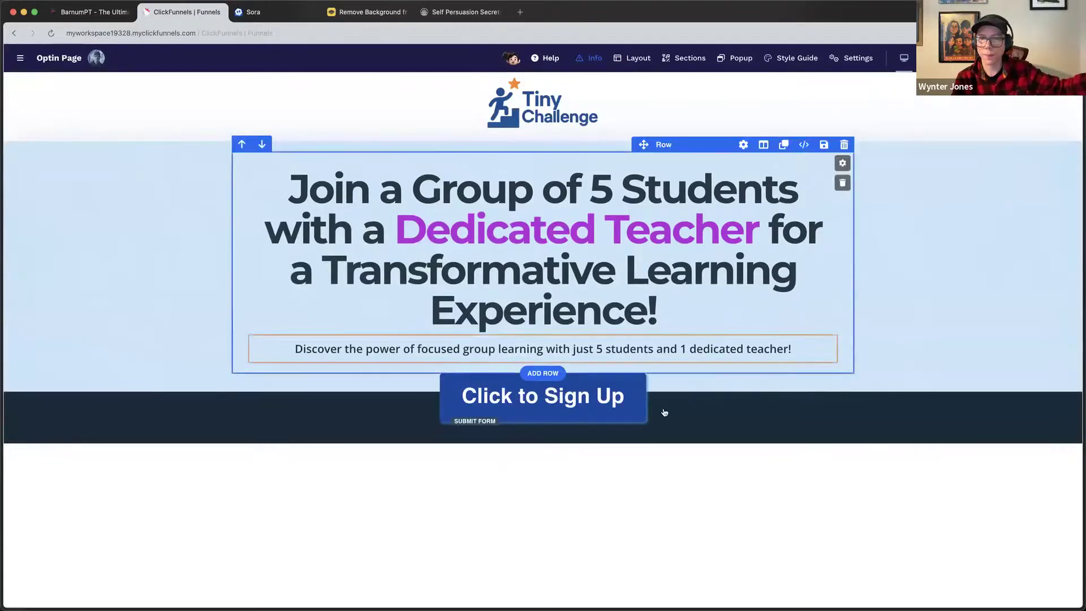
mouse_move(654, 412)
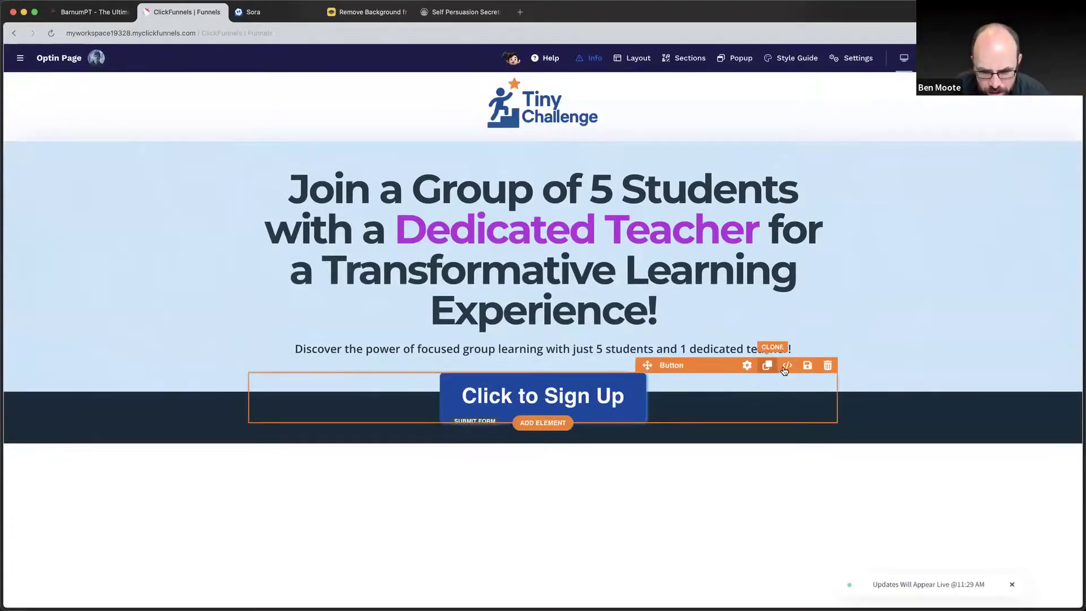
click(748, 400)
scroll(946, 377, down, 5)
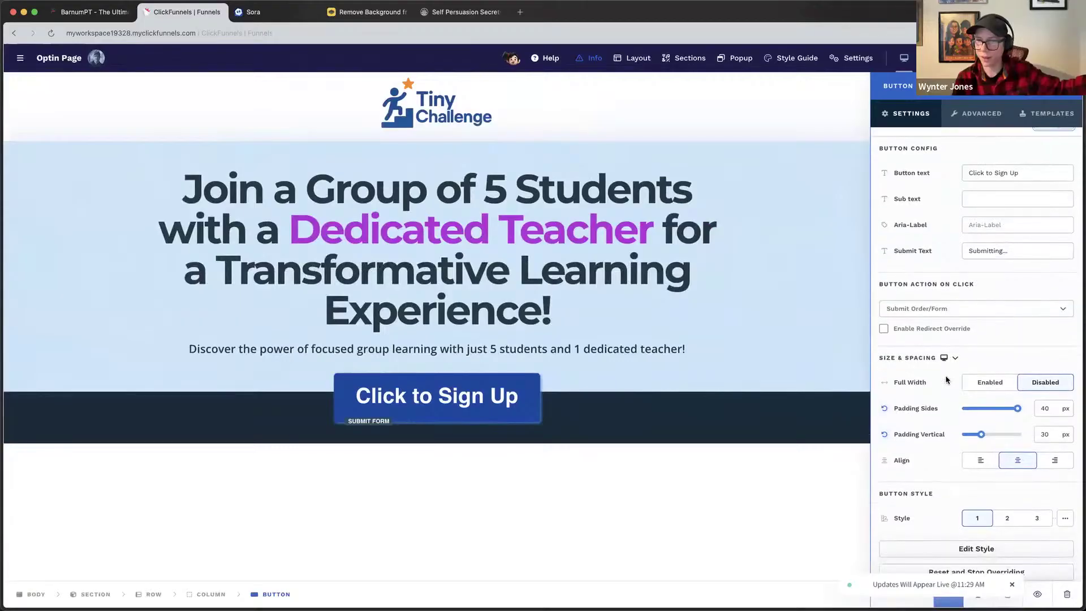
key(Escape)
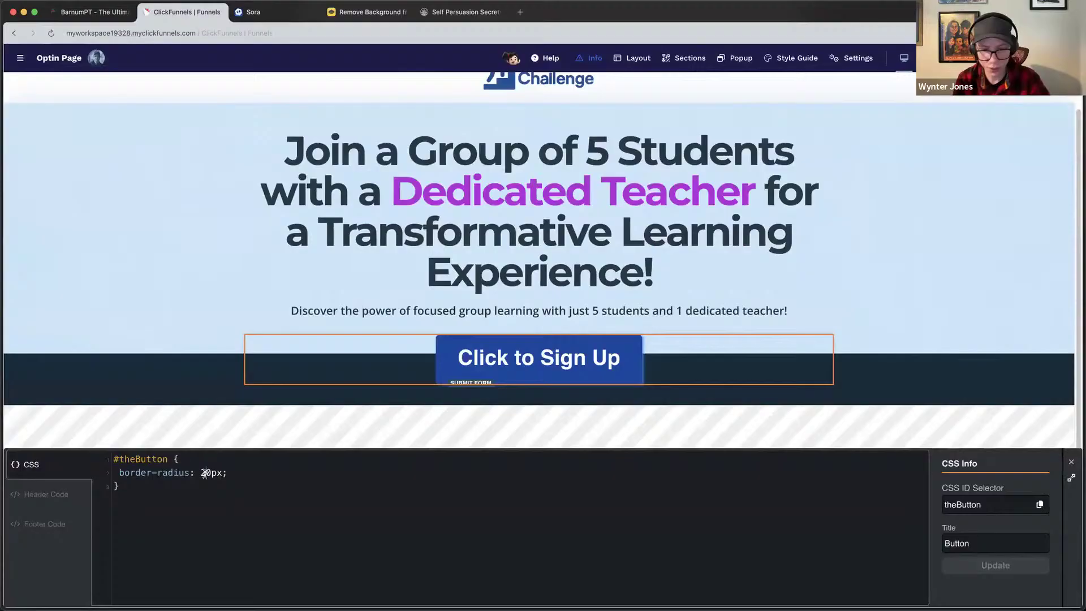
Raise the rule's border-radius to 200px and change its selector to #theButton a.
click(204, 473)
text(00px;)
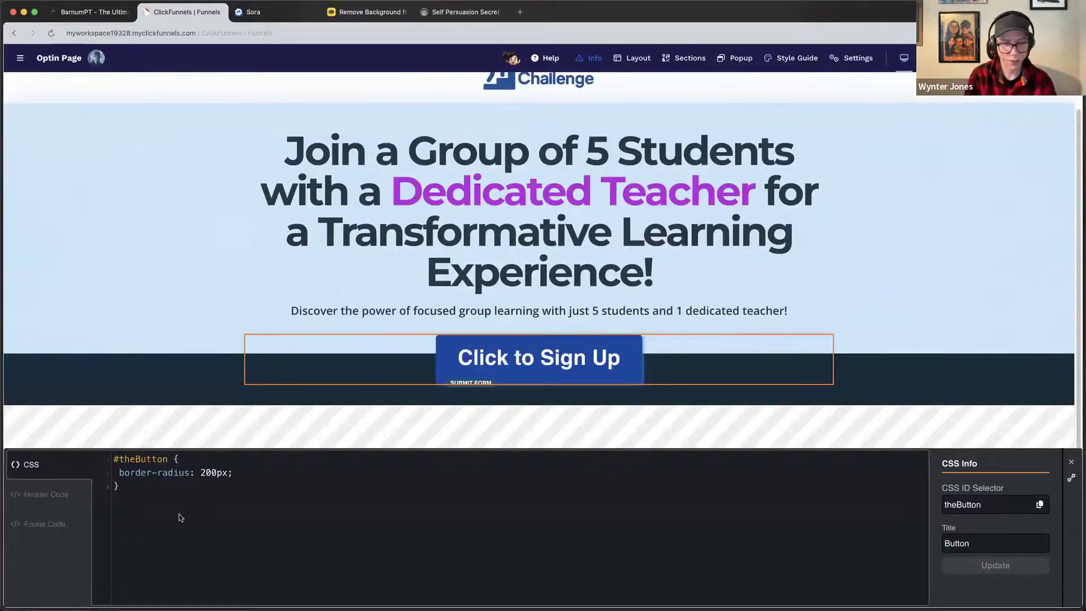
click(169, 459)
text(a)
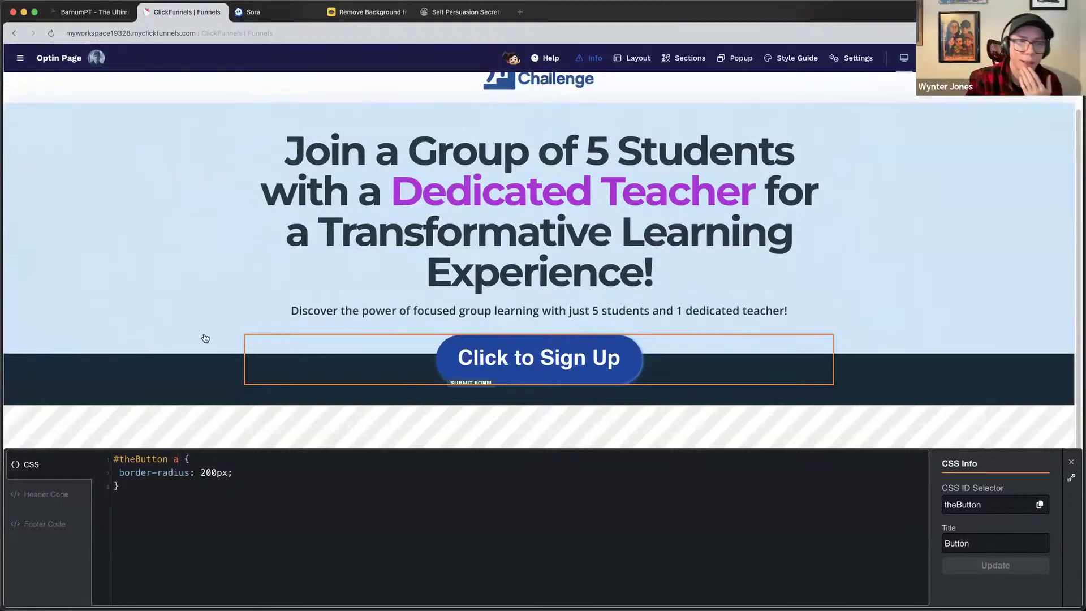
Leave the code editor and inspect the sign-up button's HTML in the developer tools, expanding its #theButton wrapper.
click(958, 445)
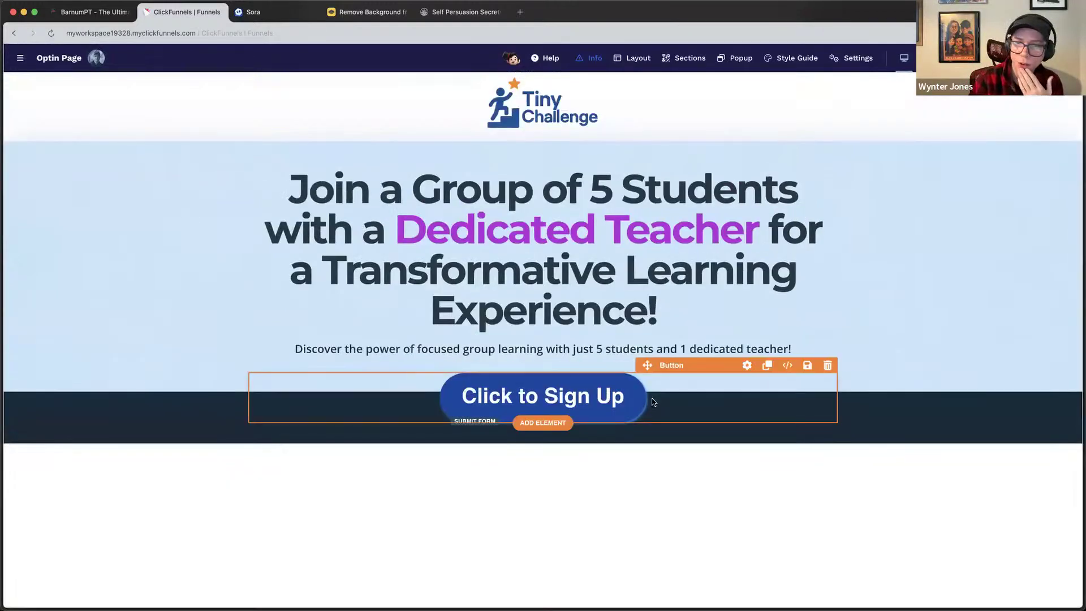
right_click(649, 398)
click(614, 509)
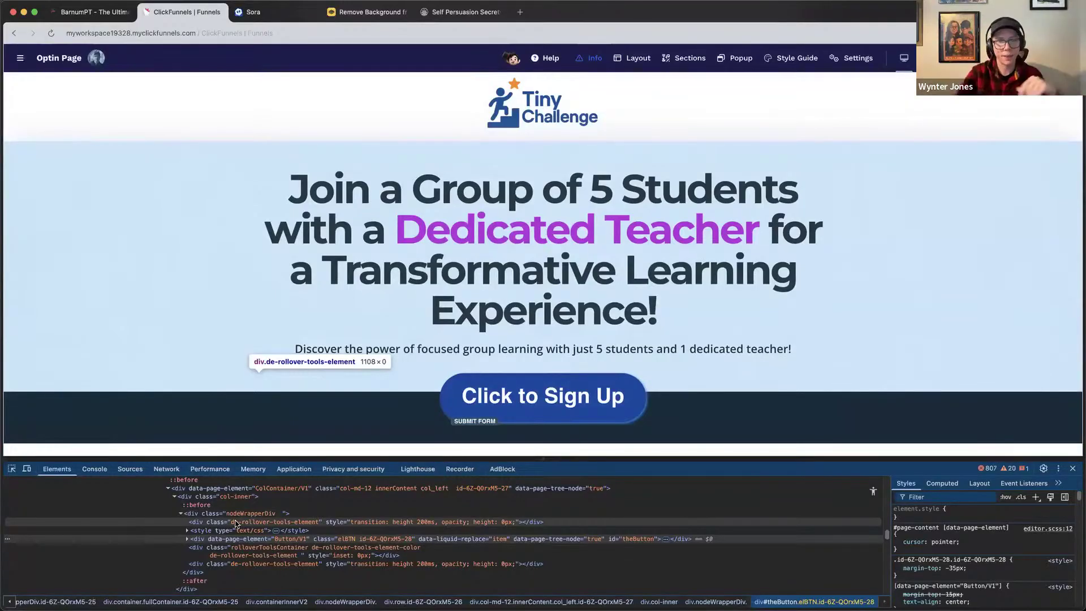
click(188, 539)
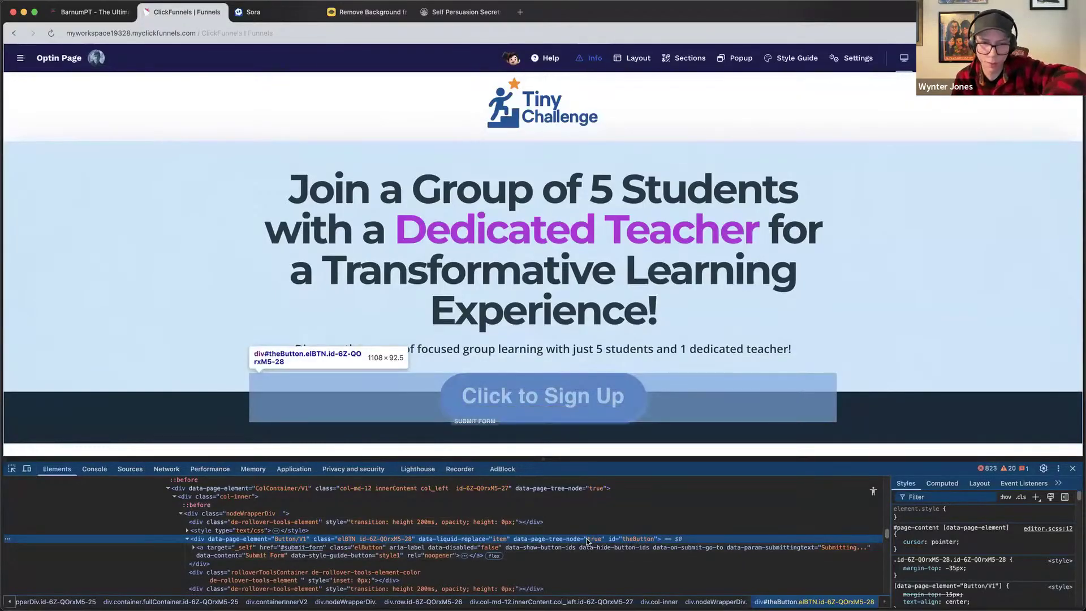
key(super+alt+i)
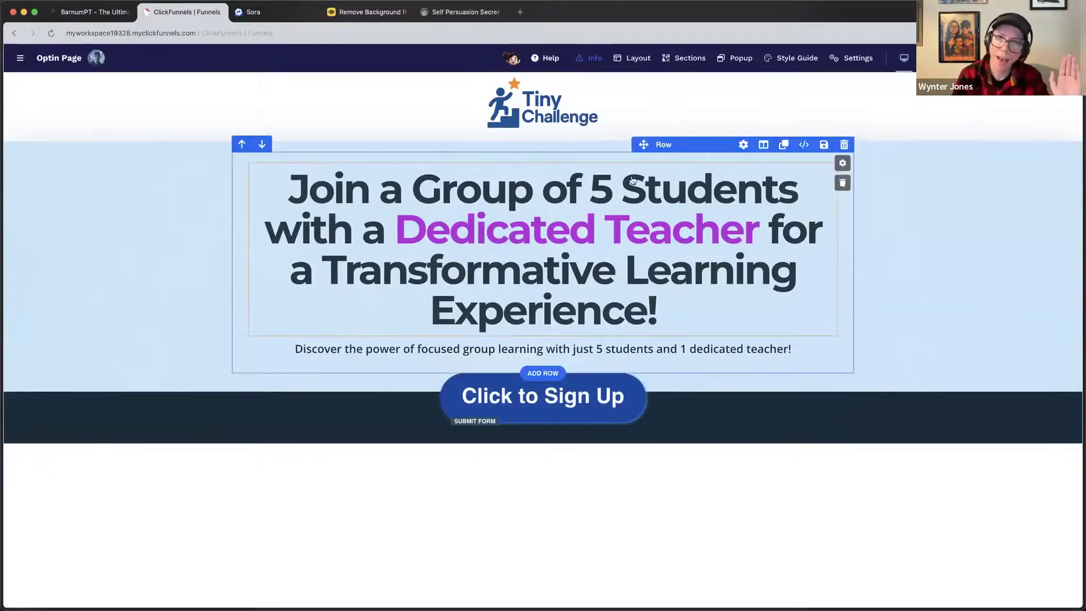
Extract the sign-up button's CSS selector structure with the BarnumPT Toolbelt's CSS Grabber.
click(513, 59)
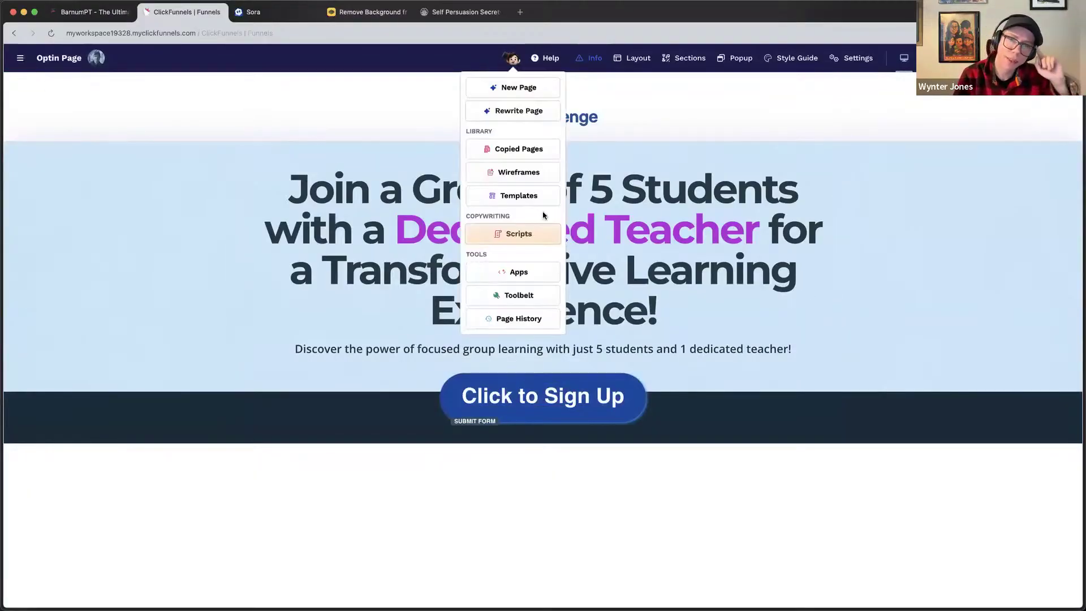
click(516, 296)
click(347, 360)
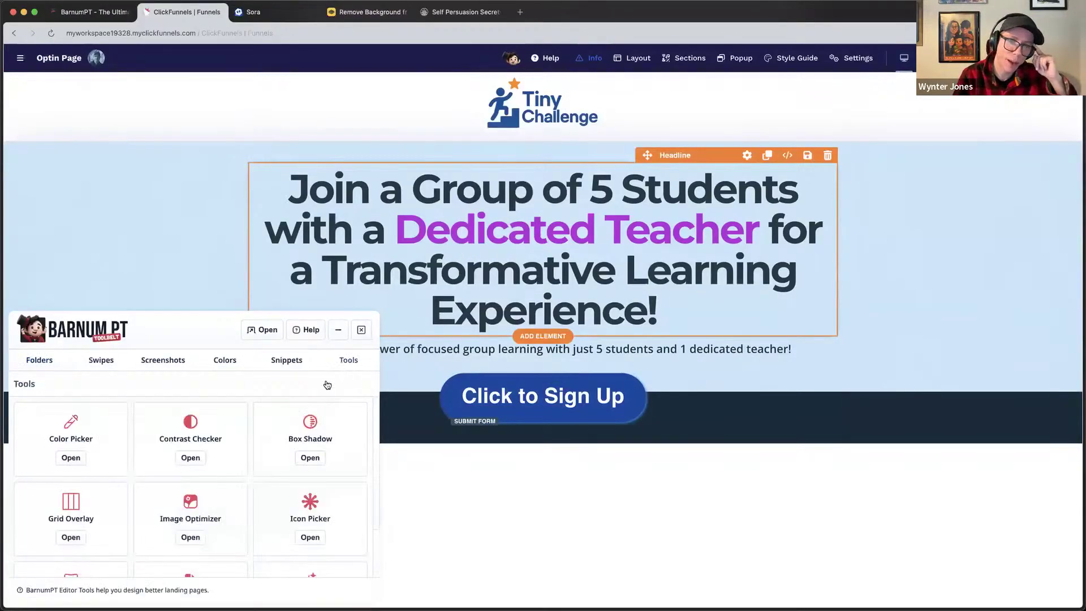
scroll(315, 497, down, 2)
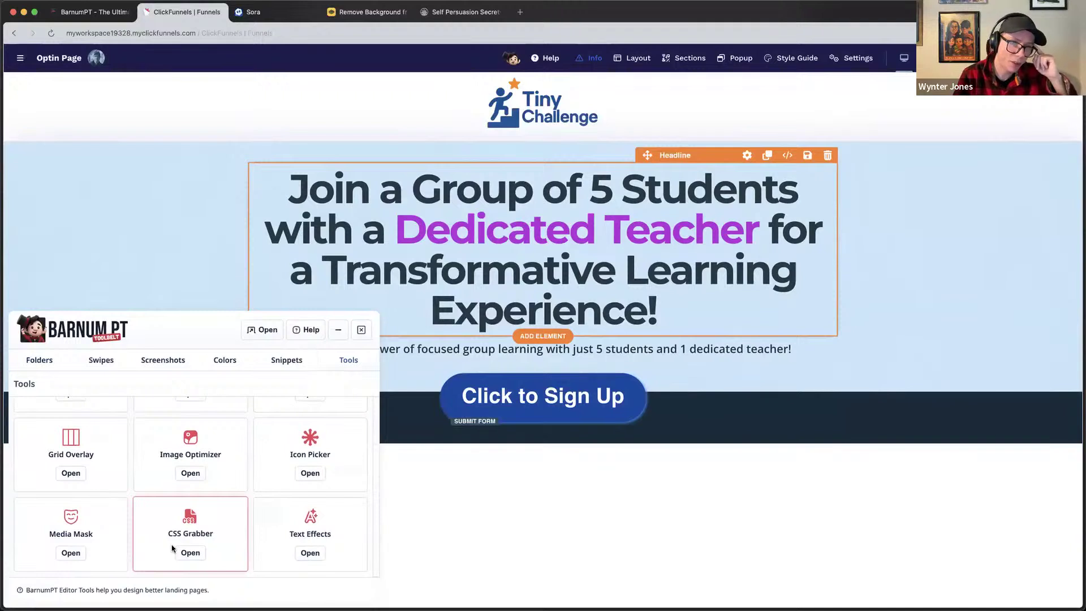
click(190, 553)
click(71, 419)
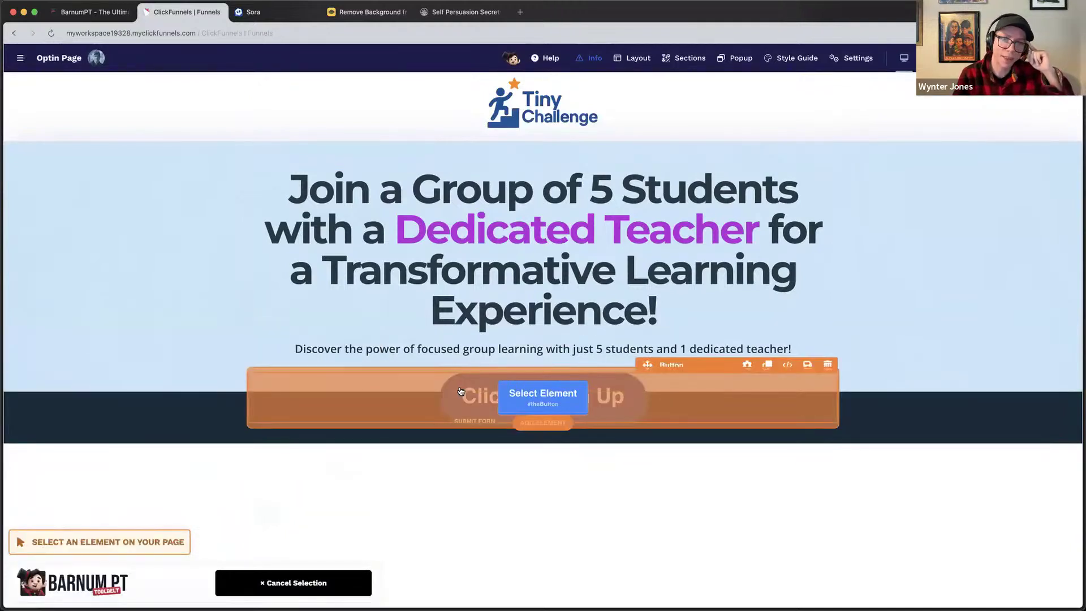
click(461, 391)
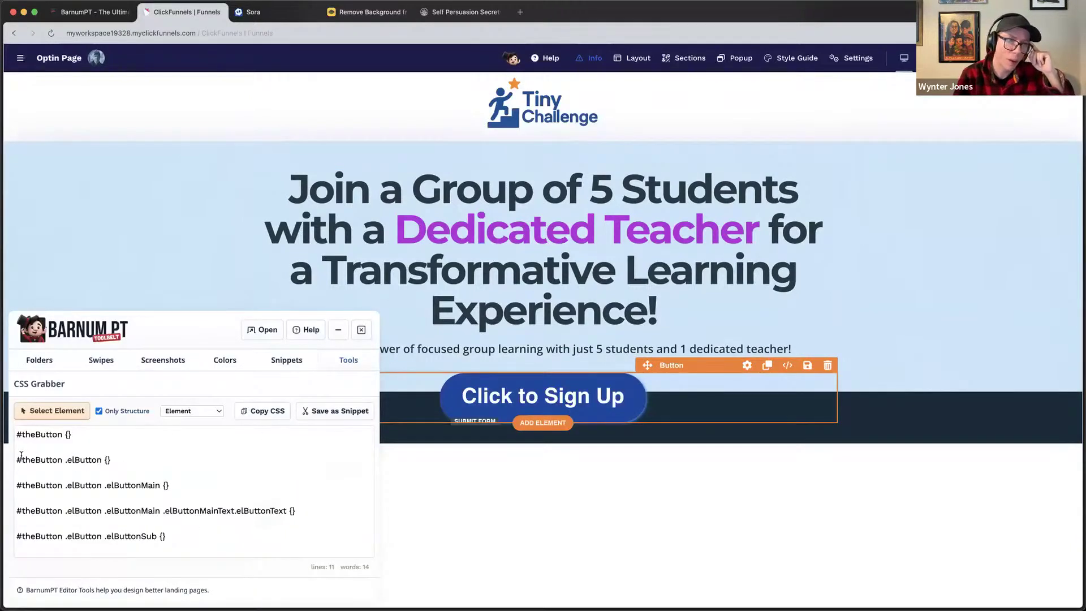
Examine the grabbed #theButton .elButton selector and the full selector list, and dismiss the toolbelt.
drag(18, 459, 162, 462)
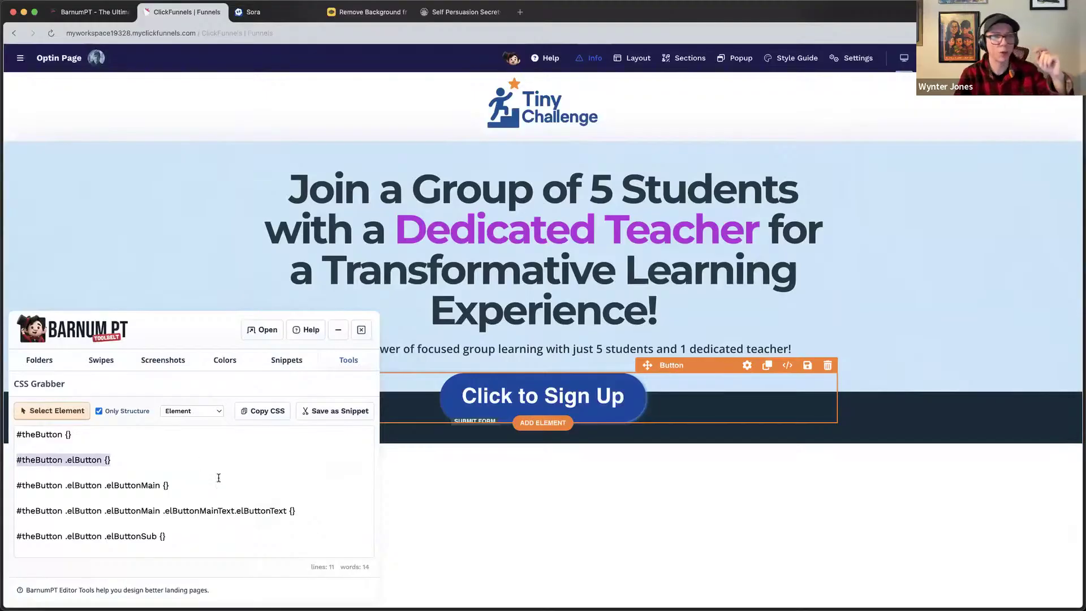
click(204, 487)
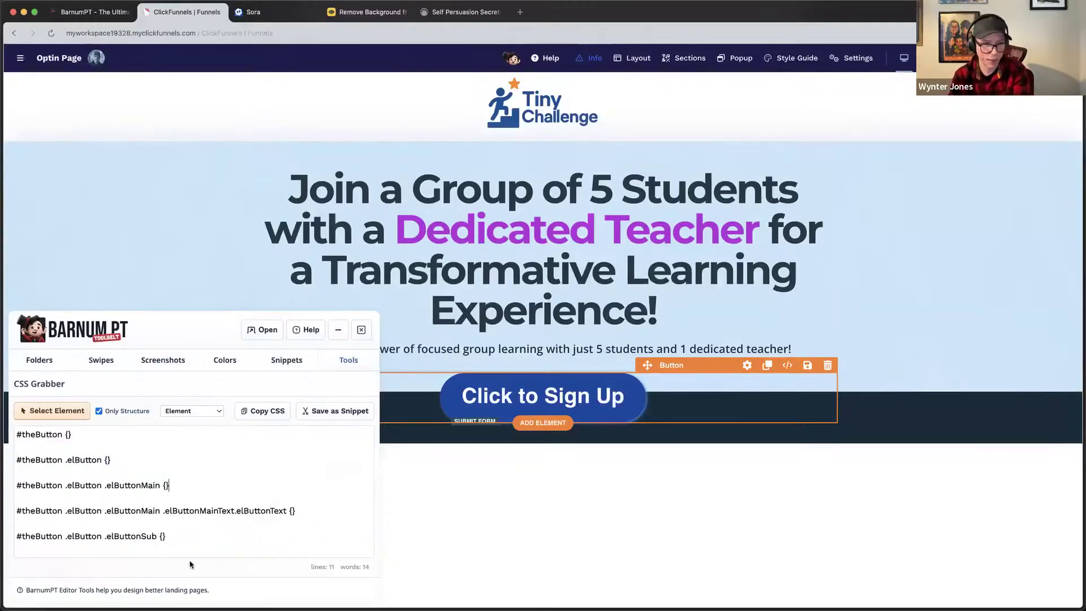
drag(188, 530, 8, 435)
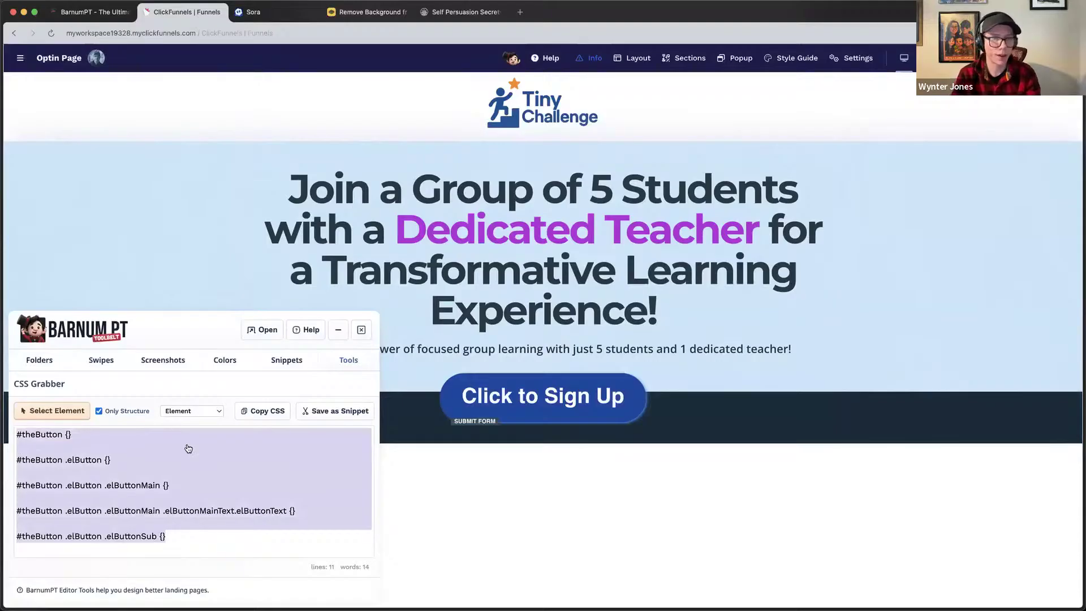
click(338, 330)
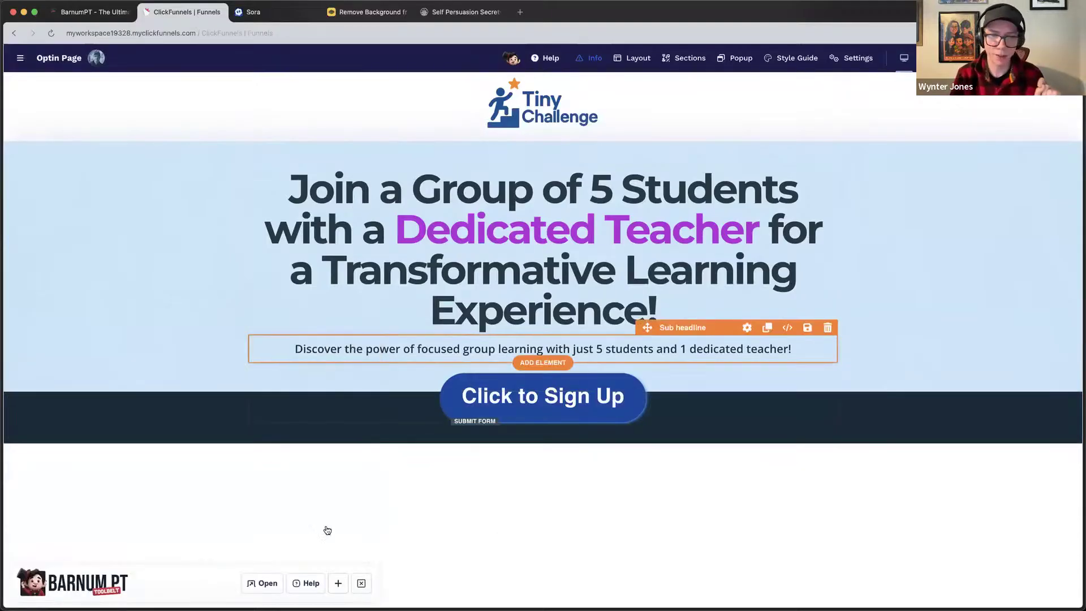
click(359, 581)
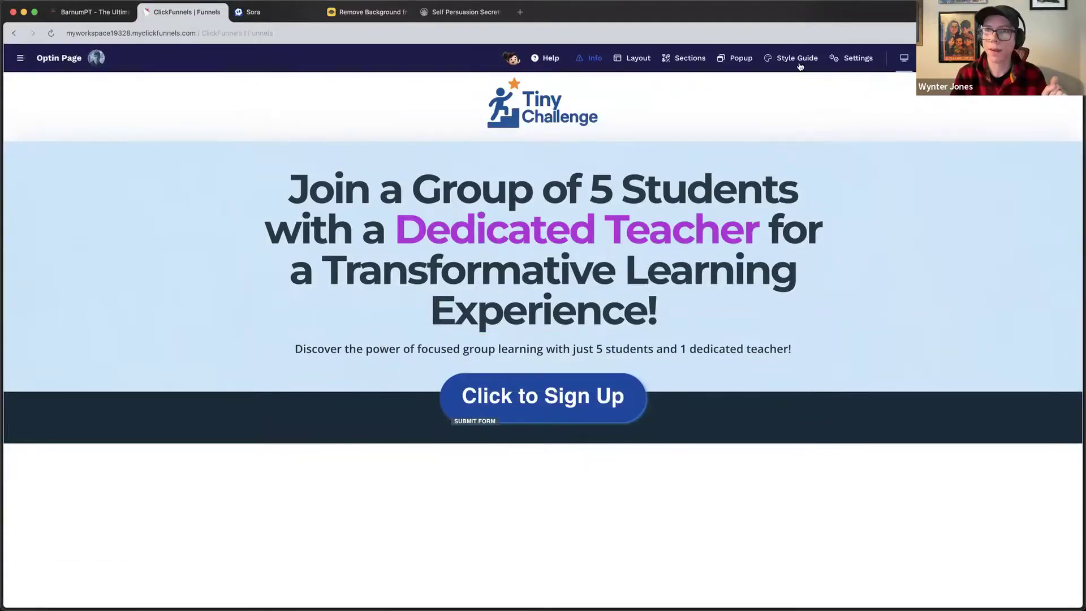
In the page's custom CSS, set the #theButton a rule's border-radius to 20px and add border: 1px solid #000.
click(855, 58)
click(849, 127)
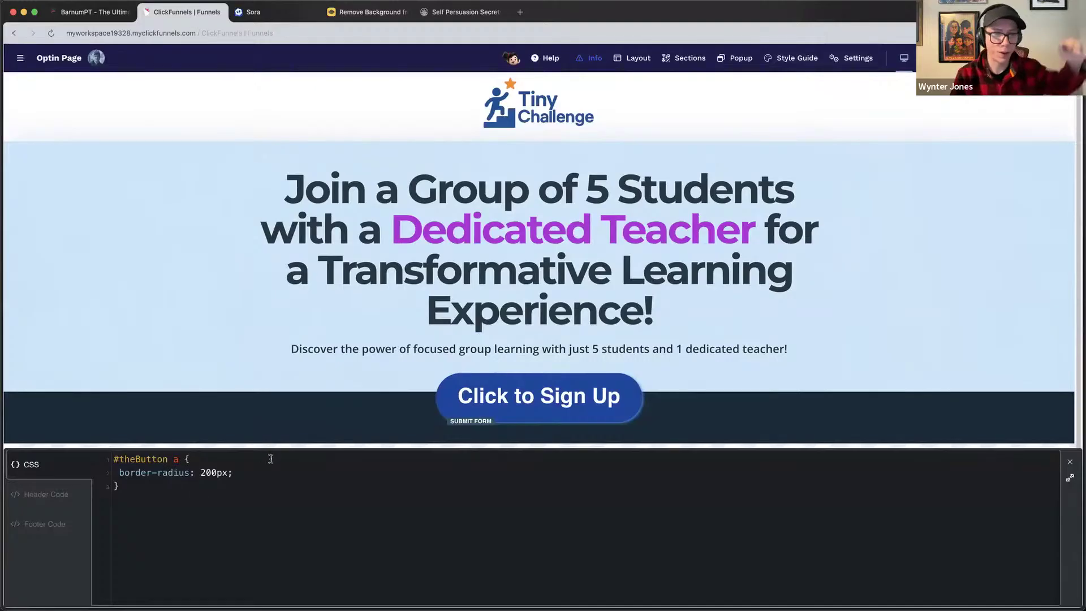
click(215, 473)
key(BackSpace)
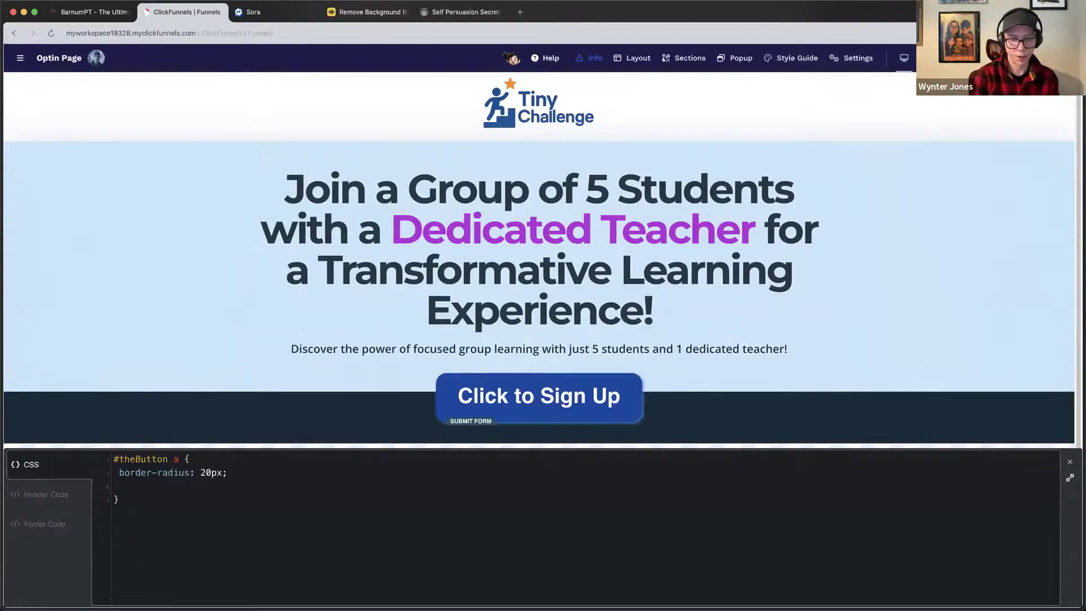
text(border: 1px solid )
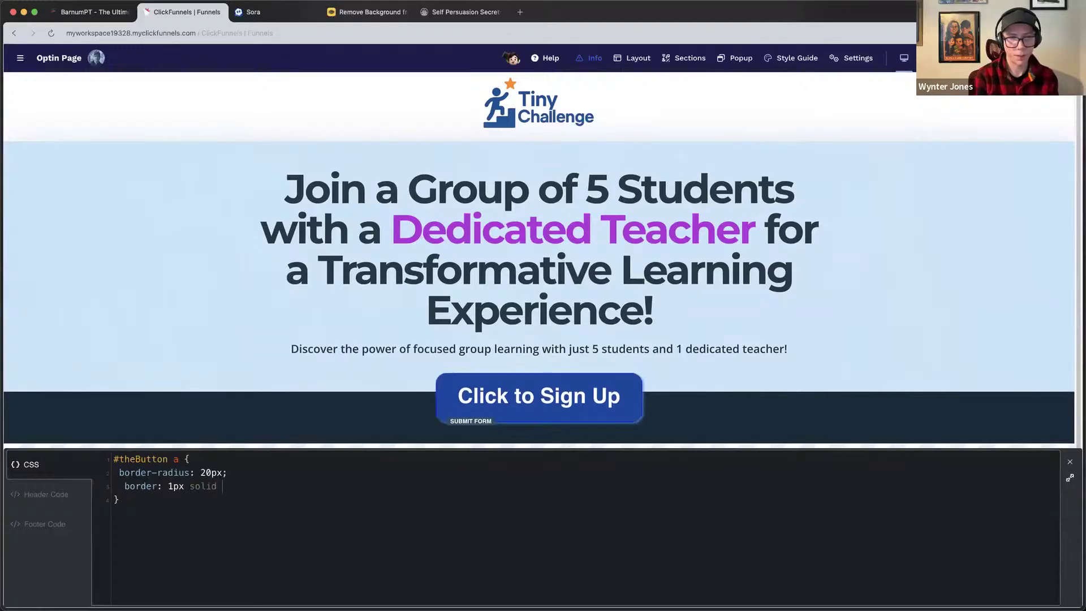
text(#000)
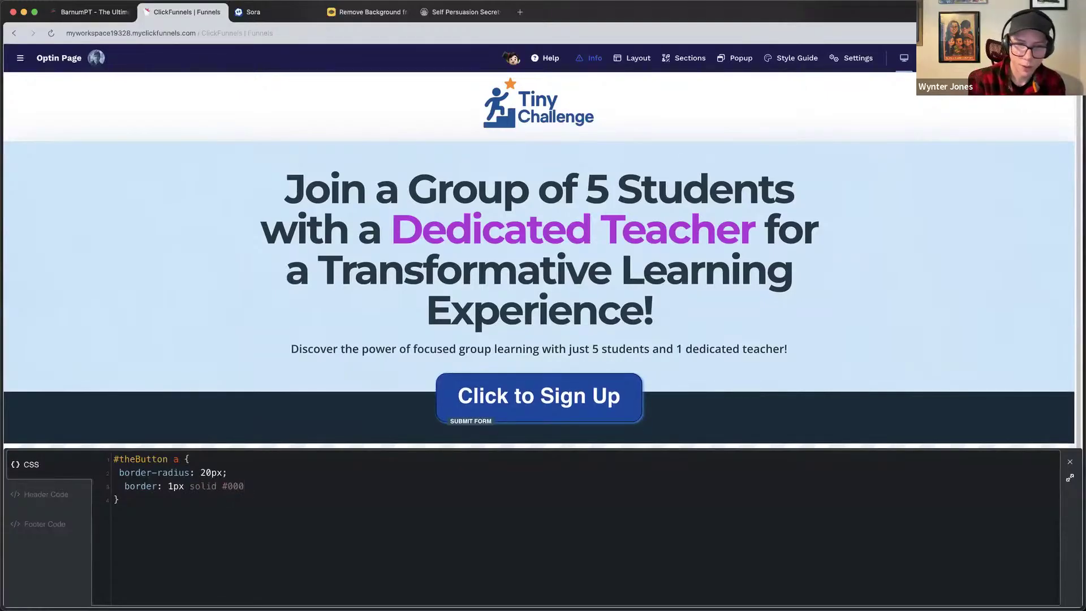
Add box-shadow: 0 0 20px #000; to the #theButton a rule and end the border declaration with a semicolon.
text(box-sha)
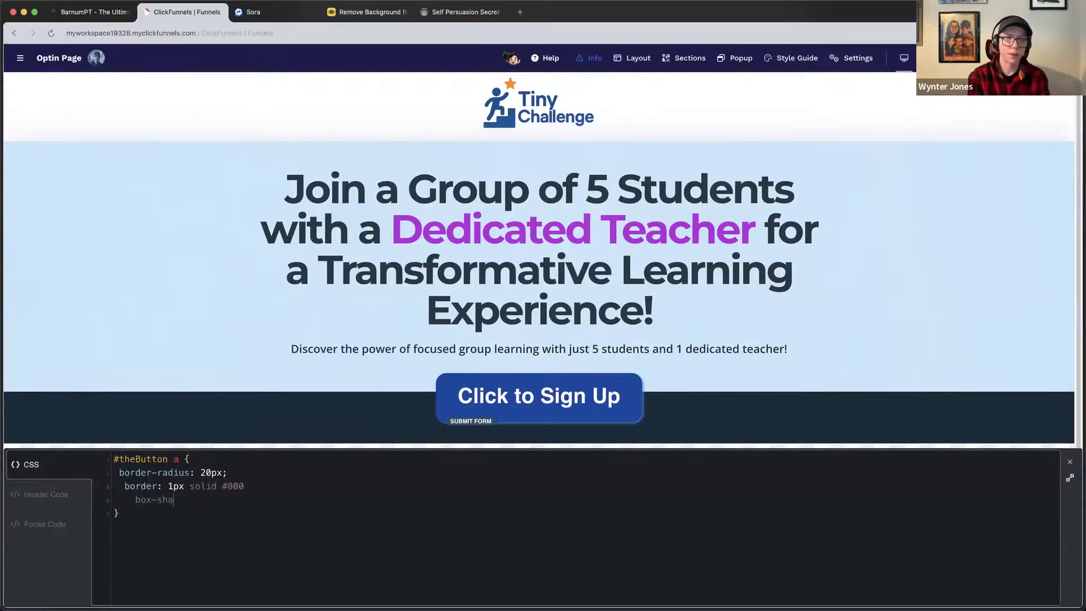
text(dow: 0 0 2)
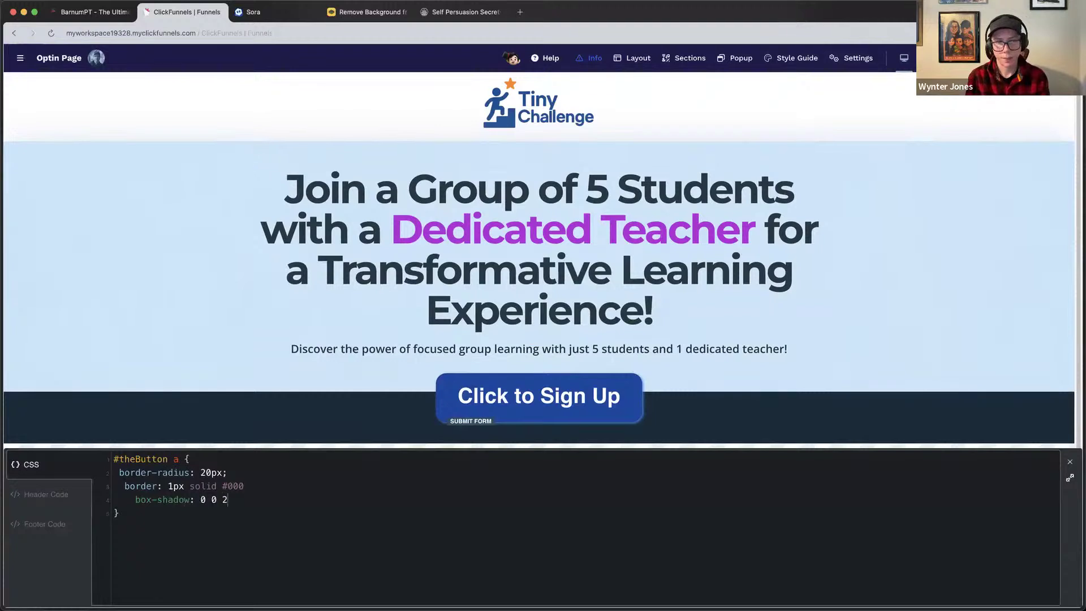
text(0px #$)
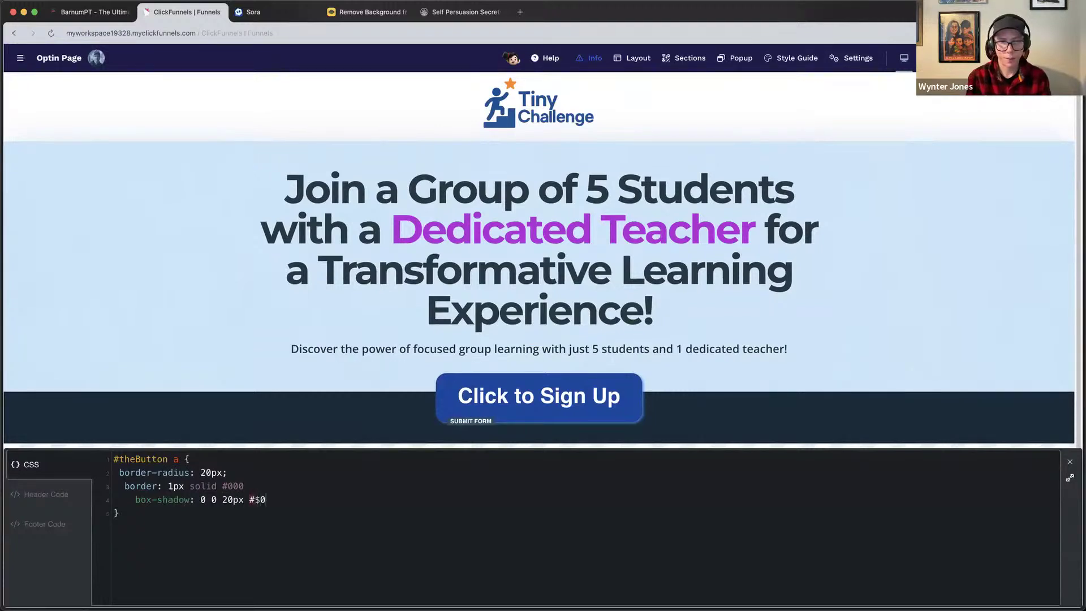
text(0)
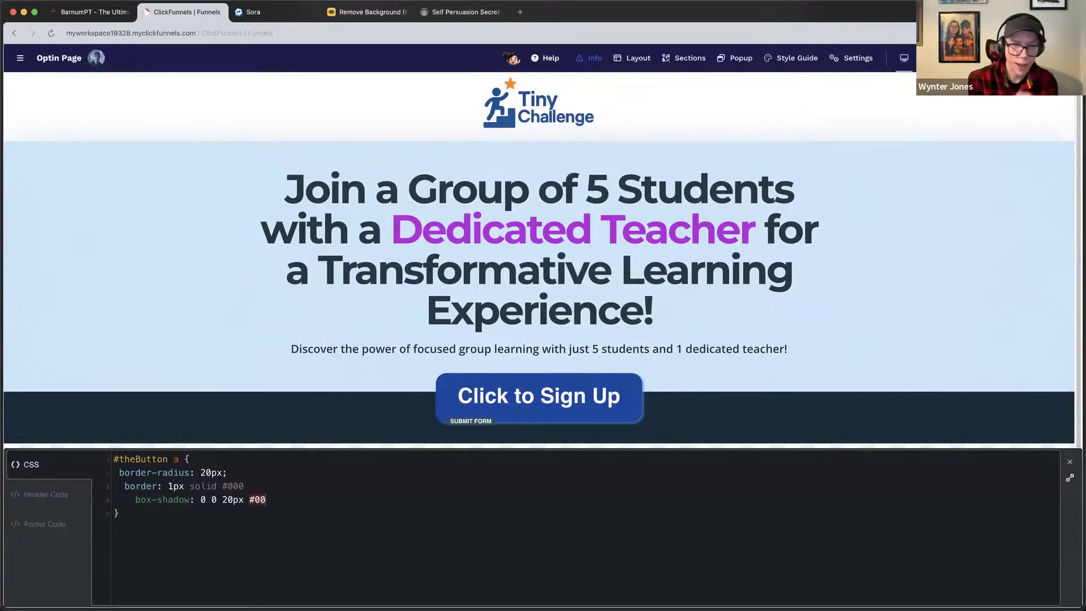
text(0;)
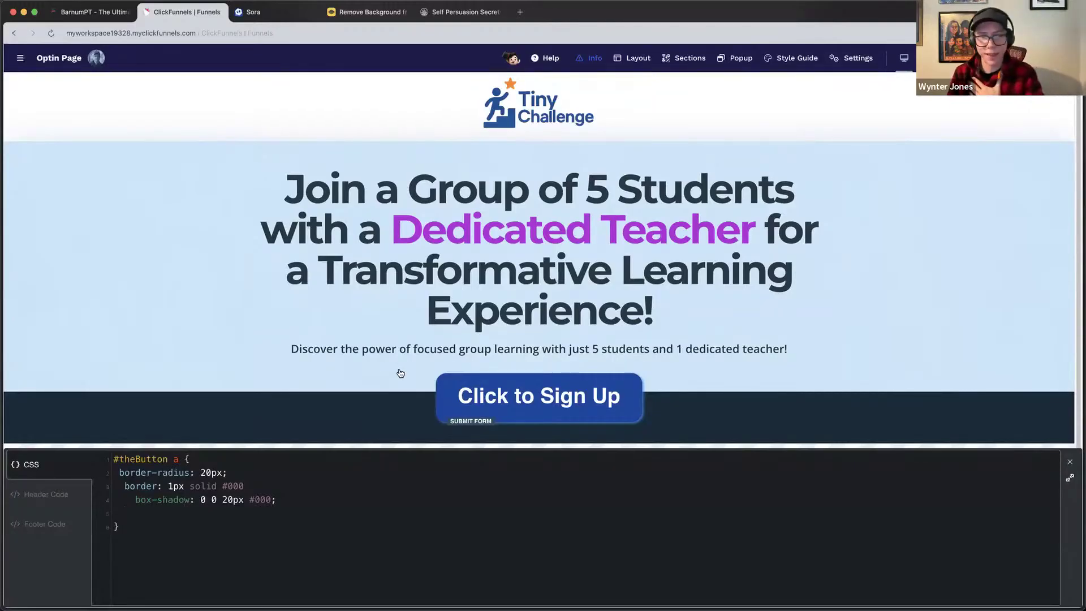
click(268, 486)
text(;)
click(256, 516)
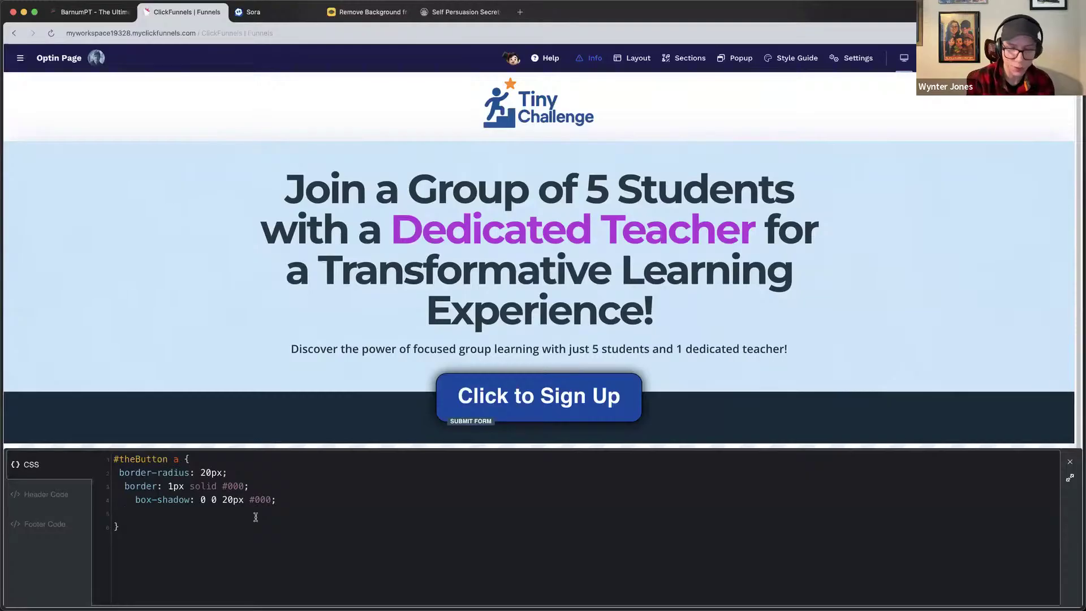
Open claude.ai in a new browser tab.
key(super+t)
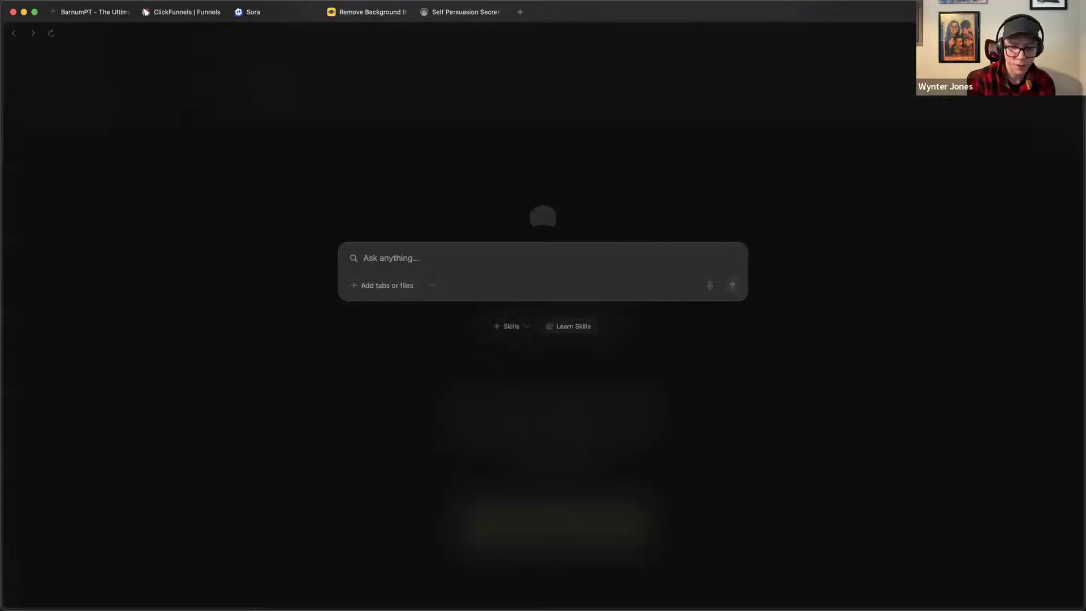
text(claude.ai)
key(Return)
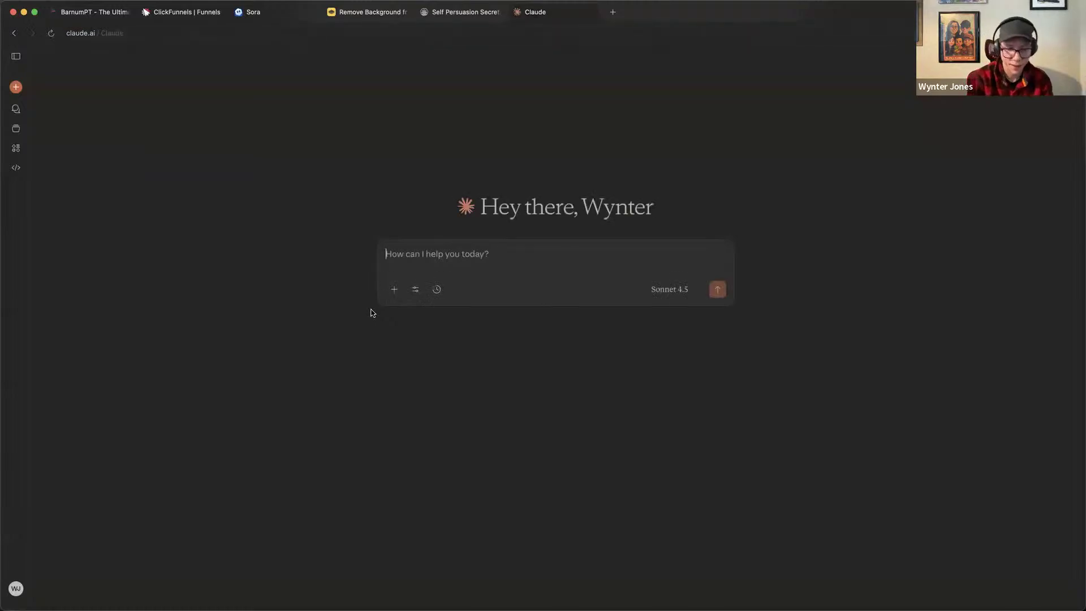
click(195, 14)
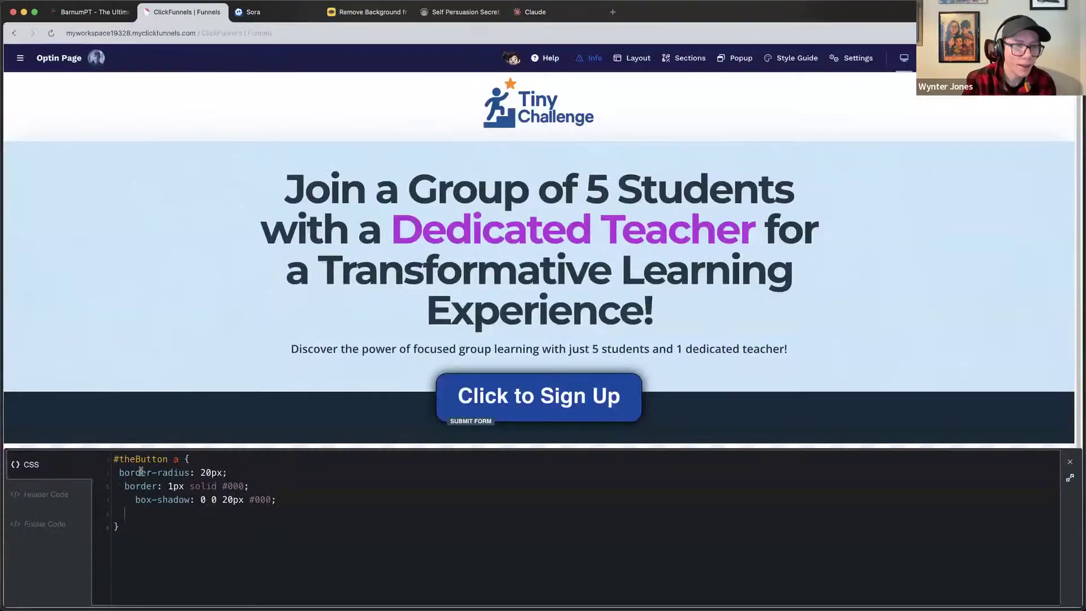
click(102, 436)
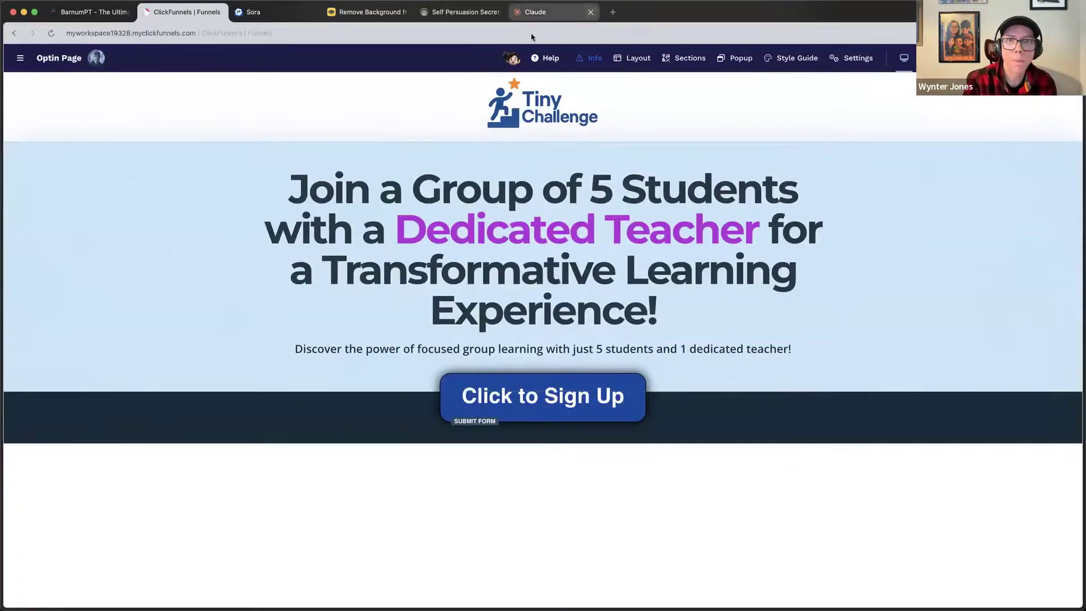
click(534, 11)
text(Discover the power of focused group learning with just 5 students and 1 dedicated teacher!)
key(super+a)
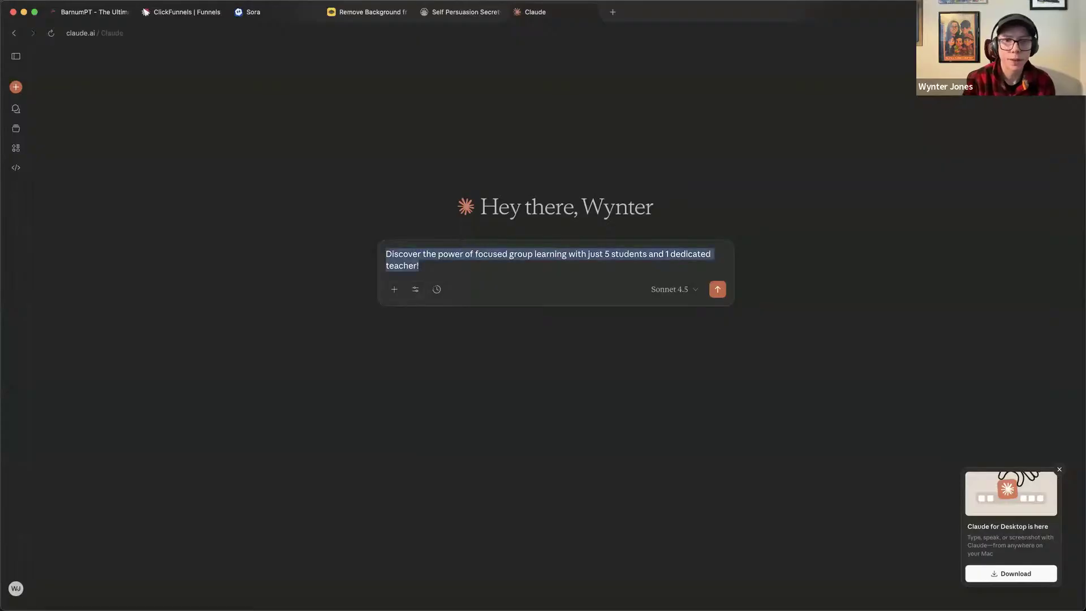
key(BackSpace)
key(ctrl+Tab)
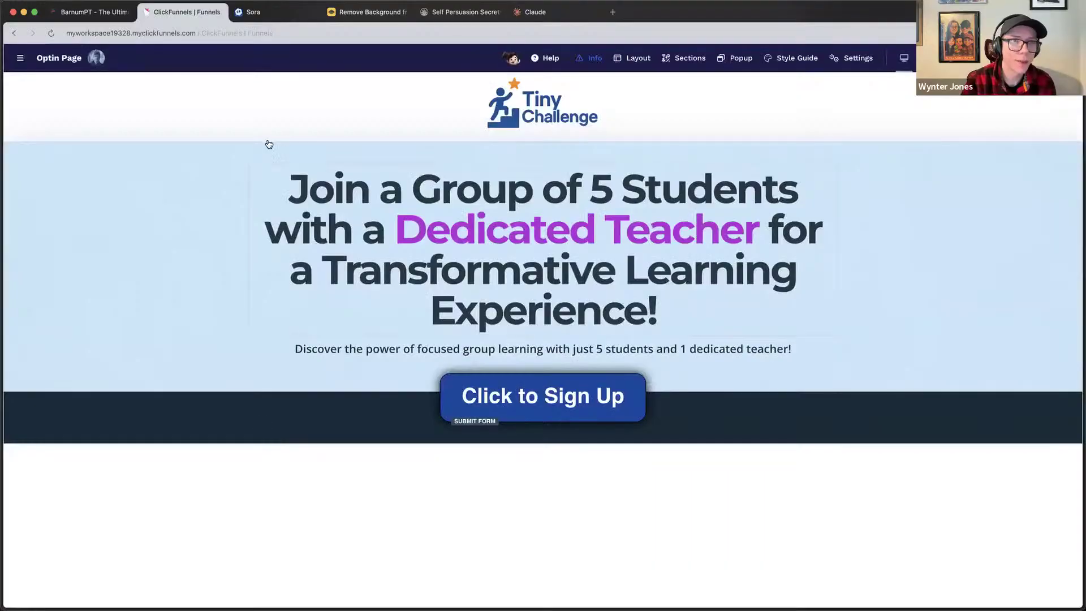
click(108, 13)
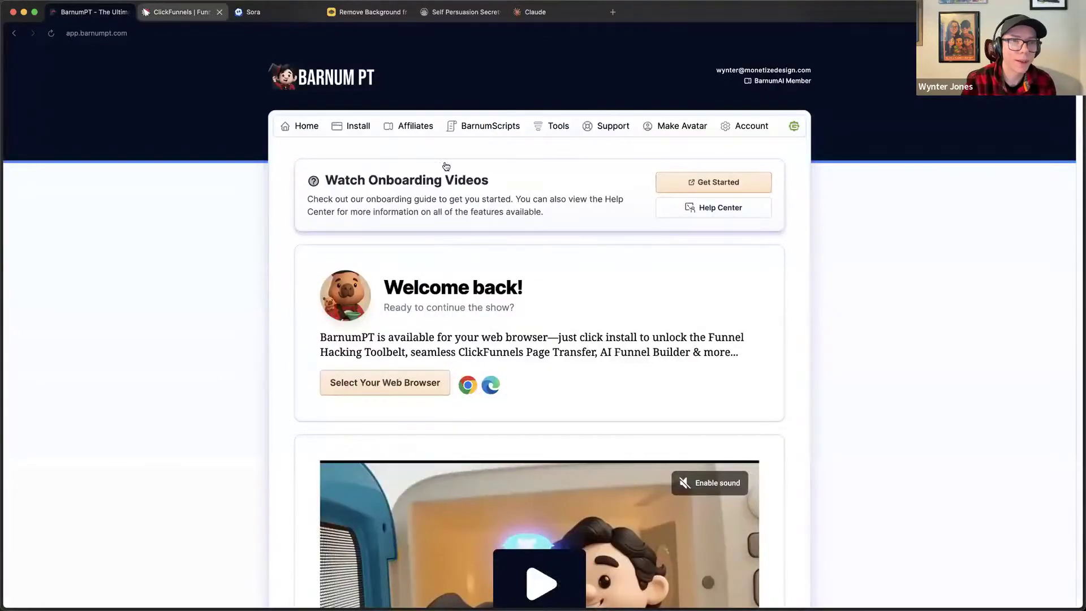
Copy the whole #theButton a rule from the ClickFunnels page's custom CSS and paste it into the Claude prompt.
key(ctrl+Tab)
click(851, 58)
click(840, 137)
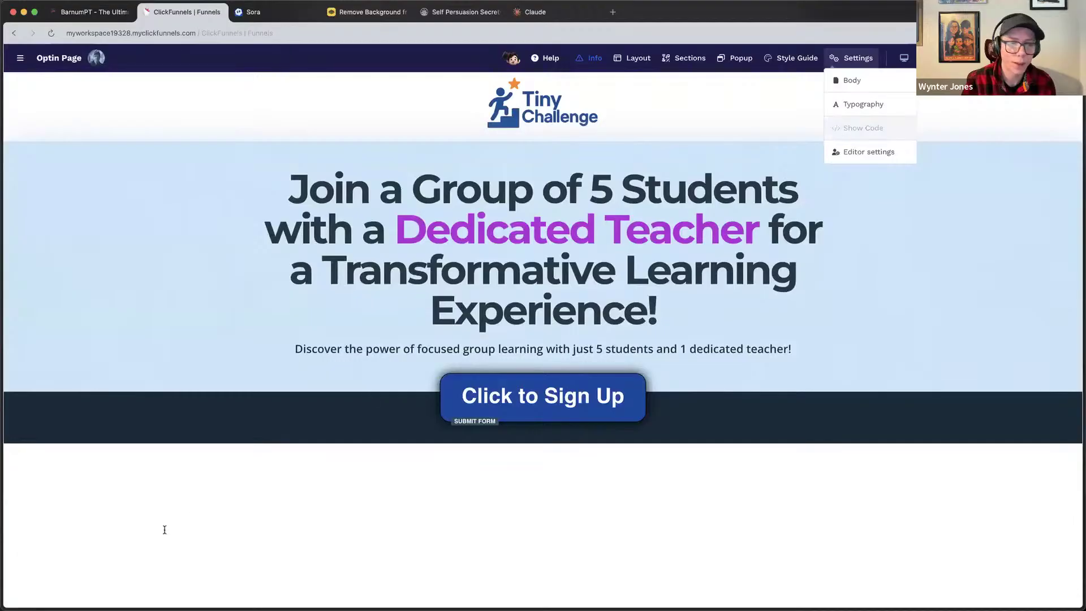
click(567, 15)
text(#theButton a {   border-radius: 20px;   border: 1px solid #000;   box-shadow: 0 0 20px #000;  })
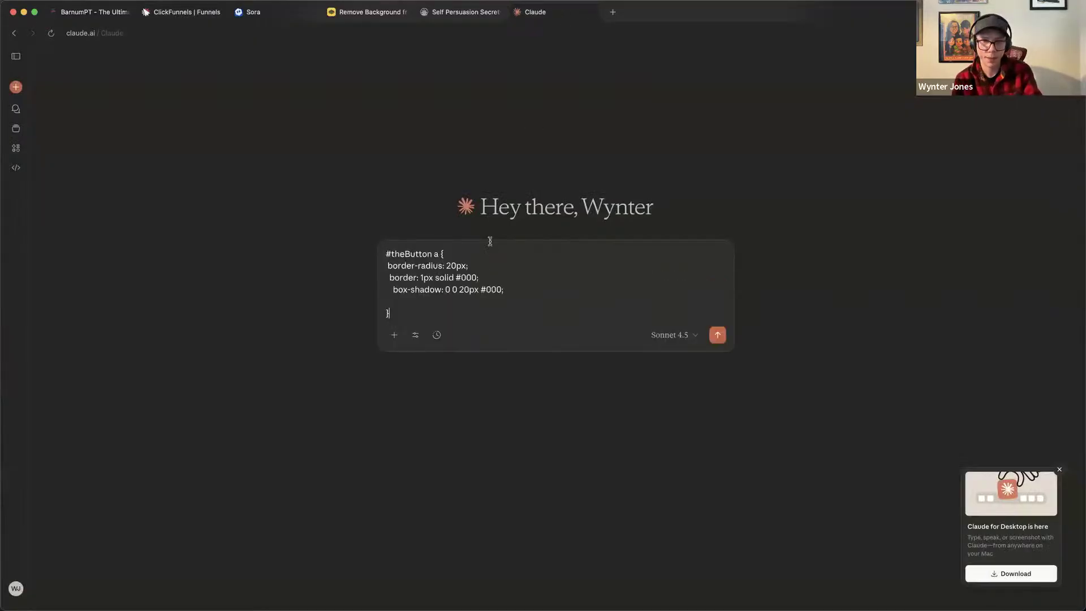
Below the pasted rule, ask Claude for a very nice, subtle 3D effect button that is blue with slight gradient and a nice hover effect.
key(shift+Return)
key(shift+Return)
text(I want)
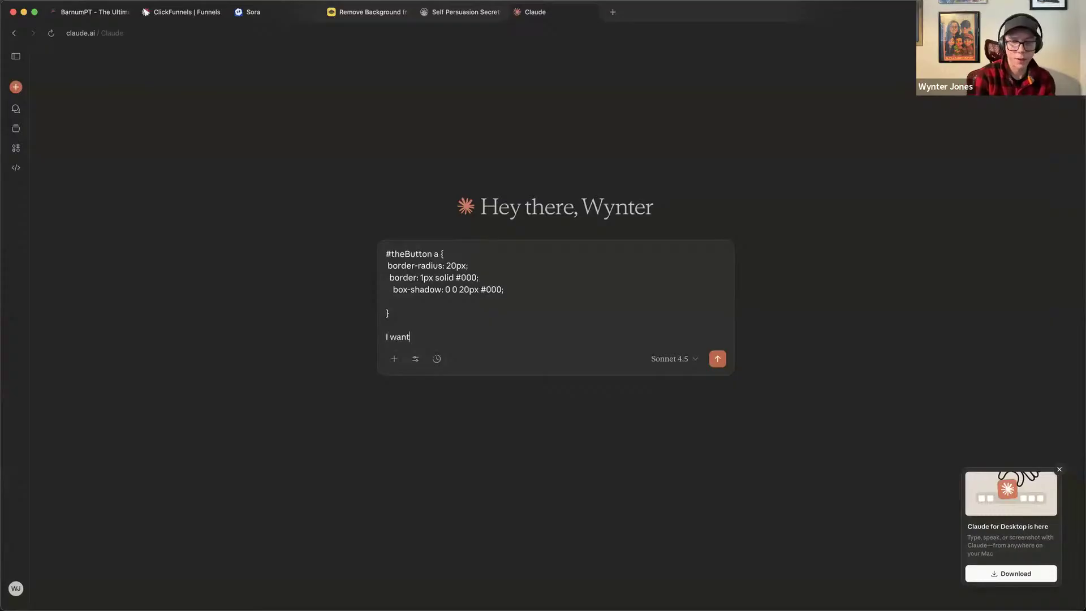
text( a very nice subtley 3d)
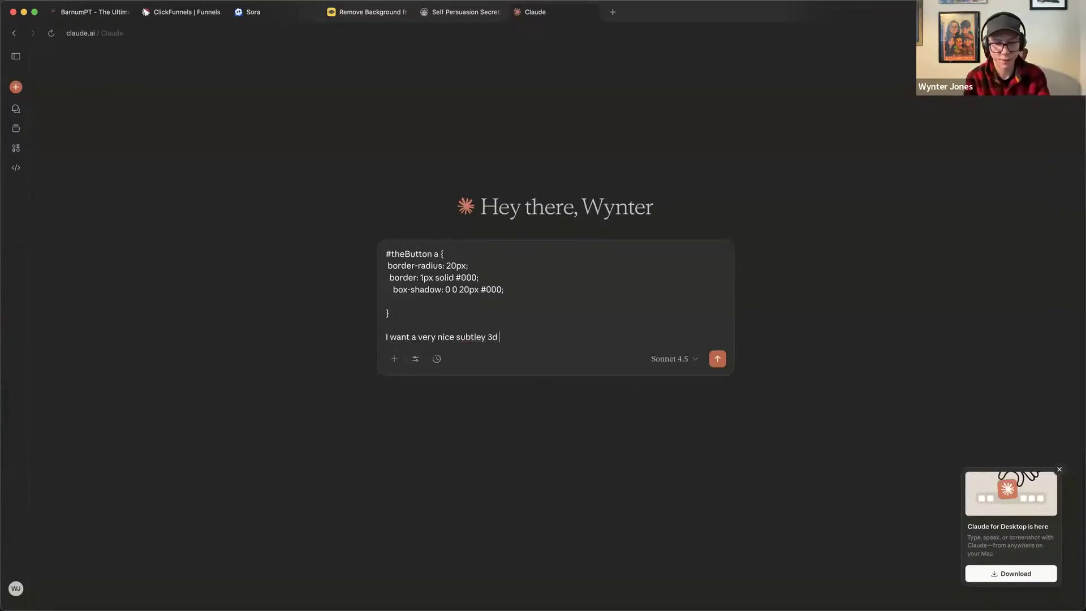
text( effect button )
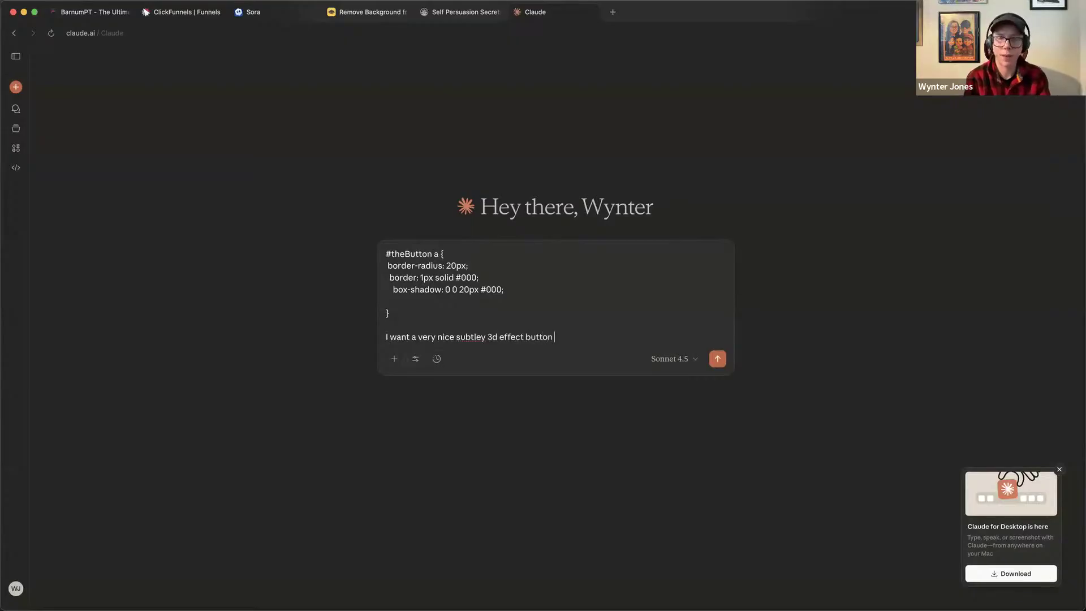
text(that is blue with sl)
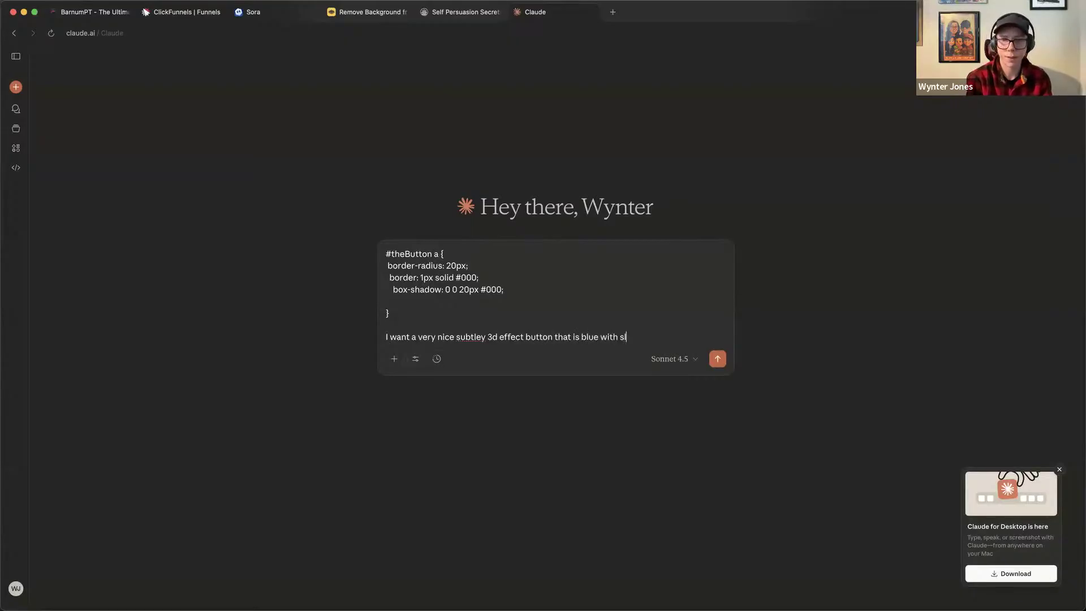
text(ight gradient)
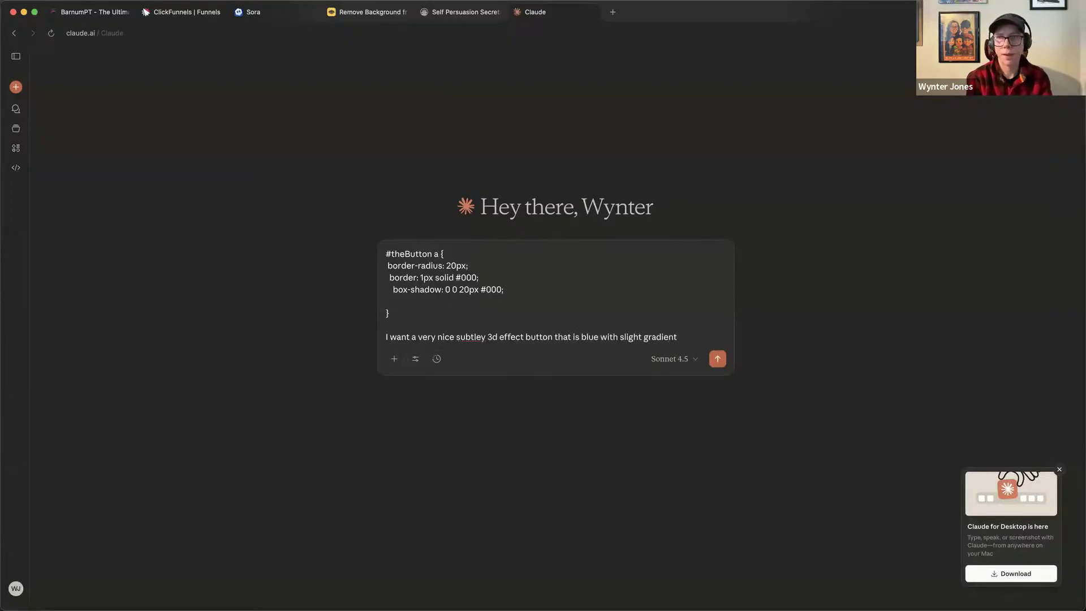
key(shift+Return)
key(shift+Return)
text(And nice hove)
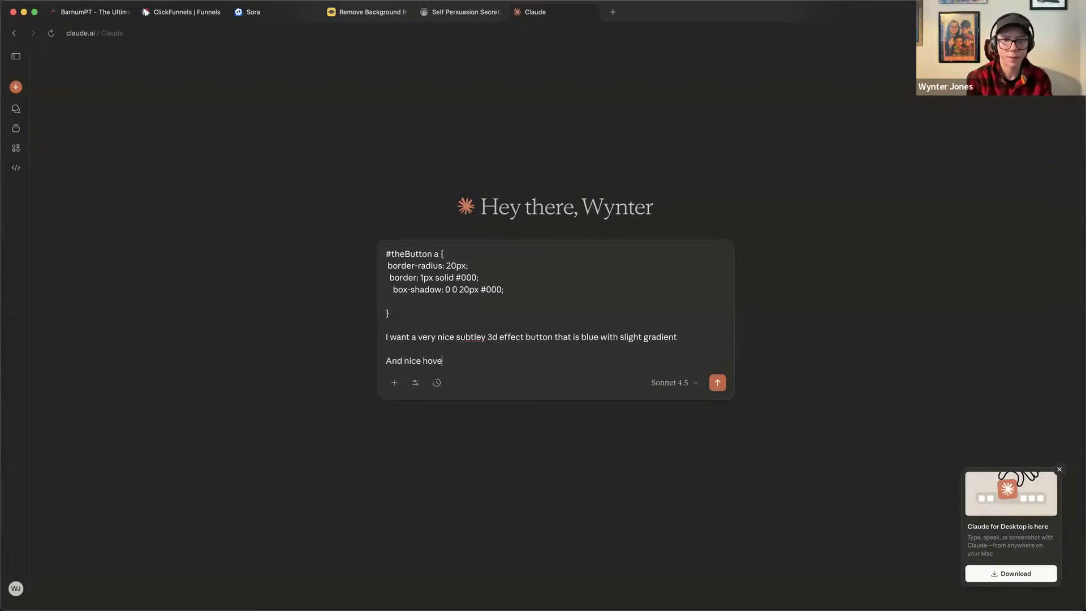
text(r effect)
key(Return)
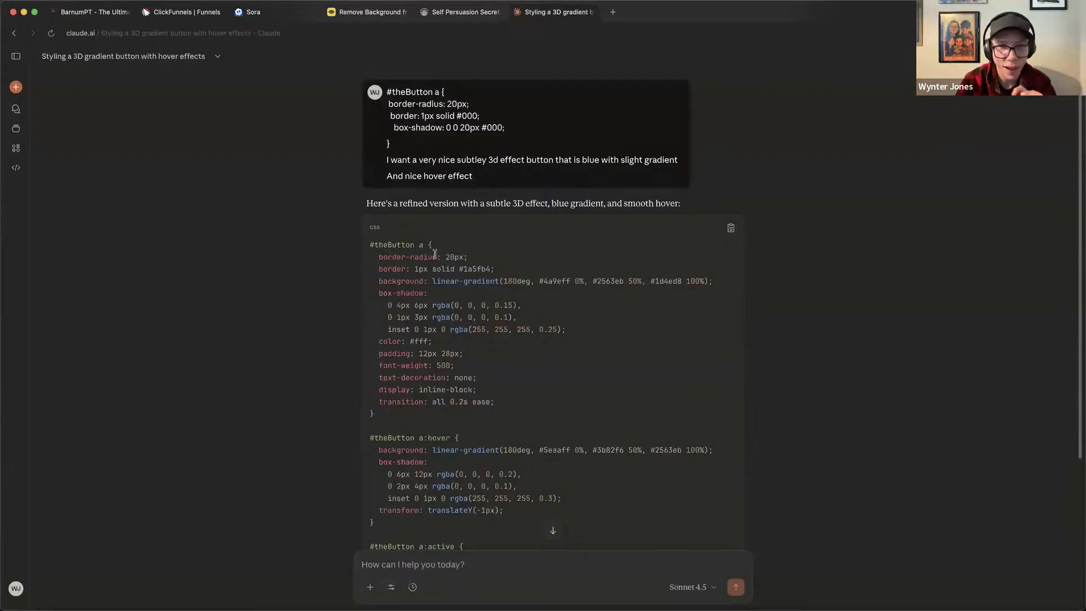
Replace the ClickFunnels page's entire custom CSS with Claude's #theButton a and #theButton a:hover rules, and close the code editor.
drag(371, 245, 420, 400)
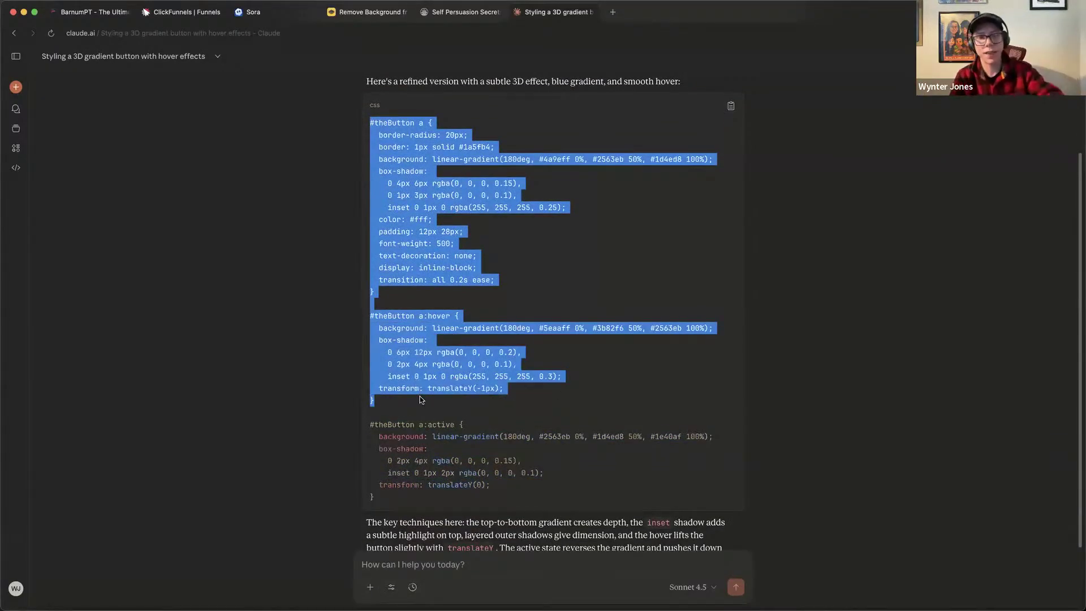
click(172, 12)
click(181, 500)
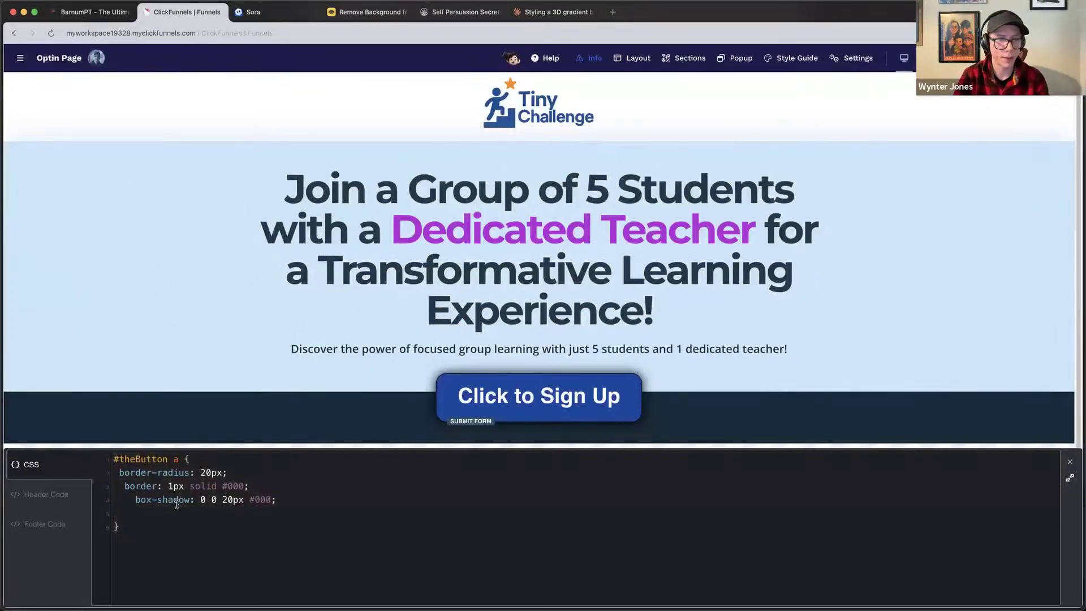
key(ctrl+a)
key(ctrl+v)
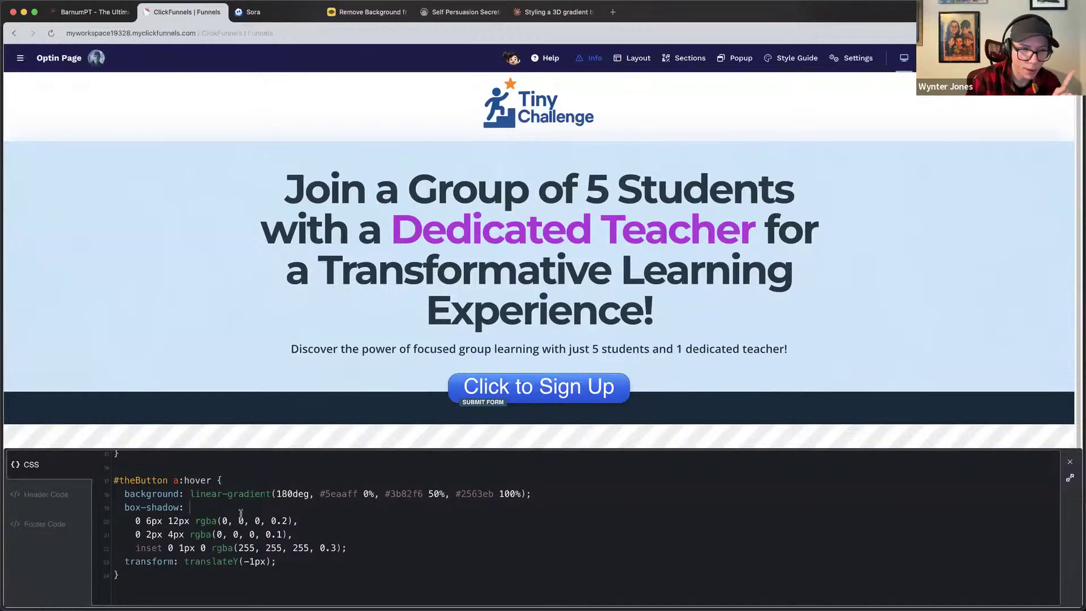
click(1069, 461)
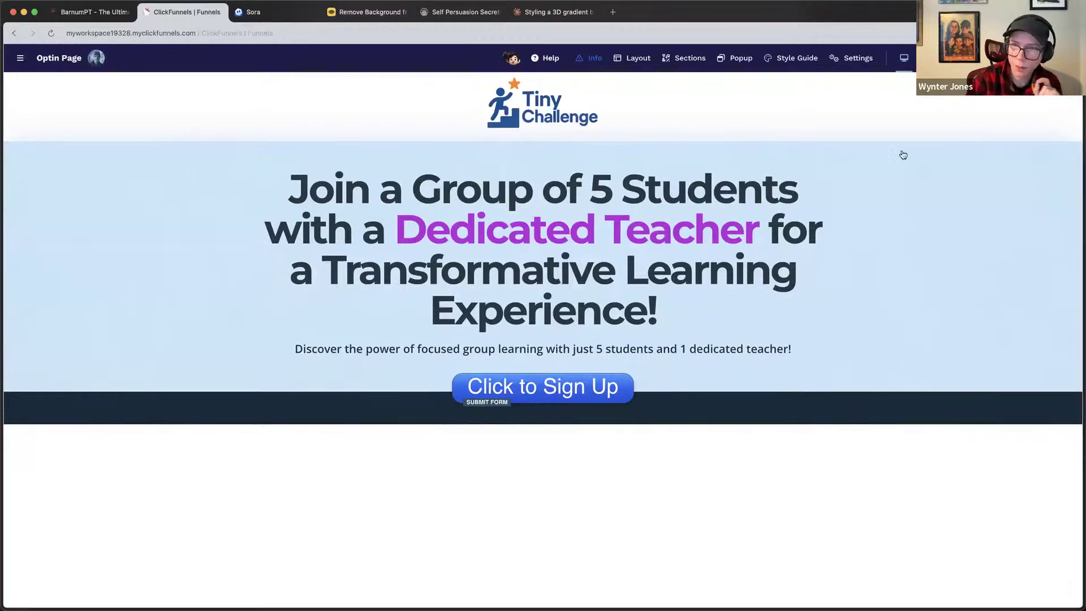
Reopen the page's custom CSS and add padding: 10px 20px; below border-radius in the #theButton a rule.
click(853, 58)
click(851, 126)
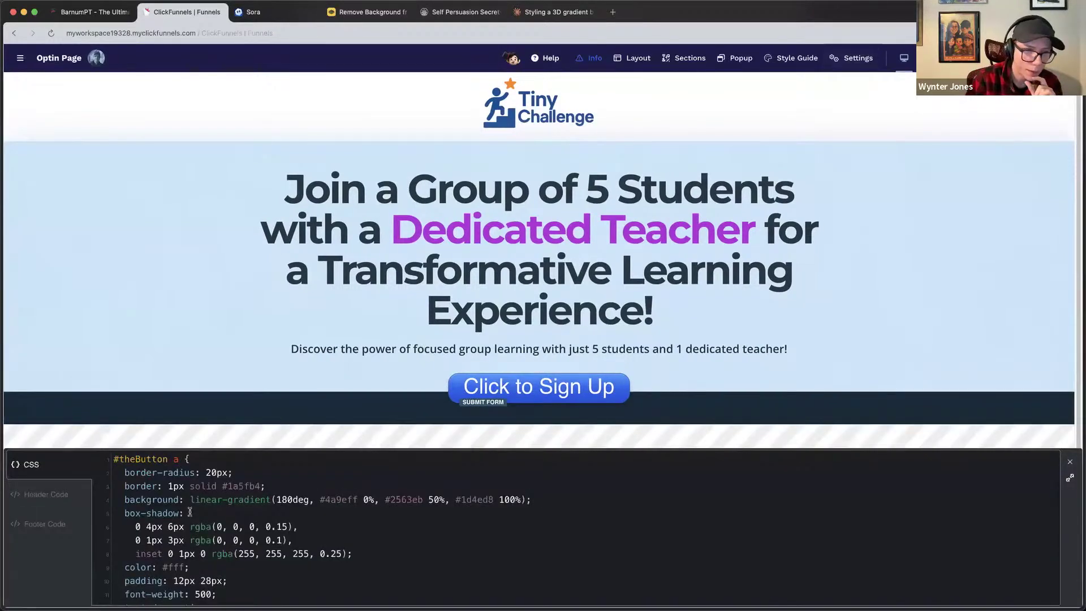
click(262, 471)
key(Return)
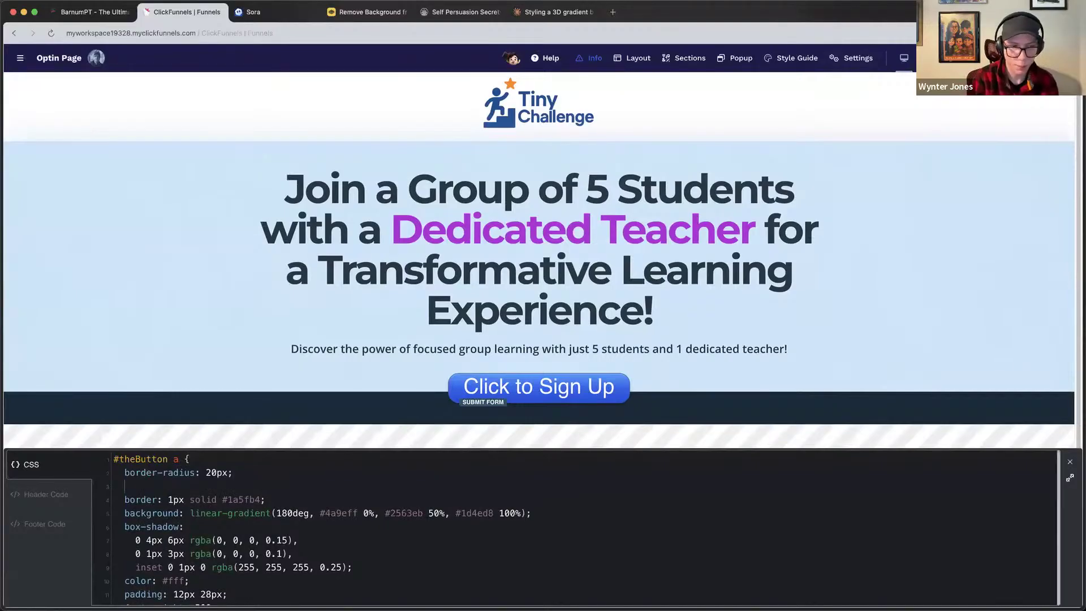
text(padding: 10px 20px;)
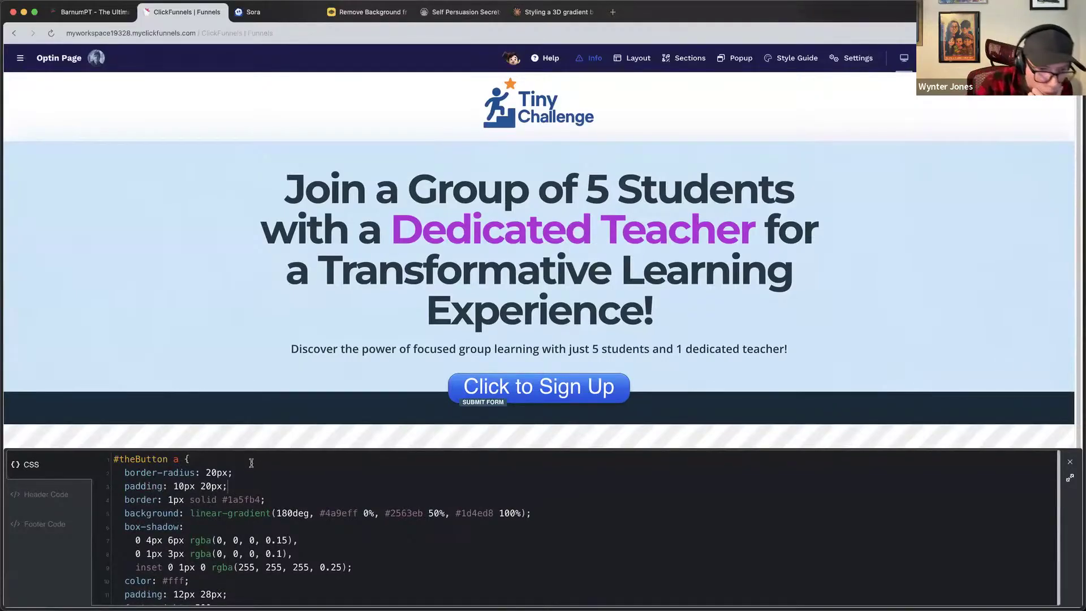
Delete the duplicate 12px 28px padding line from the #theButton a rule and set the remaining padding to 30px 80px.
drag(229, 594, 234, 584)
key(BackSpace)
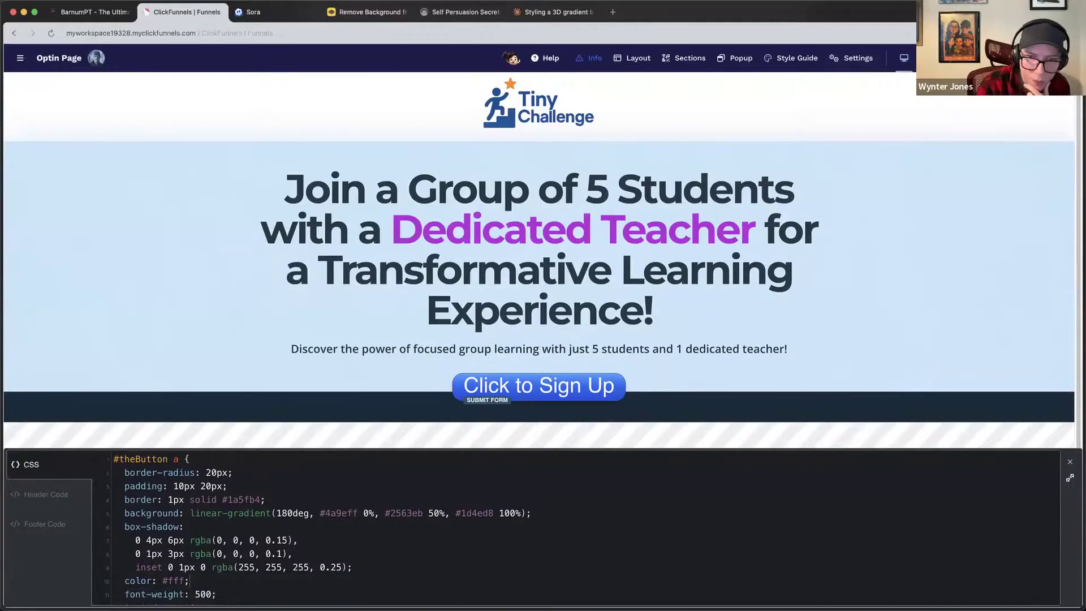
click(180, 485)
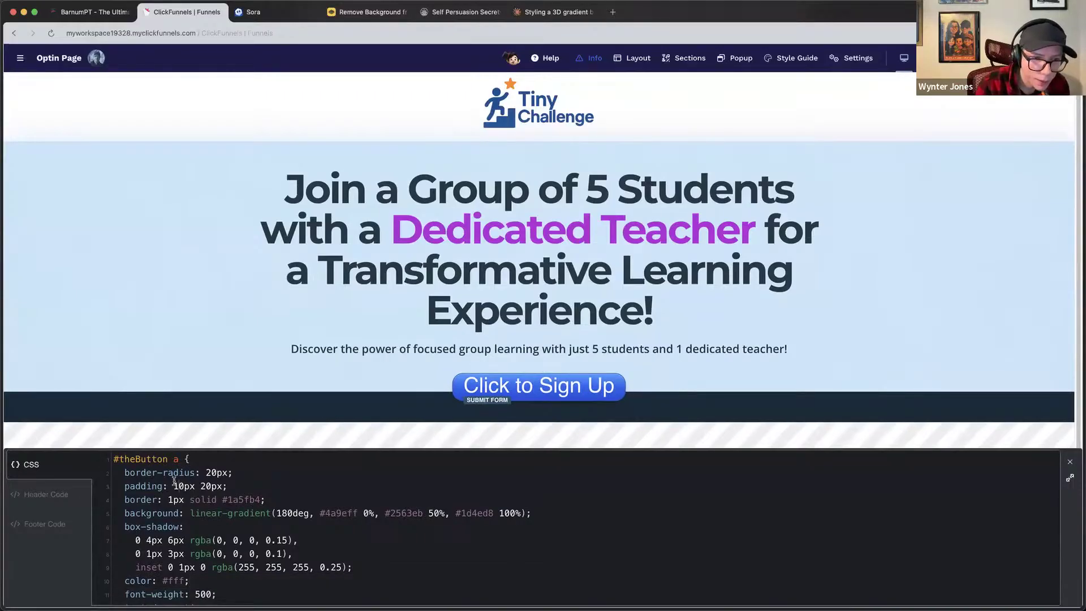
key(BackSpace)
text(2)
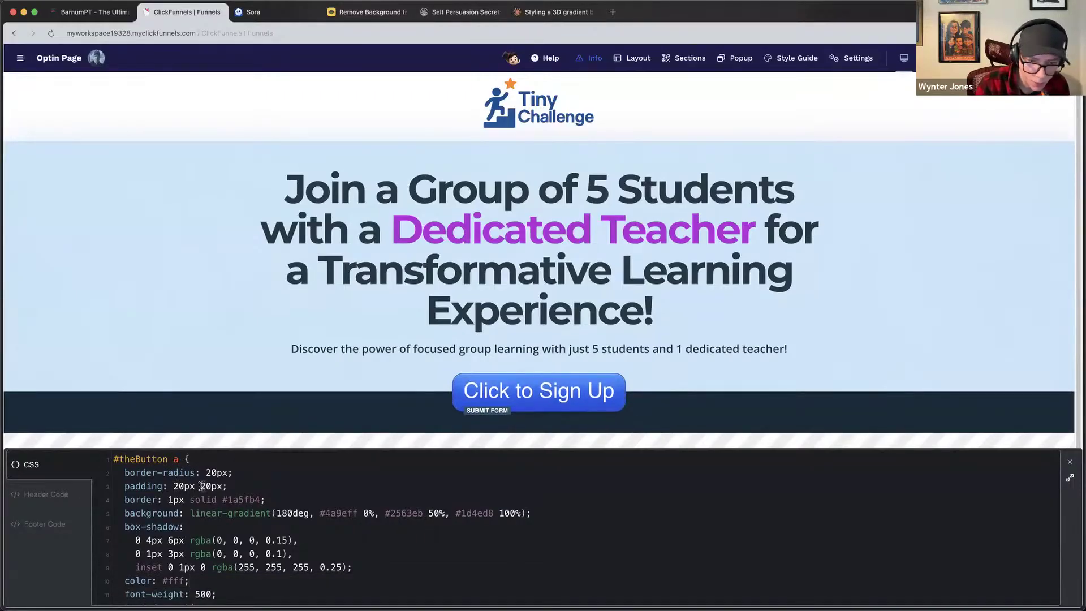
text(8)
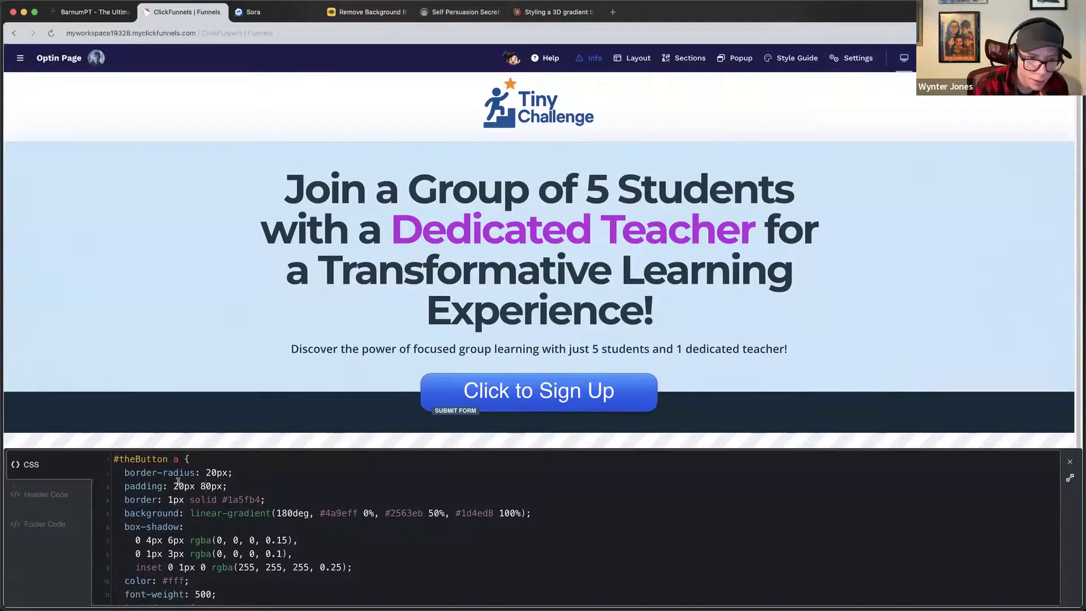
text(3)
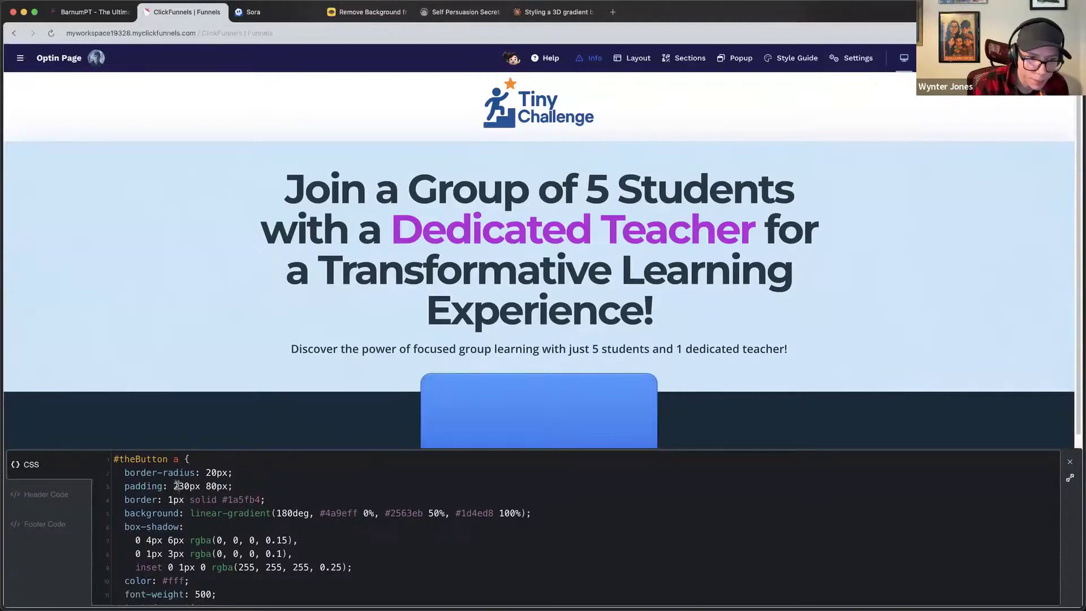
key(Left)
key(BackSpace)
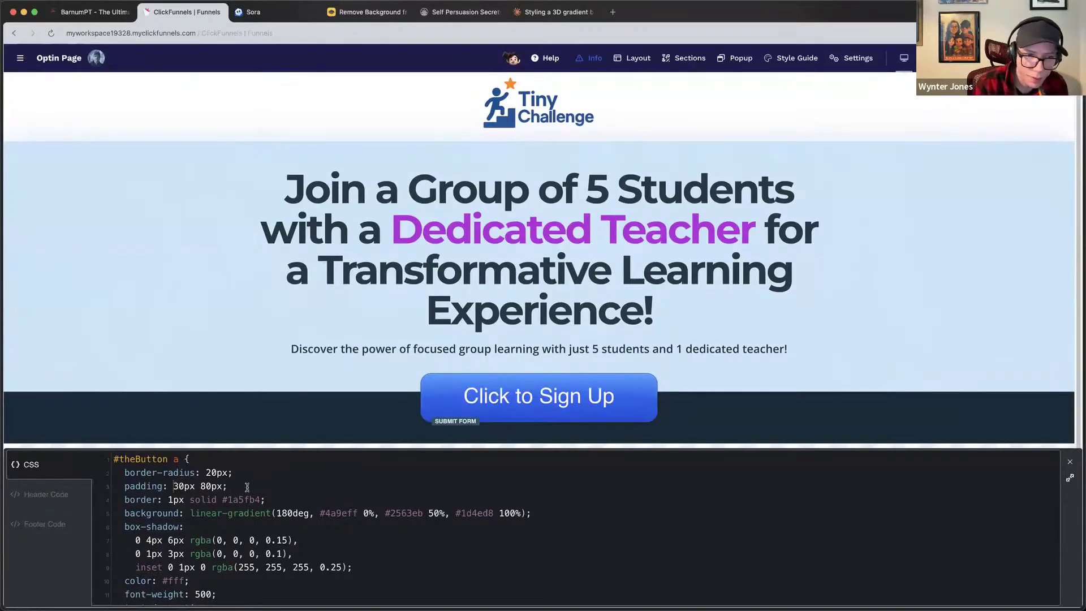
Add a font-weight: 900; declaration below the padding in the #theButton a rule.
key(Return)
text(font0)
key(BackSpace)
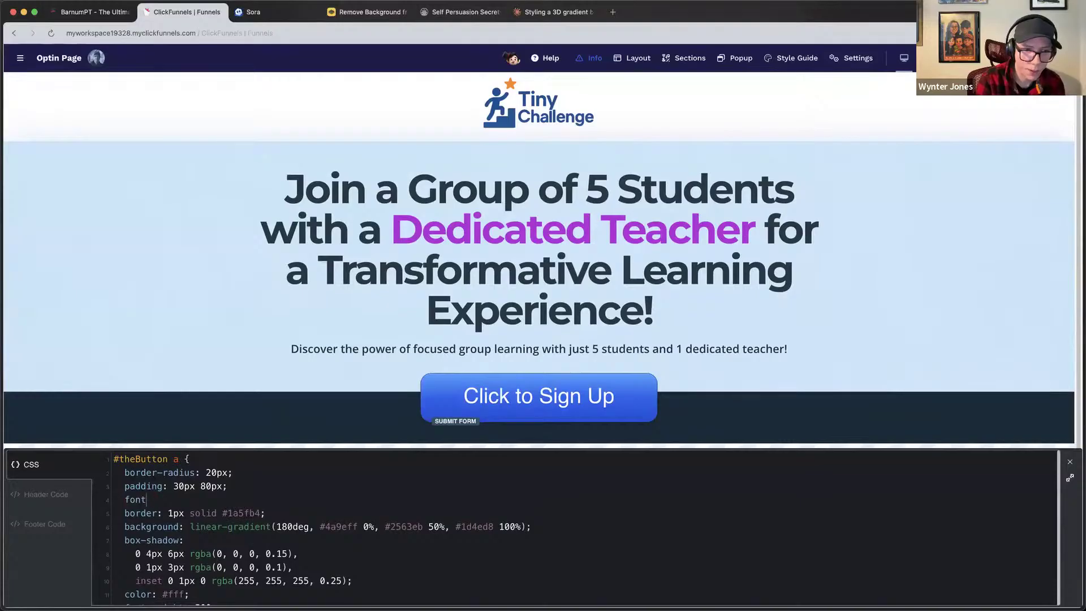
text(-weight)
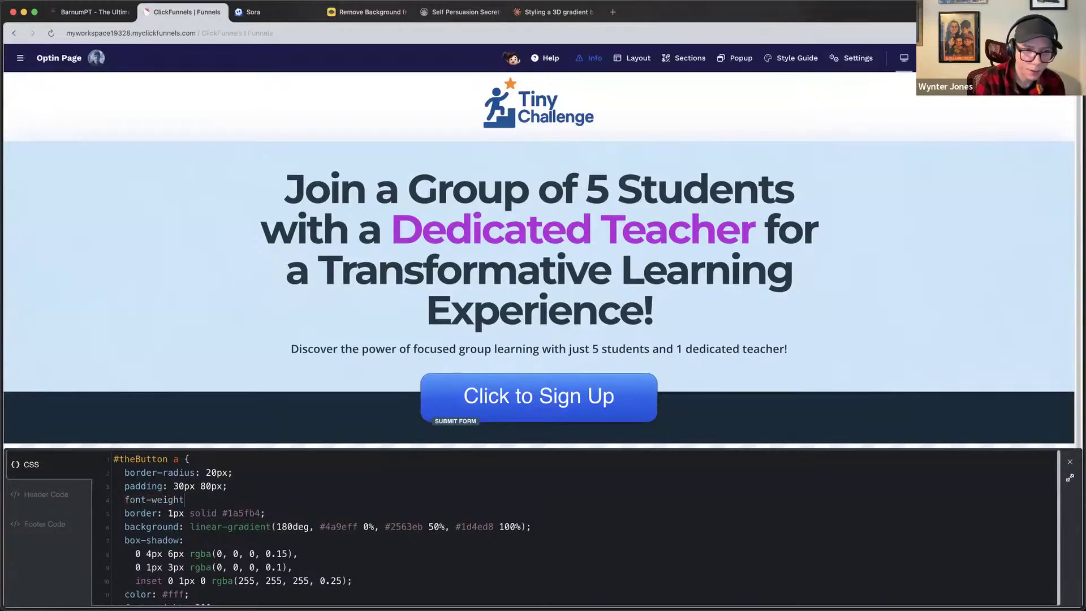
text(: bold;)
key(BackSpace)
key(BackSpace)
key(BackSpace)
key(BackSpace)
key(BackSpace)
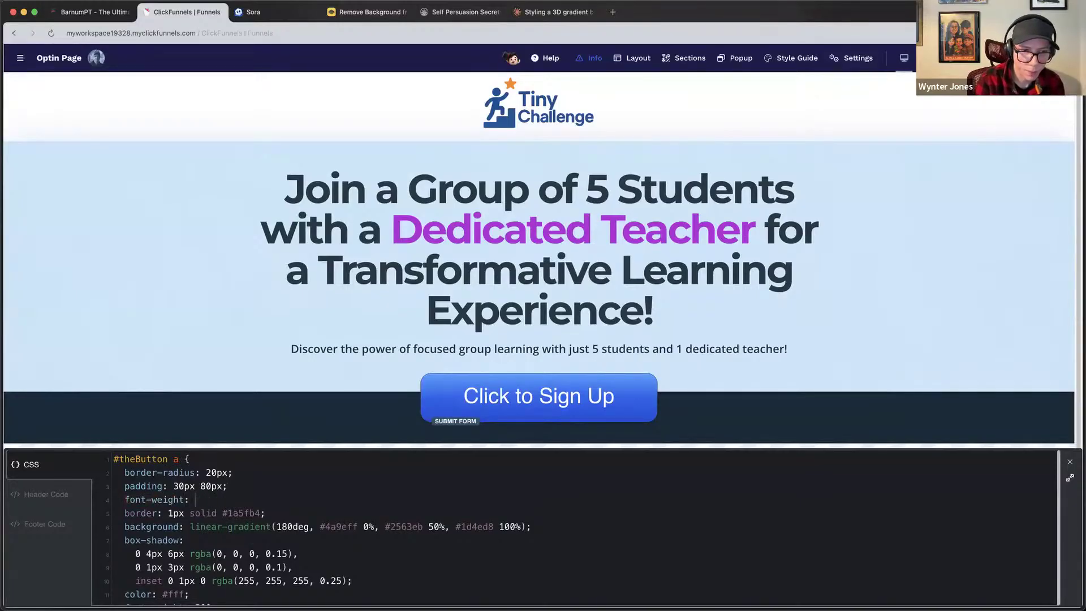
text(900;)
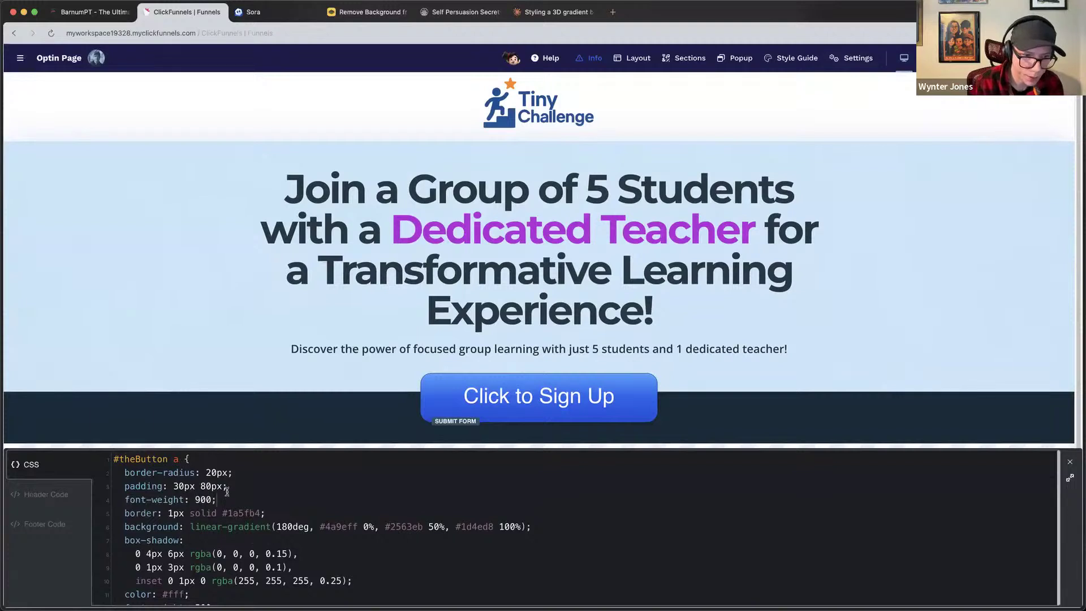
Expand the CSS editor, remove the font-weight: 500 declaration from the #theButton a rule, and close the editor.
drag(216, 500, 125, 500)
scroll(222, 509, down, 1)
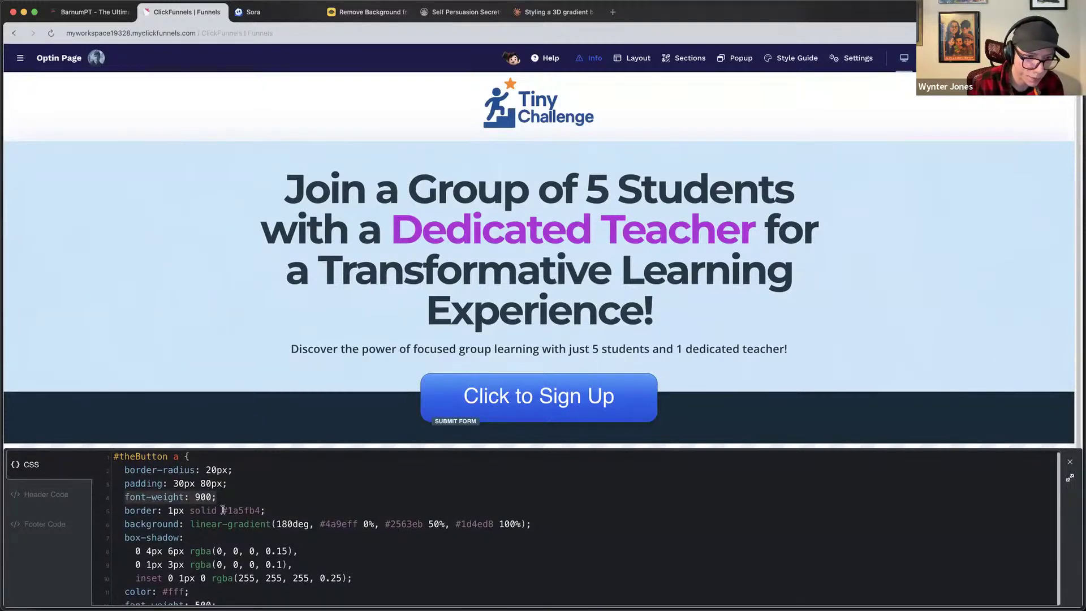
click(222, 540)
click(1066, 479)
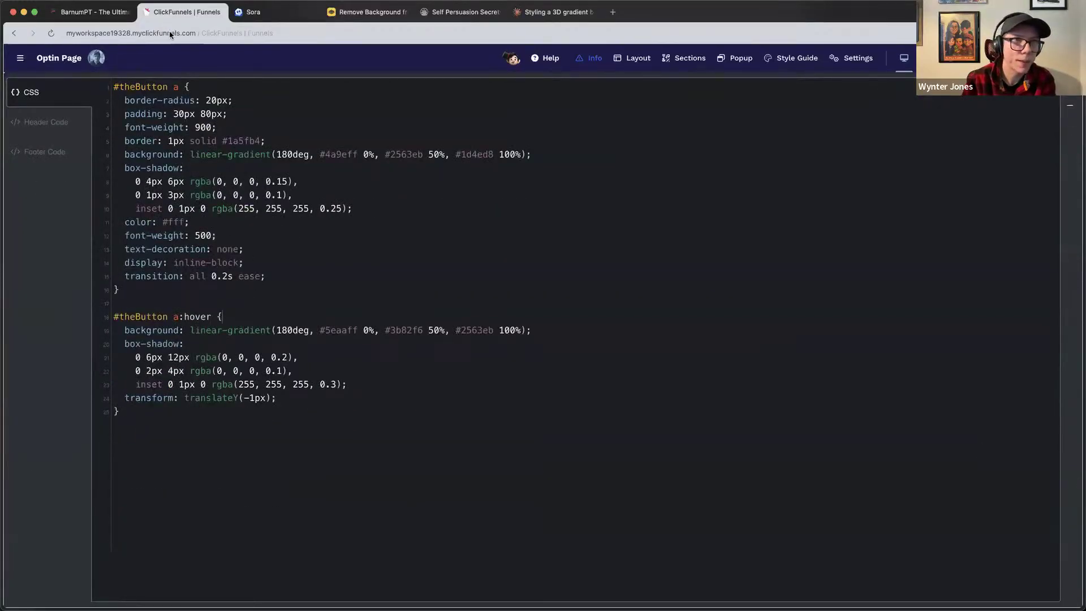
click(320, 208)
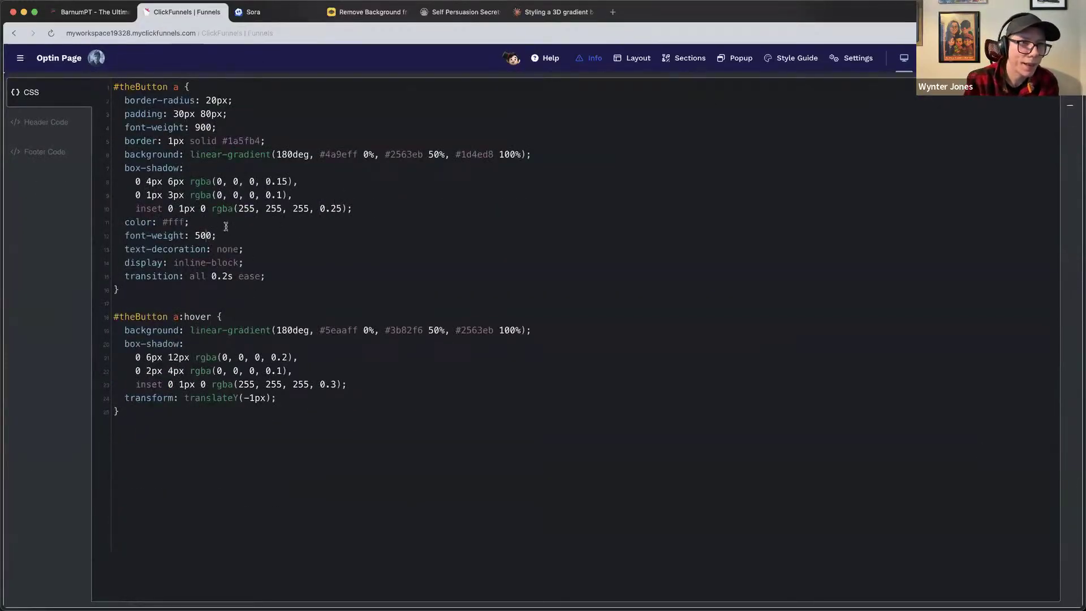
key(shift+Up)
key(BackSpace)
key(Escape)
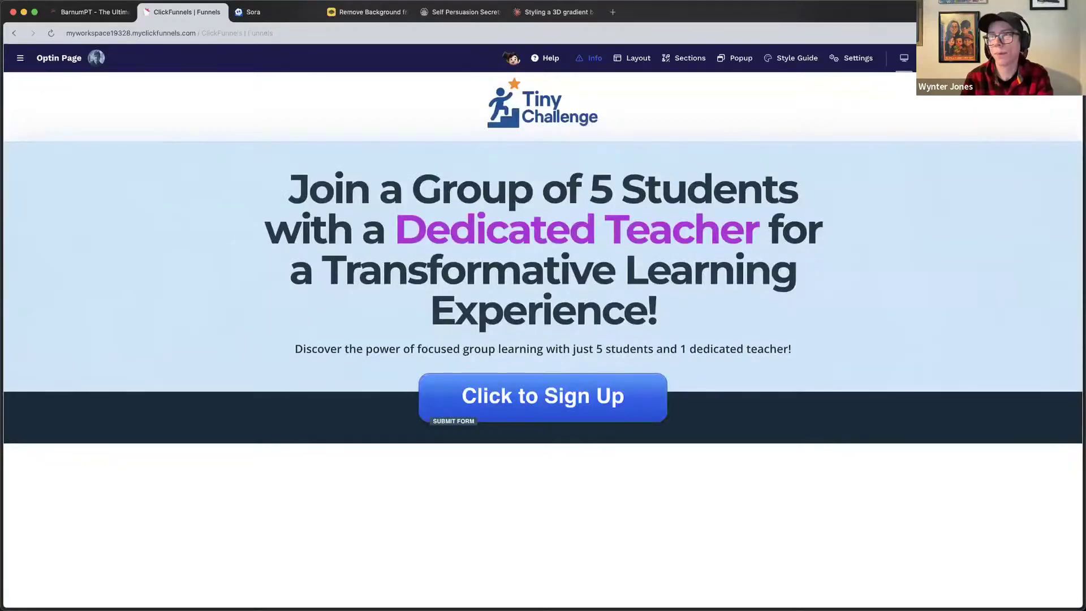
Save the page and open its live preview to check the restyled sign-up button.
click(694, 107)
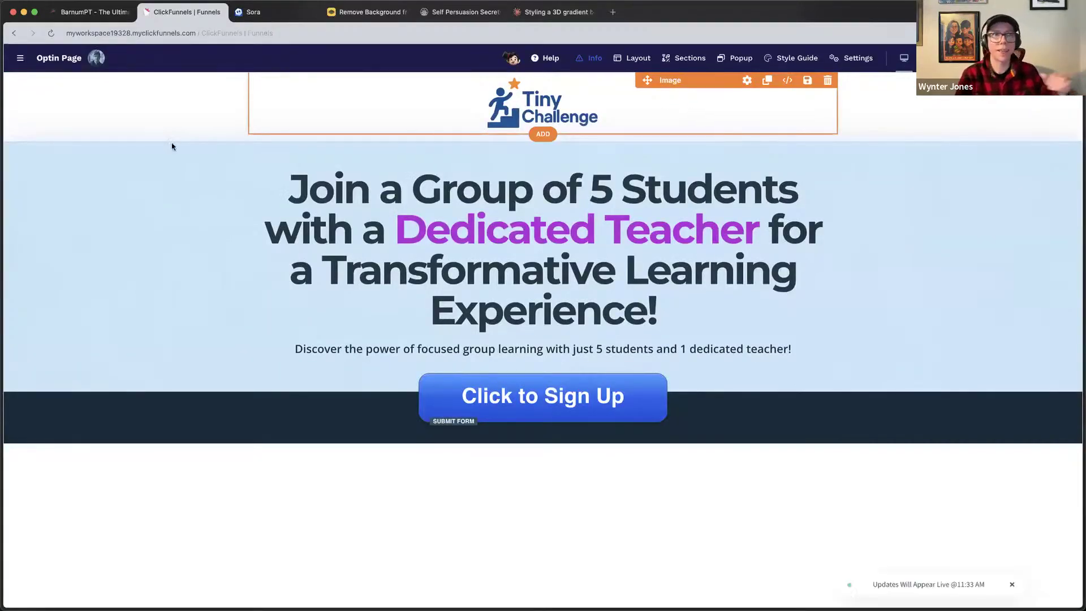
click(903, 58)
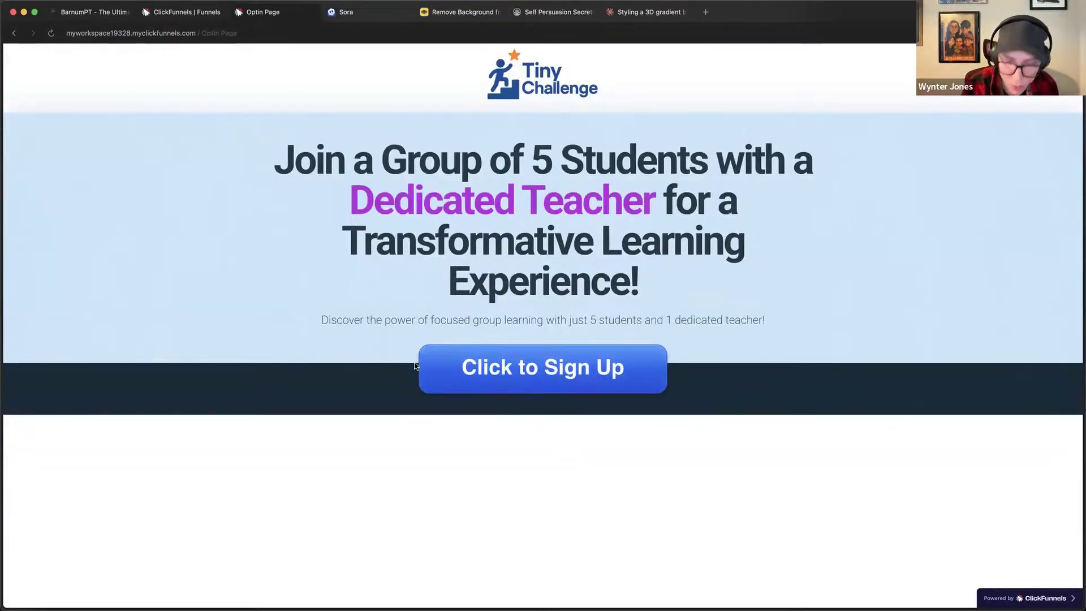
key(XF86AudioLowerVolume)
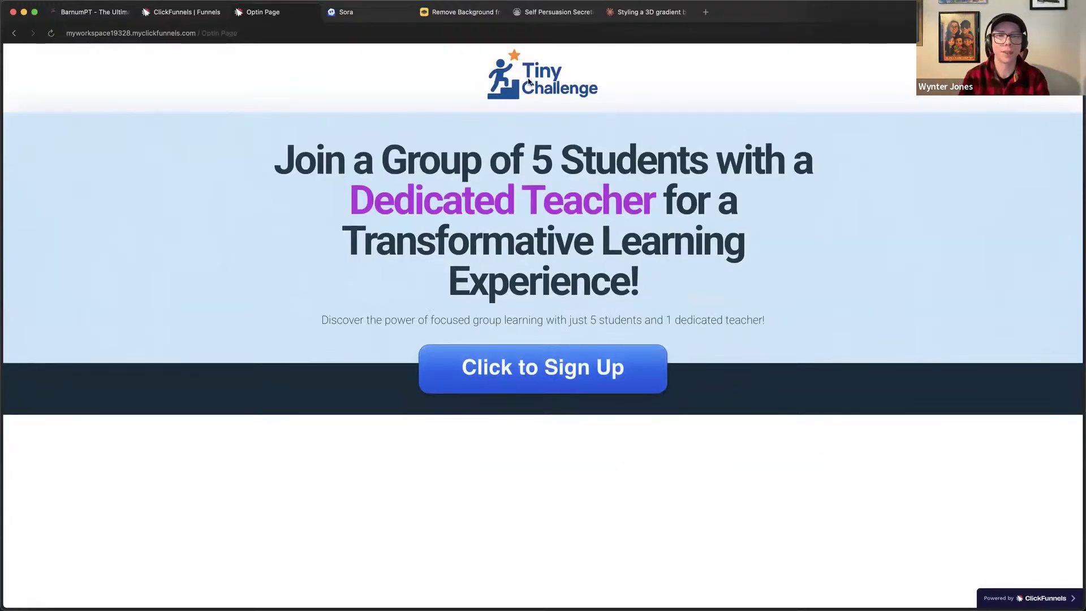
Return to the page editor and assign the CSS ID myHeadline to the main headline.
click(197, 16)
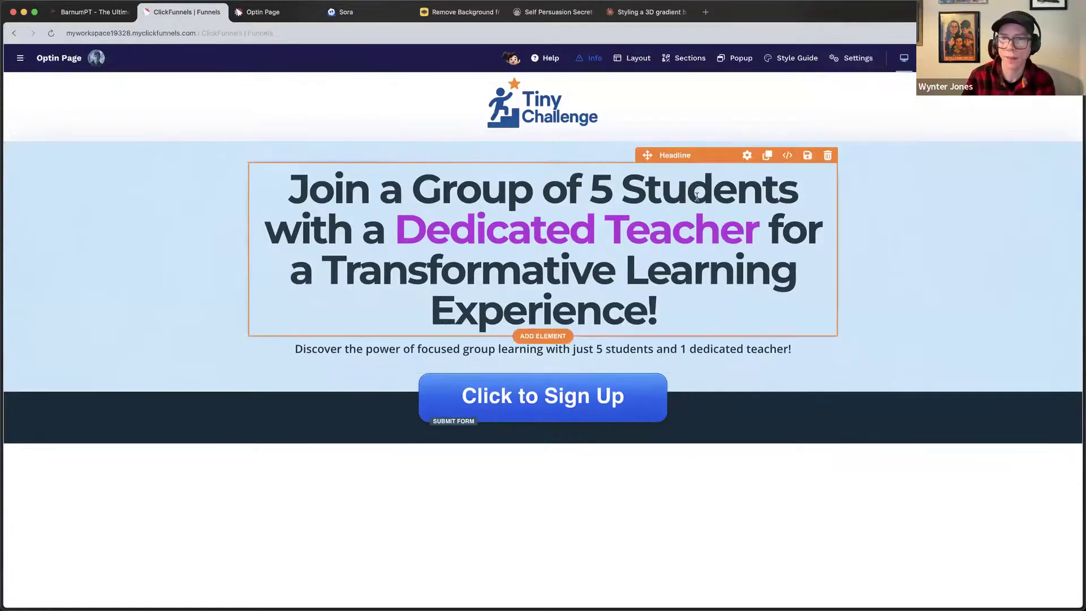
click(787, 155)
click(945, 503)
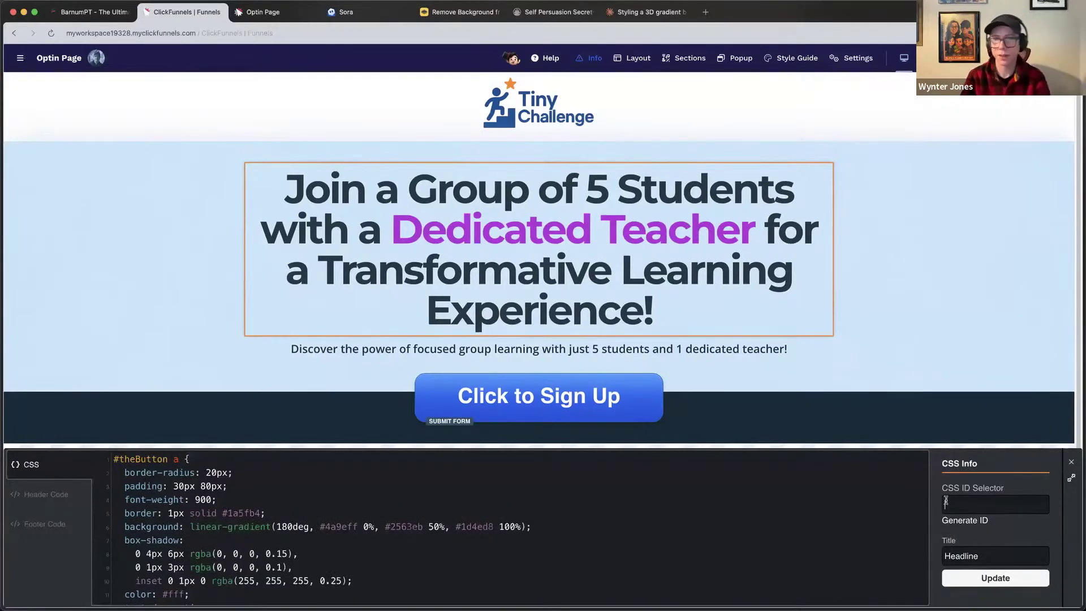
text(myHeadline)
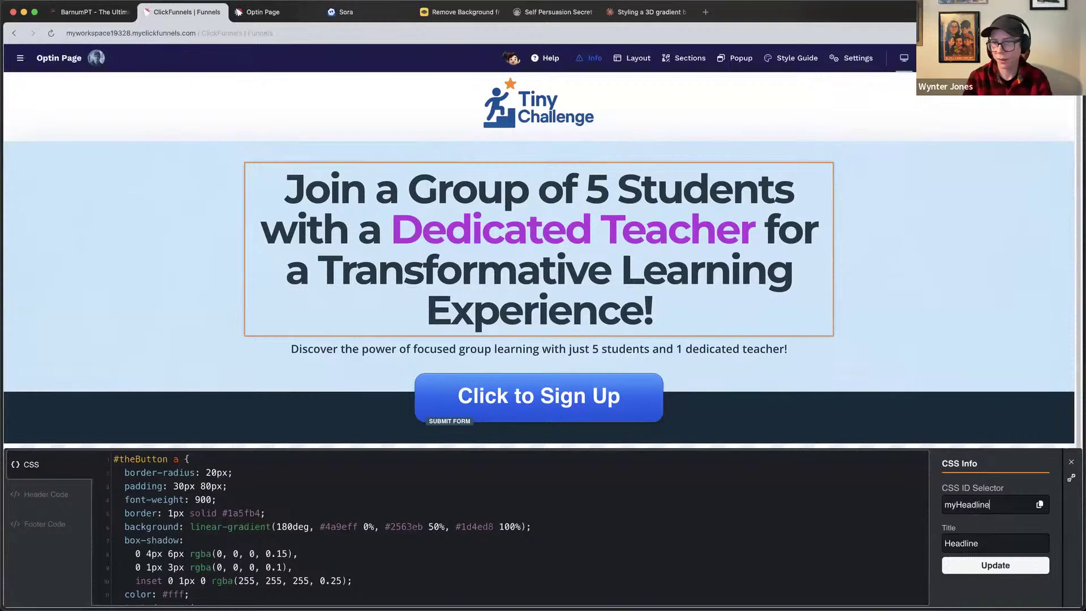
click(992, 565)
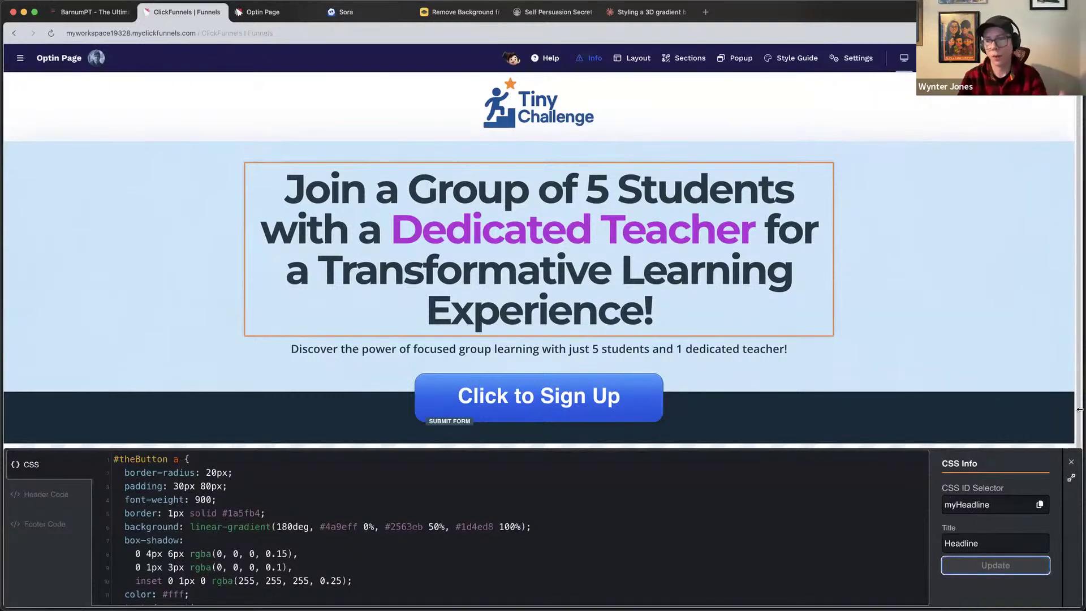
click(1068, 462)
Inspect the headline in the developer tools and highlight the myHeadline value of its wrapper's id attribute.
right_click(694, 242)
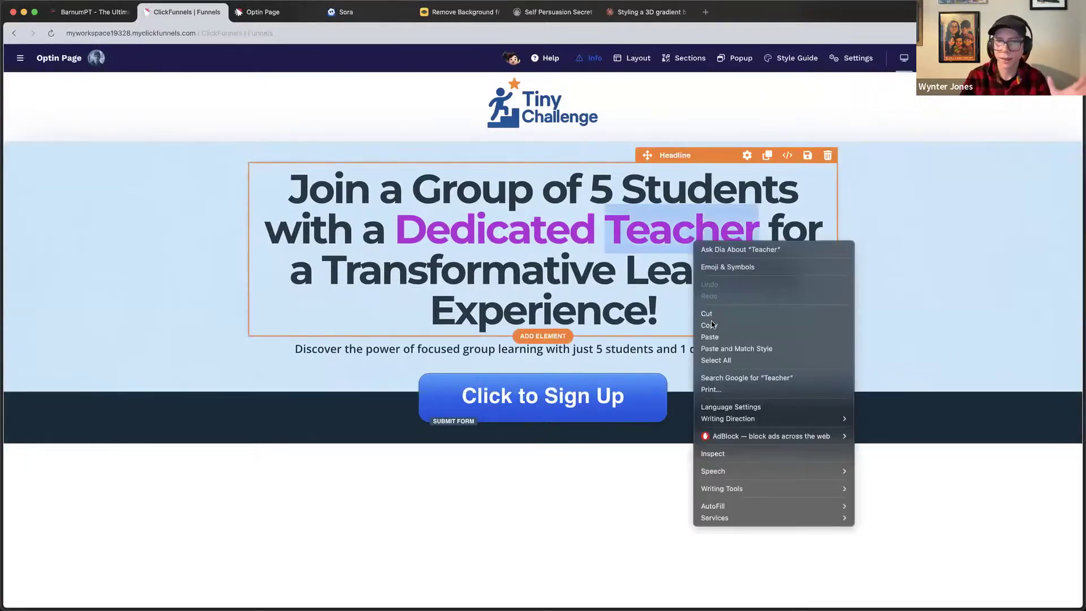
click(743, 454)
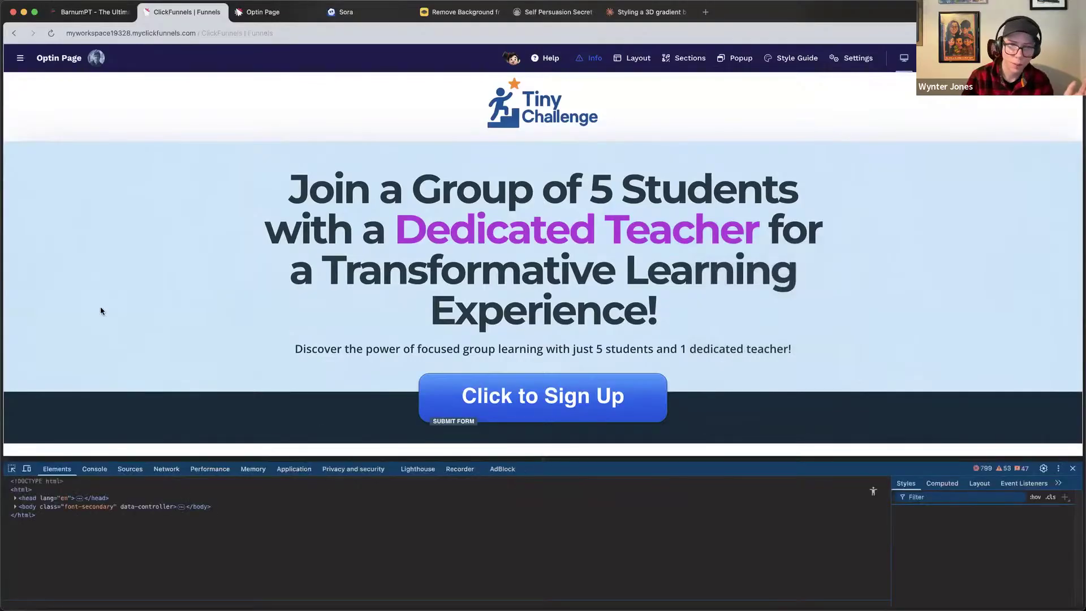
click(11, 469)
click(462, 246)
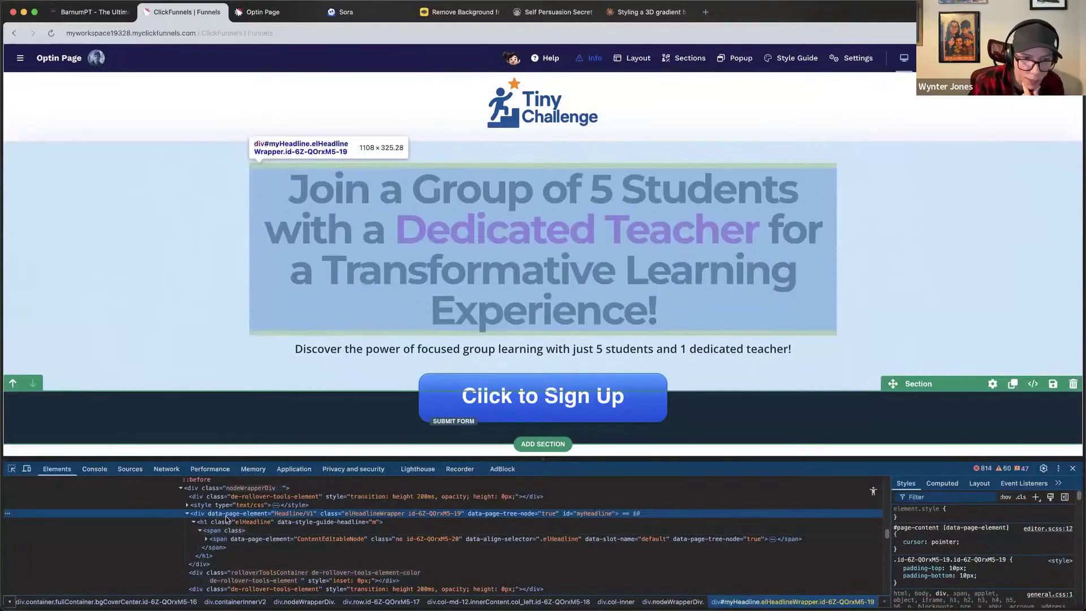
click(269, 515)
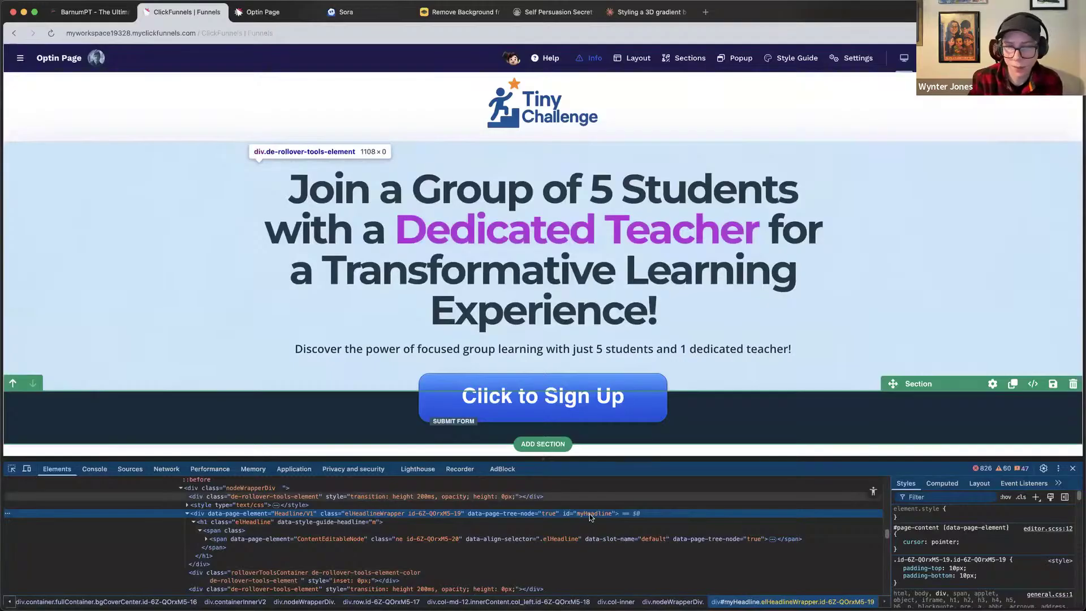
double_click(589, 514)
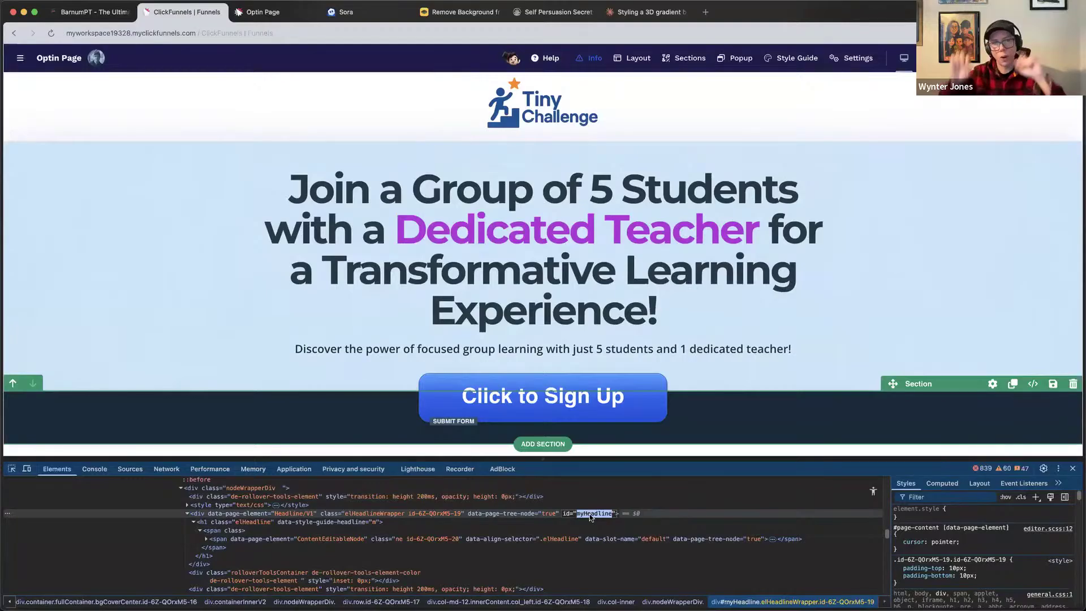
Locate the "Dedicated Teacher" bold element inside the headline's markup and copy its class name.
click(12, 470)
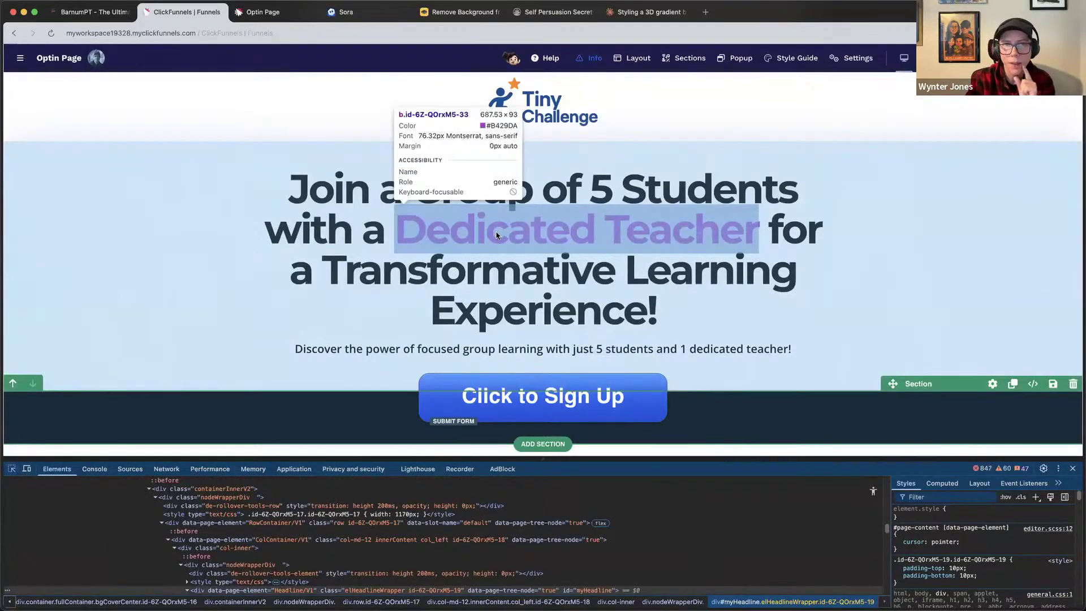
click(496, 234)
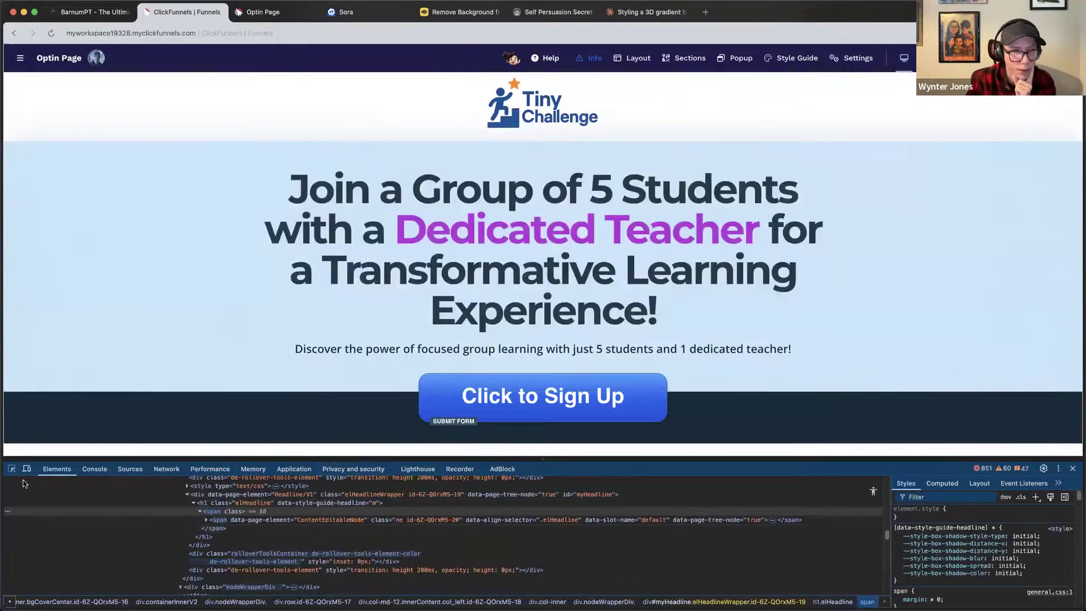
click(13, 469)
click(522, 242)
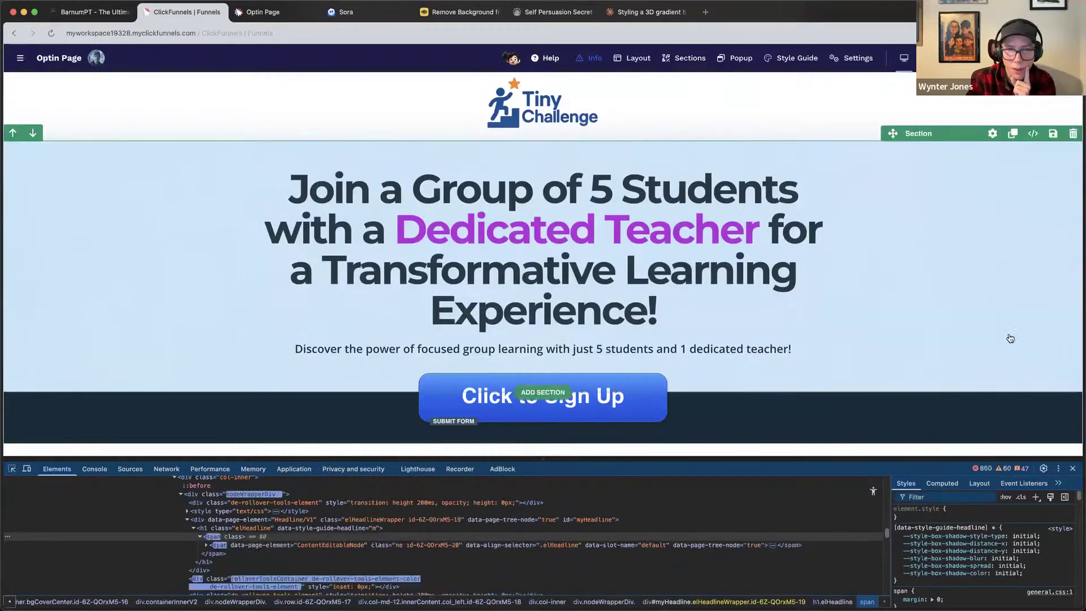
click(218, 543)
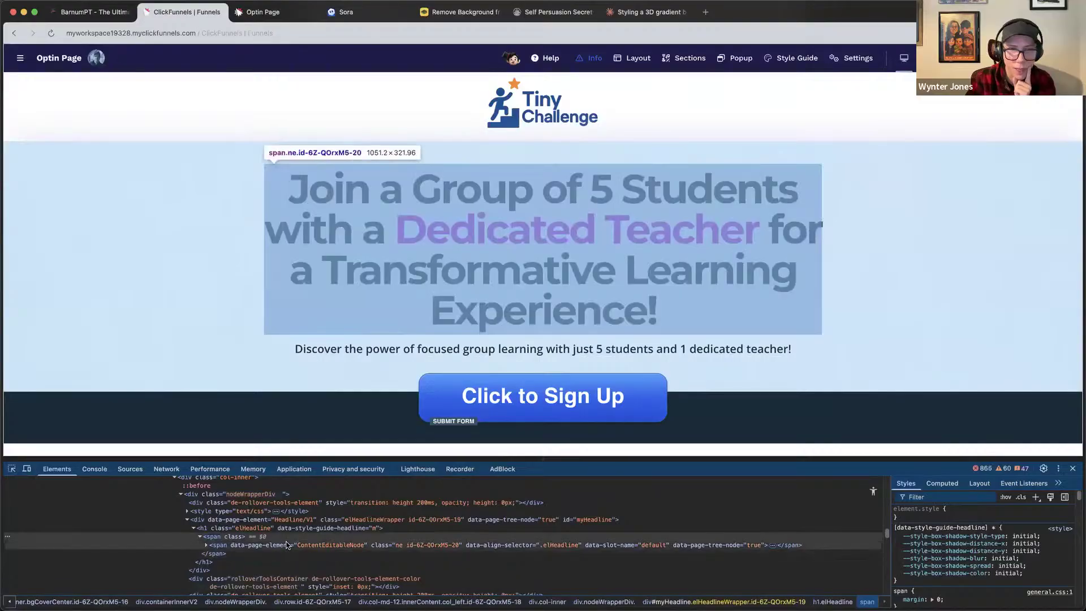
click(206, 544)
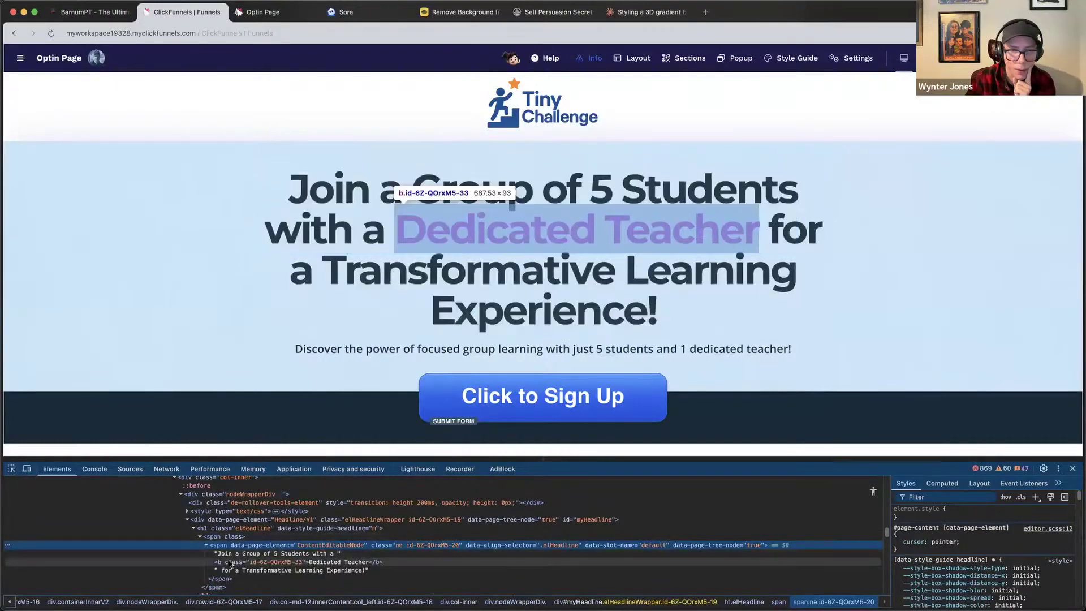
click(230, 563)
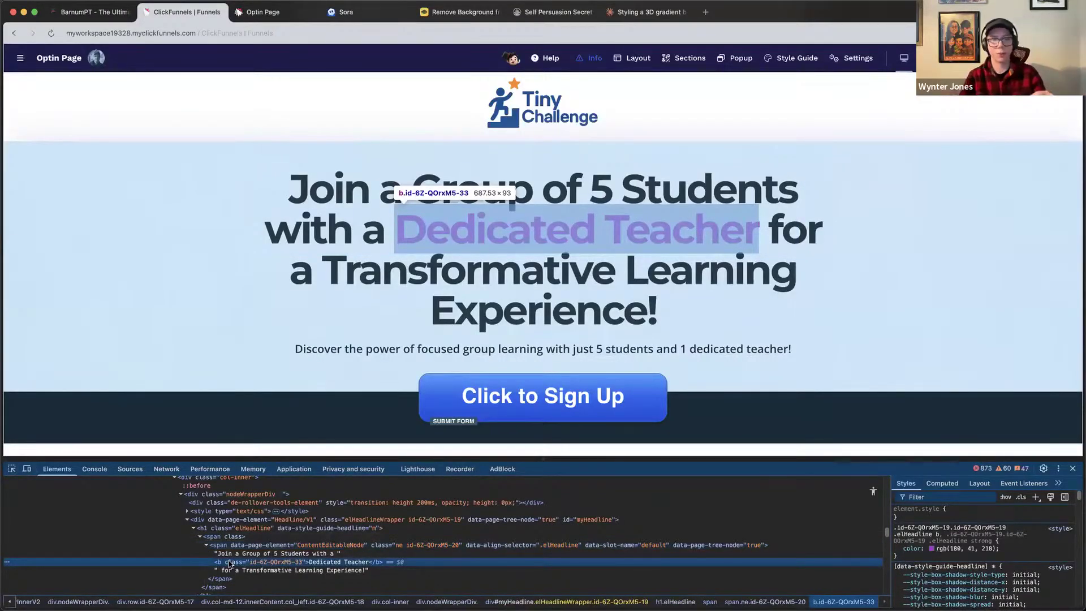
double_click(270, 562)
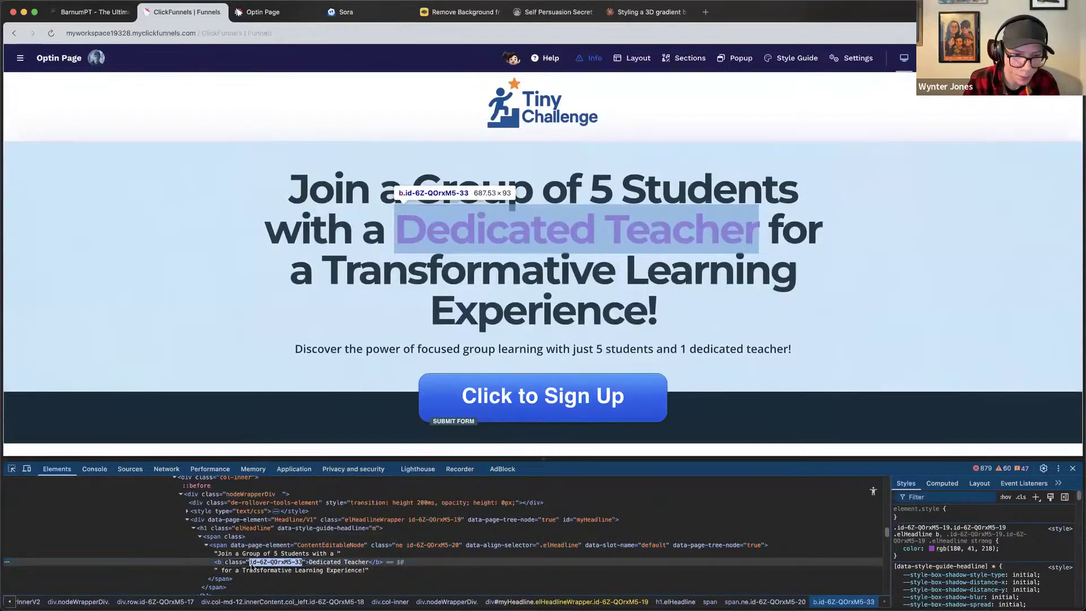
drag(251, 565, 304, 565)
key(super+c)
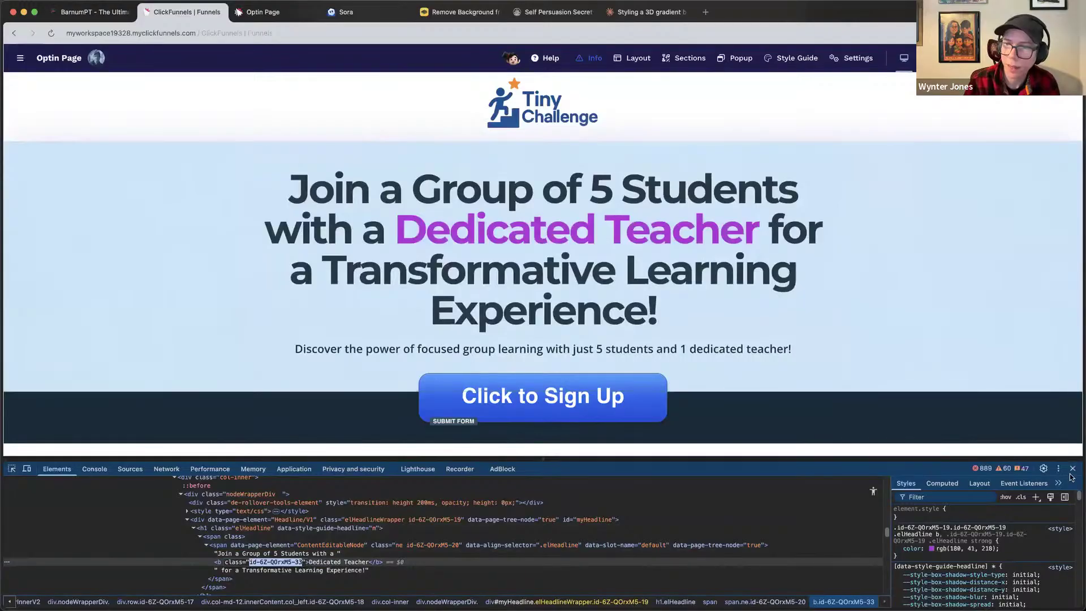
Close the developer tools, open the page's custom CSS in the enlarged code editor and start a rule for the copied class .id-6Z-QOrxM5-33.
click(1071, 468)
click(858, 58)
click(846, 127)
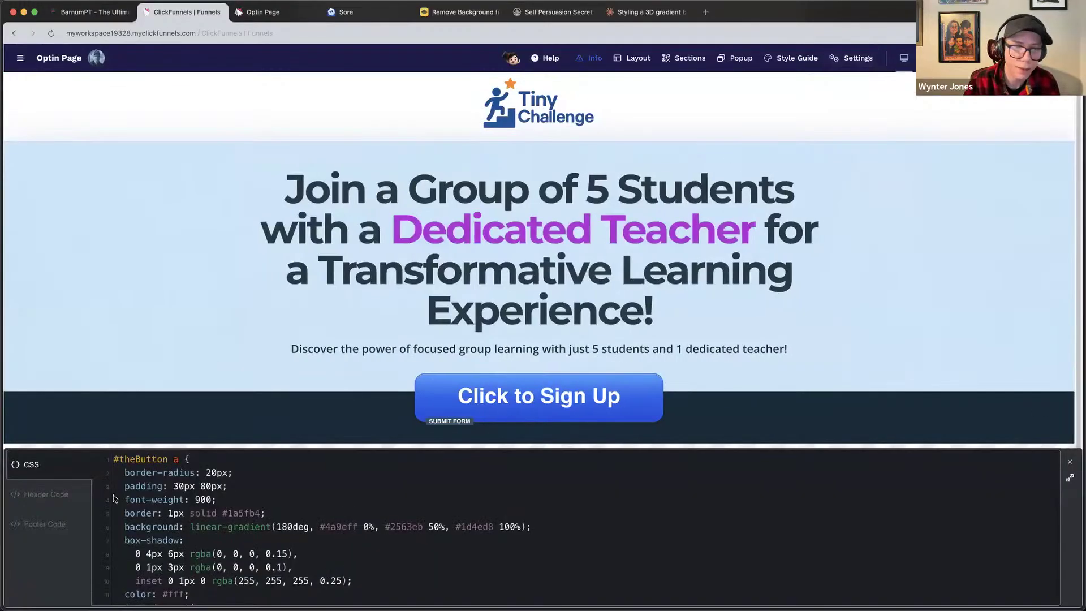
click(1069, 477)
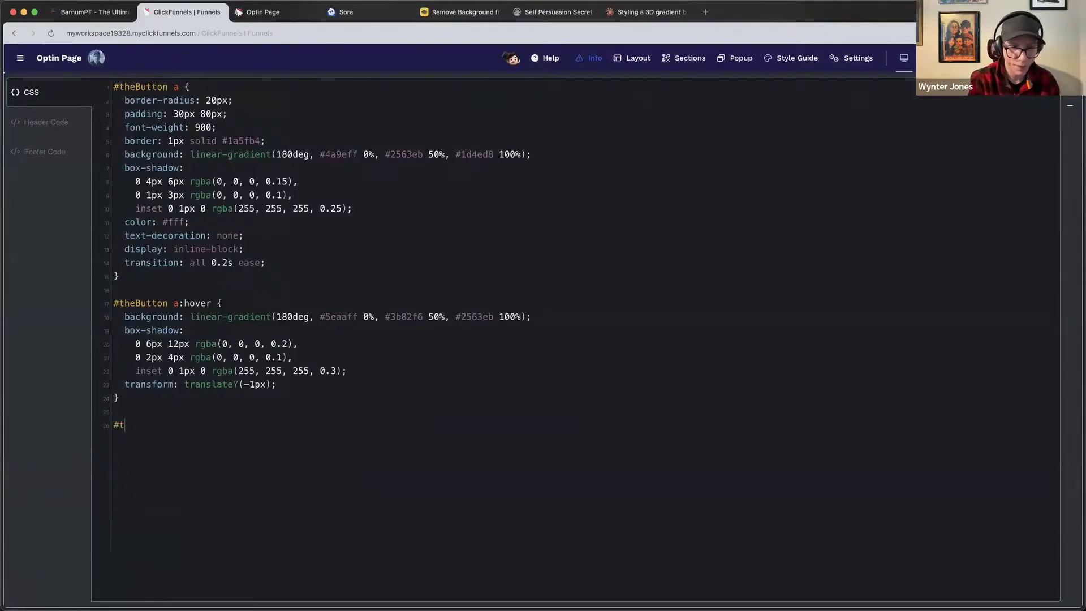
text(hisID)
key(BackSpace)
key(BackSpace)
key(BackSpace)
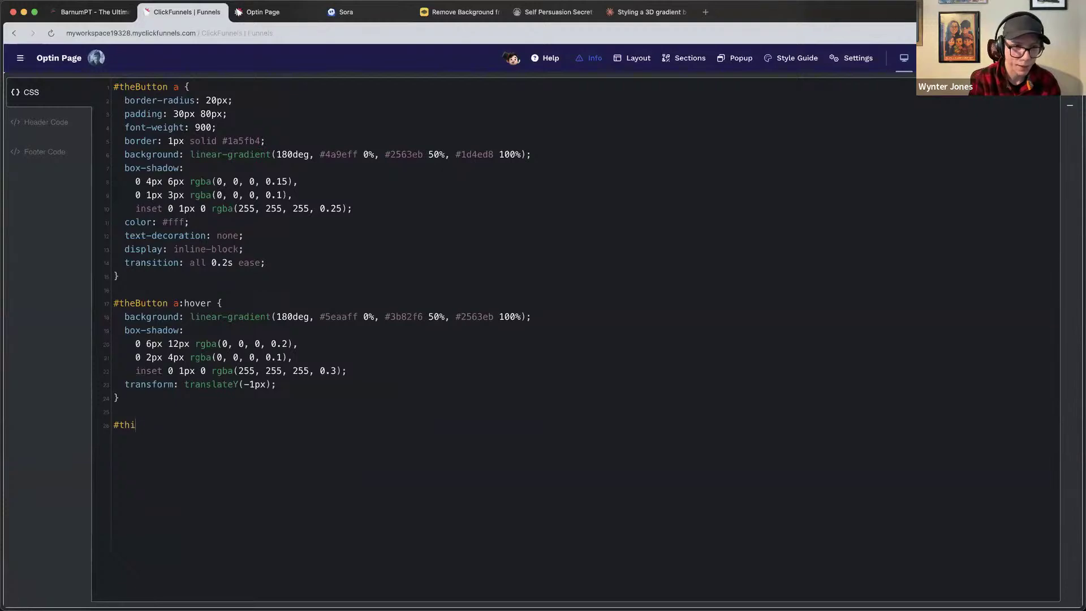
text(.)
key(super+v)
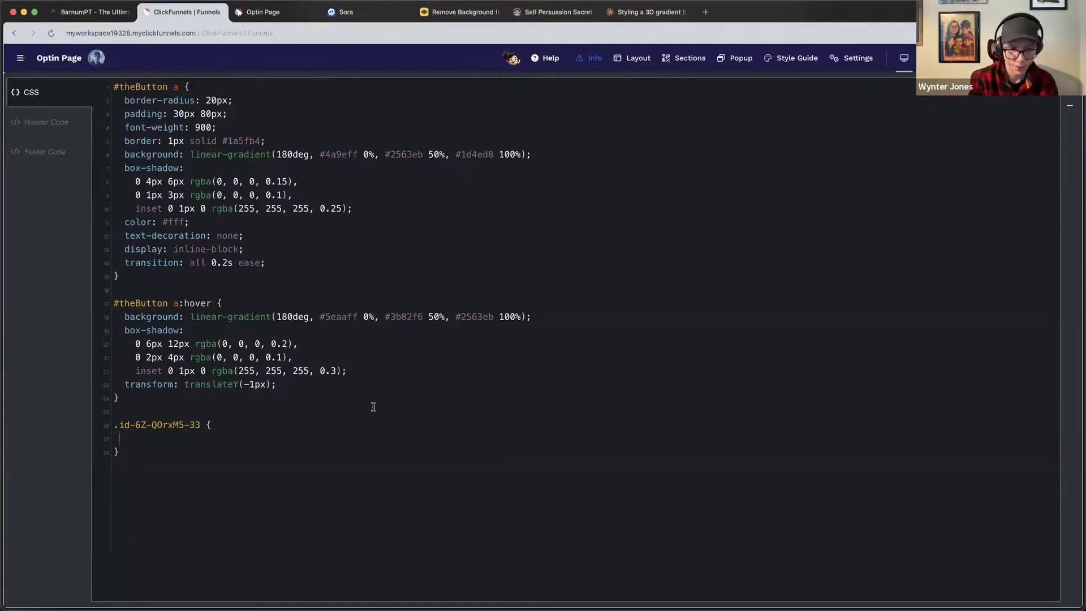
Give the .id-6Z-QOrxM5-33 rule a background of #000 and a color of #fff, and check the headline on the page.
text(bckgr)
key(BackSpace)
key(BackSpace)
key(BackSpace)
key(BackSpace)
text(ac)
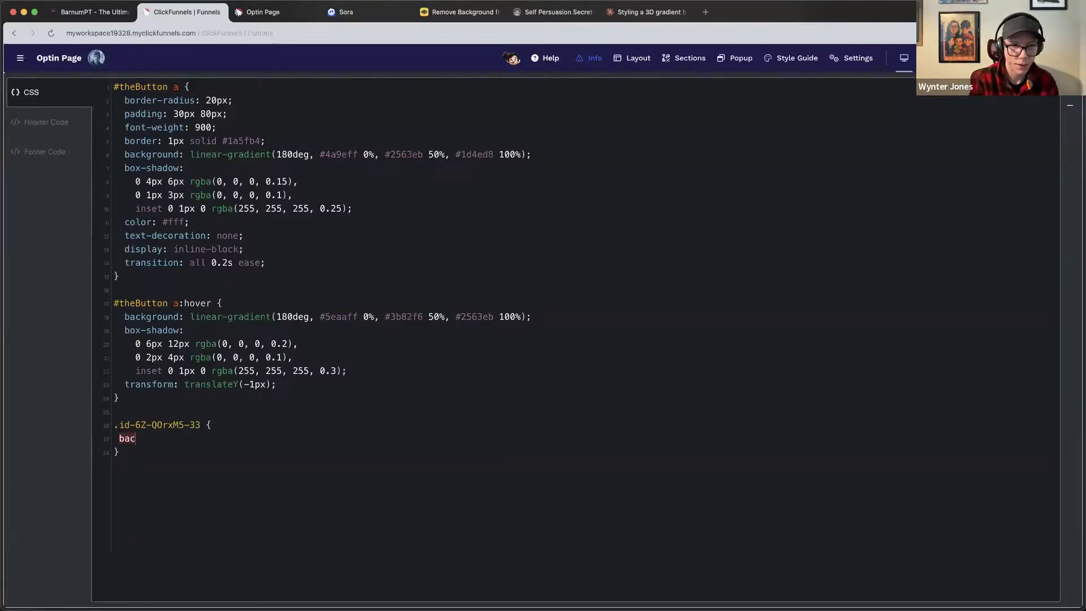
text(kground: #000;   )
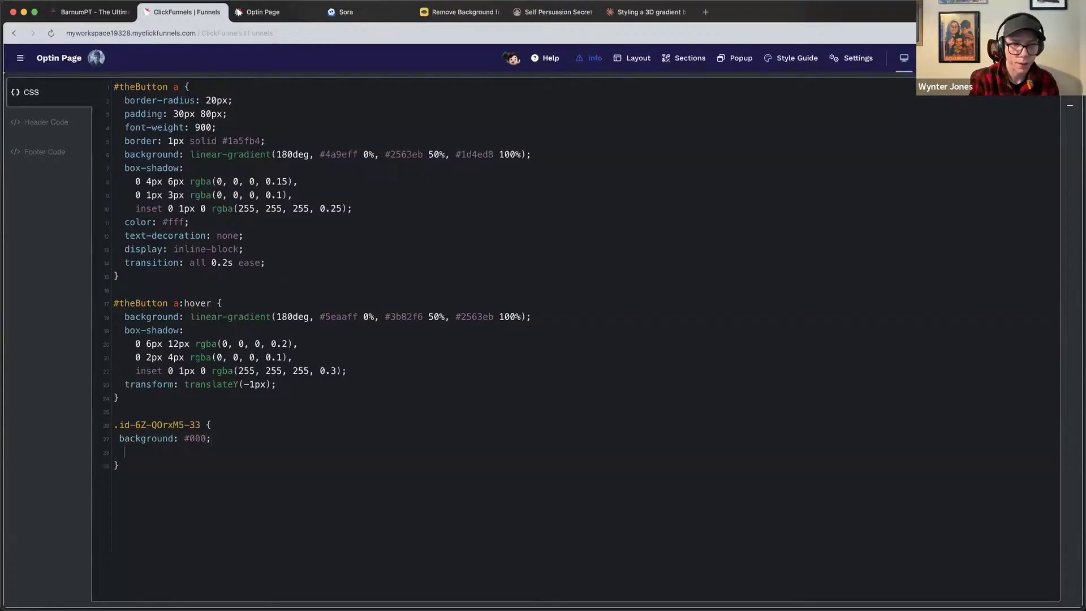
text(color: #fff;)
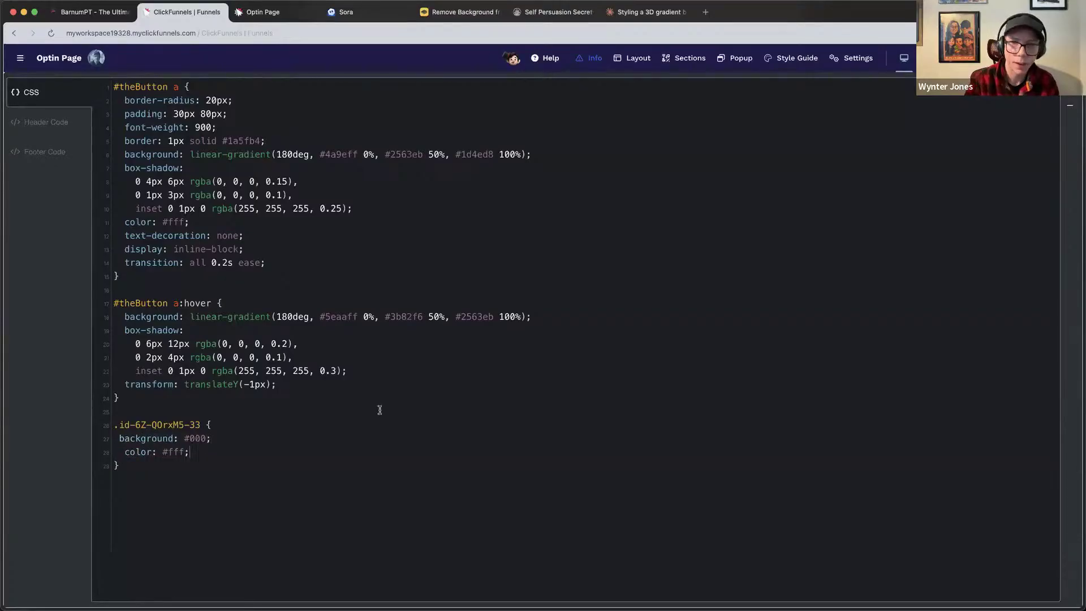
click(1070, 107)
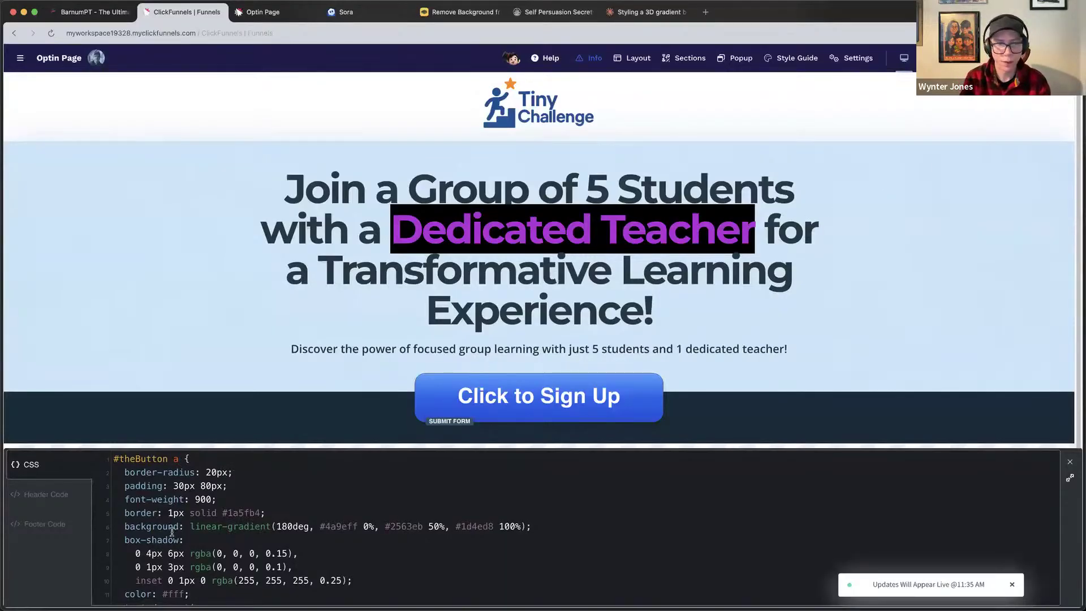
Prefix the highlight rule's selector with #myHeadline so it reads "#myHeadline .id-6Z-QOrxM5-33", and check the headline on the page.
scroll(167, 535, down, 2)
click(1069, 477)
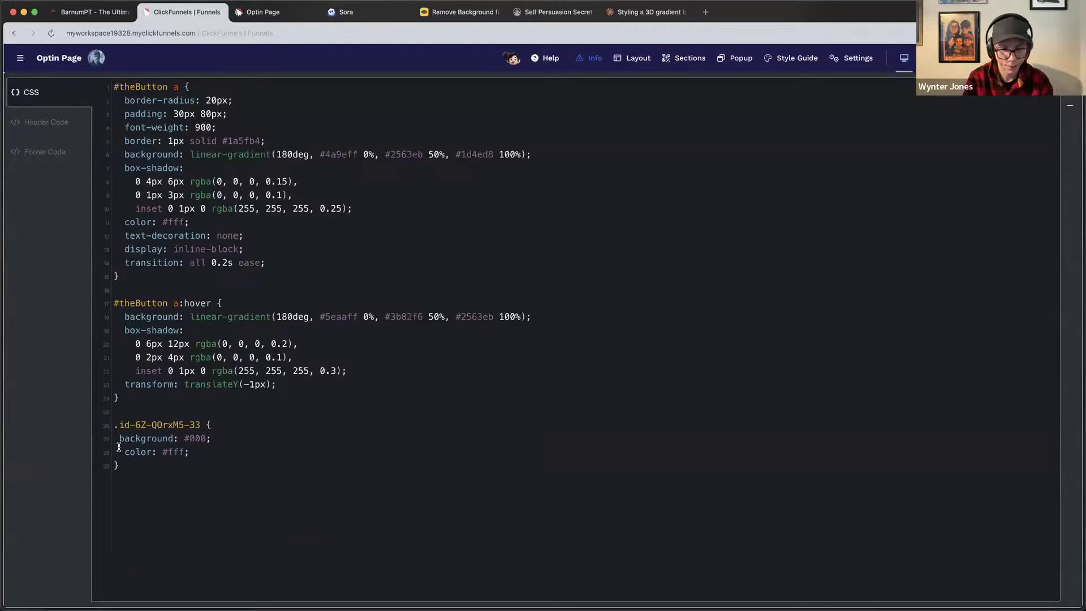
text(#)
text(myHea)
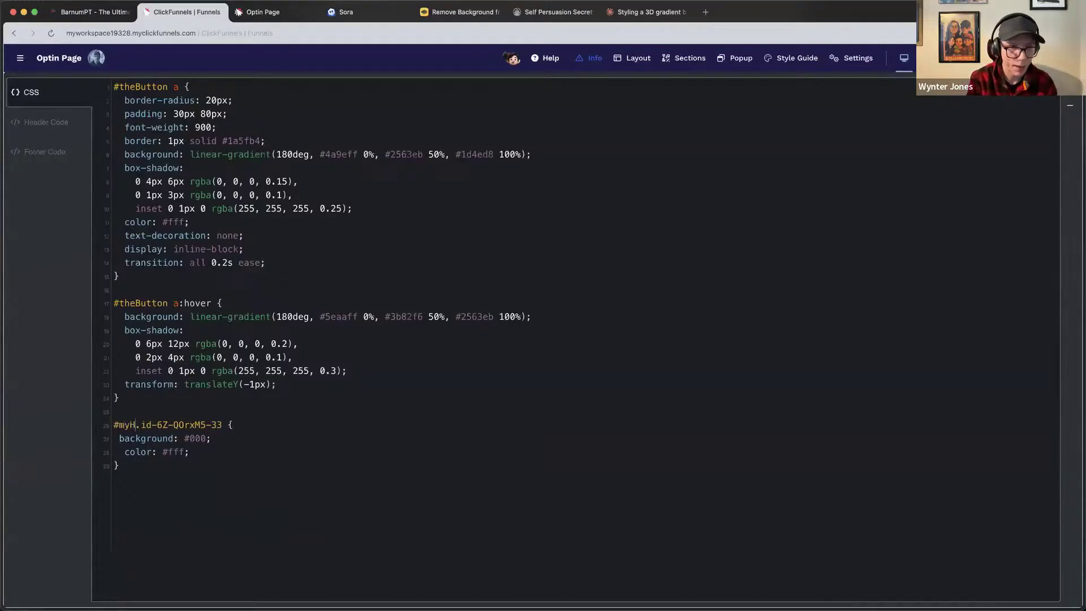
text(dline)
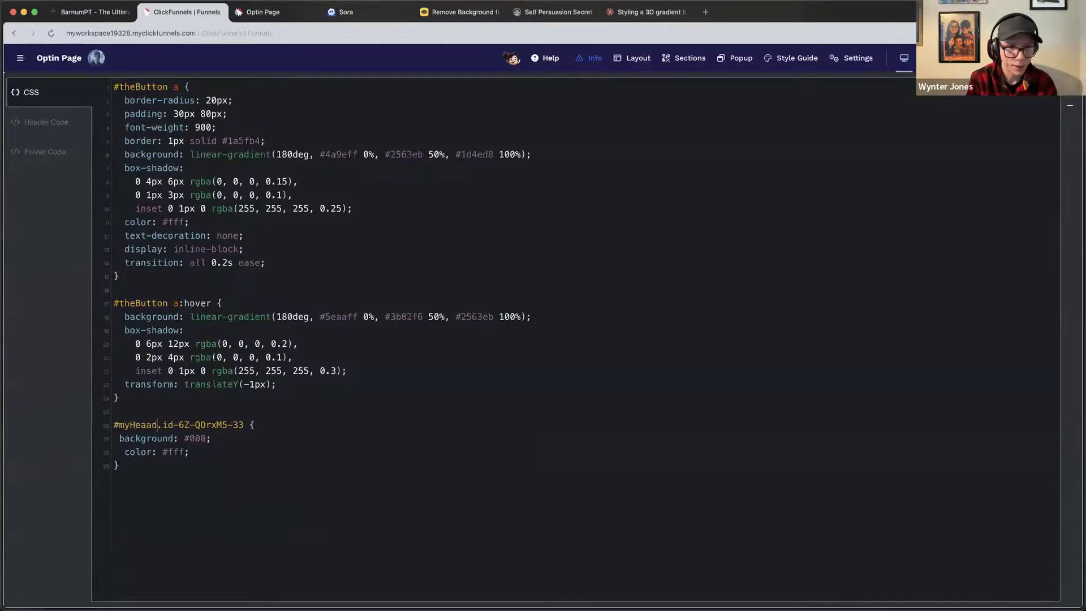
click(350, 328)
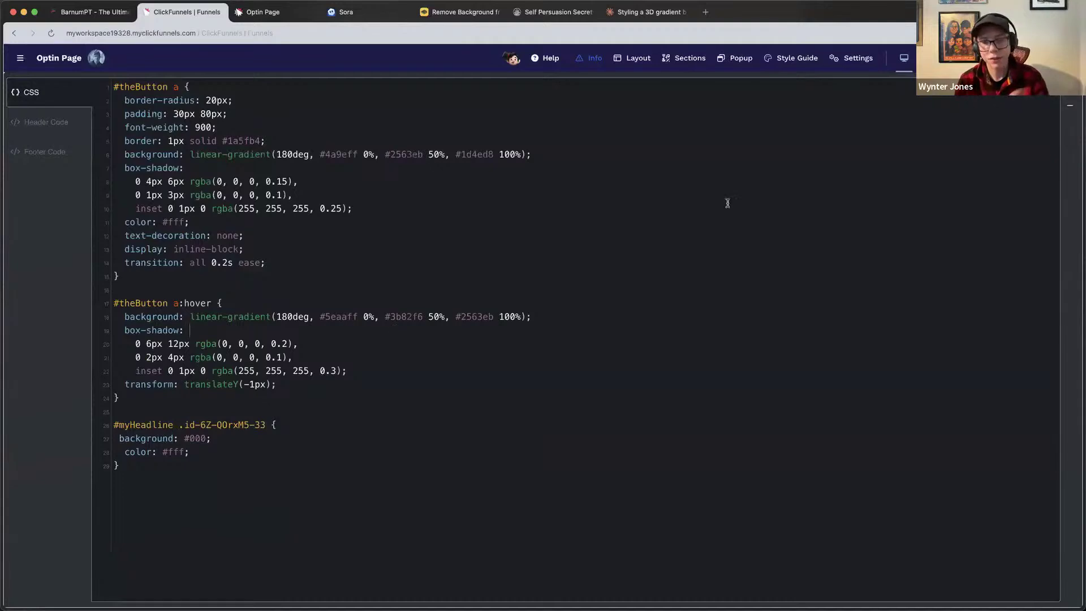
click(1070, 108)
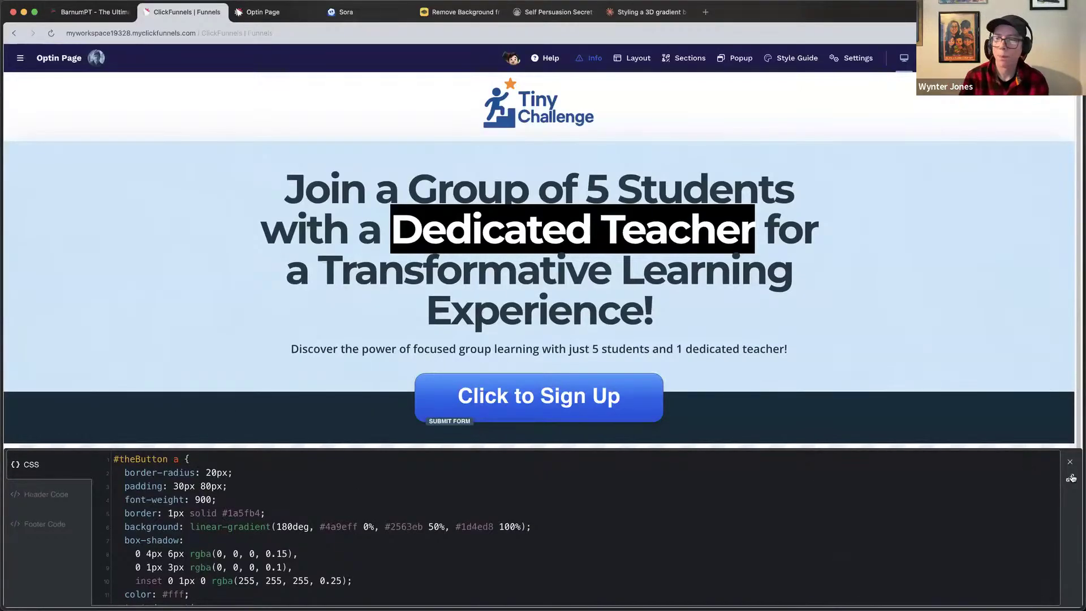
Copy the whole #myHeadline rule from the custom CSS and paste it into a new message in the Claude chat.
click(1070, 477)
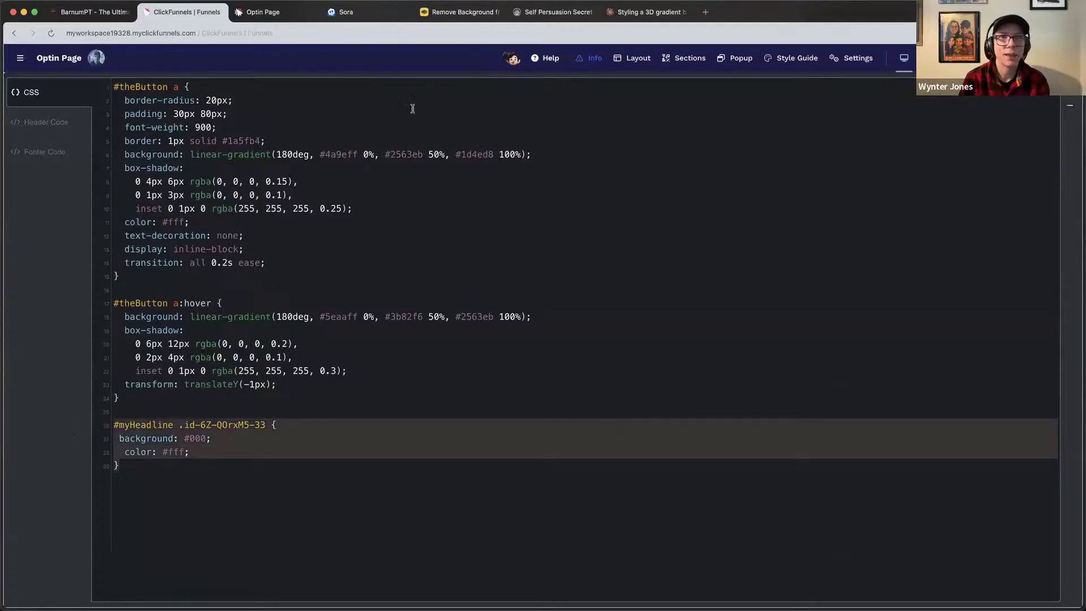
click(634, 12)
click(434, 565)
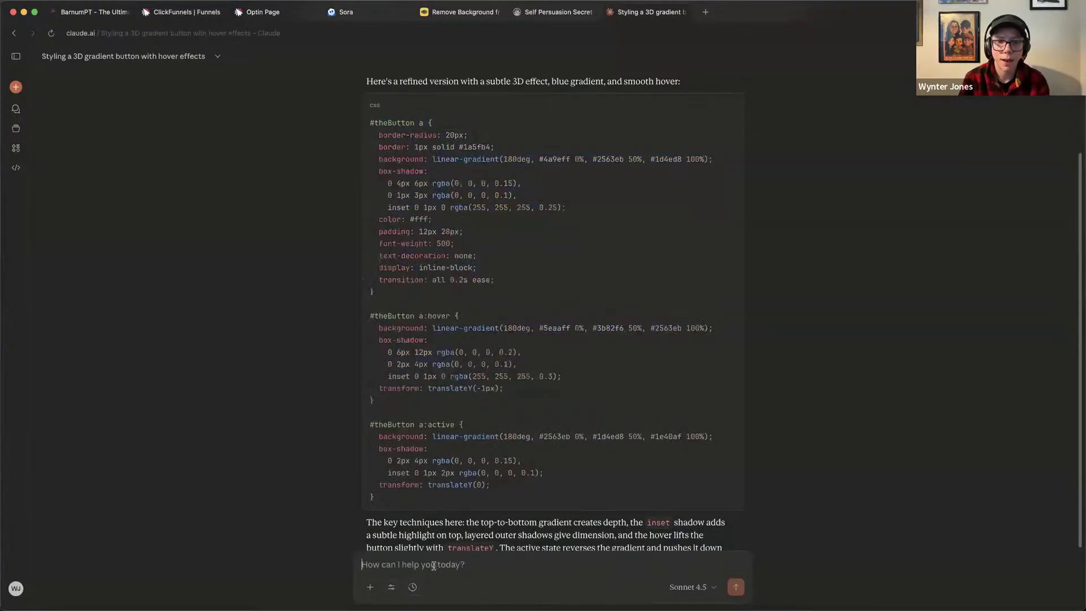
text(#myHeadline .id-6Z-QOrxM5-33 {  background: #000;  color: #fff; })
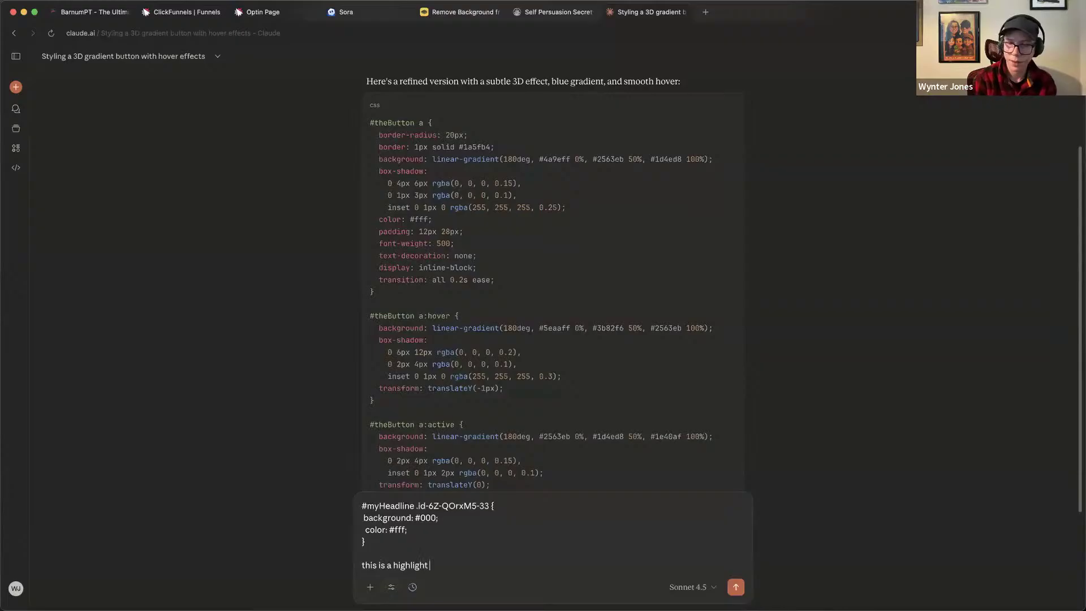
Ask Claude to "make the background look slight yellow as its highlight in a nice way", noting that "this is a highlight in a headline".
text(this is a highlight in a headline, can you )
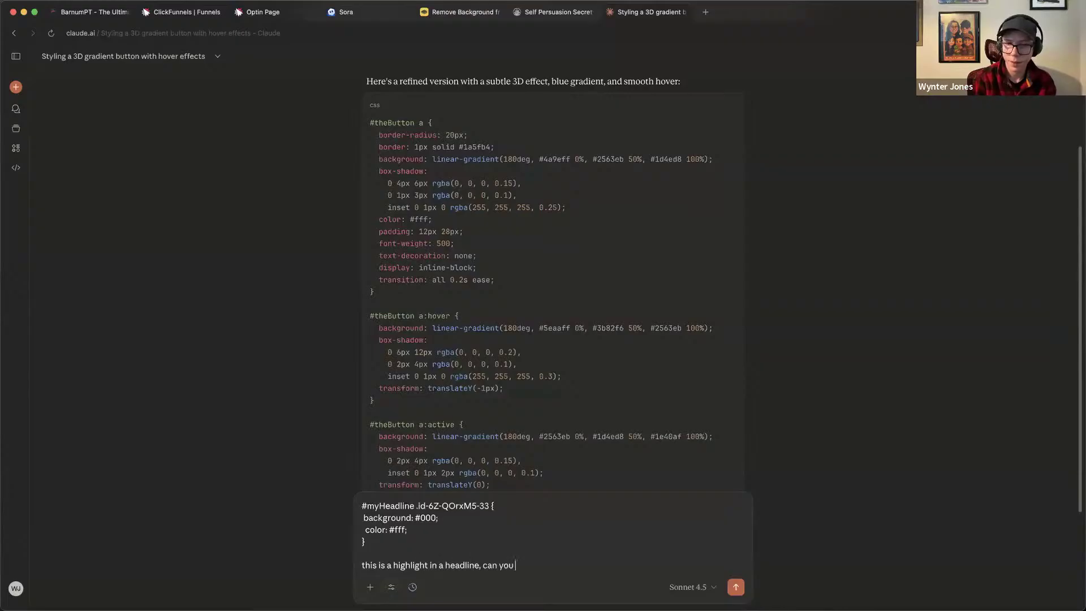
text(make the background look slight)
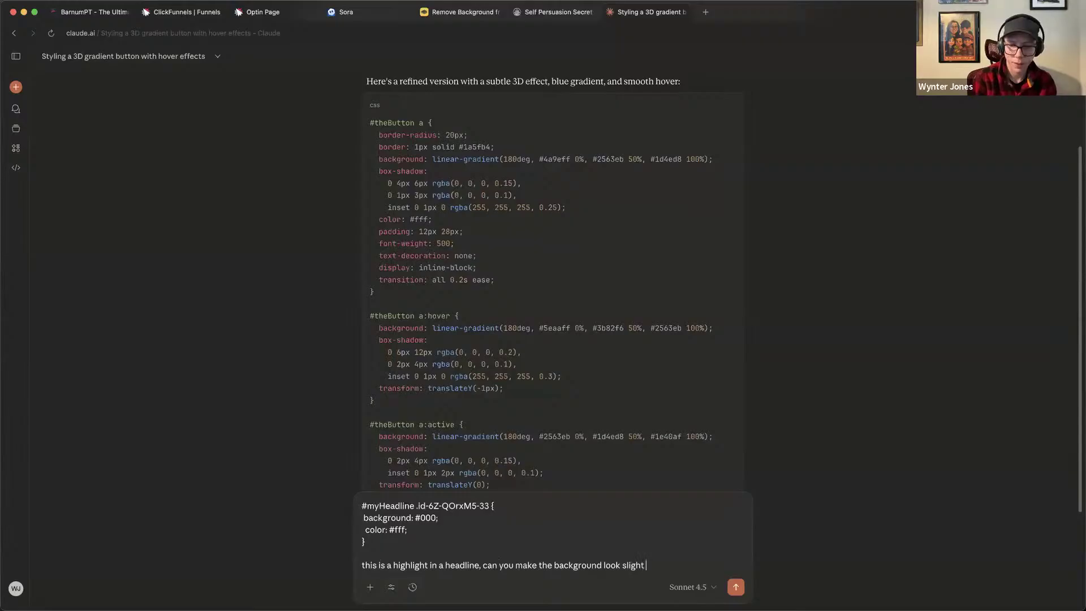
text( yellow as its hi)
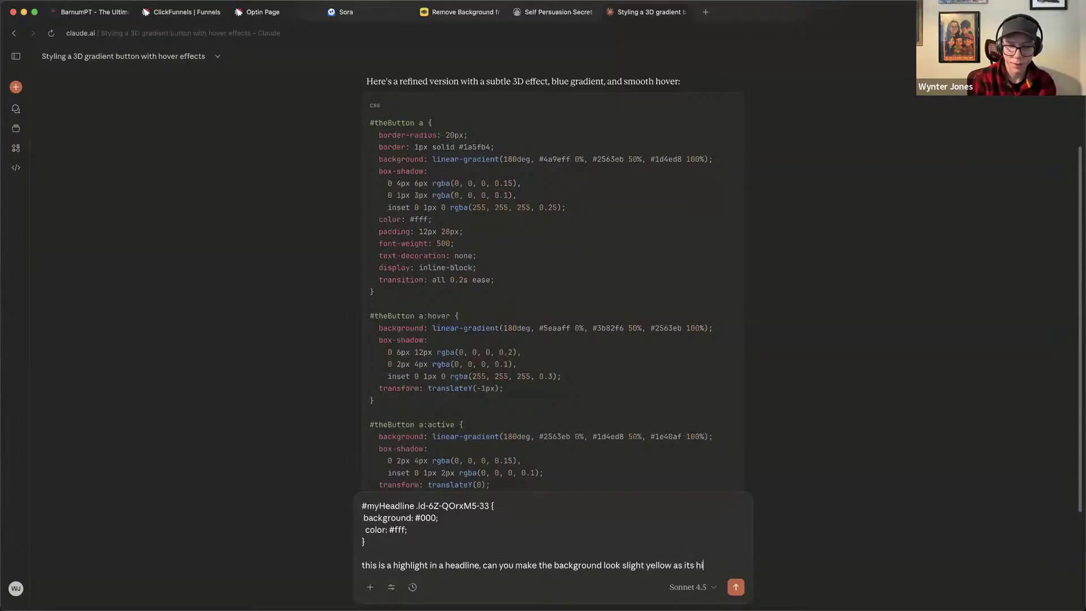
text(ghlight in a nice)
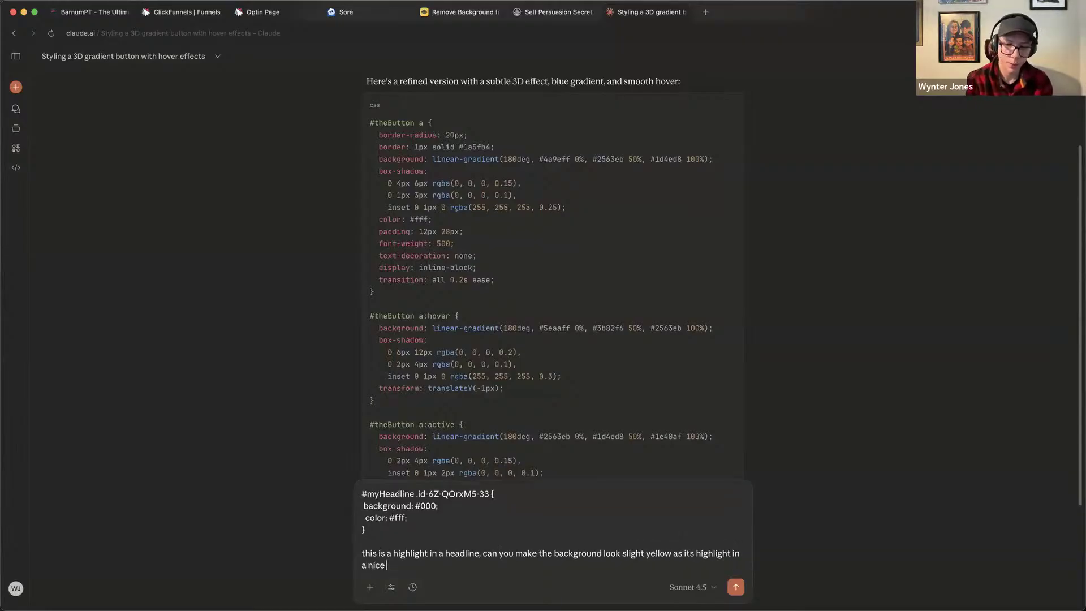
text( way and maybe)
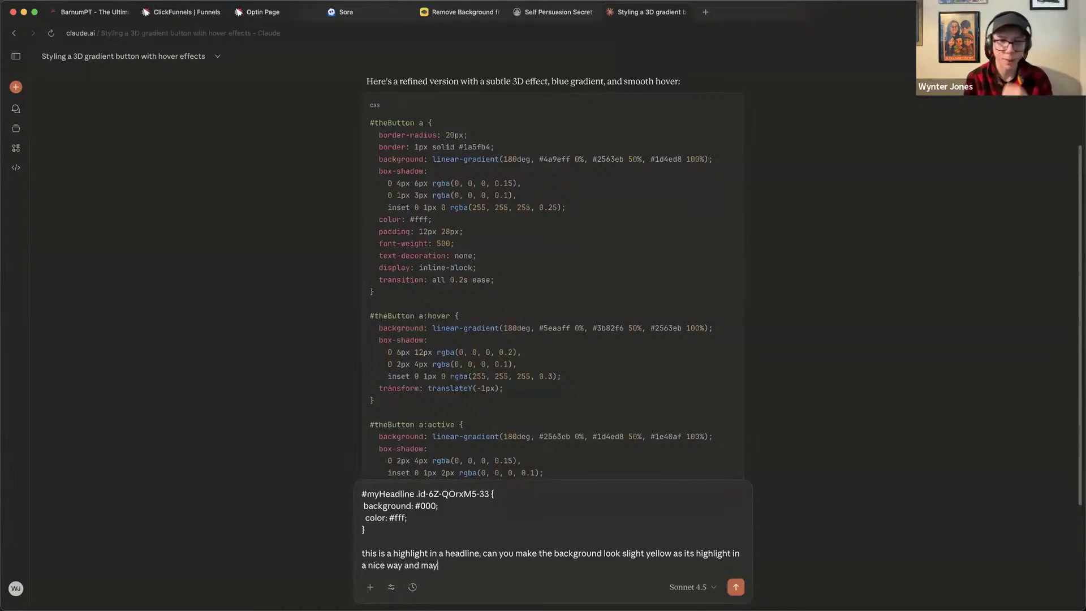
key(BackSpace)
key(BackSpace)
key(BackSpace)
key(BackSpace)
key(Return)
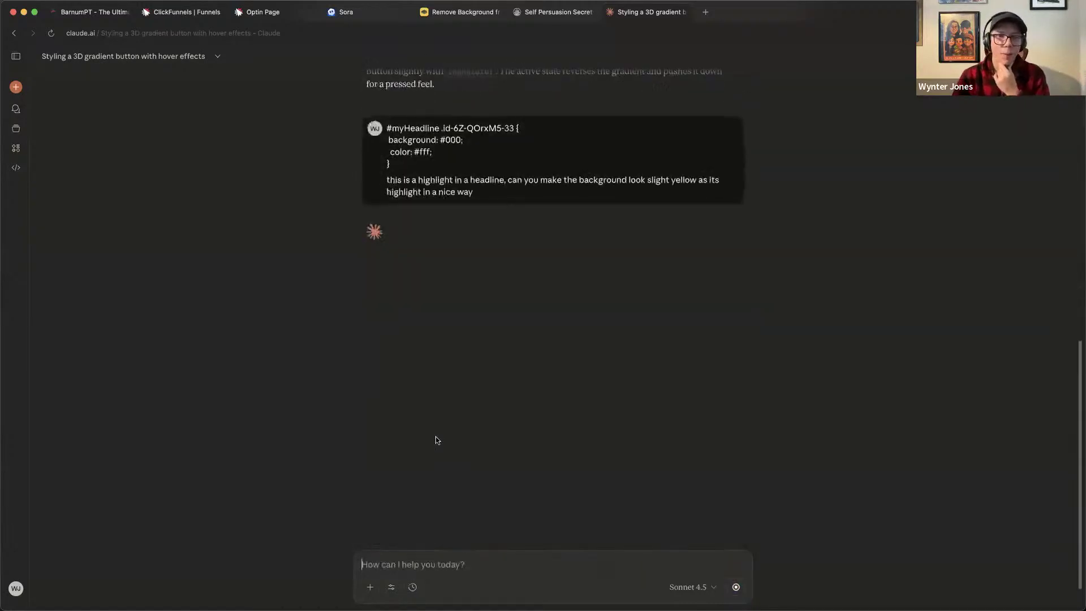
Return to the ClickFunnels page editor and close the code editor to view the styled headline.
click(172, 12)
click(1070, 113)
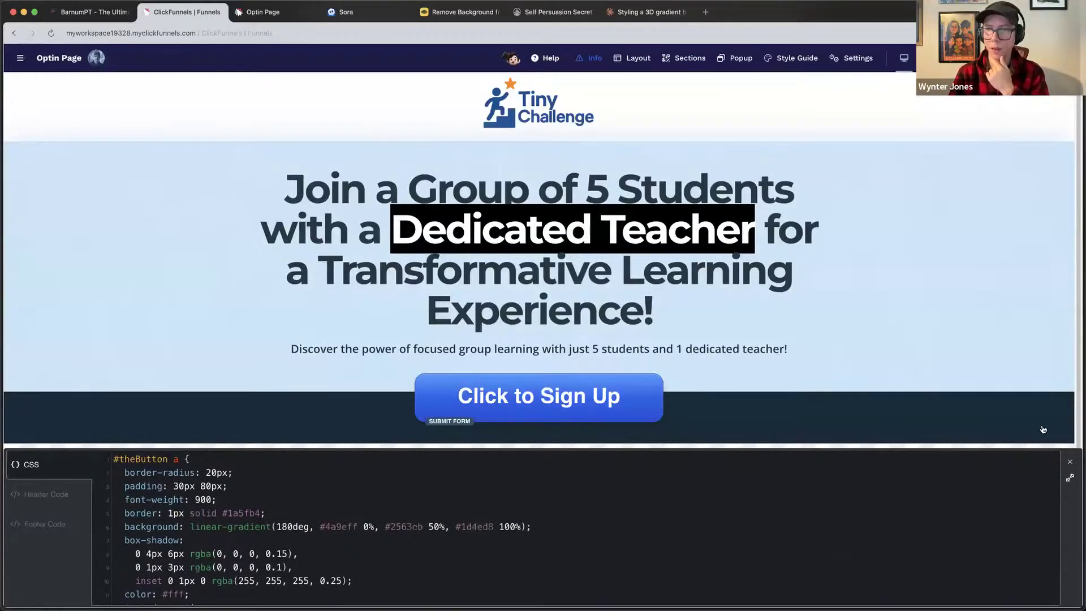
click(1069, 463)
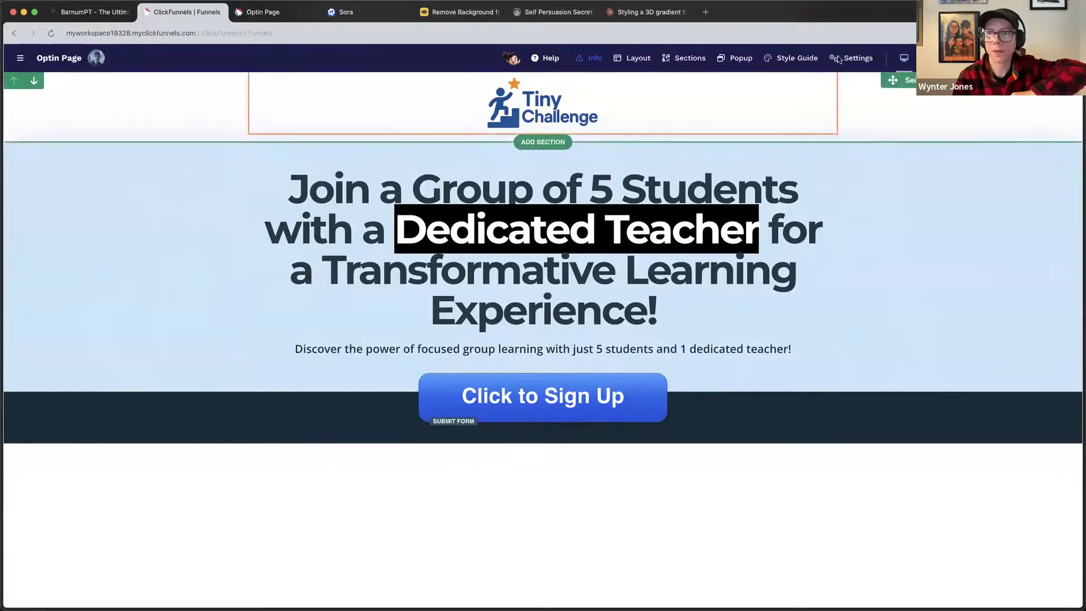
Reopen the page's custom CSS in the enlarged code editor and magnify it for easier reading.
click(858, 58)
click(850, 127)
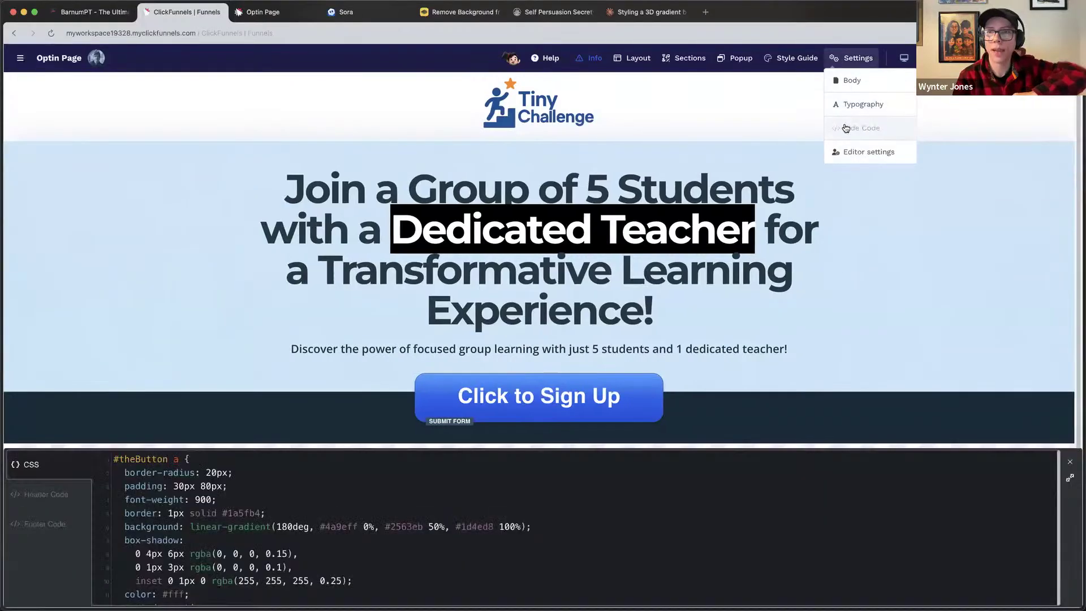
click(1070, 478)
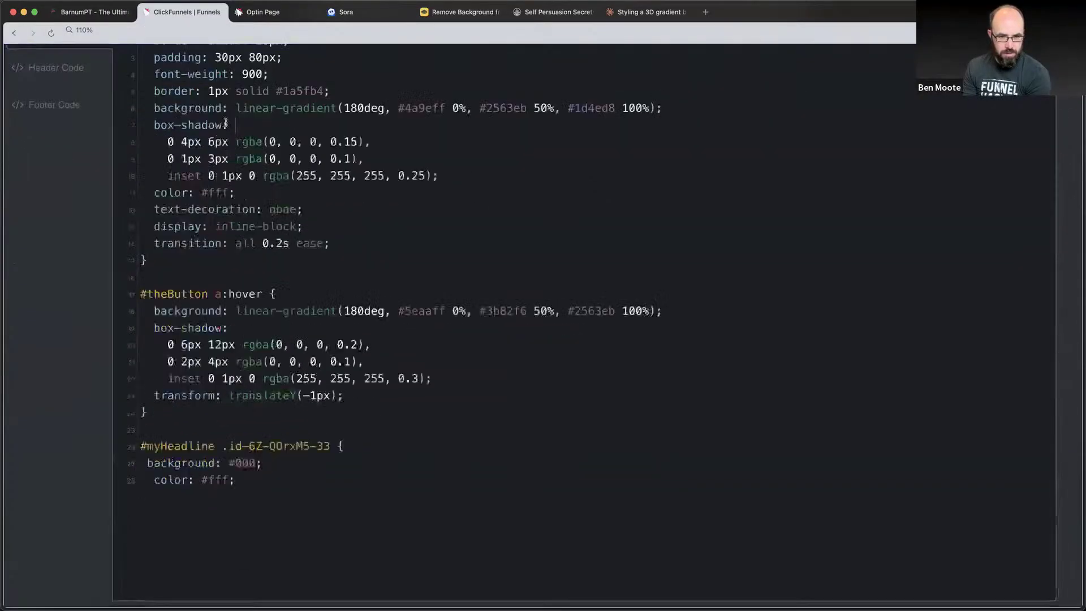
key(super+equal)
key(super+equal)
key(super+equal)
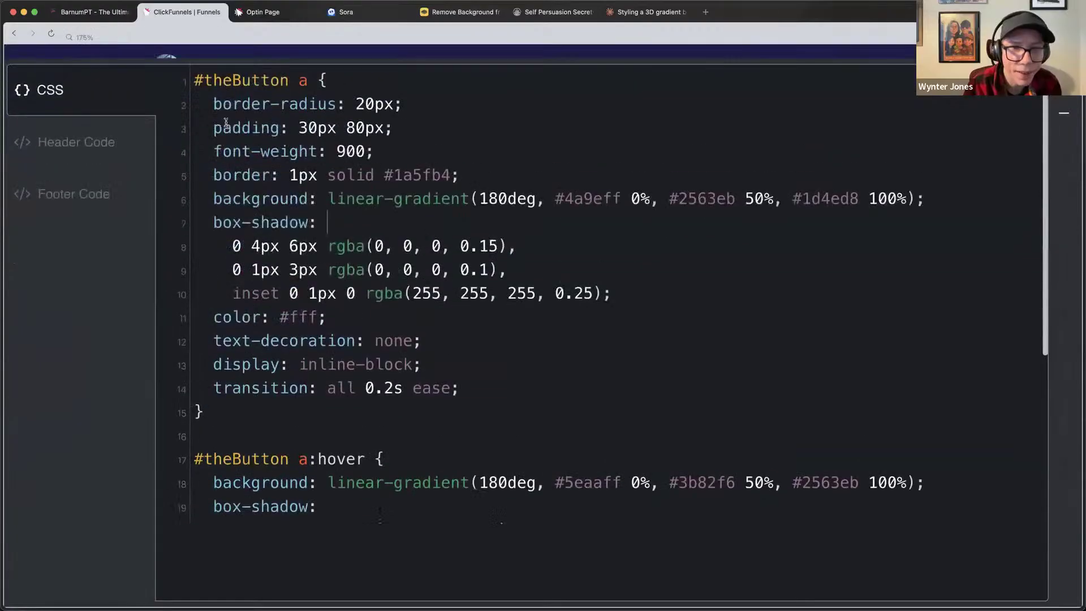
Go through the border-radius, padding, font-weight and border lines of the #theButton a rule and highlight its linear-gradient background value.
click(339, 126)
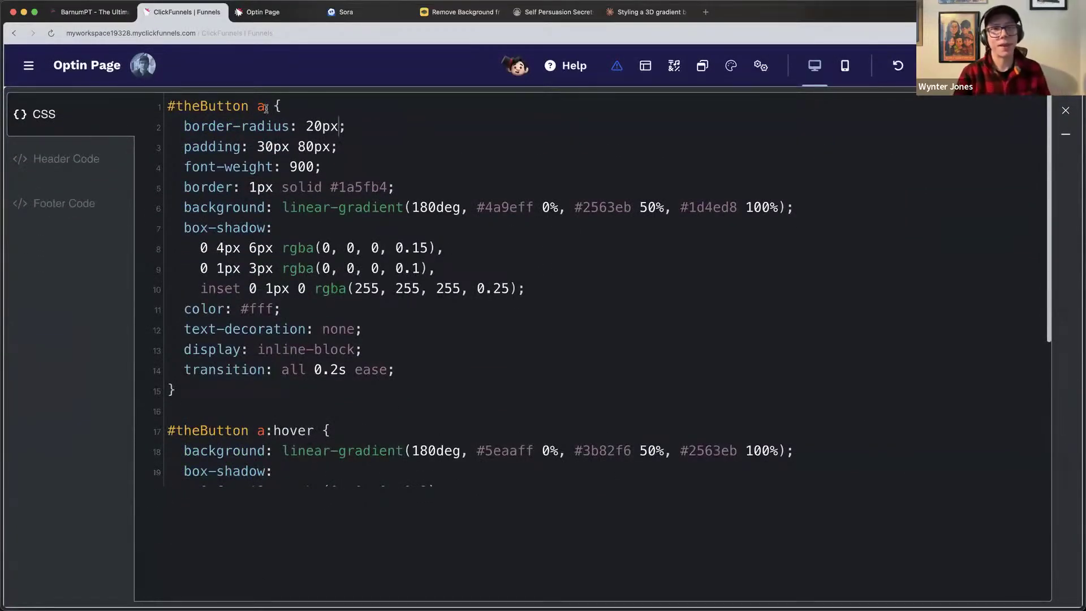
drag(183, 126, 281, 149)
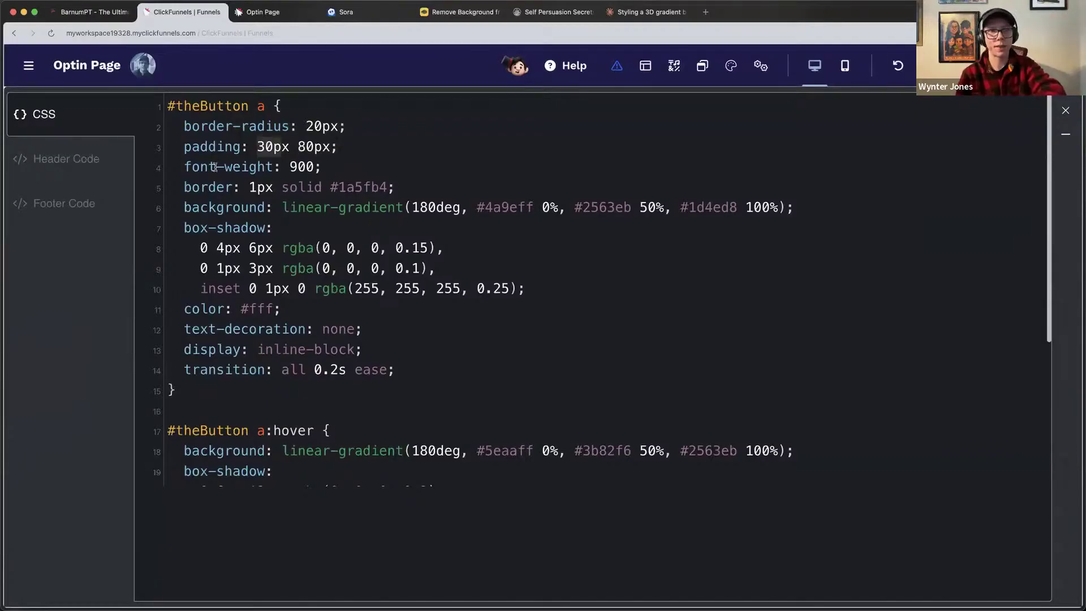
drag(215, 167, 262, 174)
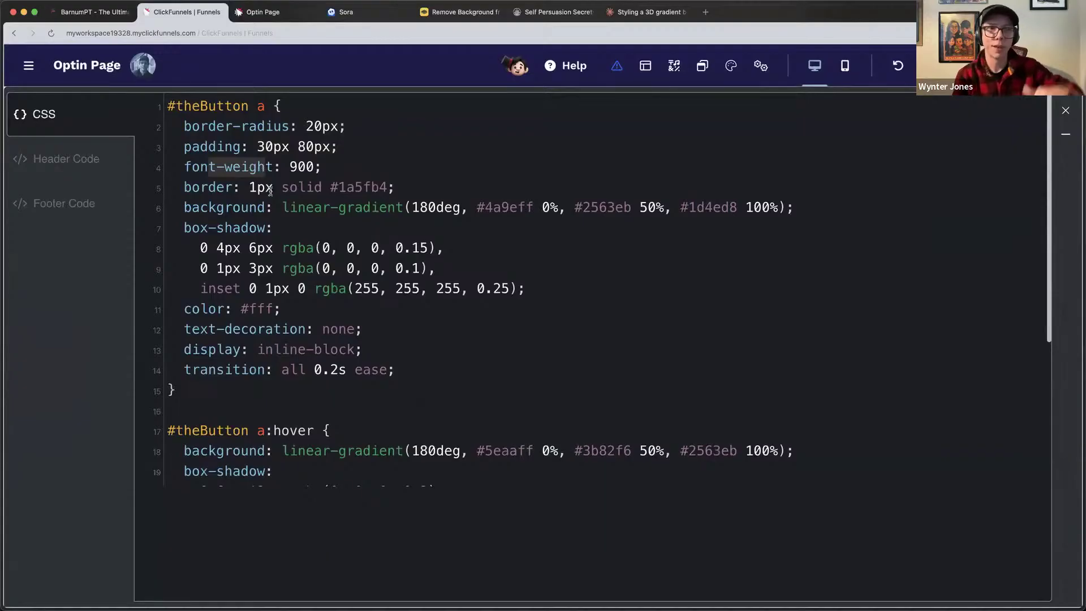
click(266, 187)
drag(293, 207, 791, 201)
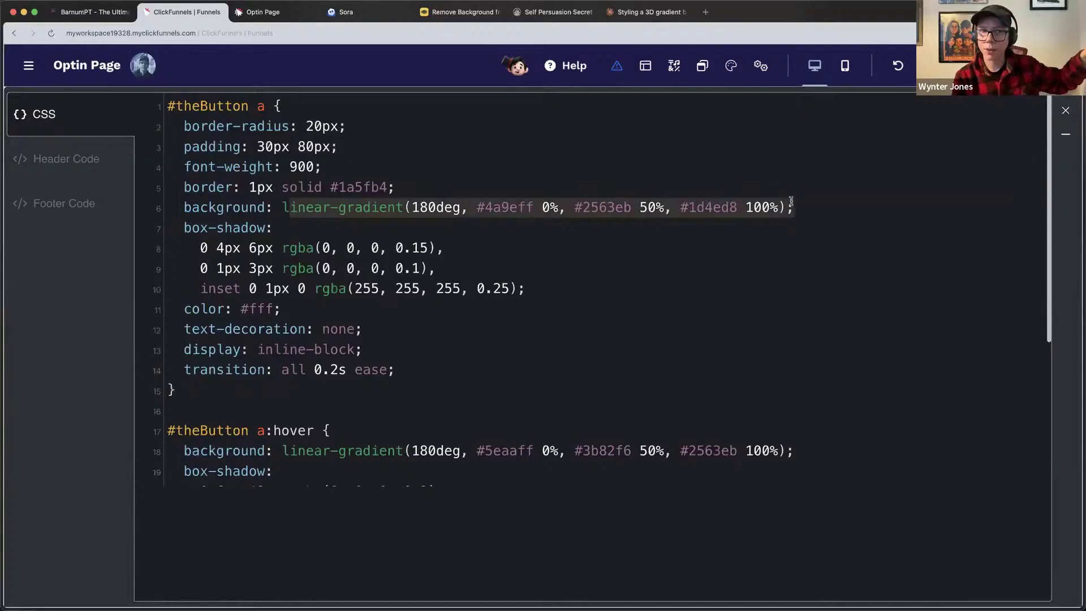
Highlight the box-shadow declaration in the #theButton a rule and examine its layered shadow values.
click(1065, 134)
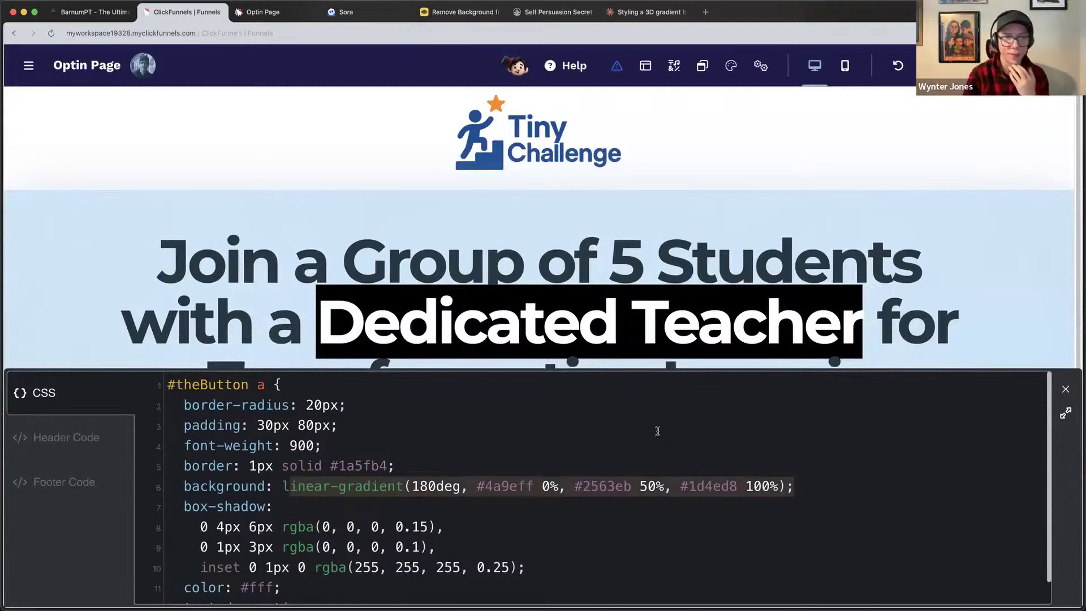
scroll(224, 472, down, 1)
drag(184, 482, 571, 544)
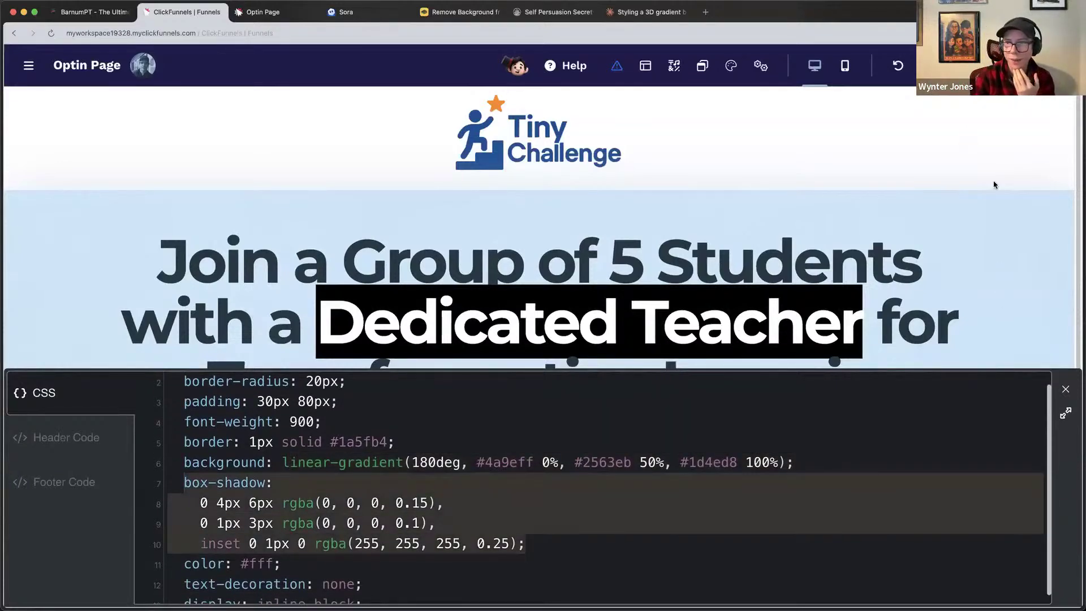
click(1064, 414)
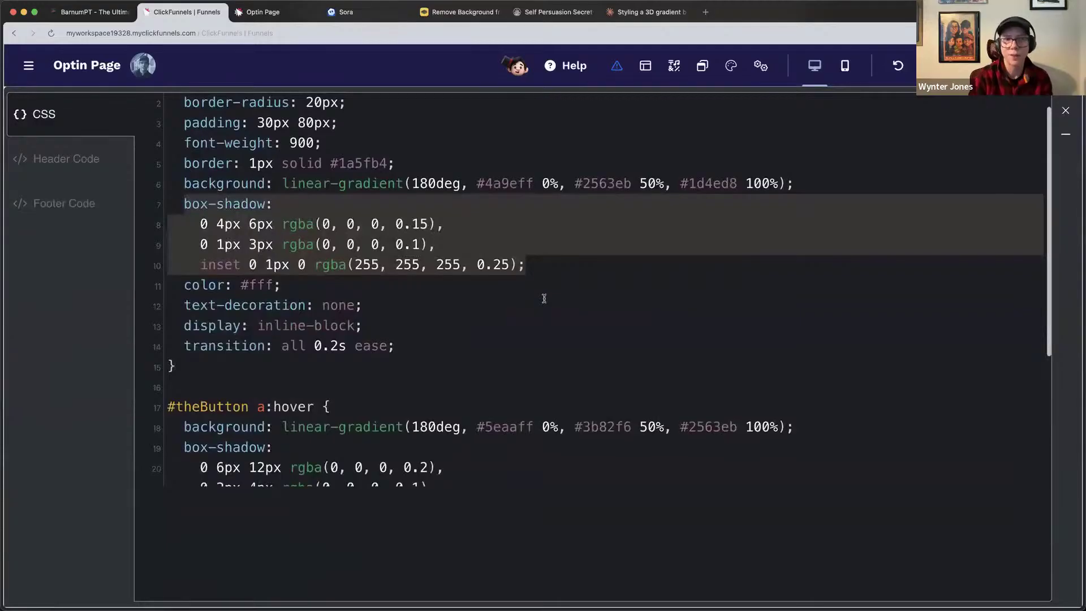
click(520, 262)
shift+click(441, 224)
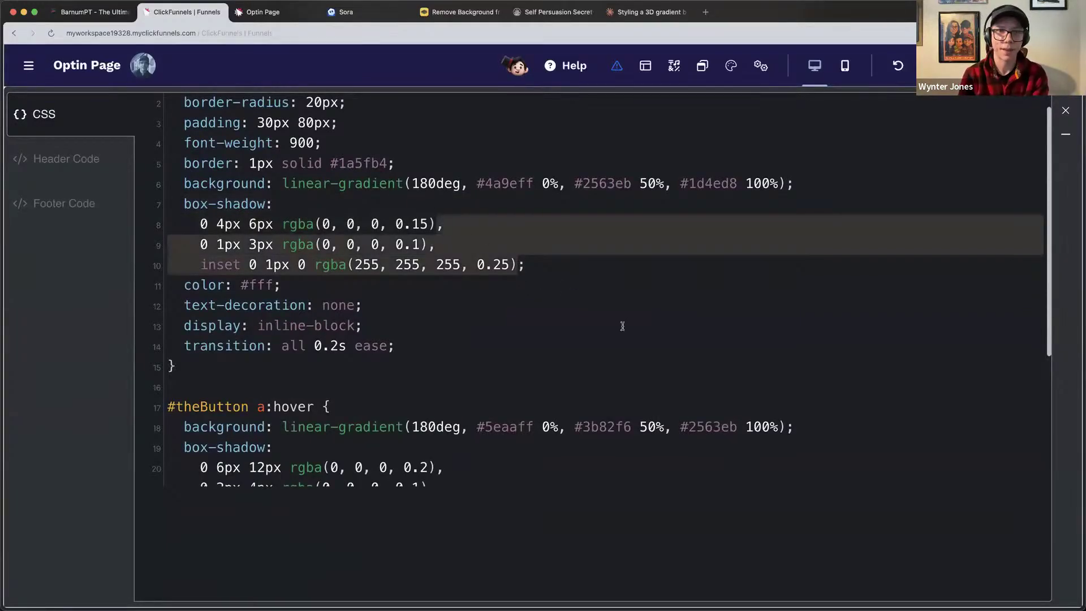
Delete the second and third box-shadow layers from the #theButton a rule, and undo the deletion.
key(BackSpace)
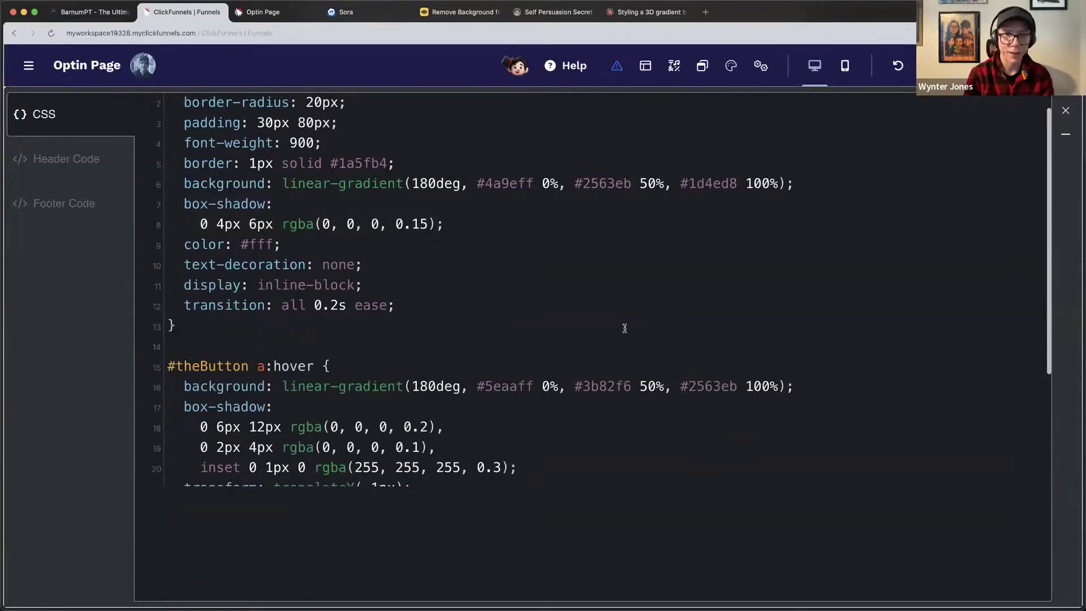
key(super+z)
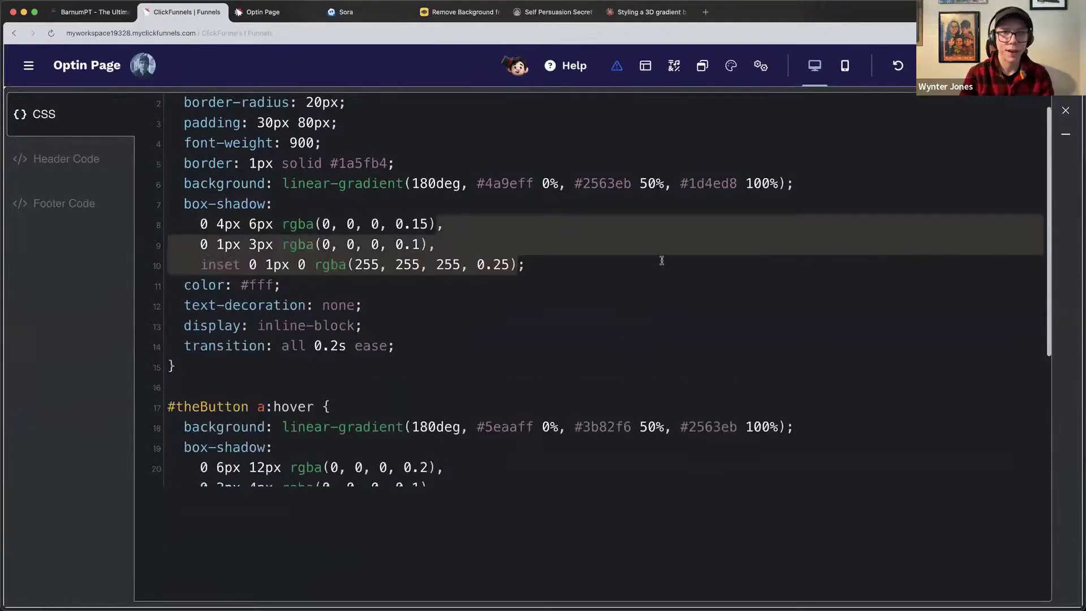
Open the Box Shadow tool from the BarnumPT Toolbelt and load the Light Elevation Shadow preset.
click(792, 98)
click(515, 66)
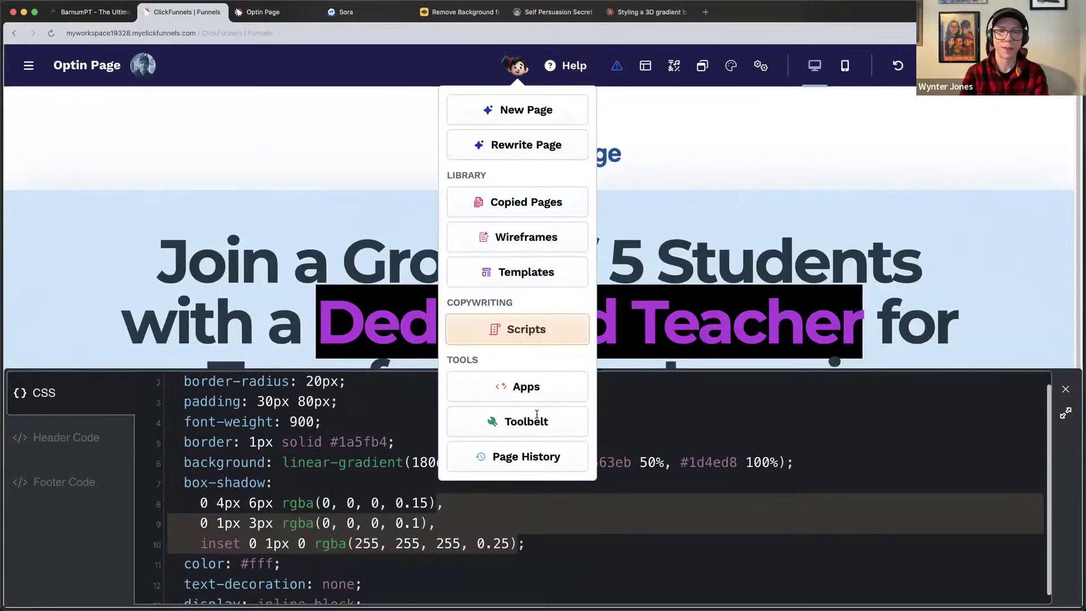
click(536, 419)
click(516, 235)
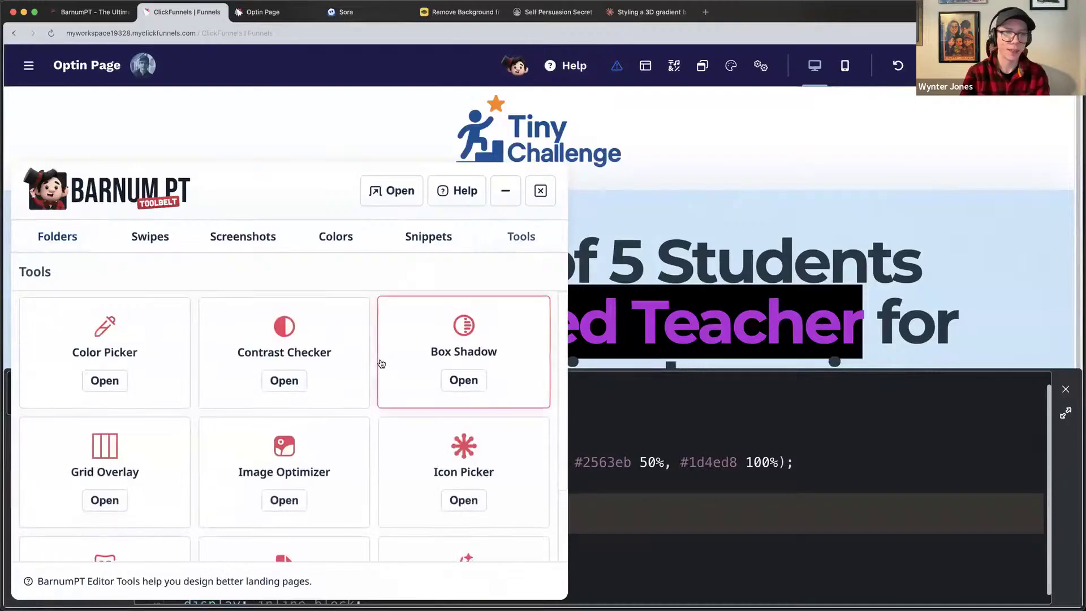
scroll(396, 368, down, 3)
scroll(429, 368, up, 3)
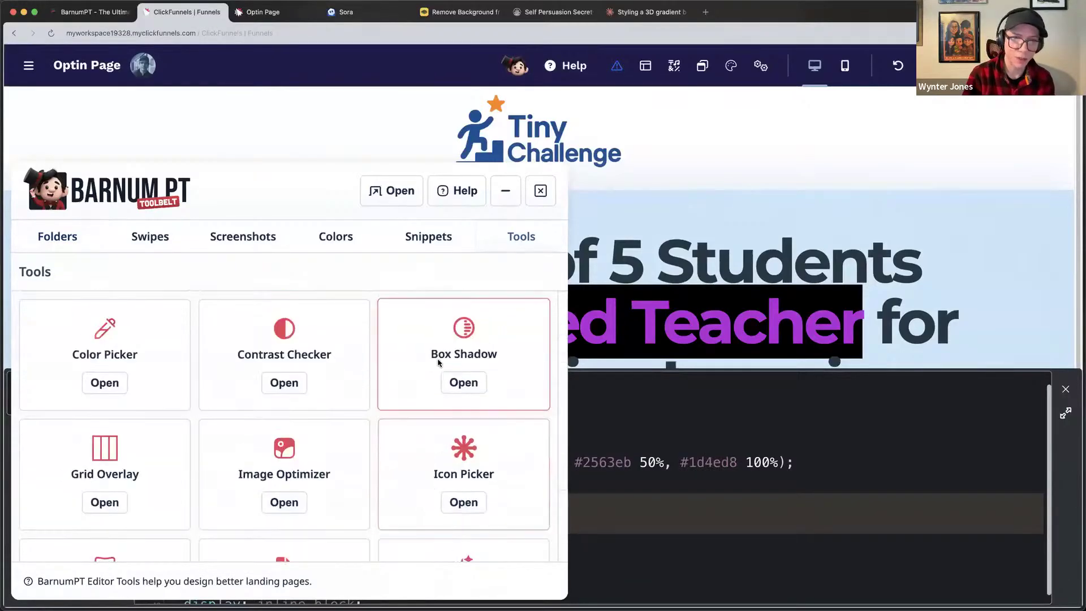
click(425, 371)
click(422, 330)
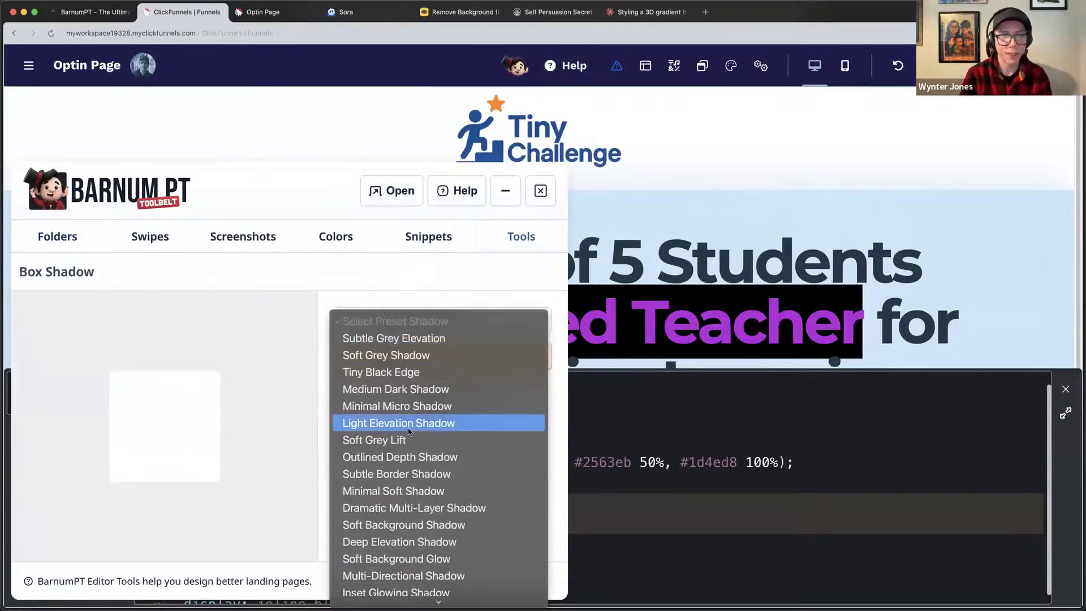
click(408, 424)
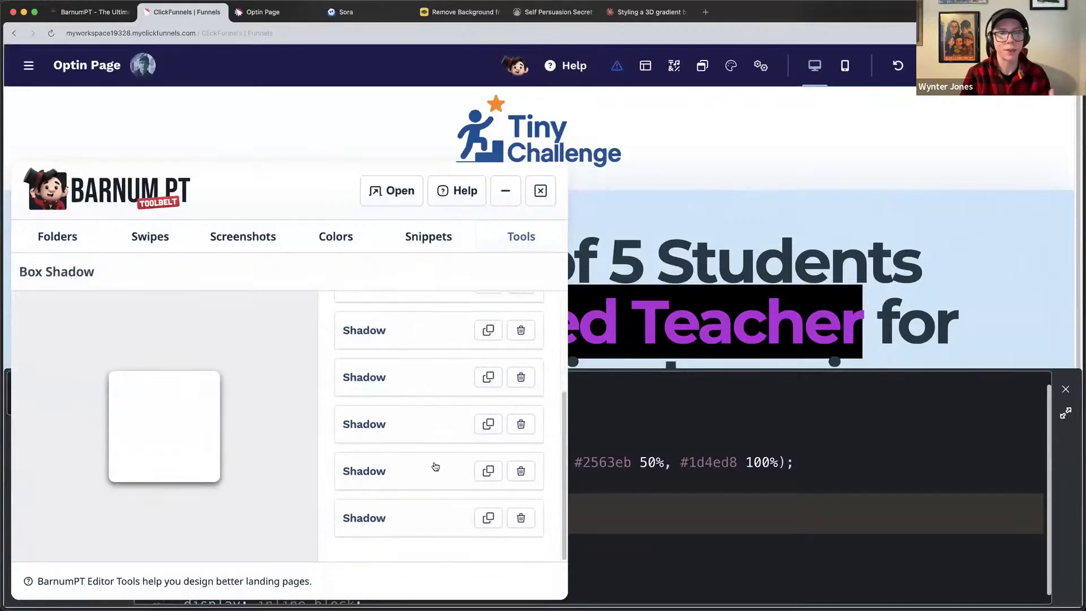
Set one shadow layer's vertical offset to -26 and blur radius to 66 in the Box Shadow tool, and close the toolbelt.
click(433, 472)
scroll(433, 469, down, 4)
mouse_move(407, 455)
mouse_down()
mouse_move(441, 463)
mouse_move(398, 463)
mouse_up()
drag(353, 518, 361, 518)
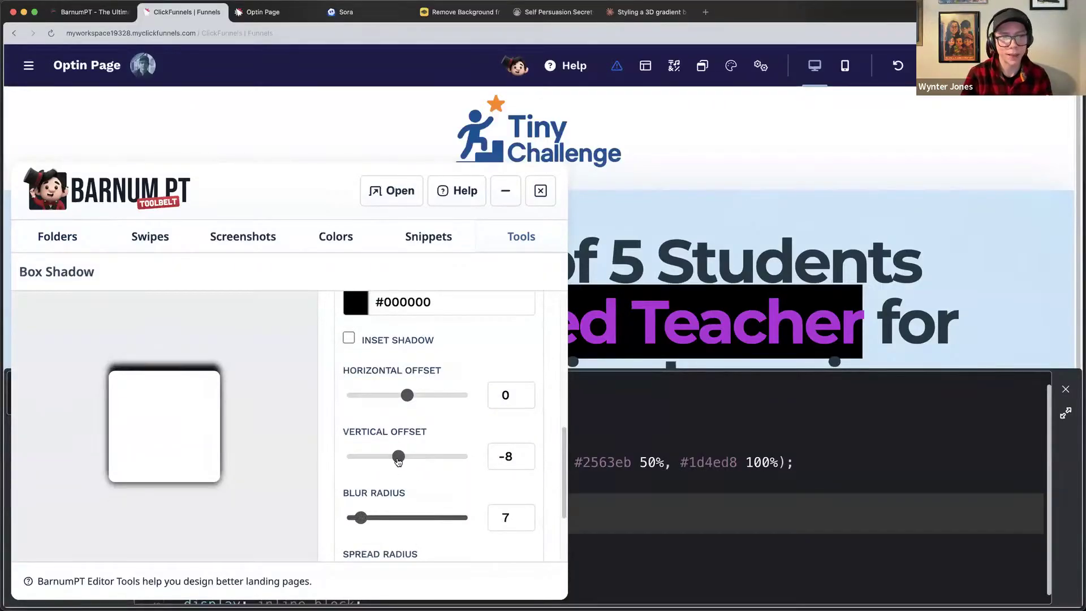
drag(398, 461, 378, 458)
drag(361, 518, 426, 518)
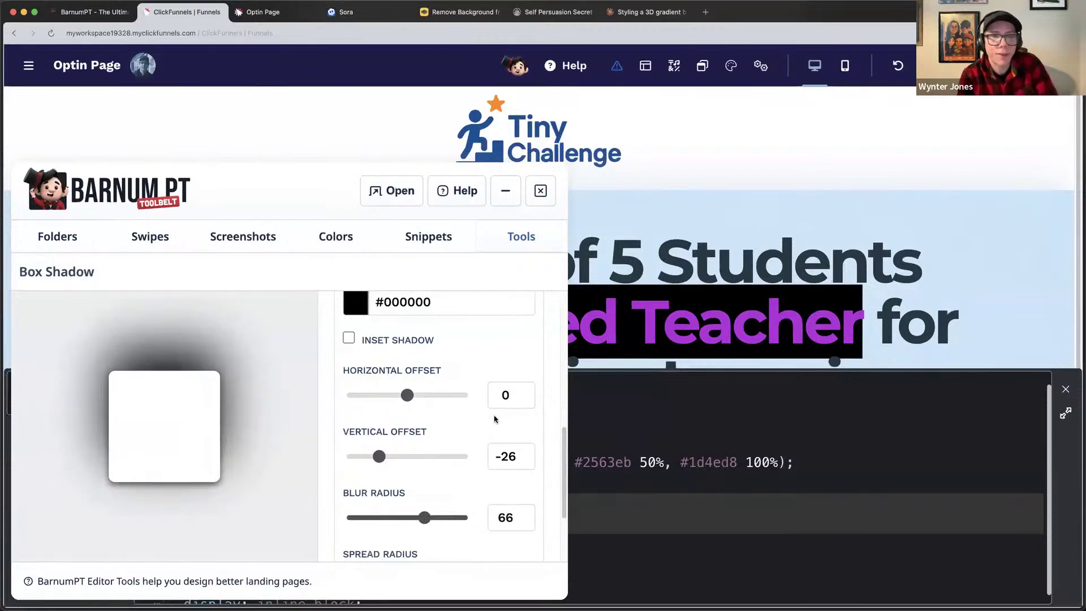
click(540, 193)
Highlight the color, text-decoration, display and transition lines in the #theButton a rule and look through the hover rule.
scroll(520, 487, down, 5)
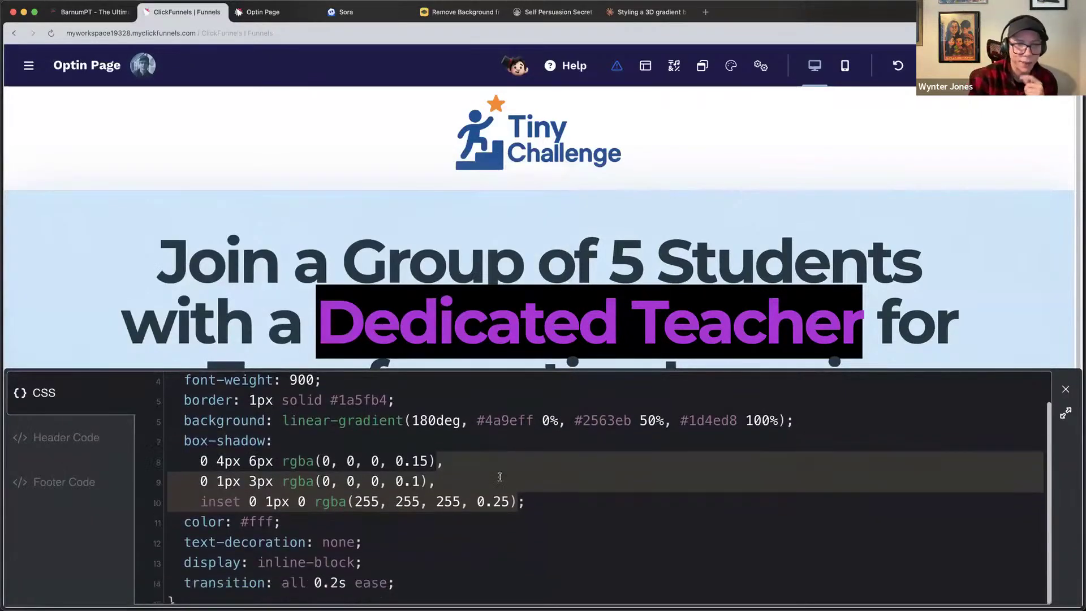
drag(176, 464, 460, 524)
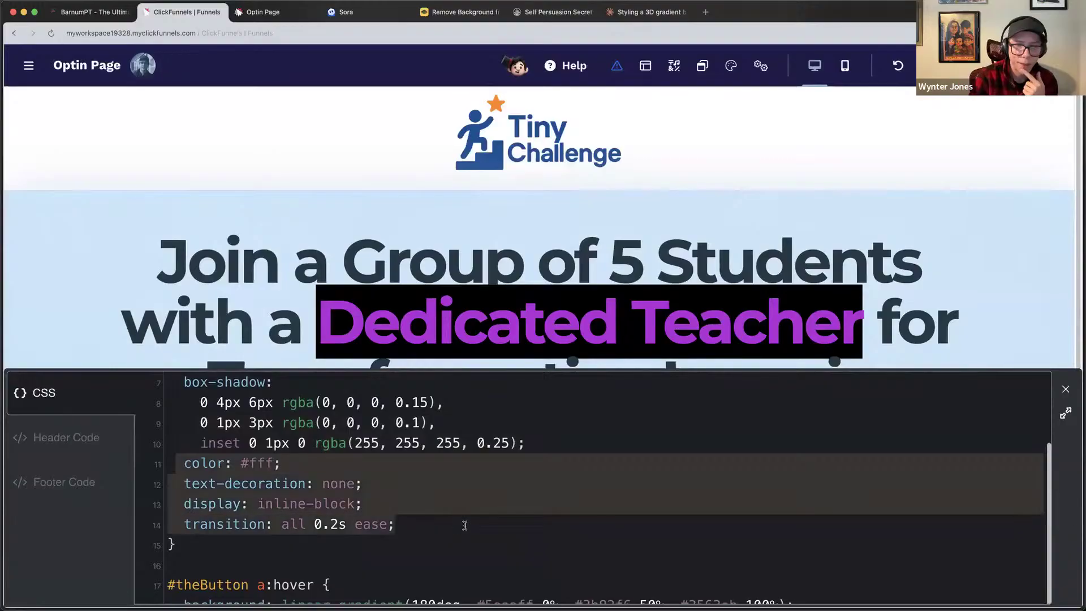
scroll(443, 513, down, 3)
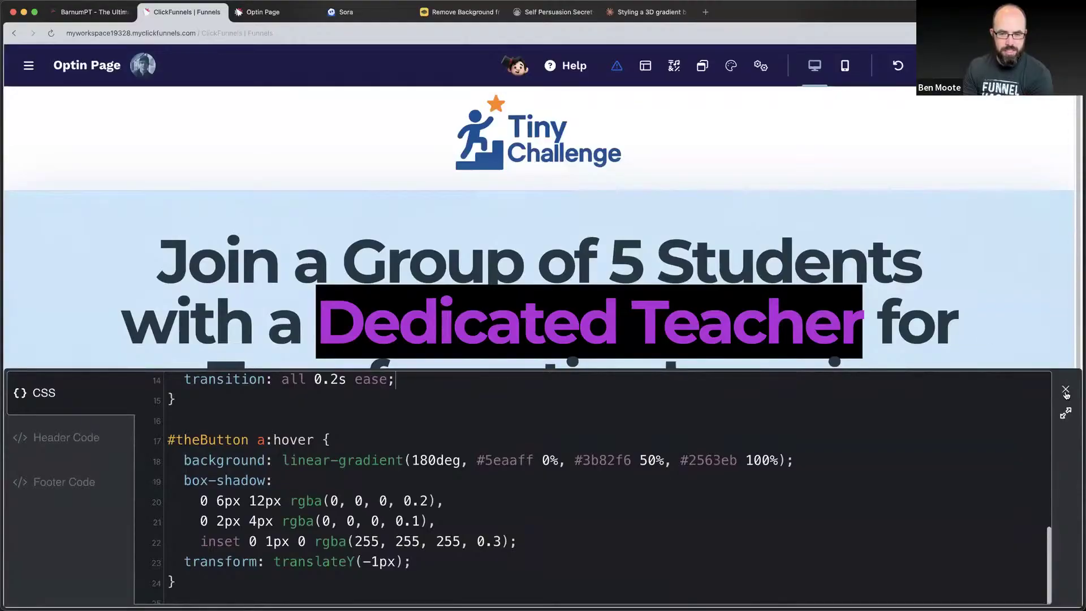
scroll(469, 469, up, 5)
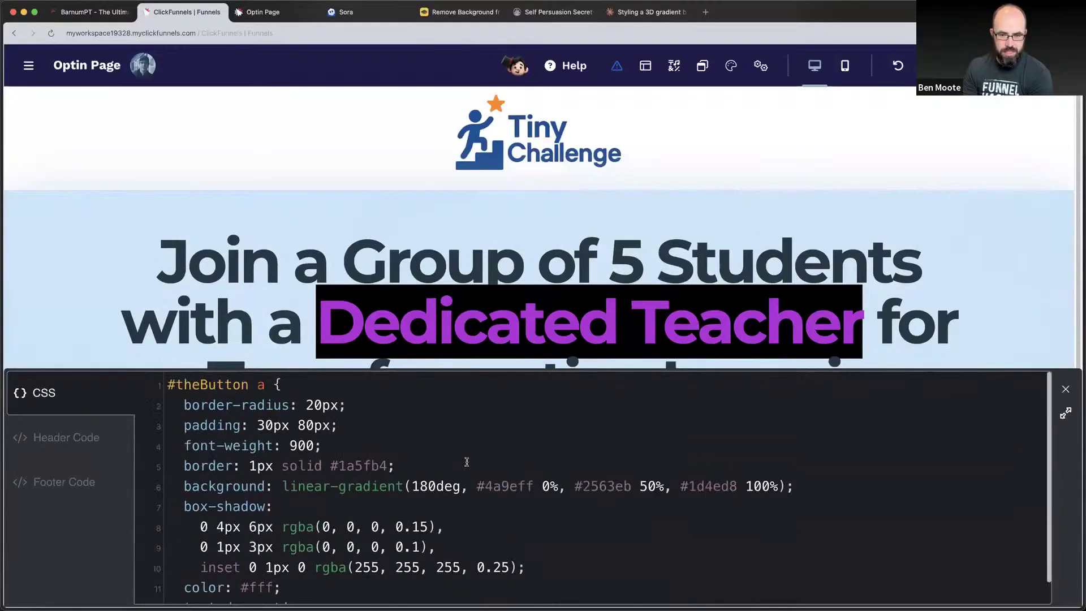
scroll(464, 459, down, 5)
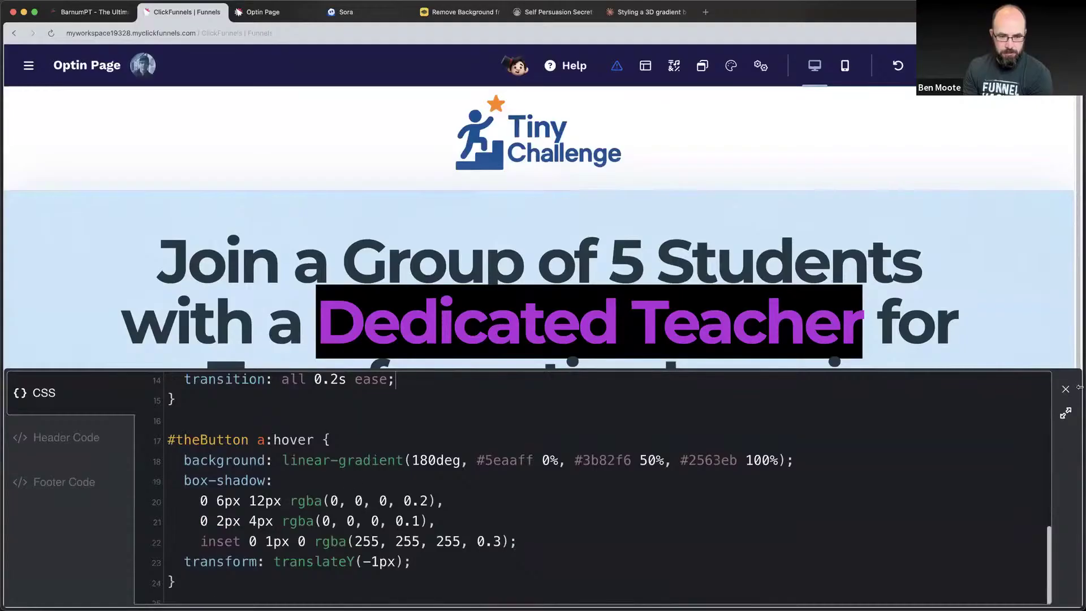
Remove the a from both the #theButton and #theButton hover selectors in the enlarged code editor, and check the sign-up button on the page.
click(1065, 413)
scroll(423, 383, up, 4)
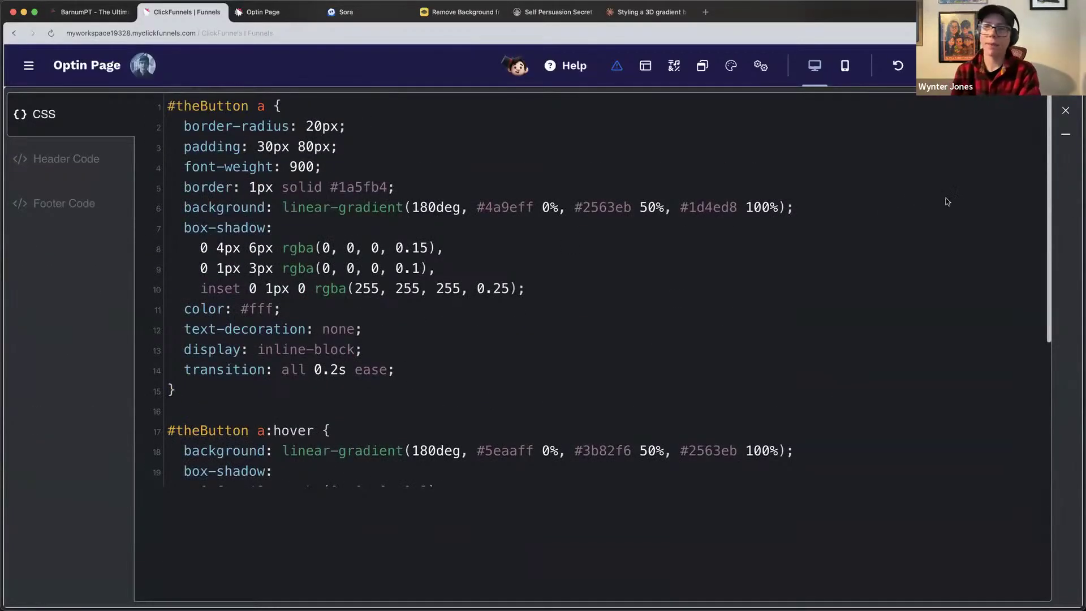
click(270, 107)
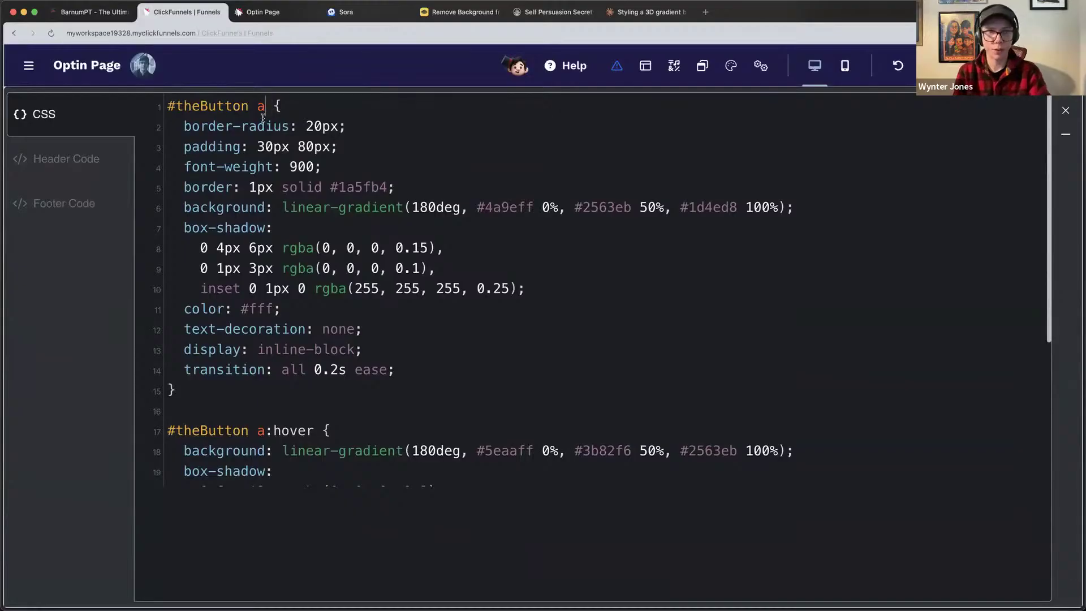
click(263, 118)
key(BackSpace)
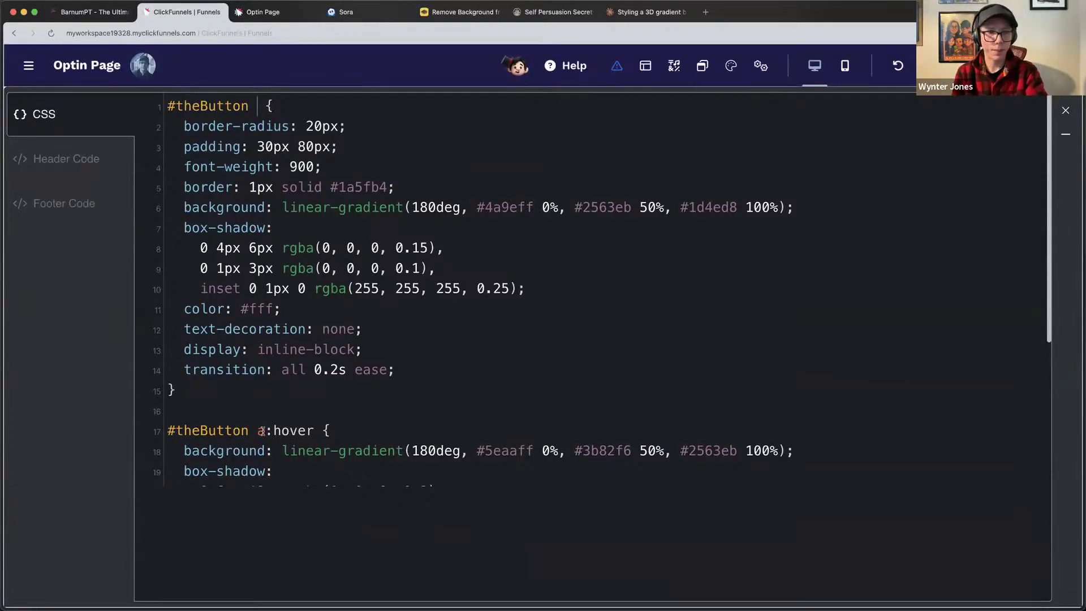
click(262, 431)
key(BackSpace)
key(BackSpace)
click(1066, 137)
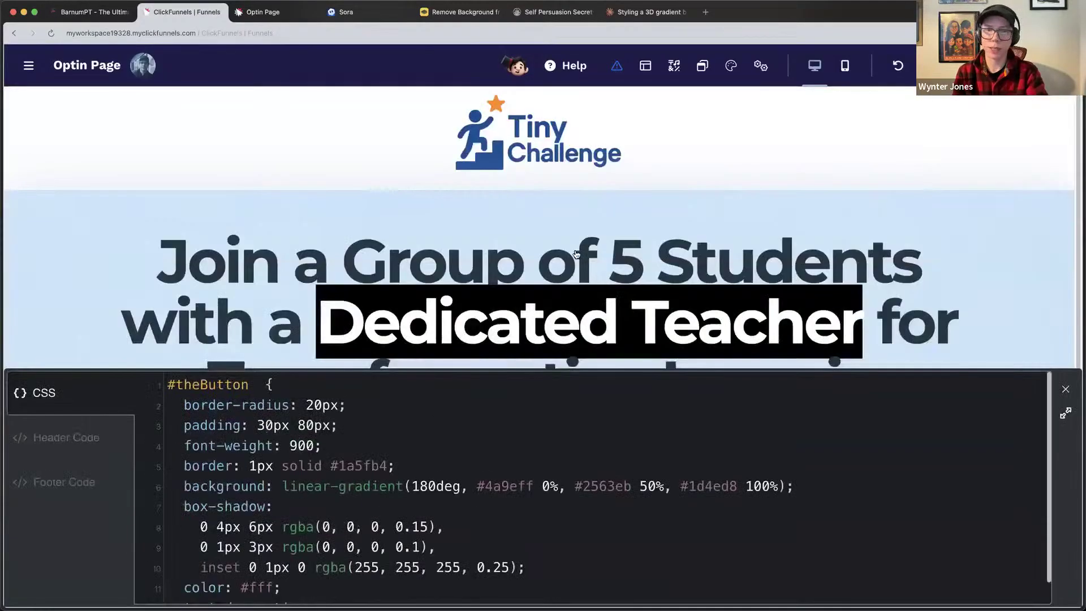
scroll(575, 255, down, 6)
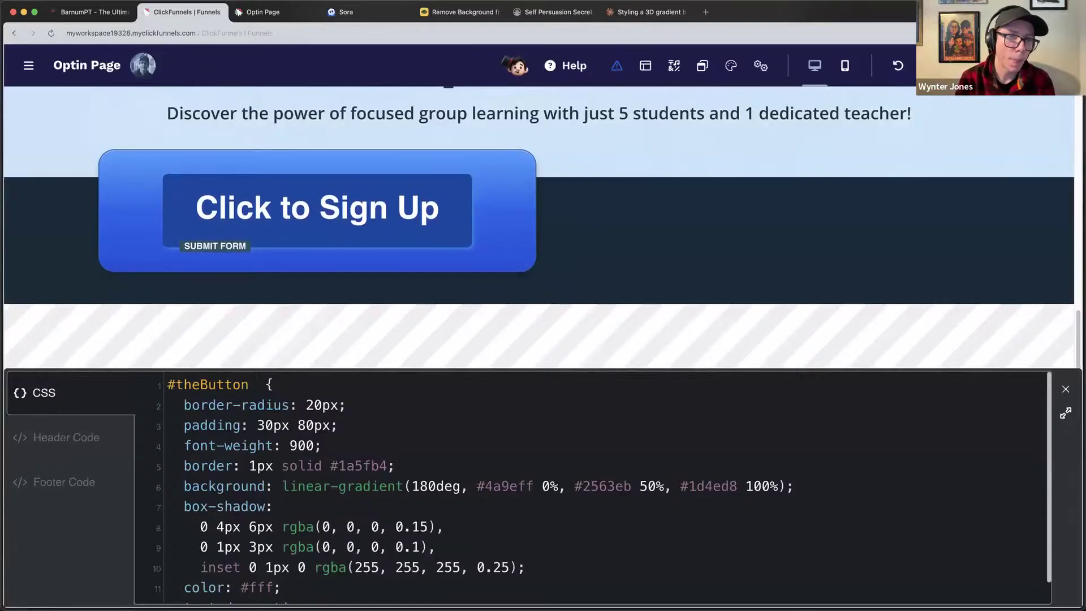
Restore the hover selector to #theButton a:hover and close the code editor.
scroll(258, 392, down, 5)
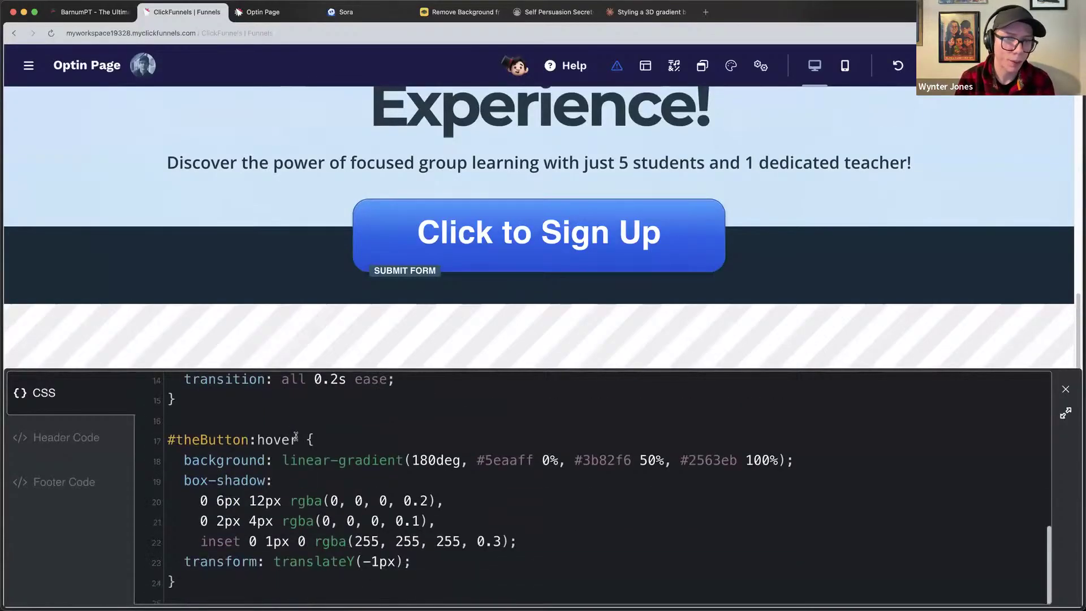
click(296, 438)
text(a)
key(BackSpace)
key(BackSpace)
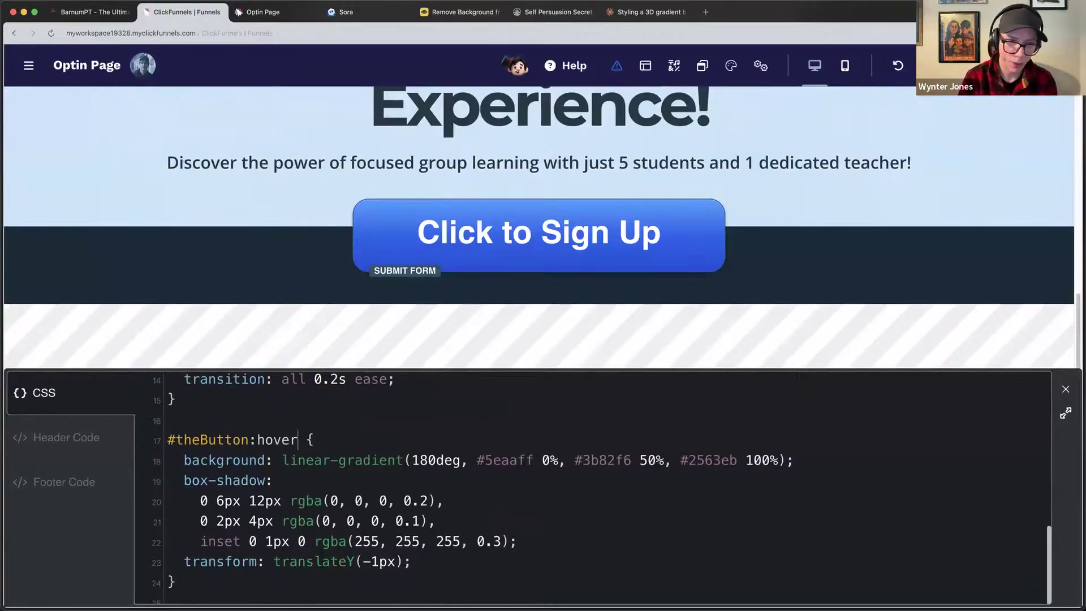
click(249, 440)
text(a)
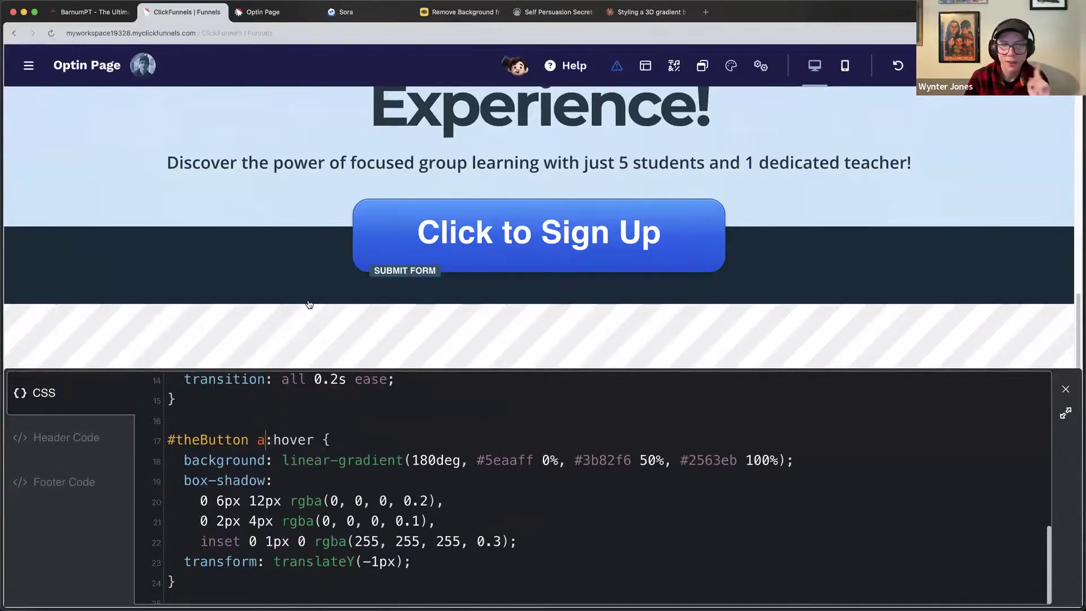
click(1065, 395)
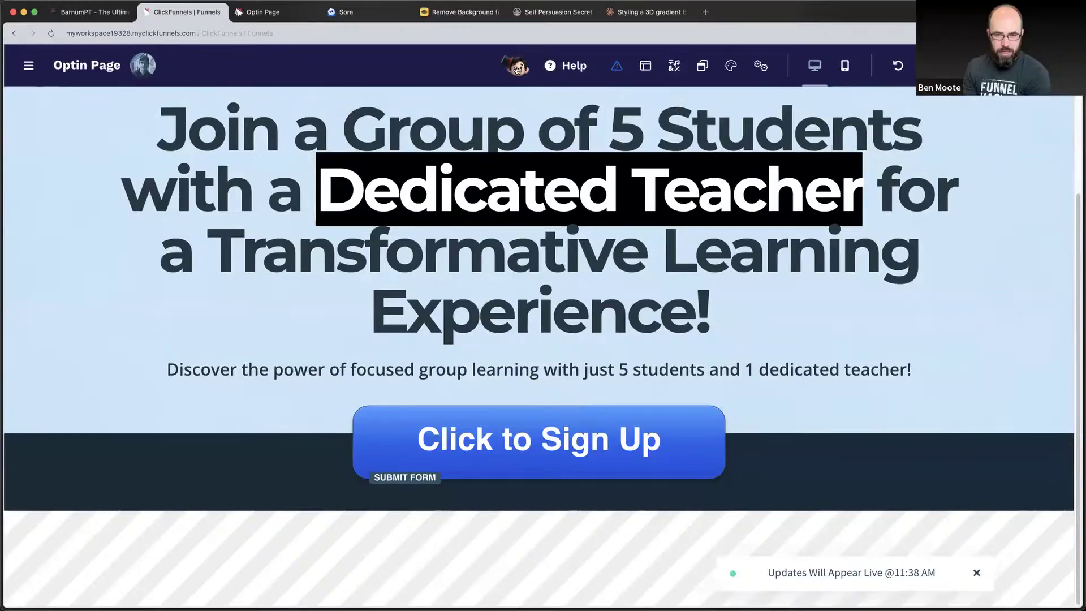
Reopen the page's custom CSS in the enlarged code editor and select the whole #myHeadline .id-6Z-QOrxM5-33 rule.
click(760, 66)
click(790, 170)
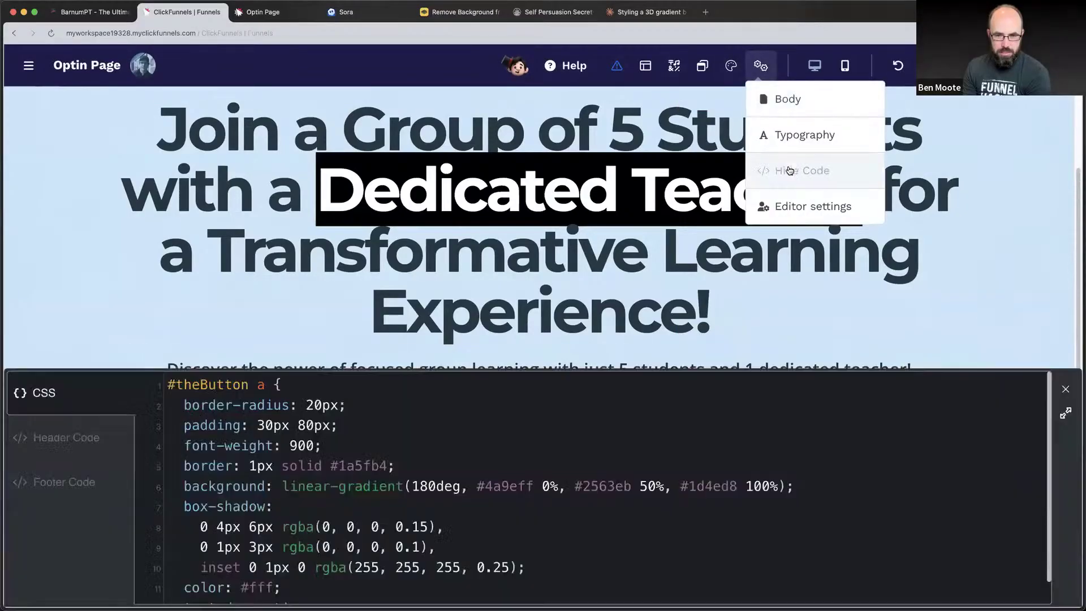
click(1065, 413)
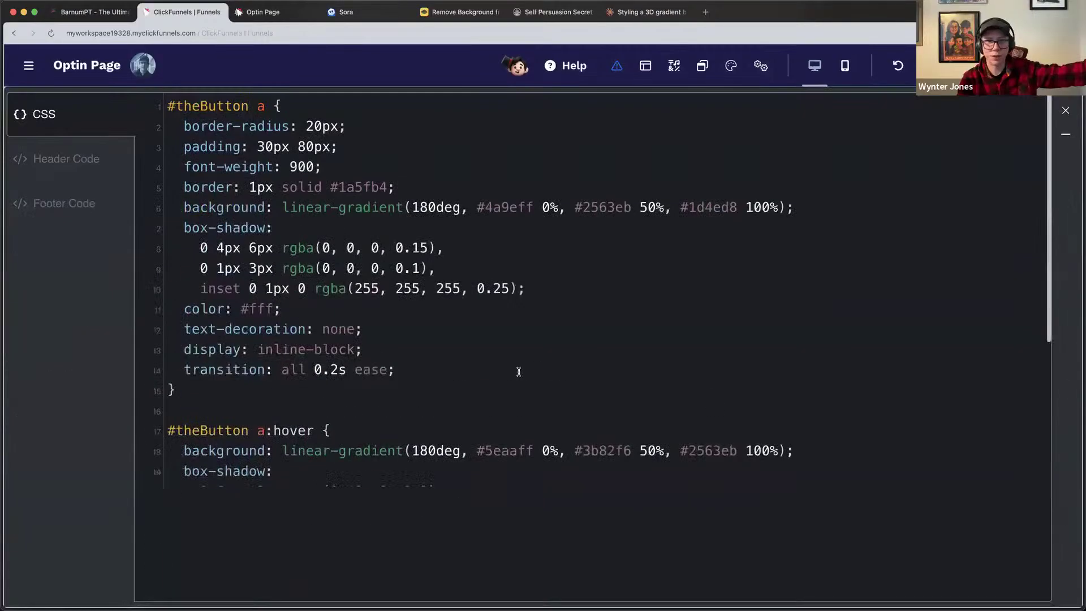
scroll(519, 372, down, 5)
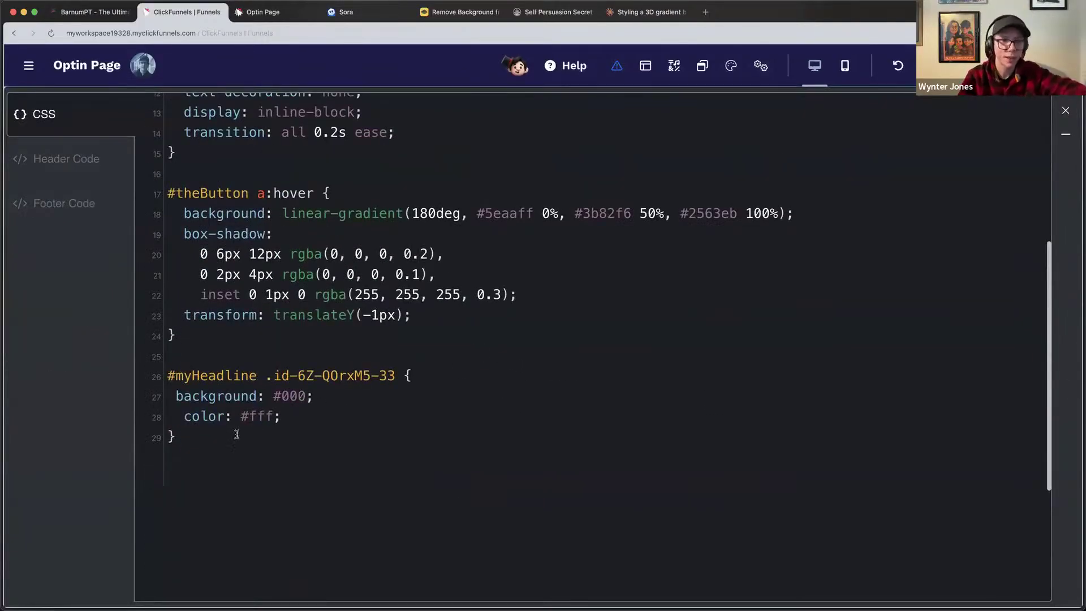
drag(237, 434, 165, 375)
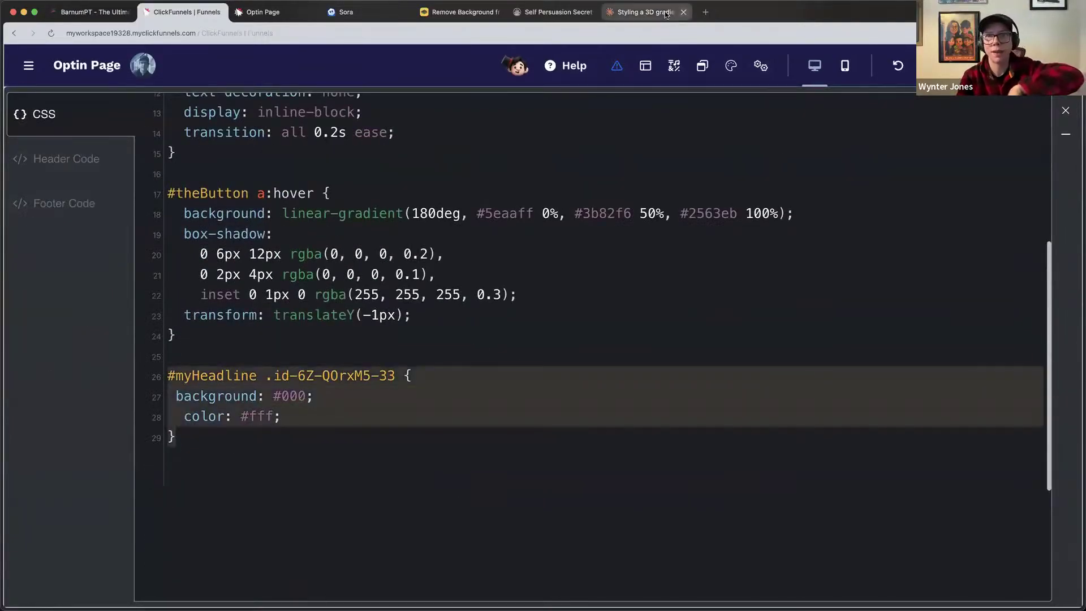
Switch to the Claude chat and copy its #myHeadline rule with the yellow linear-gradient background.
click(645, 12)
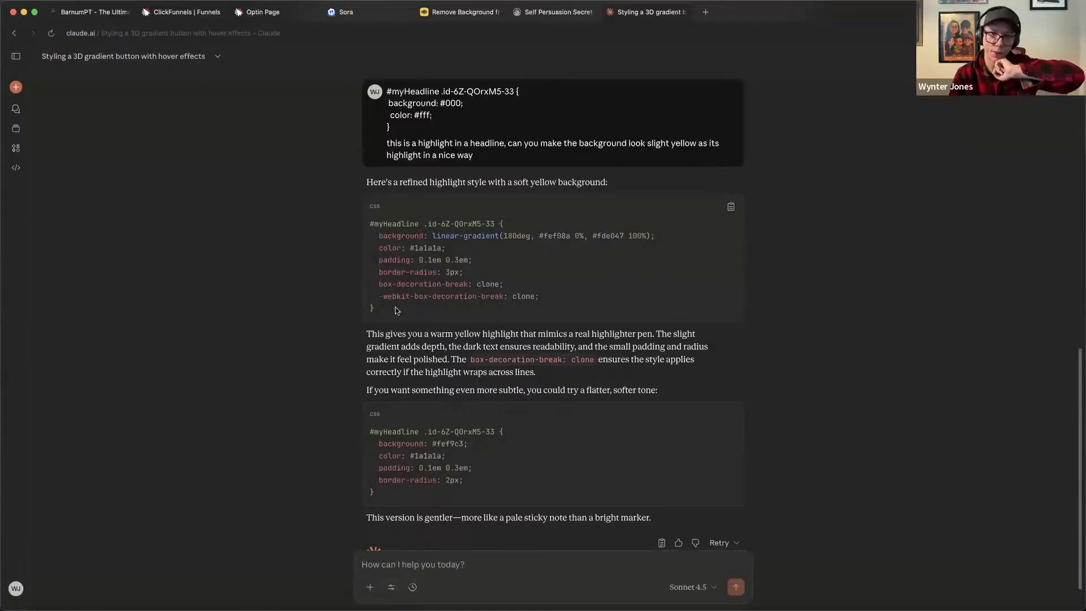
scroll(407, 327, down, 2)
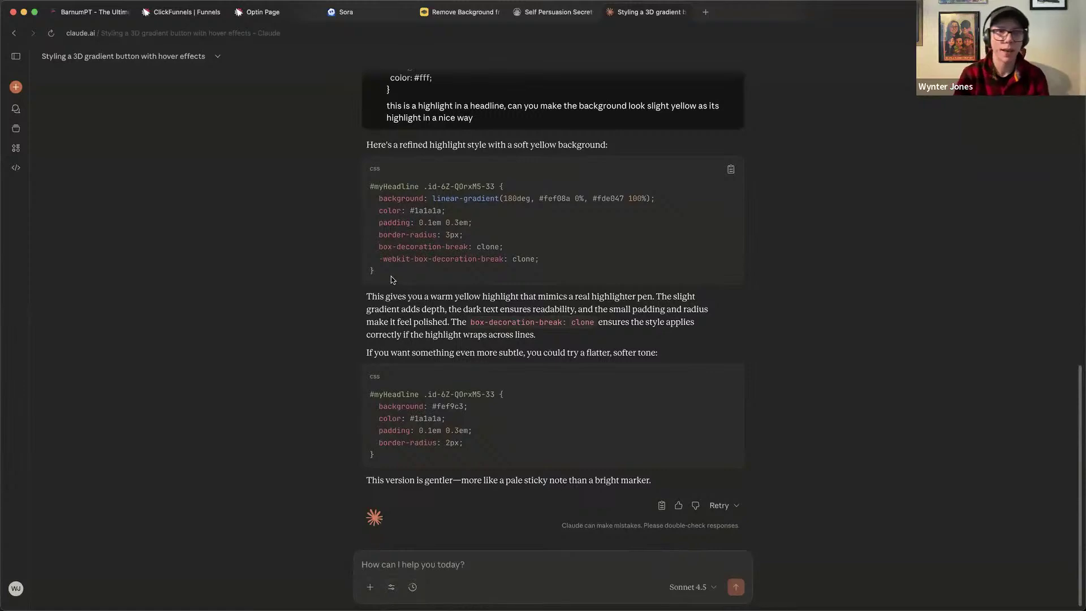
drag(391, 280, 368, 185)
key(super+c)
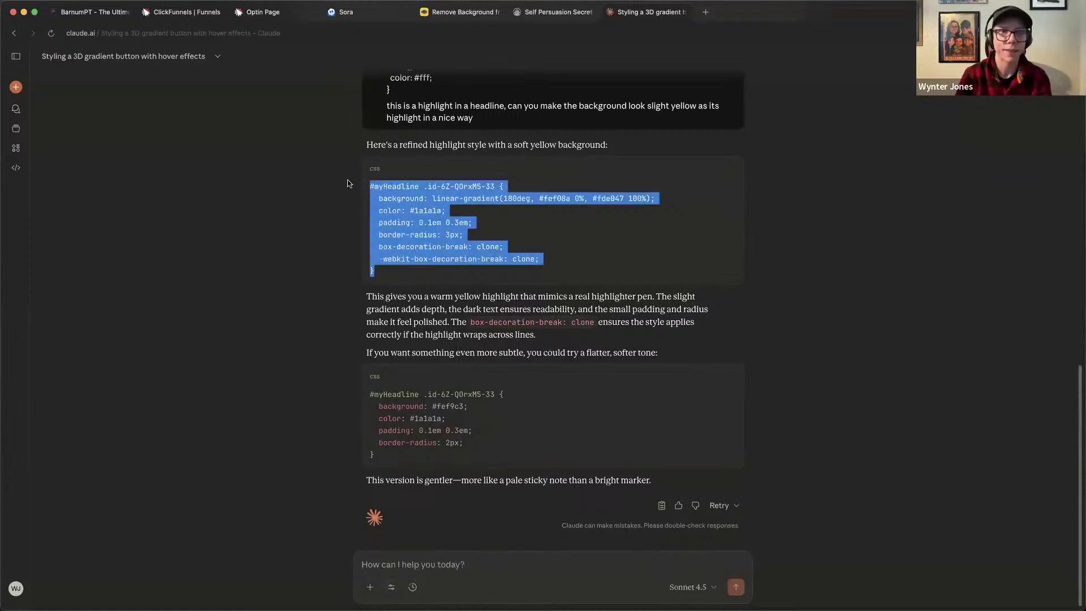
Return to the ClickFunnels editor, replace the selected headline rule with the copied yellow highlight CSS, and view the headline on the page.
click(168, 12)
key(super+v)
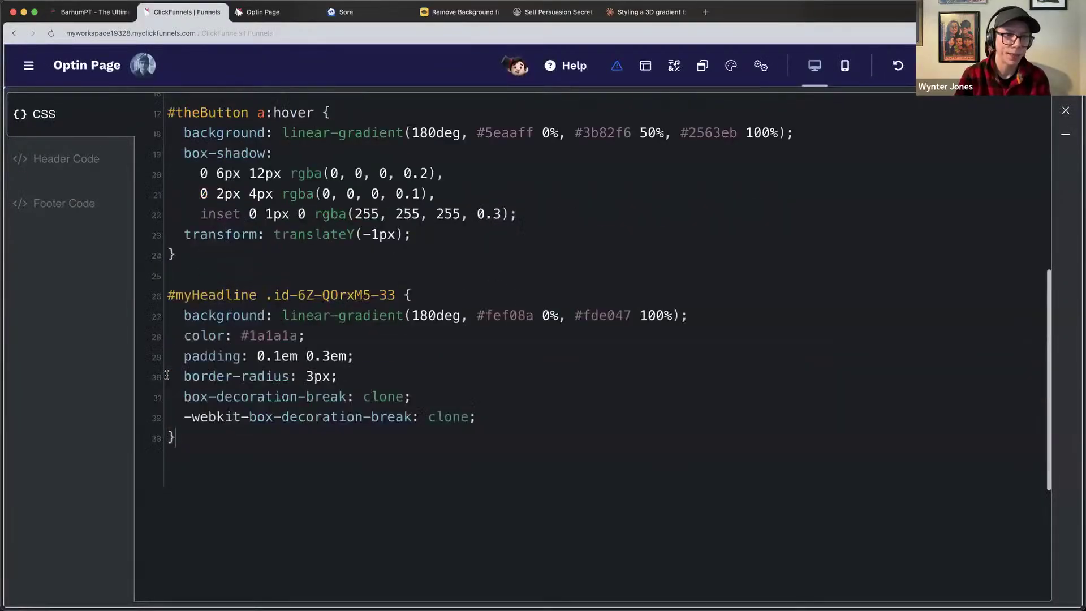
key(Escape)
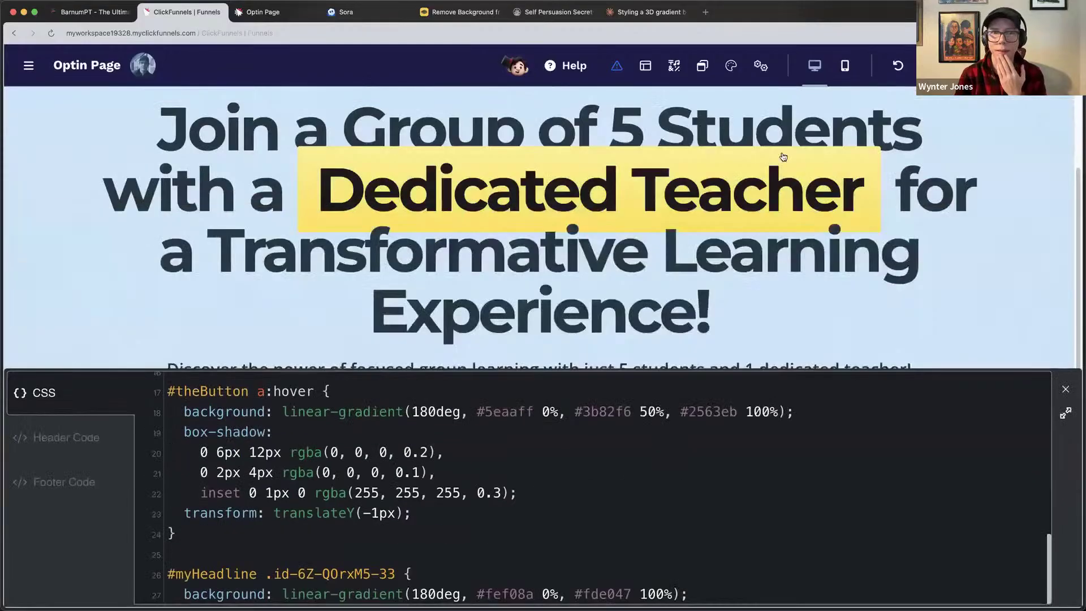
scroll(752, 198, down, 2)
scroll(722, 235, up, 2)
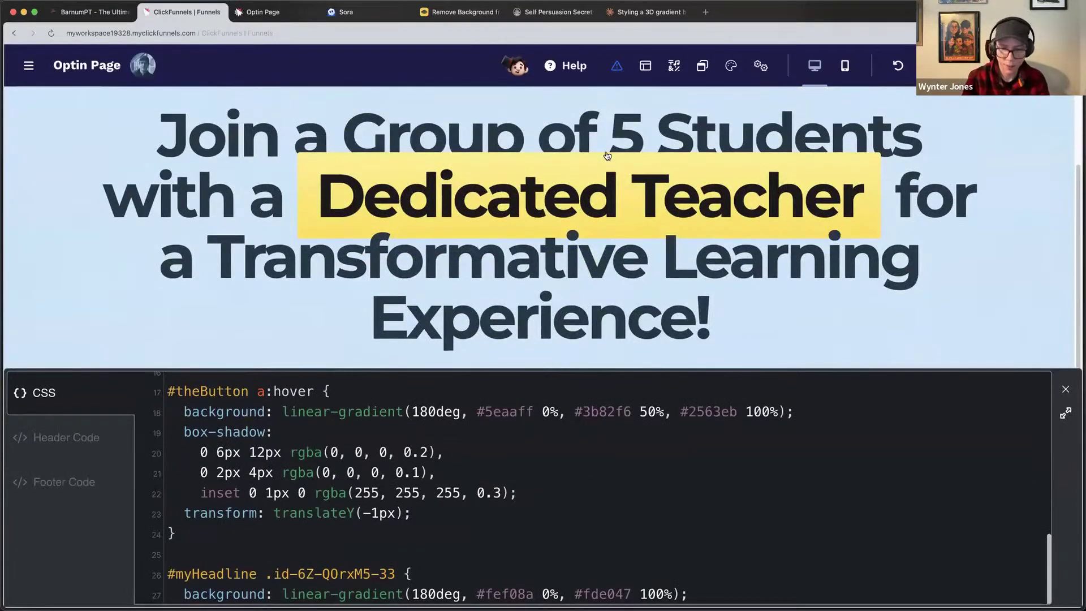
key(super+minus)
key(super+minus)
key(super+minus)
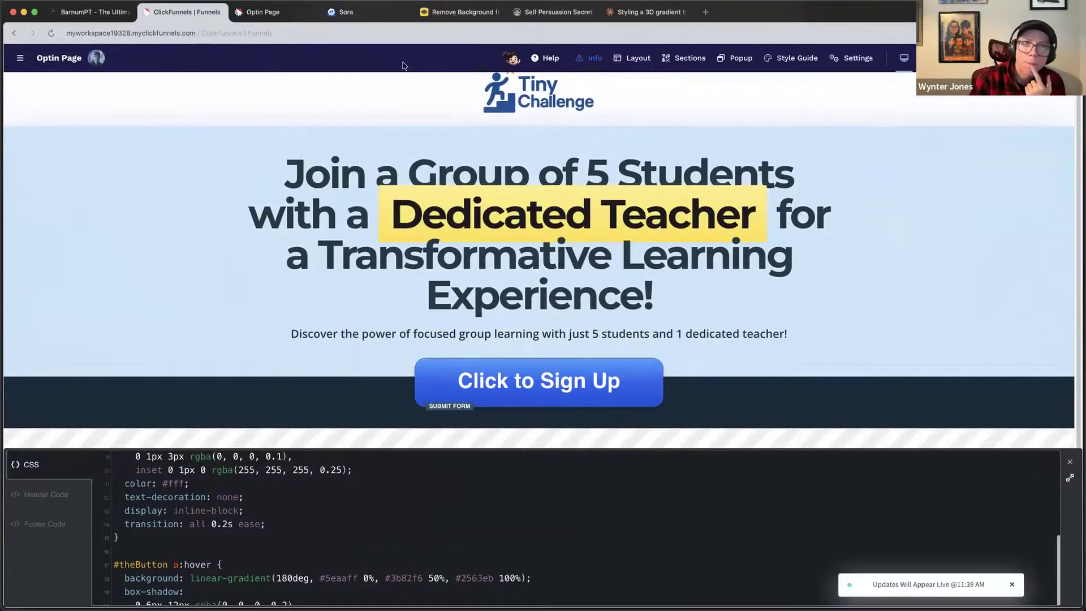
Switch to the Claude chat and copy the softer #myHeadline .id-6Z-QOrxM5-33 rule with background #fef9c3.
click(650, 12)
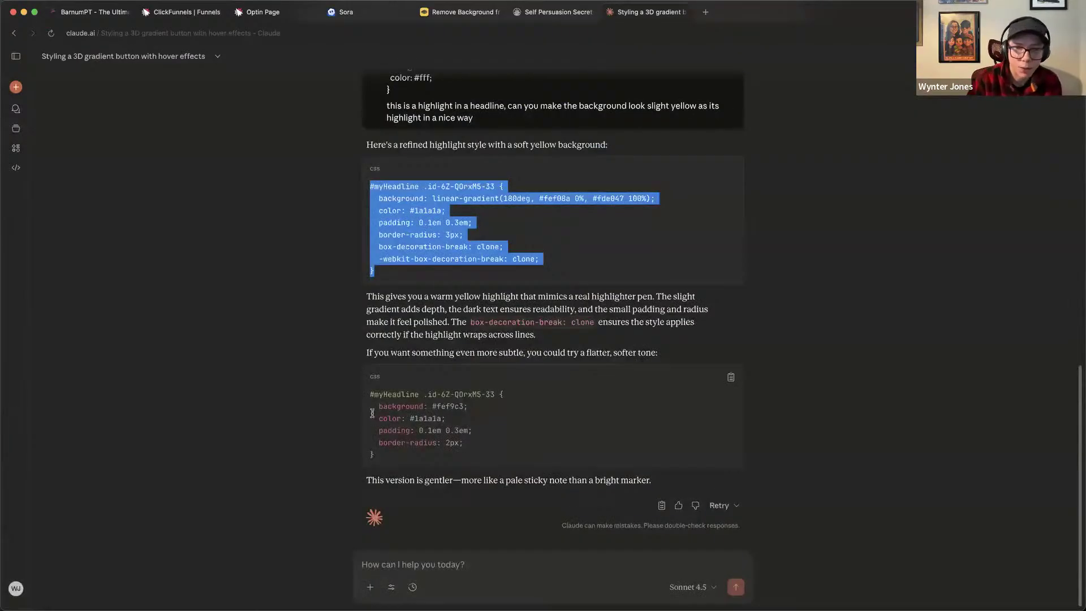
drag(370, 394, 402, 464)
key(ctrl+c)
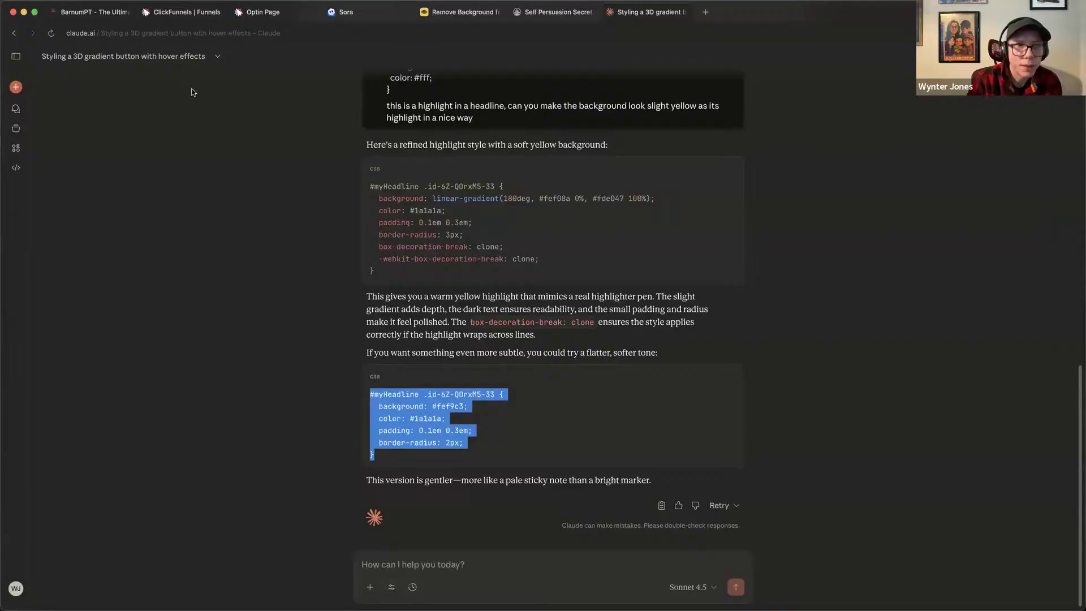
Back in the ClickFunnels editor, replace the #myHeadline rule with the copied #fef9c3 version and view the headline on the page.
click(180, 12)
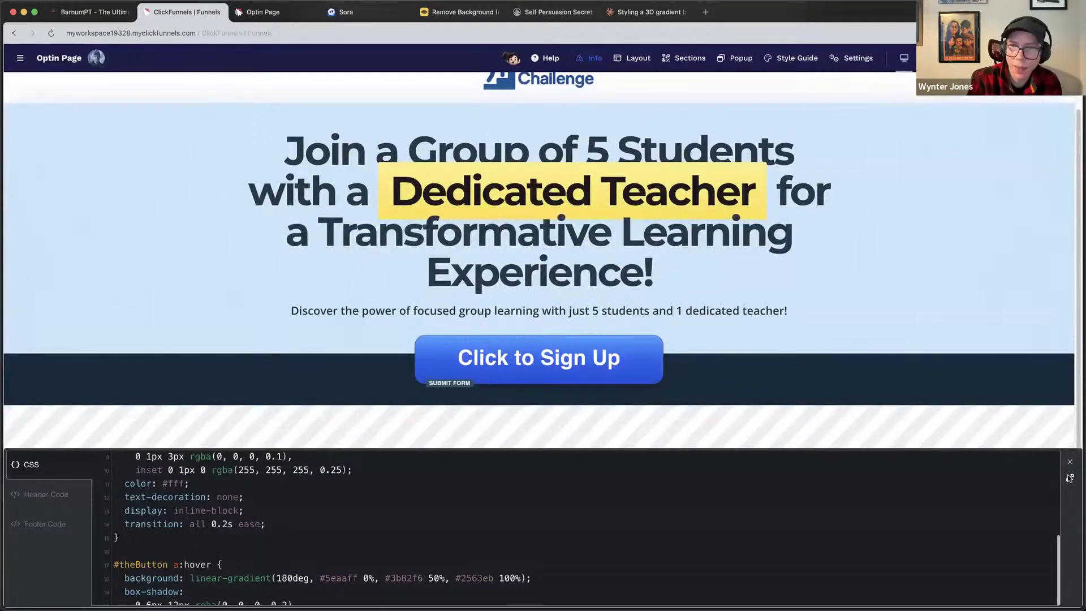
click(1070, 478)
drag(99, 432, 99, 424)
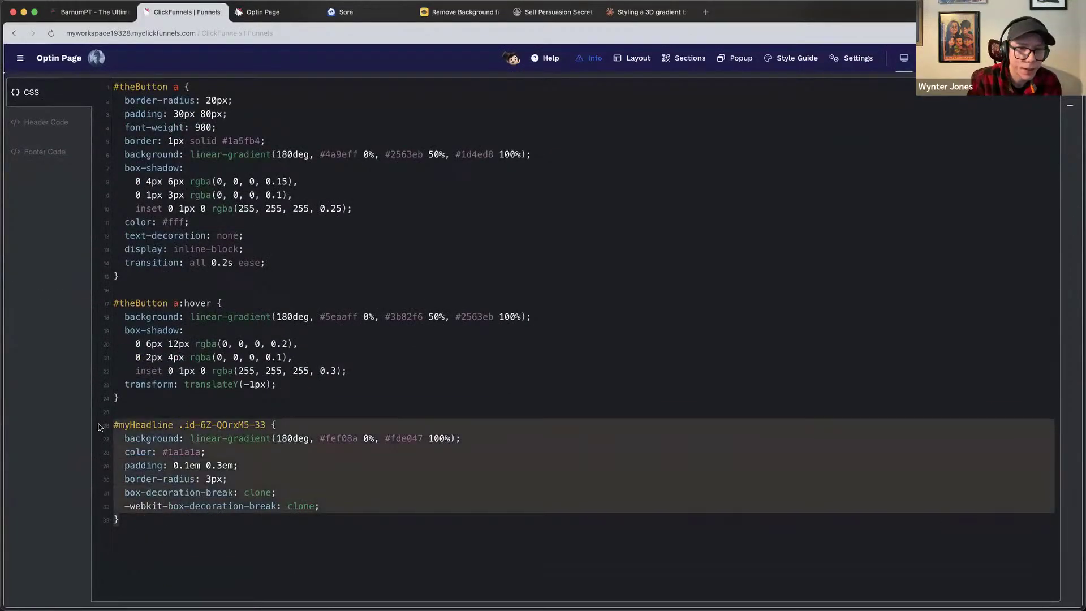
key(ctrl+v)
click(1070, 108)
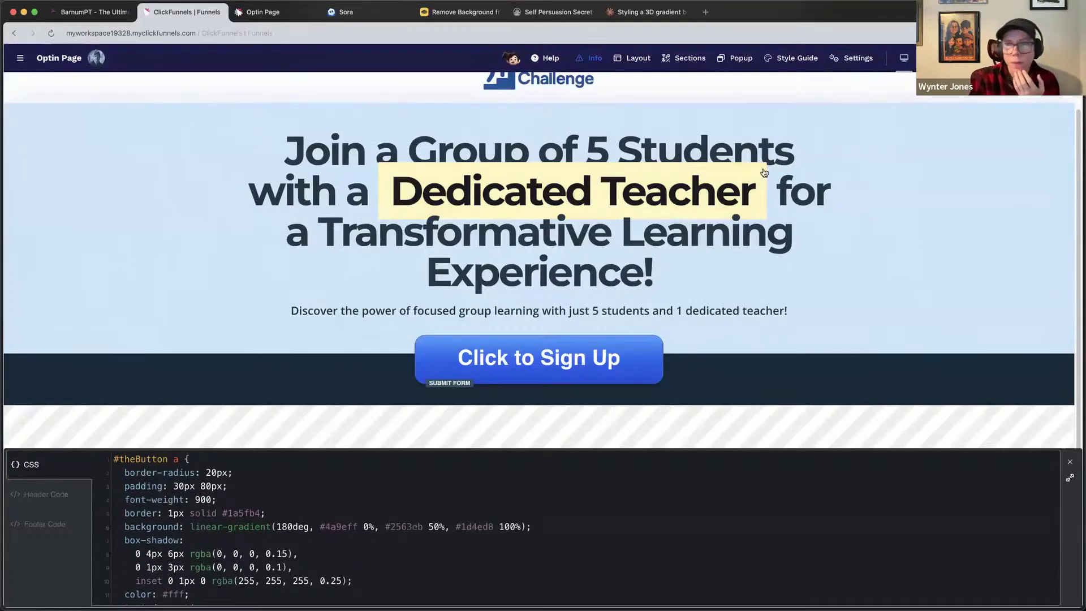
Ask Claude for a handwritten dark yellow underline, a way more subtle background highlight and, if possible, a slight animated sparkle effect on the text.
click(623, 15)
click(472, 568)
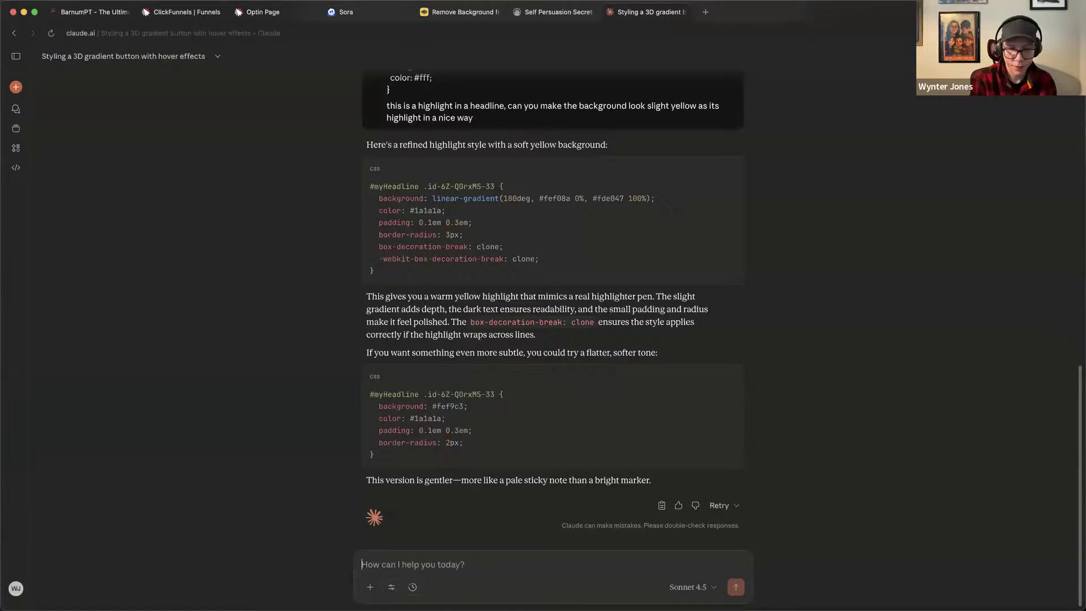
text(lets amkme i)
key(super+a)
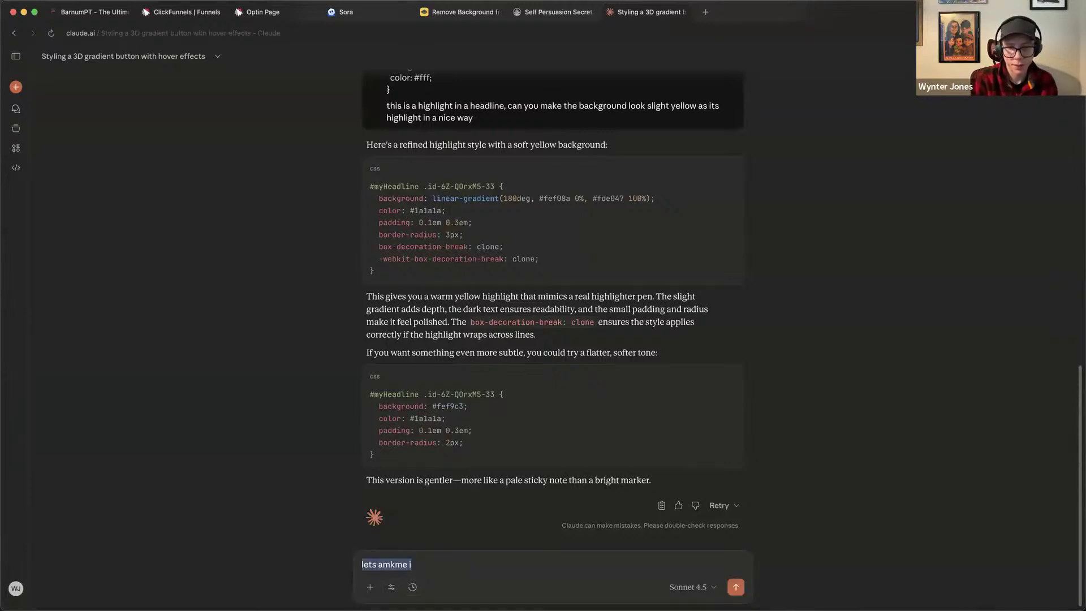
text(lets make it so it has )
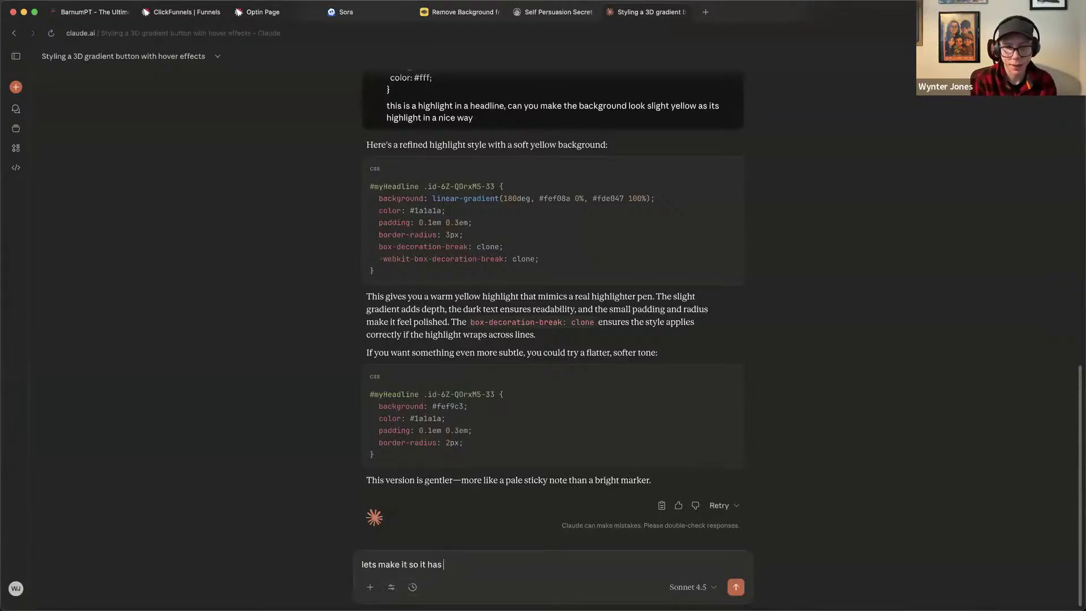
text(a hand )
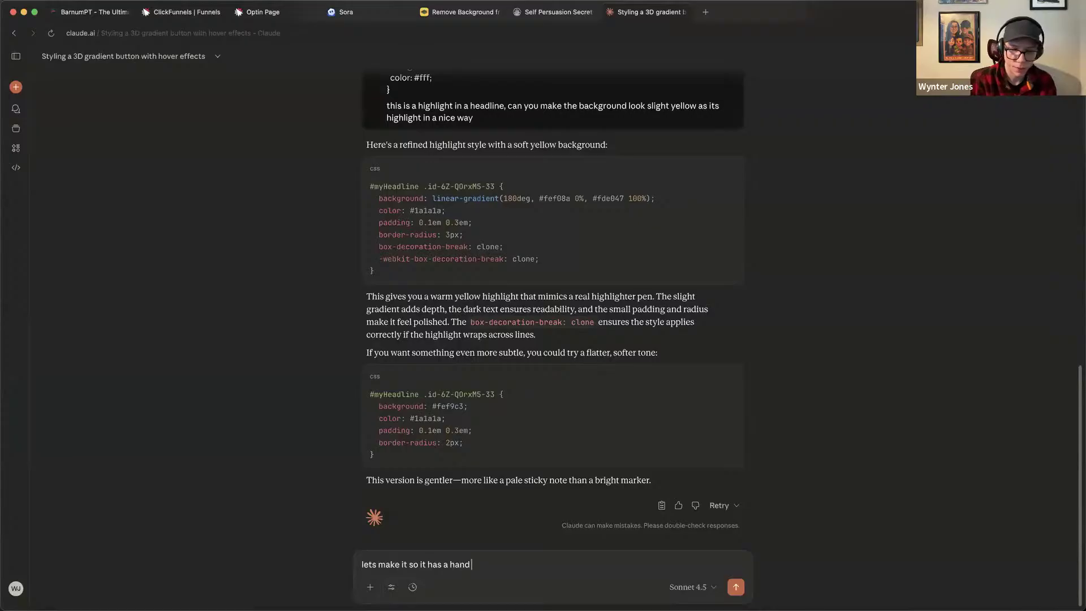
text(written und)
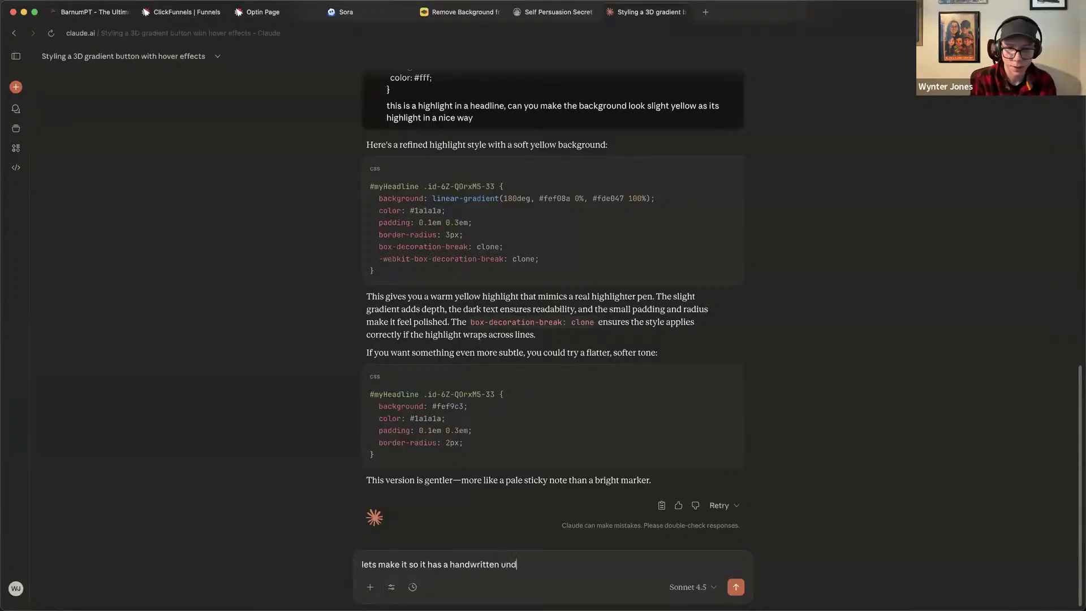
text(erline dar)
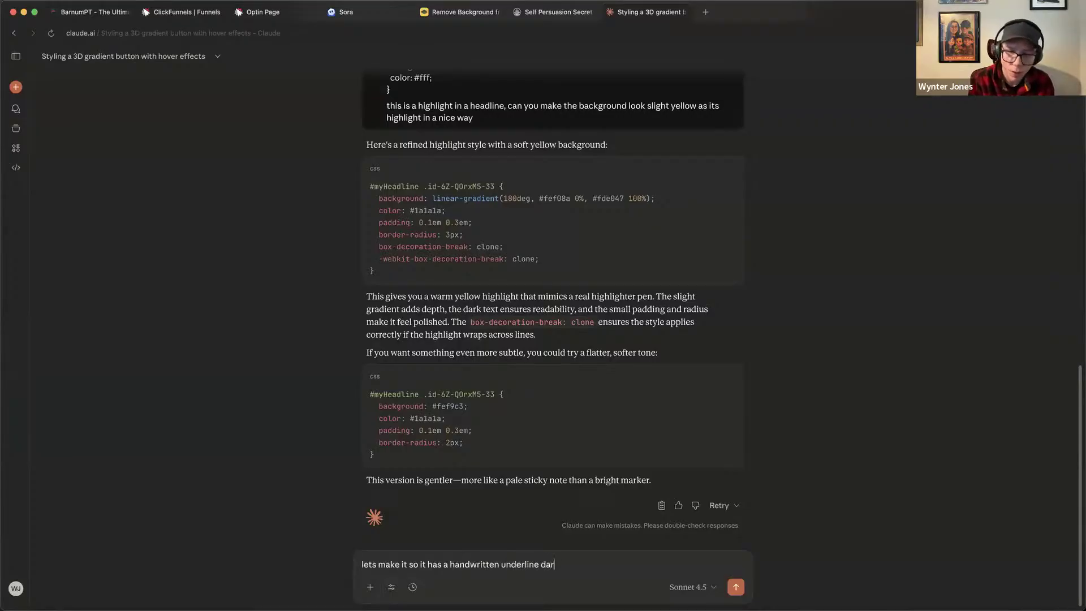
text(klyellow )
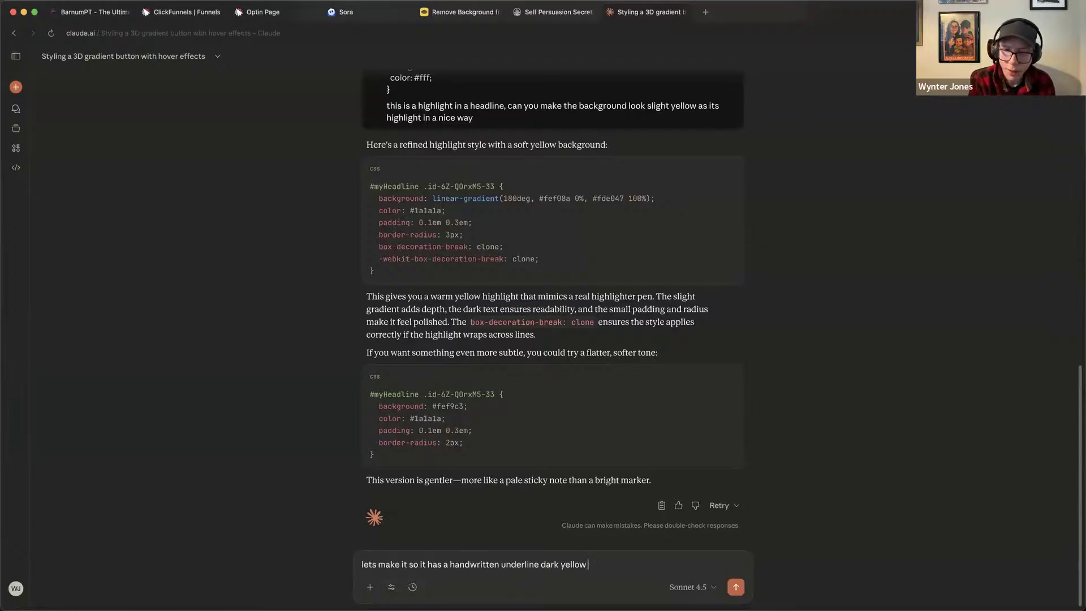
text(and way more )
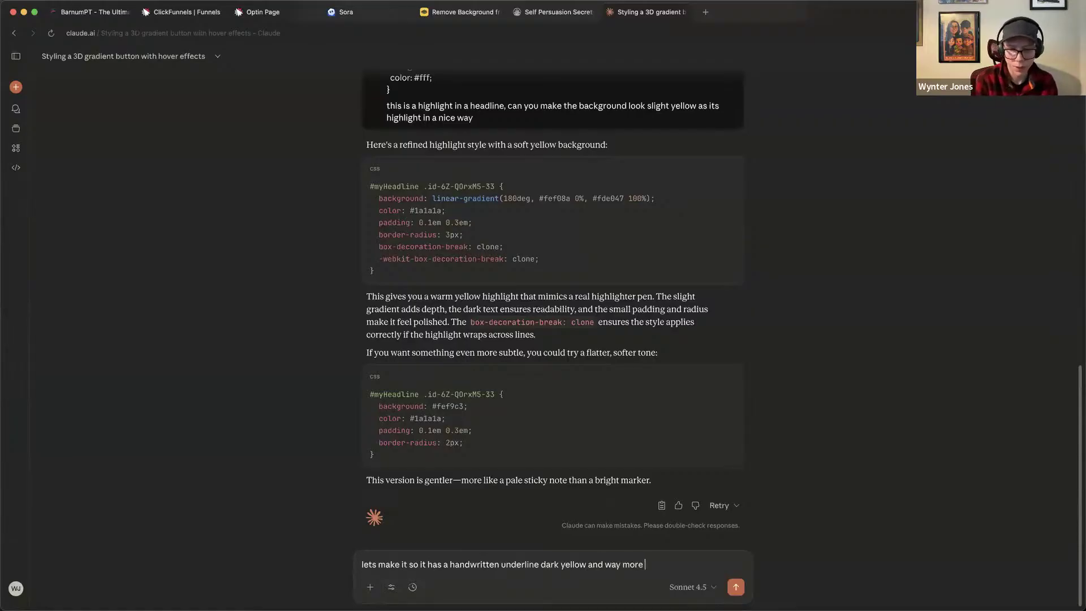
text(subtle )
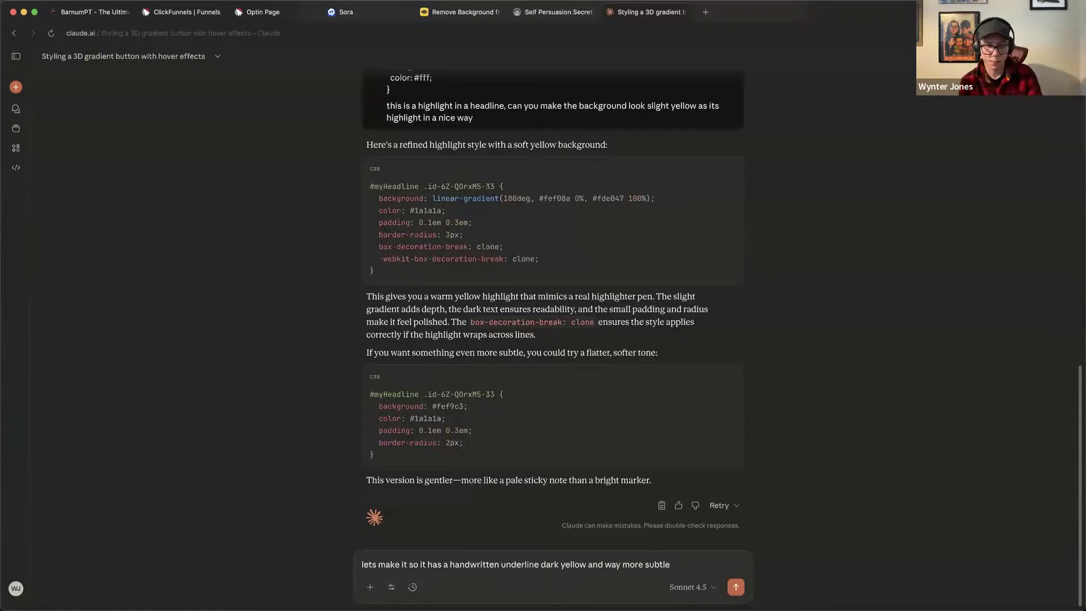
text(background highl)
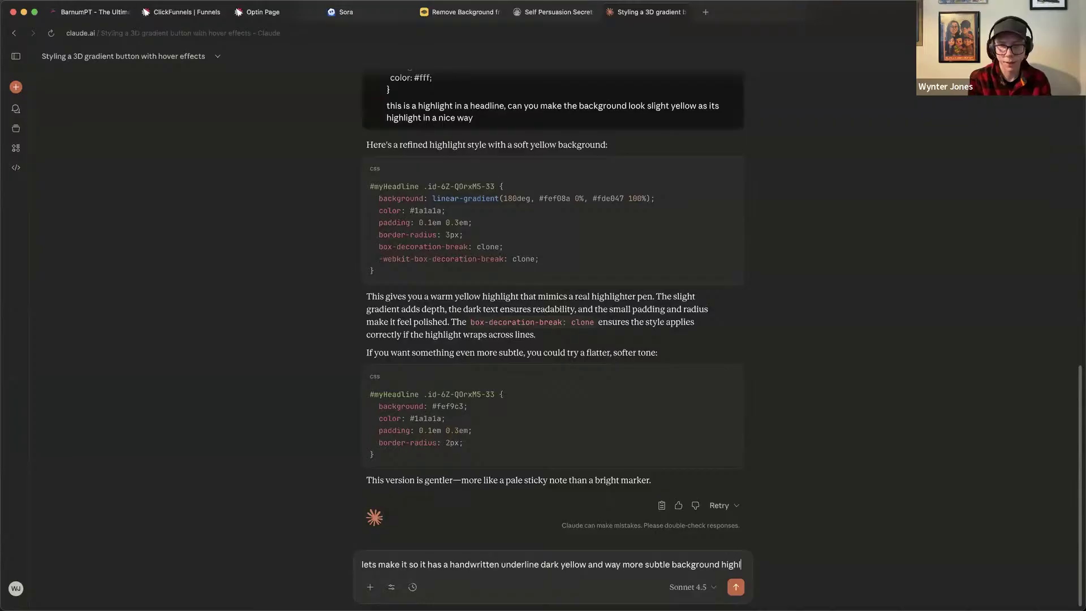
text(ight and if pos)
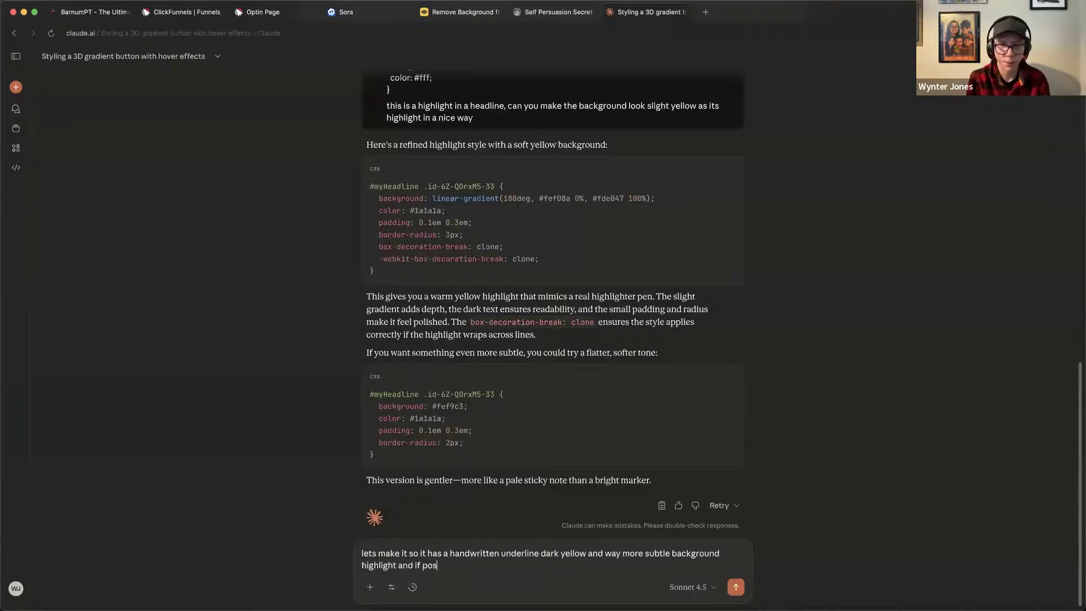
text(sible a slight anim)
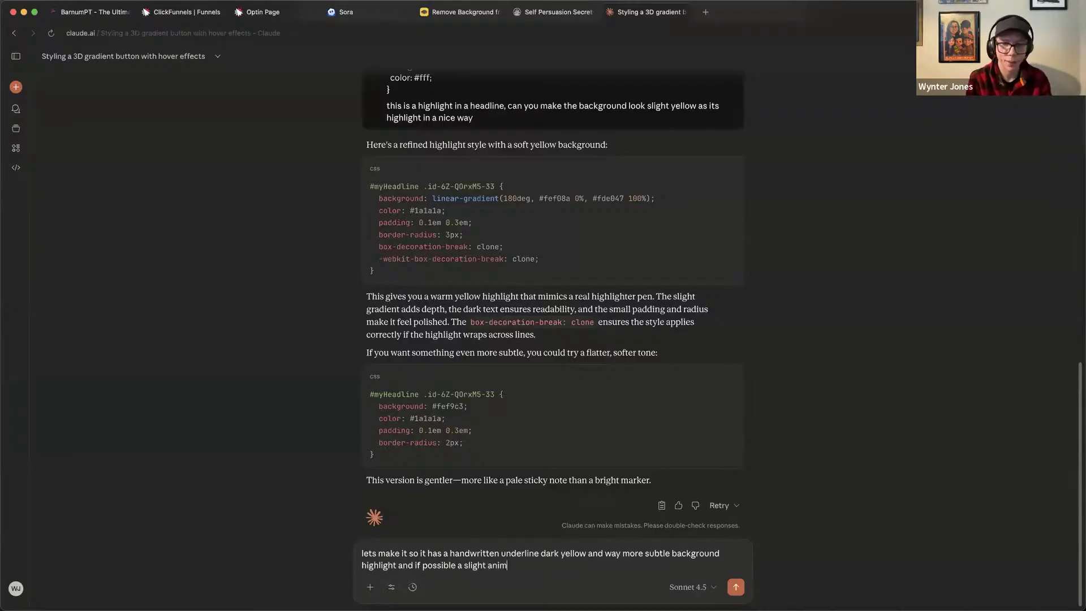
text(ated spa)
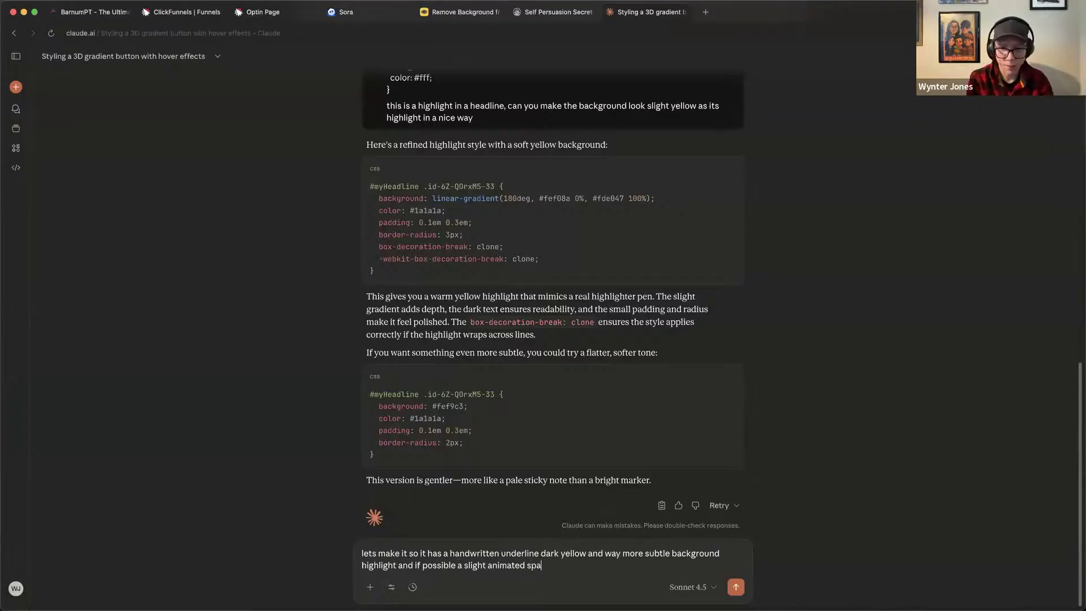
text(rkle effect on)
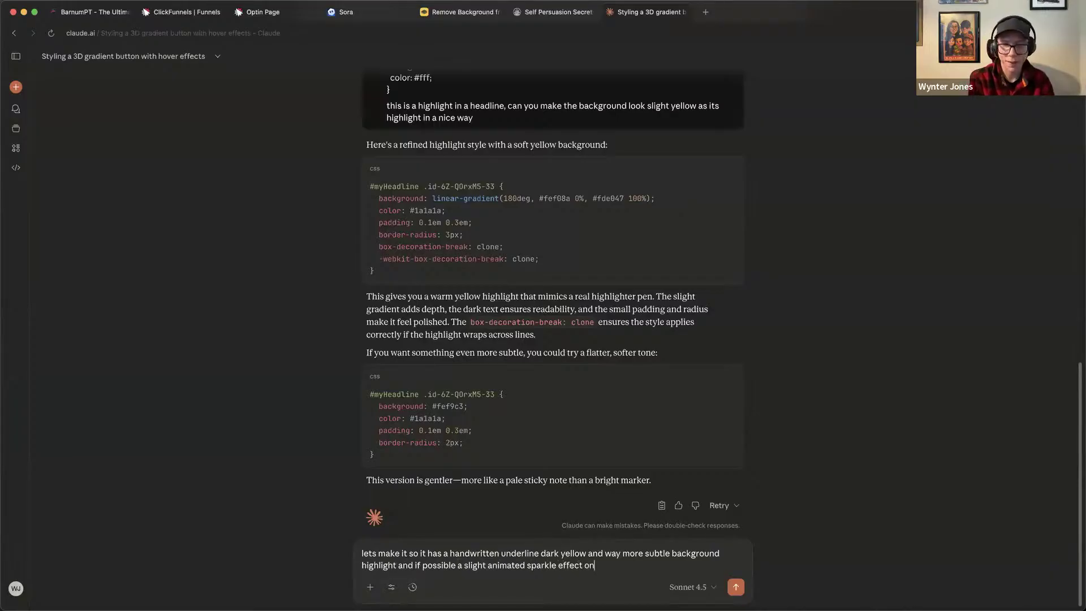
text( the text)
key(Return)
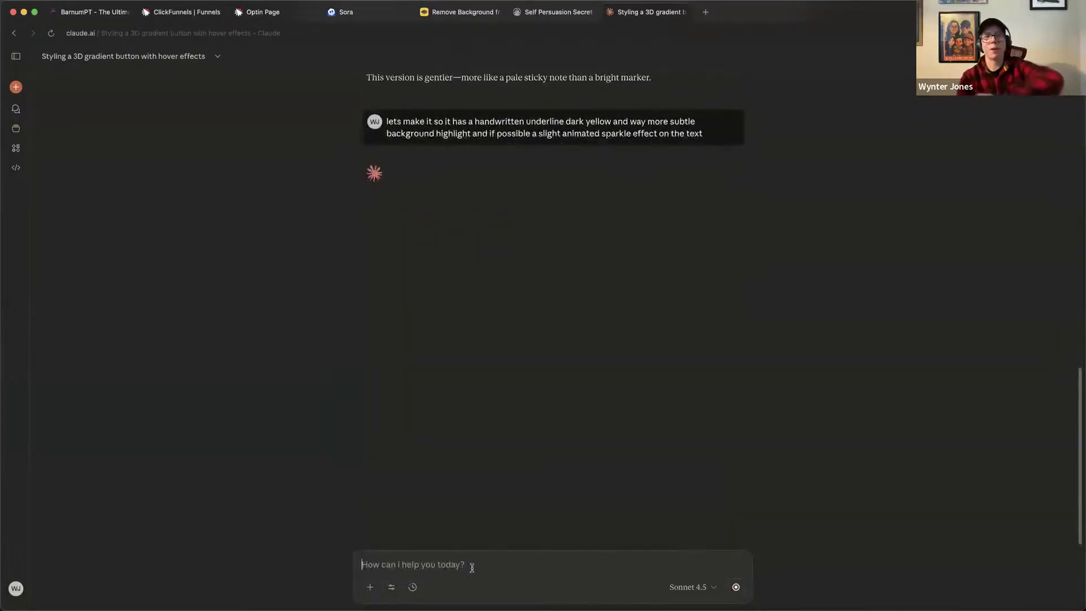
click(186, 13)
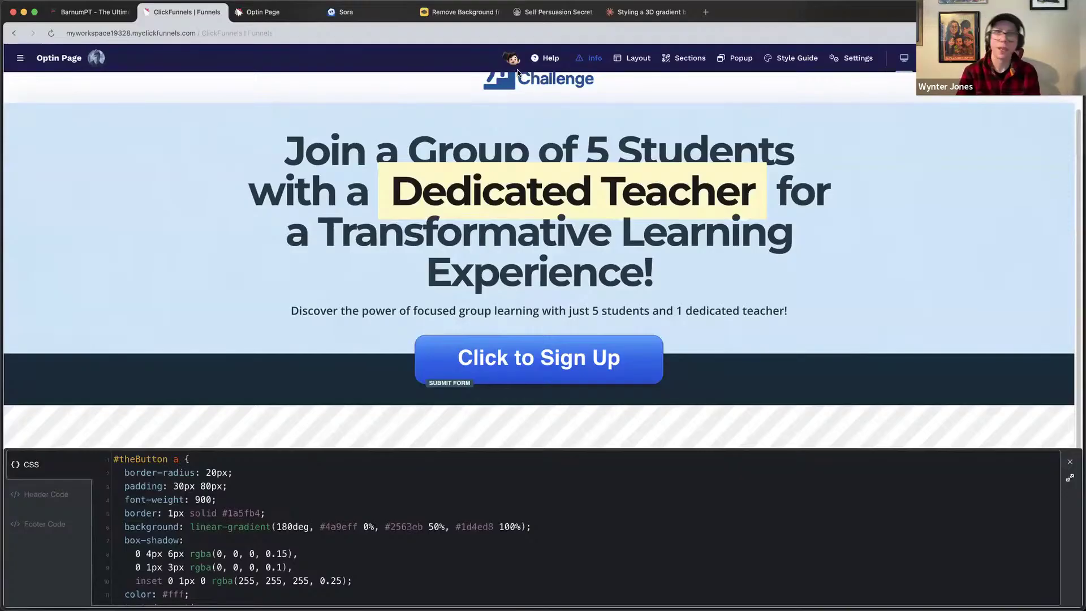
click(649, 12)
scroll(646, 201, down, 5)
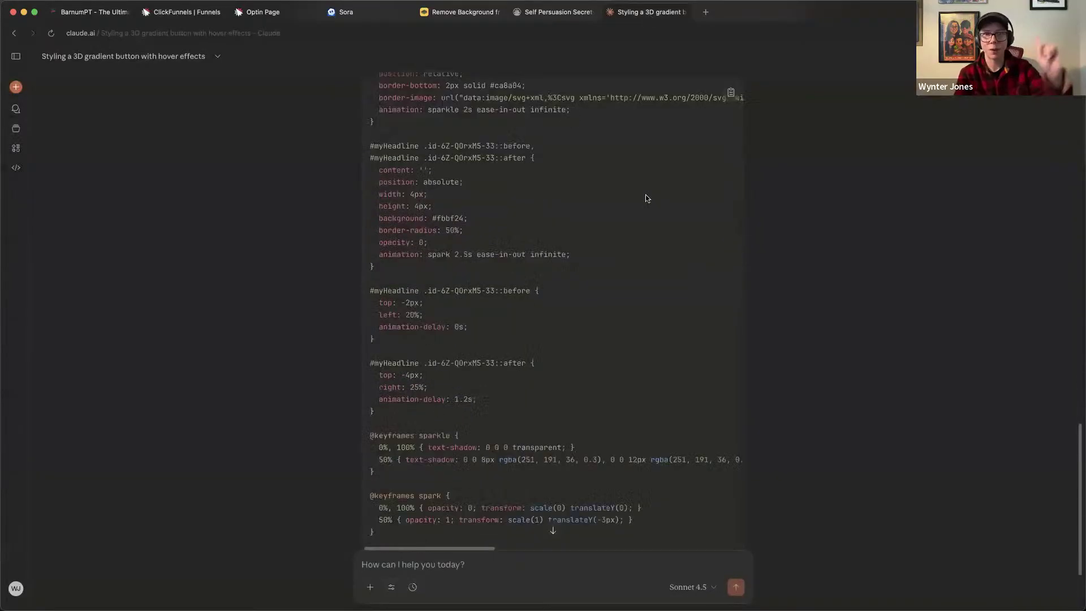
scroll(515, 209, up, 4)
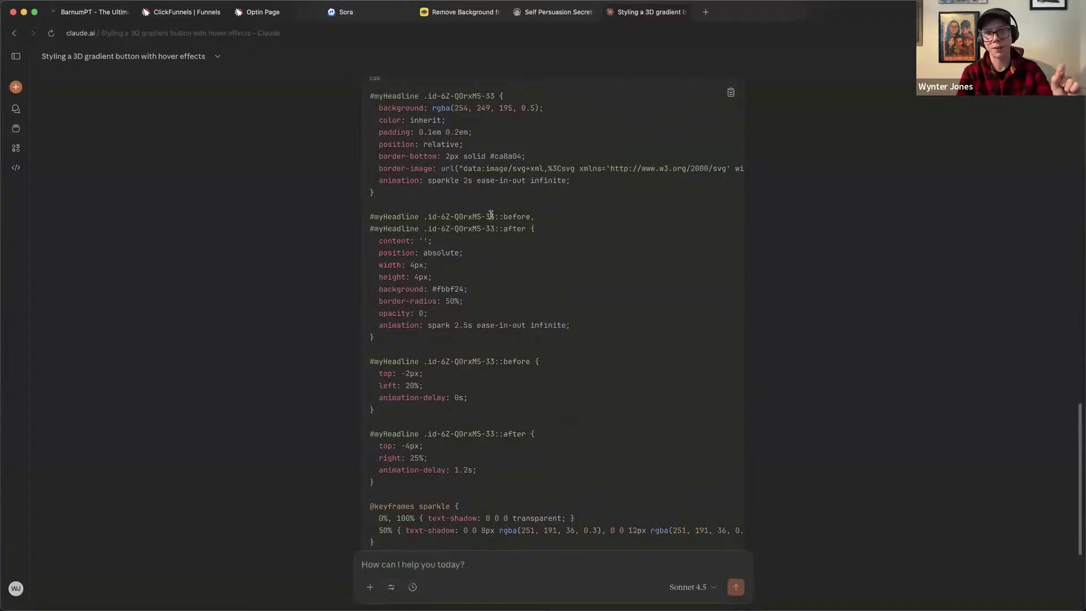
drag(488, 217, 517, 231)
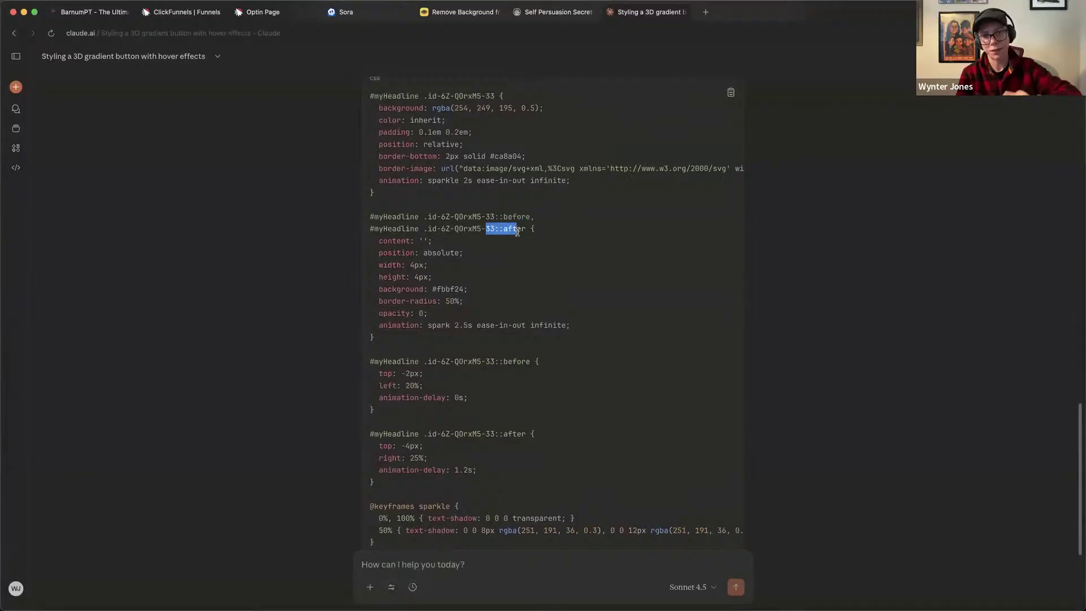
drag(370, 95, 621, 432)
scroll(474, 253, down, 1)
scroll(474, 254, down, 5)
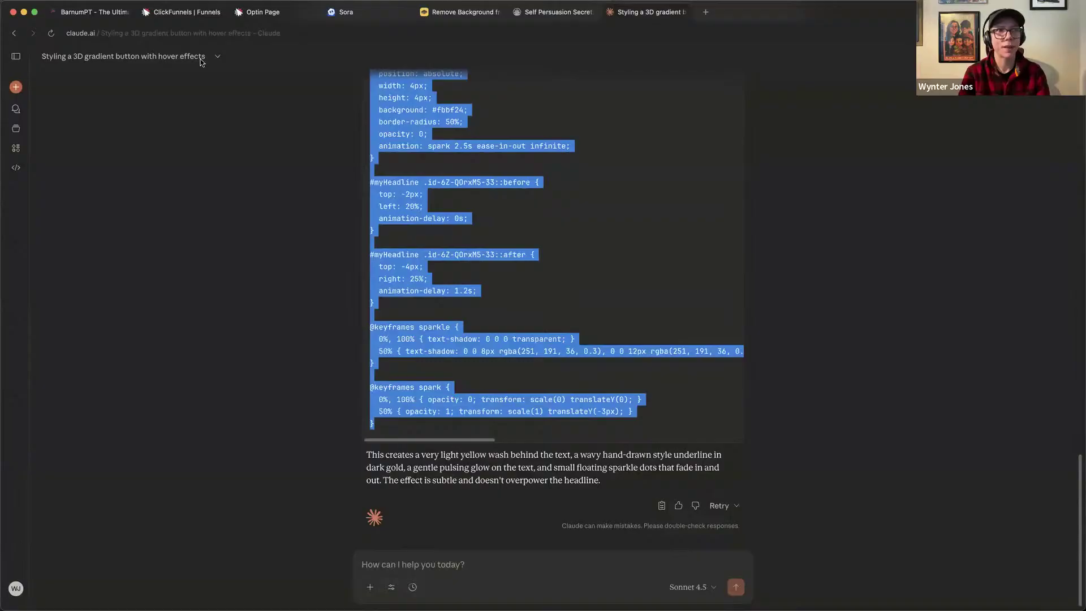
In the ClickFunnels editor, replace the whole #myHeadline rule with the copied underline and sparkle CSS and view the headline.
click(196, 12)
click(1070, 478)
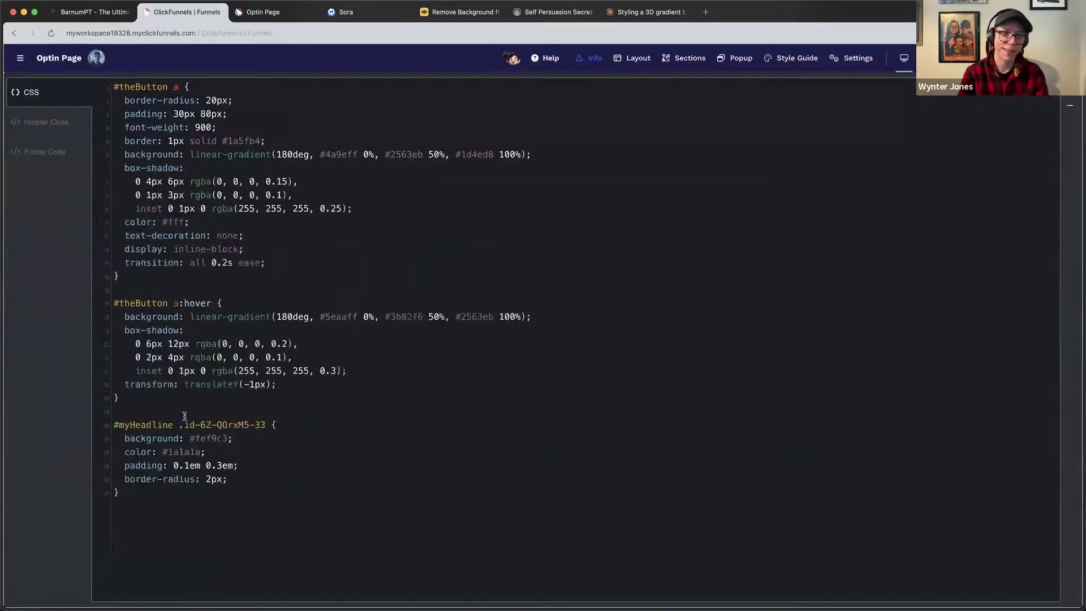
drag(114, 421, 181, 512)
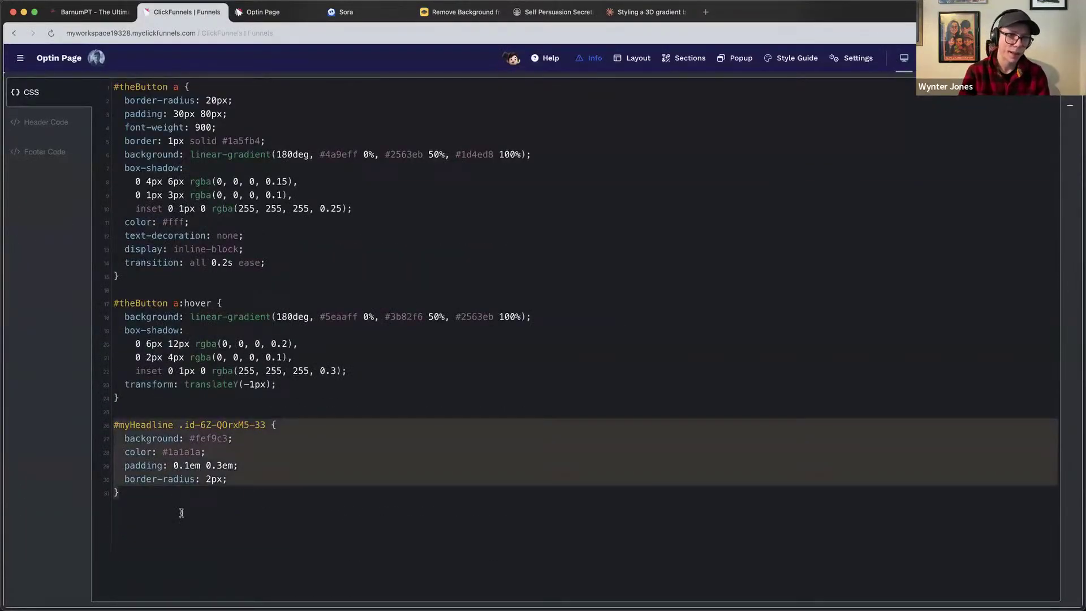
key(super+v)
click(1066, 107)
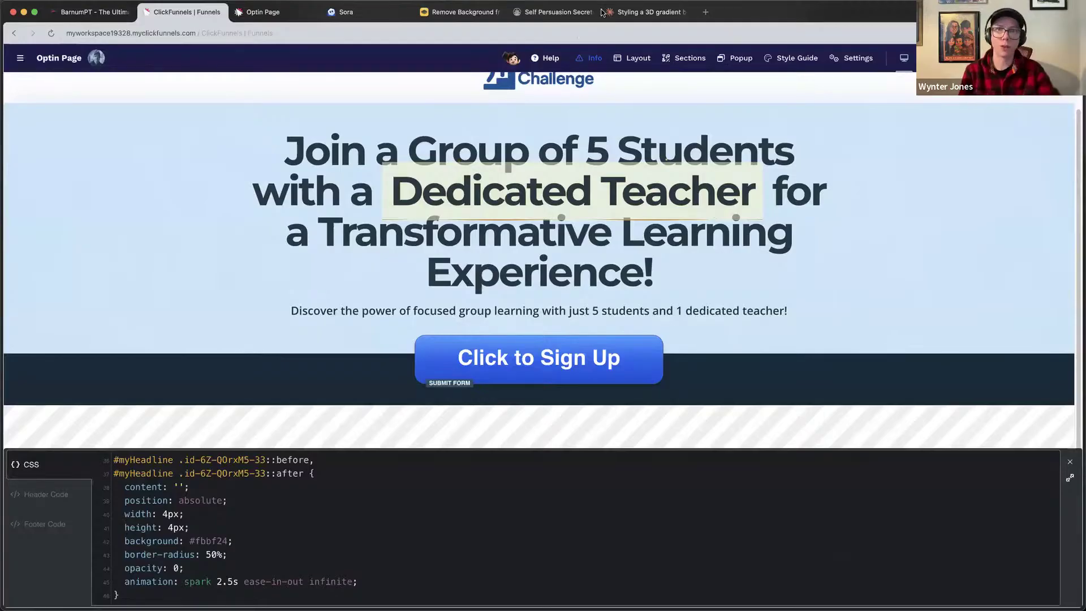
Set the padding in the #myHeadline .id-6Z-QOrxM5-33 rule to 10px 30px and view the headline on the page.
click(1069, 479)
scroll(253, 344, up, 6)
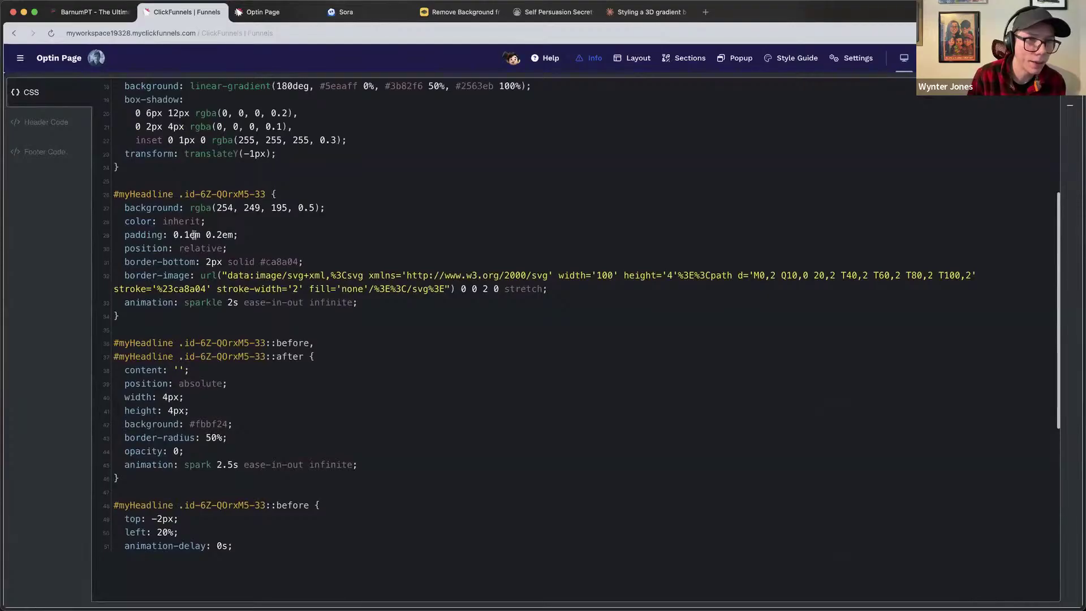
drag(236, 235, 175, 234)
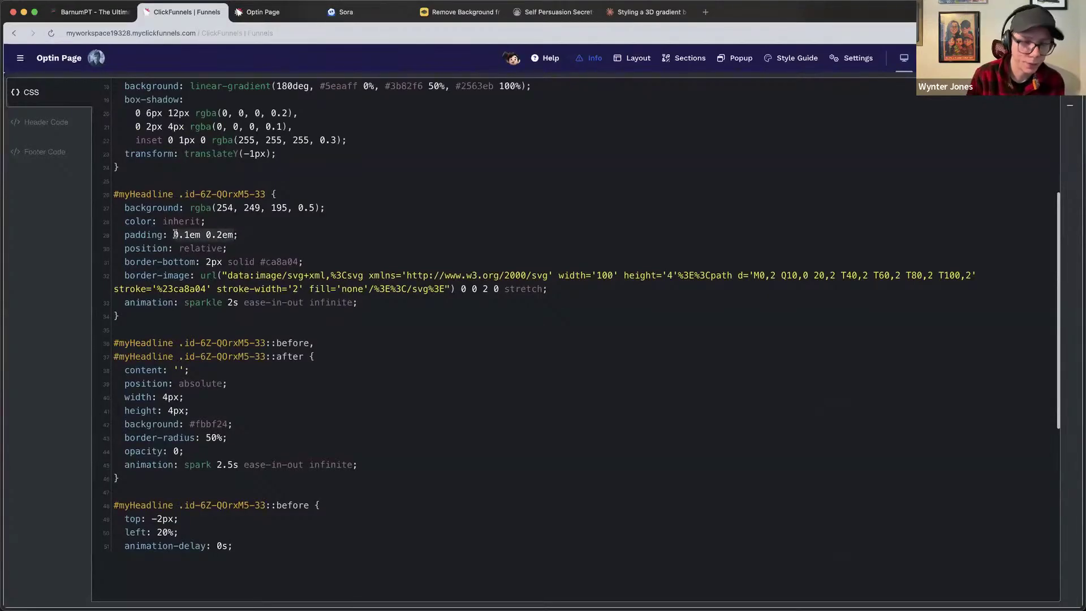
text(10px 30px)
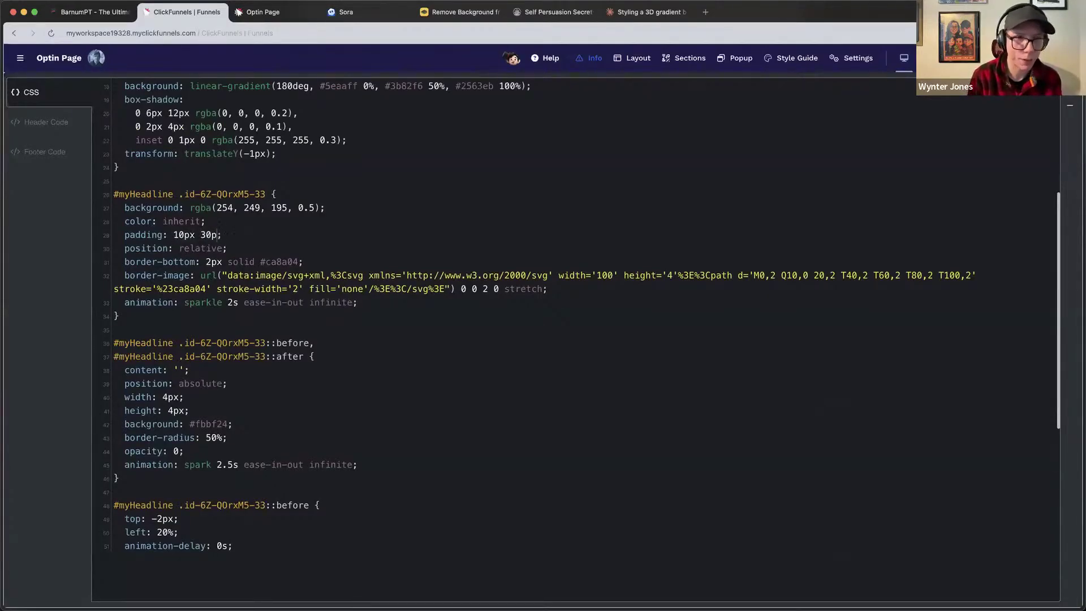
click(1070, 110)
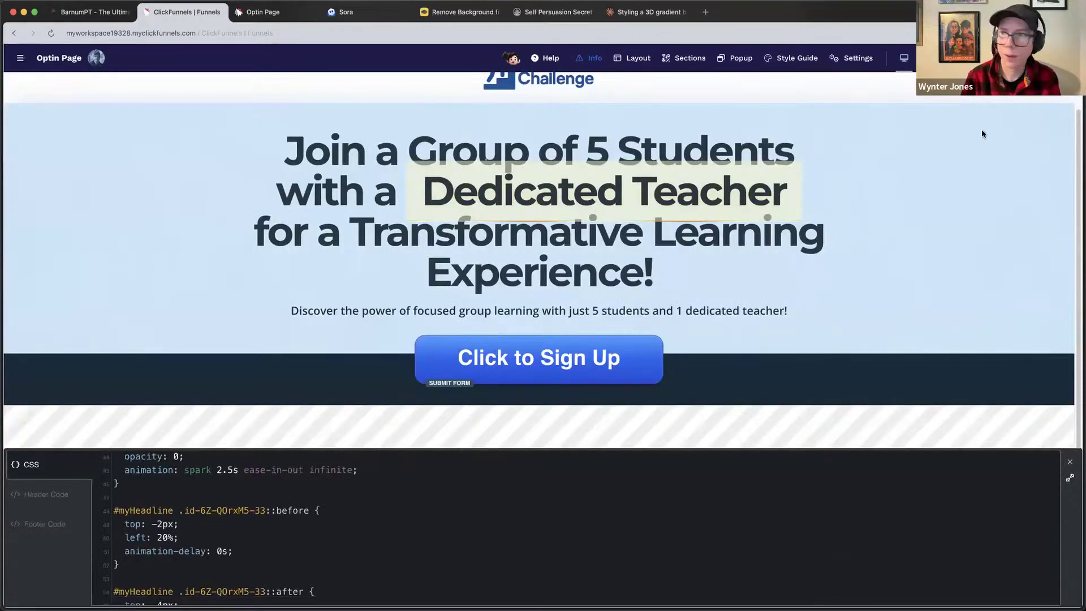
Ask Claude to remove the highlight background from the headline CSS and report that no animation is showing.
click(646, 12)
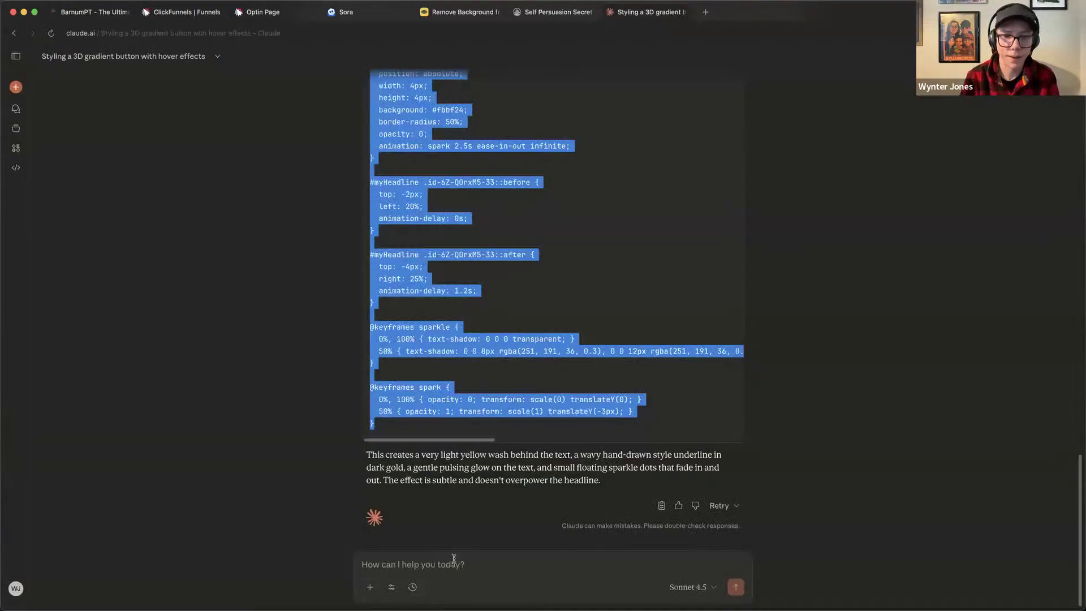
click(453, 558)
text(make the)
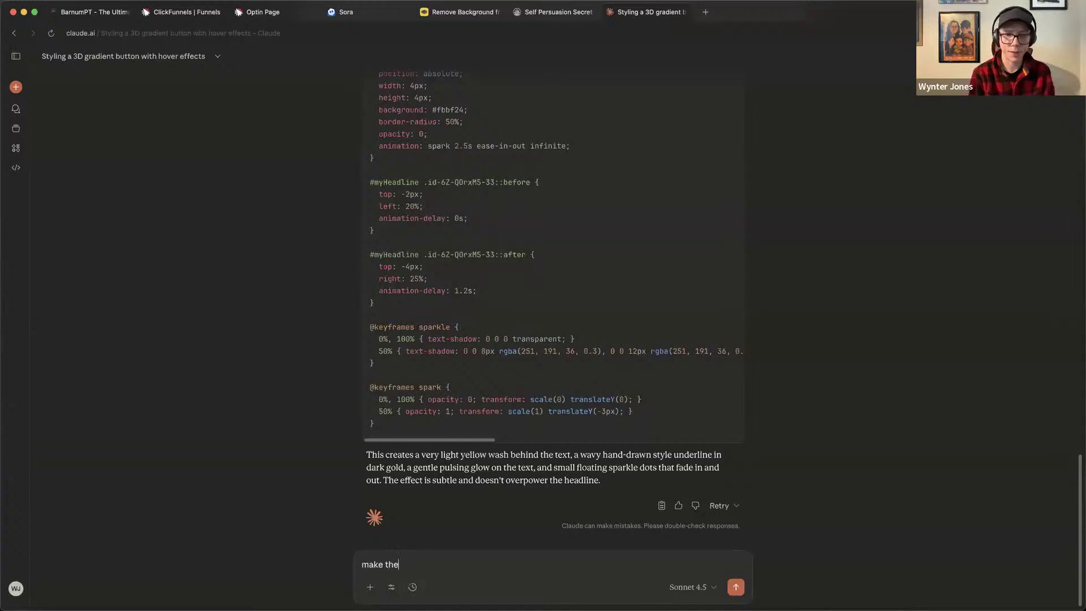
key(super+a)
text(rwemove the ba)
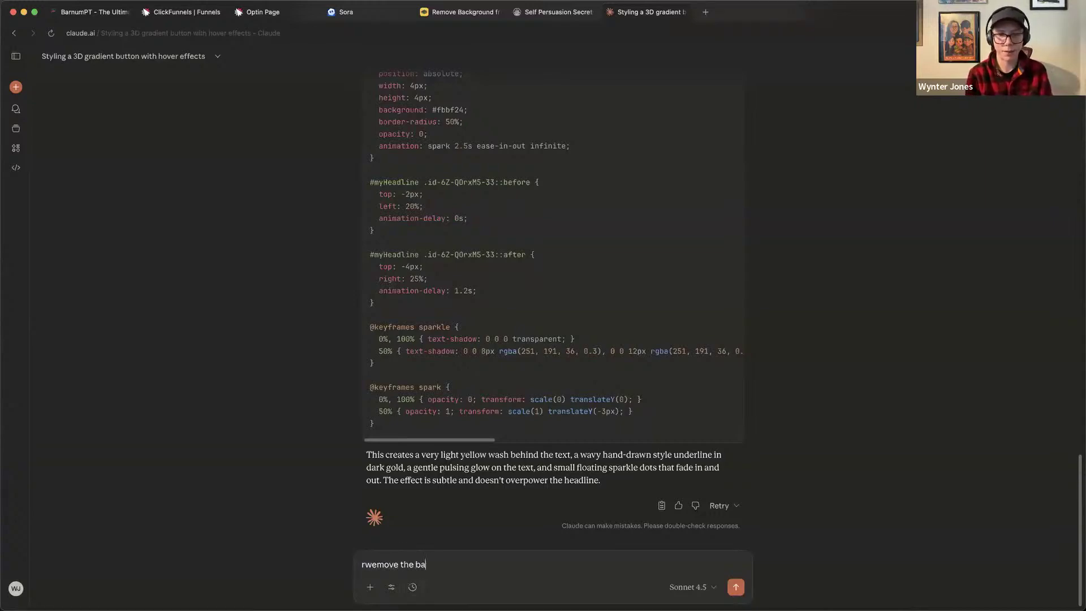
text(ckground and I don)
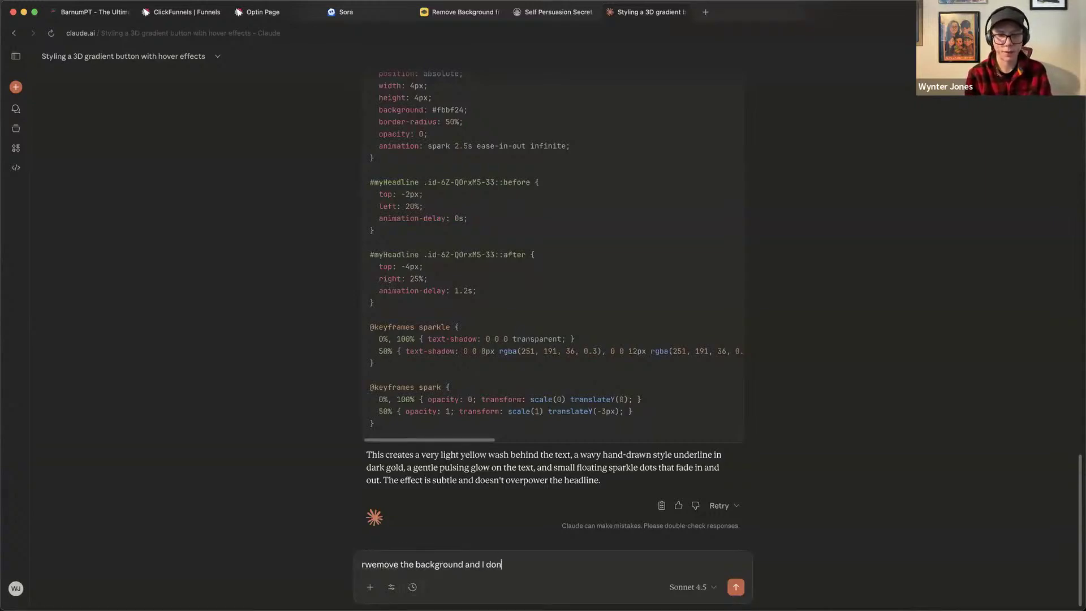
text(t see an animat)
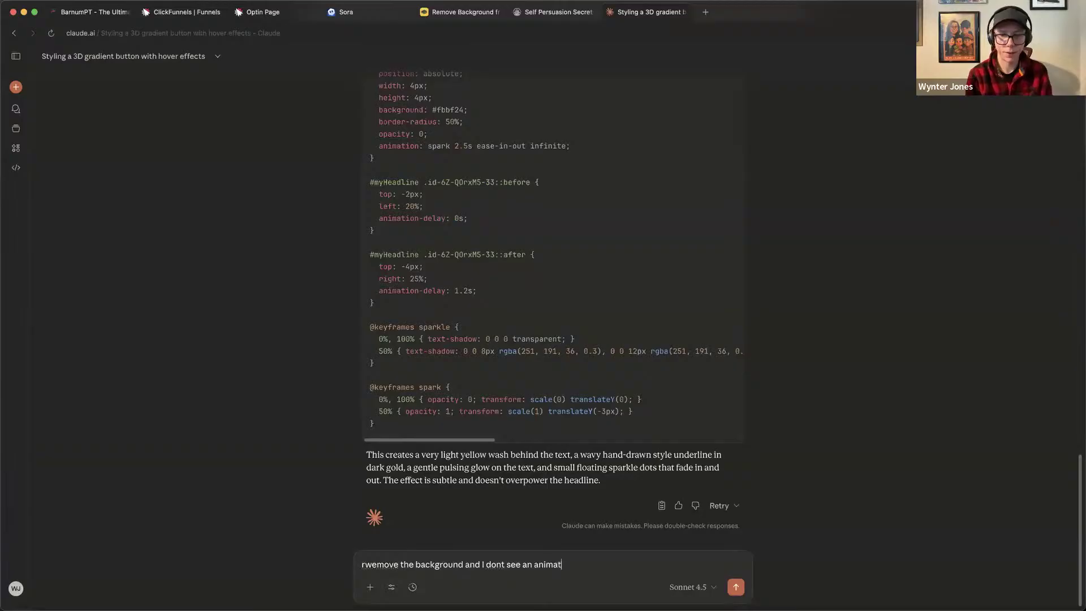
text(ion)
key(Return)
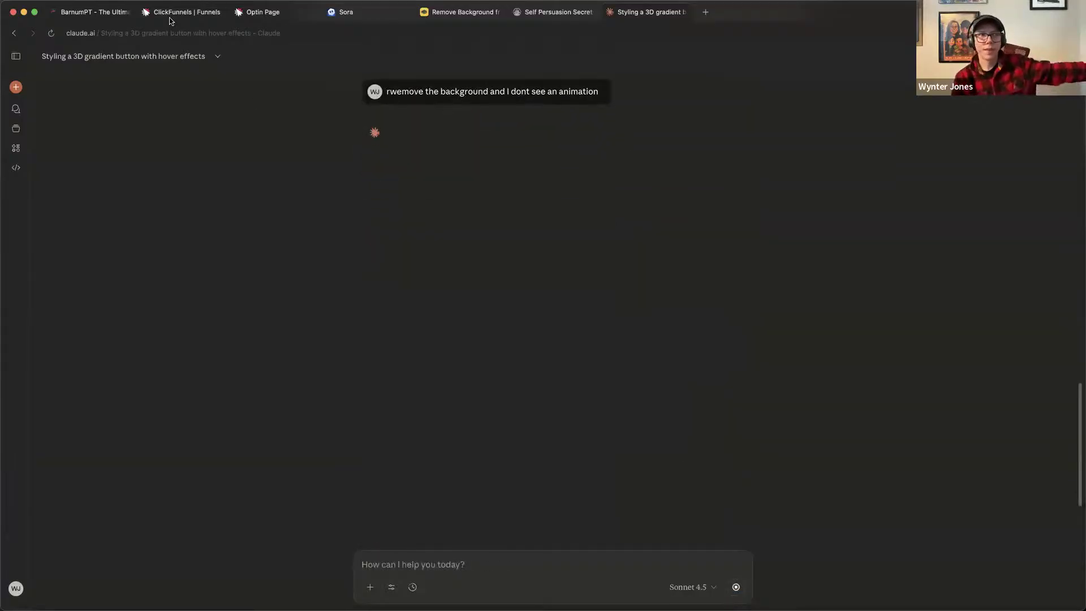
In the ClickFunnels editor, place a custom HTML/JS element beneath the headline and open its code editor.
click(175, 12)
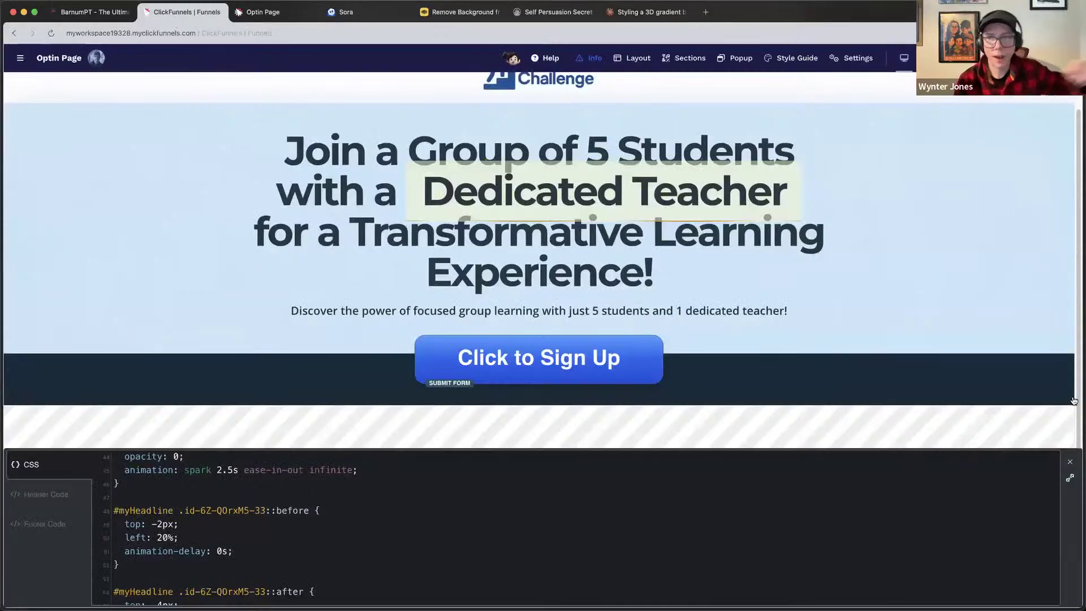
click(1069, 462)
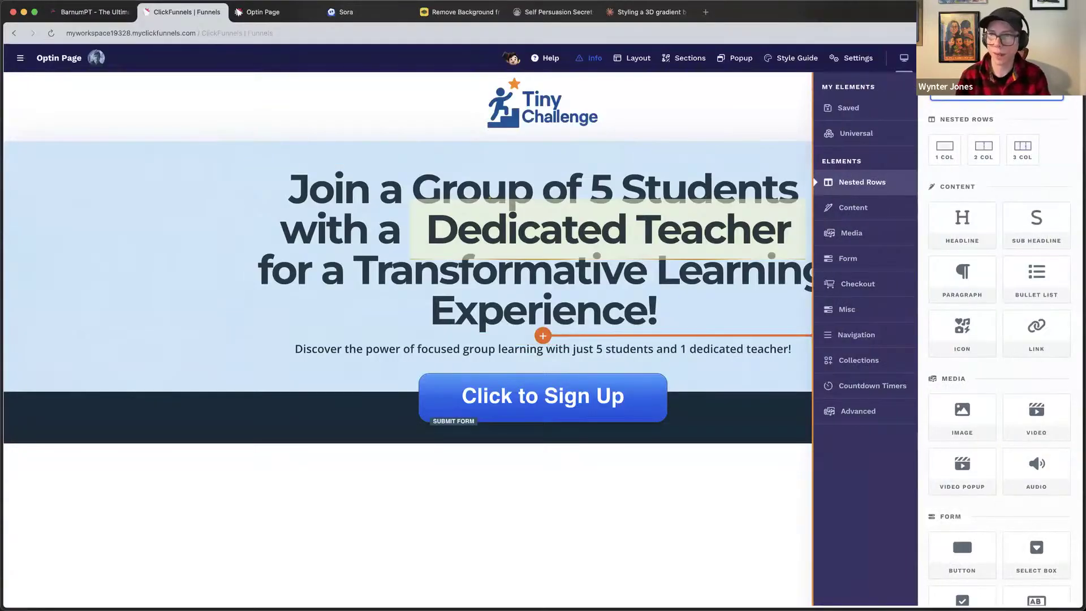
click(846, 309)
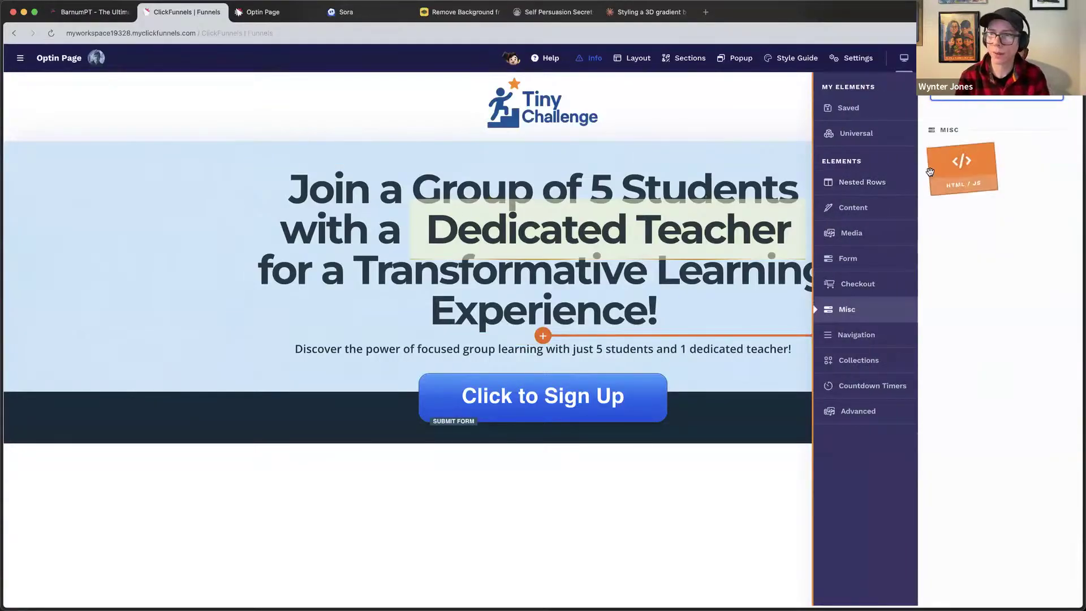
drag(960, 171, 705, 362)
click(707, 364)
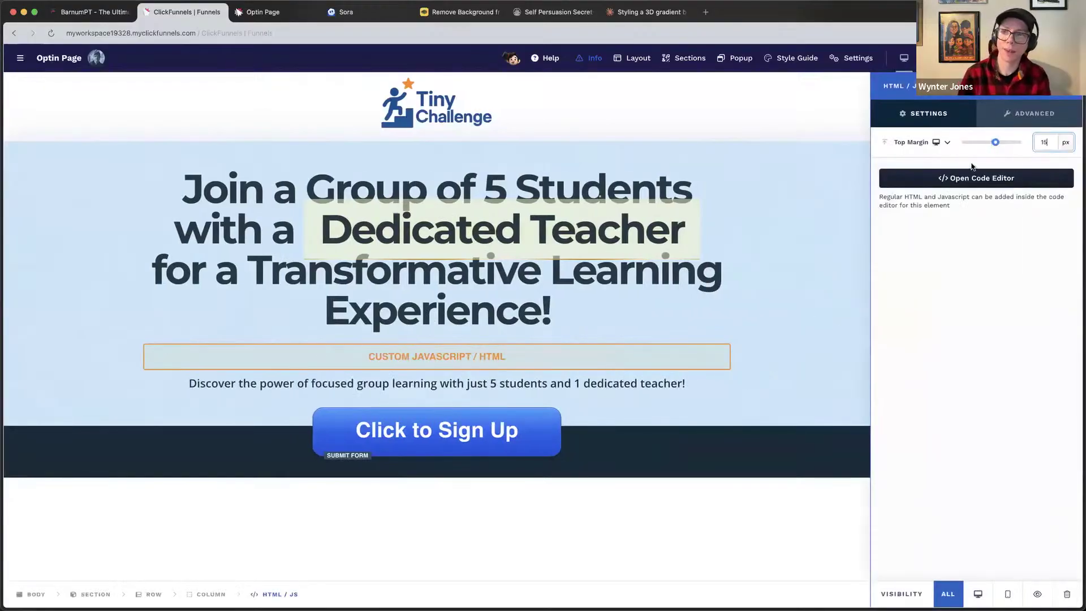
click(886, 180)
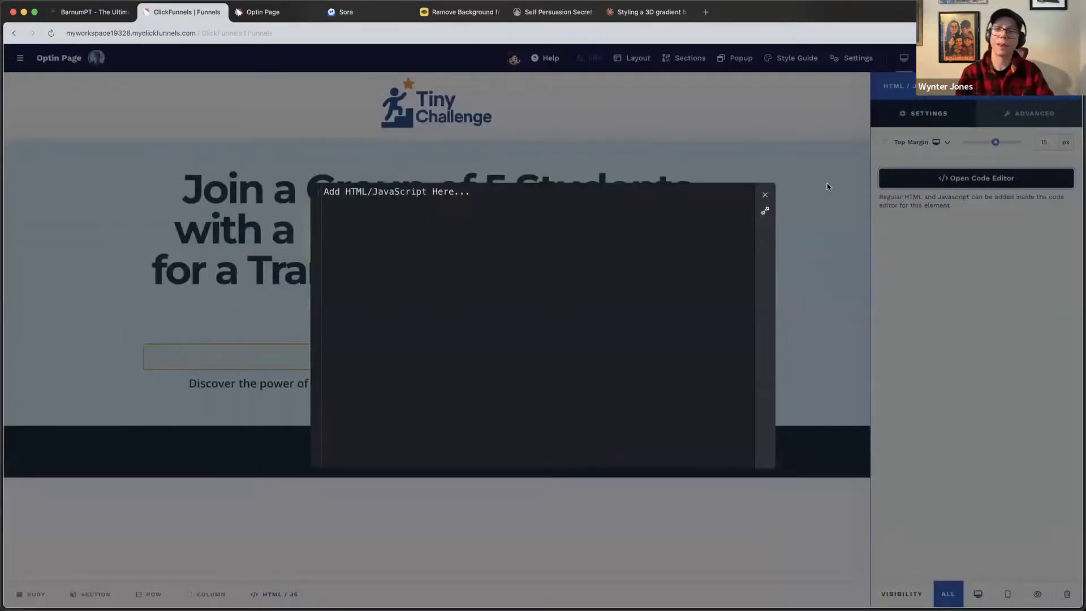
click(766, 195)
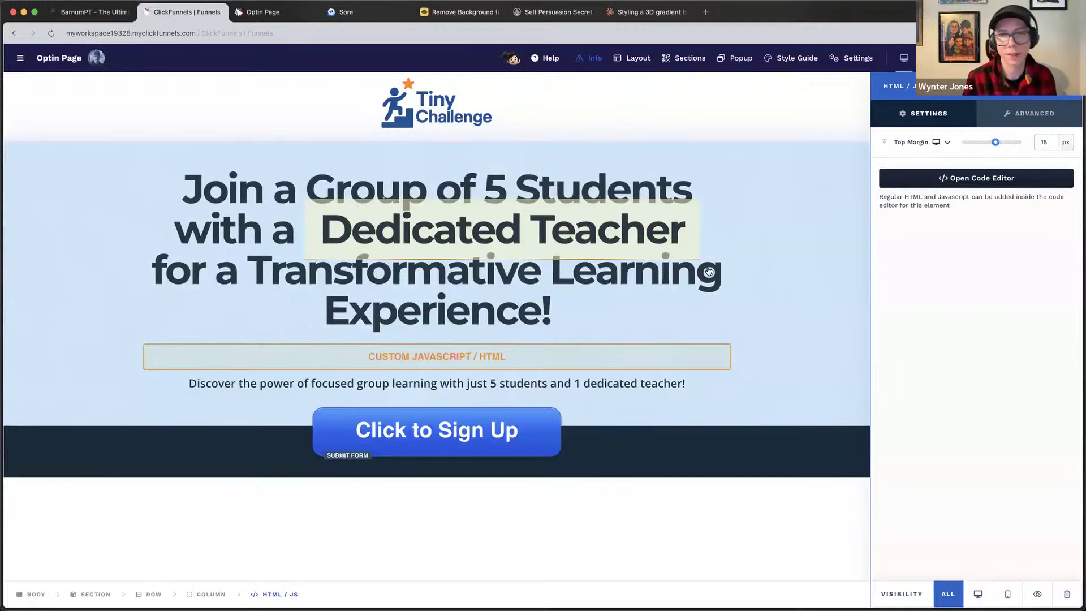
key(Escape)
click(827, 335)
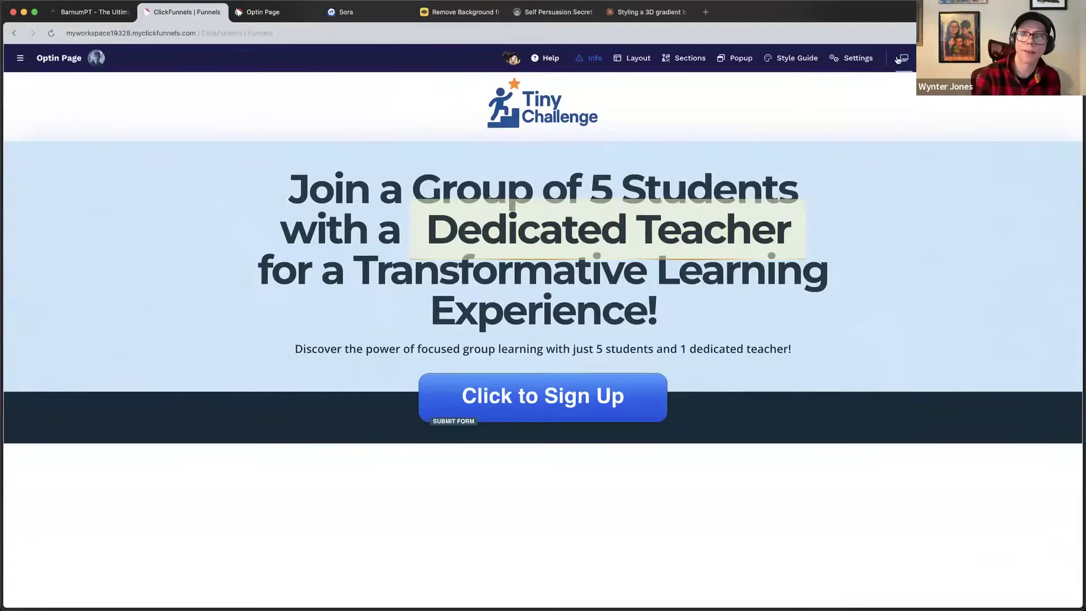
Copy Claude's updated headline CSS without the background and with more visible sparkle animations, and return to the ClickFunnels editor.
click(631, 12)
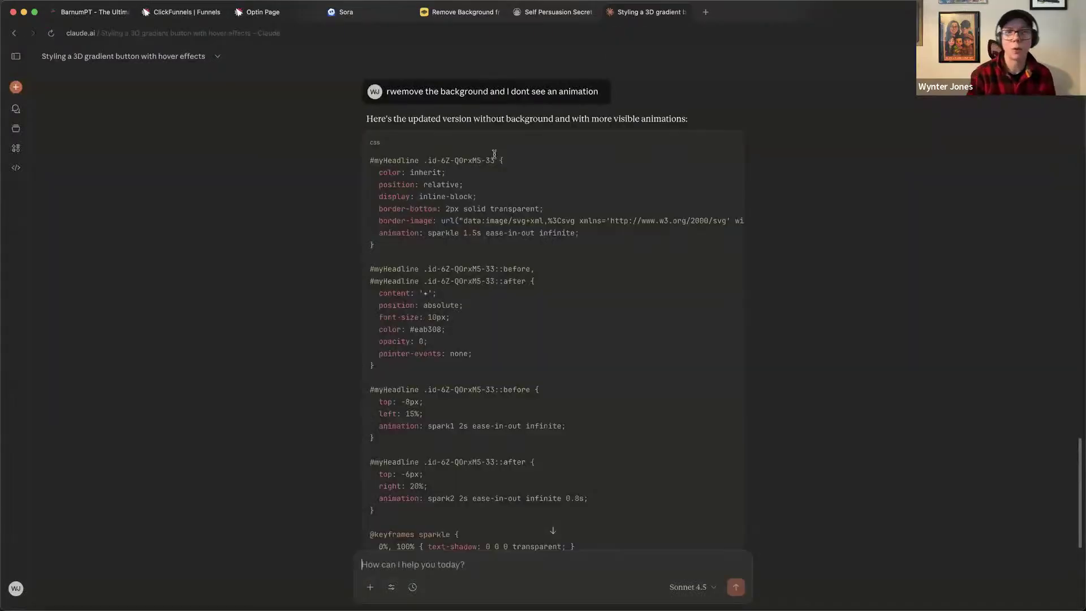
drag(370, 161, 441, 418)
click(173, 13)
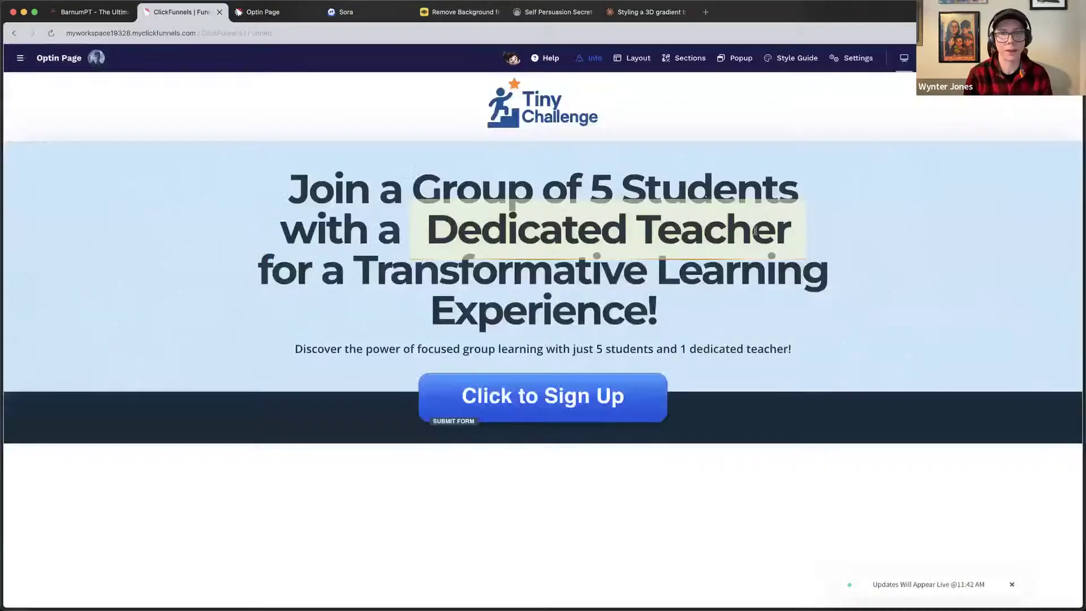
click(856, 58)
click(860, 129)
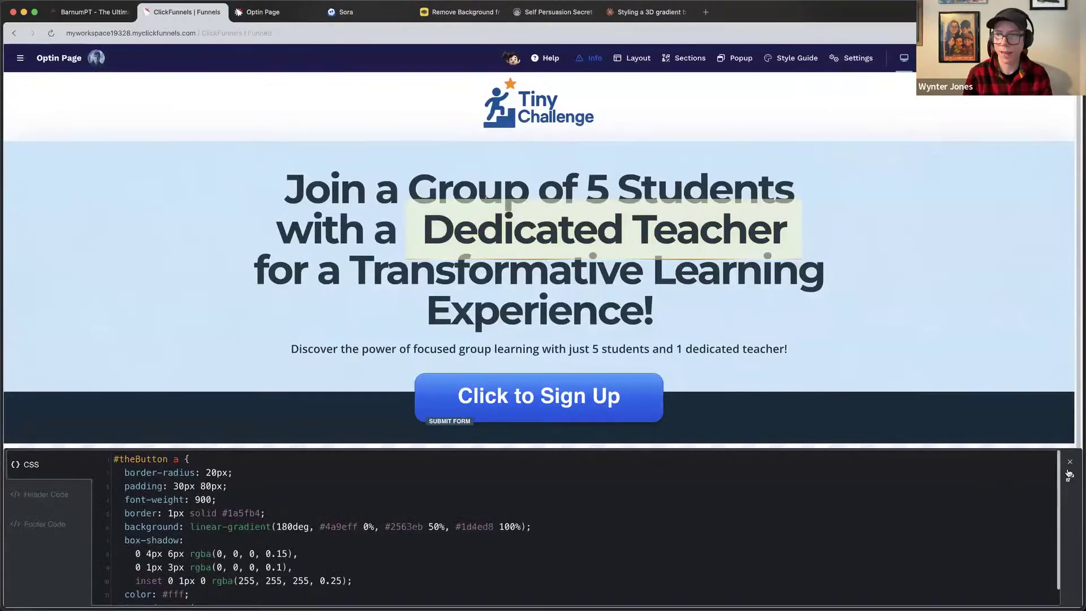
click(1068, 475)
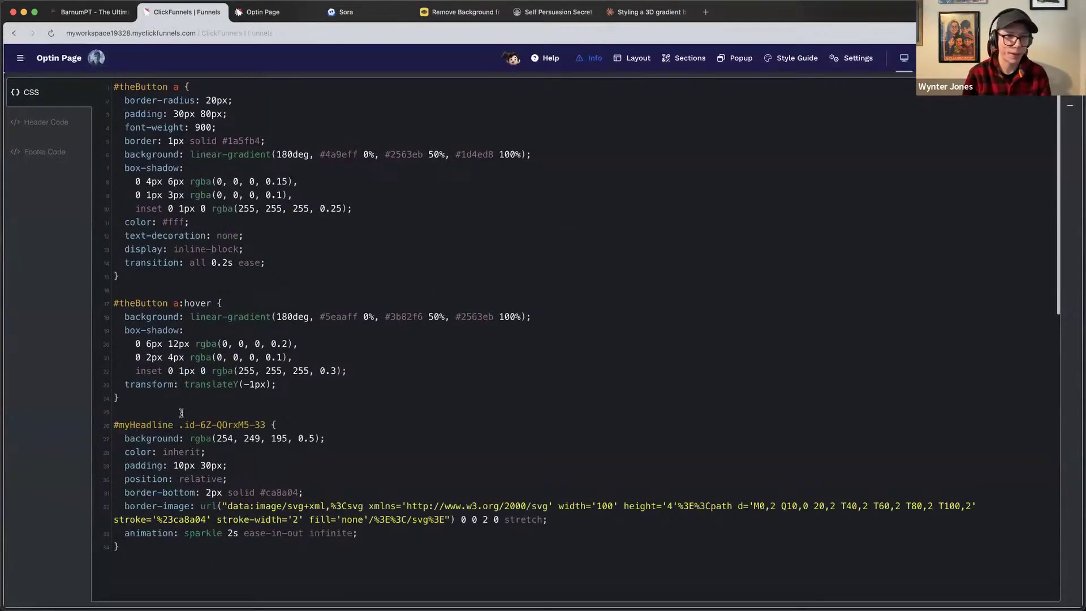
click(253, 278)
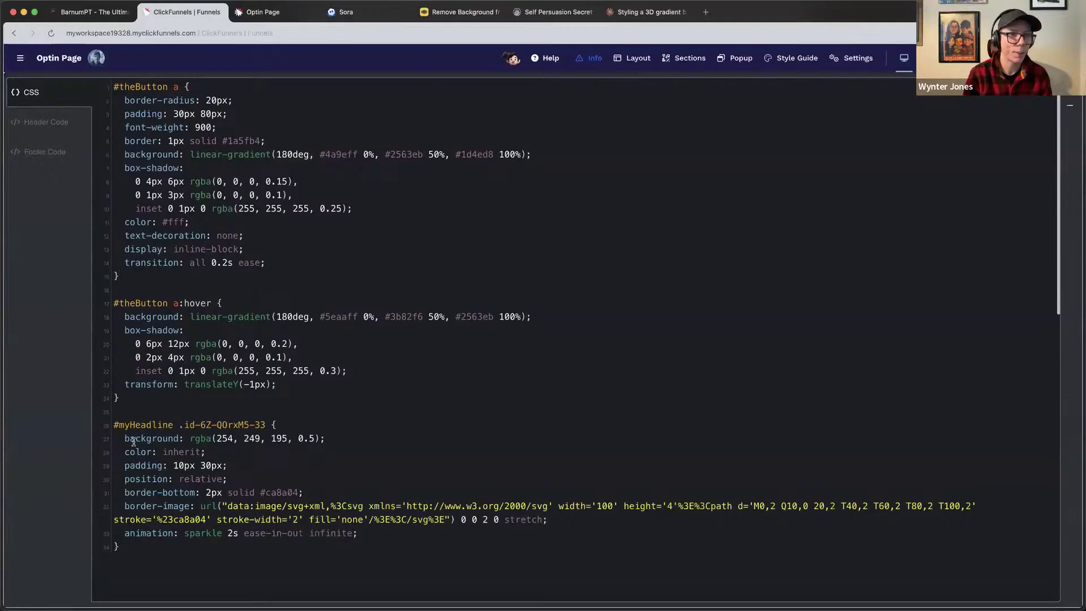
drag(115, 424, 162, 440)
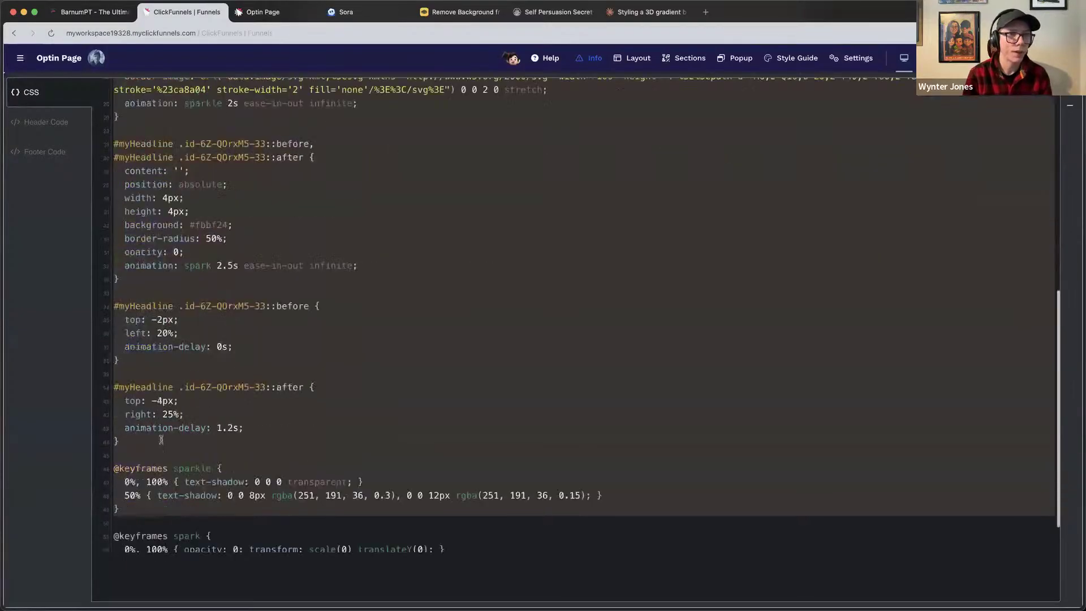
scroll(159, 419, up, 10)
click(115, 330)
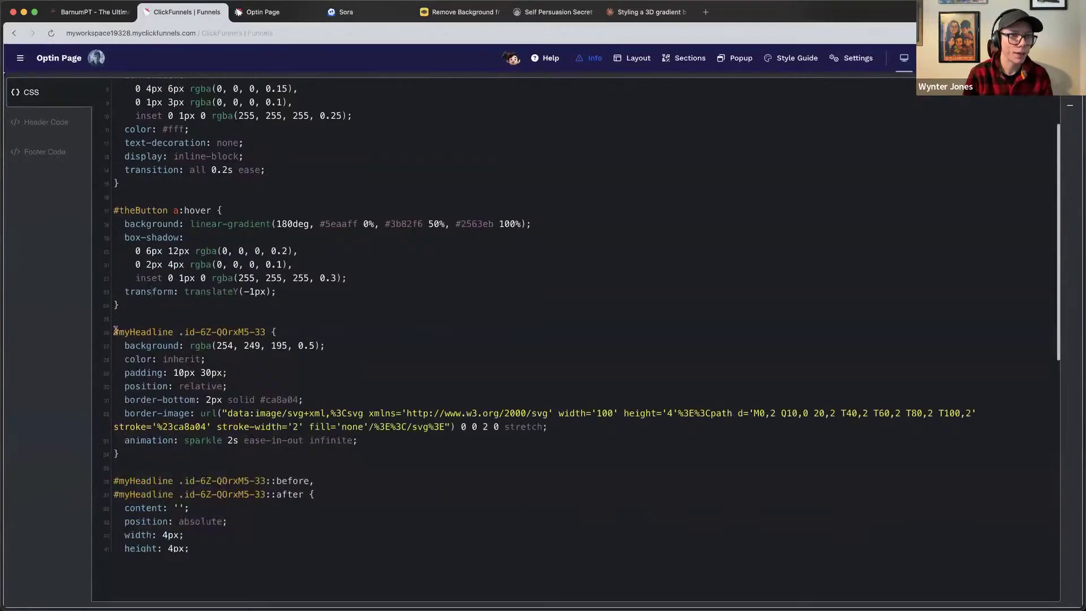
drag(115, 330, 175, 533)
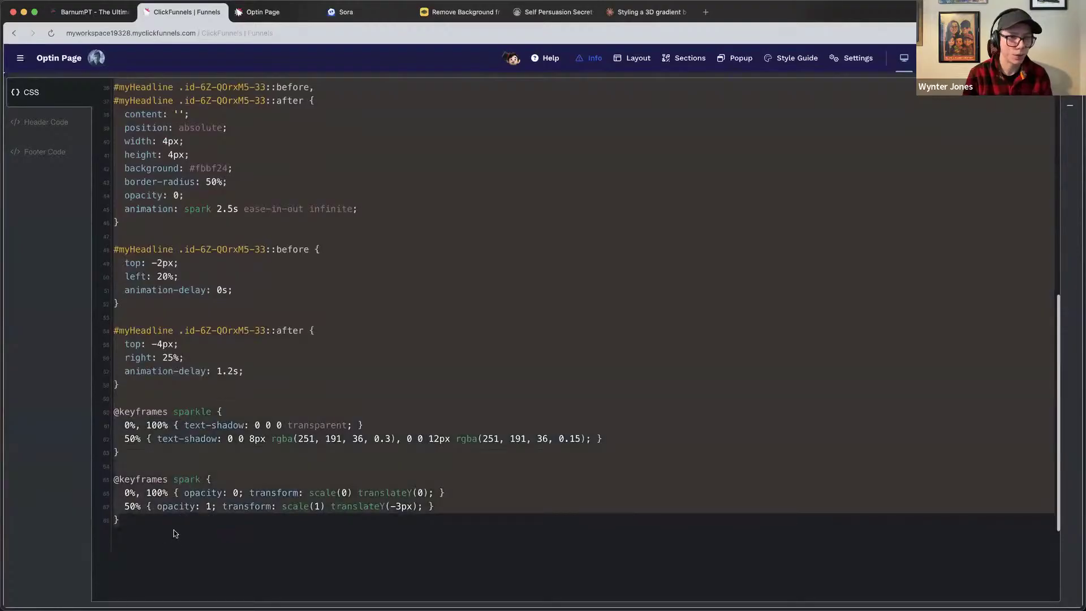
key(super+v)
click(1067, 92)
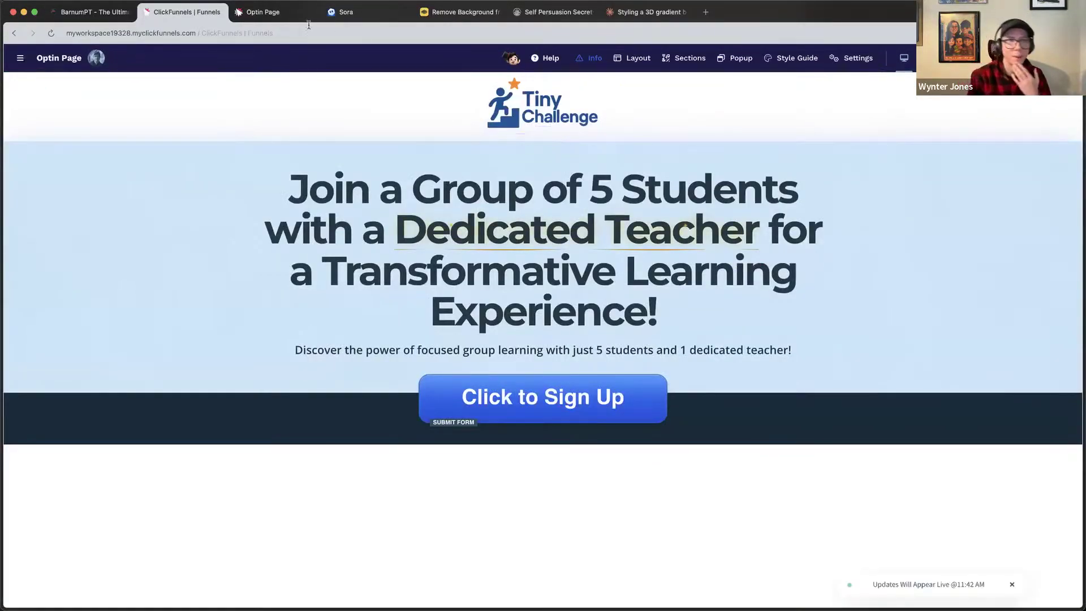
key(ctrl+Tab)
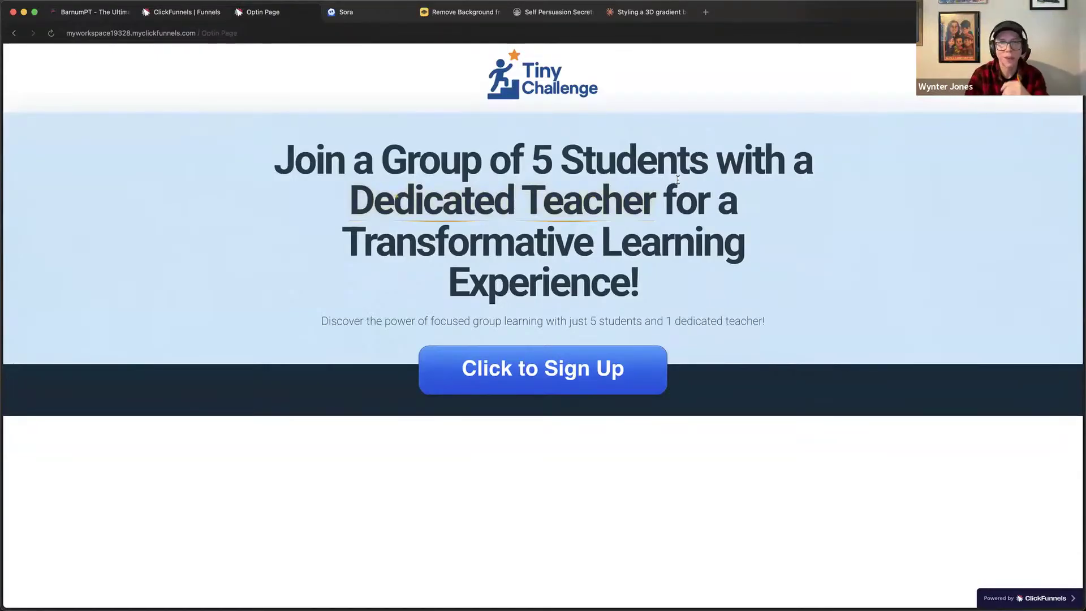
key(ctrl+shift+Tab)
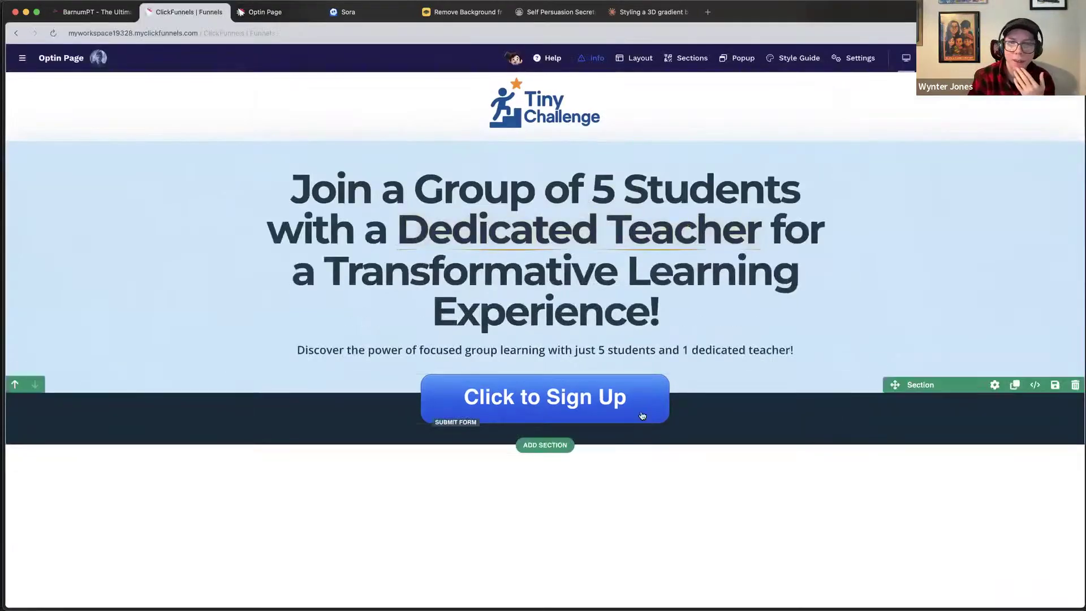
Add a circled right-arrow icon (fas fa-arrow-circle-right) before the Click to Sign Up button text, with a 17 px right margin.
click(642, 416)
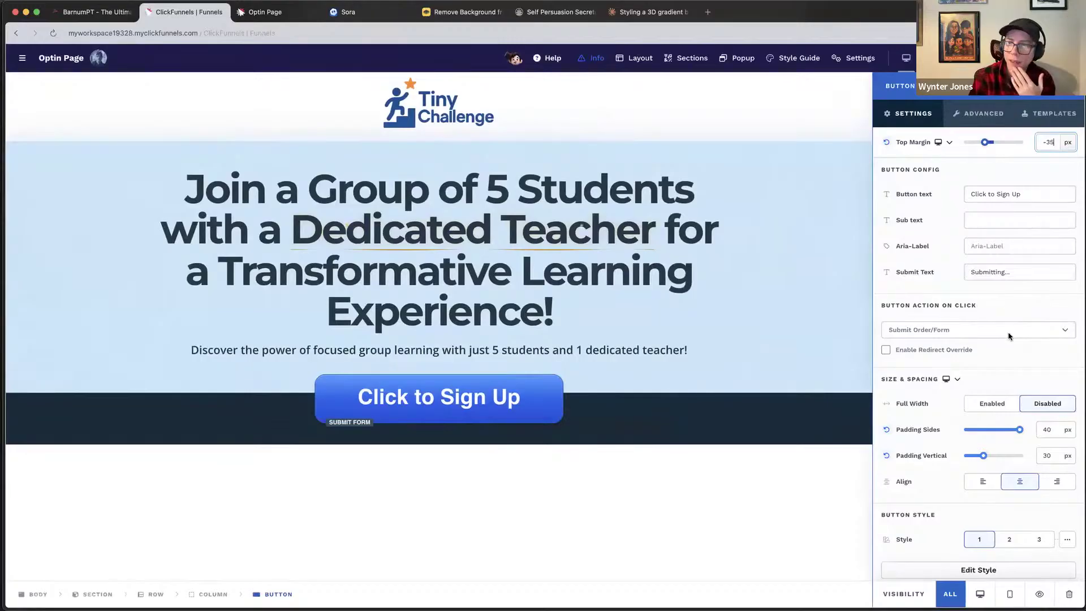
scroll(964, 430, down, 10)
click(993, 502)
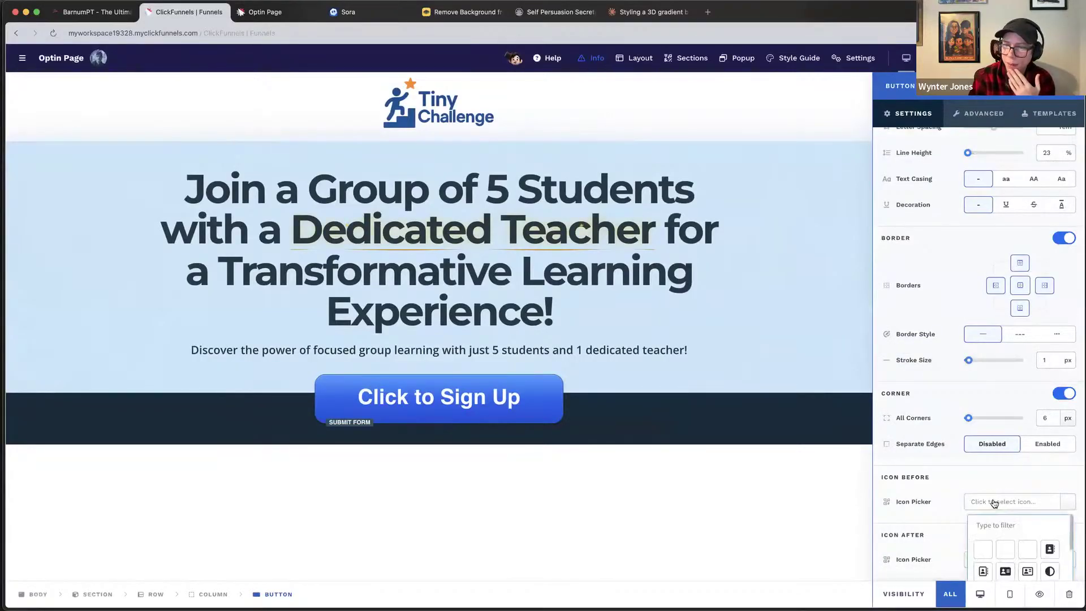
text(rig)
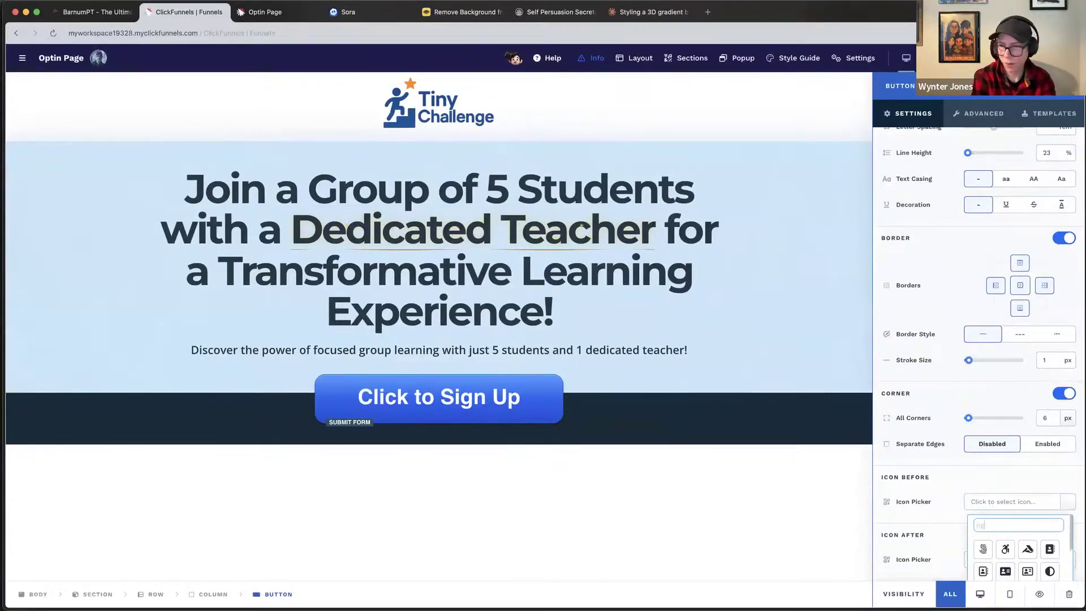
text(ht)
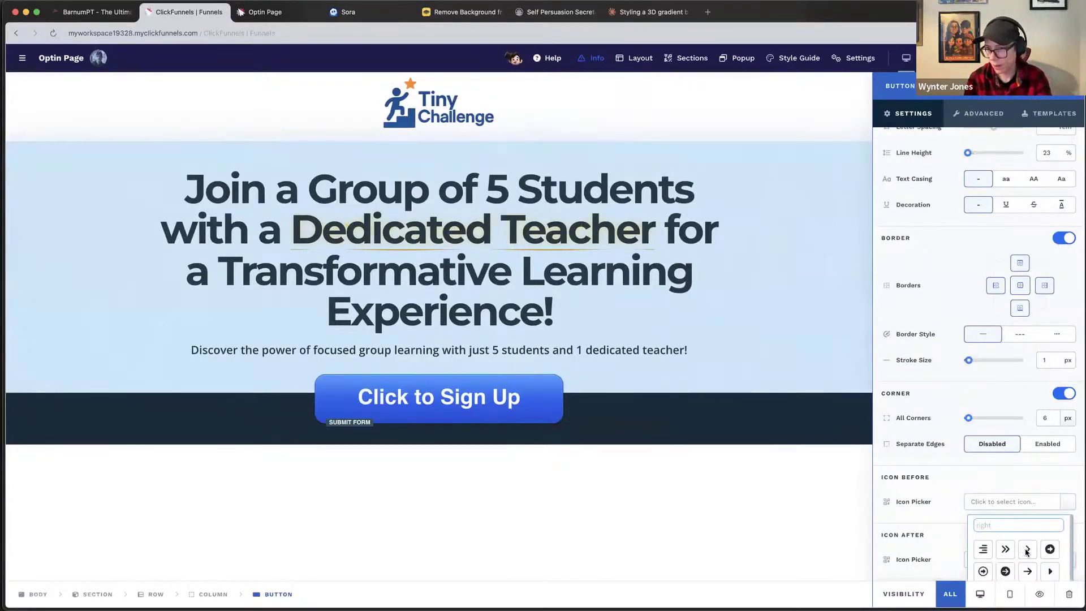
click(1005, 571)
scroll(966, 509, down, 2)
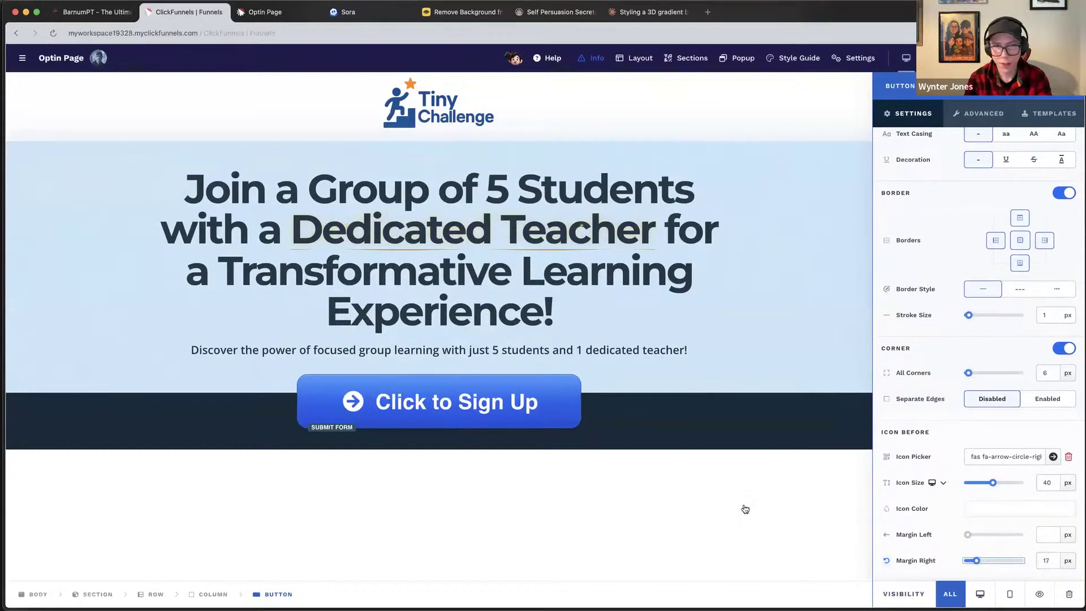
click(744, 508)
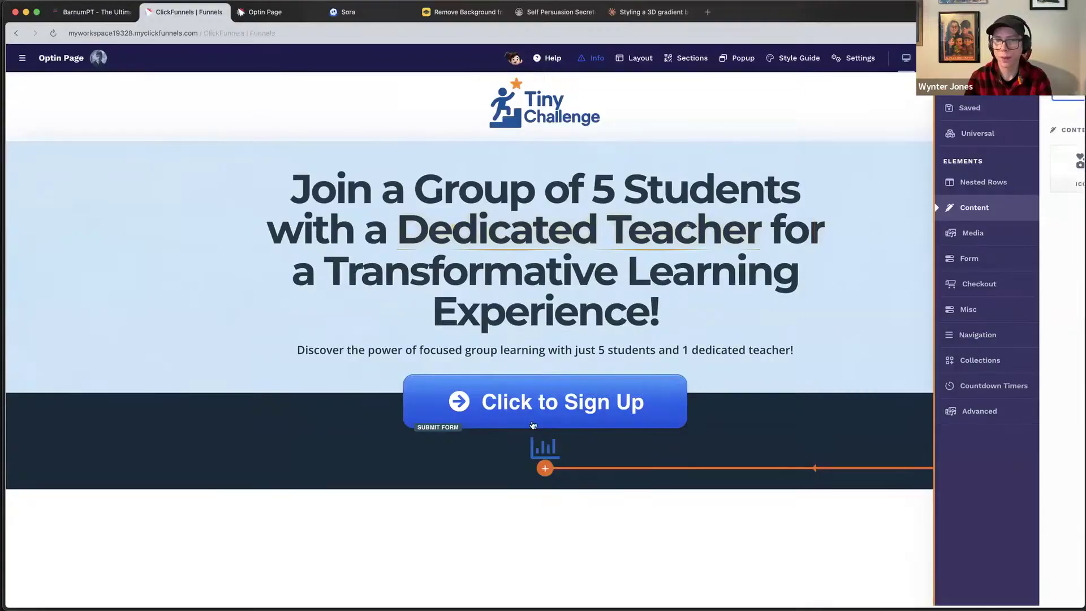
Change the bar chart icon below the sign-up button to the double down arrow, fas fa-angle-double-down.
click(541, 447)
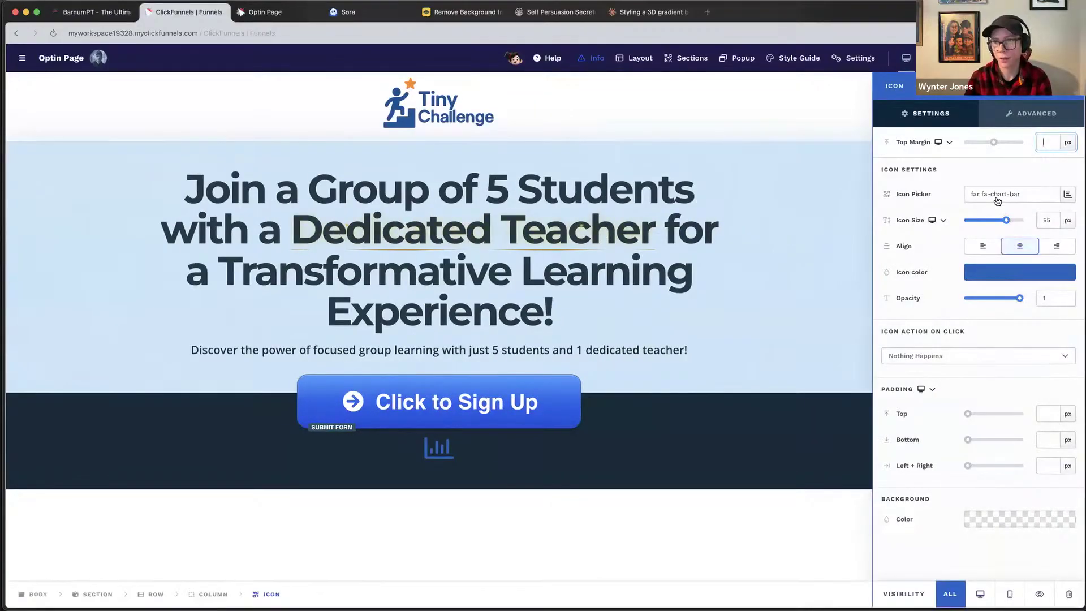
click(997, 195)
click(991, 218)
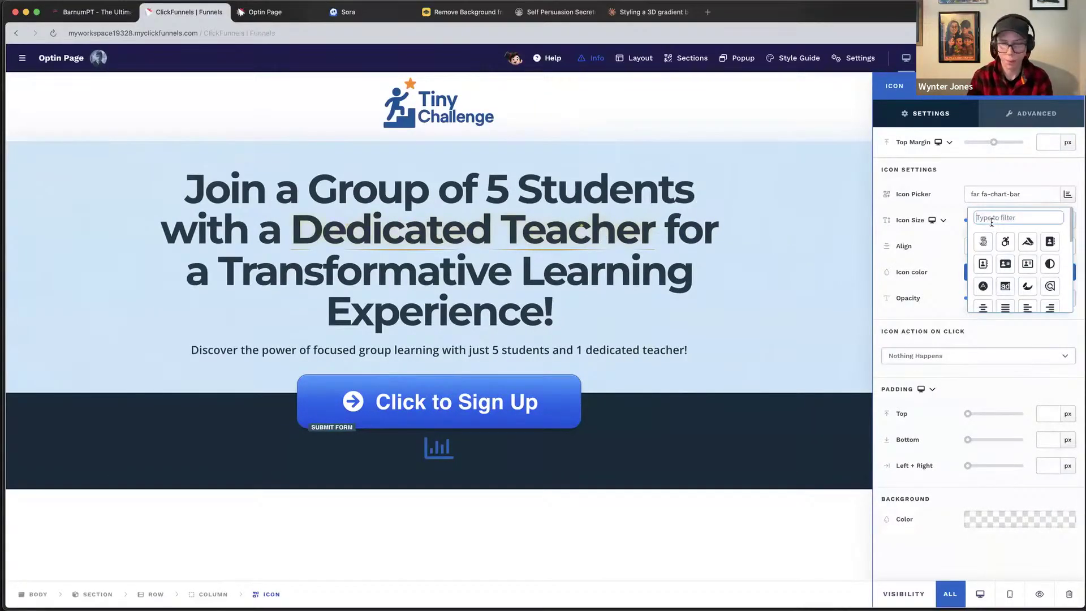
text(down)
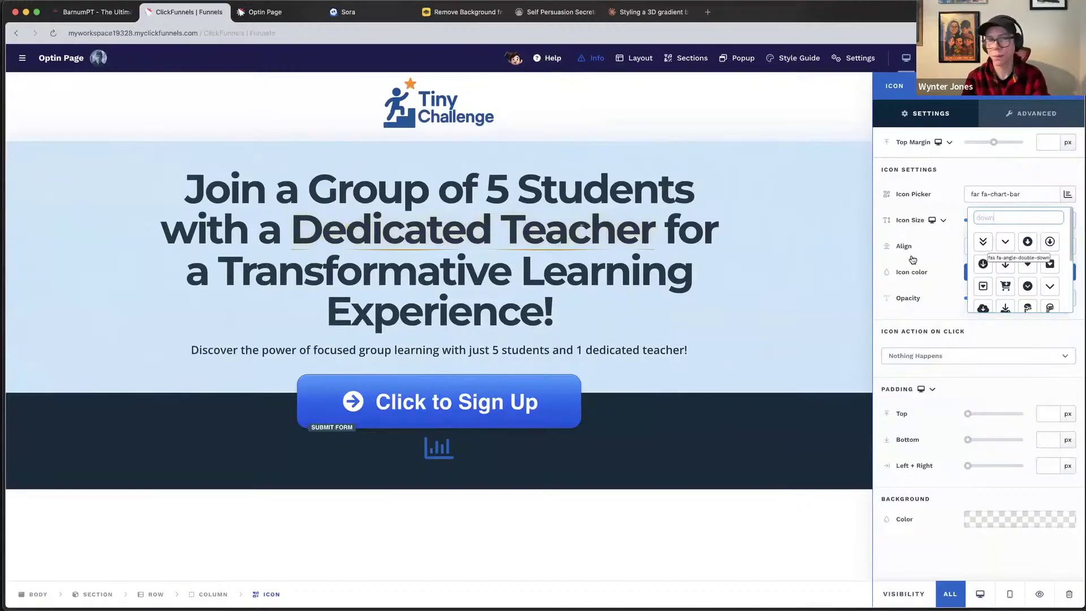
click(982, 241)
click(841, 291)
Recolor the double down arrow icon below the sign-up button to light orange, #ffc488.
click(544, 448)
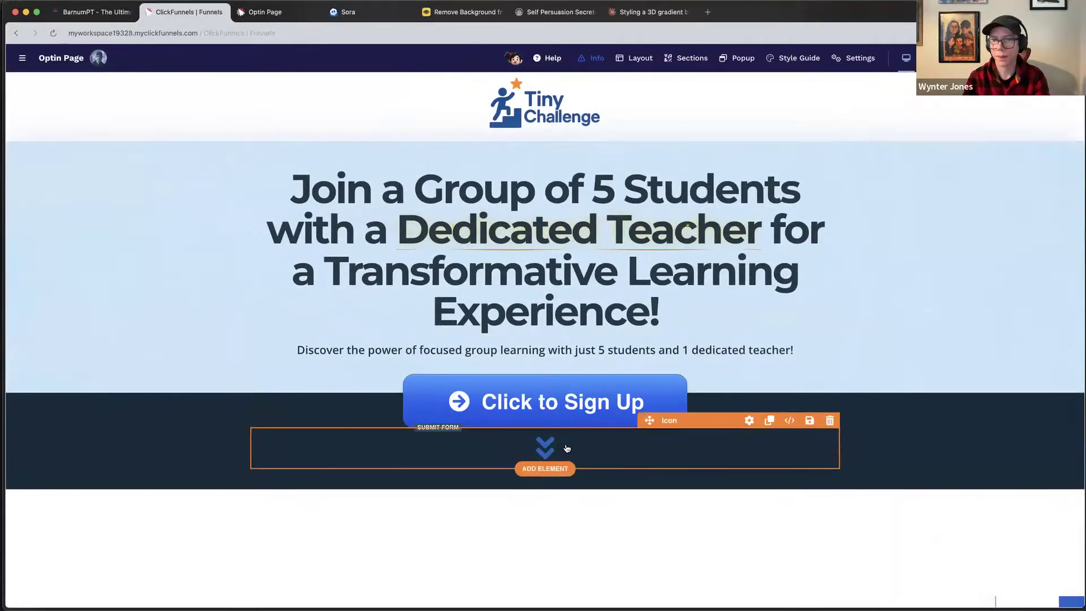
click(984, 272)
drag(890, 413, 840, 414)
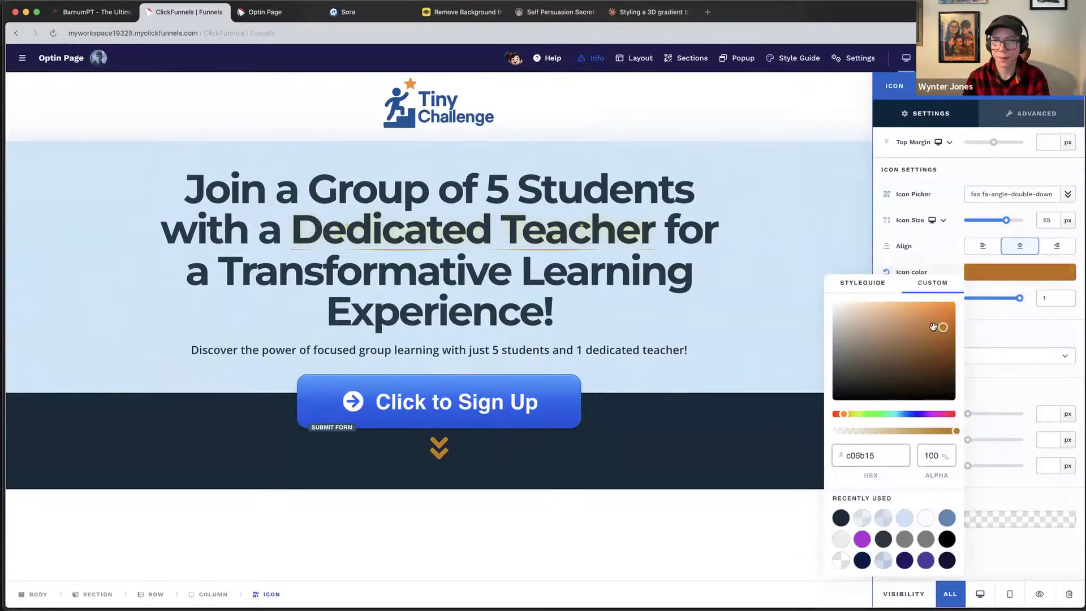
drag(933, 326, 853, 295)
click(891, 301)
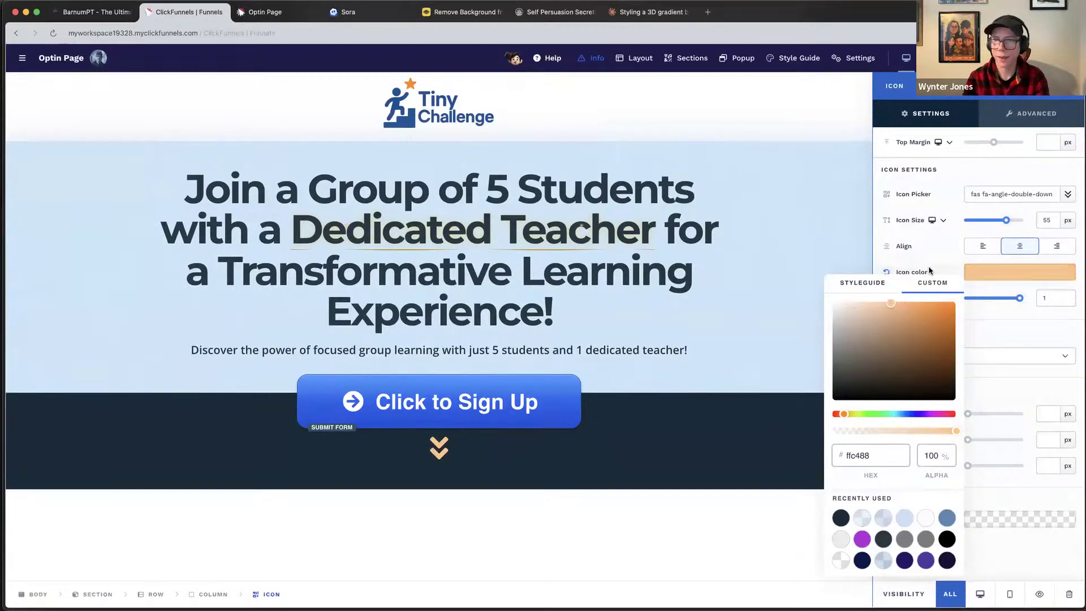
click(985, 185)
Set the down arrow icon's top margin to 40 px and its size to 72 px.
drag(993, 142, 1003, 145)
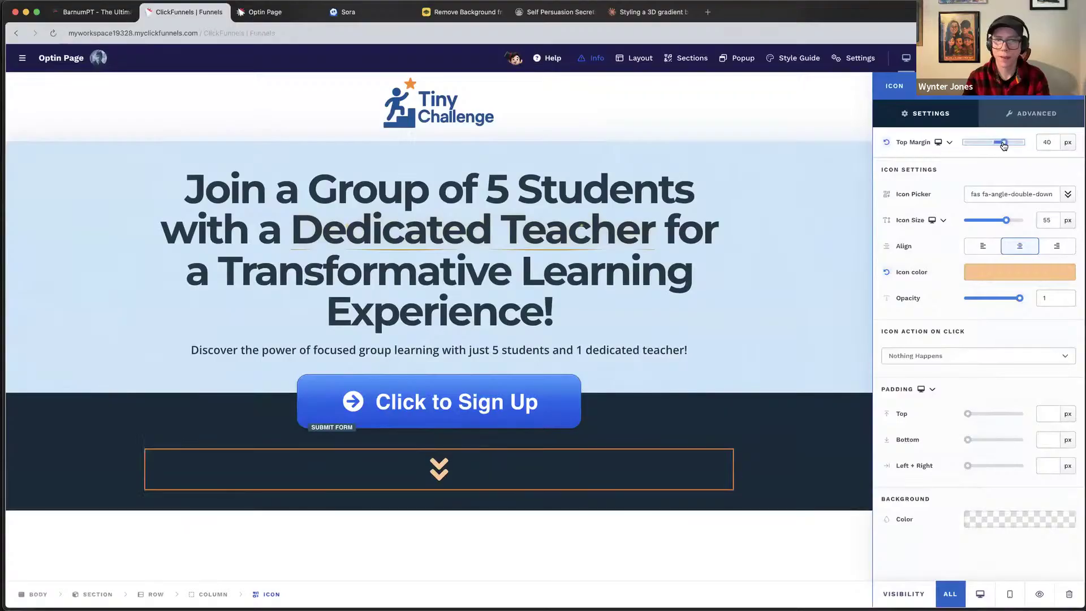
drag(1005, 220, 1020, 221)
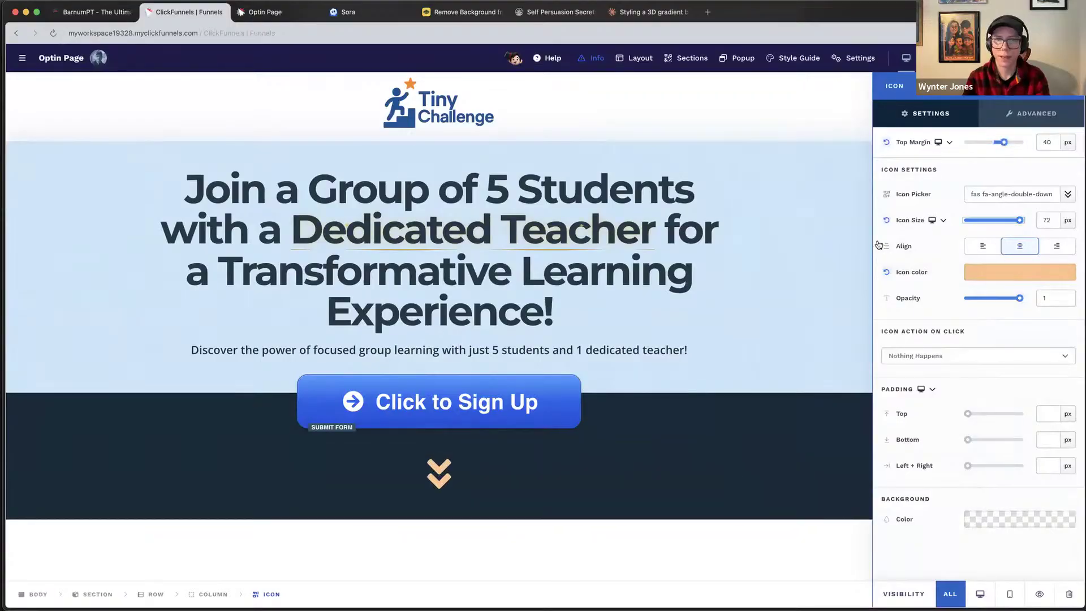
click(873, 244)
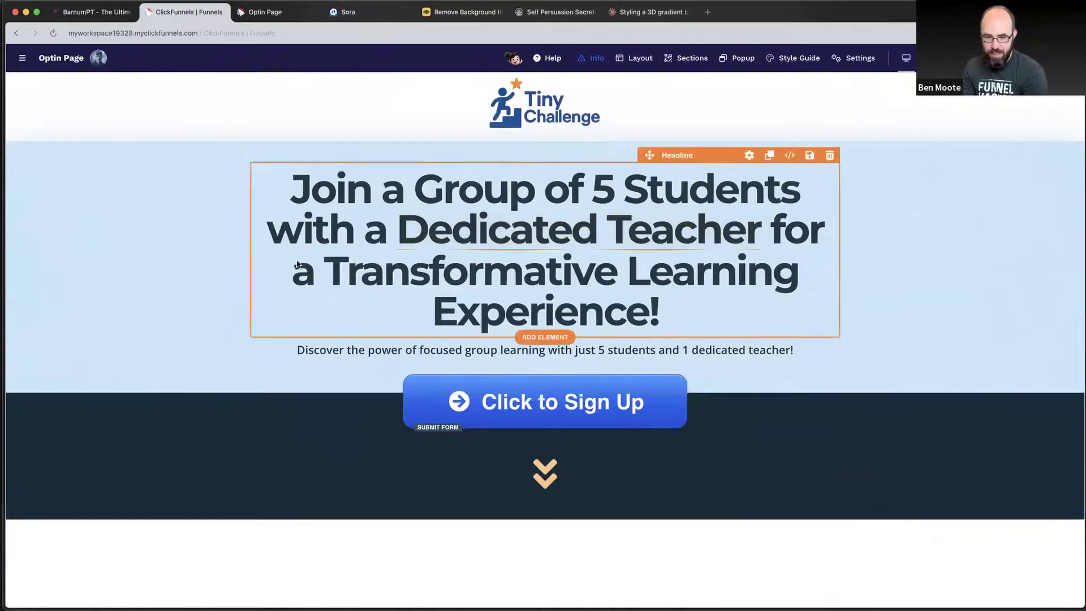
mouse_move(697, 4)
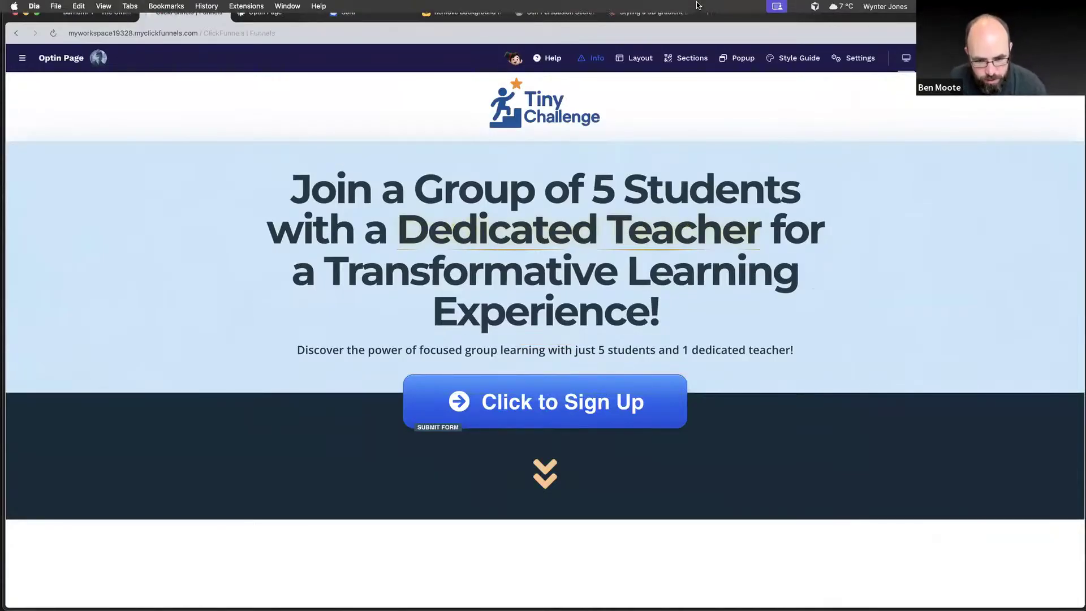
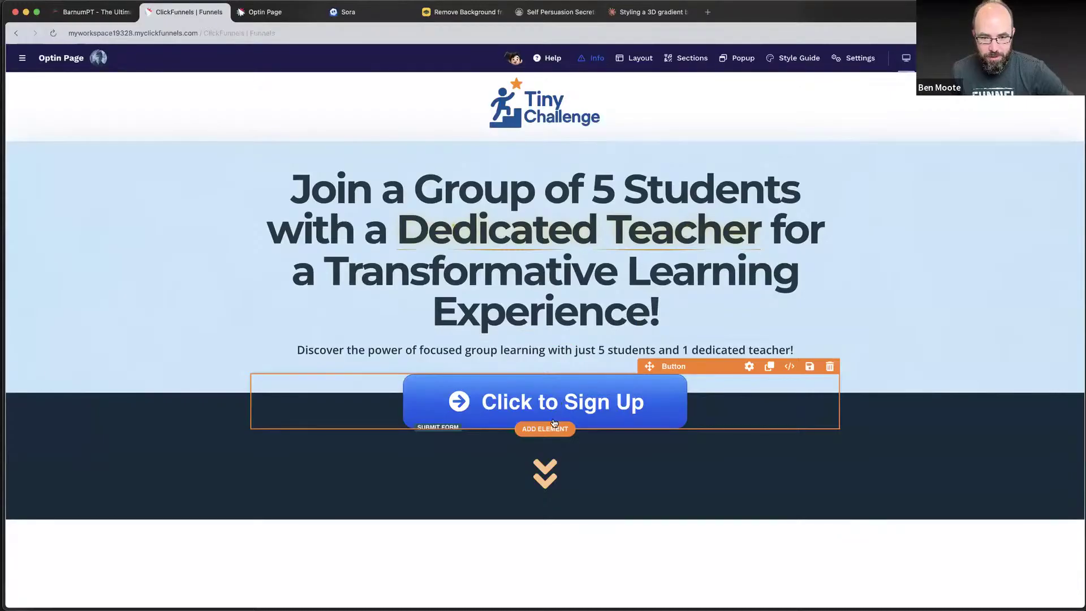
Add a new form button element between the large sign-up button and the down arrow icon.
click(553, 429)
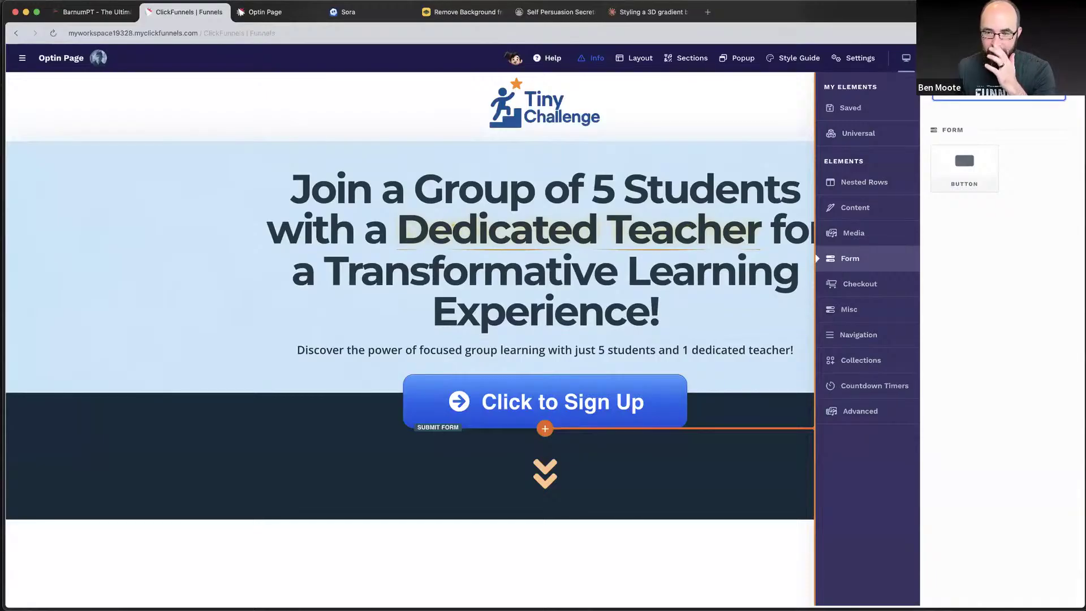
click(972, 159)
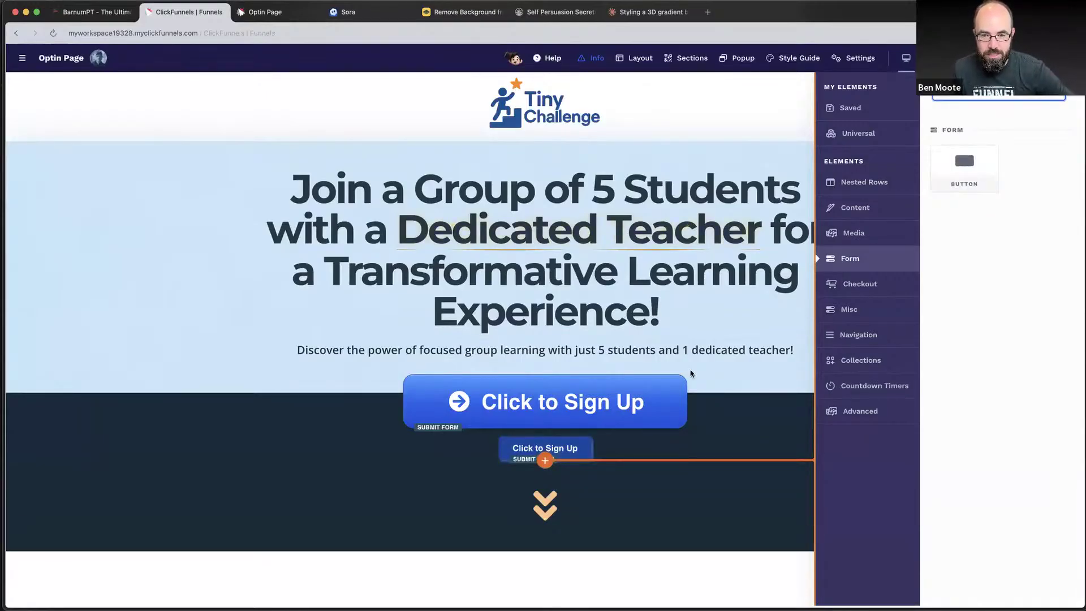
click(639, 440)
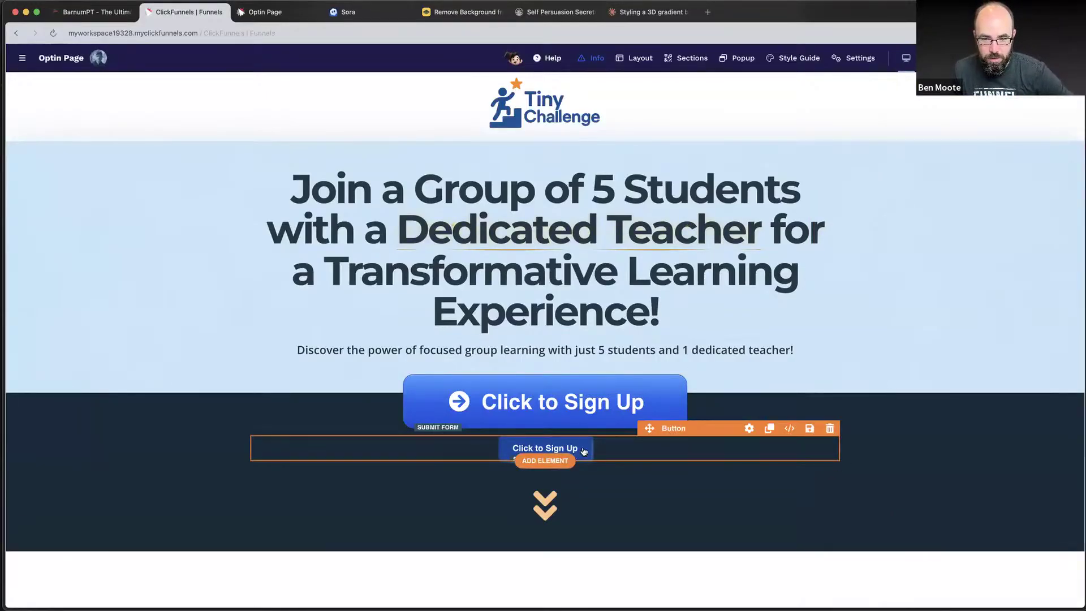
Set the new, smaller button's side padding to 40 px and its vertical padding to 15 px.
click(584, 450)
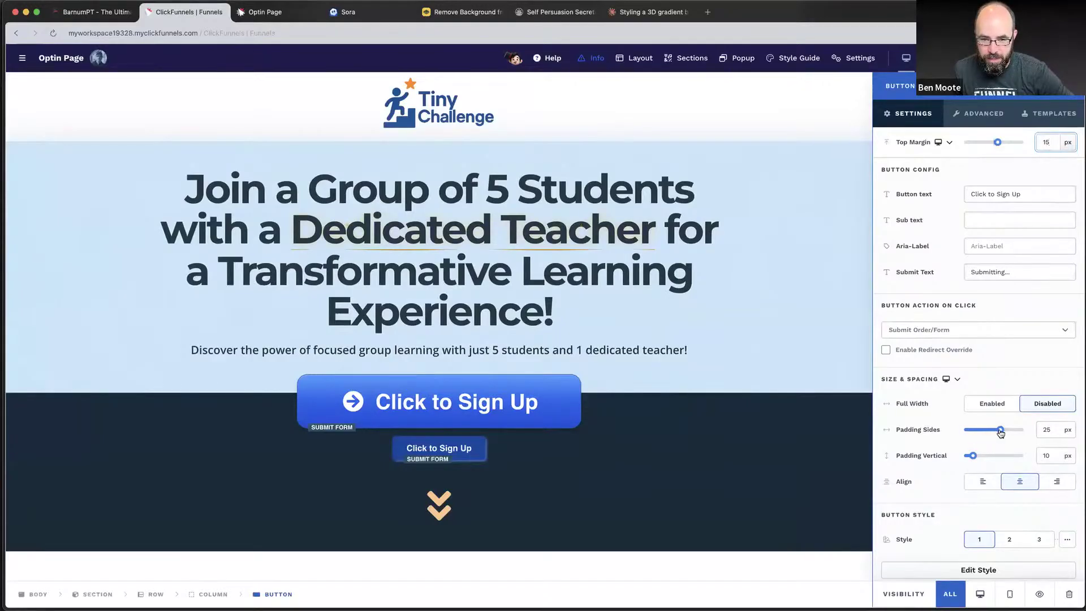
drag(1000, 432, 1032, 434)
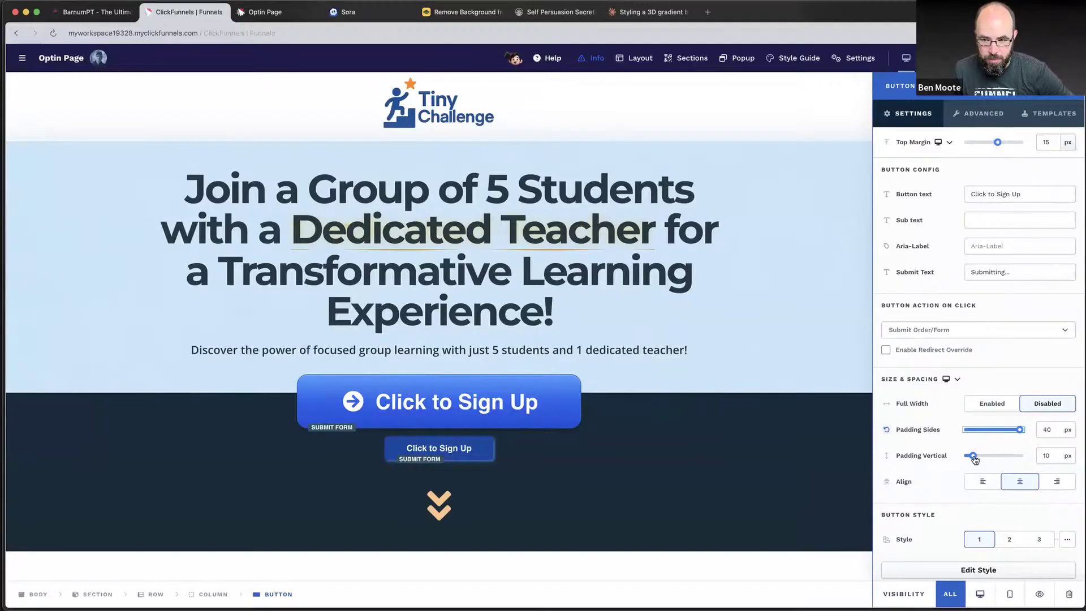
drag(972, 459, 984, 457)
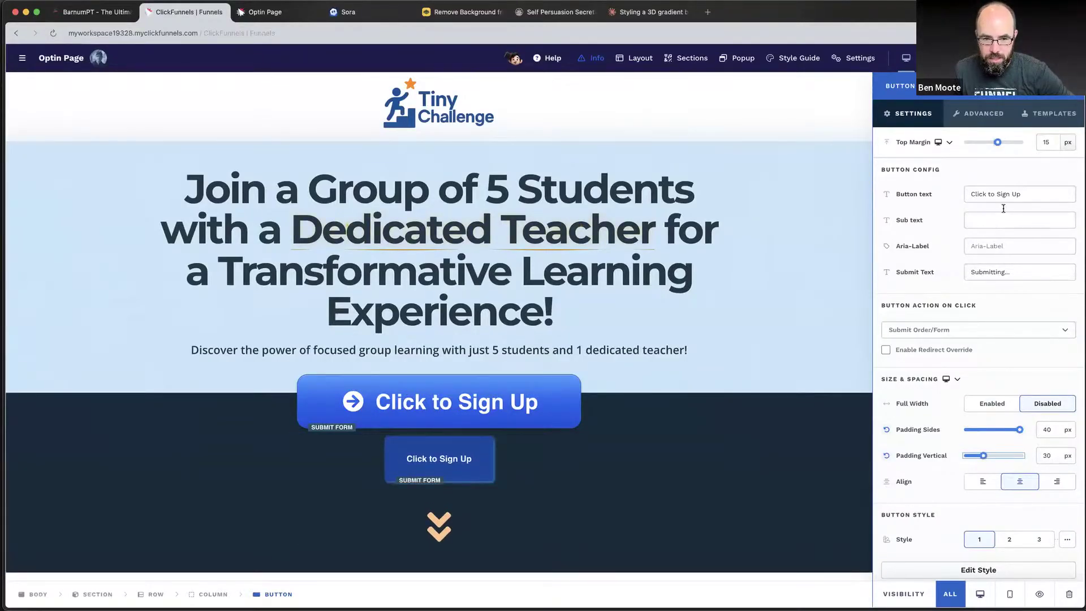
click(1038, 457)
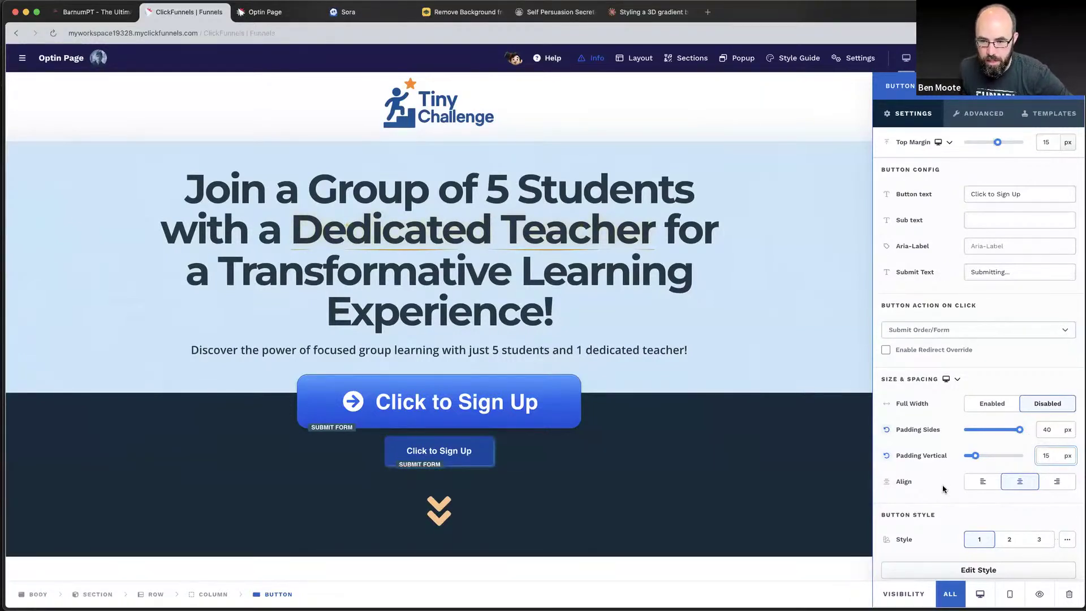
Override the new button's style and change its default background from solid to a custom gradient.
scroll(942, 486, down, 3)
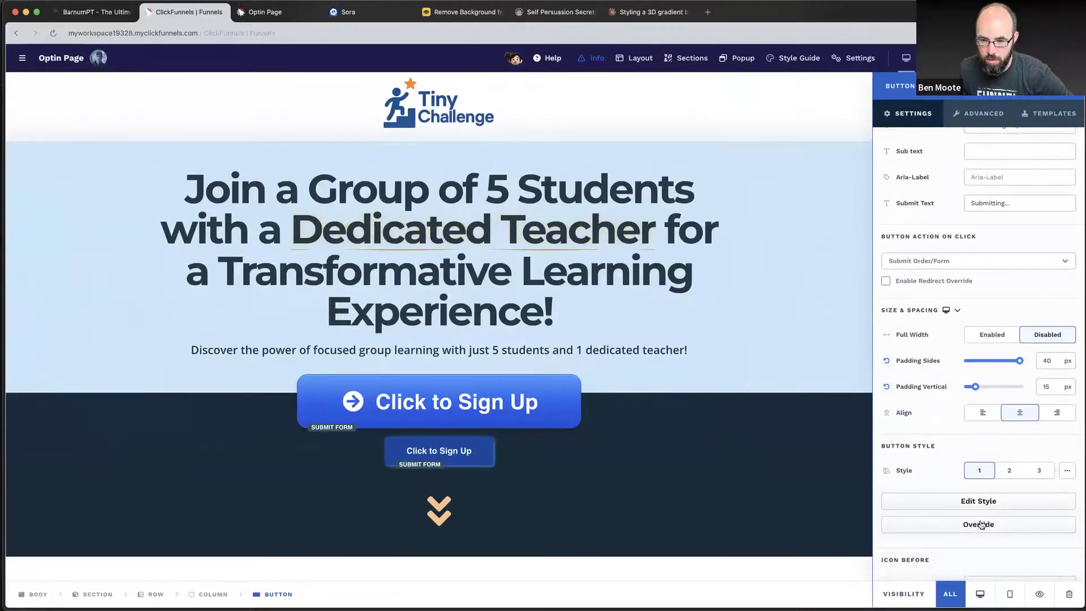
click(981, 524)
scroll(992, 512, down, 5)
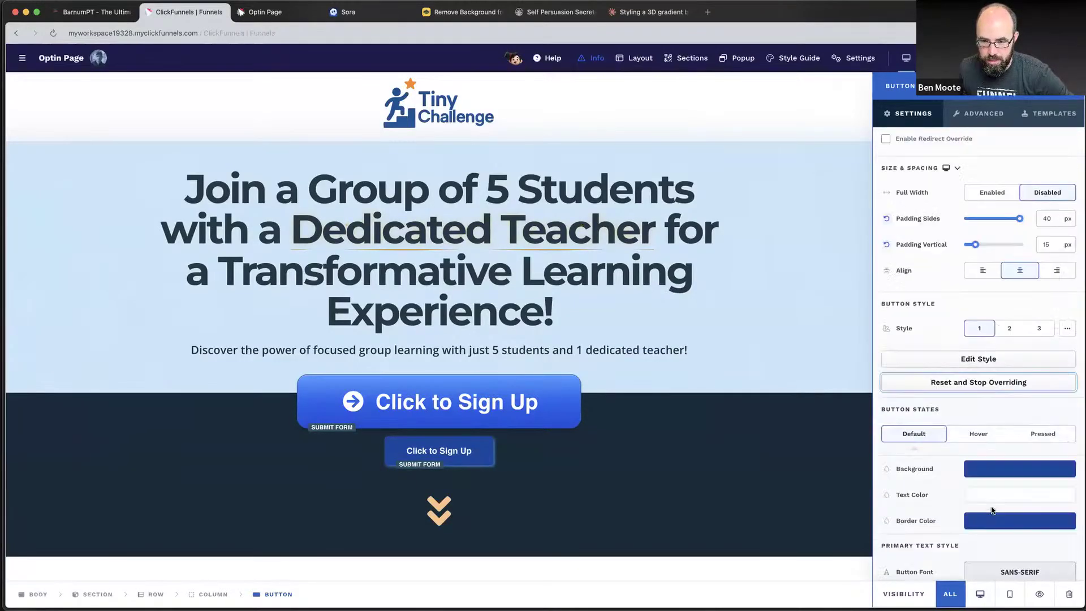
click(1003, 467)
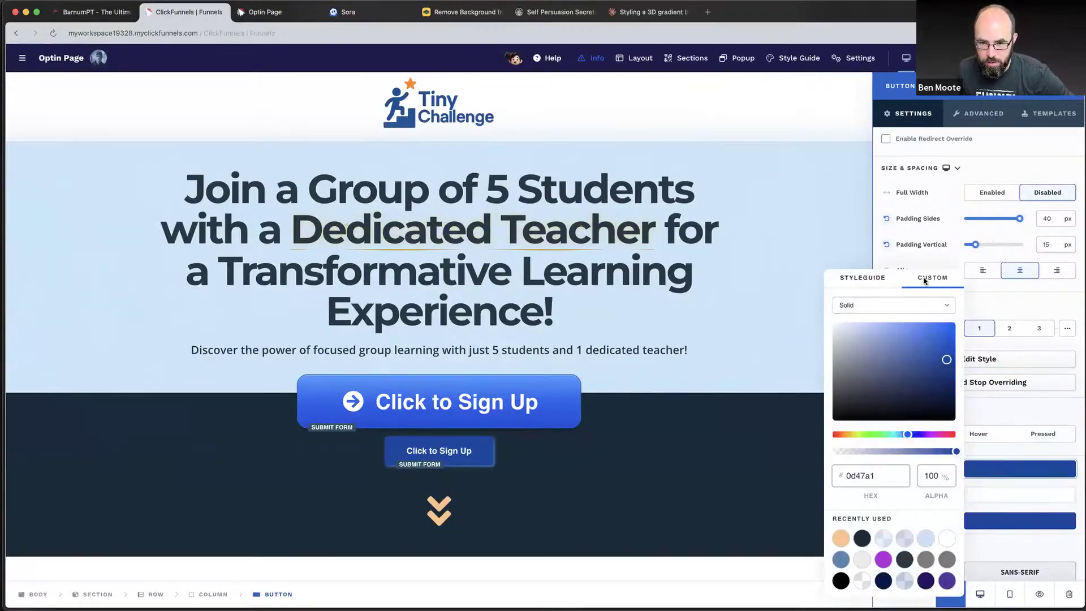
click(915, 311)
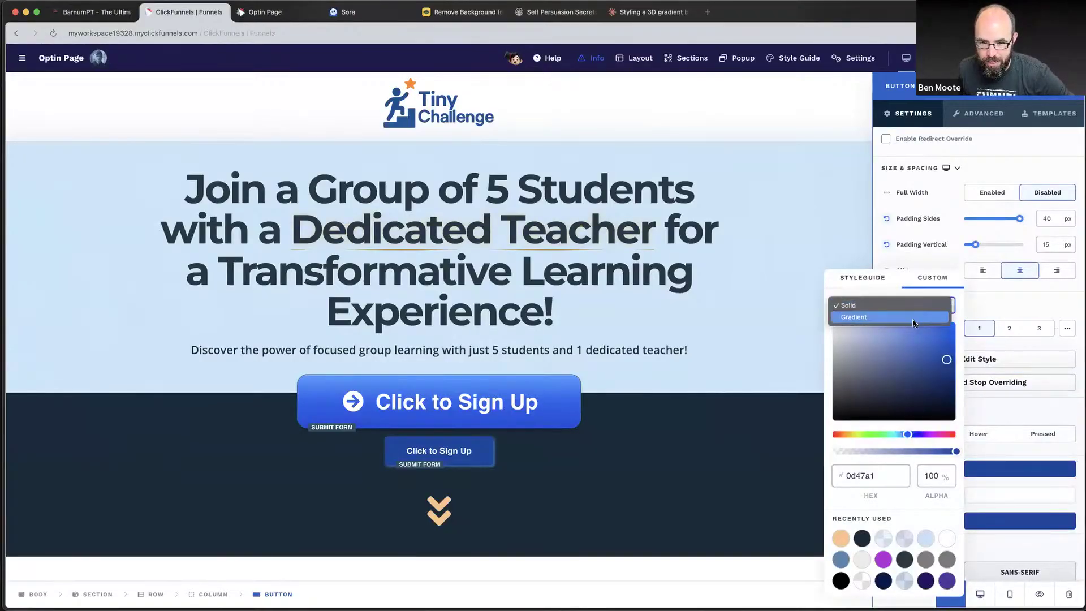
click(912, 318)
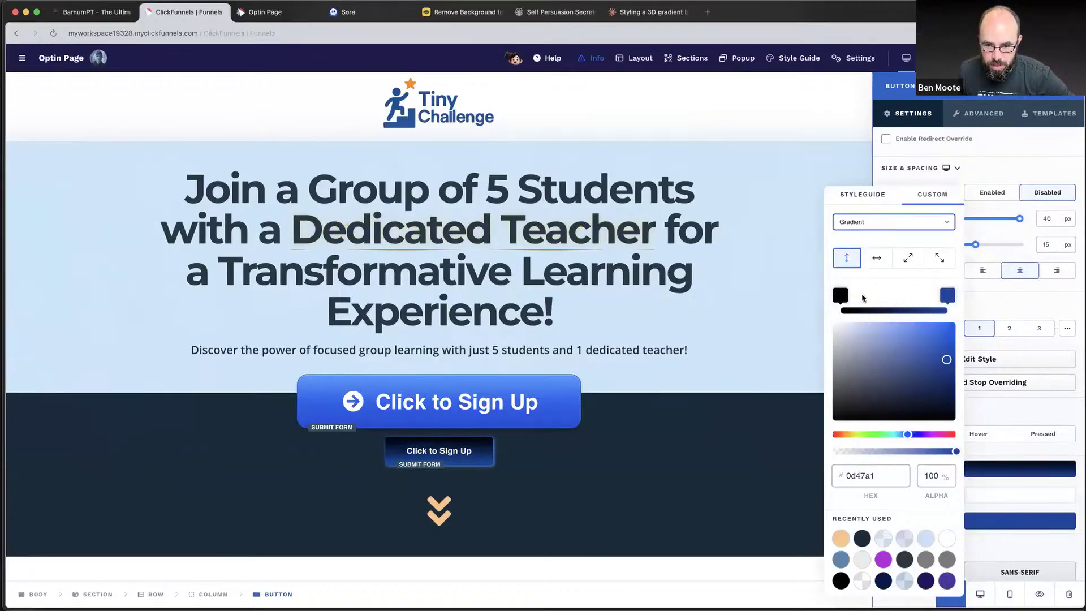
Change the black stop of the button's background gradient to light blue, #39a5fa.
click(839, 292)
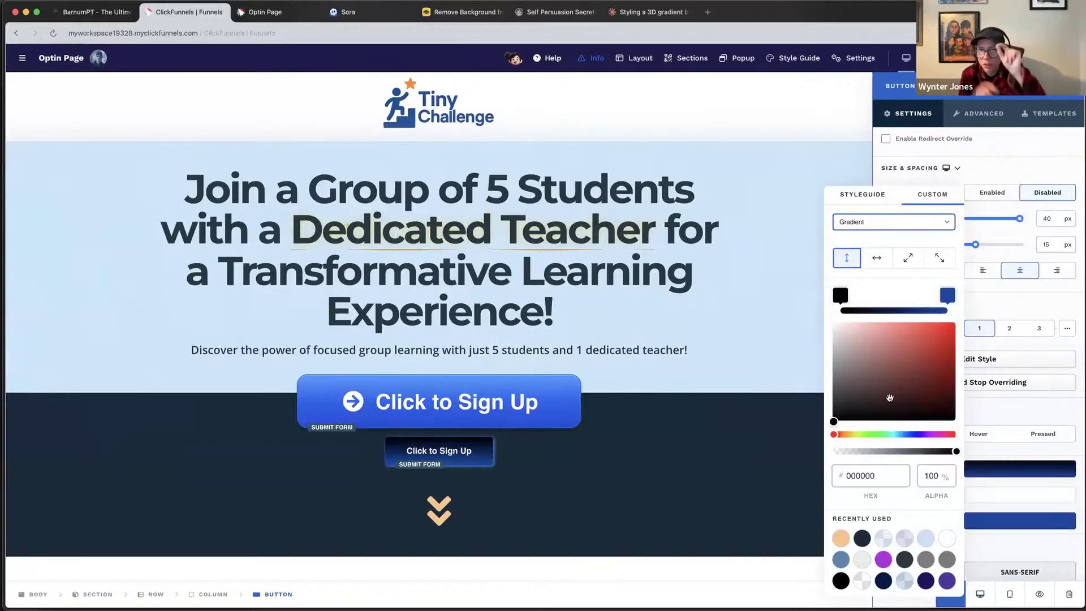
drag(866, 340, 855, 328)
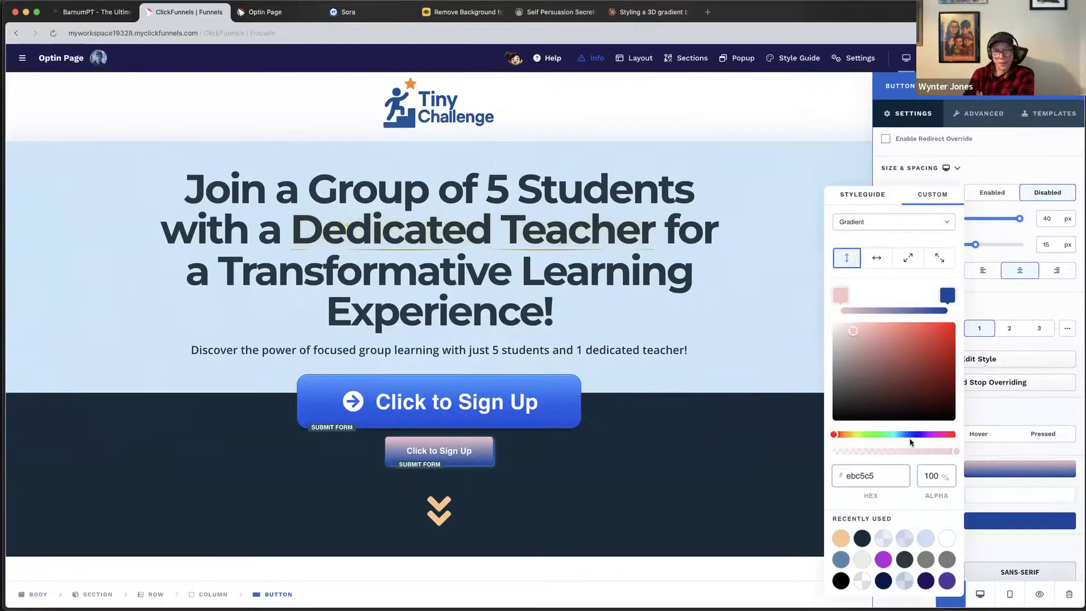
drag(893, 434, 904, 434)
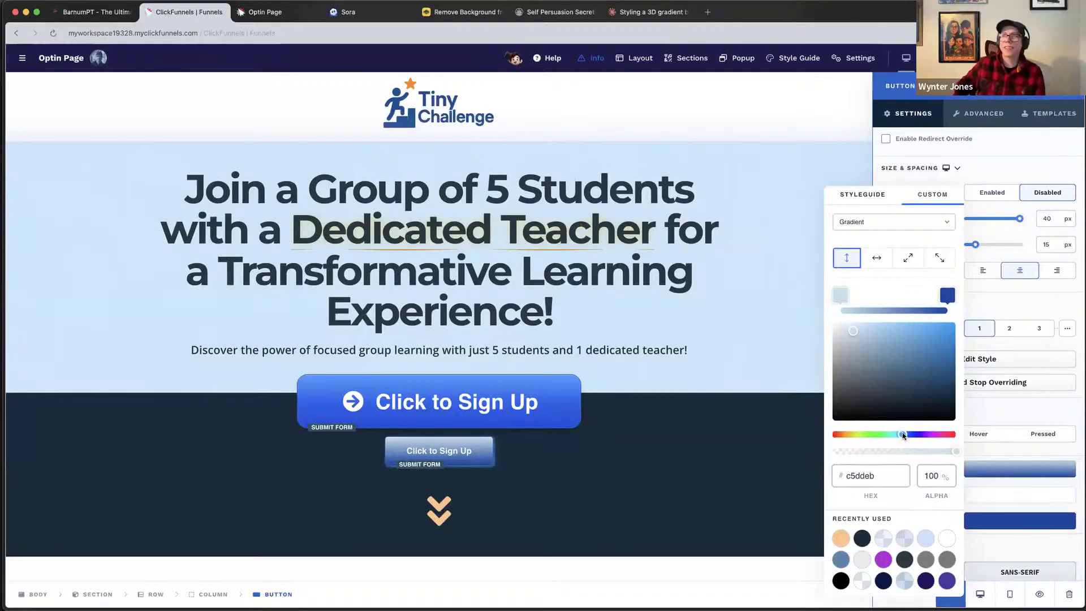
drag(893, 327, 892, 323)
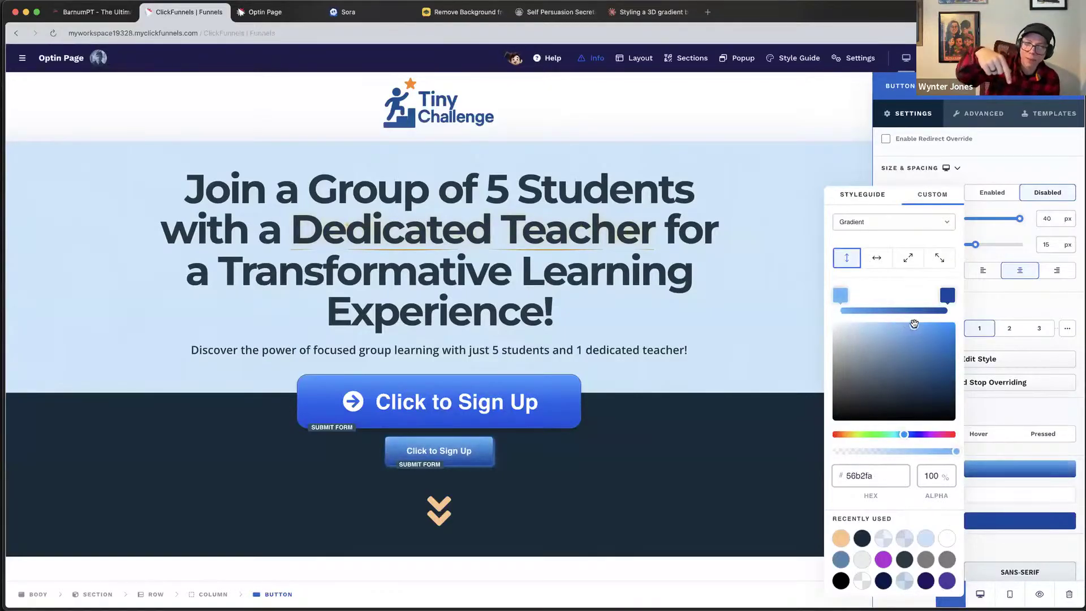
drag(921, 323, 921, 325)
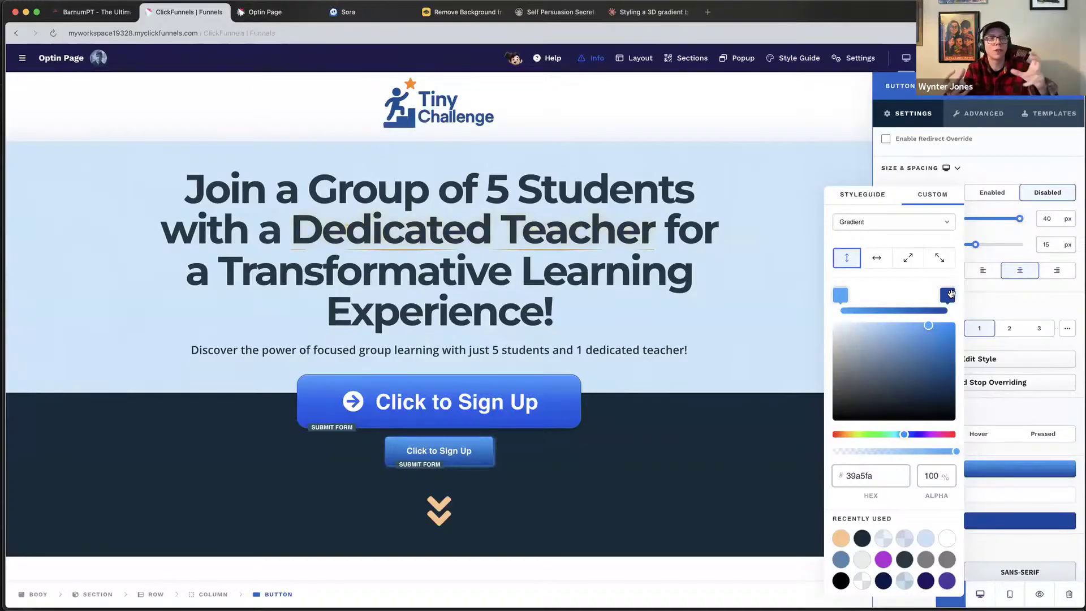
click(986, 299)
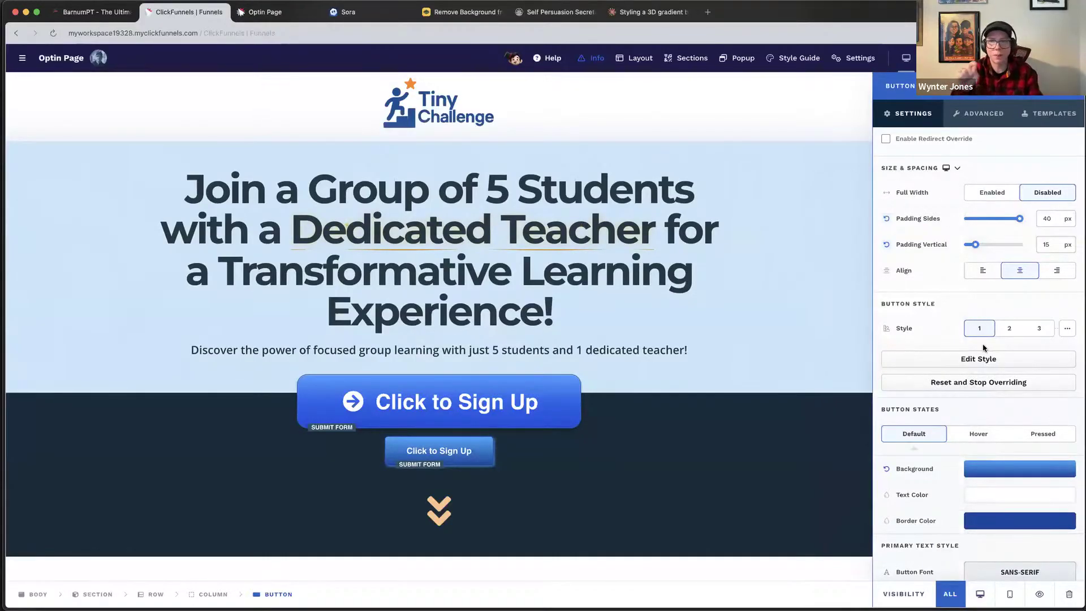
Set the new button's primary text font size to 56 px.
scroll(984, 349, down, 1)
scroll(1003, 443, down, 6)
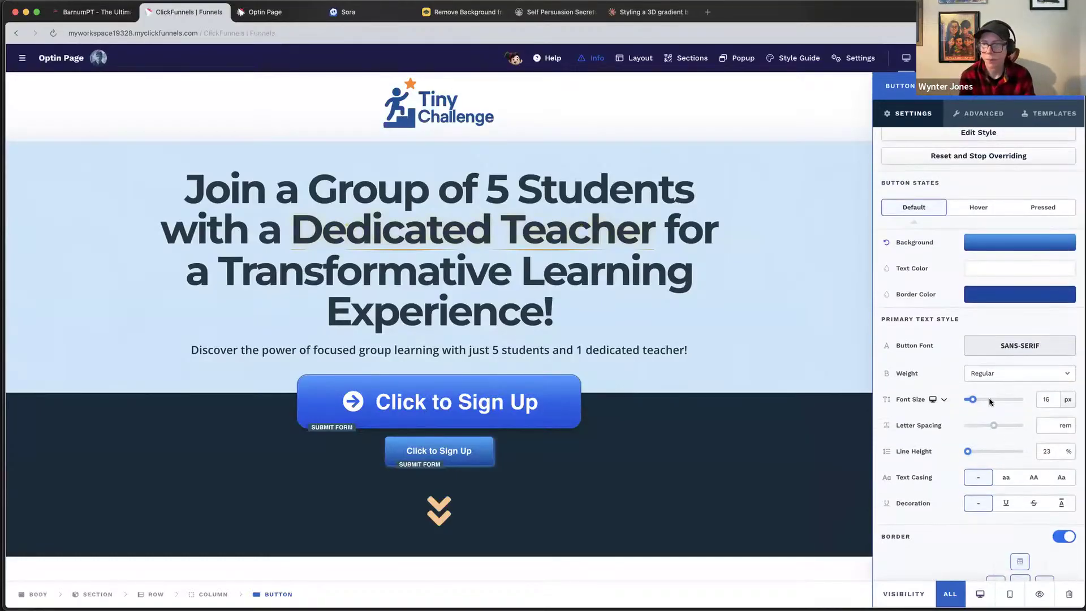
drag(972, 403, 1008, 399)
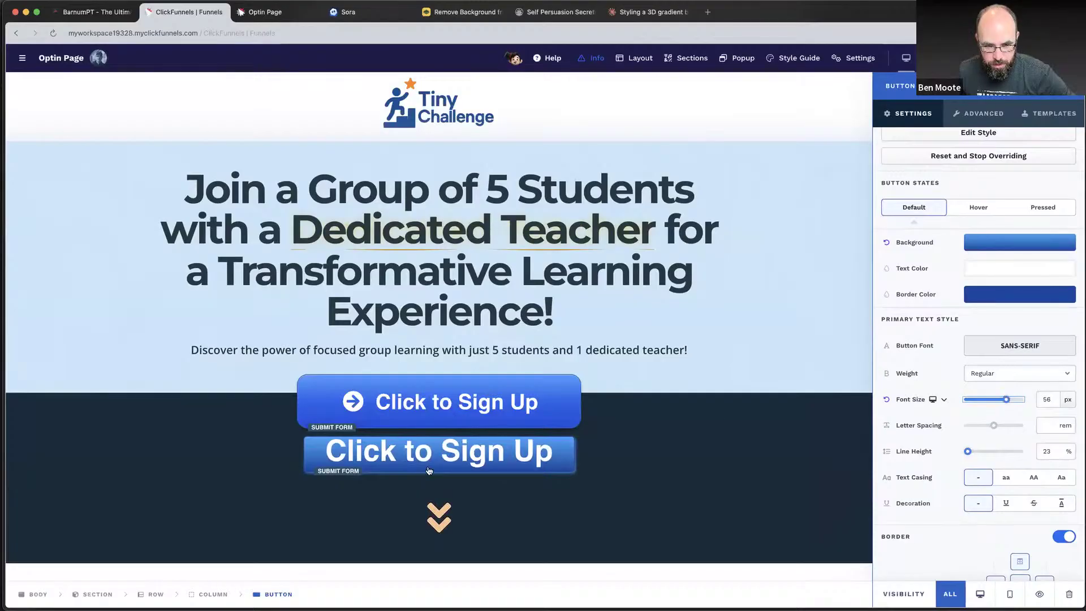
Turn off the new button's border.
scroll(951, 452, down, 3)
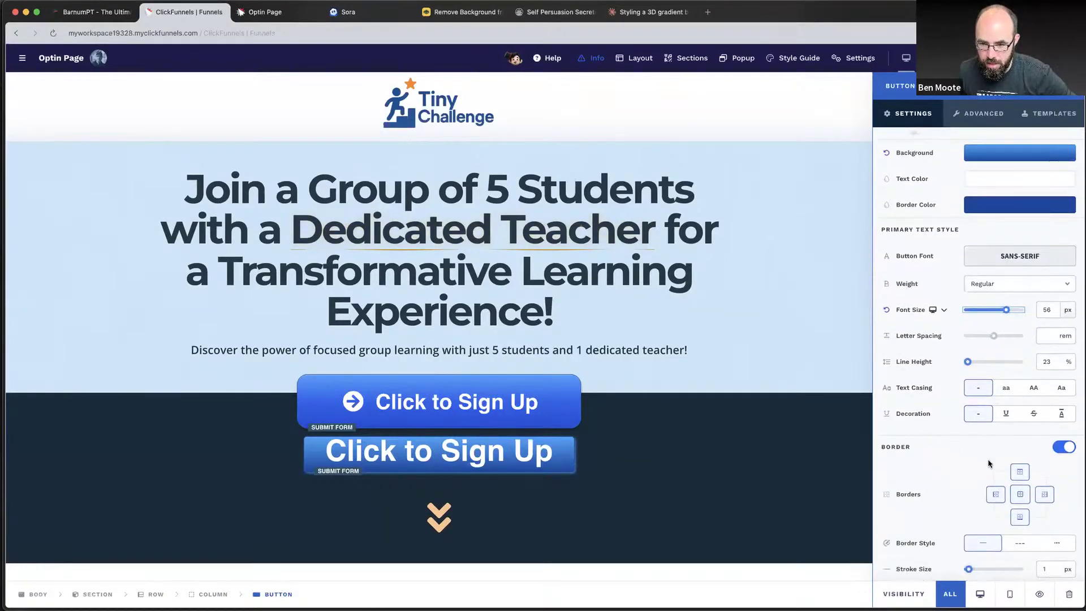
scroll(1035, 447, down, 1)
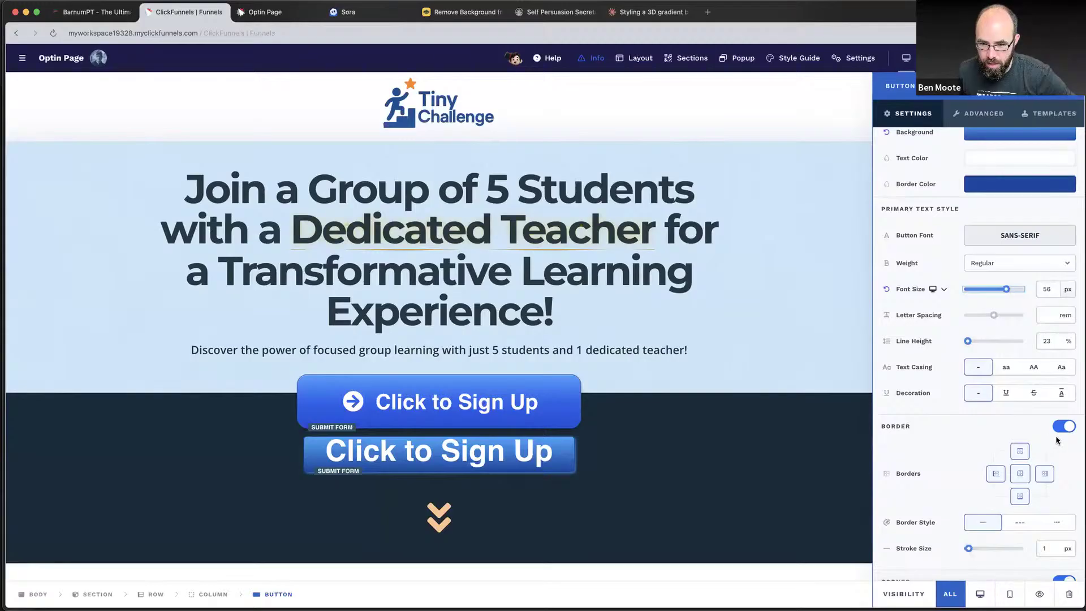
click(1060, 427)
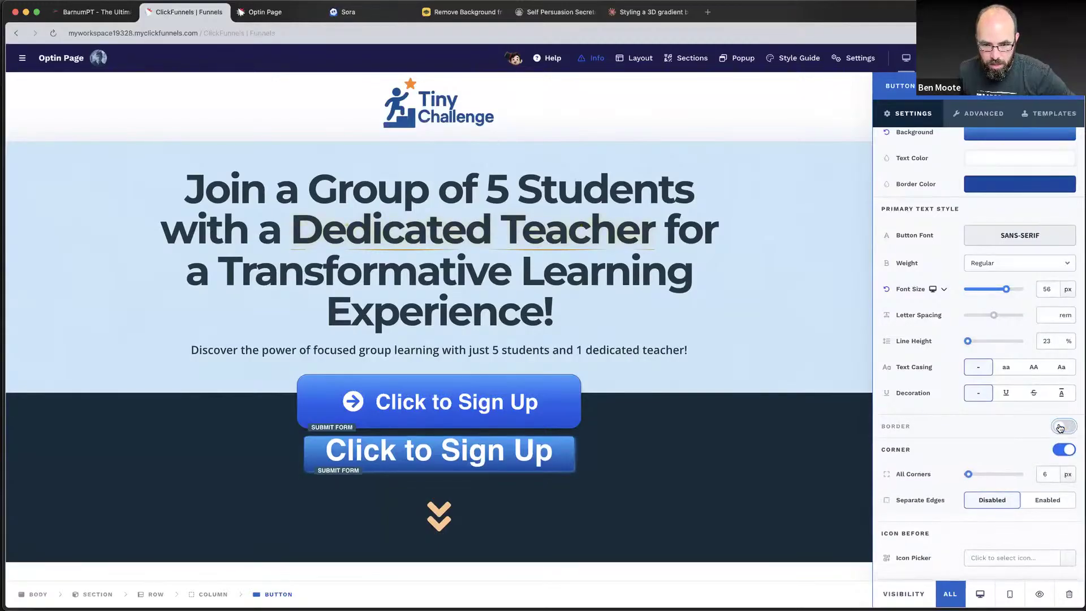
Set the radius of all corners of the new button to 10 px.
scroll(981, 473, down, 1)
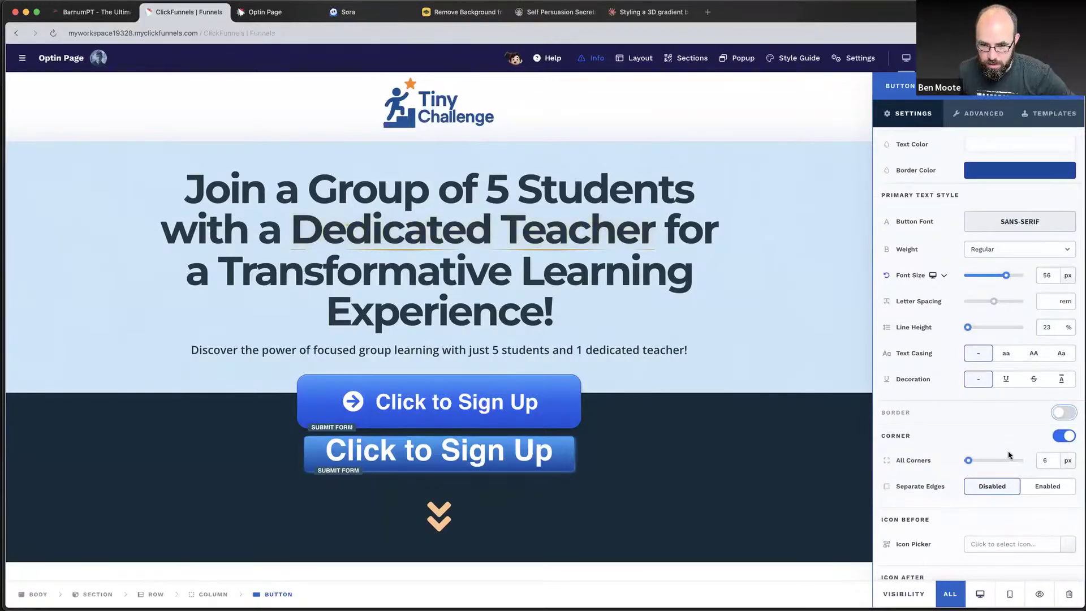
drag(969, 456, 970, 457)
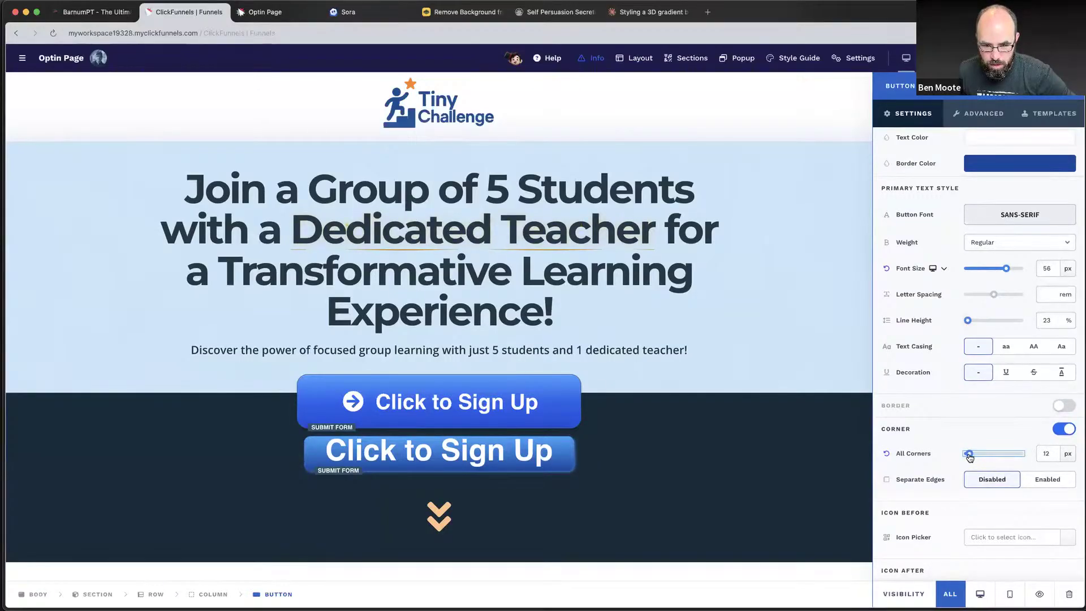
click(1044, 454)
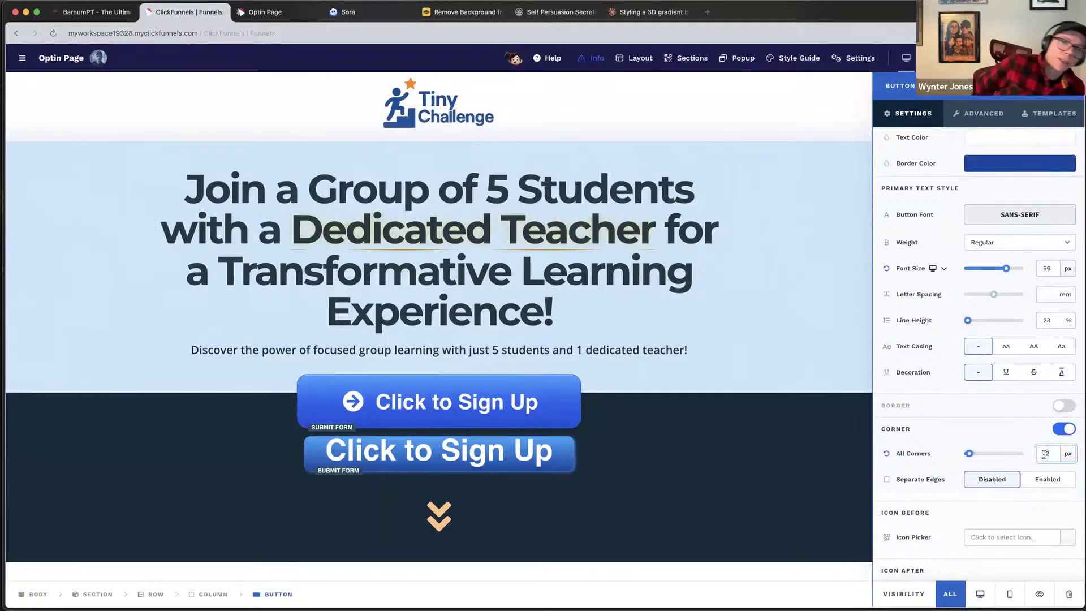
key(BackSpace)
text(0)
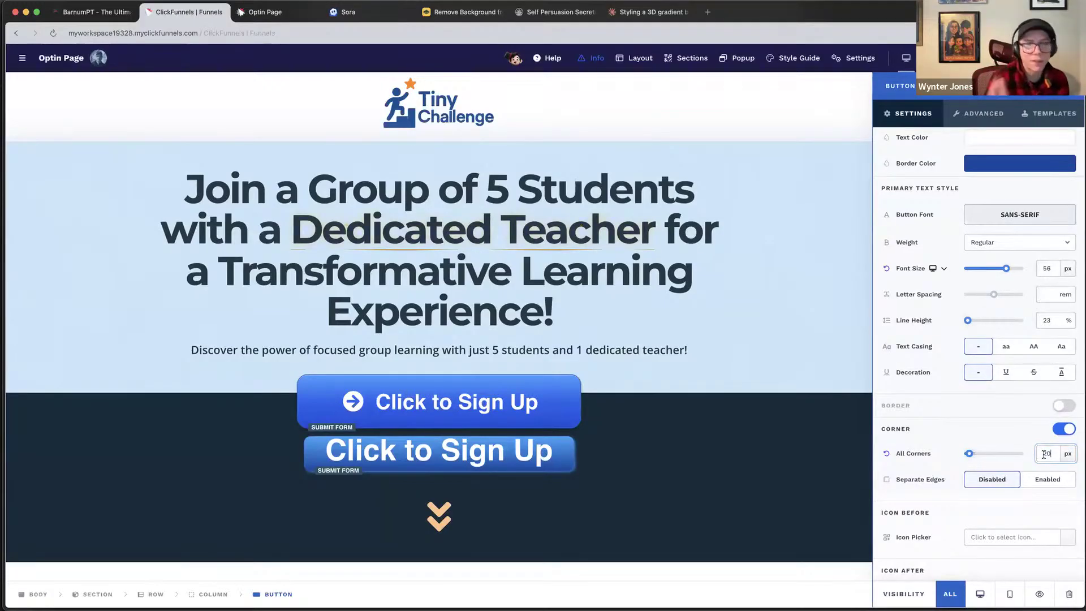
Set the radius of all corners of the new button to 20 px.
key(Left)
key(BackSpace)
text(2)
click(1011, 437)
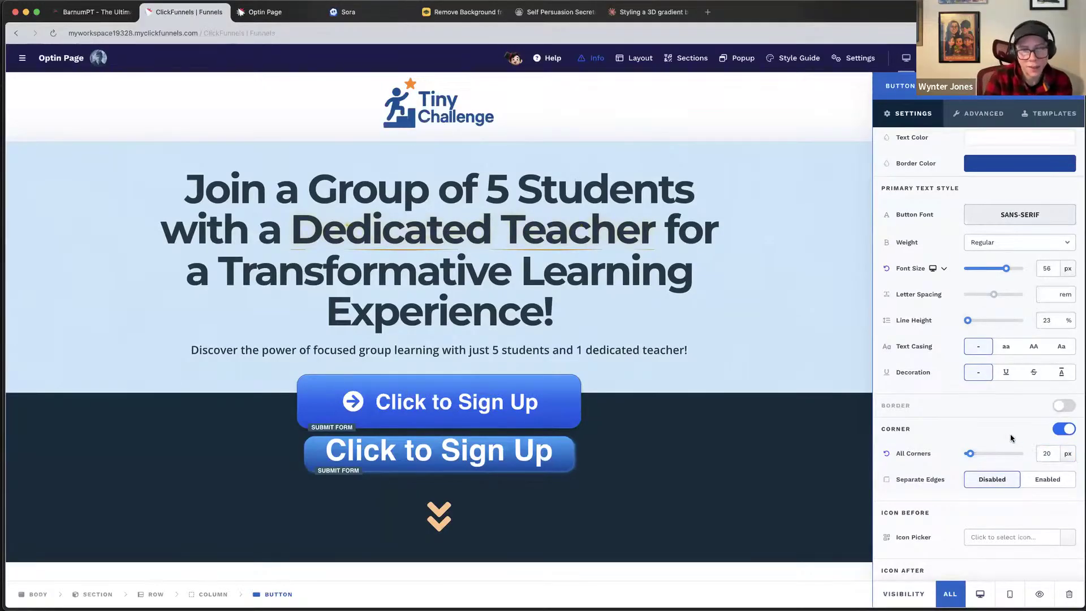
Search the icon library for "right" and put the solid circled right arrow before the new button's text.
scroll(1011, 438, down, 2)
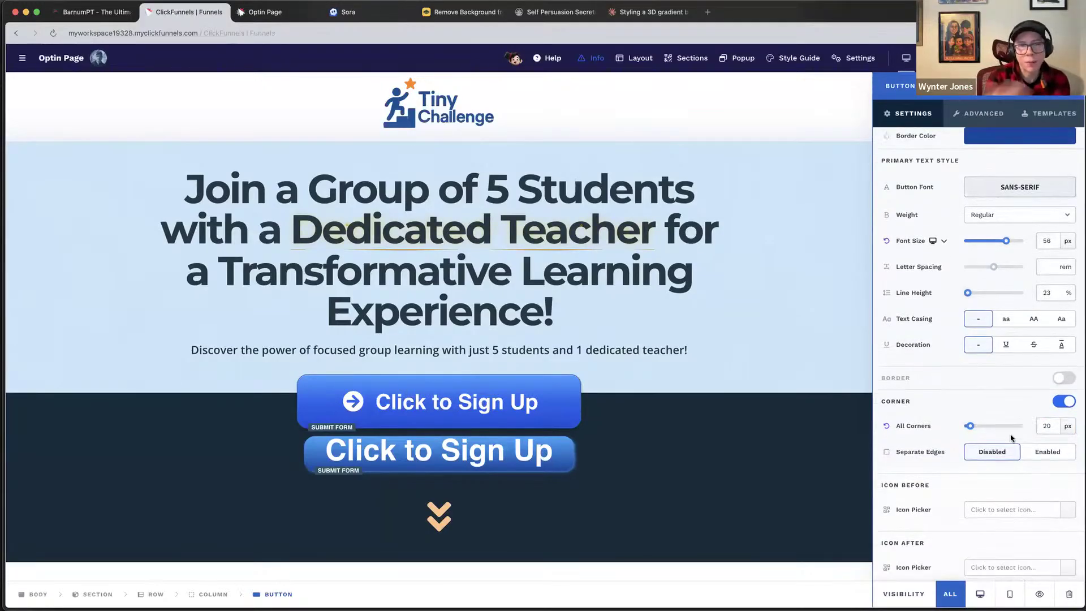
click(1004, 504)
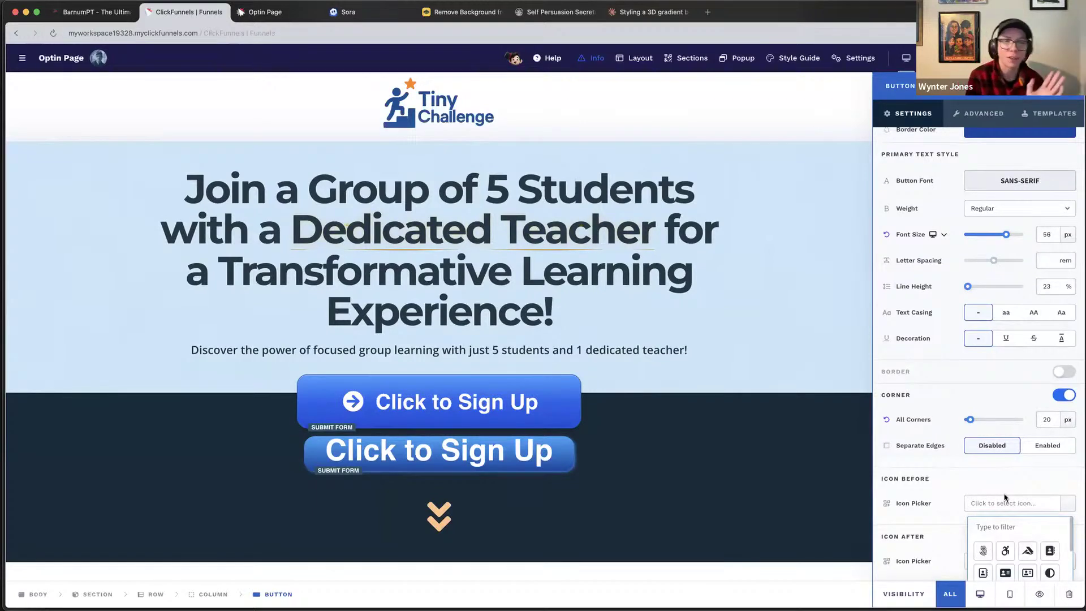
click(1035, 529)
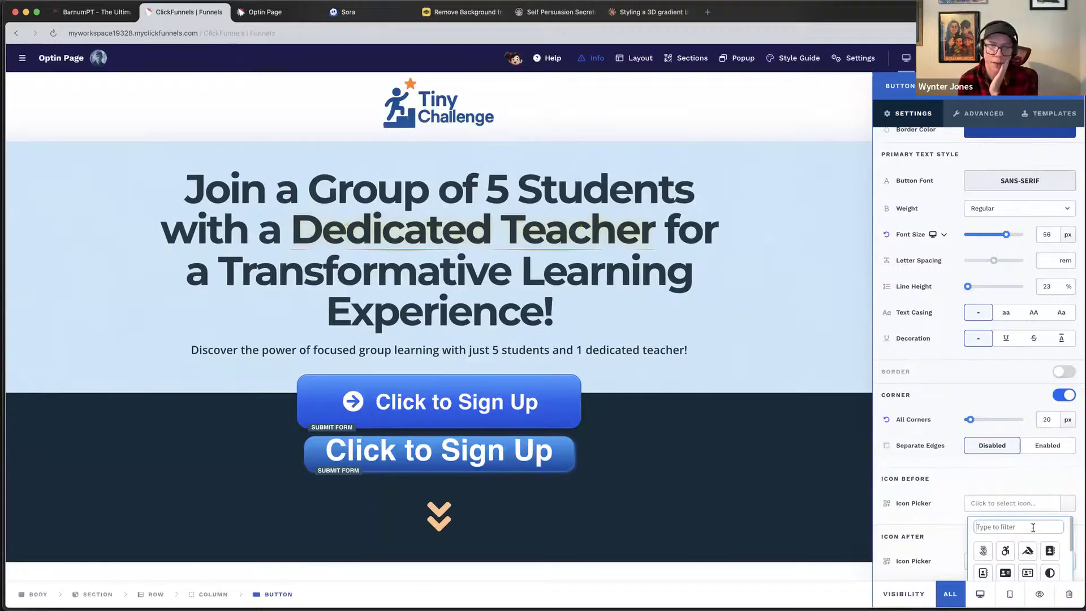
text(l)
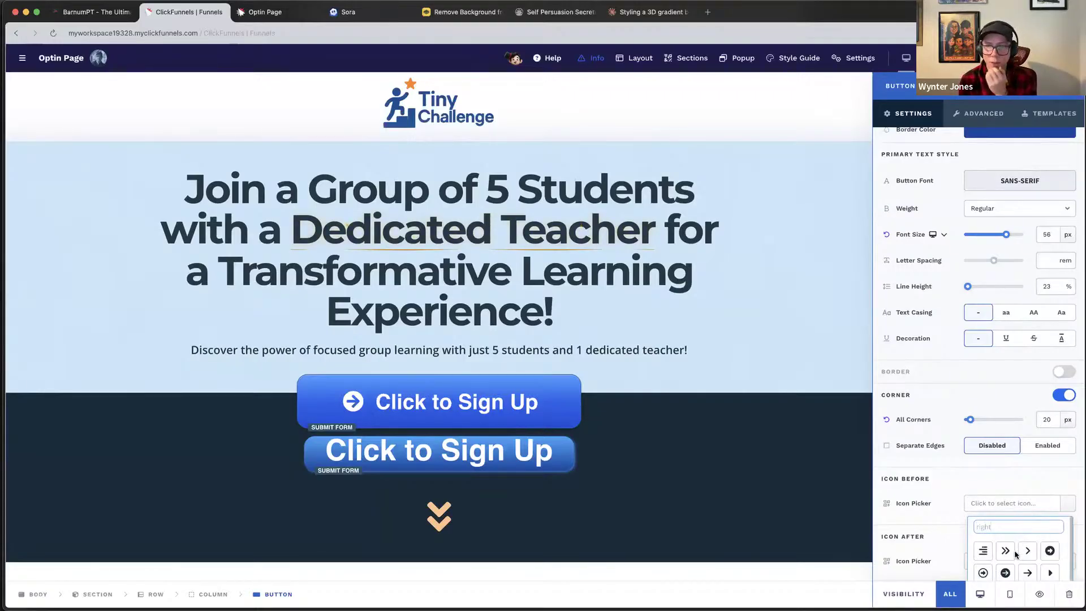
click(1004, 573)
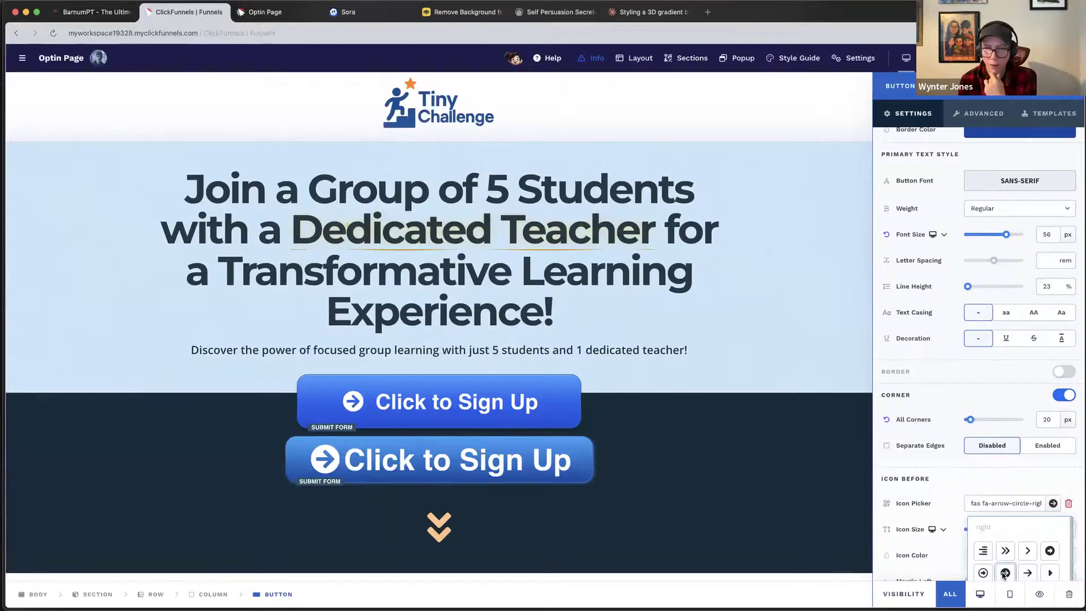
click(985, 487)
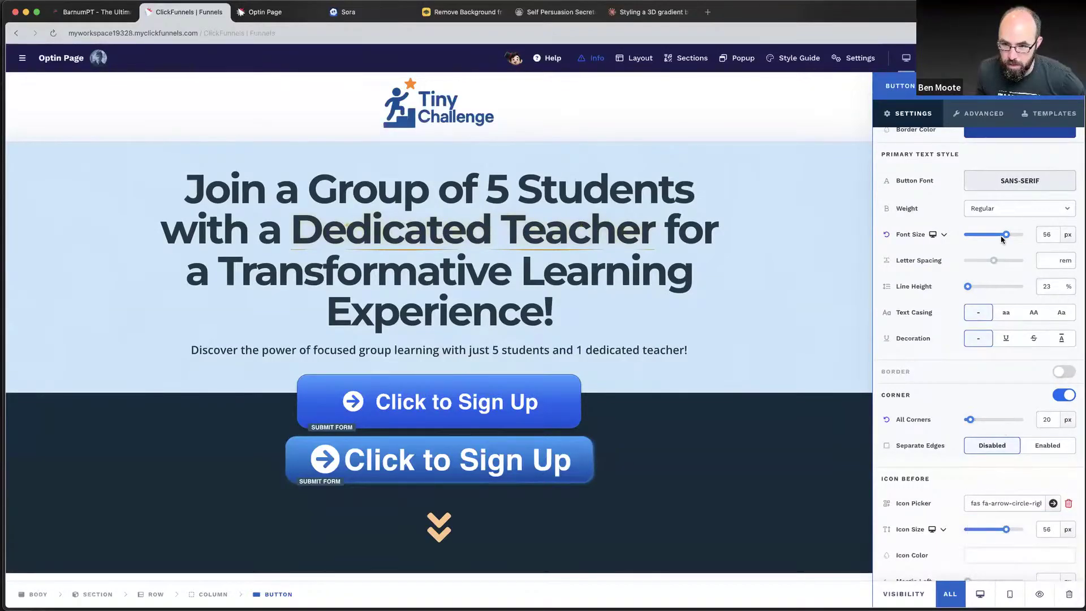
Reduce the new button's font size to 36 px and give its icon a right margin of 23 px.
drag(1005, 239, 990, 238)
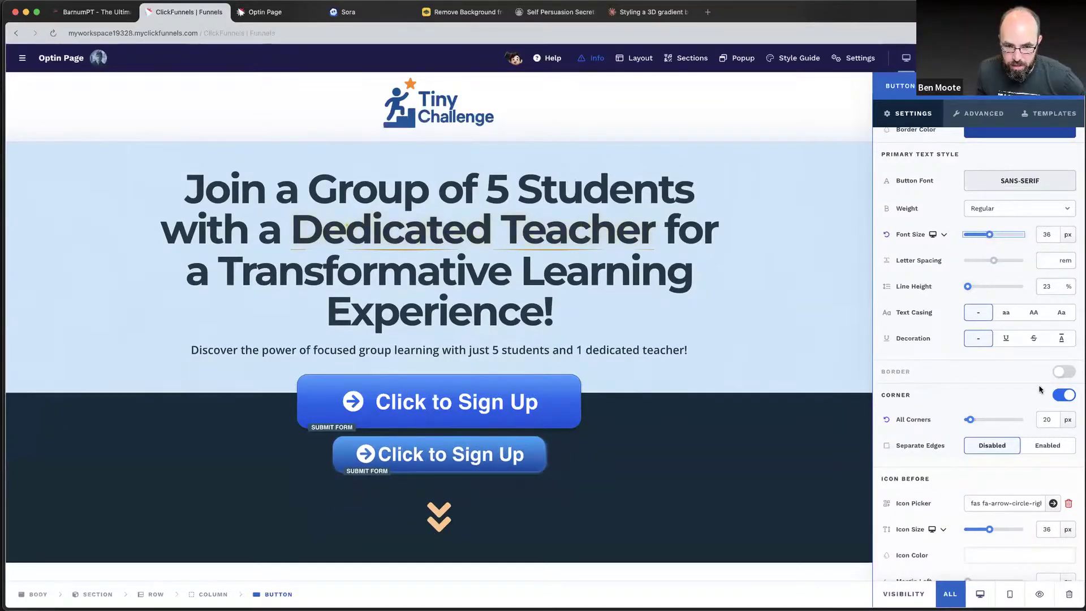
scroll(989, 455, down, 3)
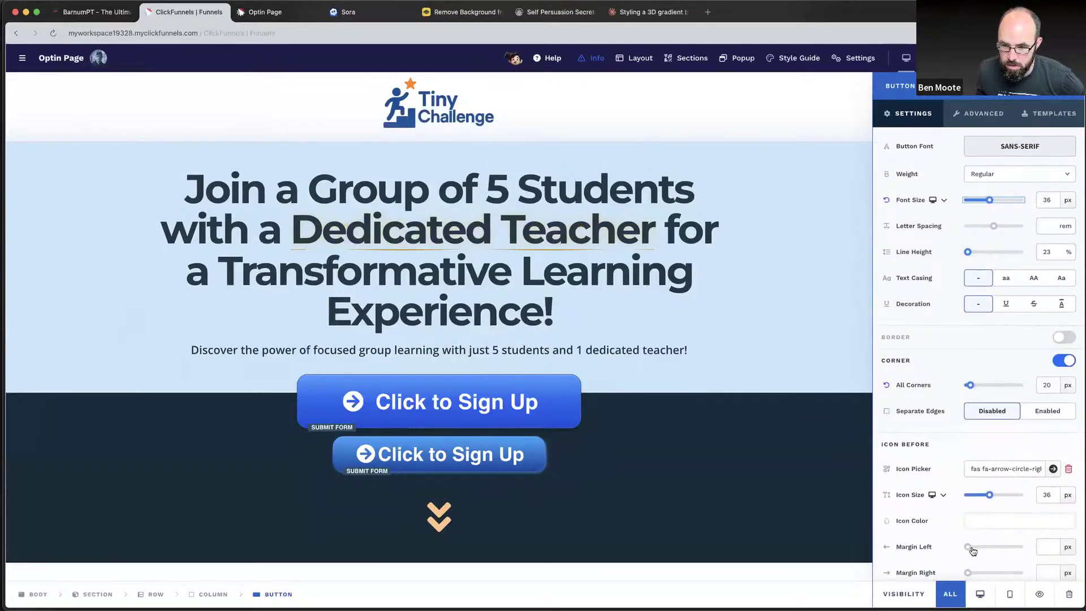
drag(967, 572, 980, 575)
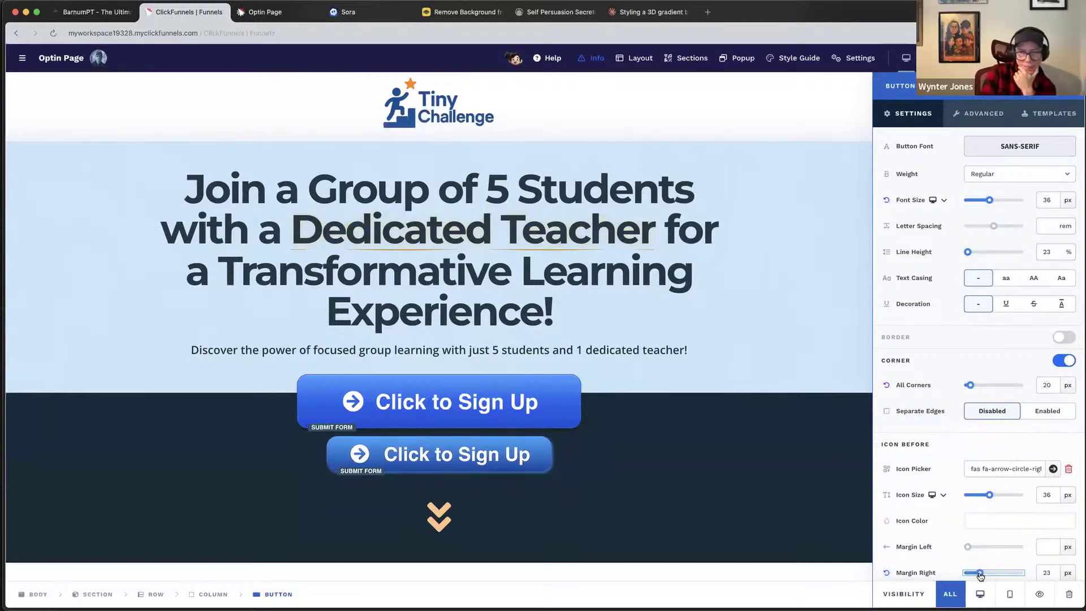
Set the new button's vertical padding to 25 px and its side padding to 80 px.
scroll(1035, 402, up, 3)
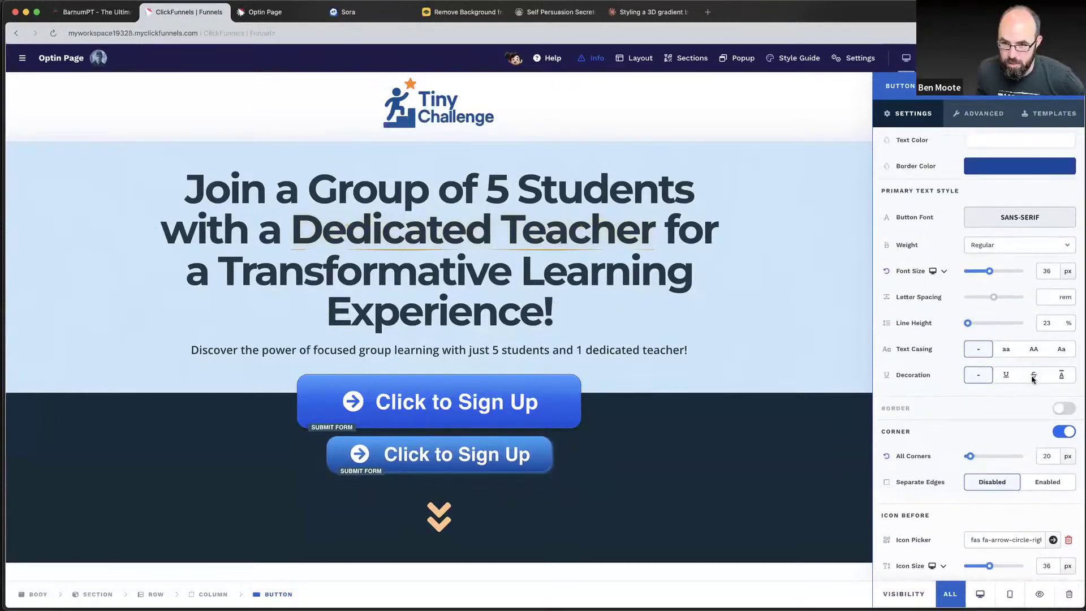
scroll(1032, 377, up, 5)
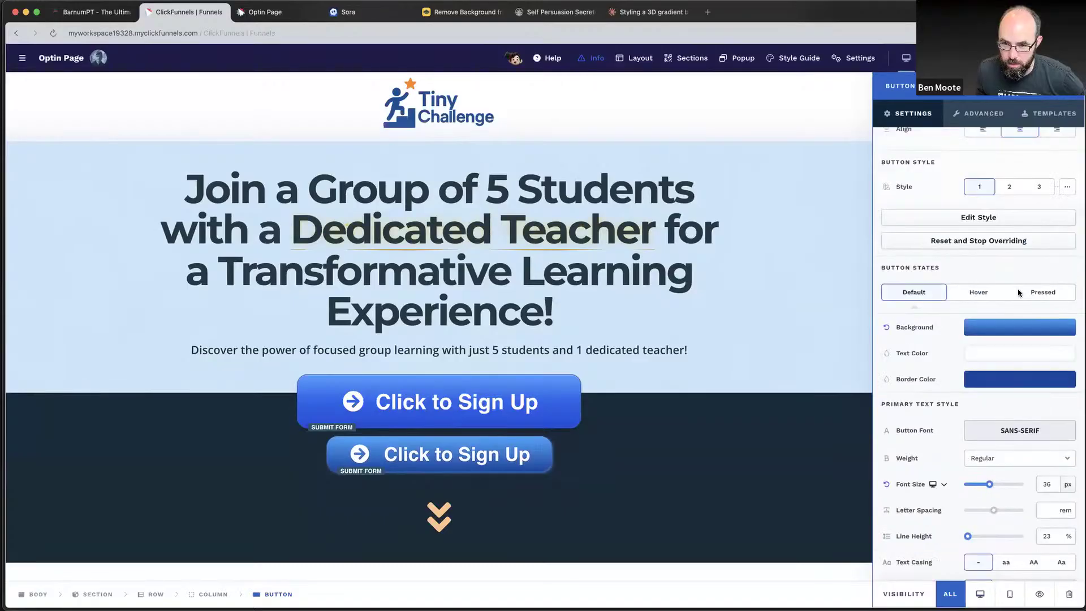
scroll(1018, 274, up, 1)
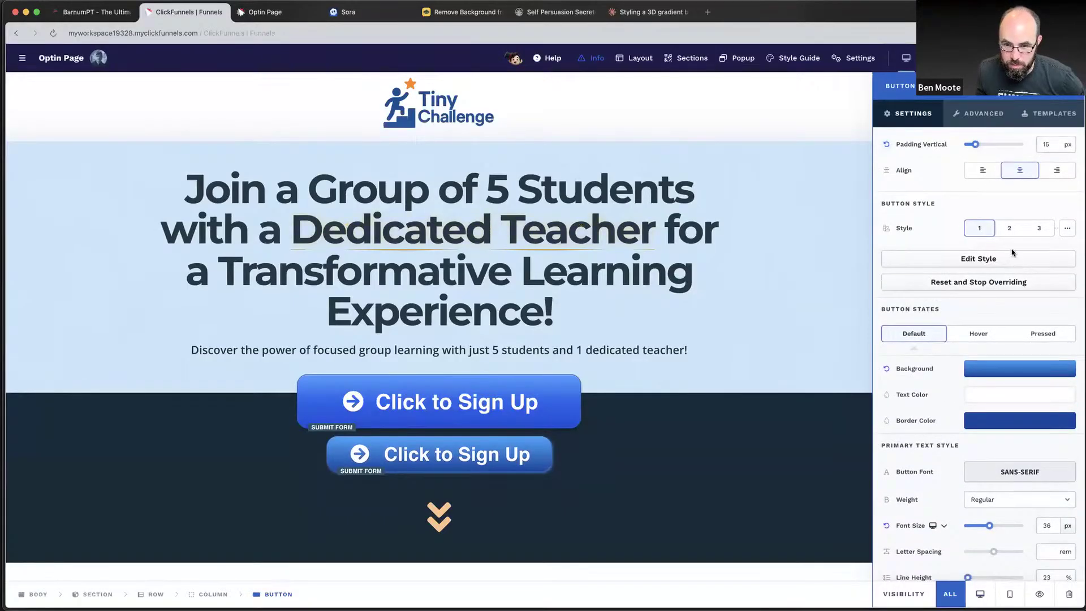
scroll(983, 171, up, 1)
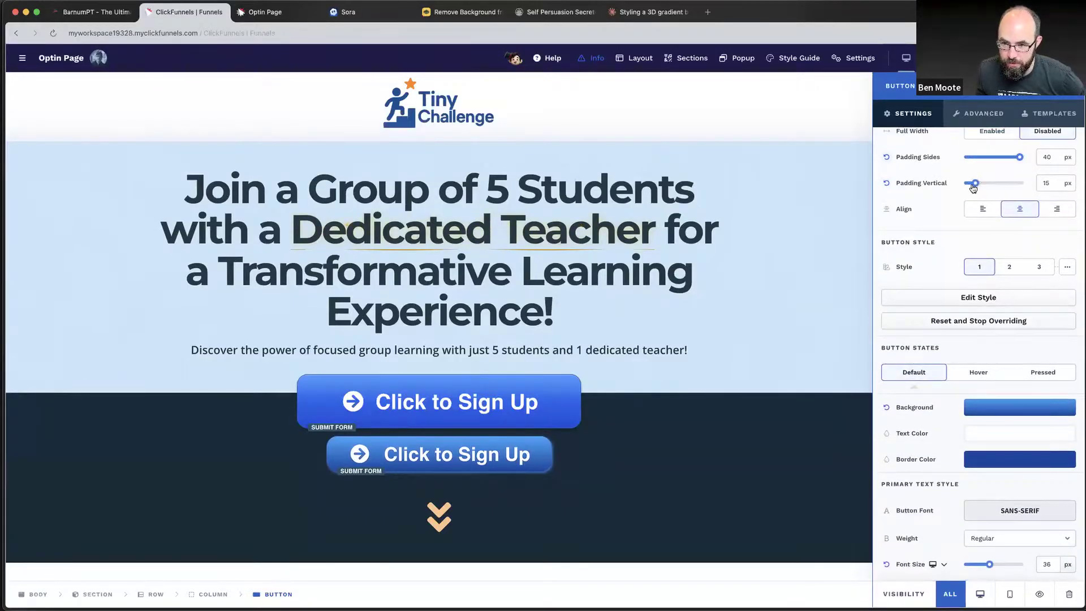
drag(975, 187, 983, 187)
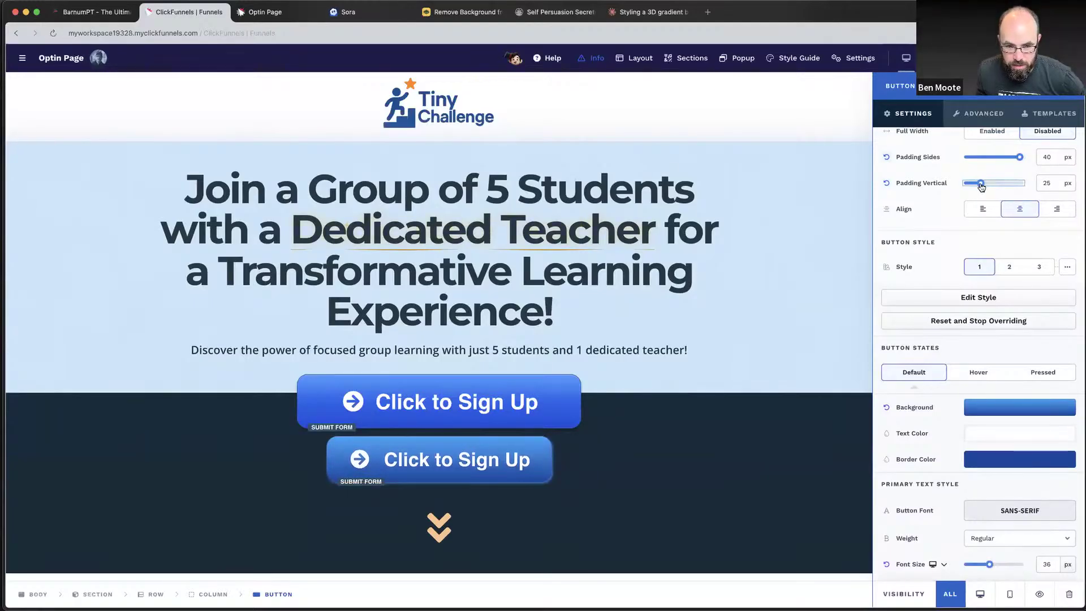
click(1046, 156)
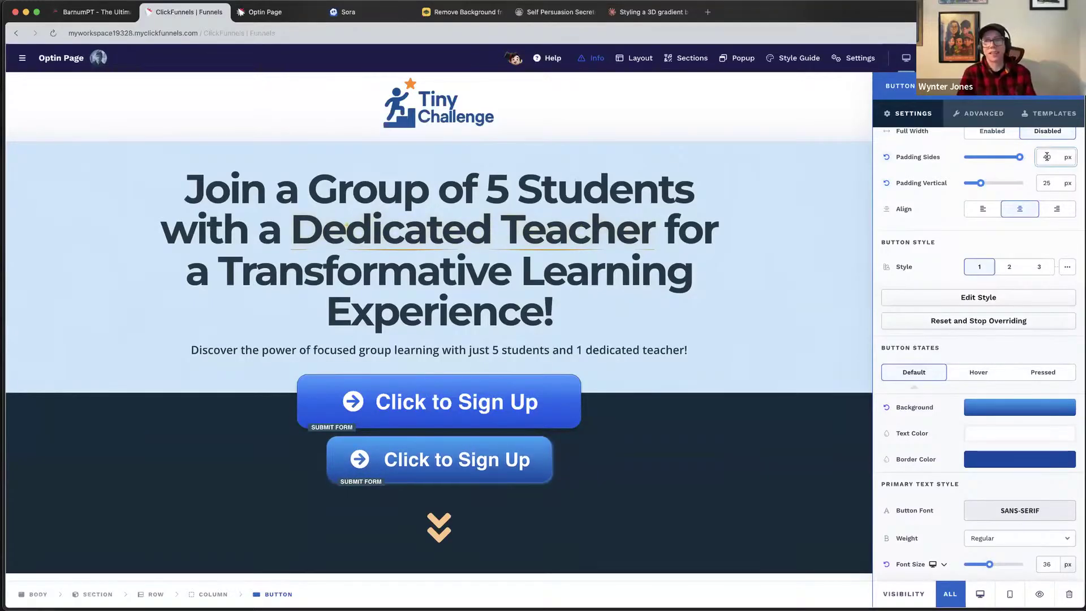
key(BackSpace)
text(8)
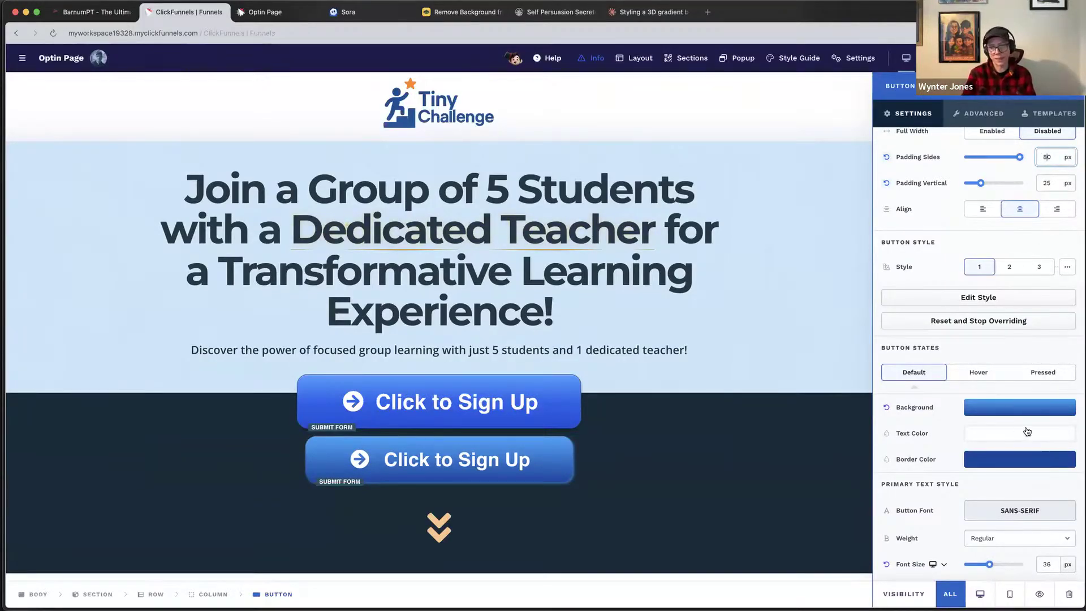
Set the new button's font size to 40 px and its vertical padding to 30 px.
scroll(1024, 453, down, 1)
click(1047, 549)
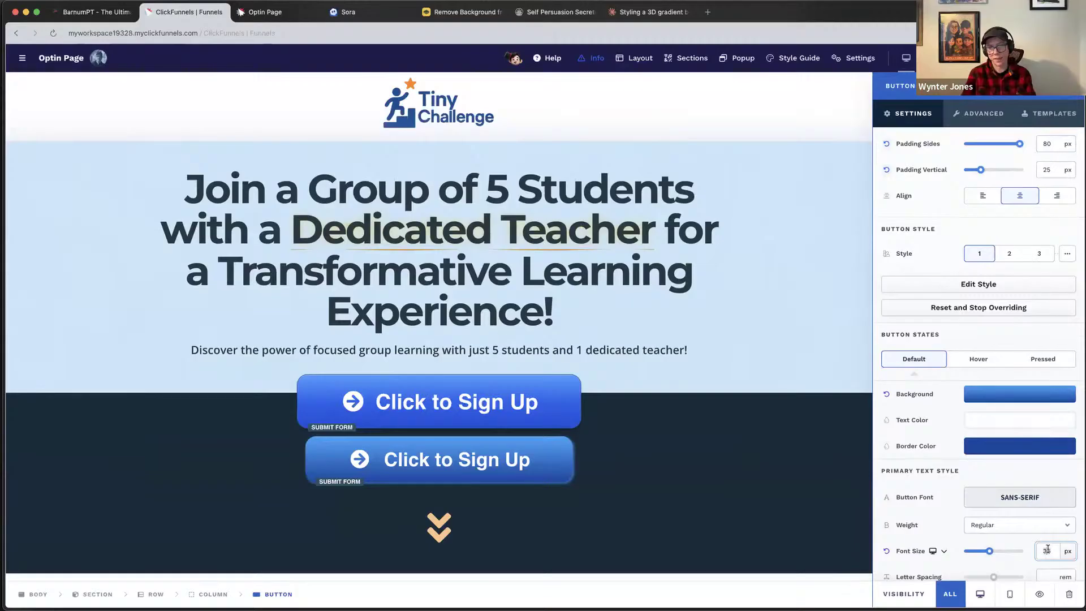
text(40)
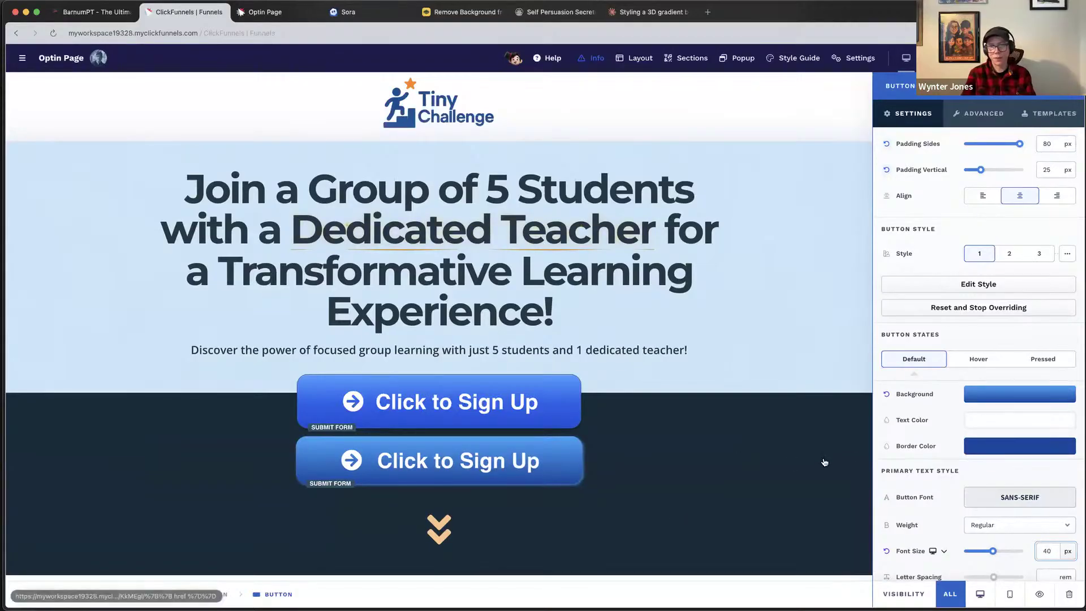
click(1050, 172)
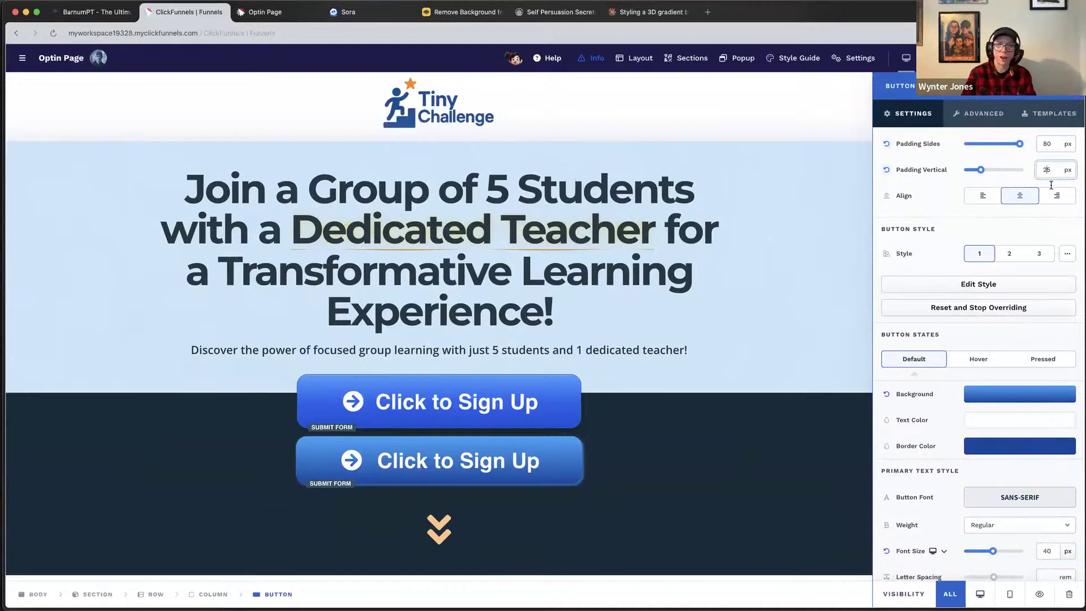
text(30)
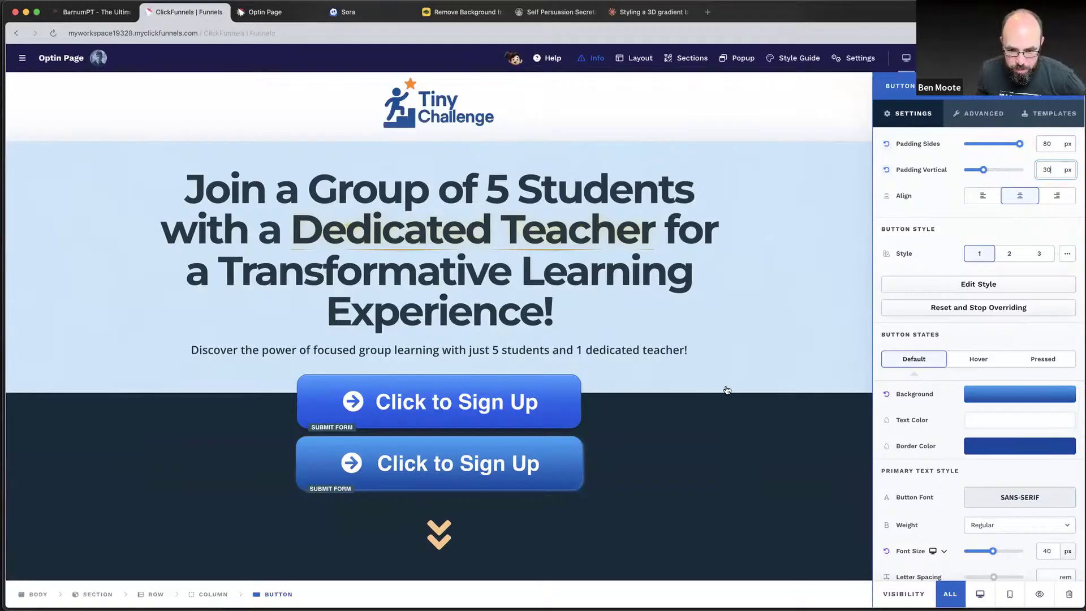
click(935, 458)
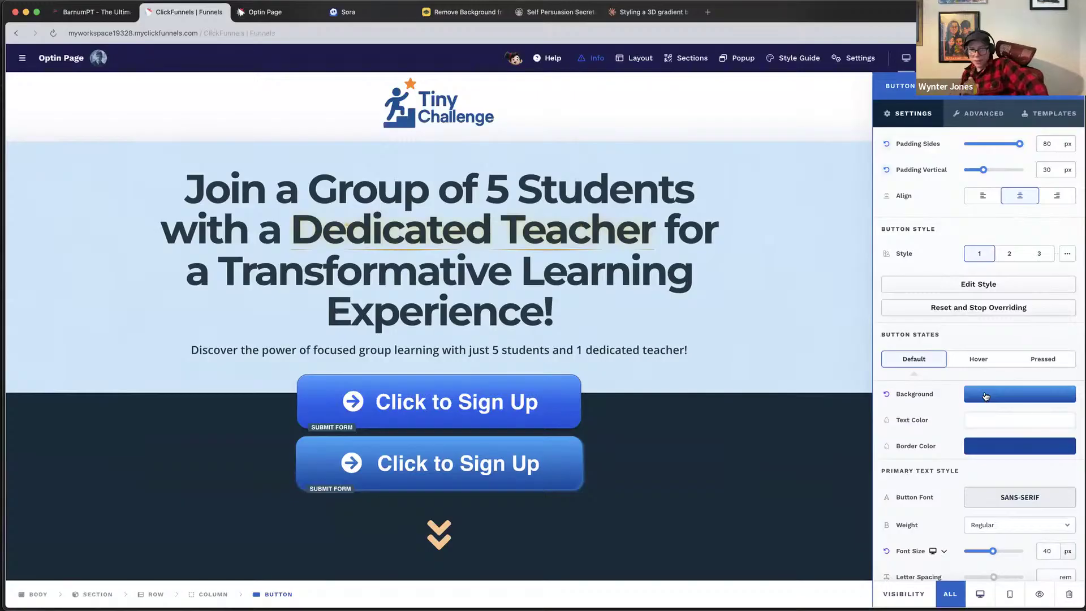
Add a #0546ac middle stop to the new button's background gradient and darken the gradient's end stop to #013c97.
scroll(992, 429, down, 2)
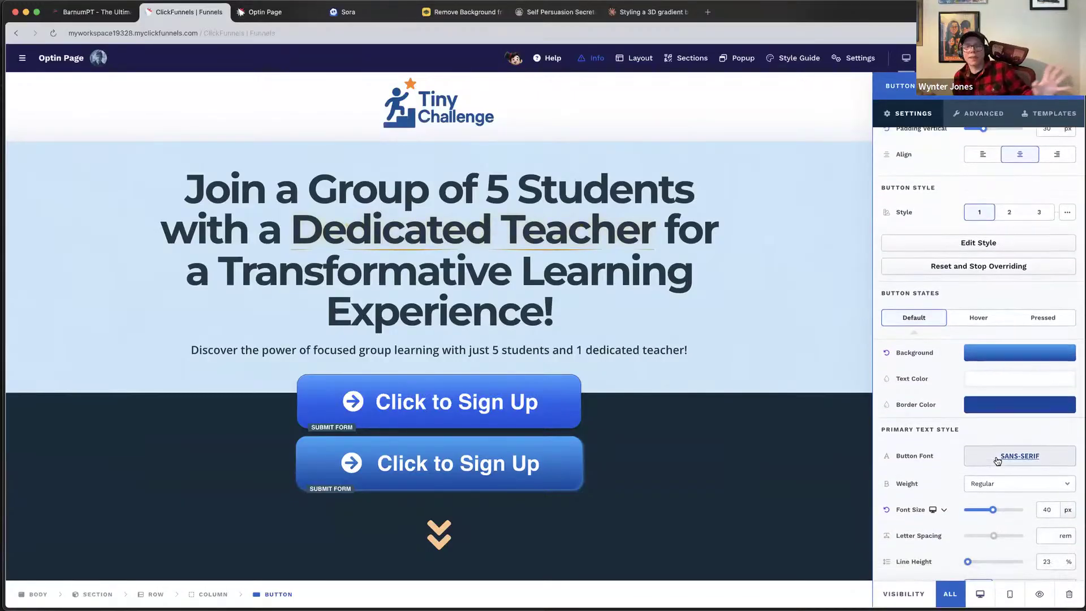
scroll(997, 461, down, 10)
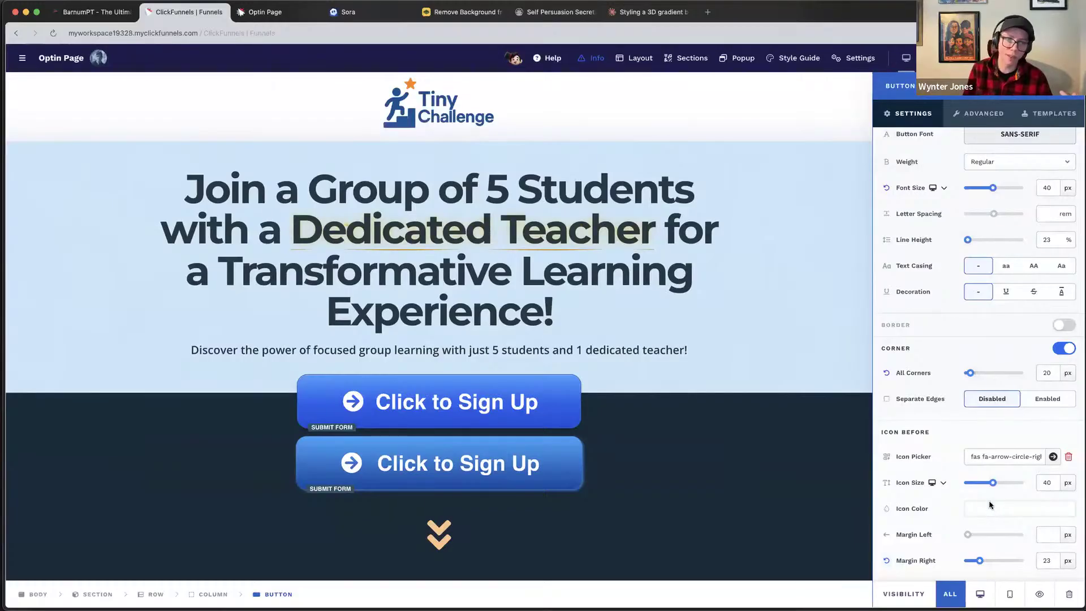
scroll(988, 486, down, 2)
scroll(961, 364, down, 1)
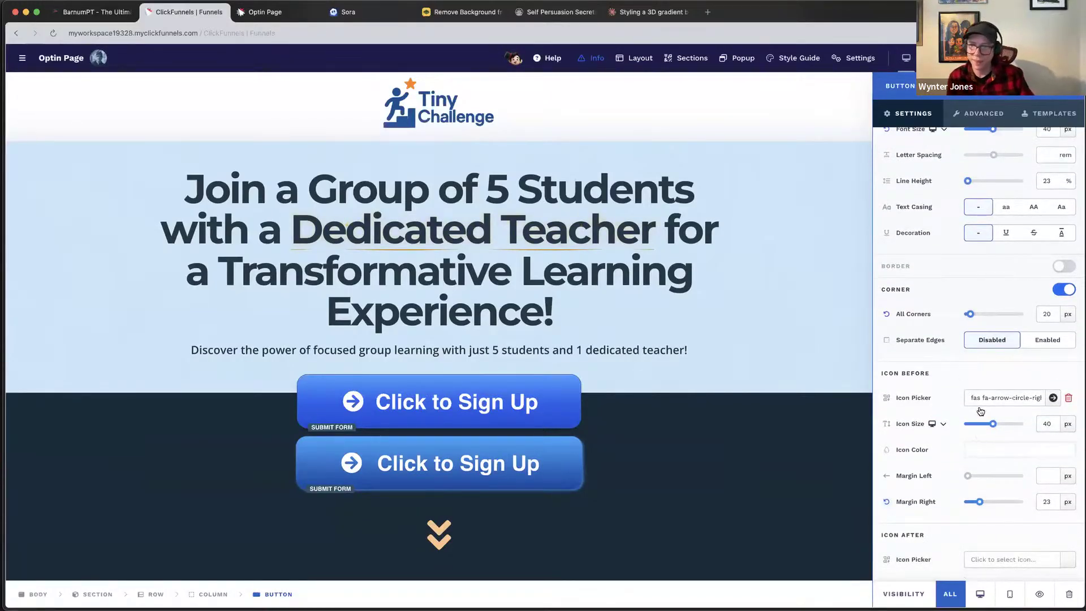
scroll(981, 412, up, 5)
scroll(980, 370, up, 1)
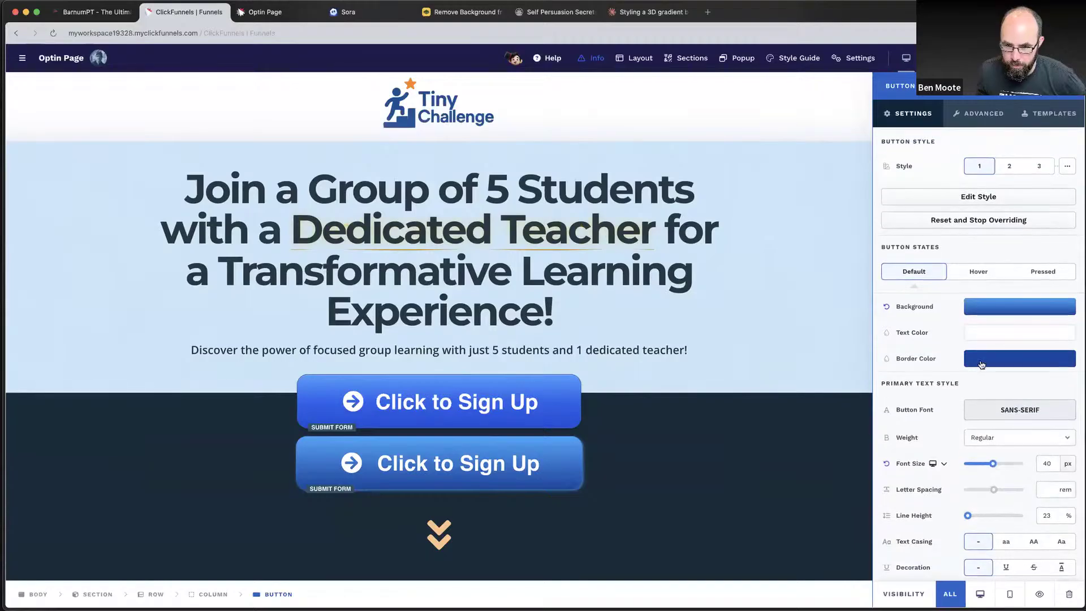
click(988, 312)
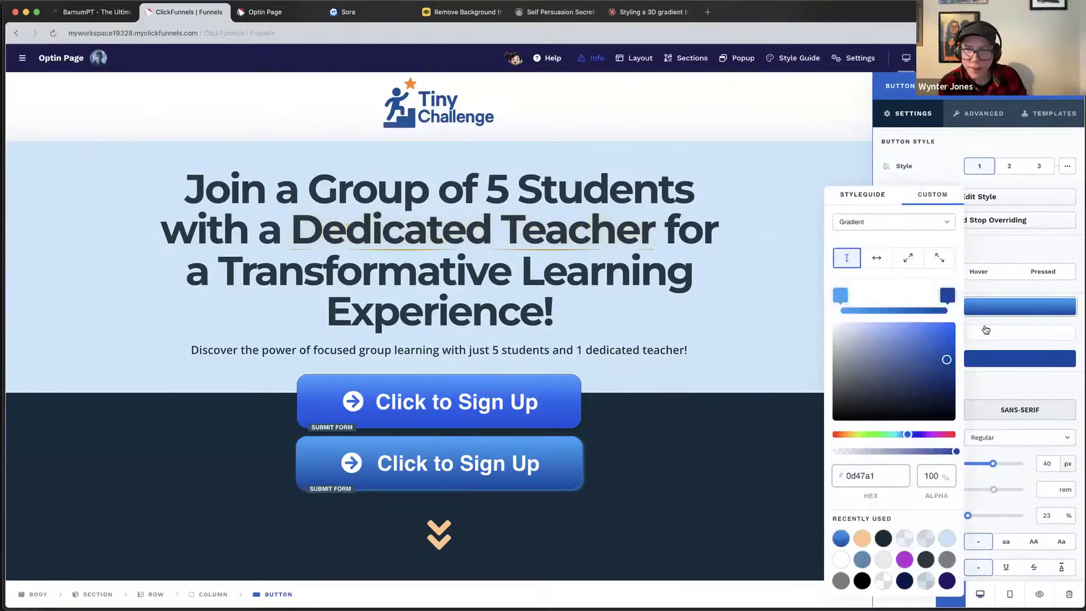
click(894, 299)
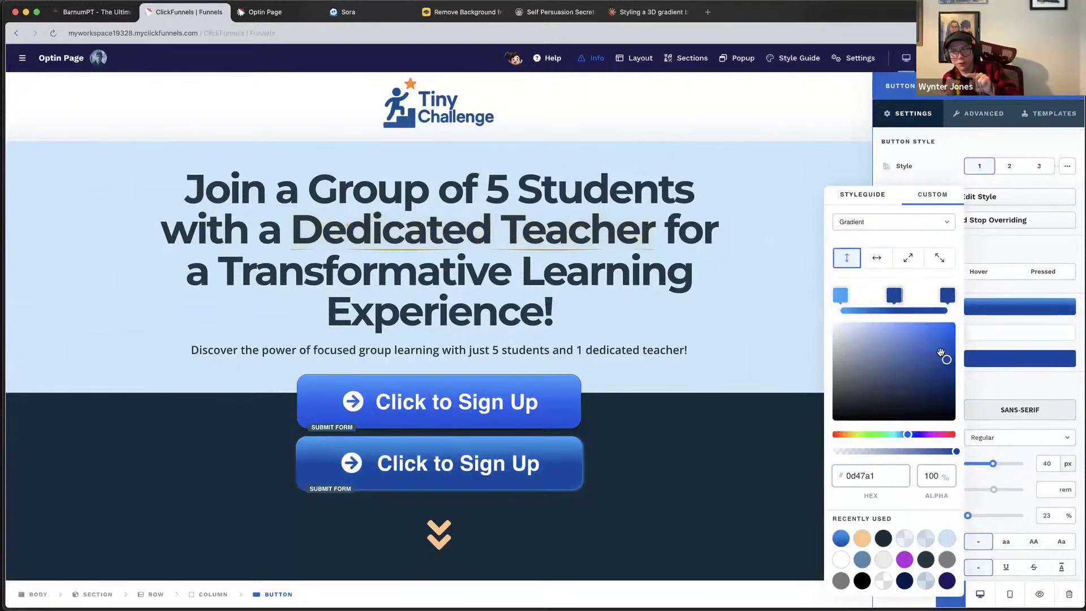
mouse_move(937, 349)
mouse_down()
mouse_move(928, 333)
mouse_move(951, 354)
mouse_up()
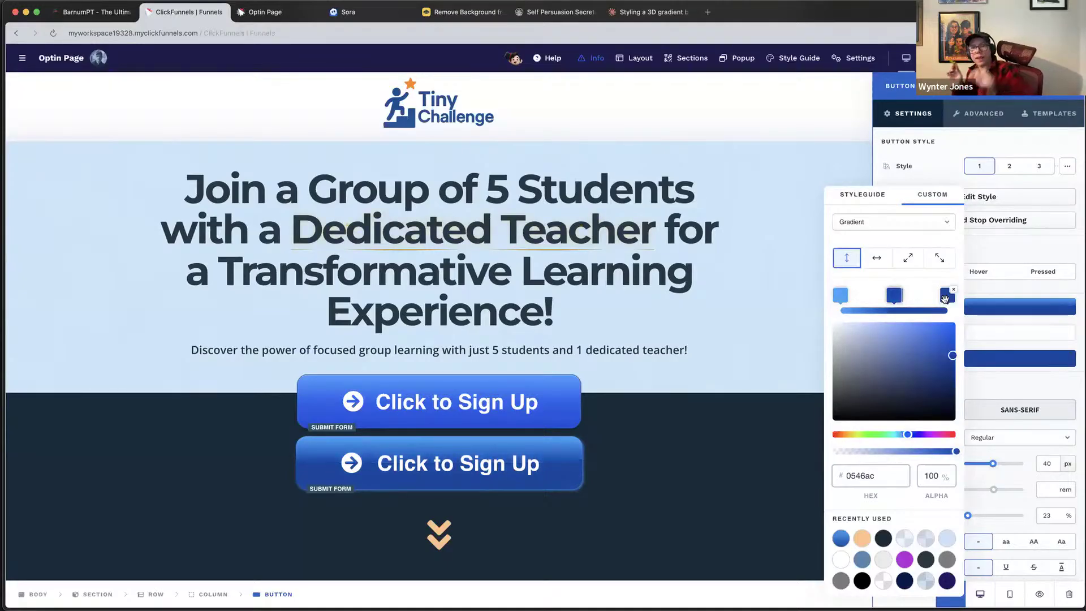
mouse_move(949, 296)
mouse_down()
mouse_move(941, 300)
mouse_move(959, 307)
mouse_up()
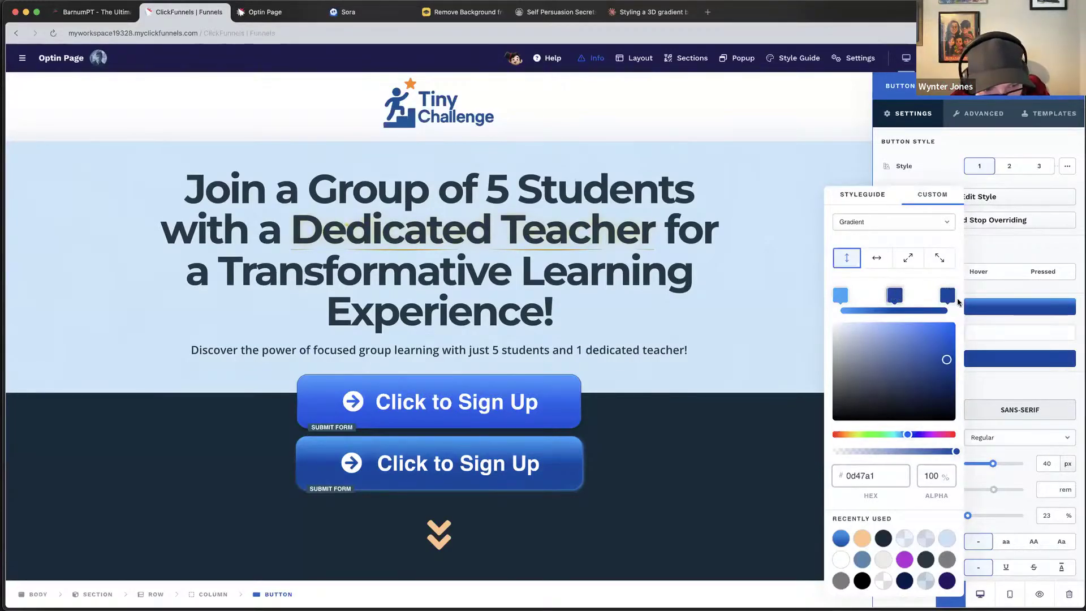
mouse_move(947, 362)
mouse_down()
mouse_move(957, 390)
mouse_move(954, 362)
mouse_up()
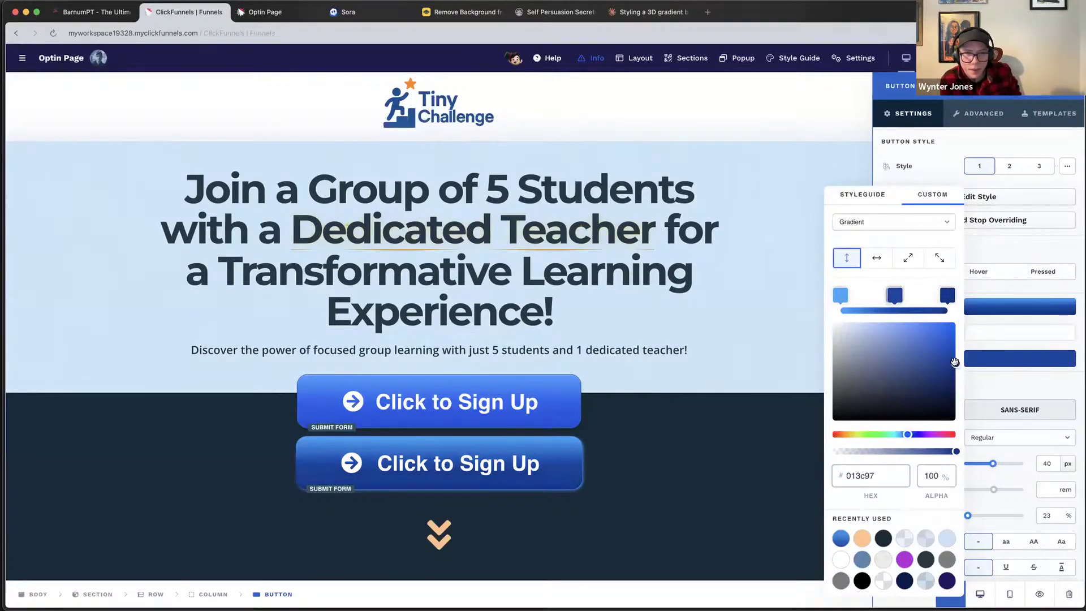
Remove all middle stops from the new button's background gradient, keeping only the light blue start and dark blue end.
click(894, 293)
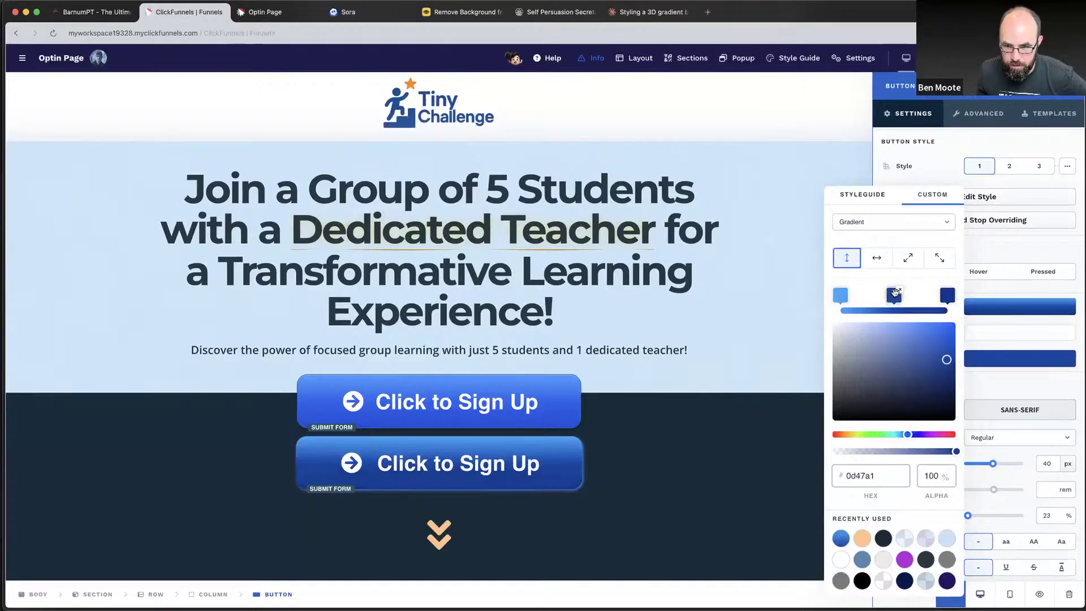
drag(894, 293, 911, 294)
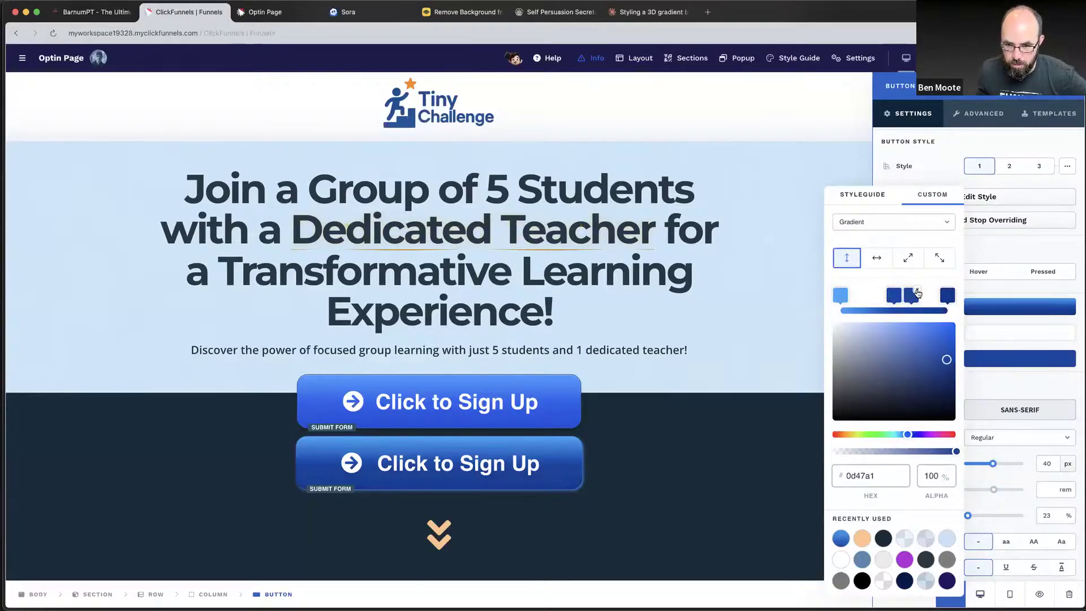
click(917, 292)
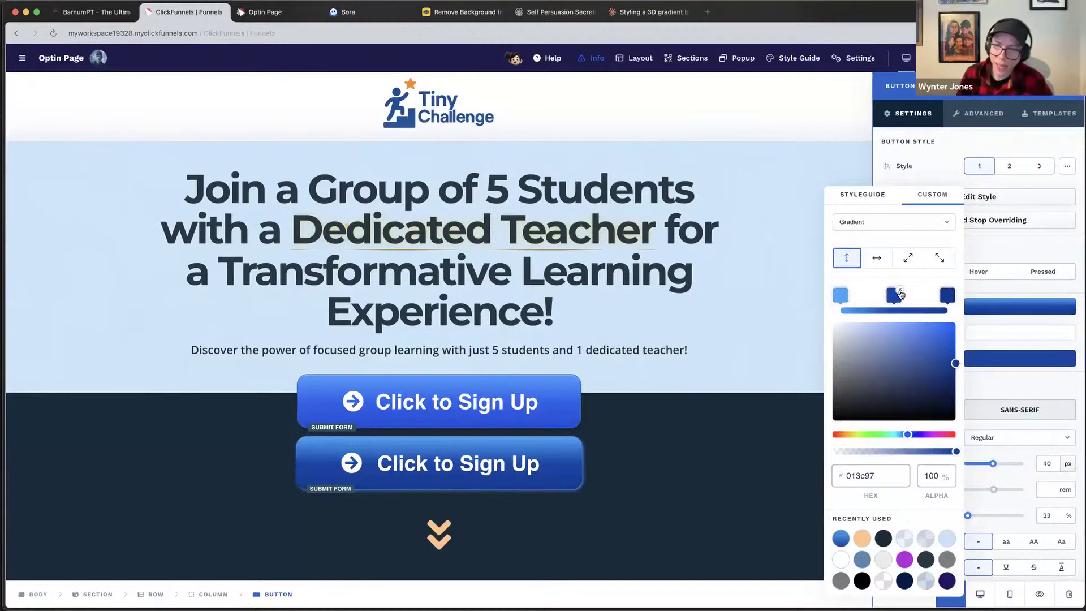
click(901, 291)
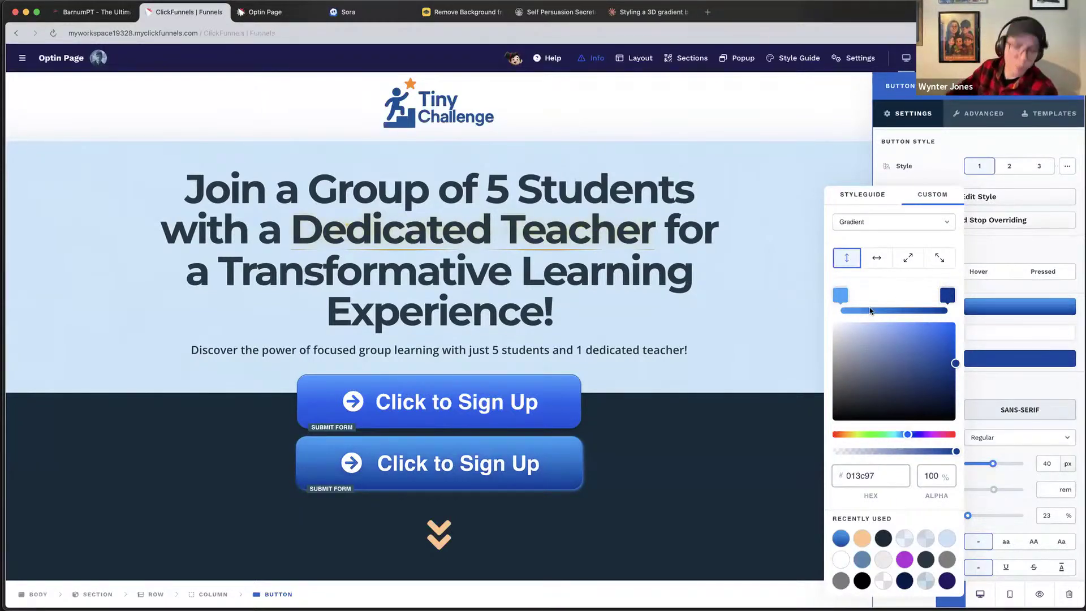
click(770, 304)
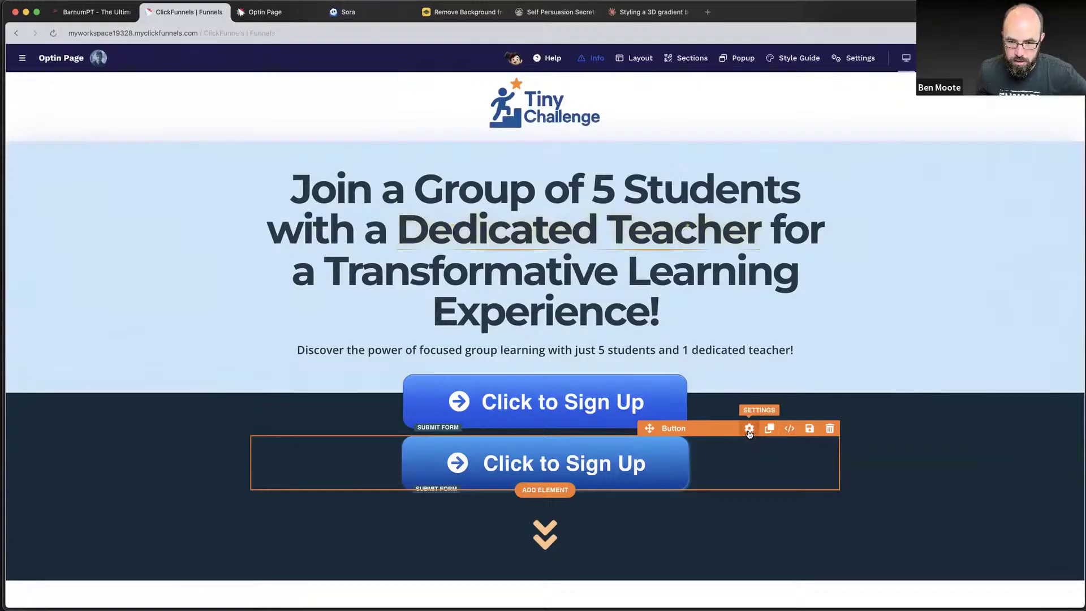
click(809, 430)
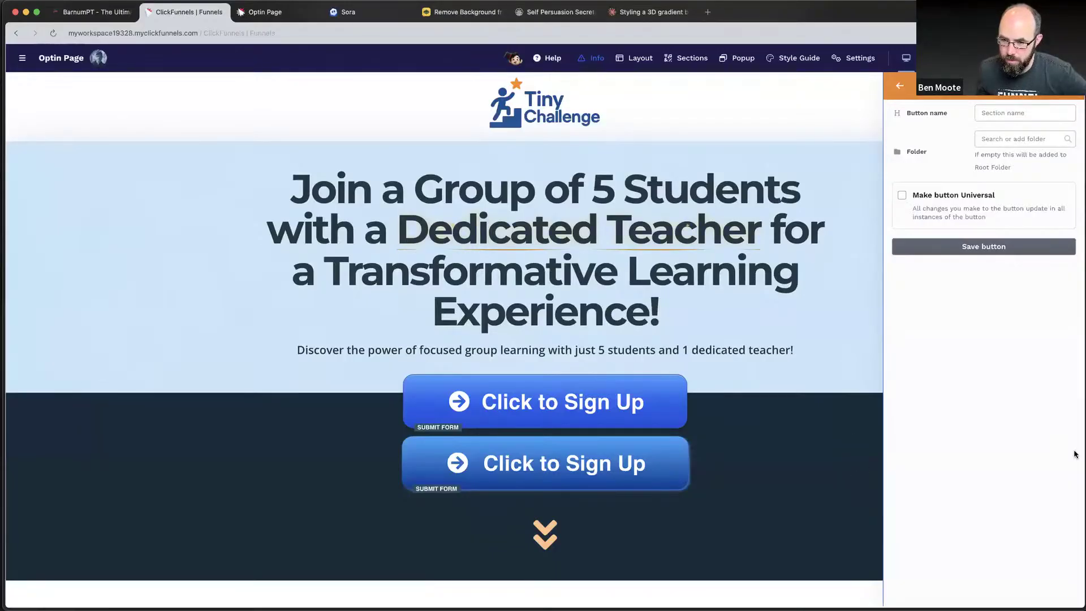
click(583, 147)
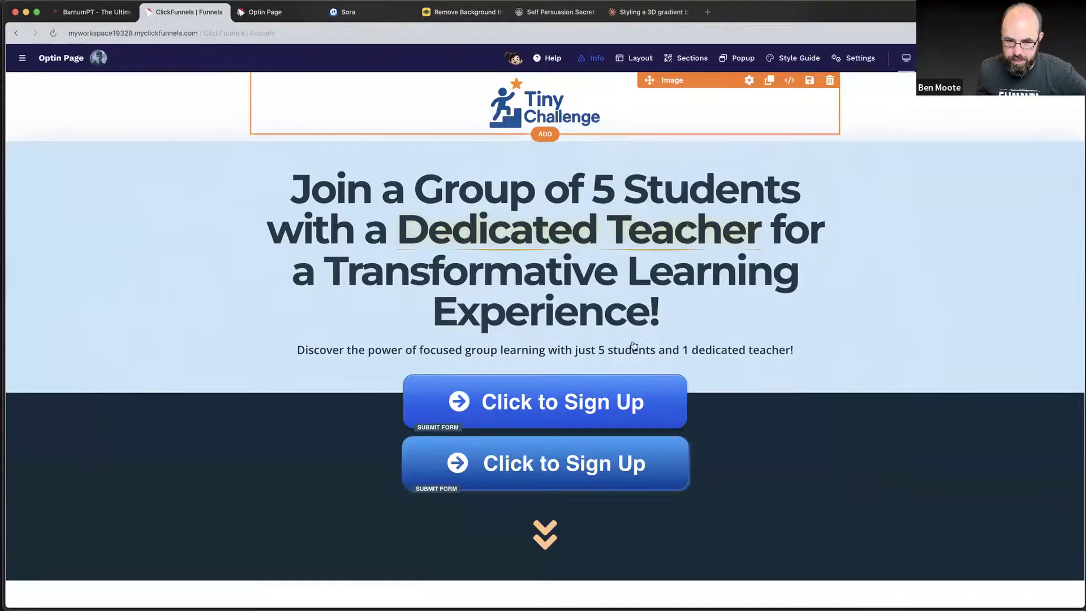
Enable a border on the lower sign-up button's bottom edge only and set its stroke size to 16 px.
click(651, 459)
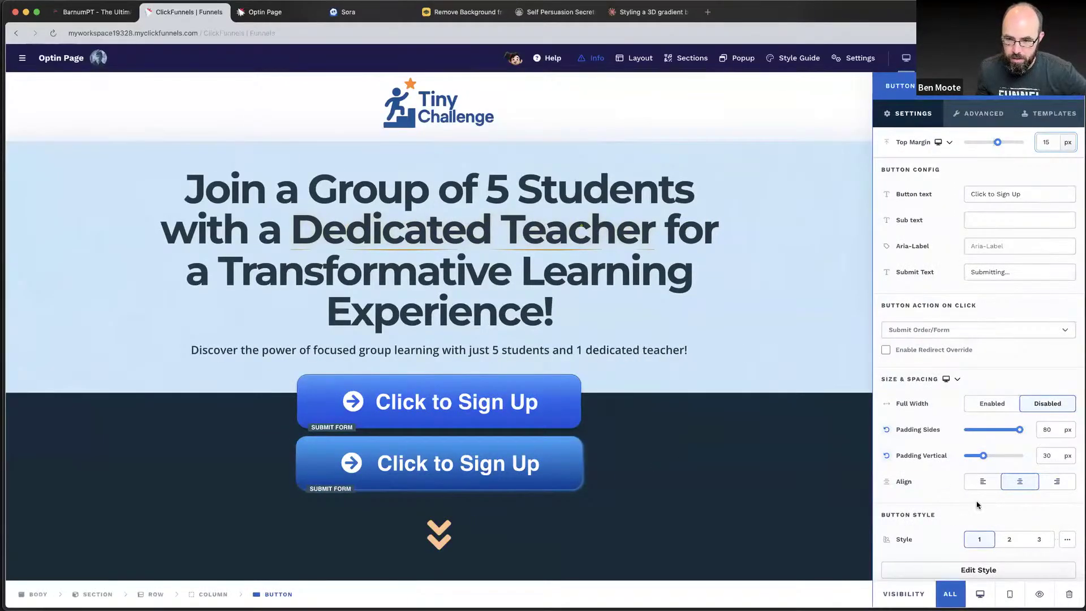
scroll(994, 503, down, 7)
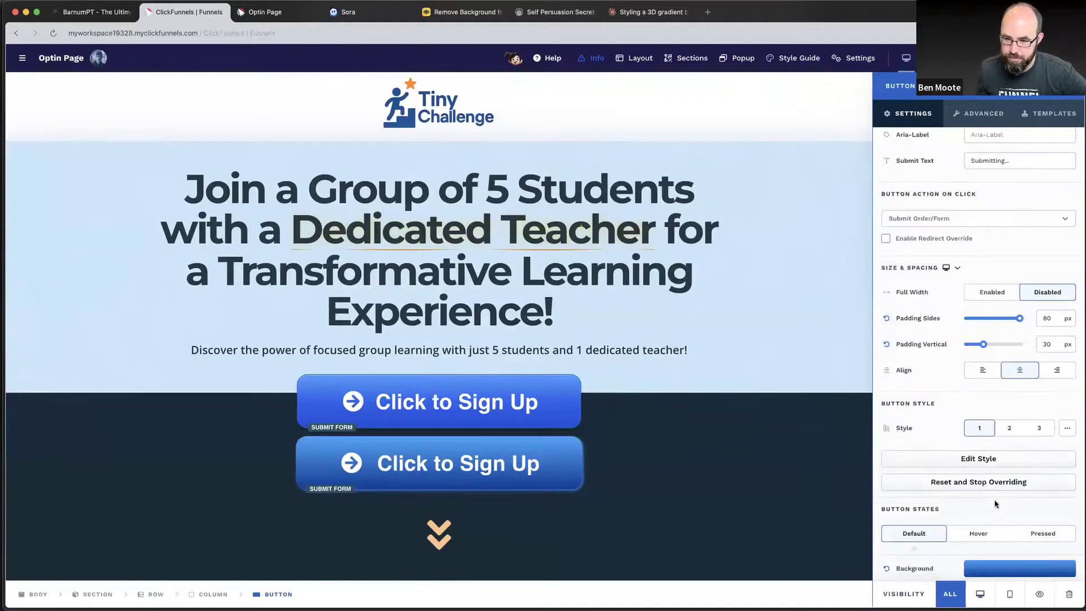
scroll(995, 503, down, 5)
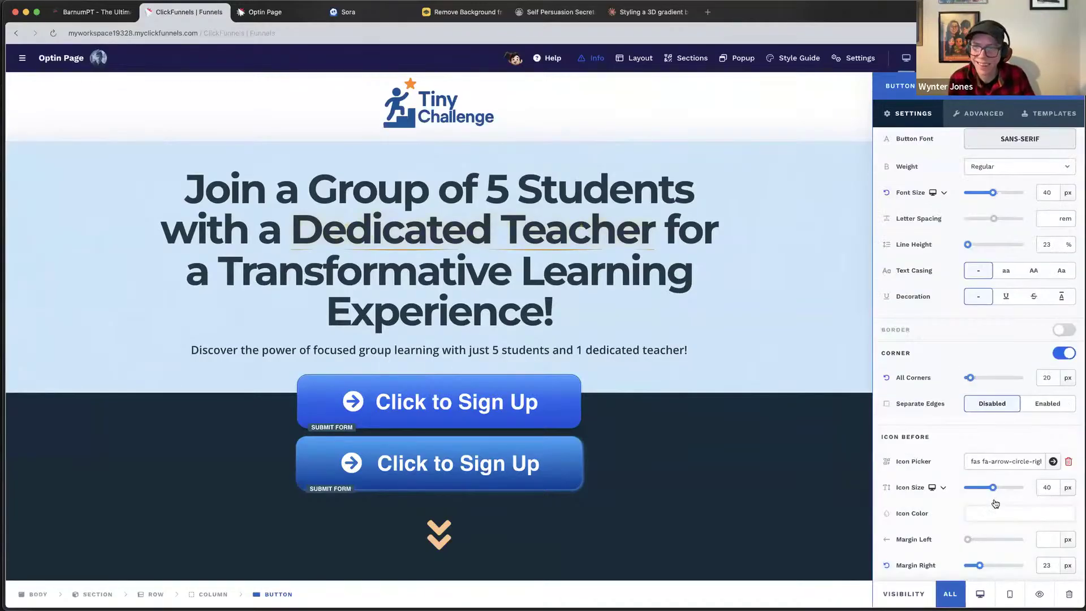
click(1065, 330)
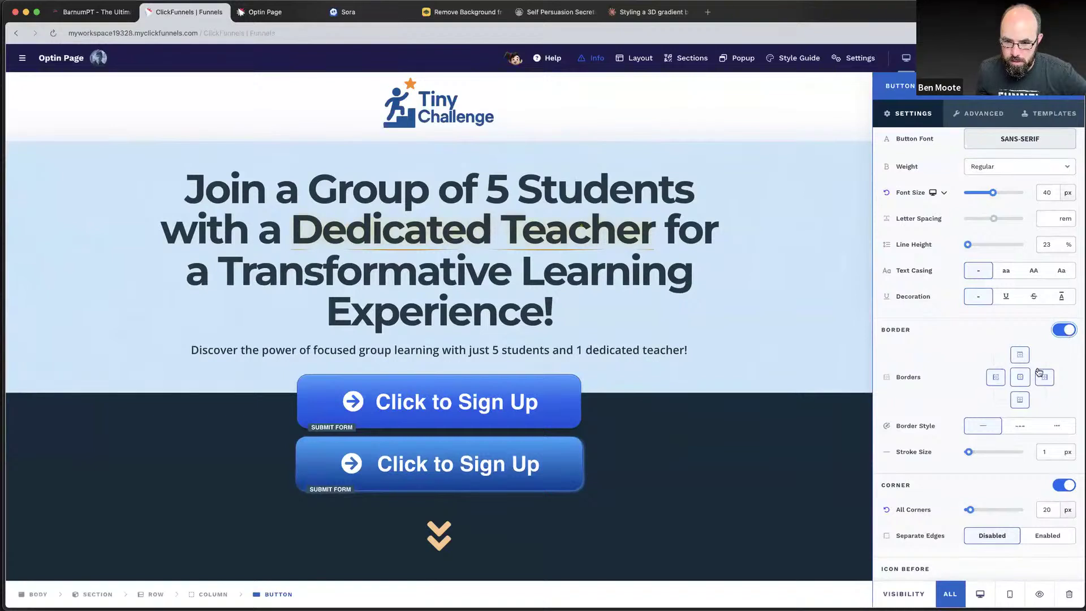
click(1020, 384)
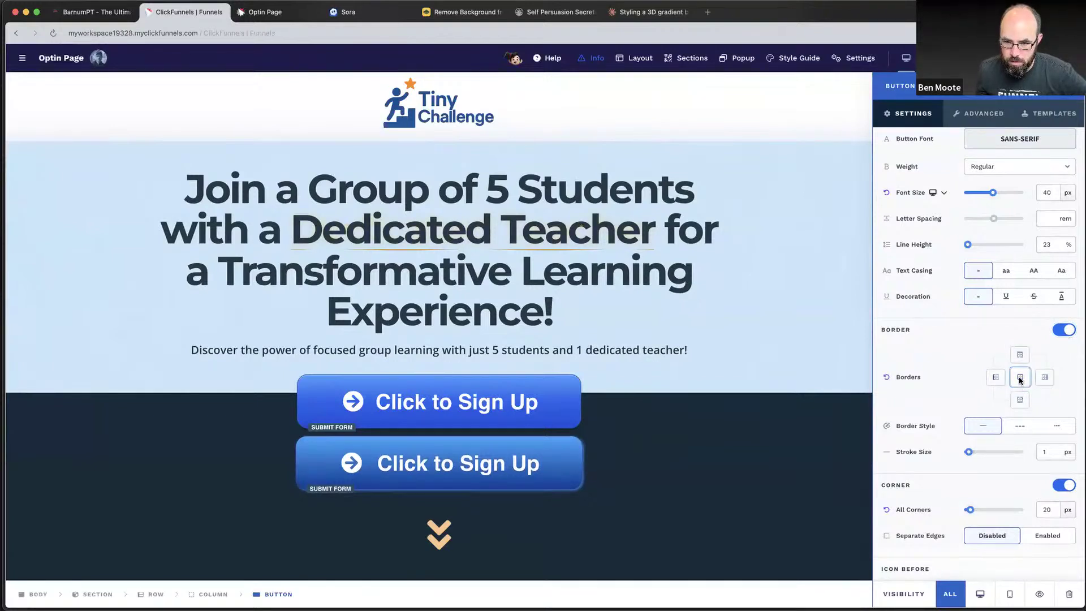
click(1019, 355)
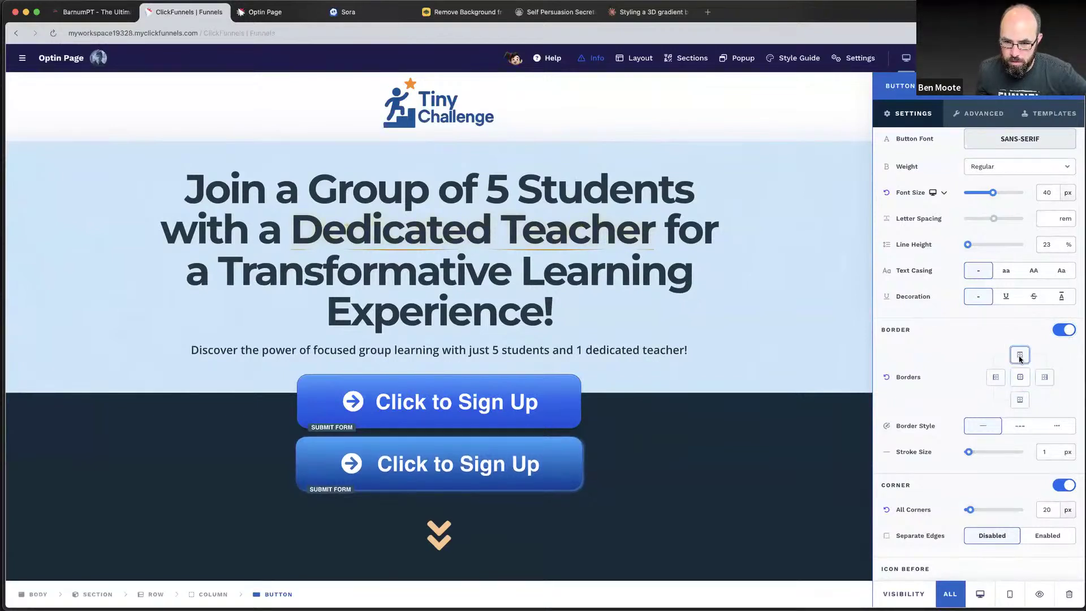
click(1020, 404)
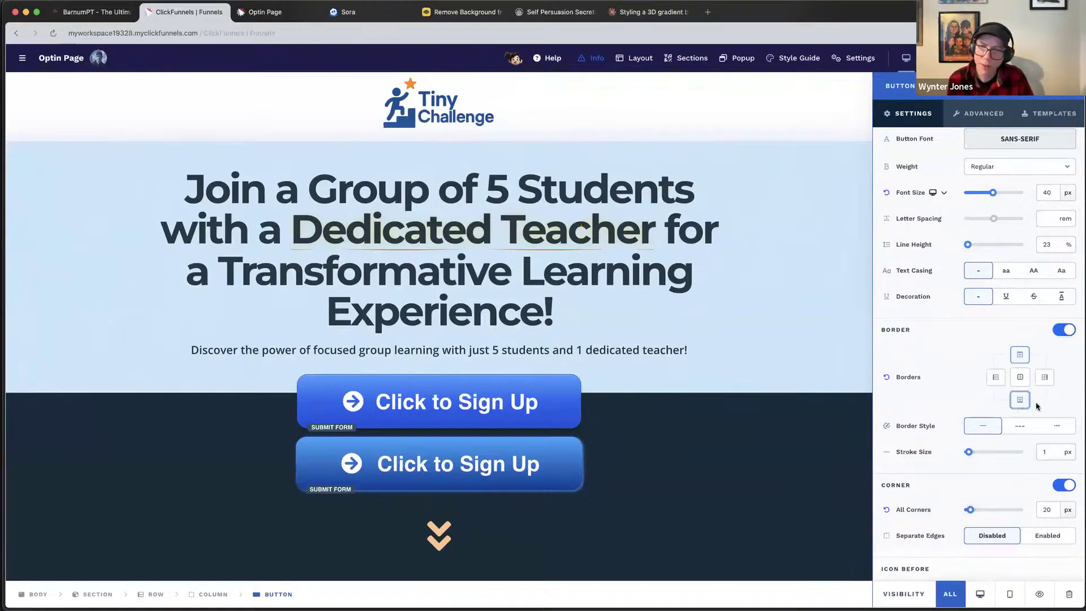
drag(970, 454, 984, 453)
click(1019, 356)
Darken the lower sign-up button's border color to #00307a.
scroll(984, 430, up, 8)
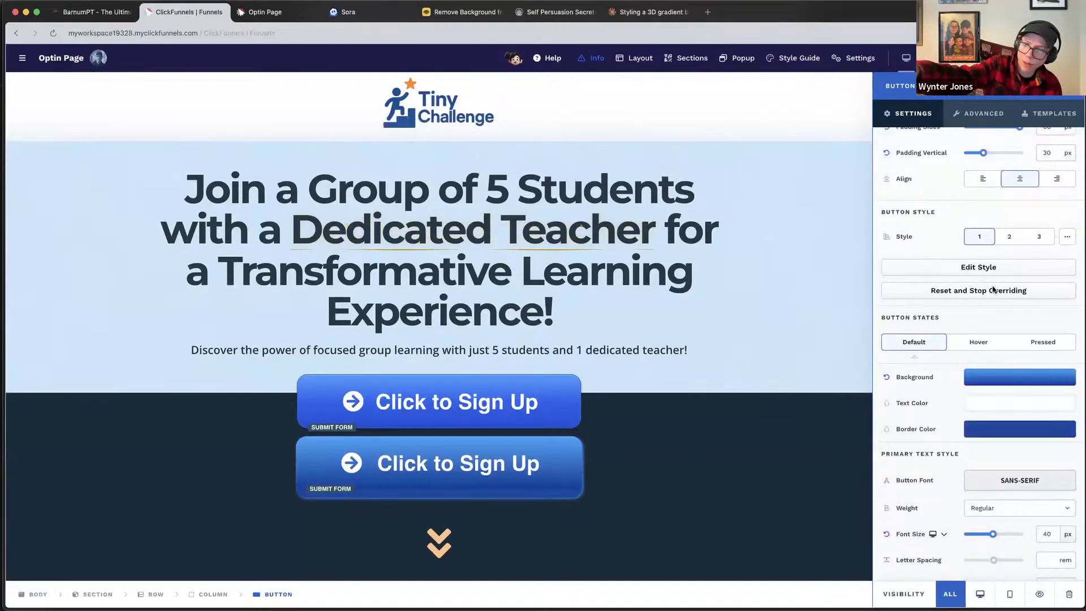
click(1005, 439)
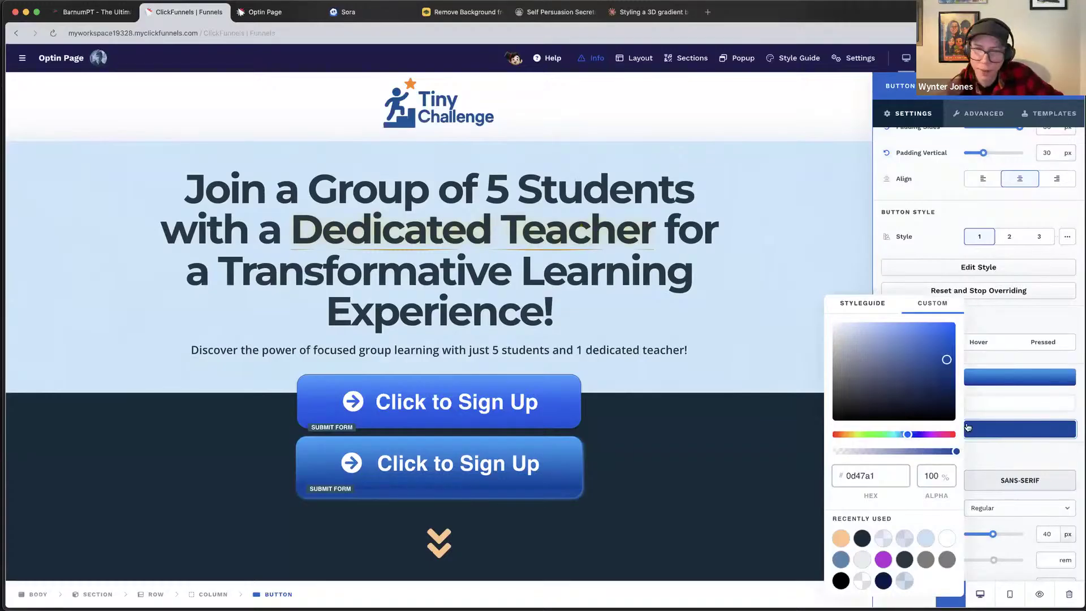
drag(930, 404, 956, 374)
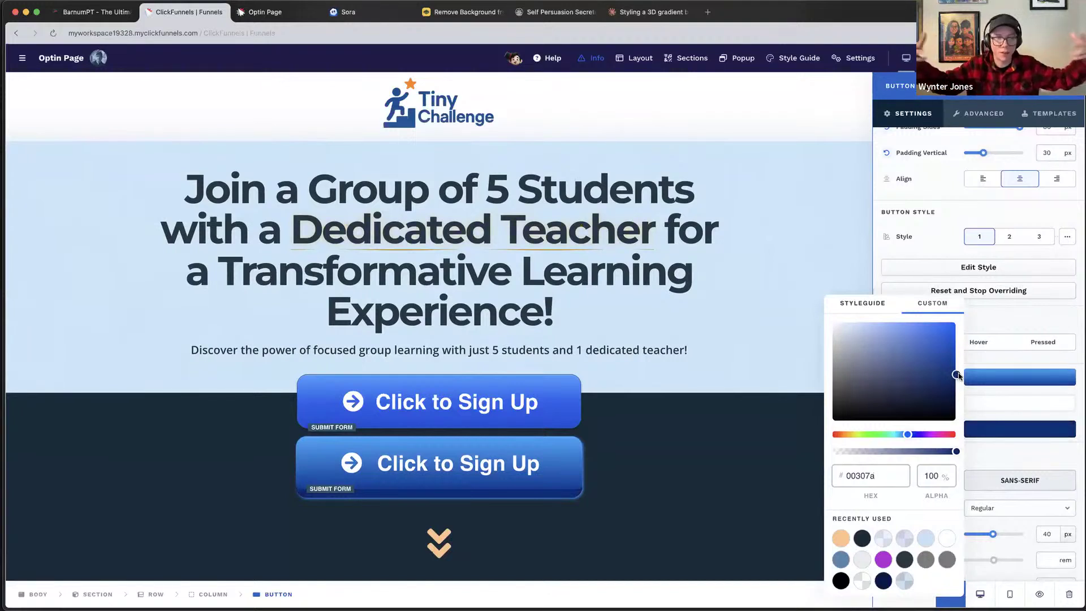
click(1021, 309)
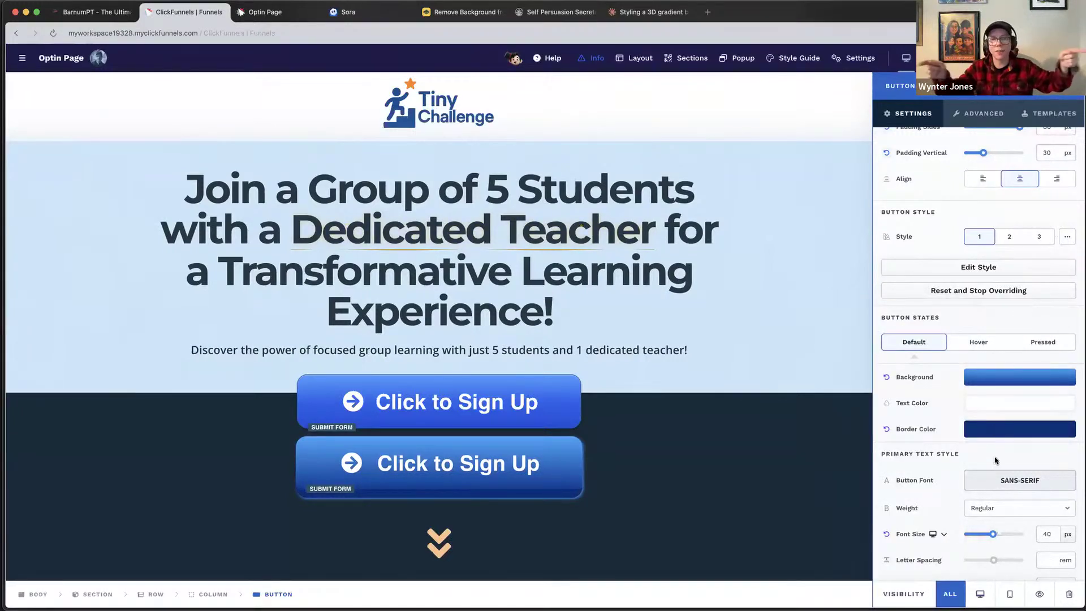
Reduce the lower sign-up button's border stroke size to 3 px and close its settings.
scroll(1003, 478, up, 1)
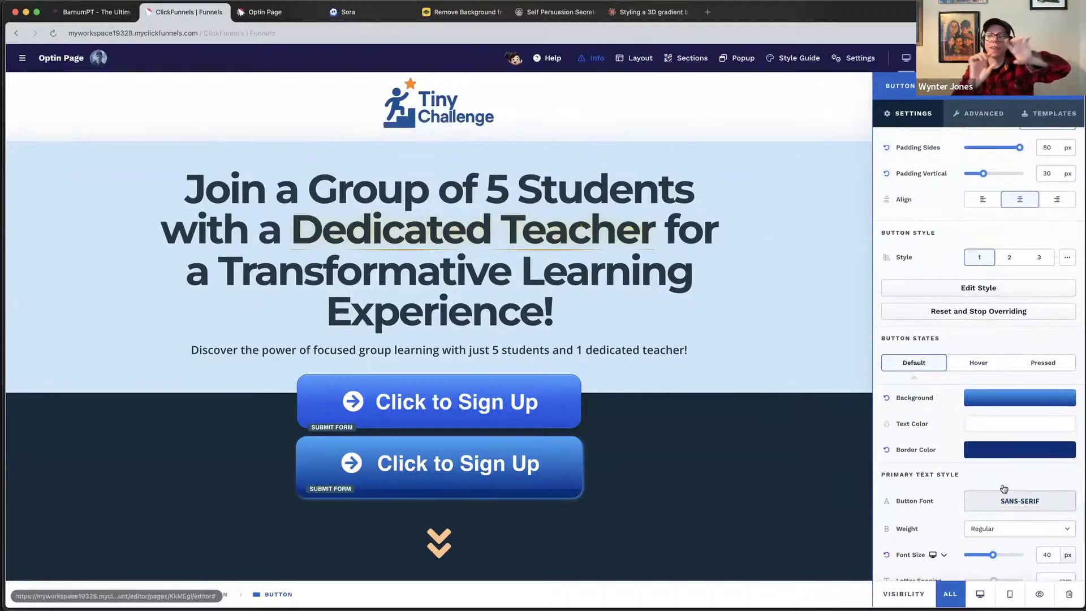
scroll(1004, 486, down, 2)
scroll(1004, 488, down, 3)
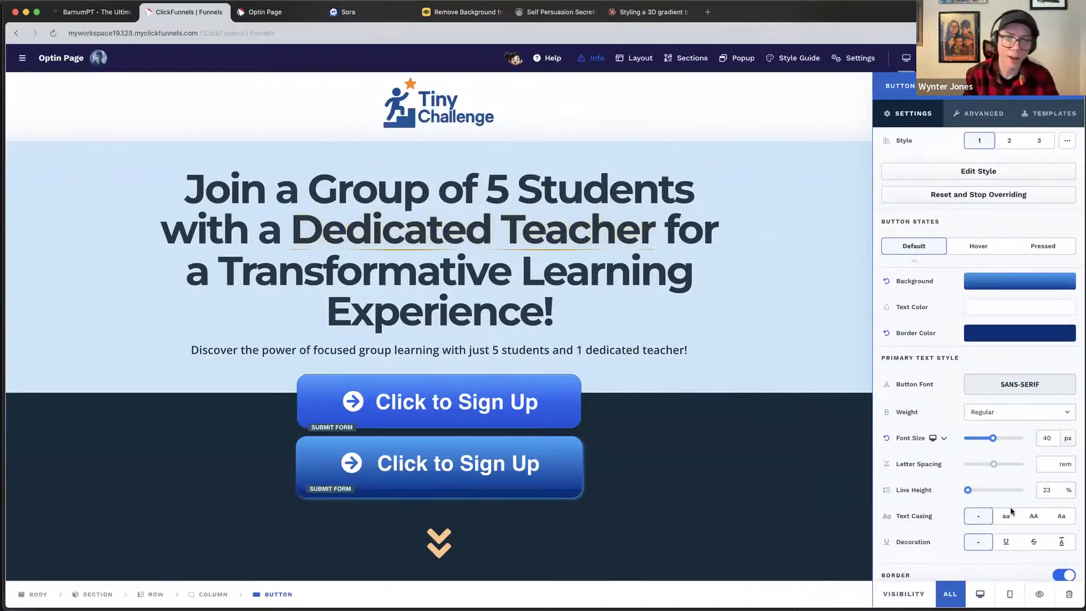
scroll(1010, 509, down, 1)
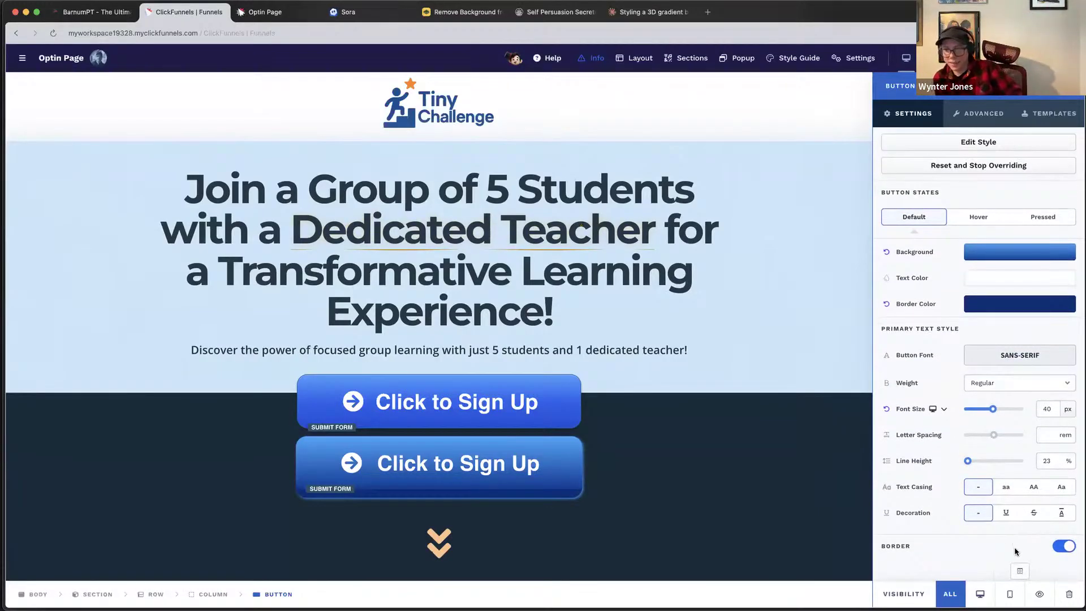
scroll(1017, 544, down, 4)
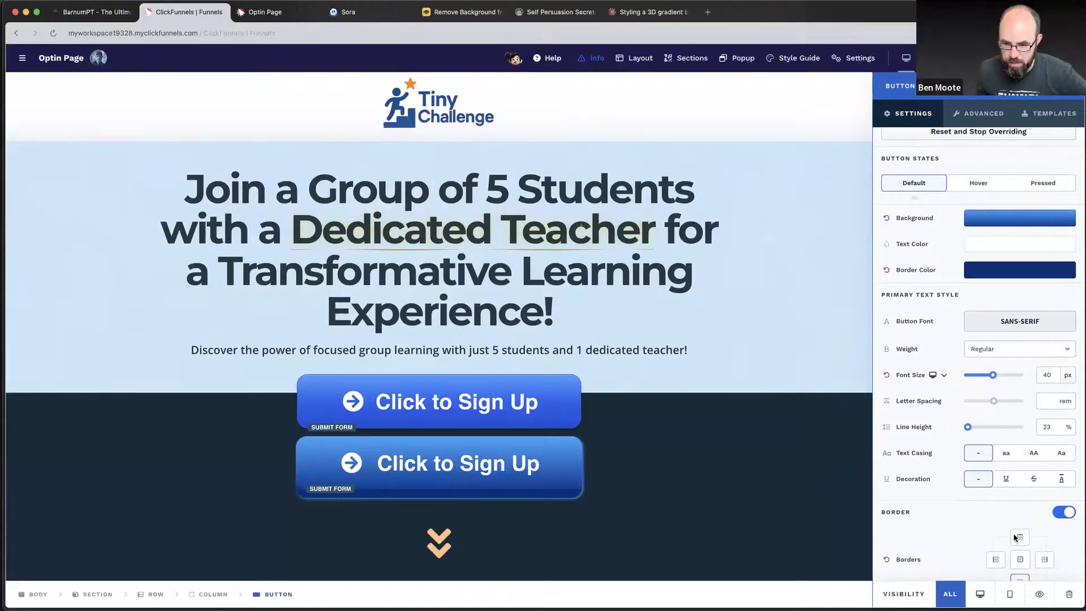
scroll(1014, 537, down, 3)
scroll(1014, 537, down, 2)
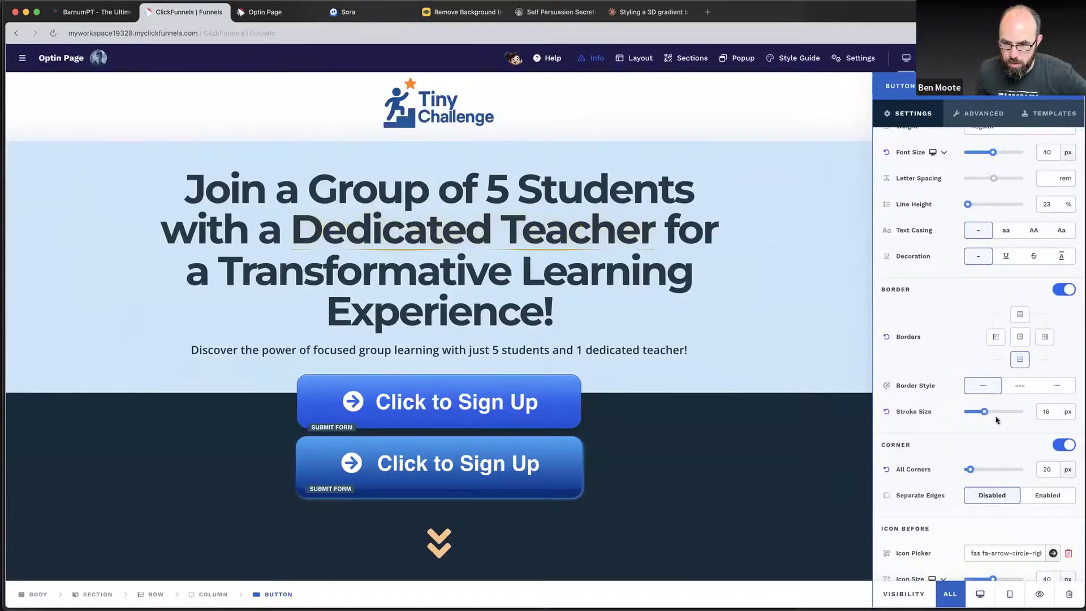
drag(984, 411, 969, 416)
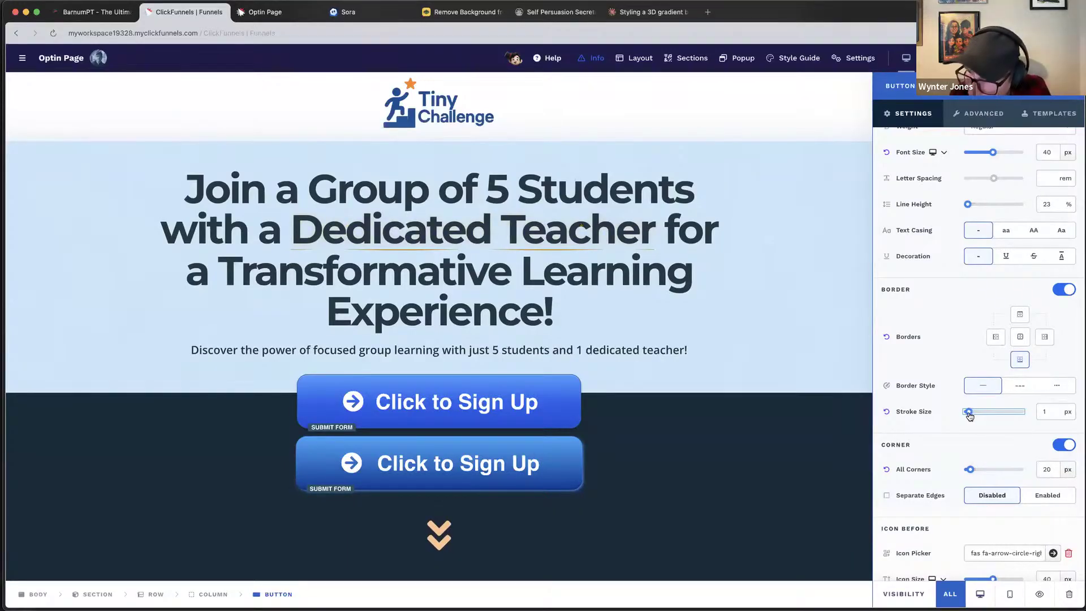
drag(969, 416, 970, 415)
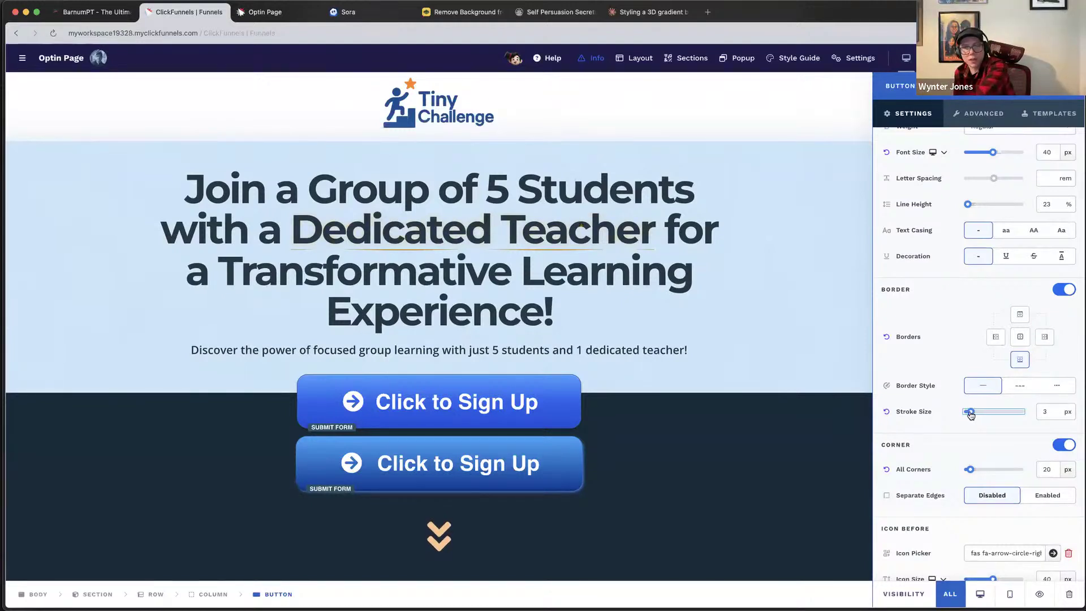
click(776, 374)
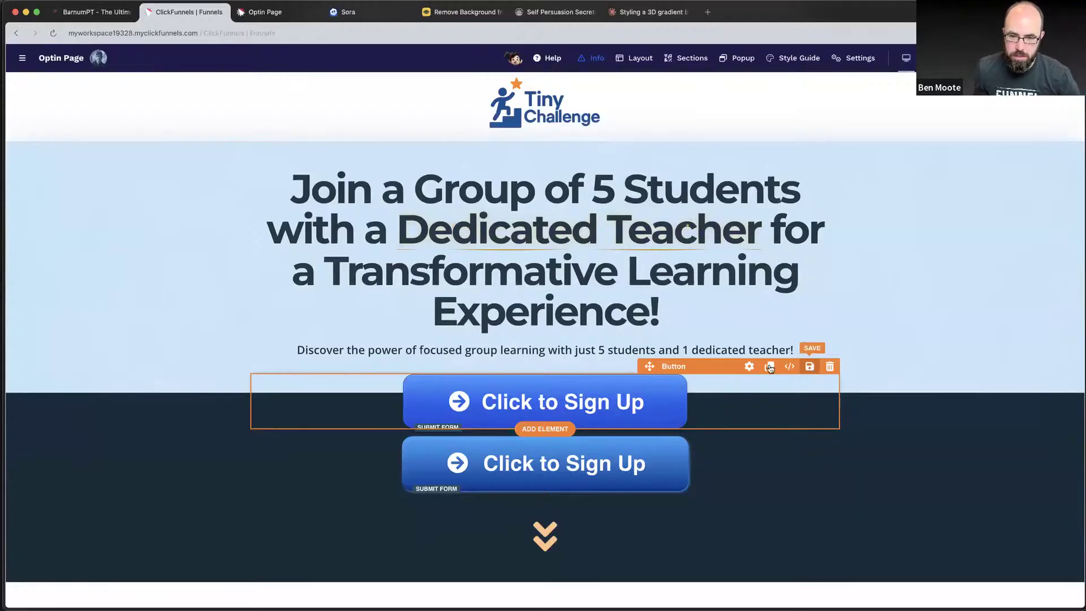
Copy the headline effect code from the page's custom CSS, from the first #myHeadline rule through the spark2 keyframes, and close the code editor.
click(838, 59)
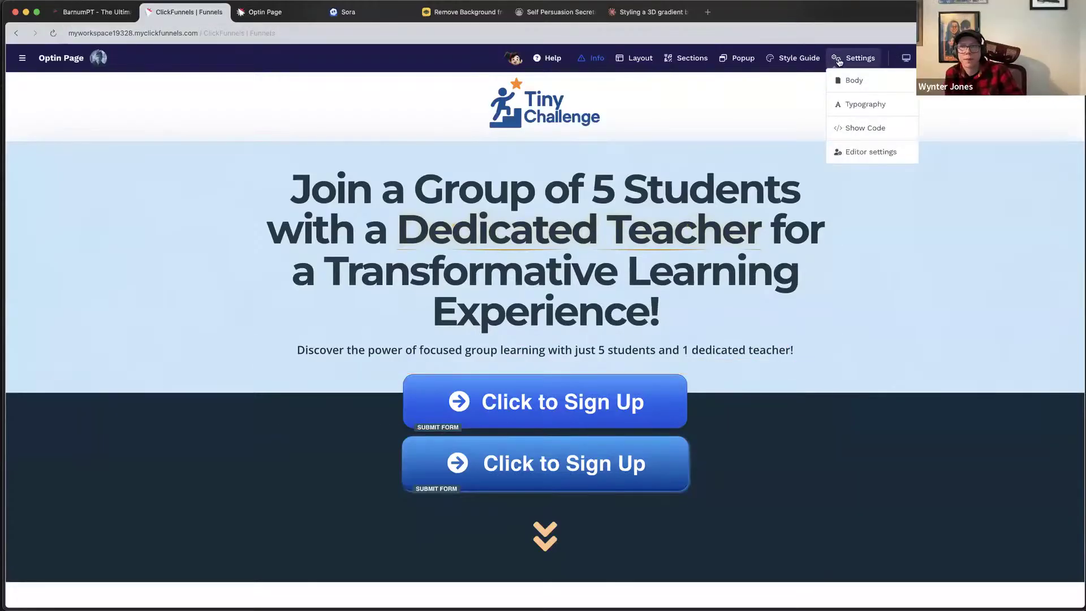
click(852, 128)
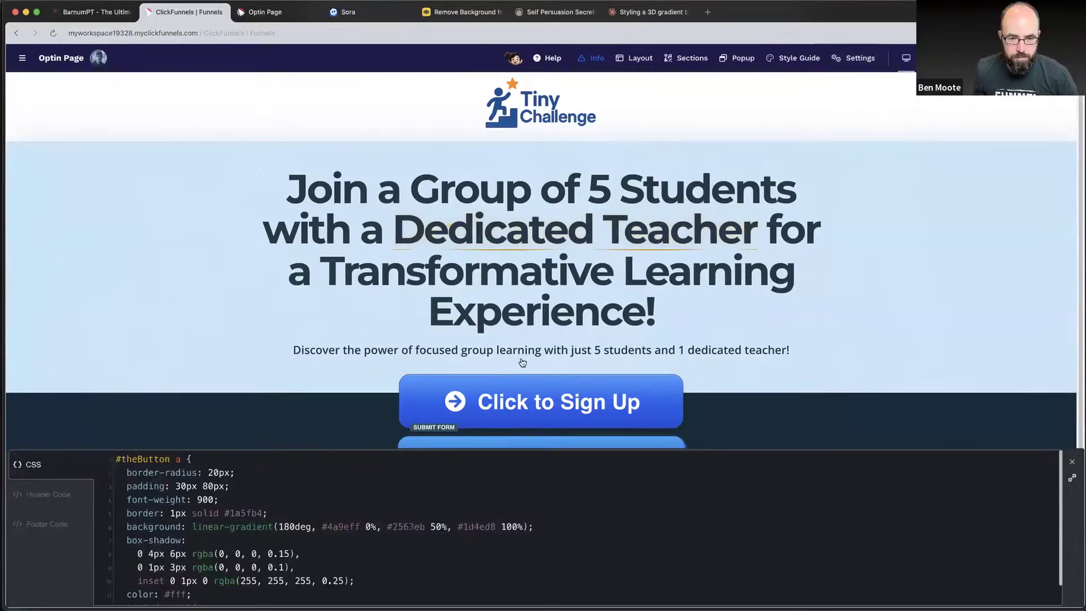
click(1071, 479)
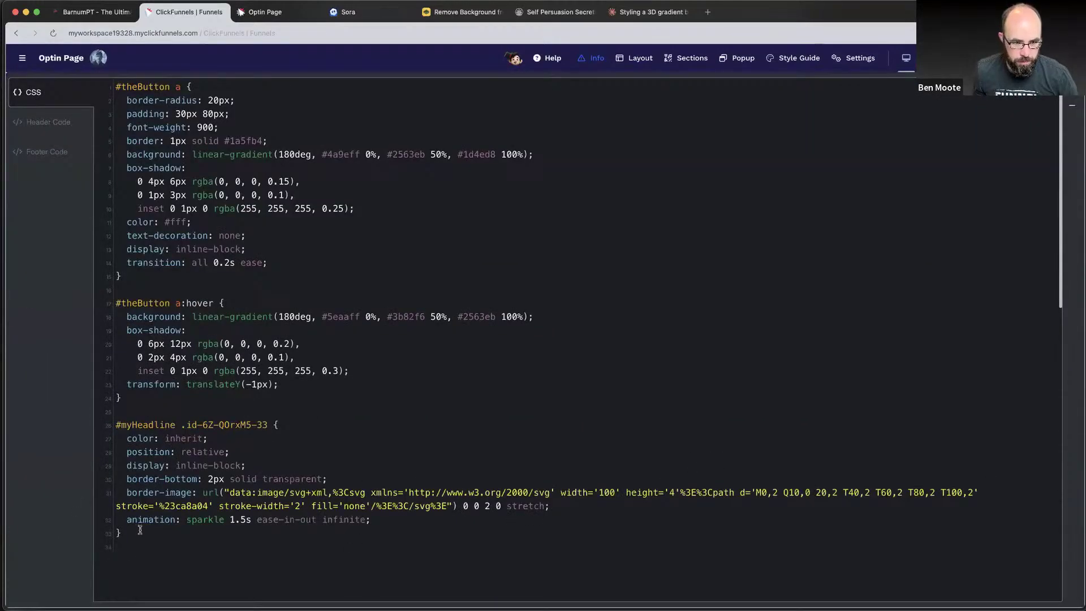
text(#myHeadline .id-6Z-QOrxM5-33::before, #myHeadline .id-6Z-QOrxM5-33::after {)
drag(118, 385, 280, 579)
right_click(325, 526)
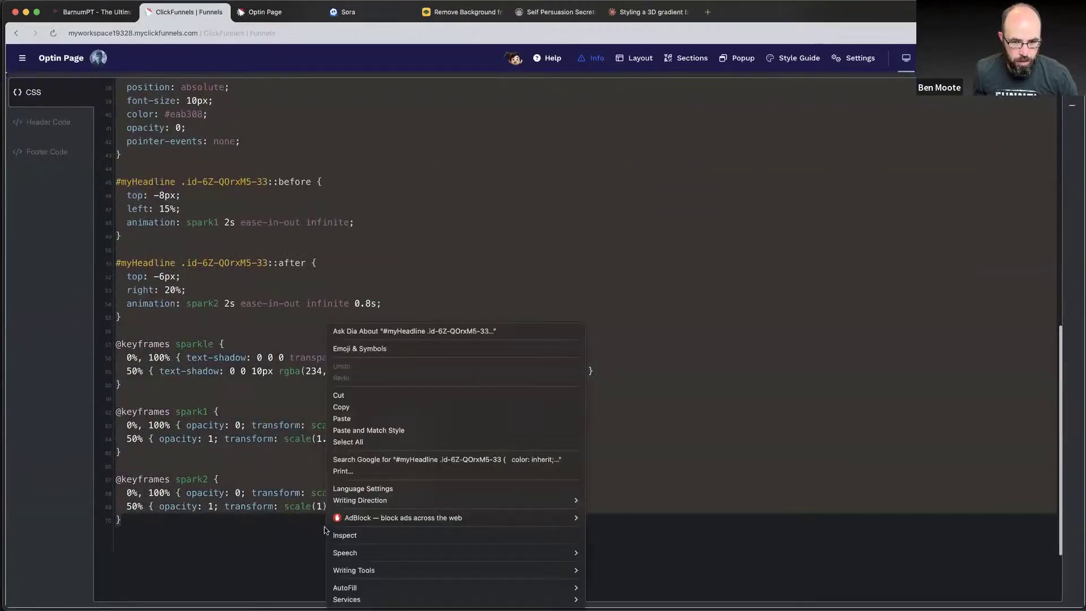
click(382, 408)
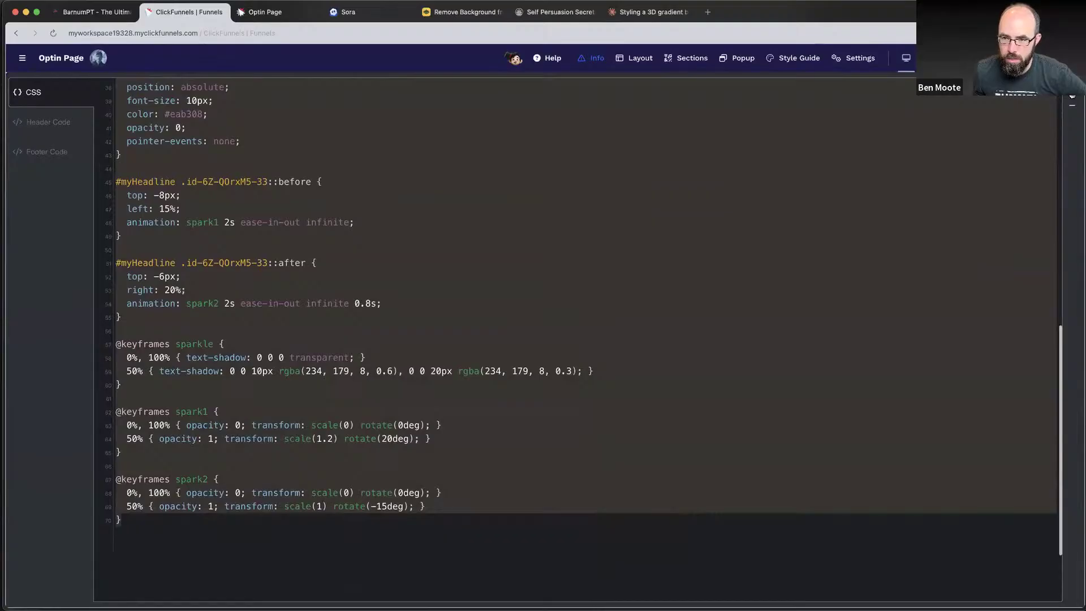
click(1068, 95)
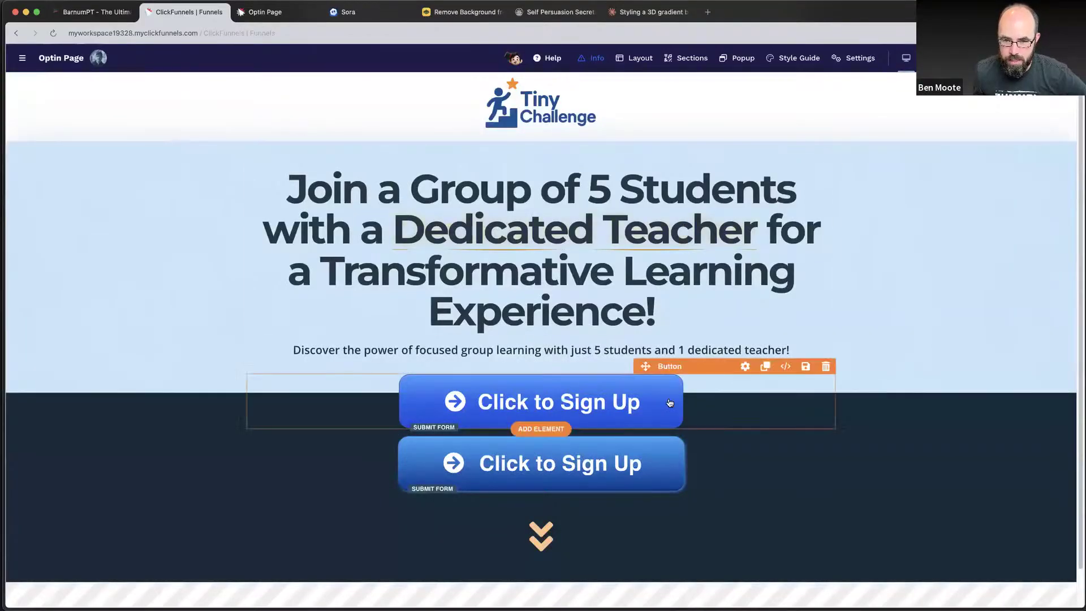
Save the upper sign-up button as a universal button named "Button CSS".
click(805, 367)
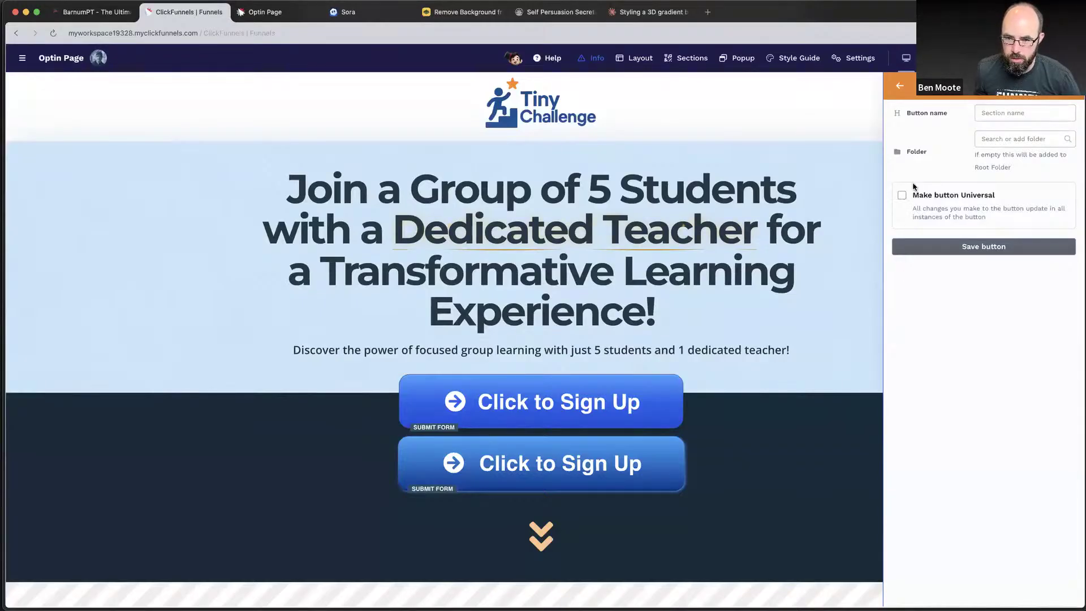
click(901, 197)
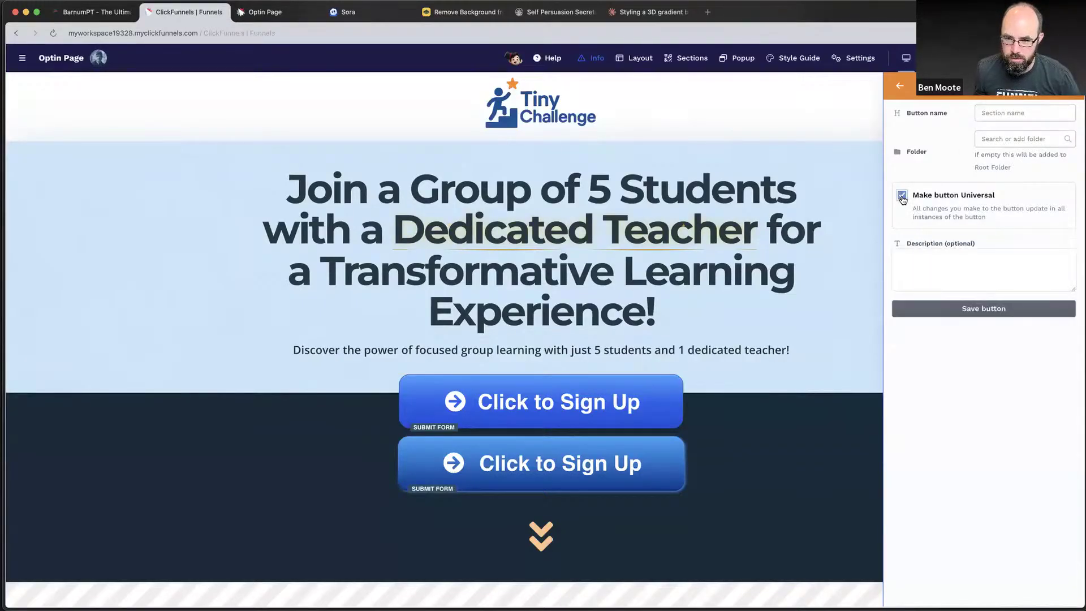
click(1017, 111)
text(Button CSS)
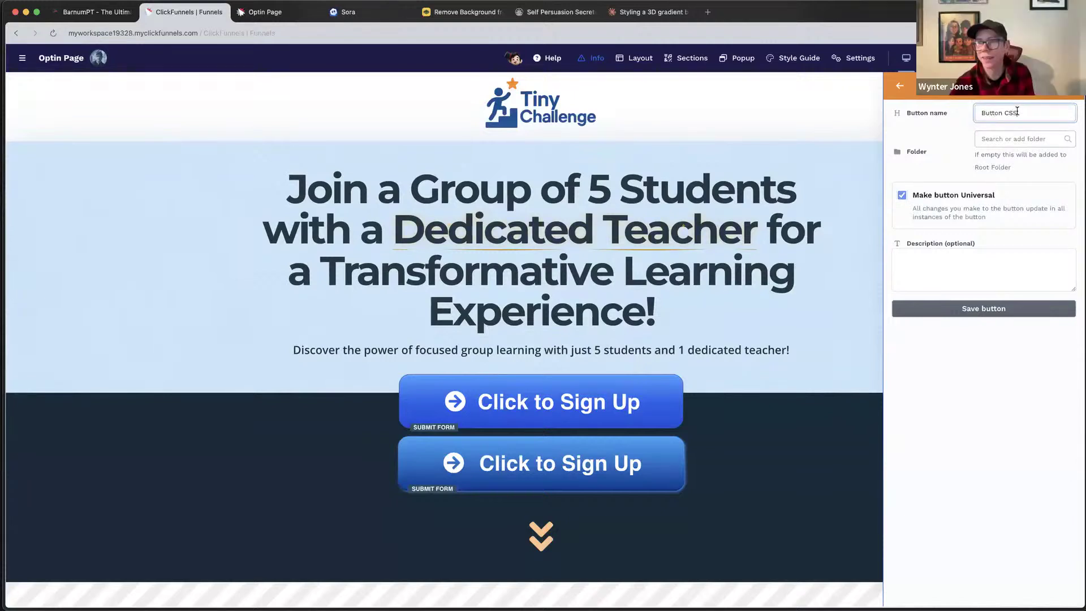
click(999, 308)
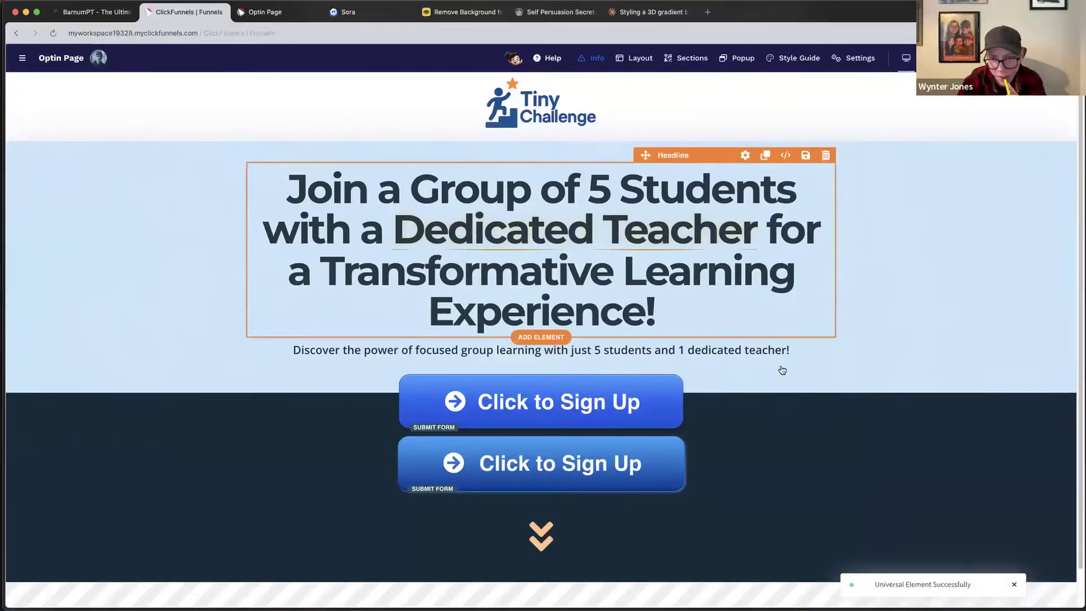
Open the Button CSS universal block for editing, paste the copied headline CSS into its custom CSS, and close the code editor.
mouse_move(703, 410)
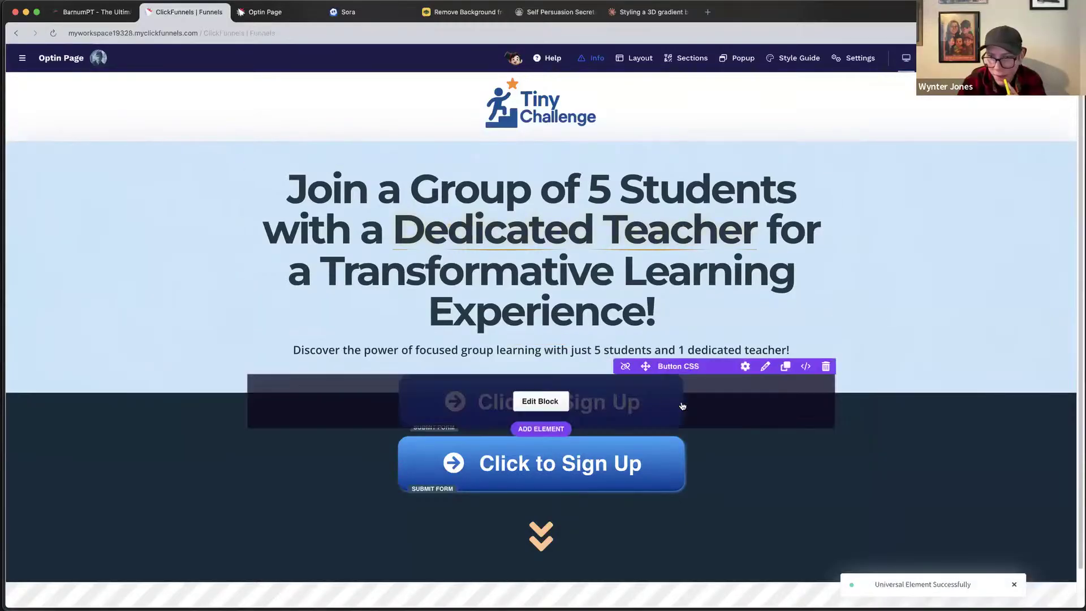
click(528, 402)
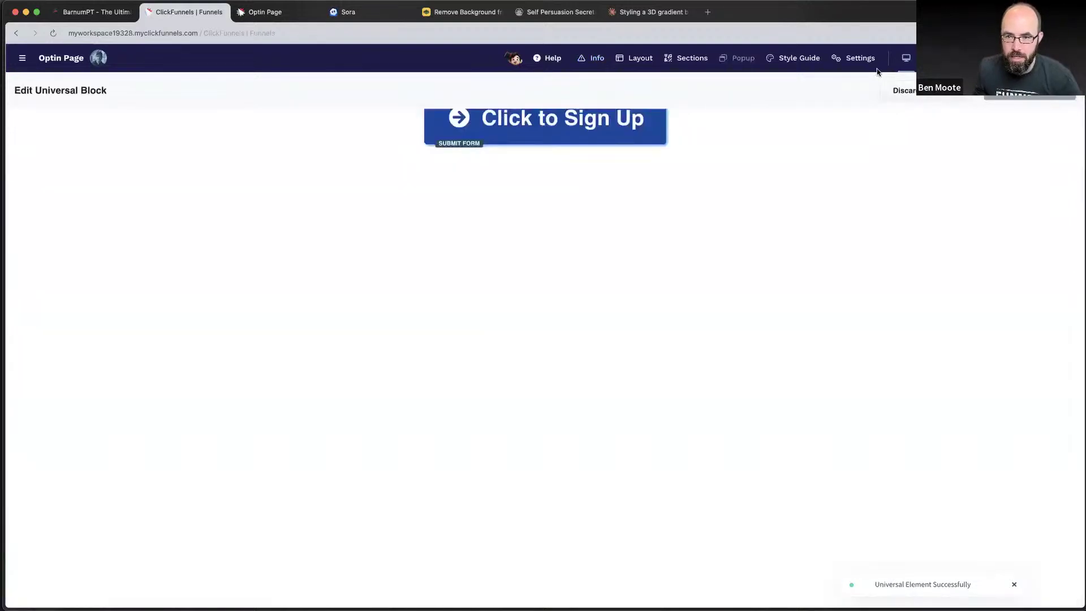
click(860, 58)
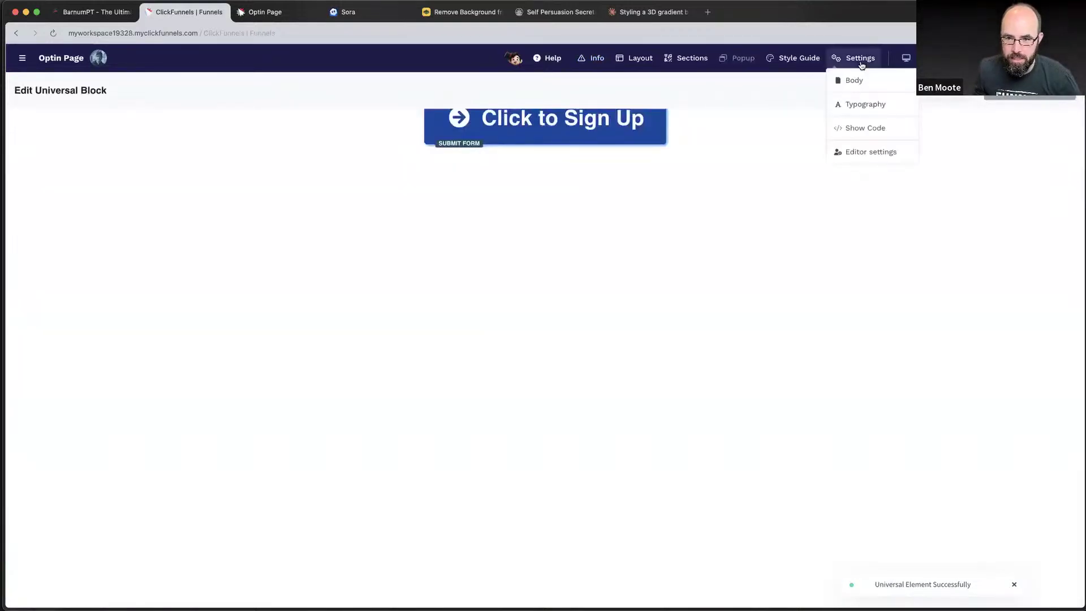
click(868, 129)
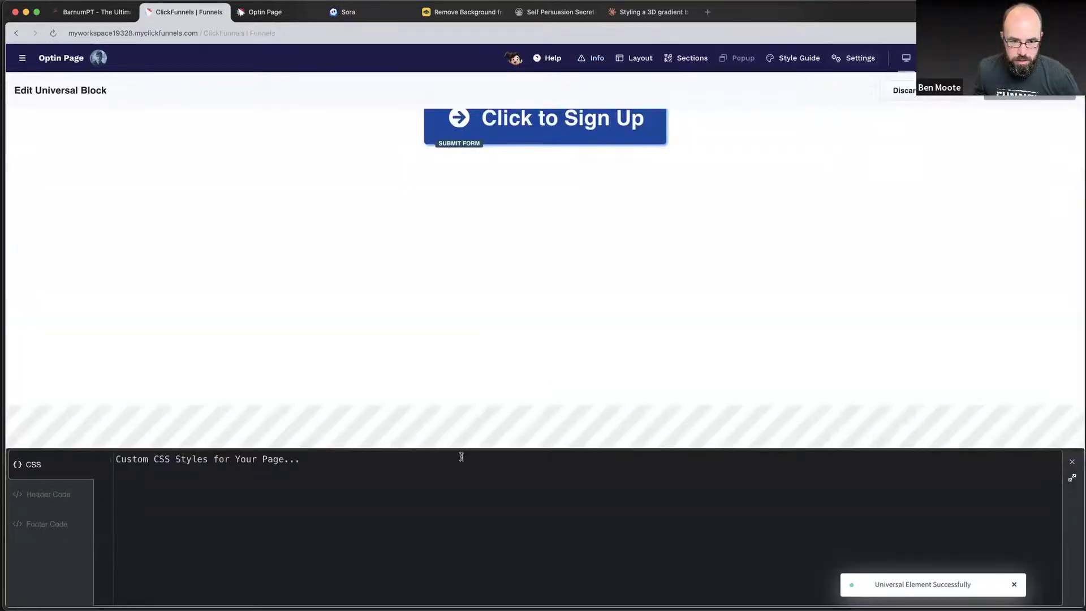
right_click(240, 463)
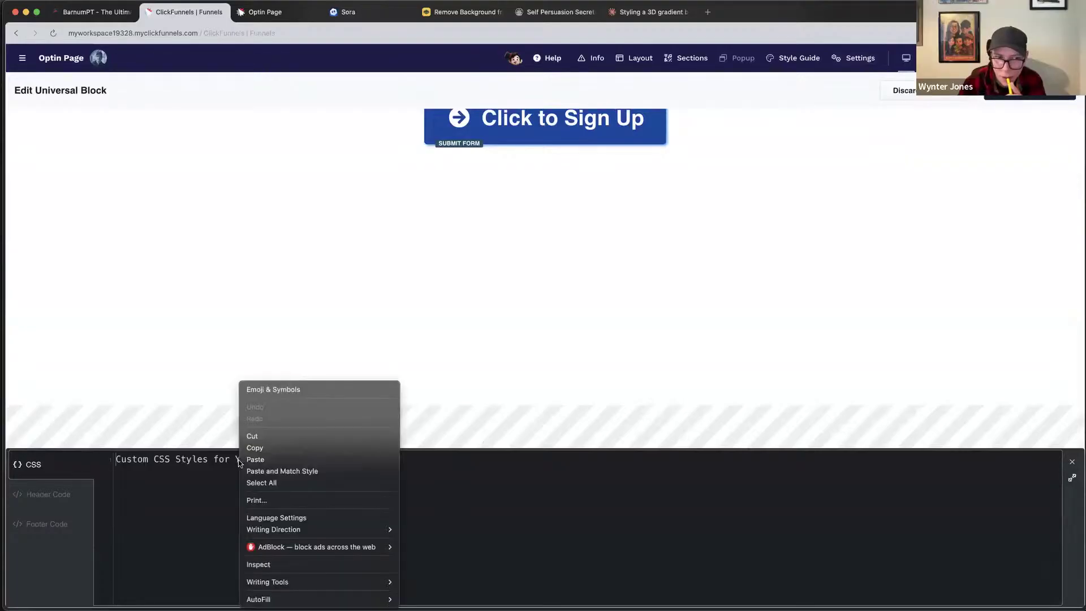
click(255, 459)
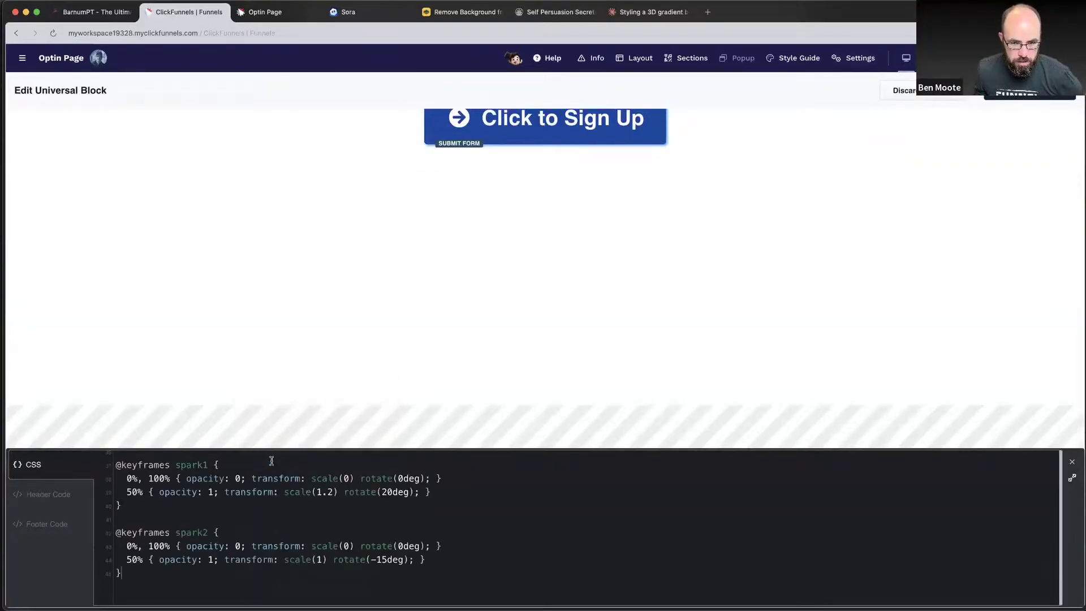
click(1033, 154)
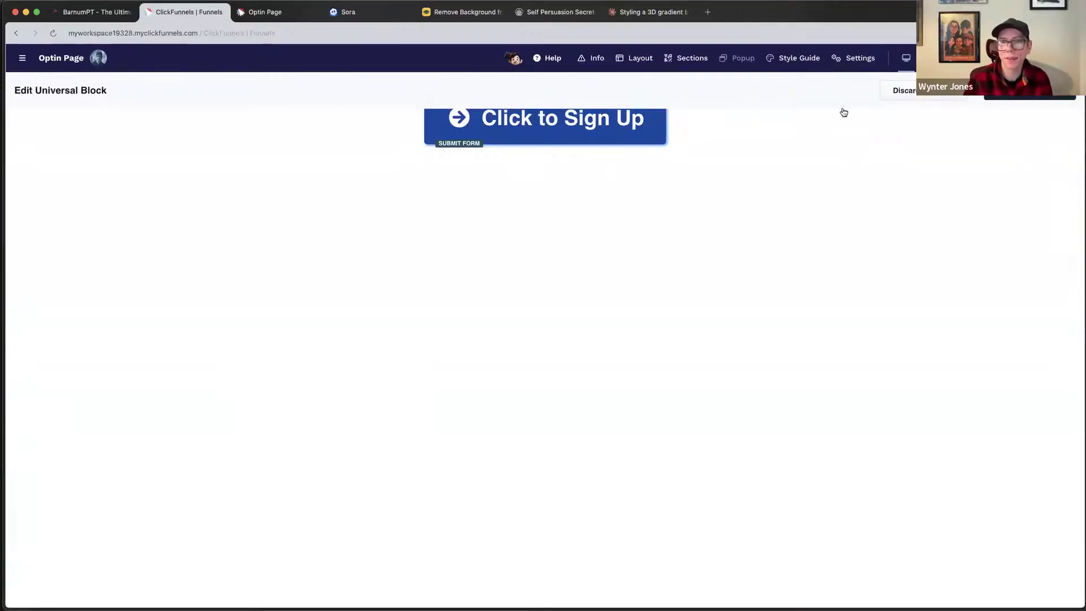
Clear the pasted headline code from the universal block's custom CSS and leave the block editor.
click(632, 123)
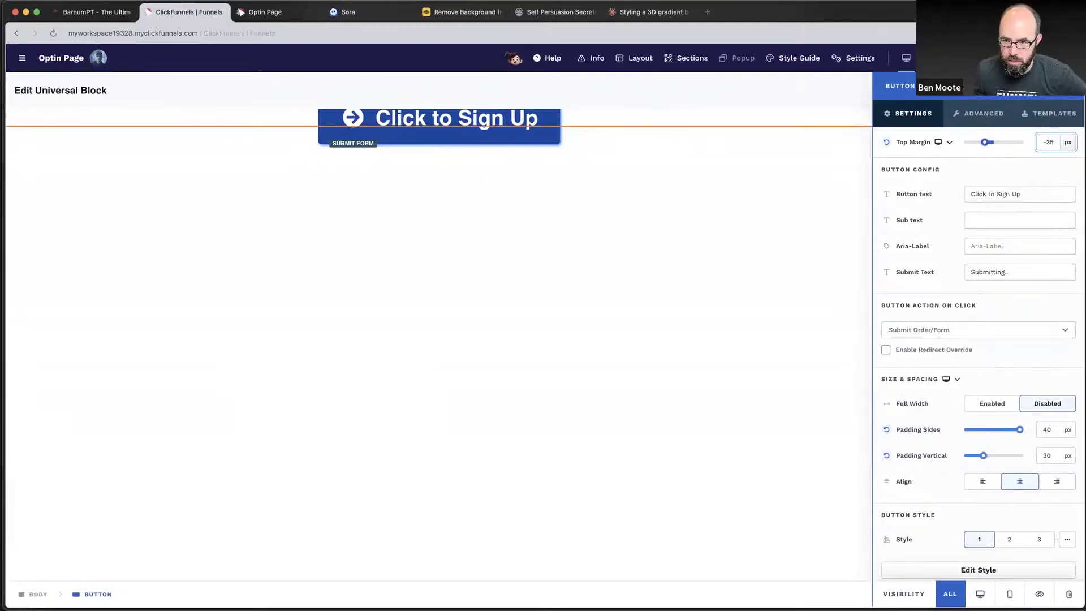
key(super+shift+o)
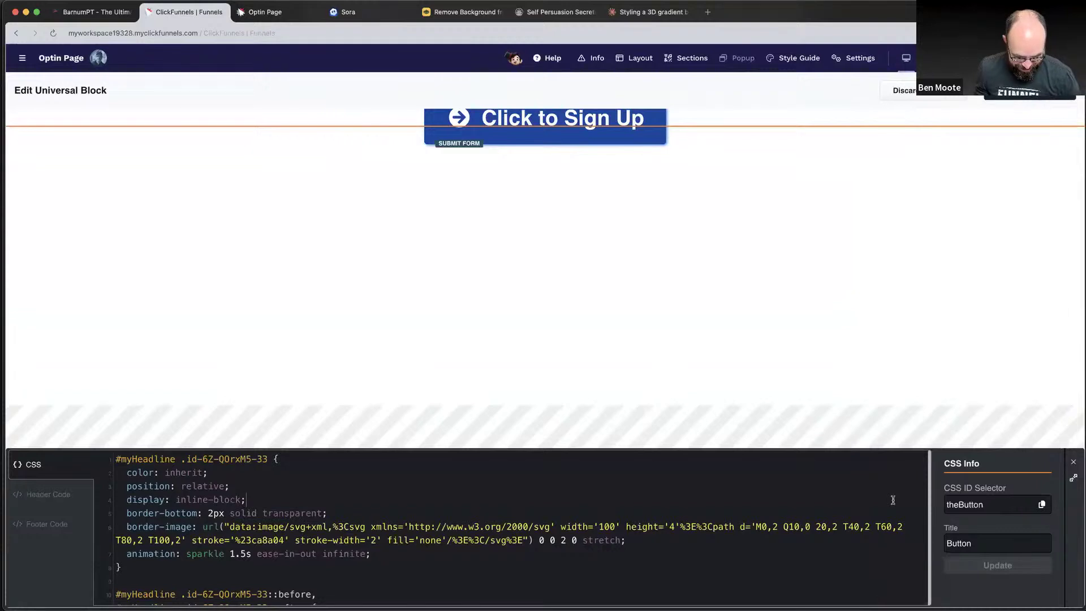
key(super+a)
key(BackSpace)
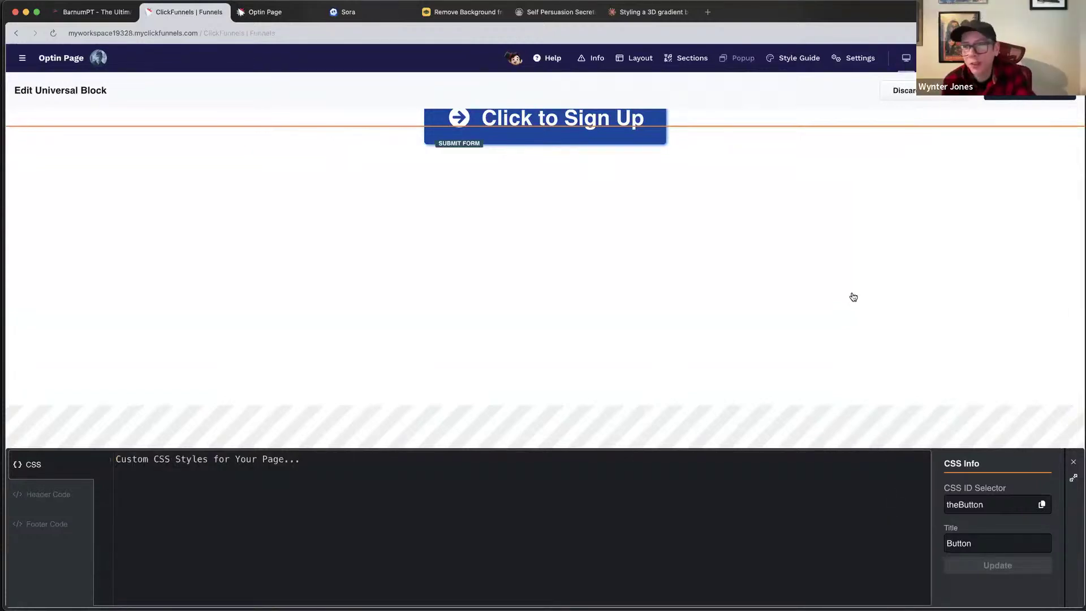
click(853, 296)
click(943, 108)
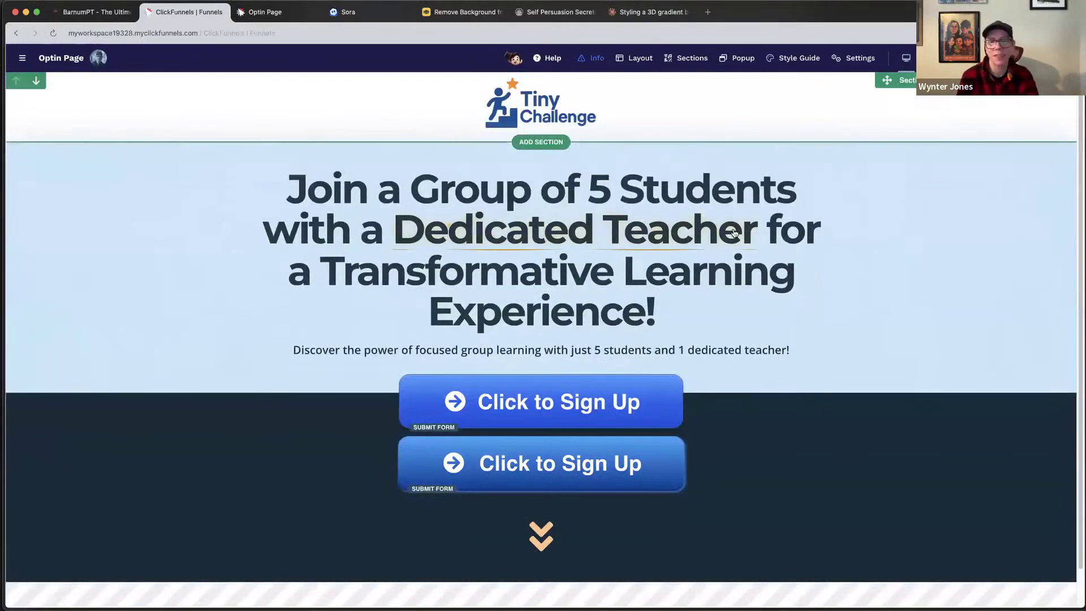
Copy the #theButton a and #theButton a:hover rules from the page's custom CSS and close the code editor.
click(854, 62)
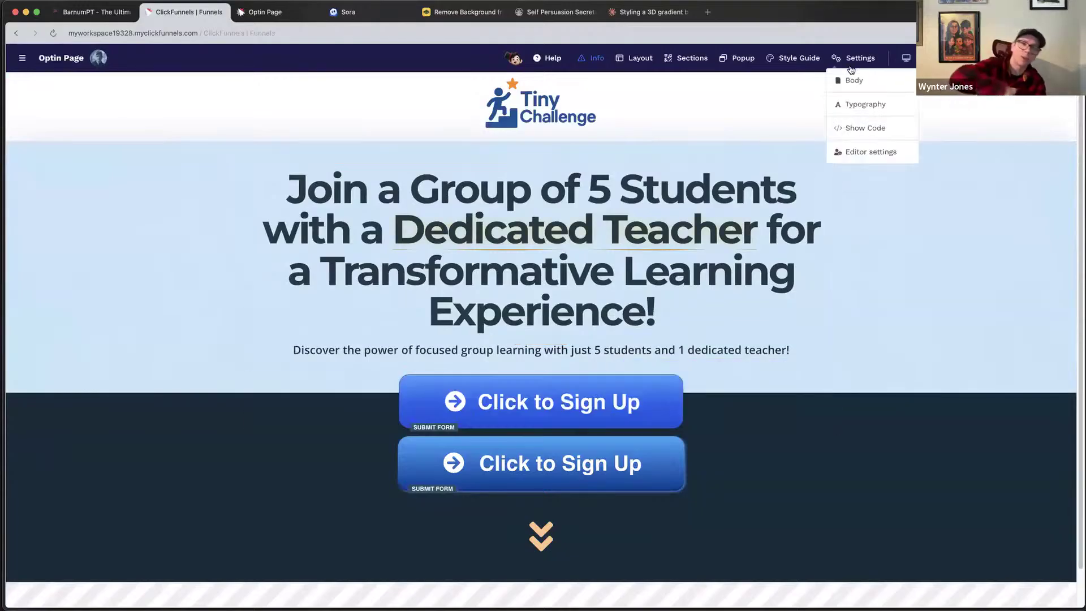
click(858, 128)
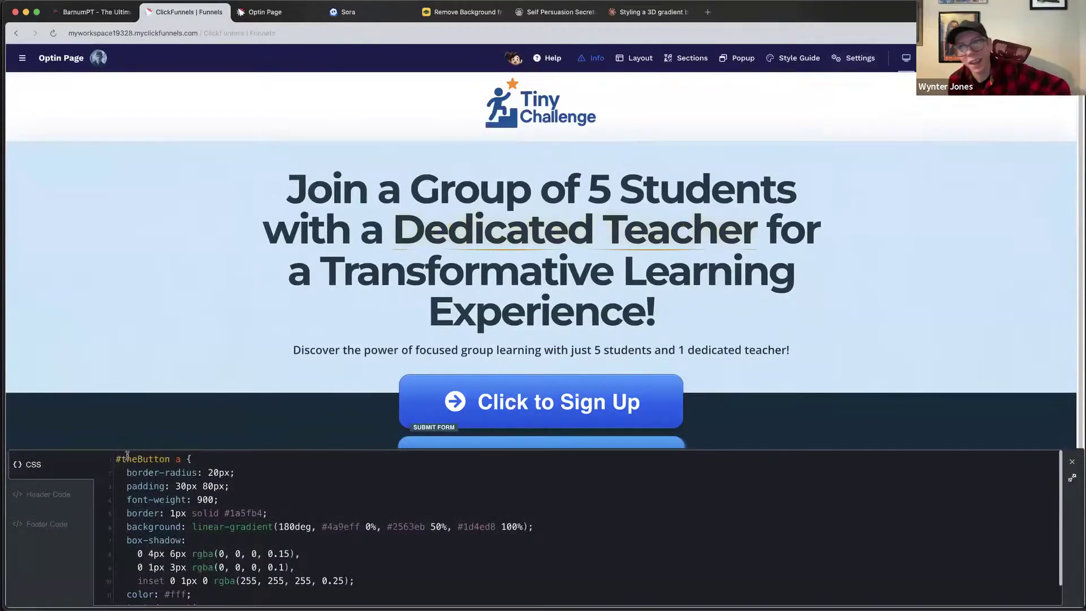
drag(116, 458, 260, 574)
scroll(277, 537, down, 3)
scroll(283, 542, down, 3)
scroll(292, 560, up, 1)
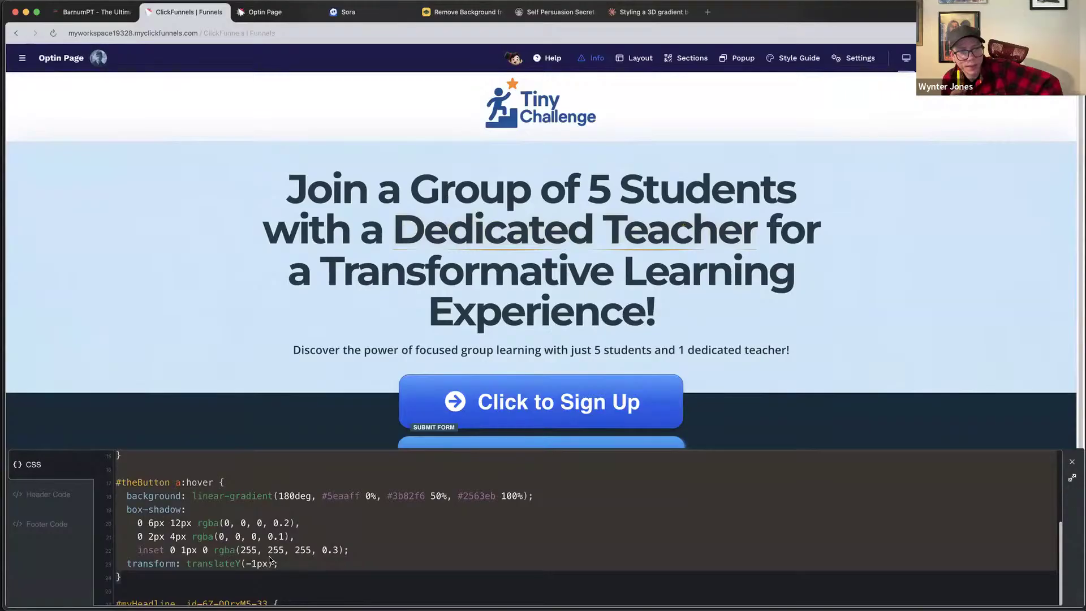
right_click(270, 560)
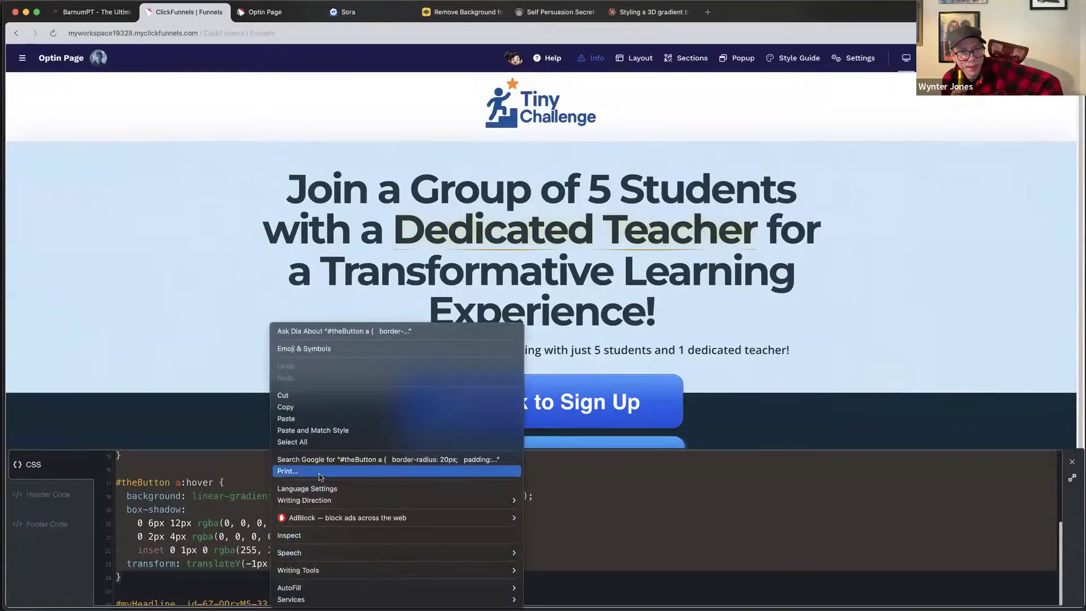
click(324, 407)
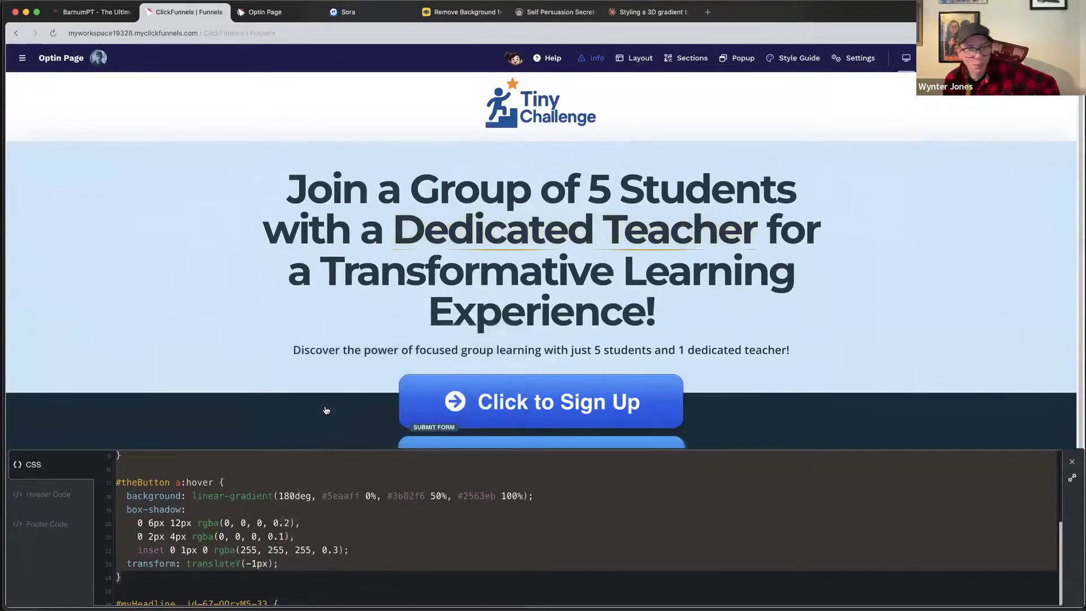
click(886, 158)
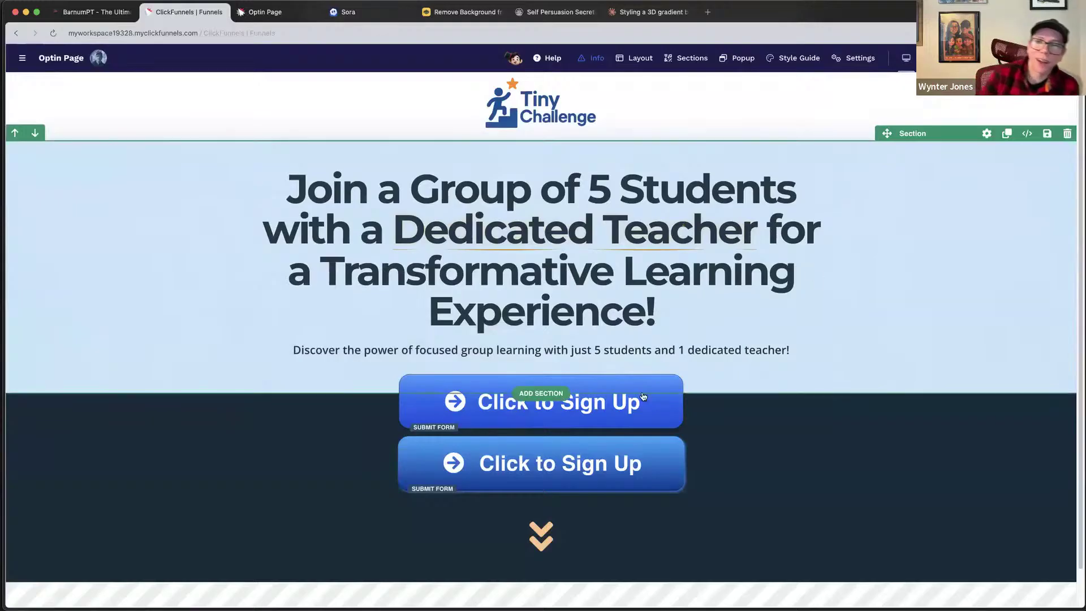
Paste the copied #theButton rules into the Button CSS universal block's custom CSS and save the block.
mouse_move(582, 406)
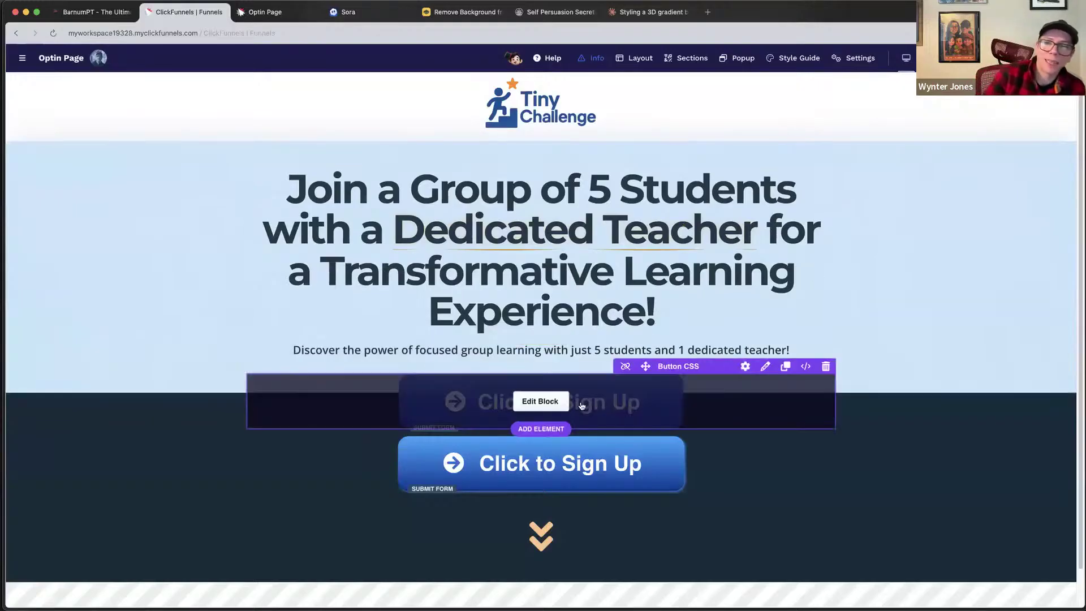
click(542, 401)
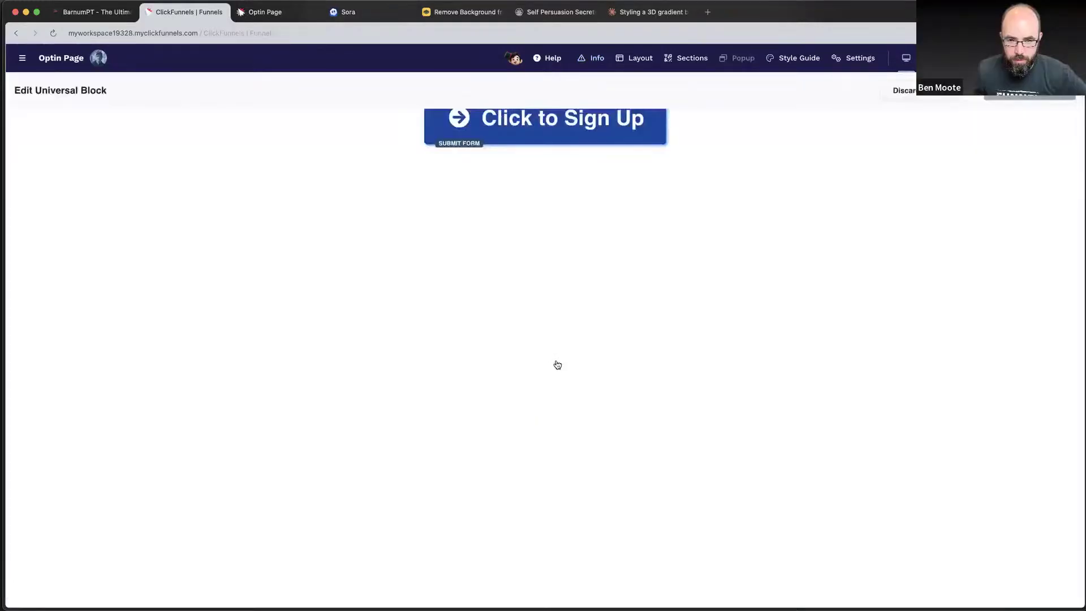
click(852, 57)
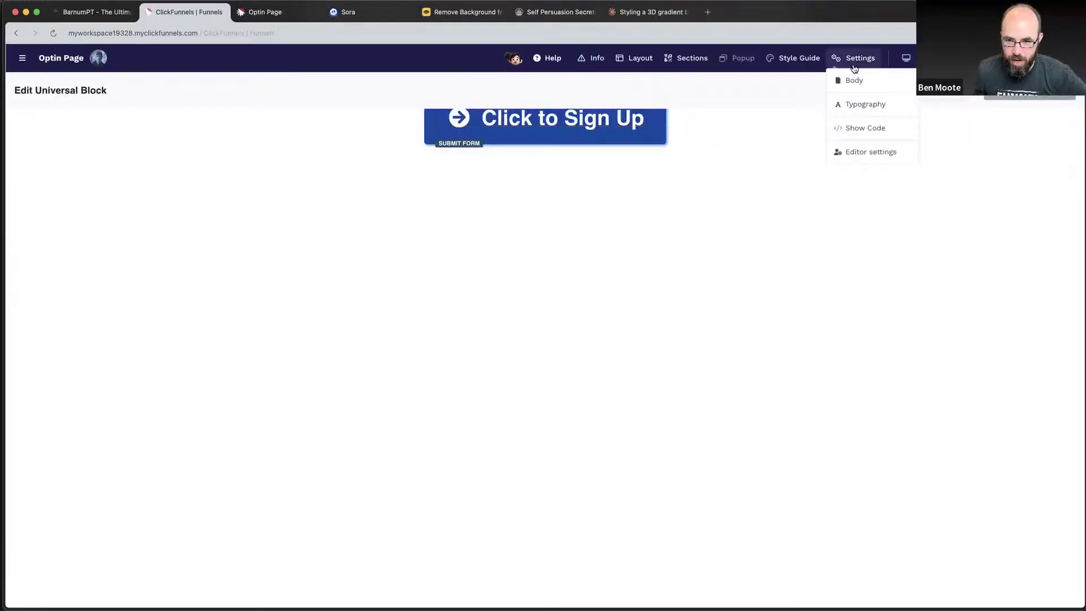
click(861, 128)
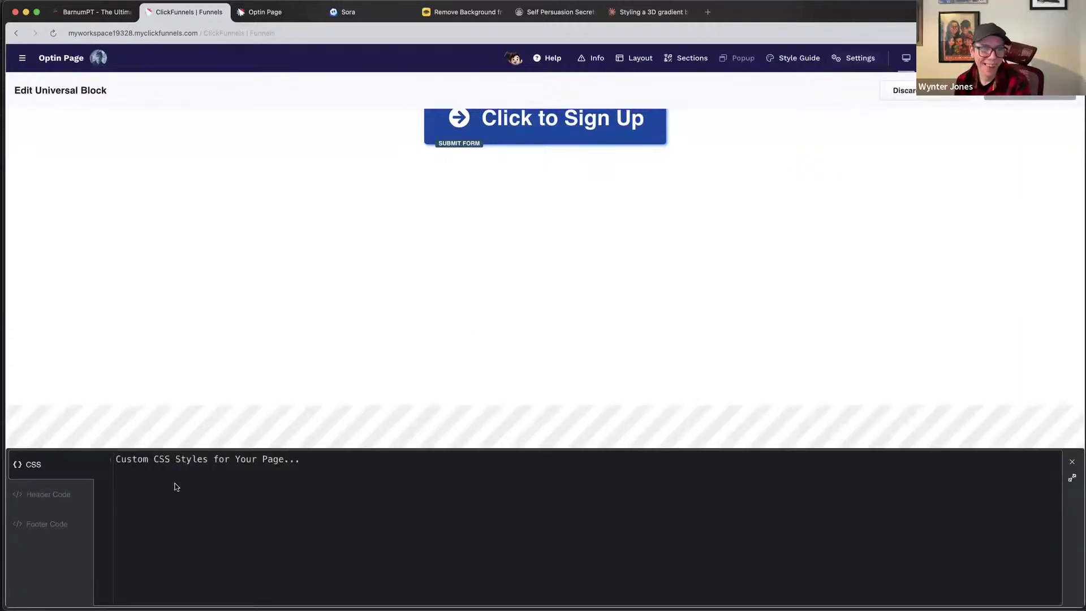
right_click(138, 458)
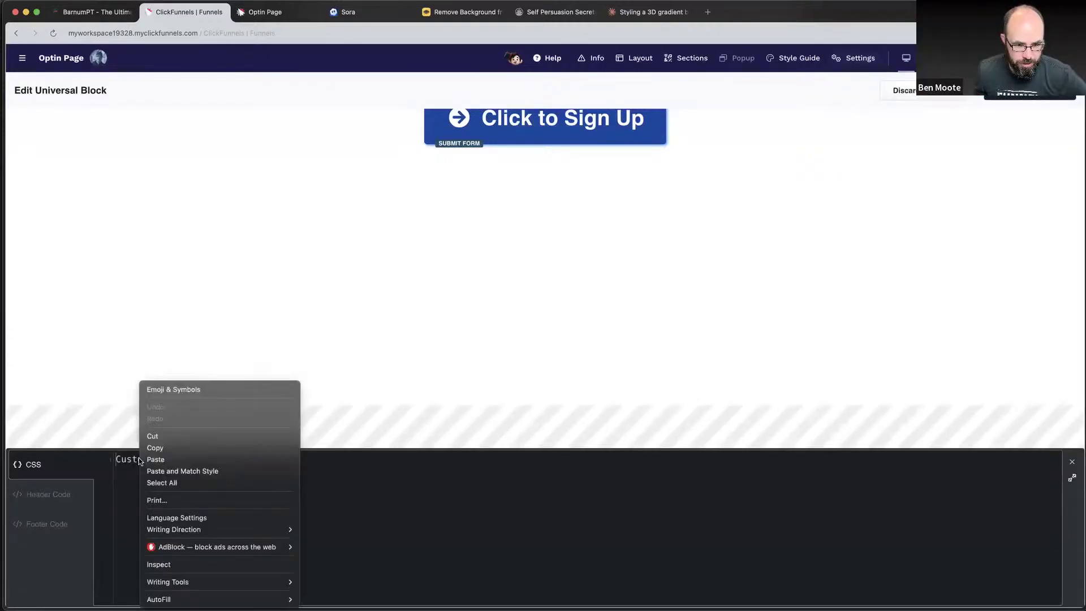
click(191, 459)
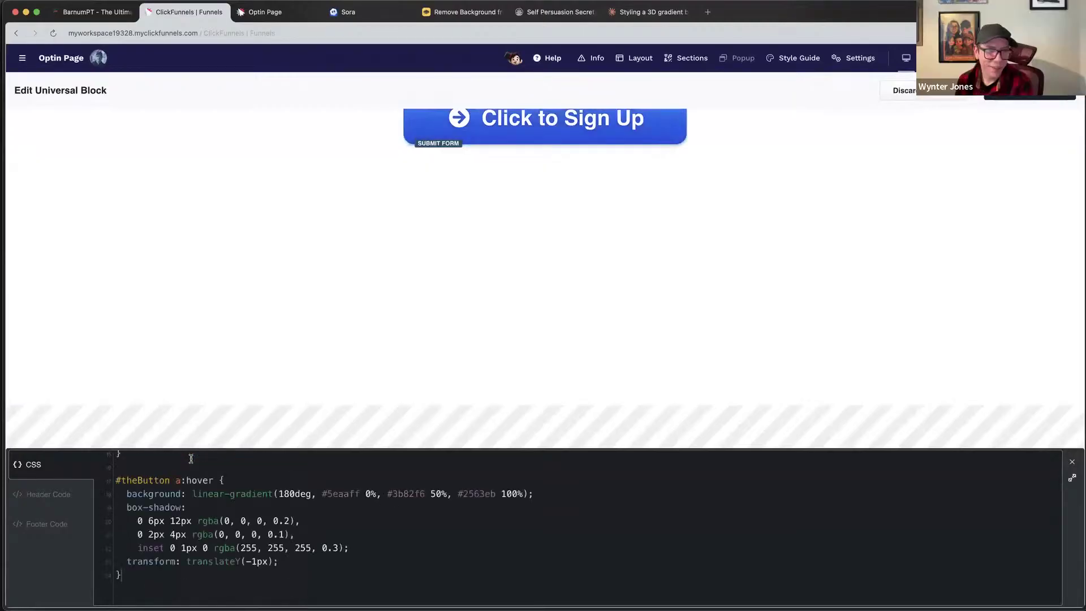
click(763, 316)
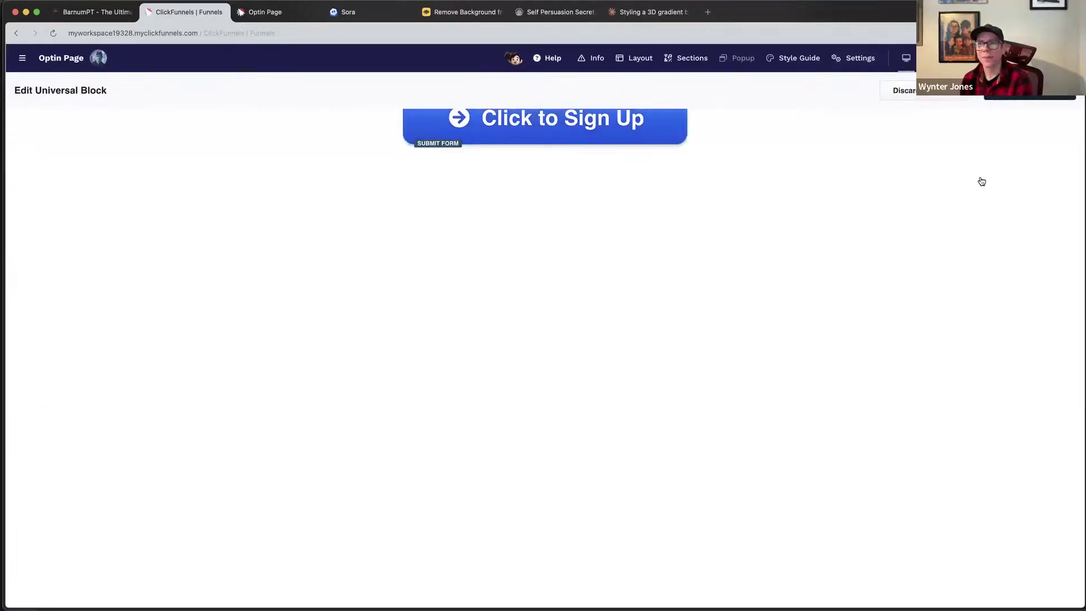
click(1022, 98)
Delete the #theButton a and #theButton a:hover rules from the page's custom CSS.
click(854, 58)
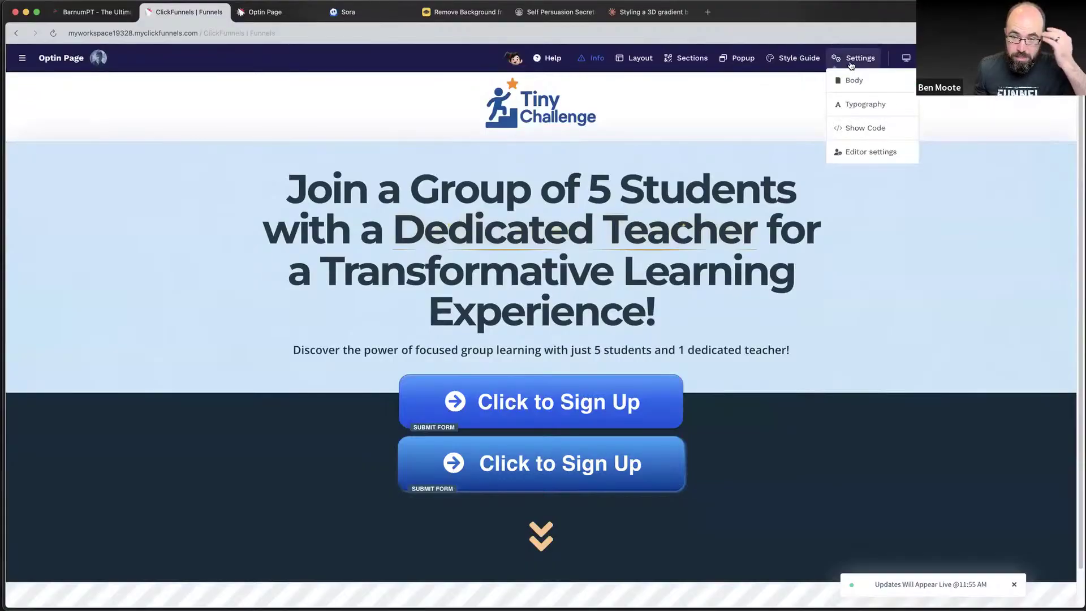
click(864, 128)
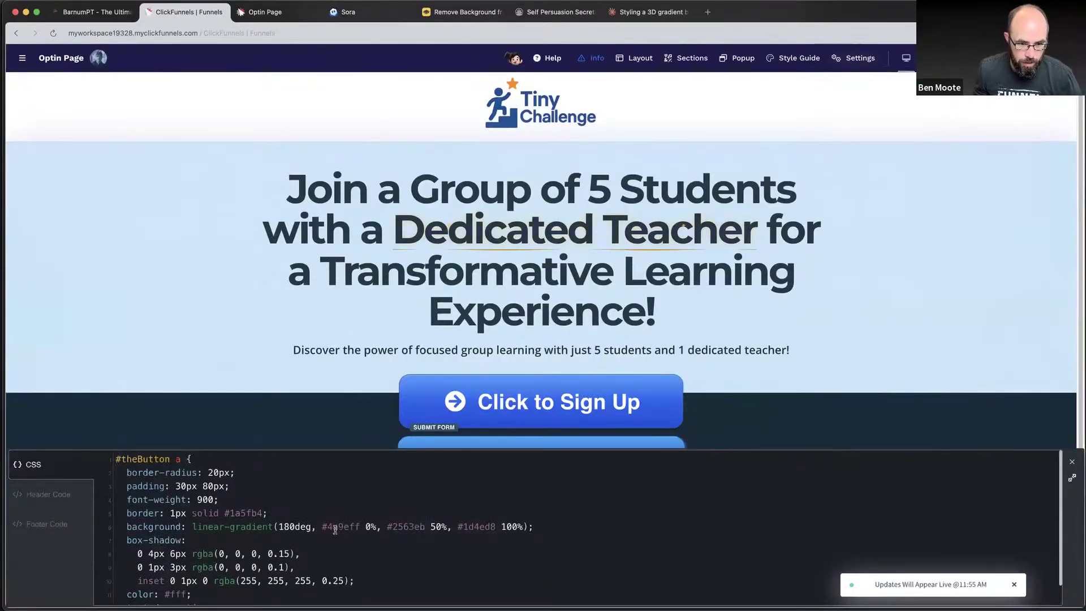
scroll(334, 530, down, 1)
scroll(335, 530, down, 10)
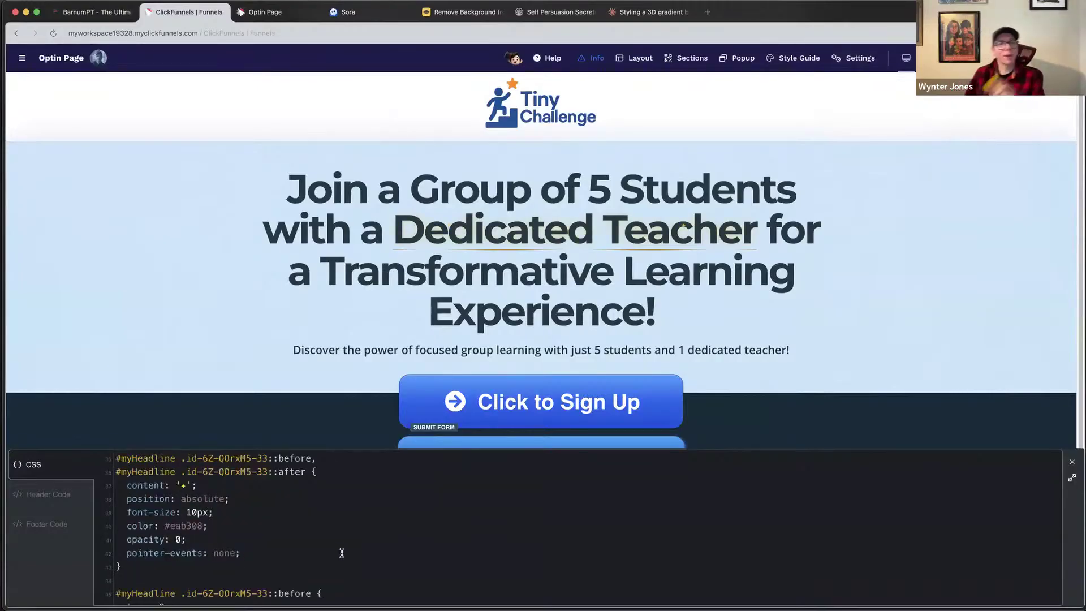
scroll(342, 554, down, 3)
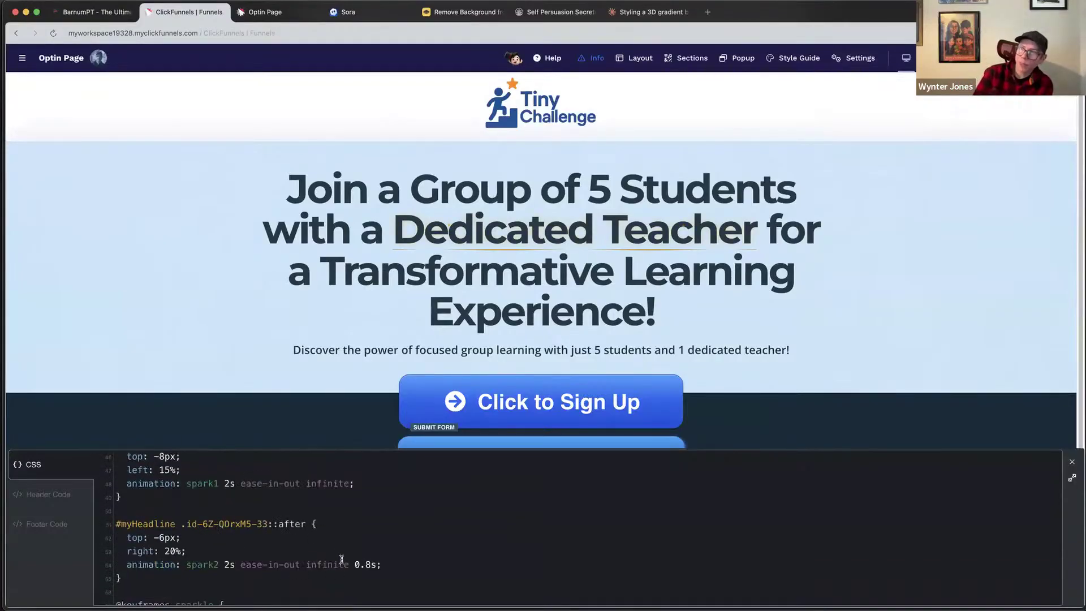
shift+click(264, 504)
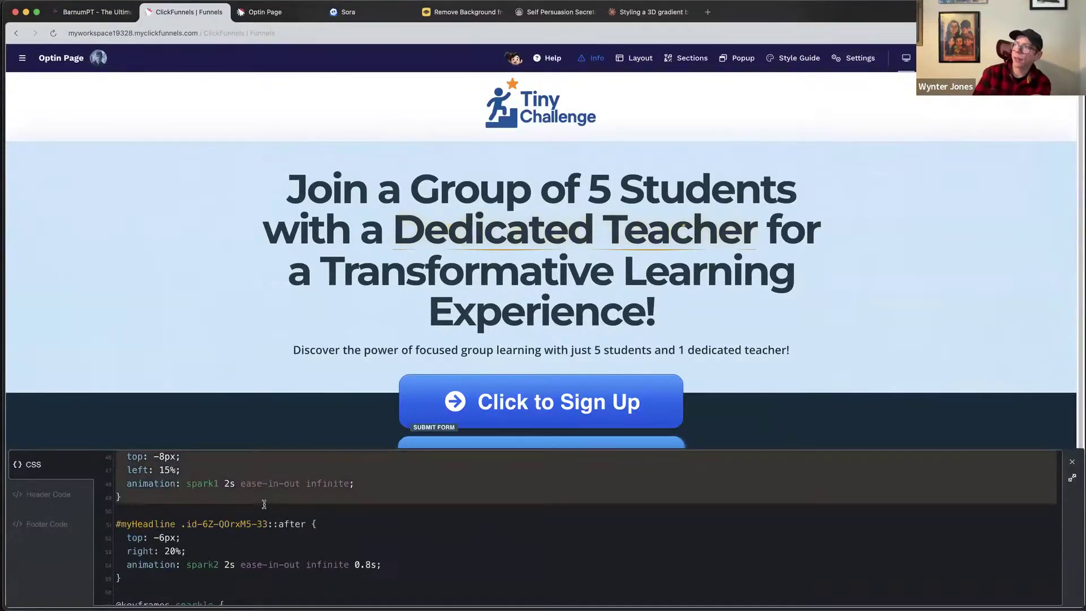
key(shift+Down)
key(BackSpace)
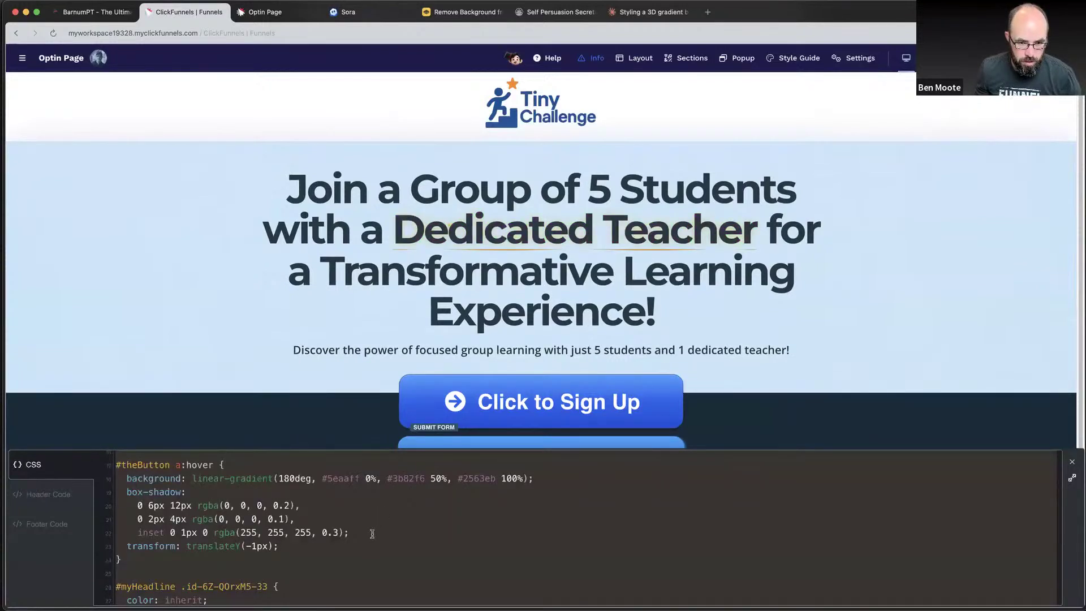
scroll(371, 533, down, 1)
shift+click(238, 551)
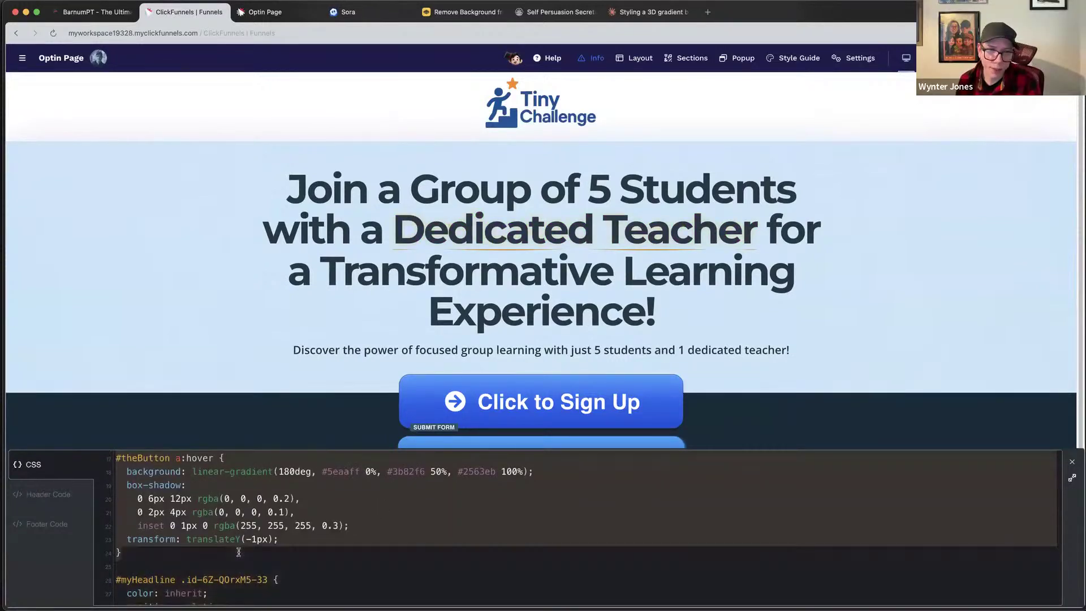
key(BackSpace)
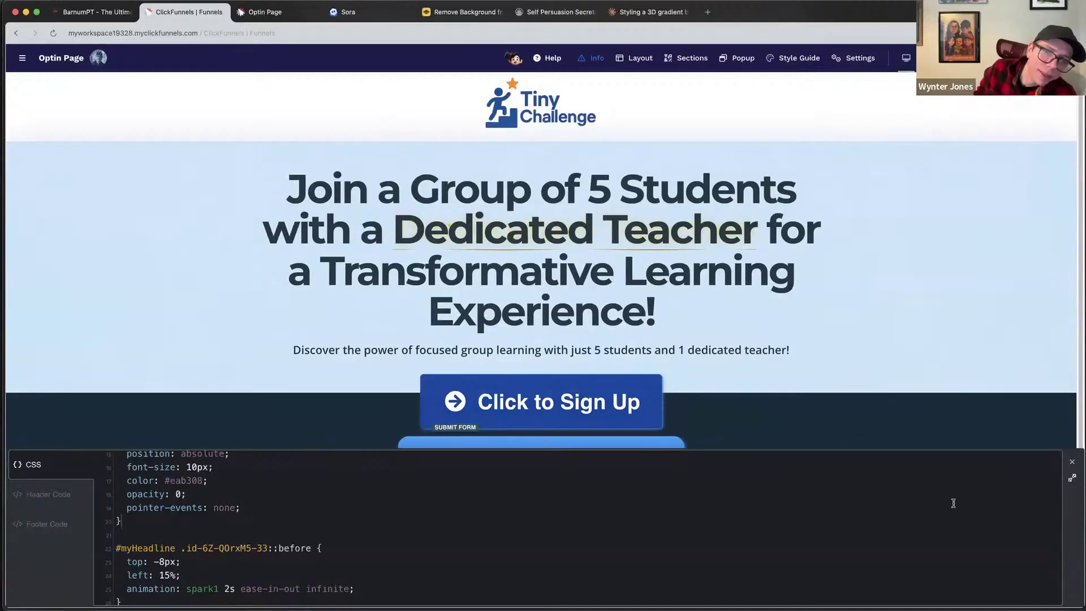
Enlarge the code editor and restore the deleted #theButton rules, placing the cursor before the first one.
click(1072, 478)
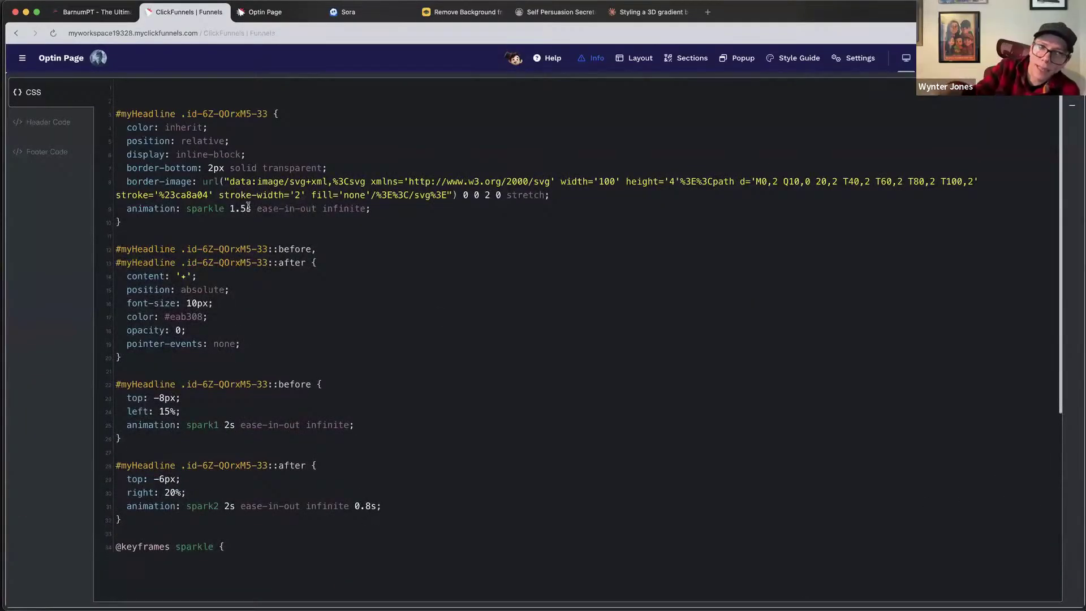
click(356, 240)
key(super+z)
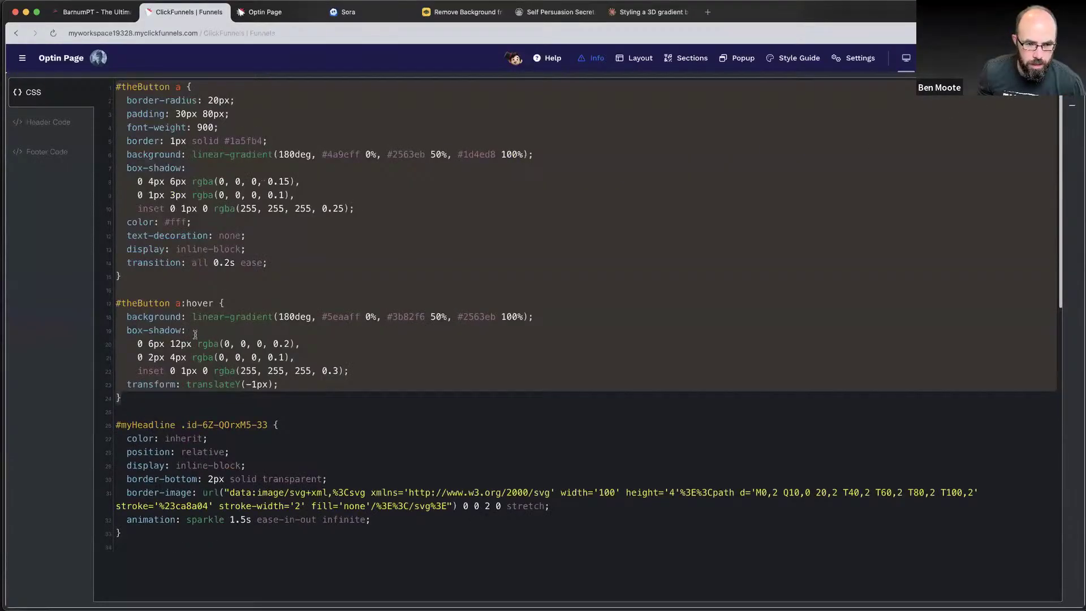
click(170, 290)
click(117, 87)
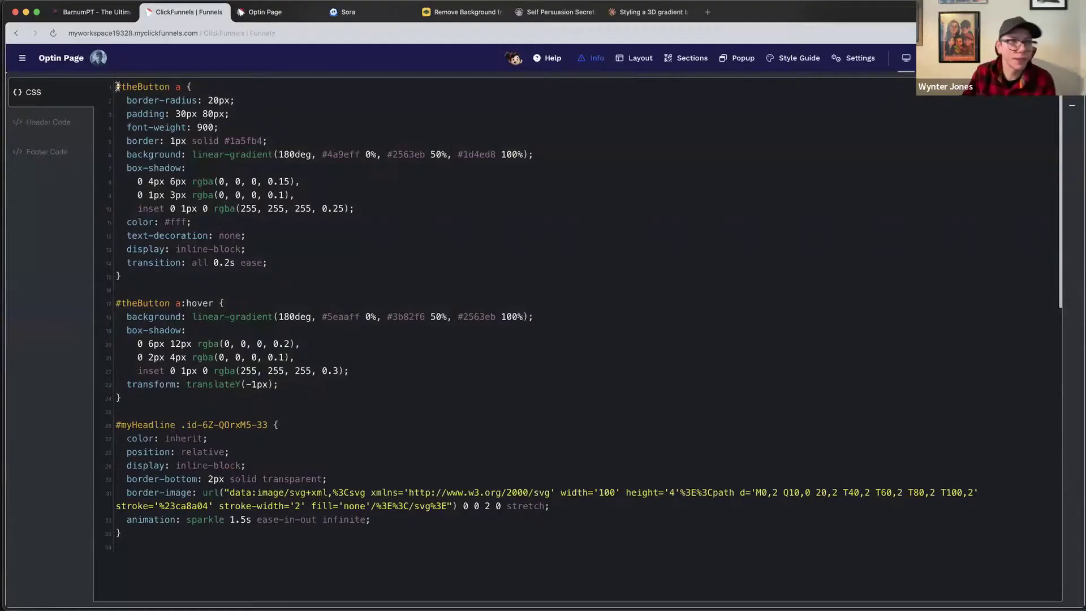
Delete the #theButton a and #theButton a:hover rules from the page's custom CSS and close the code editor.
drag(117, 88, 180, 415)
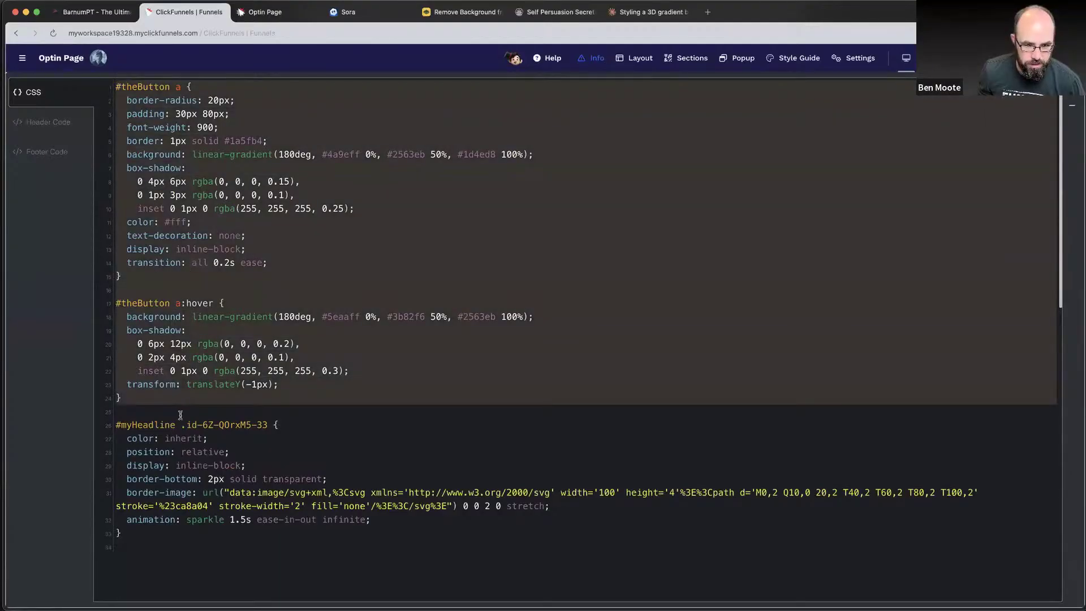
key(BackSpace)
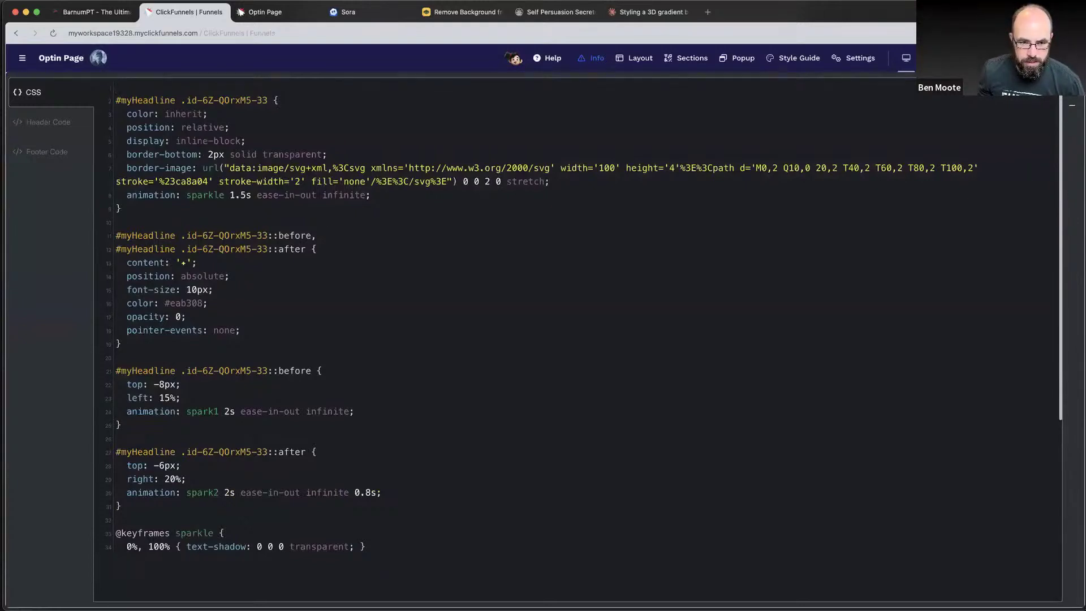
key(Escape)
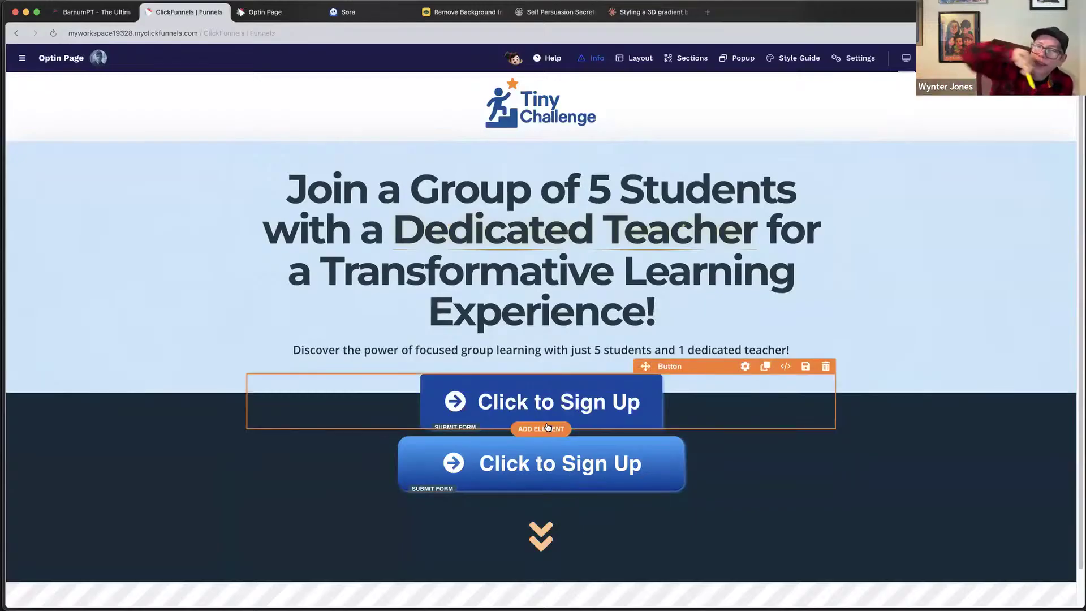
Insert the Button CSS universal block below the upper Click to Sign Up button and delete that original button.
click(552, 429)
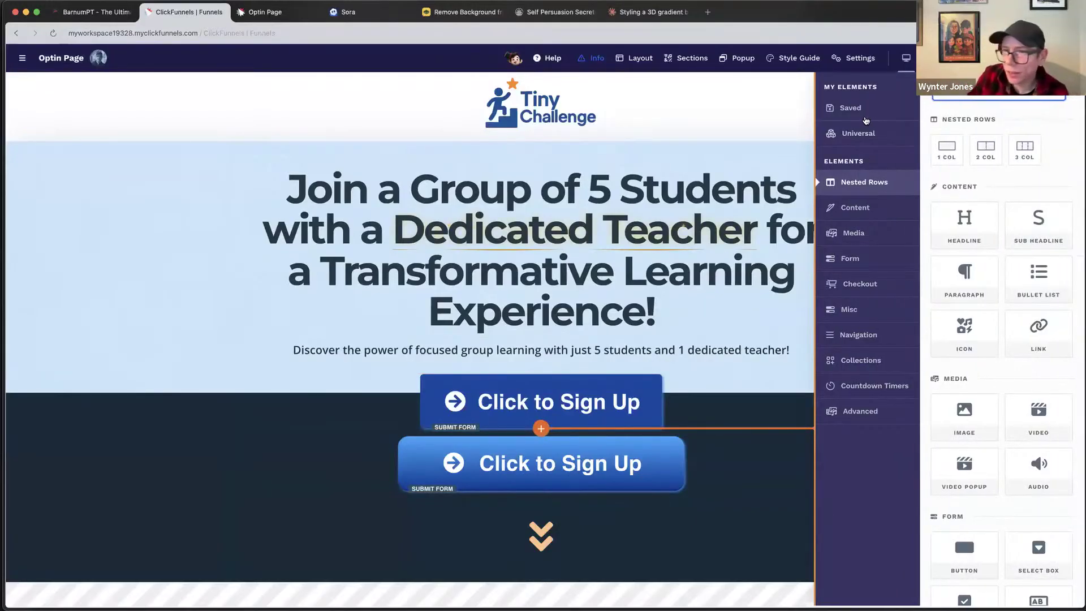
click(865, 140)
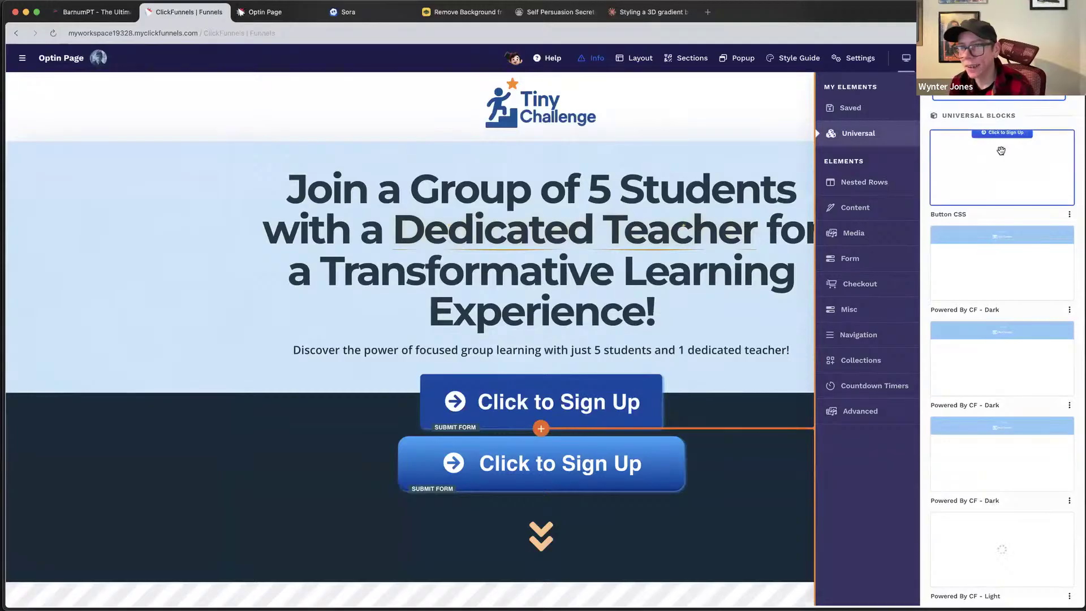
click(1001, 151)
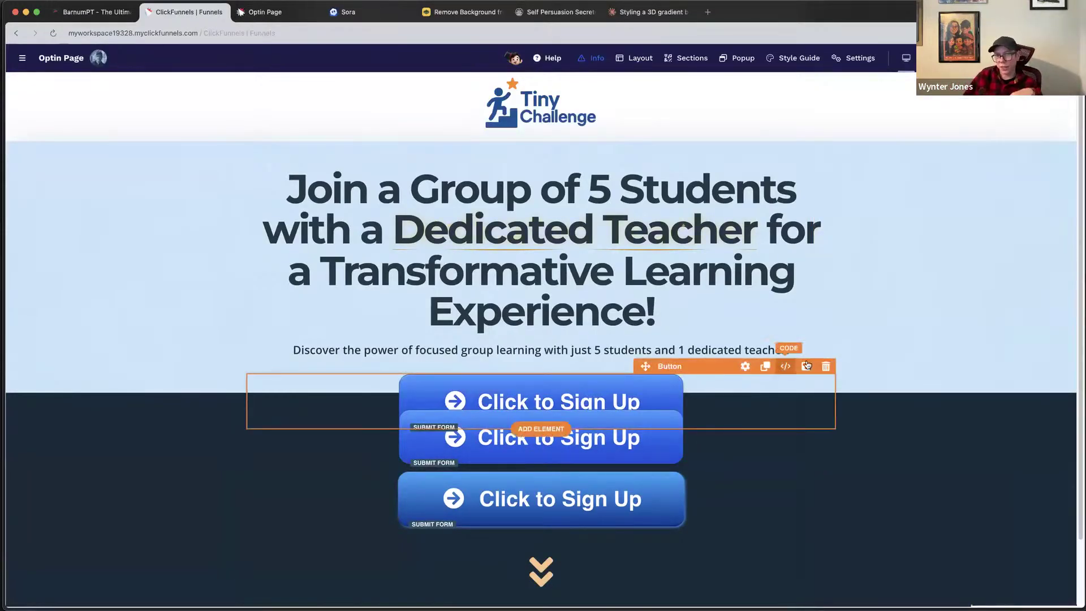
click(825, 366)
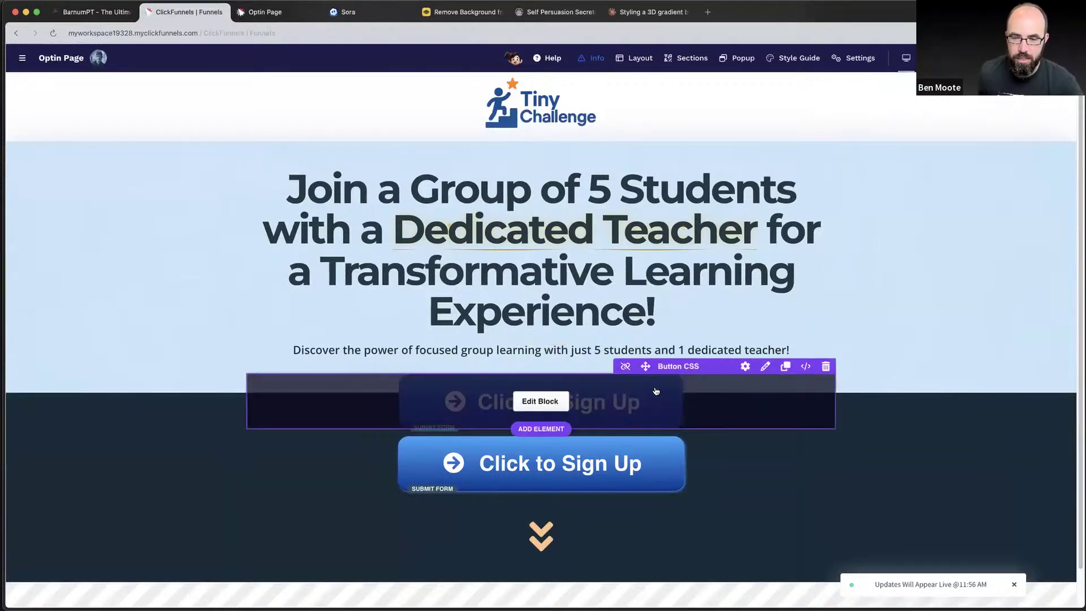
Copy all the custom CSS from the Button CSS universal block and leave the block editor without saving.
click(539, 401)
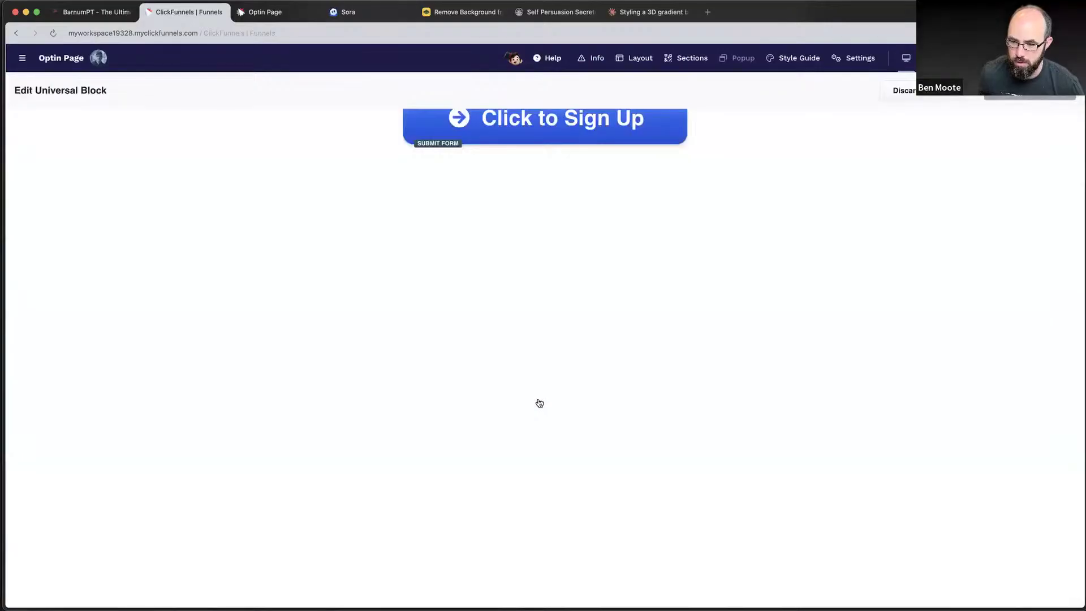
click(860, 58)
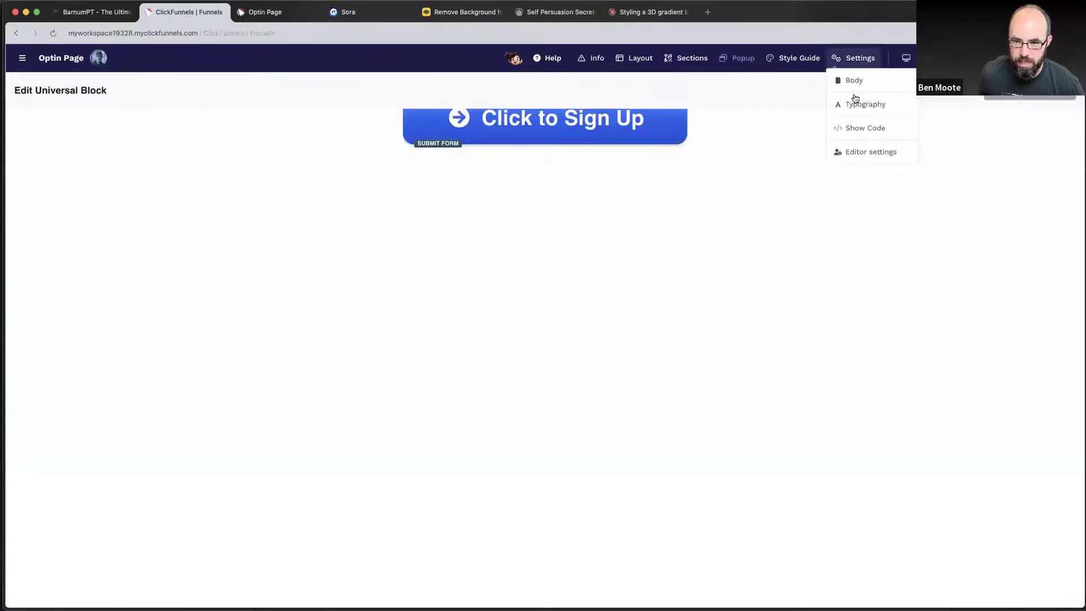
click(856, 129)
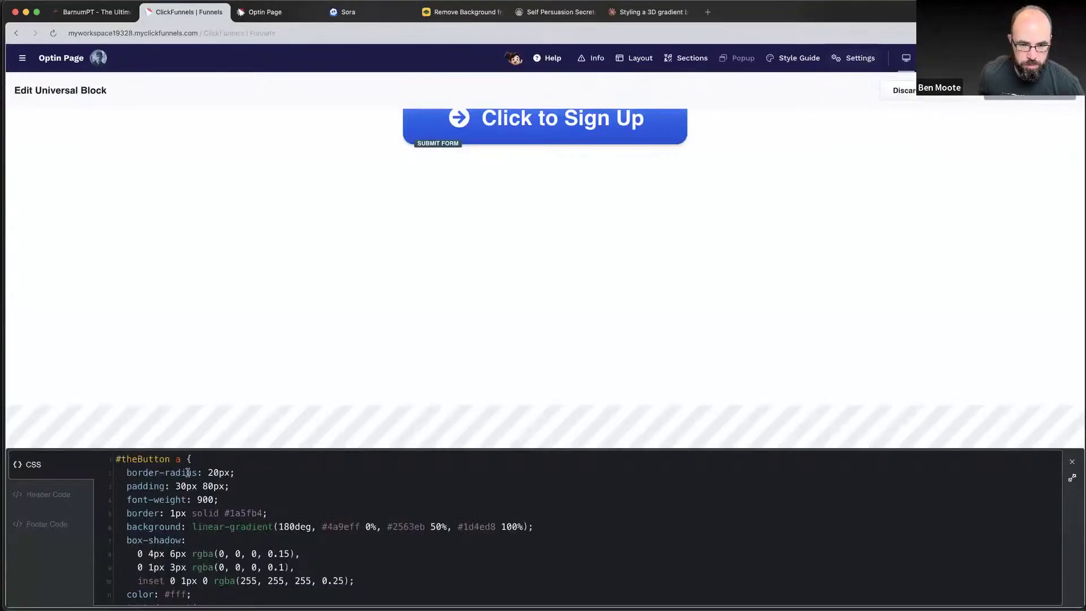
drag(116, 459, 247, 568)
right_click(275, 558)
click(182, 572)
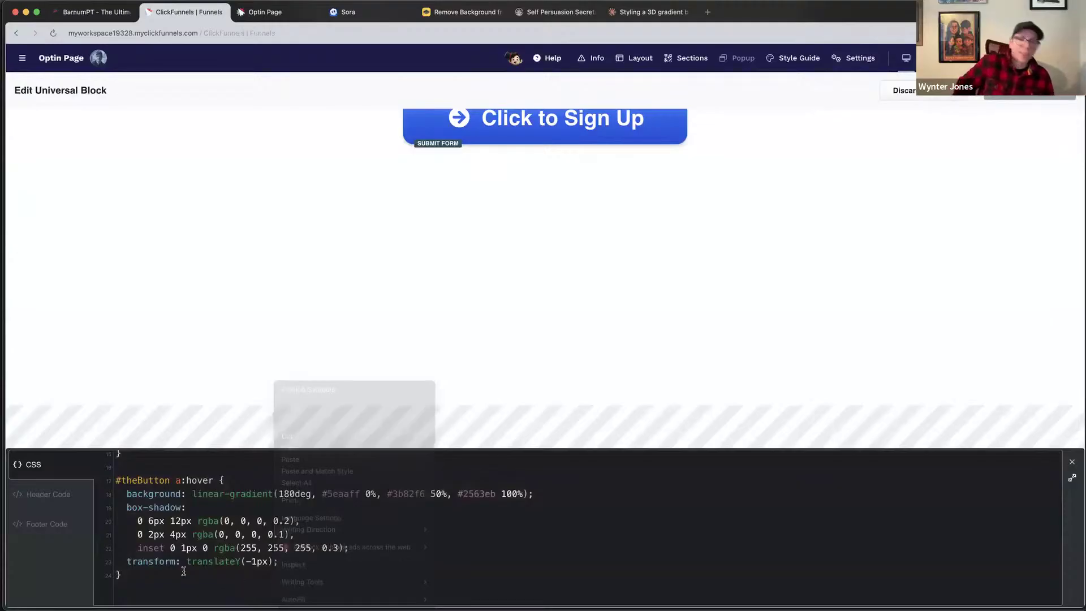
shift+click(180, 571)
key(super+a)
key(super+c)
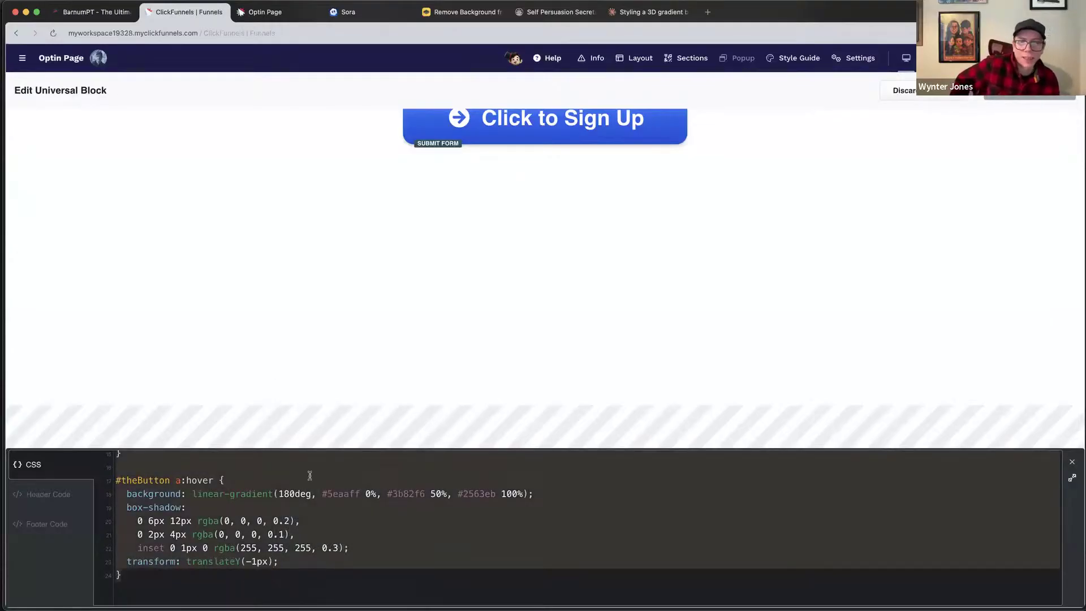
click(1072, 462)
click(923, 97)
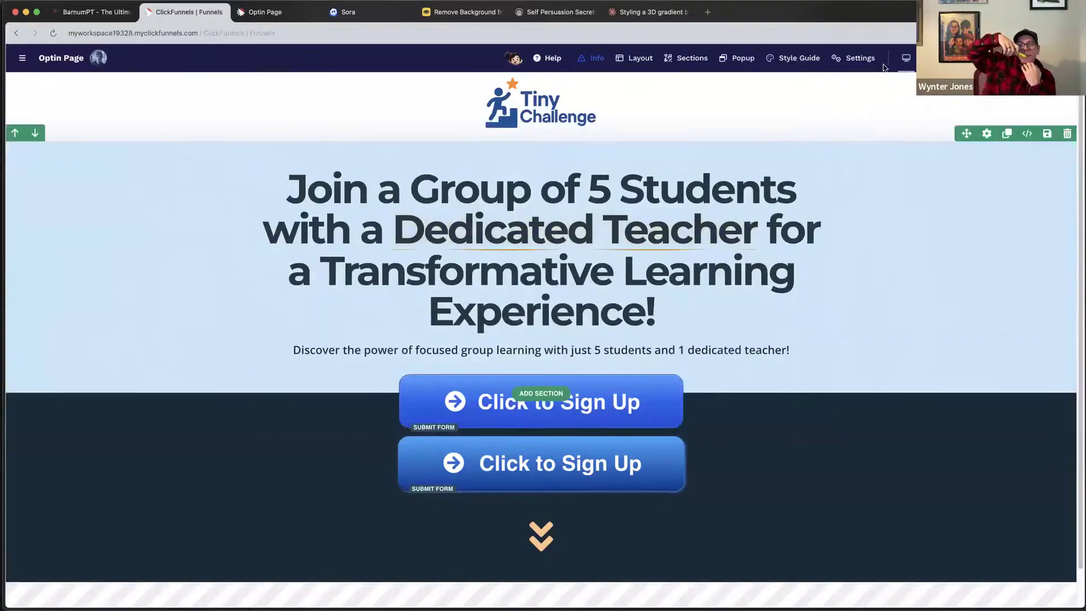
Paste the copied #theButton rules above the #myHeadline rules in the page's custom CSS and unlink the Button CSS universal block.
click(854, 63)
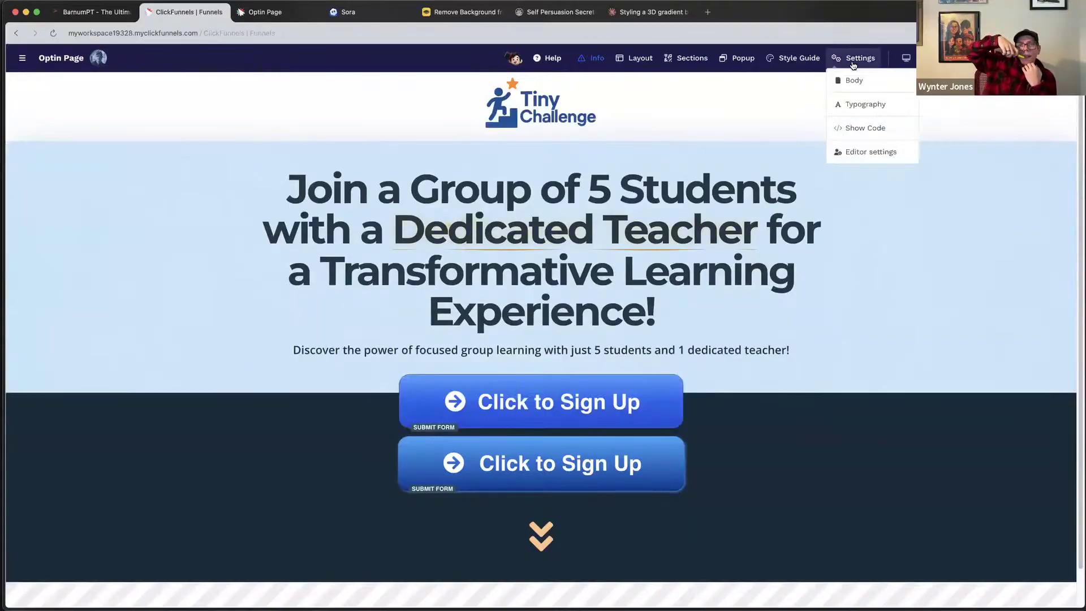
click(863, 127)
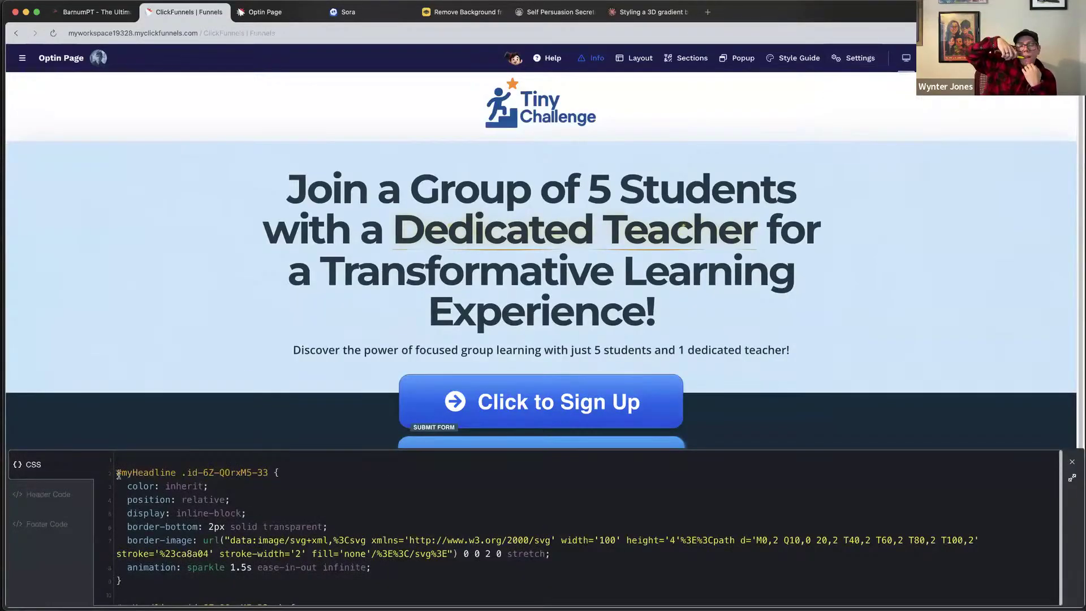
click(145, 465)
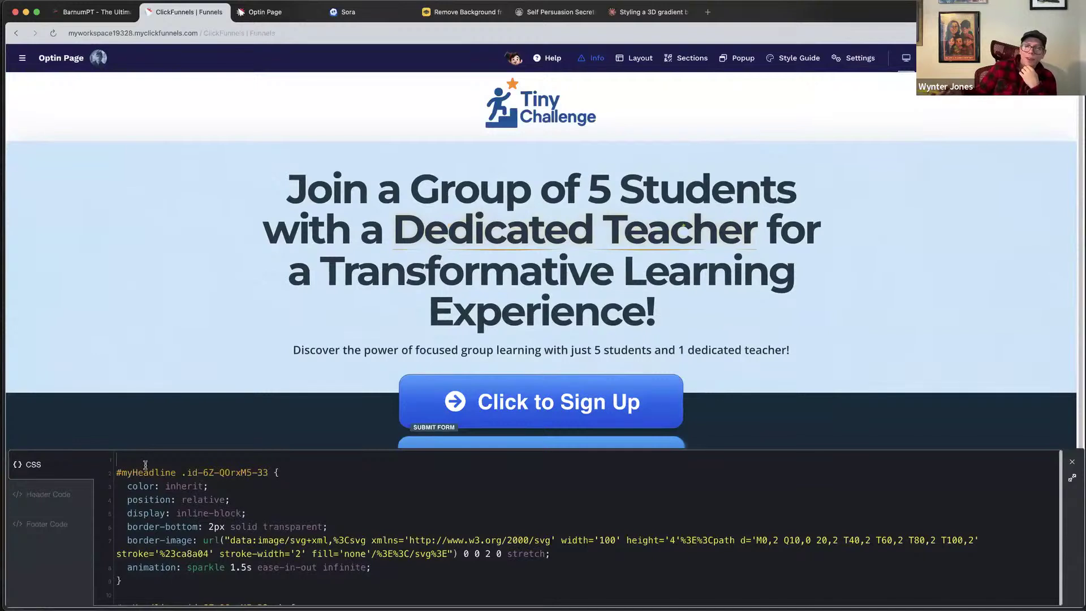
key(super+v)
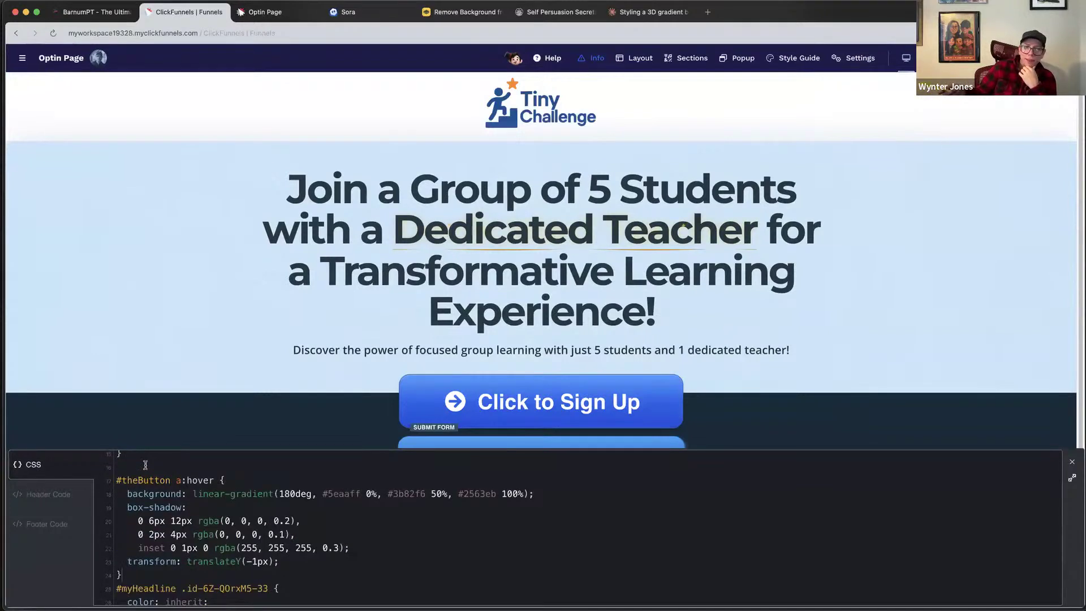
key(Return)
click(213, 321)
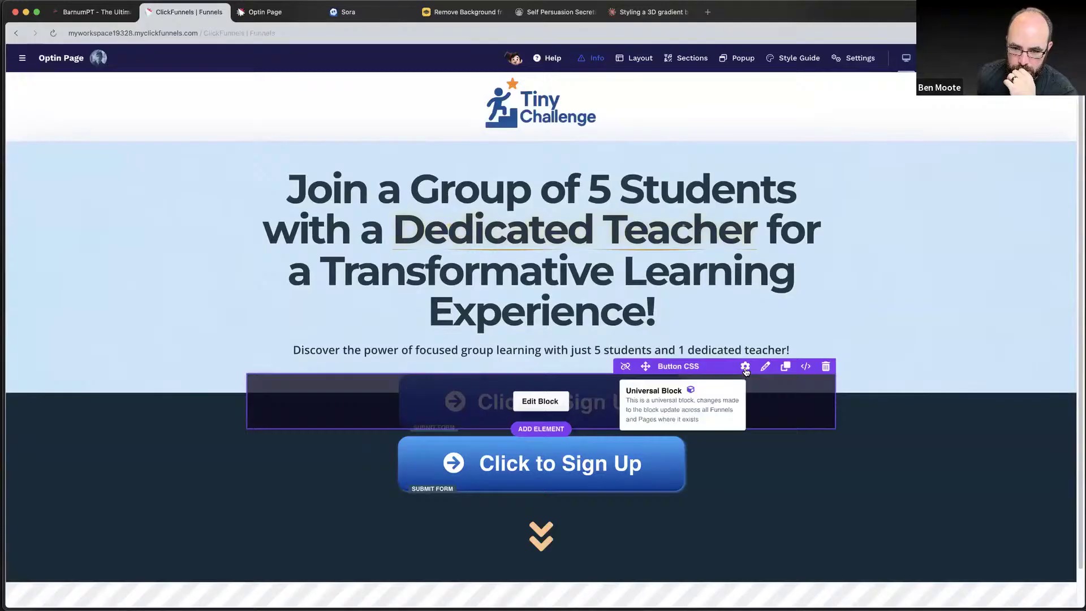
click(625, 368)
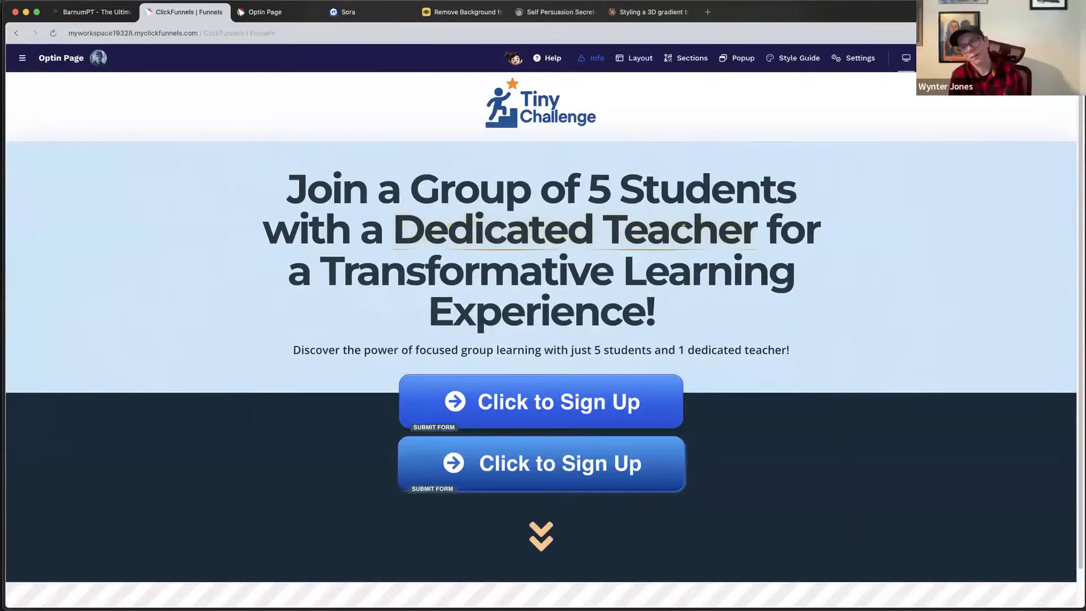
Set the lower Click to Sign Up button's top margin to 30 px and close its settings.
click(644, 448)
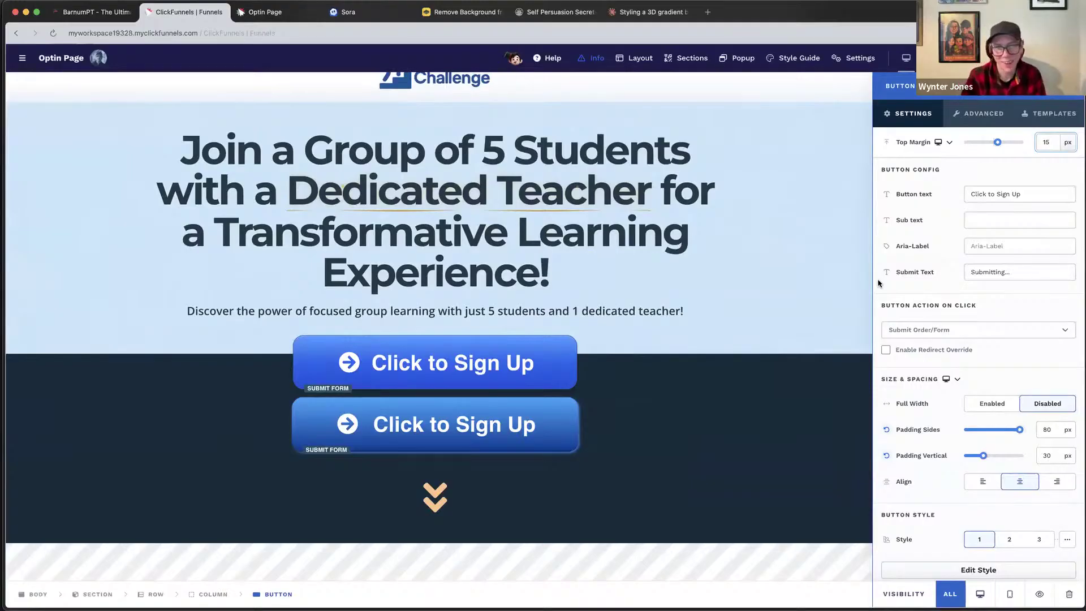
key(BackSpace)
key(BackSpace)
text(30)
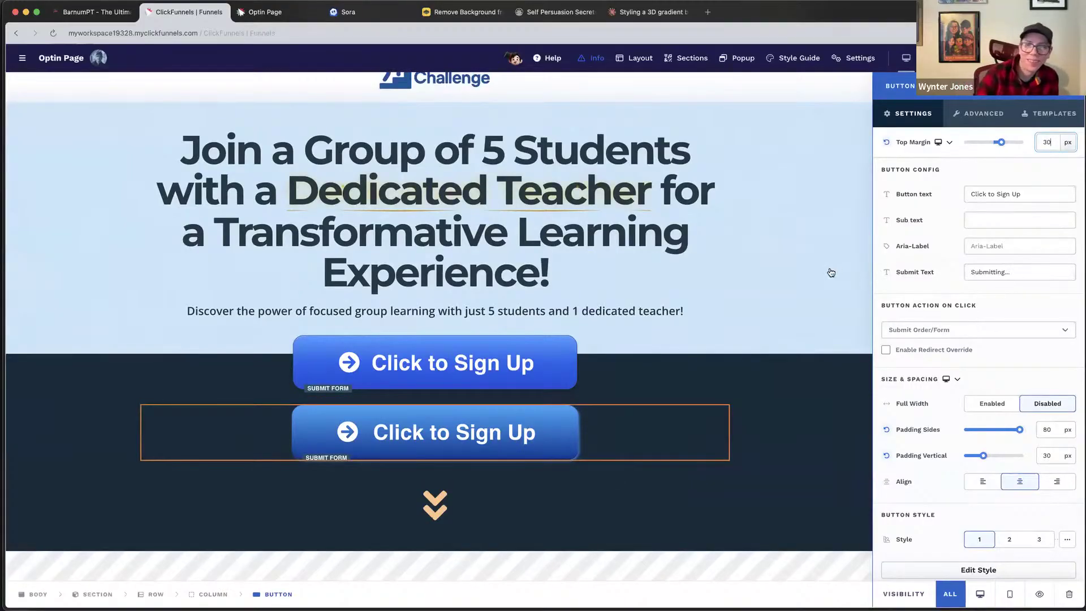
click(829, 271)
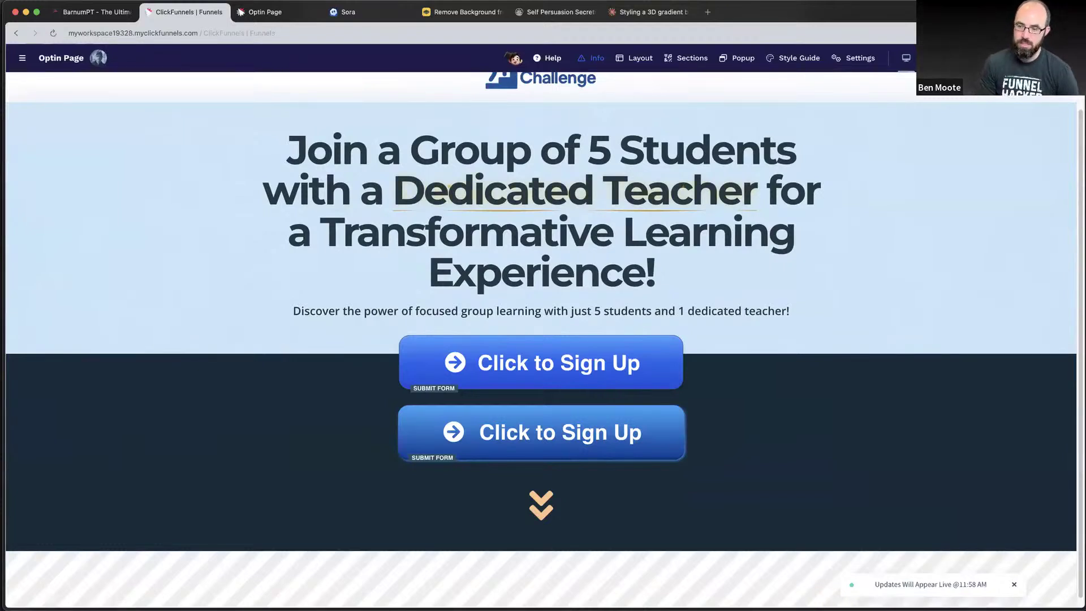
click(874, 187)
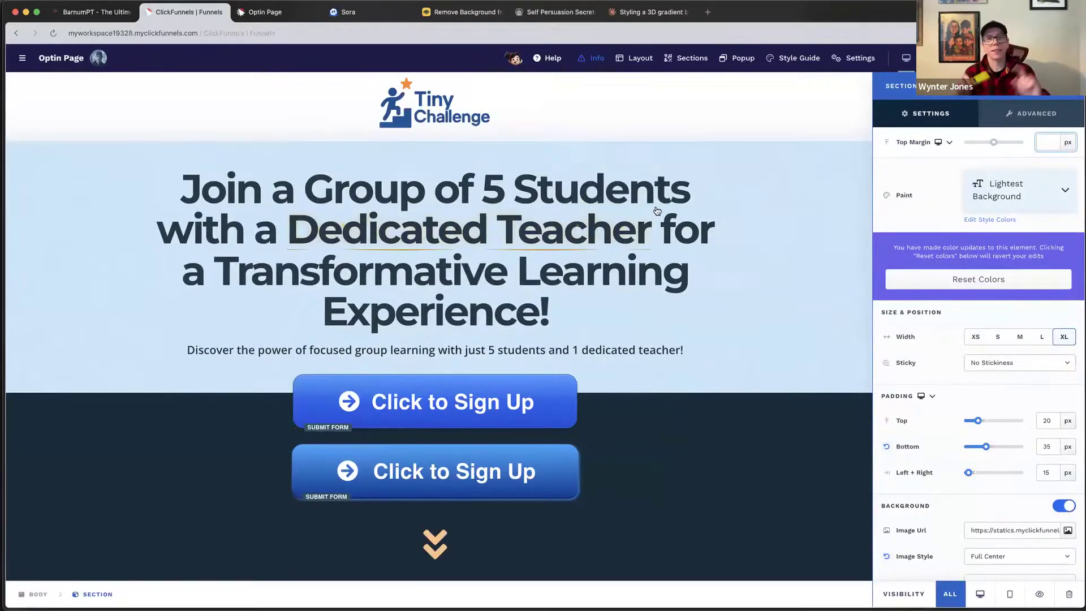
key(Escape)
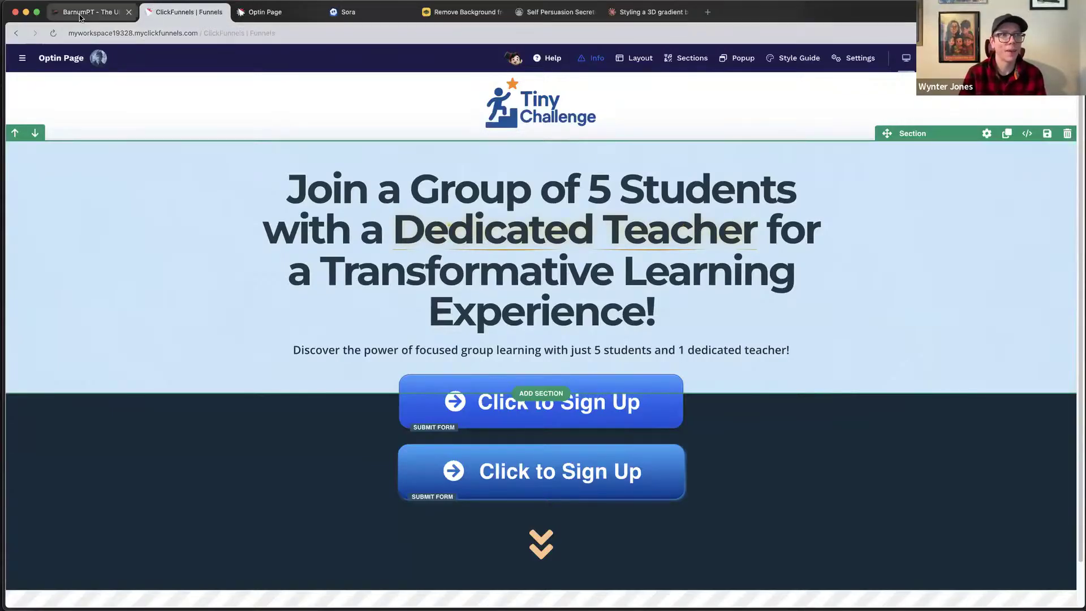
Switch to the BarnumPT site, open its avatar maker and look through the photo upload form and avatar gallery.
click(96, 12)
click(682, 125)
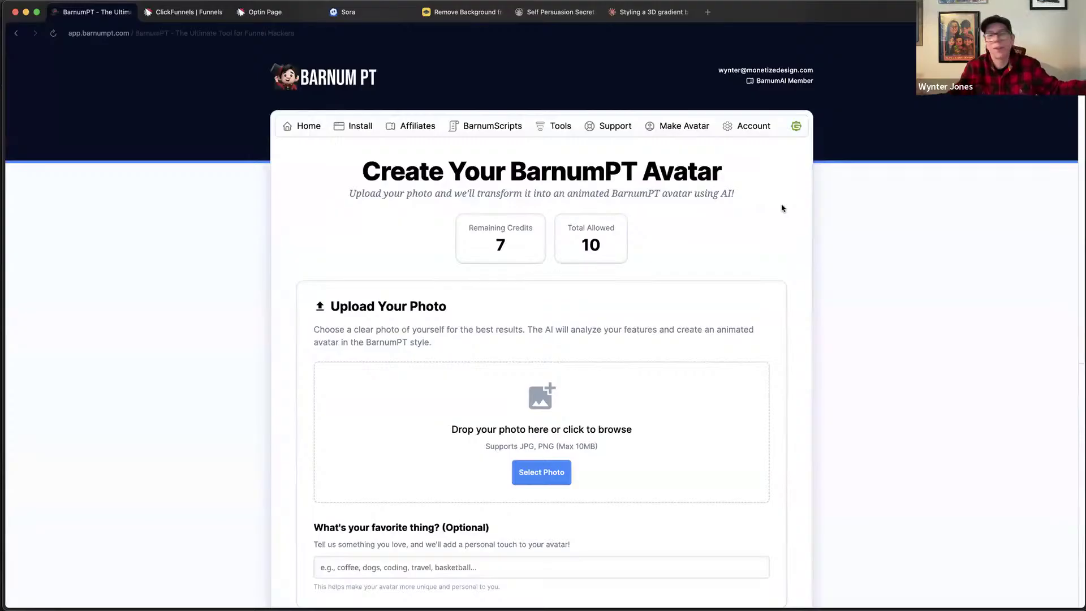
scroll(569, 325, down, 6)
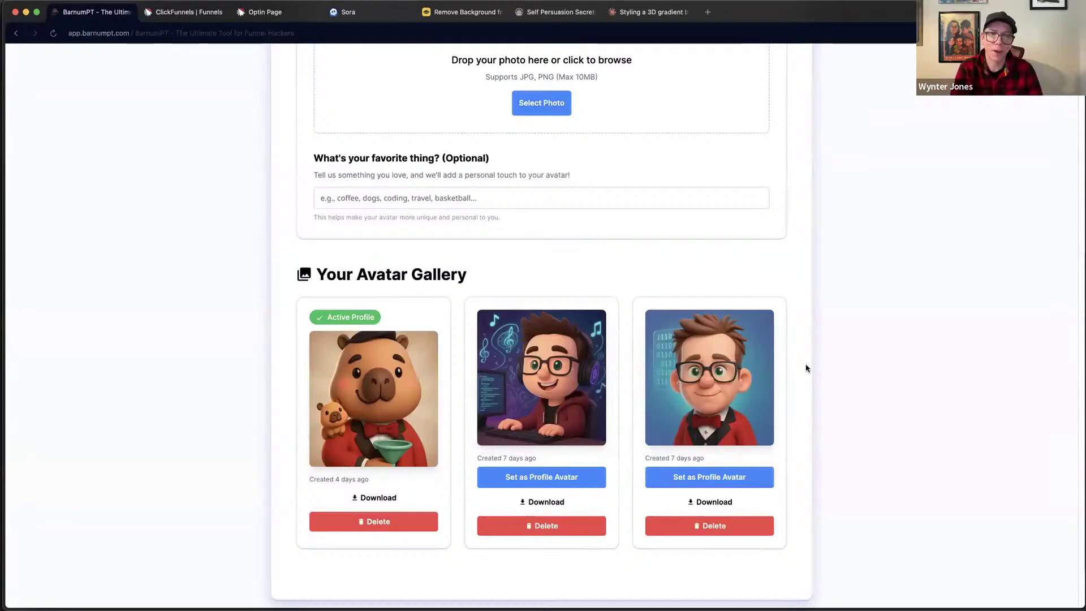
scroll(783, 365, up, 4)
scroll(782, 364, down, 5)
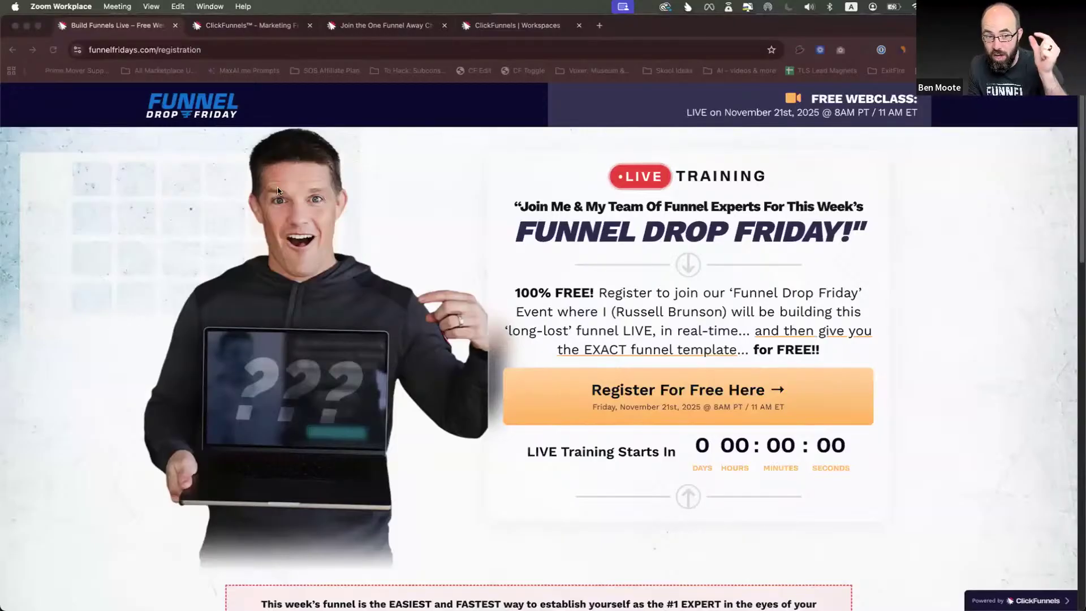
Look through the Funnel Drop Friday registration page from the hero area to the footer.
click(276, 29)
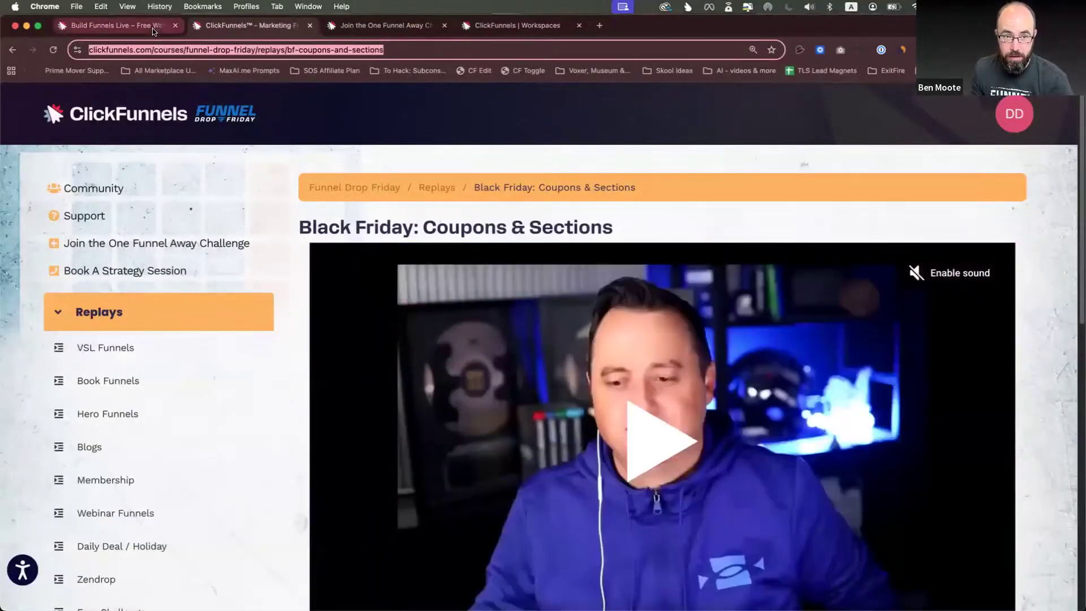
click(152, 29)
scroll(441, 343, down, 10)
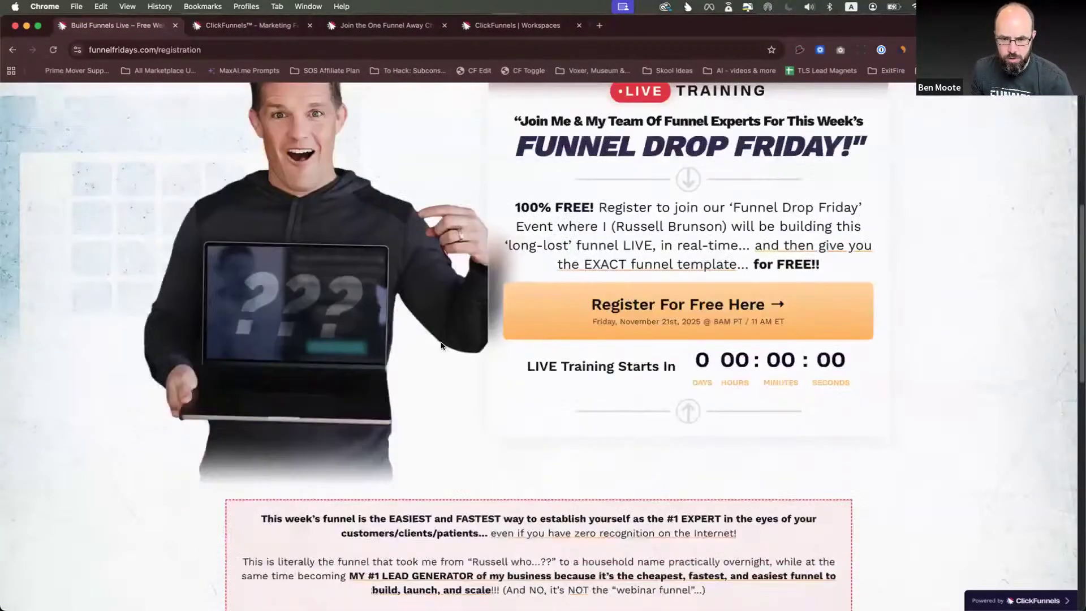
scroll(573, 557, down, 5)
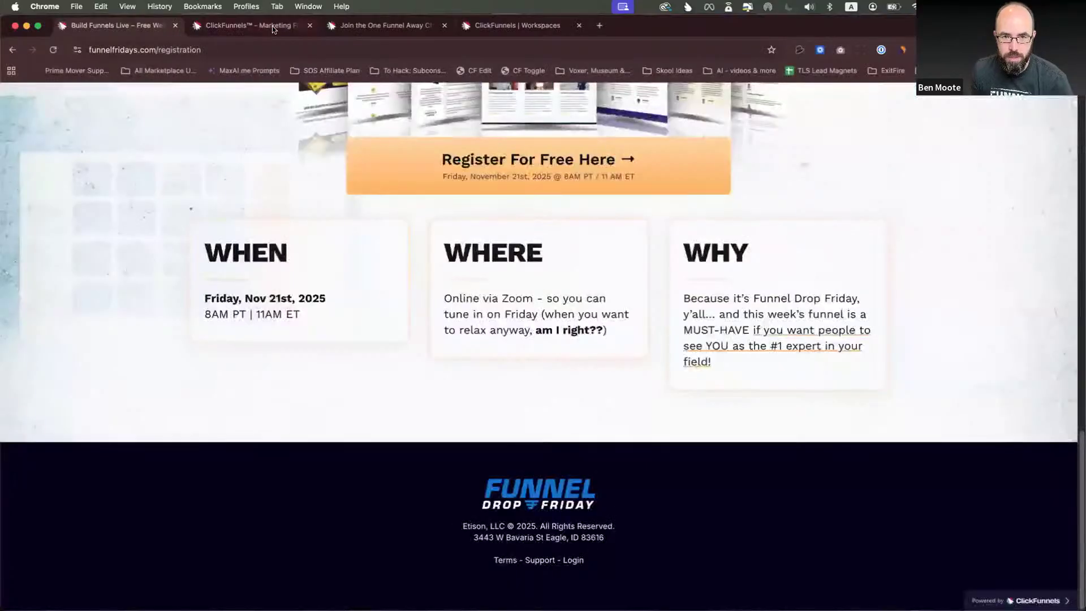
Review the list of Funnel Drop Friday replays on the Black Friday: Coupons & Sections course page.
click(273, 26)
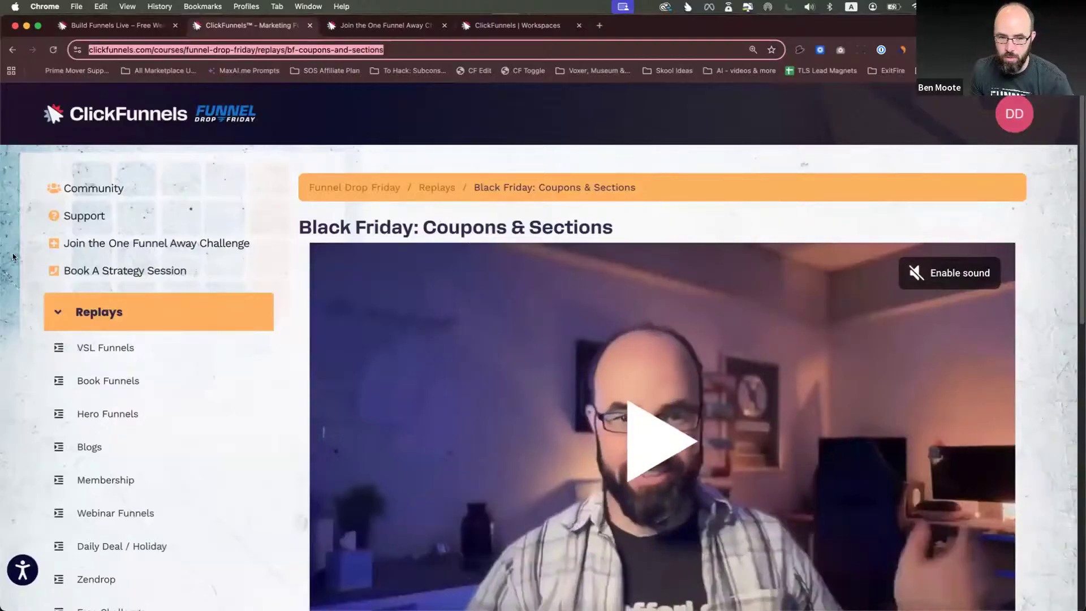
scroll(141, 294, down, 2)
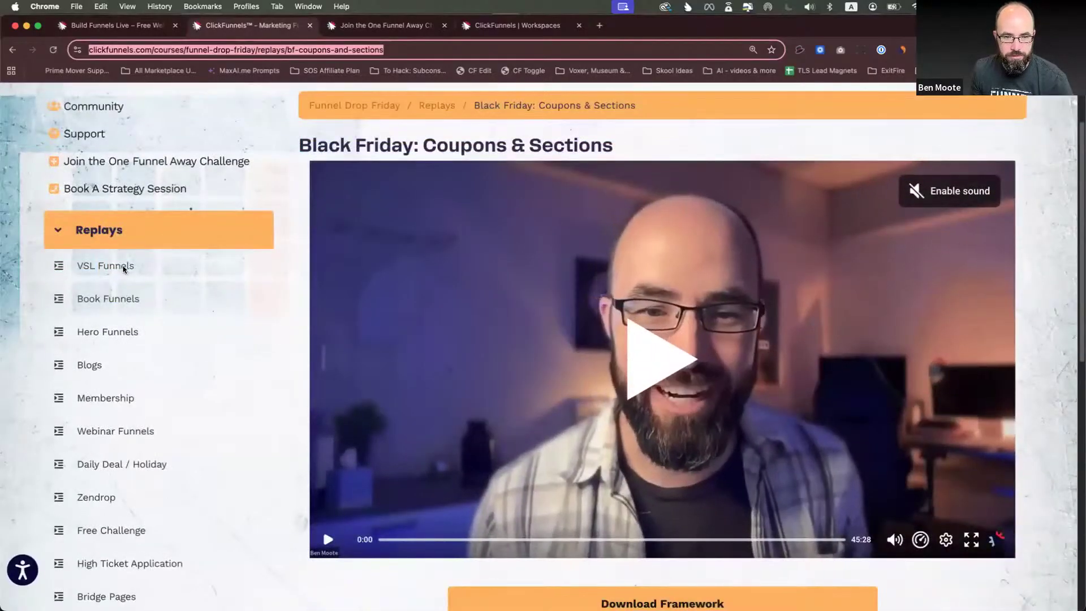
scroll(123, 268, down, 3)
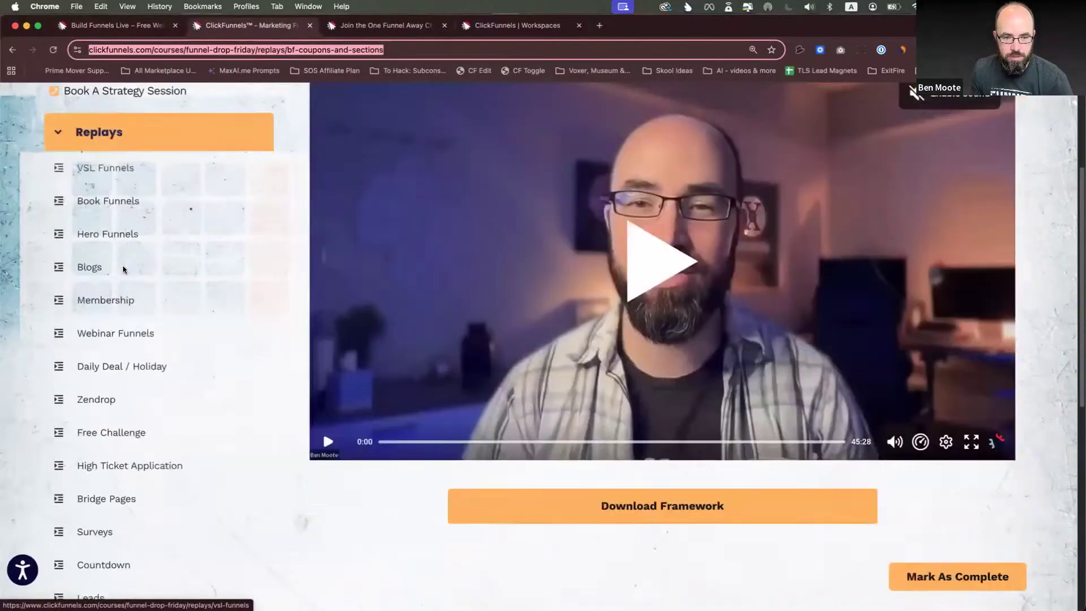
scroll(123, 269, down, 8)
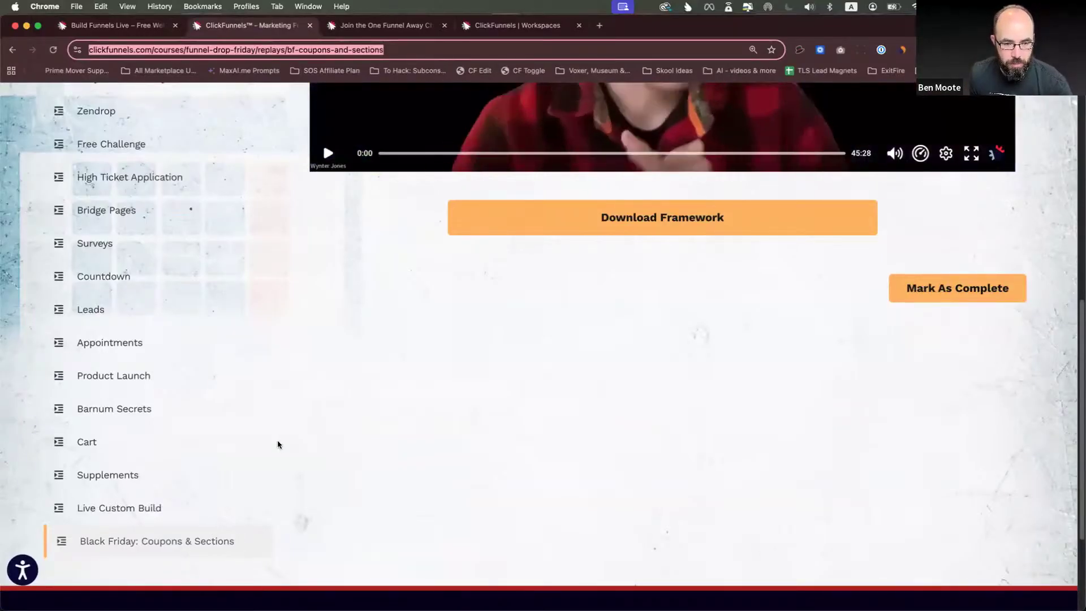
scroll(277, 444, down, 3)
key(cmd+r)
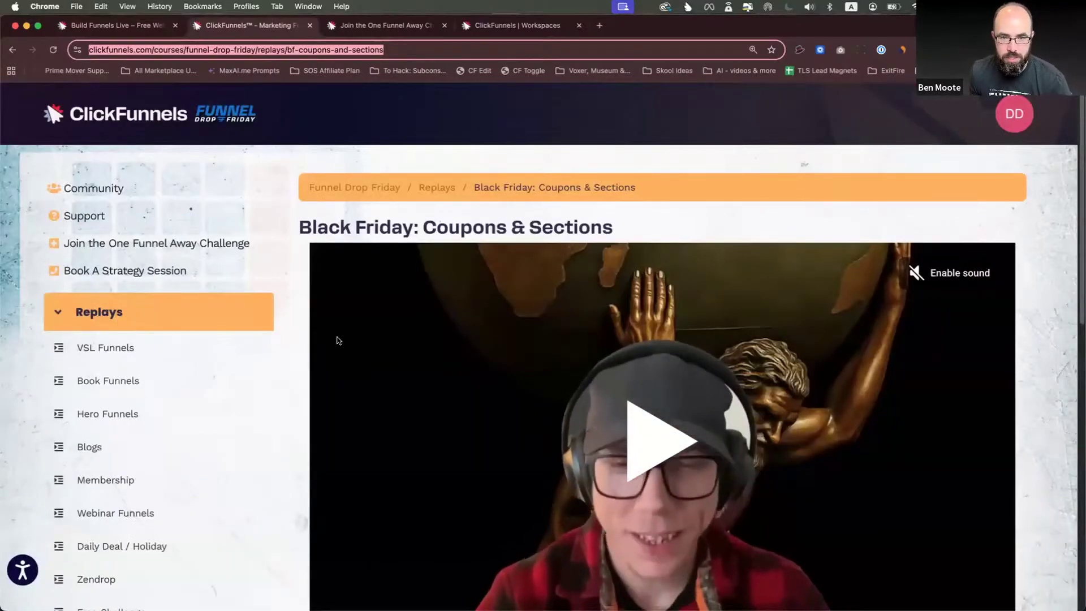
click(292, 316)
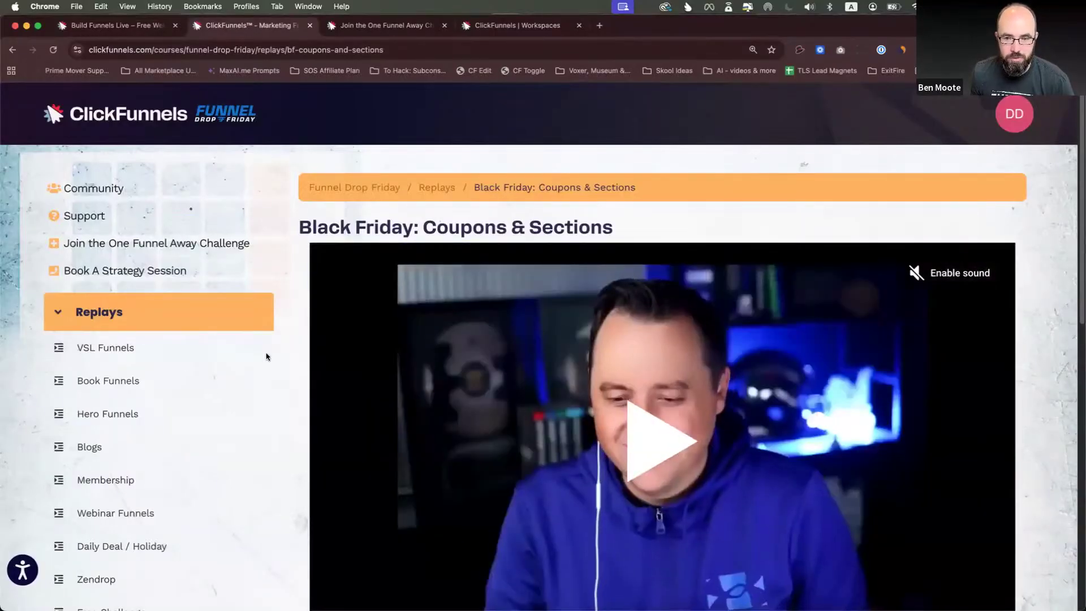
scroll(281, 354, down, 8)
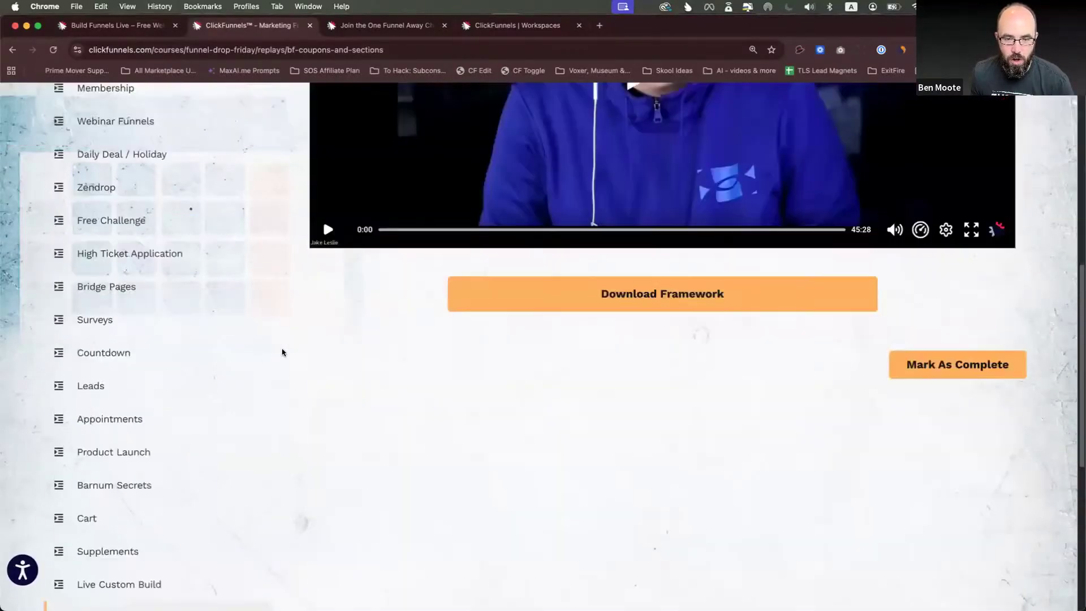
scroll(282, 352, up, 10)
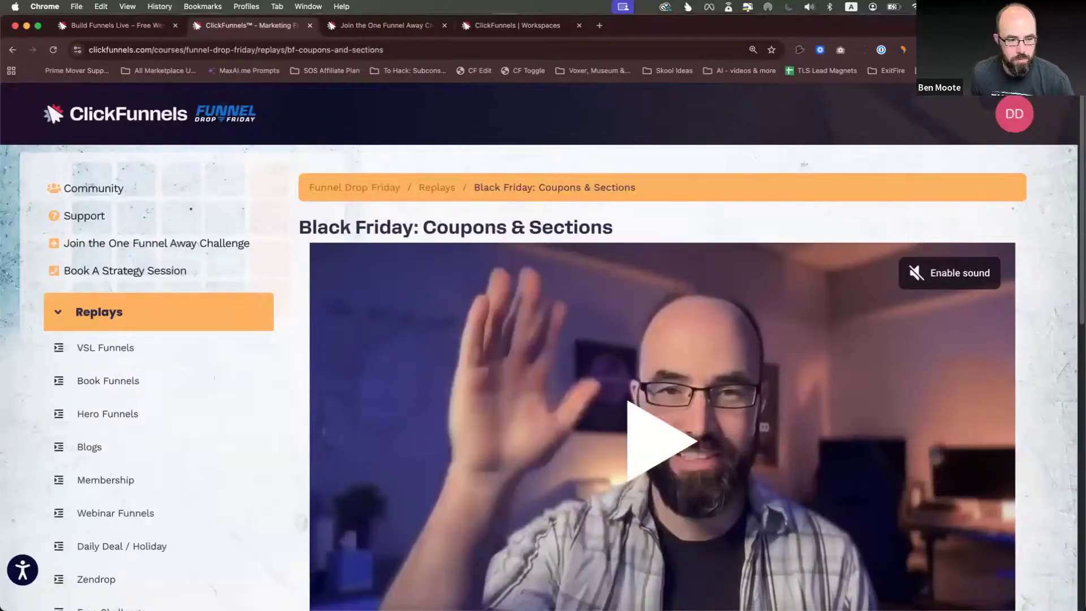